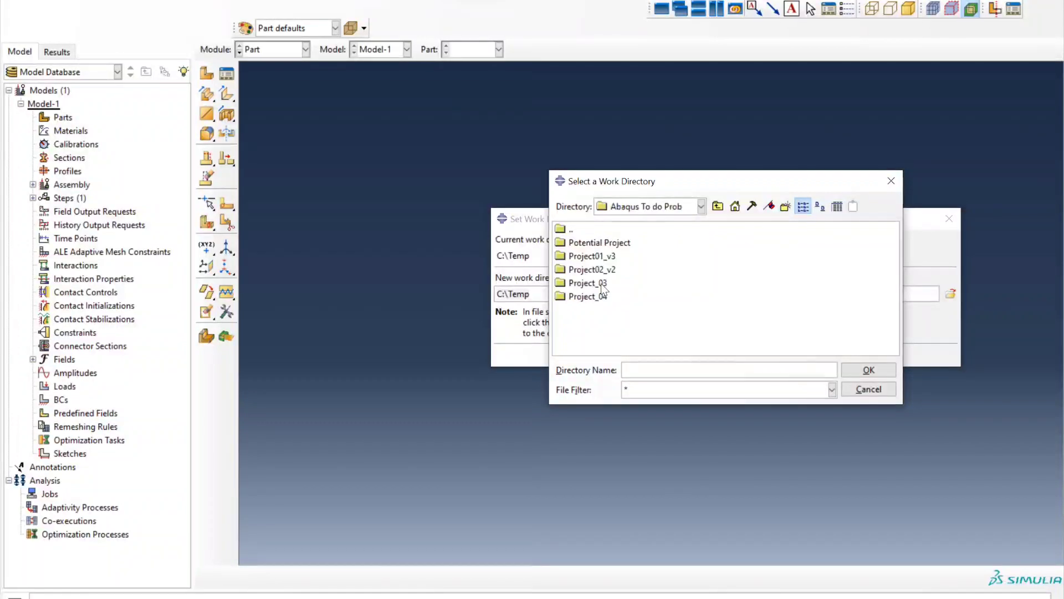
# Set the work directory to the Project03_v1 folder inside Project_03
pyautogui.doubleClick(601, 283)
pyautogui.click(594, 259)
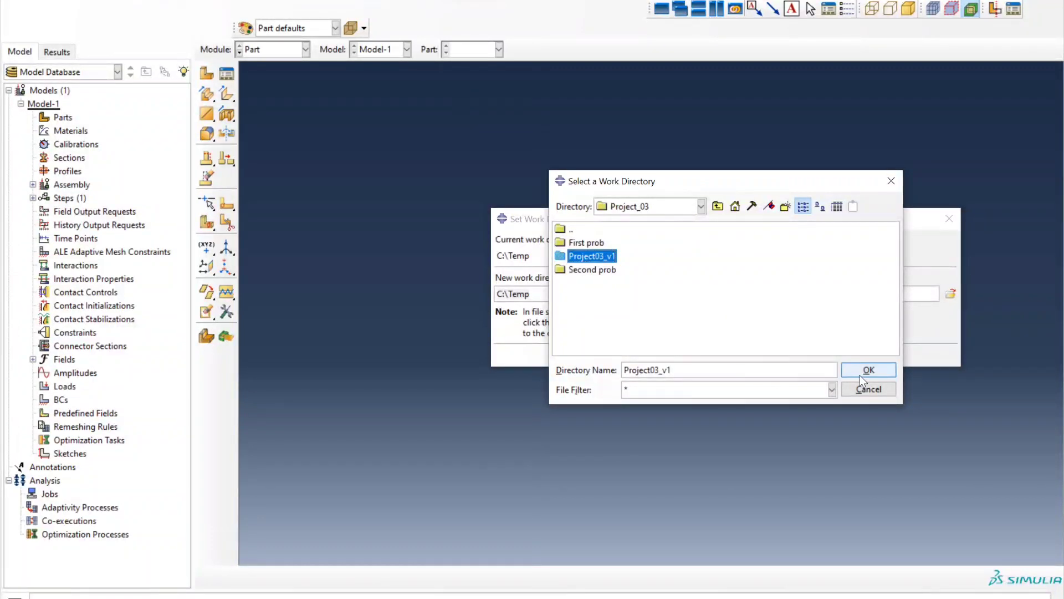
pyautogui.click(858, 371)
pyautogui.click(611, 359)
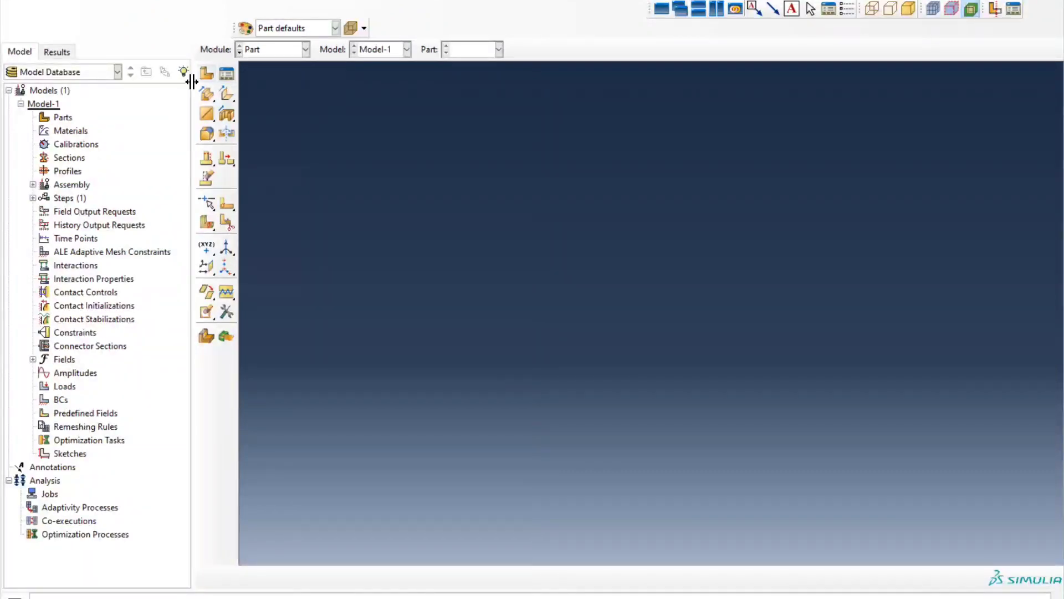
# Rename Model-1 as Mass_Diffusion_1D
pyautogui.rightClick(41, 106)
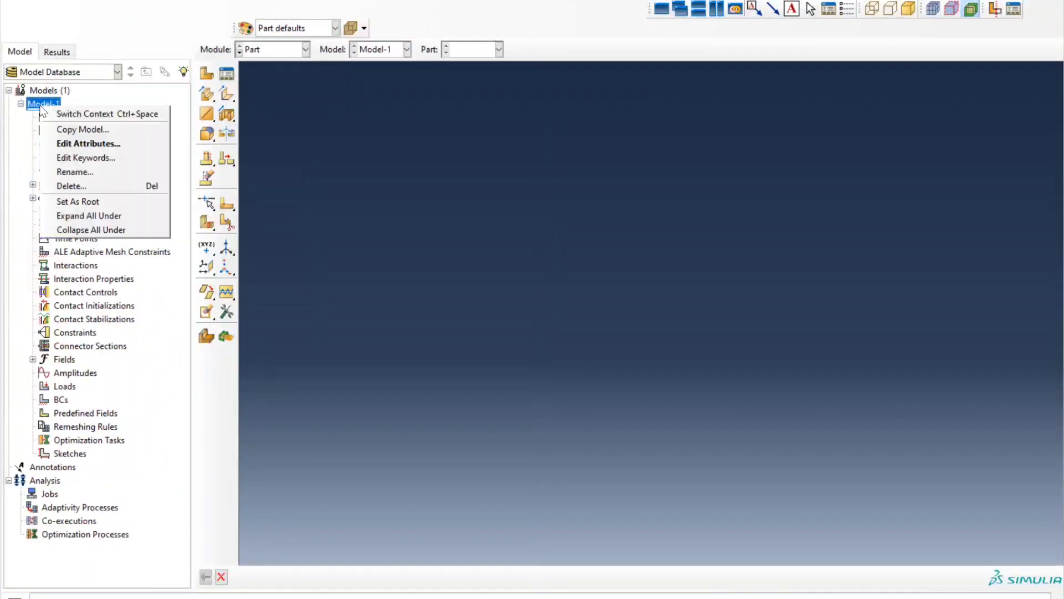
pyautogui.click(97, 170)
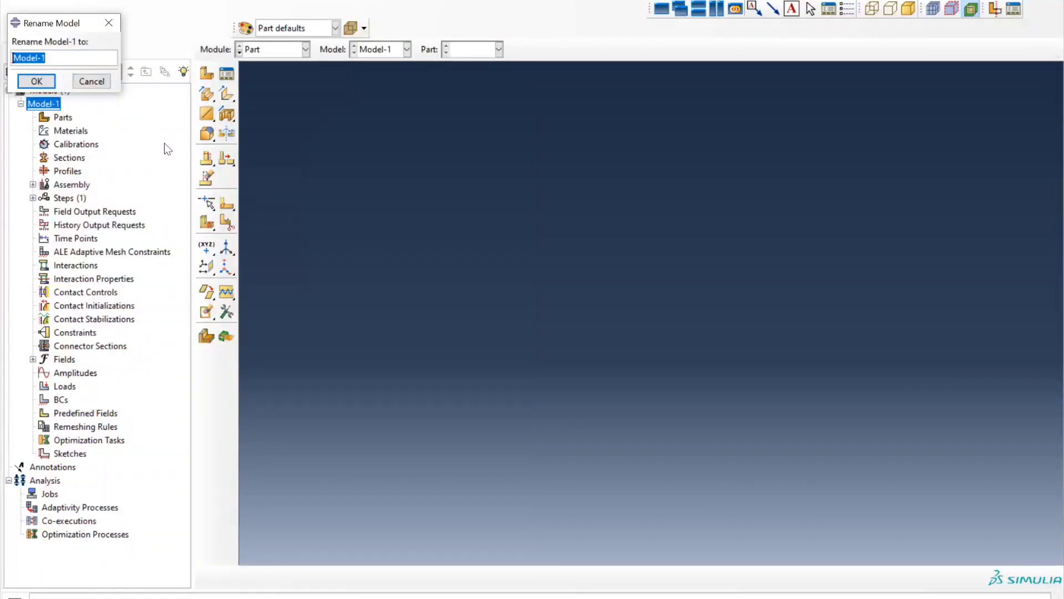
pyautogui.write('Mass_Diffu')
pyautogui.write('ion_')
pyautogui.press('BackSpace')
pyautogui.press('BackSpace')
pyautogui.press('BackSpace')
pyautogui.write('on_1D')
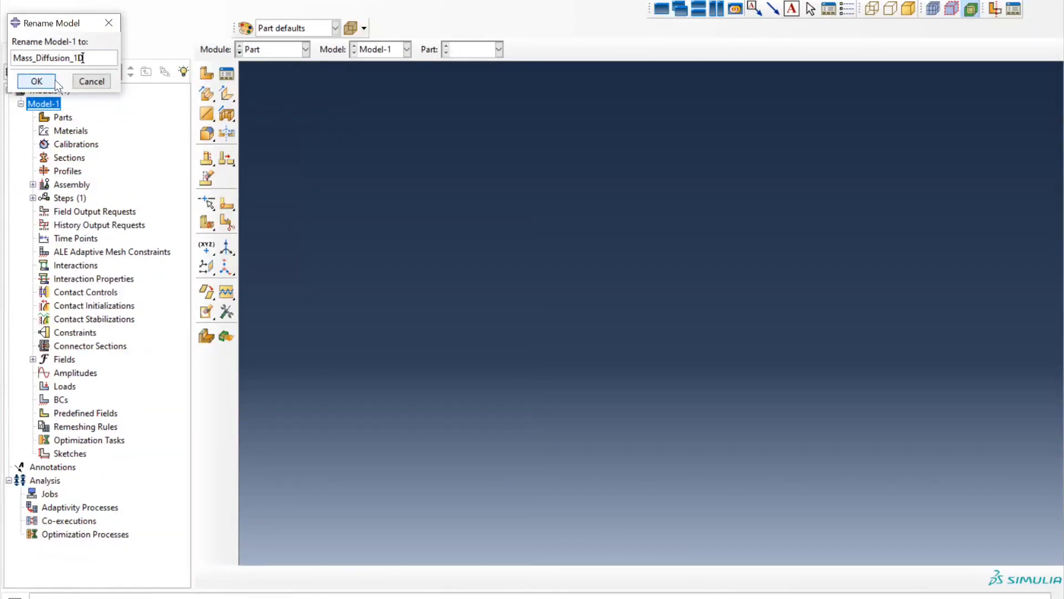
pyautogui.click(36, 81)
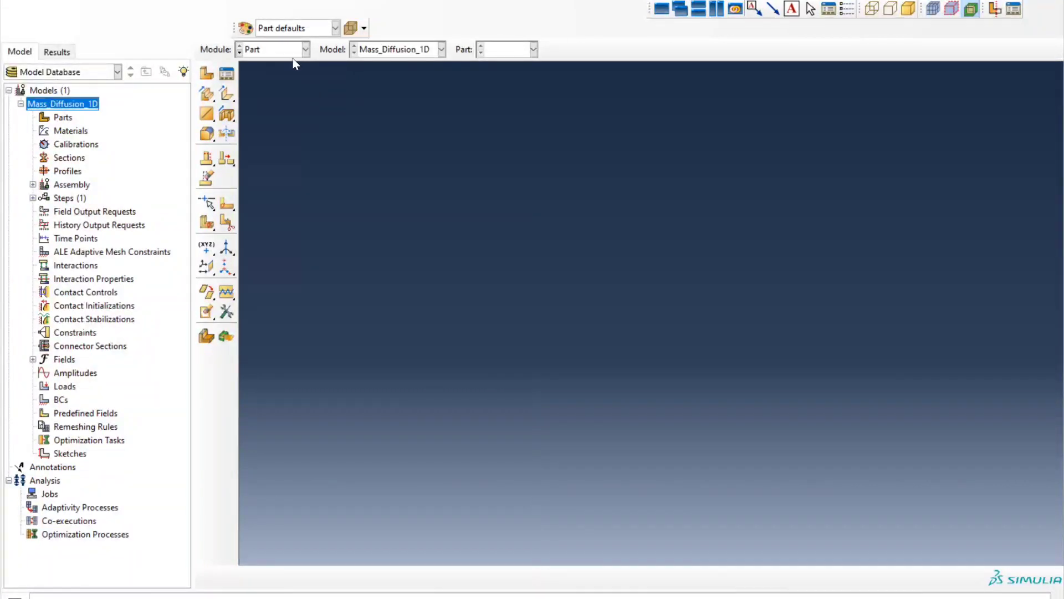
# Create a 2D planar deformable shell part named Mass_Diffusion_1D with an approximate size of 100
pyautogui.click(215, 73)
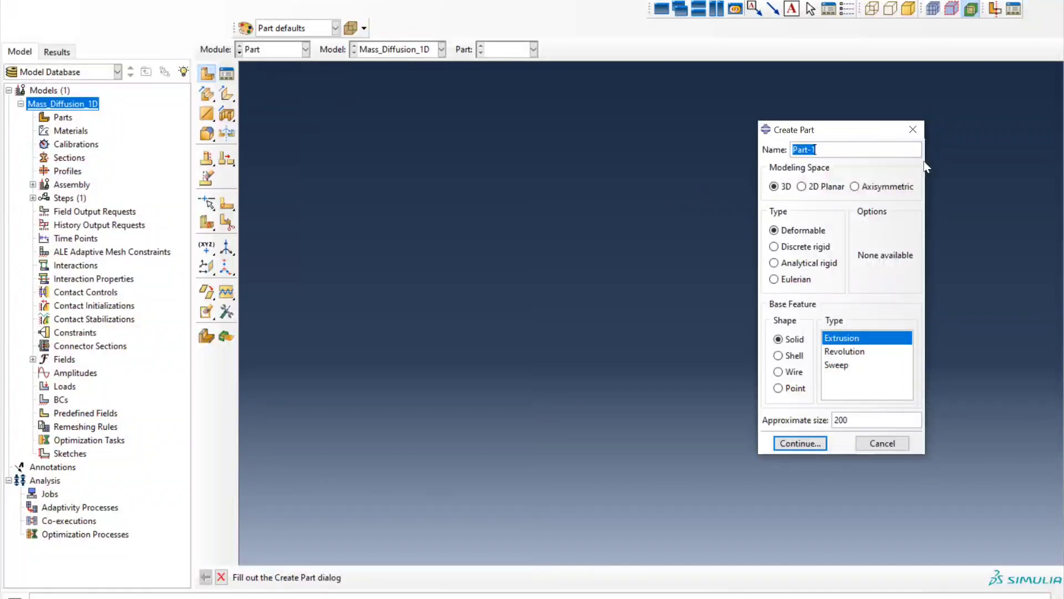
pyautogui.write('Mass')
pyautogui.write('_Diffusion')
pyautogui.write('_')
pyautogui.write('2D')
pyautogui.press('BackSpace')
pyautogui.write('1D')
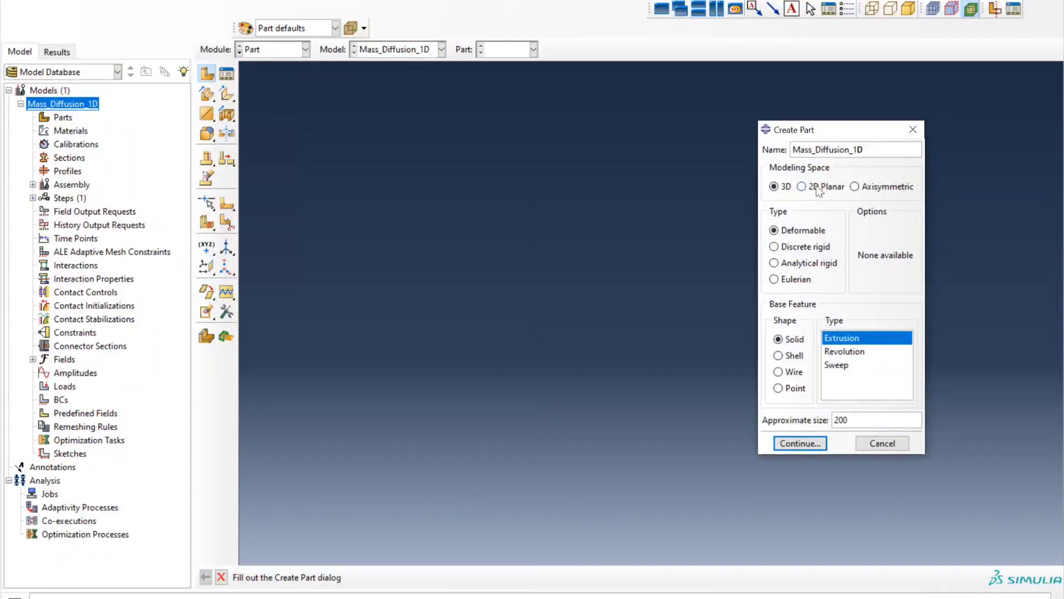
pyautogui.click(779, 356)
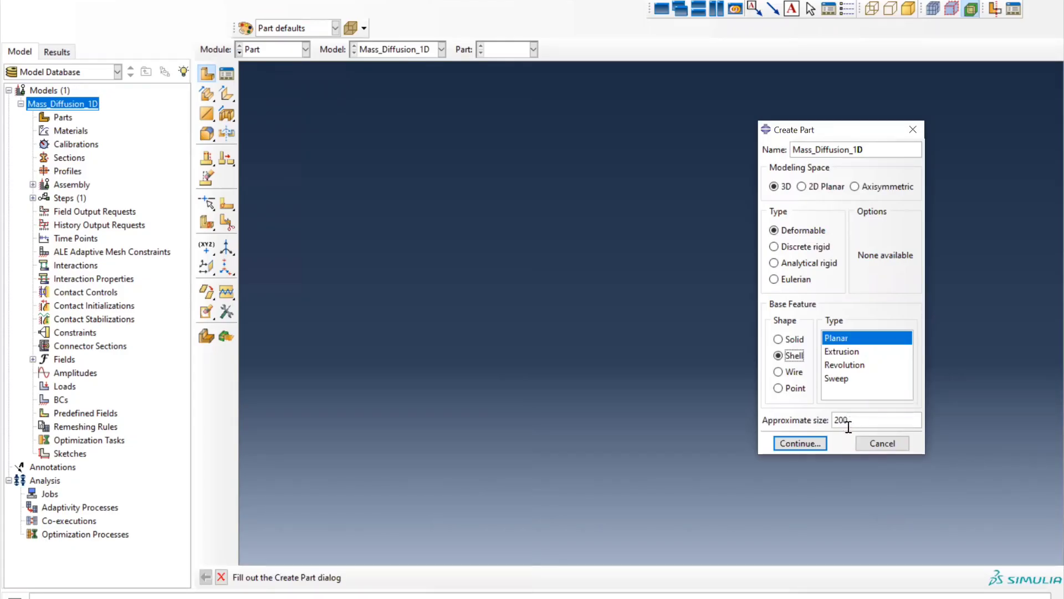
pyautogui.doubleClick(848, 426)
pyautogui.write('100')
pyautogui.click(801, 186)
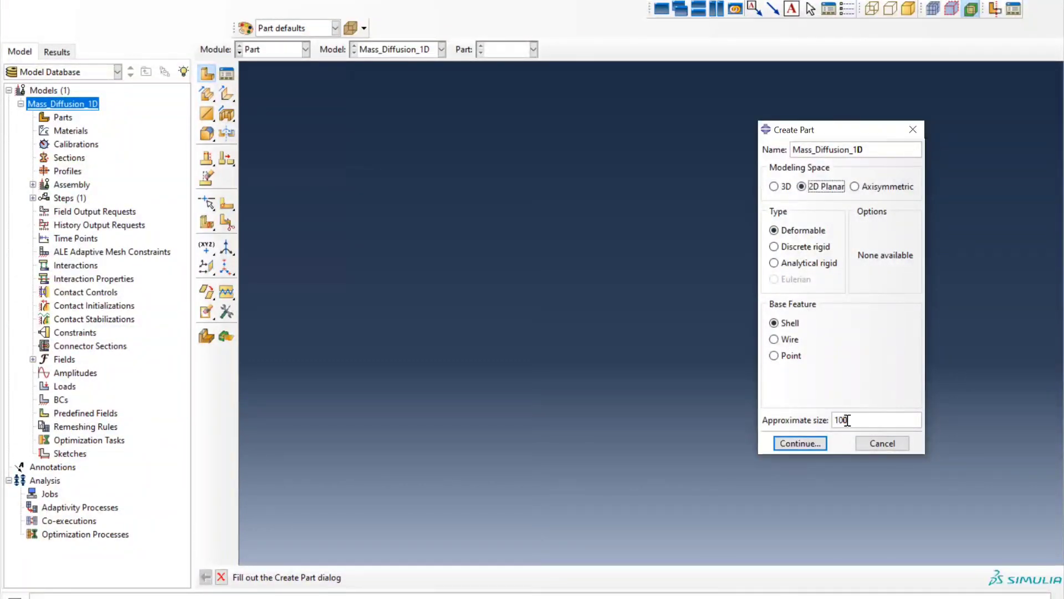
pyautogui.click(805, 446)
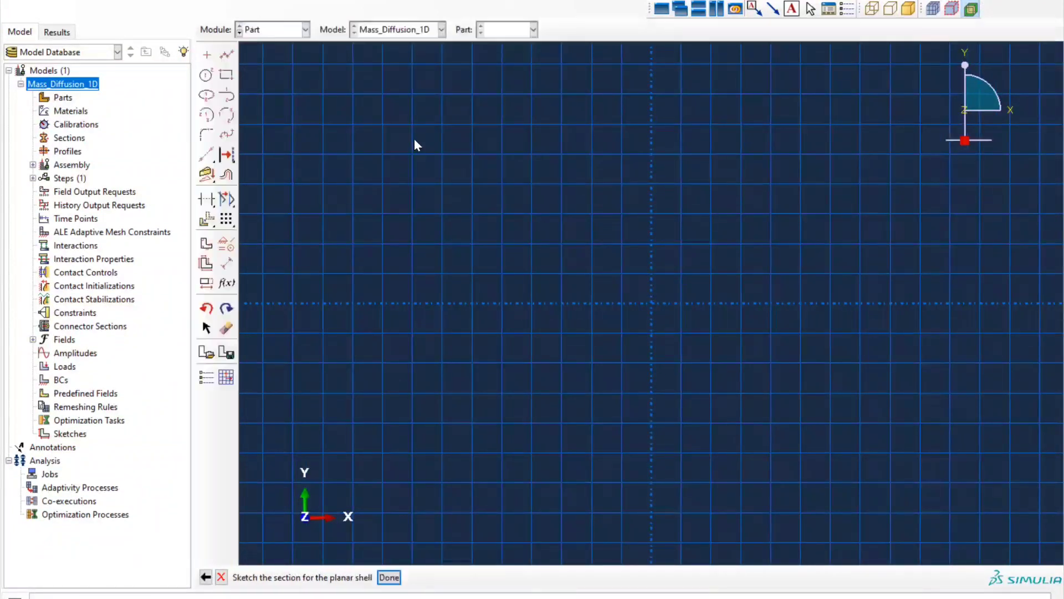
# Sketch a rectangle from the origin to the opposite corner at 38.1, 30 and finish the planar shell section
pyautogui.click(225, 75)
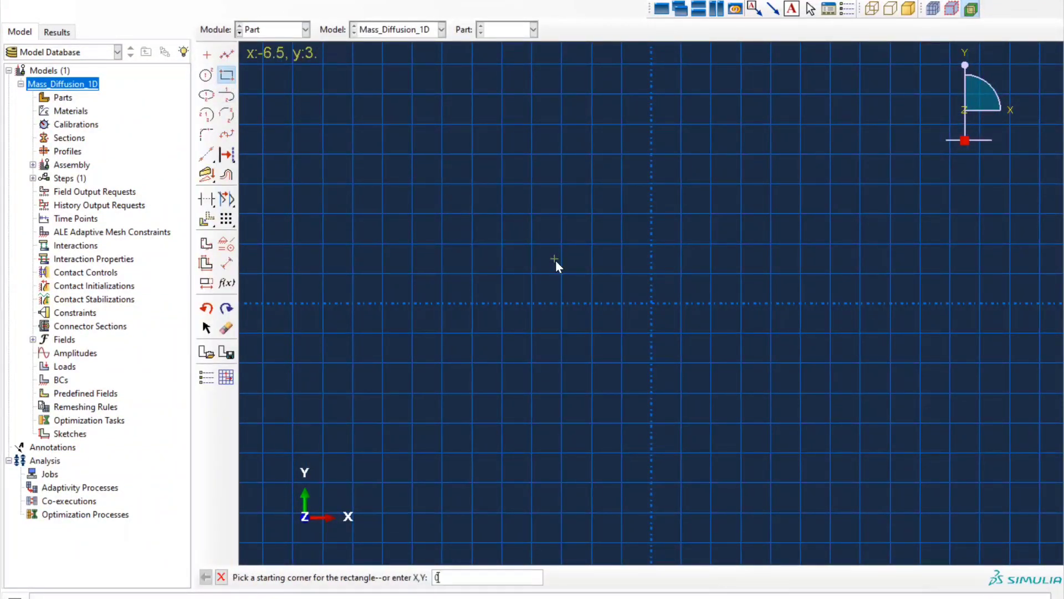
pyautogui.press('Return')
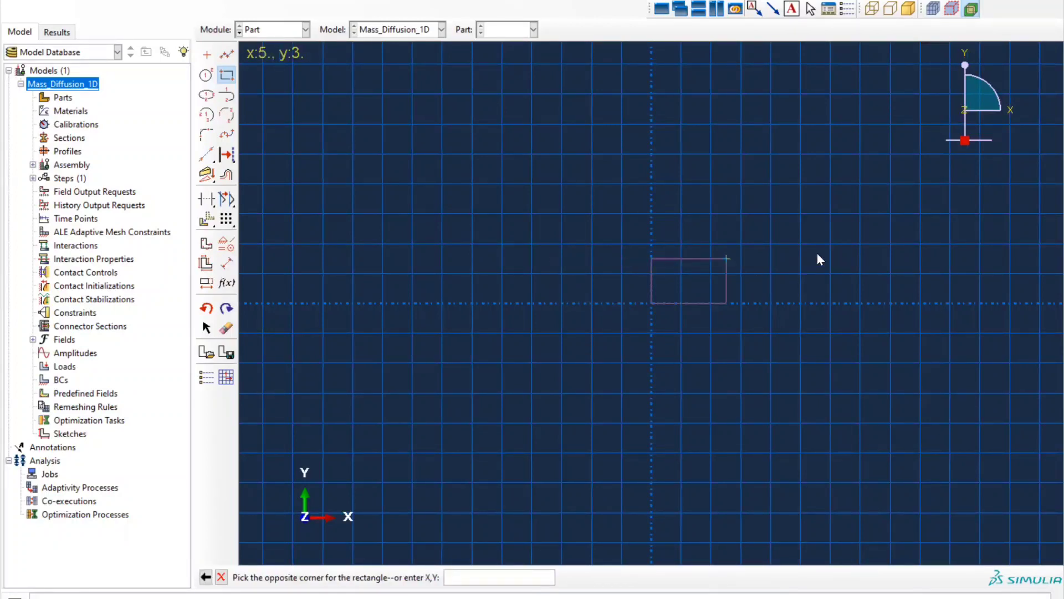
pyautogui.hotkey('alt', 'Tab')
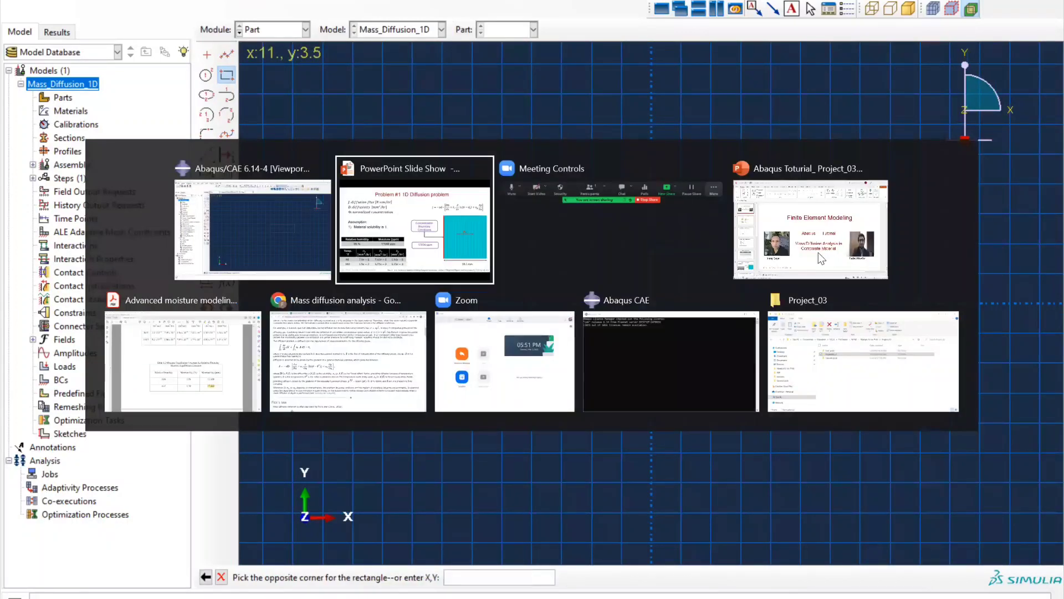
pyautogui.hotkey('alt', 'shift', 'Tab')
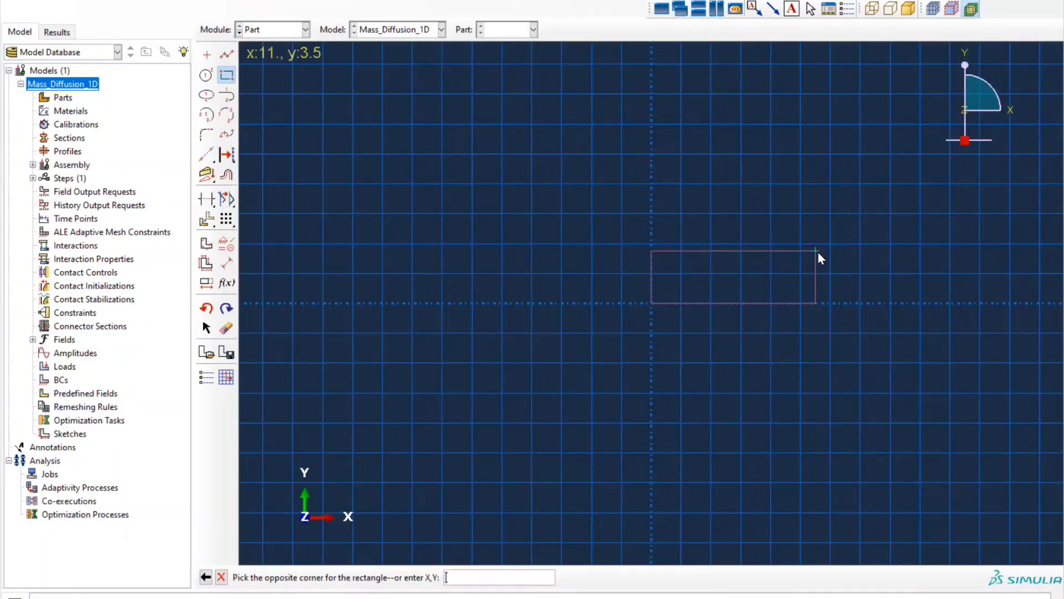
pyautogui.write('38.1, 30')
pyautogui.press('Return')
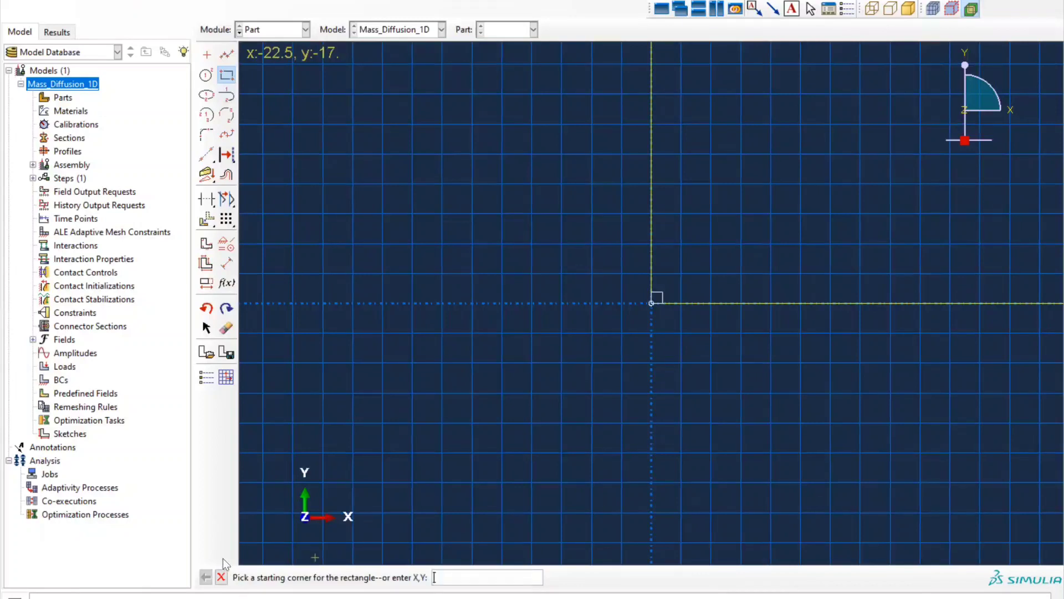
pyautogui.click(222, 577)
pyautogui.click(389, 577)
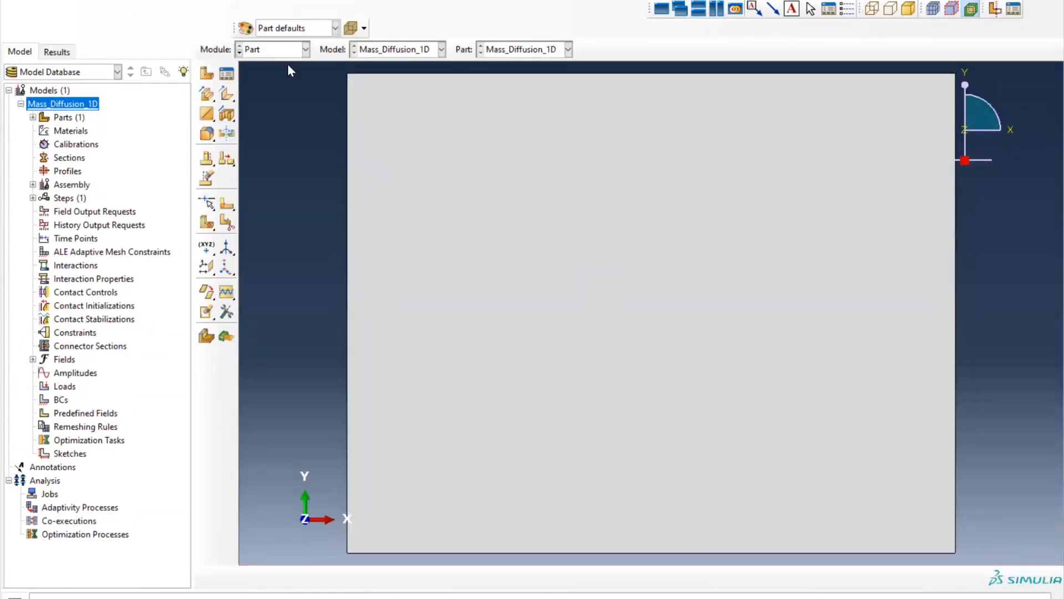
# Switch to the Property module and start a new material named Composite
pyautogui.click(275, 49)
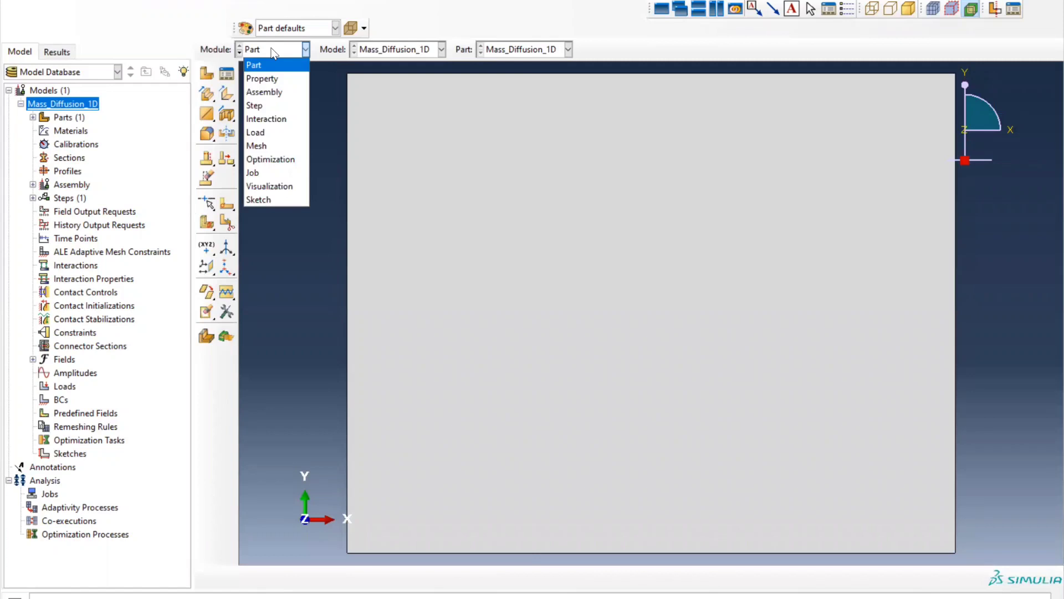
pyautogui.click(257, 79)
pyautogui.click(208, 74)
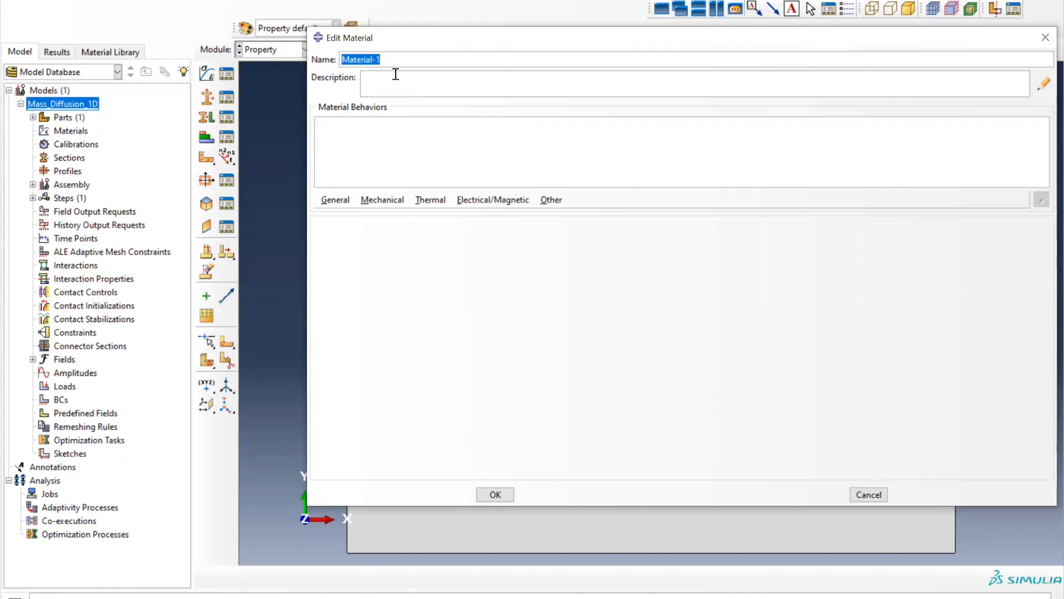
pyautogui.press('BackSpace')
pyautogui.write('Composite')
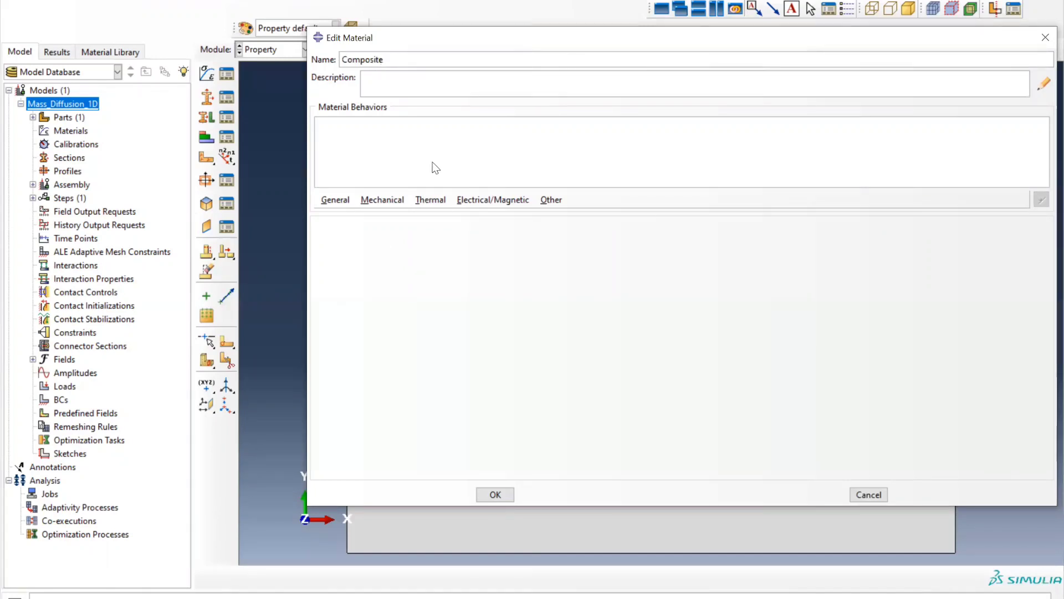
# Add the mass diffusion Diffusivity behavior to the Composite material
pyautogui.click(387, 203)
pyautogui.moveTo(443, 200)
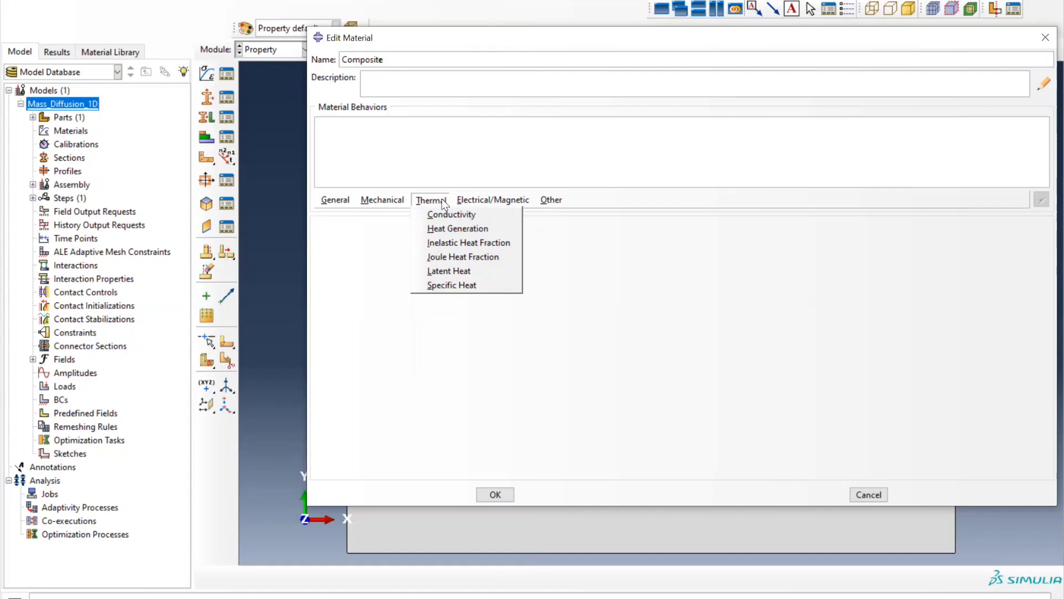
pyautogui.click(497, 199)
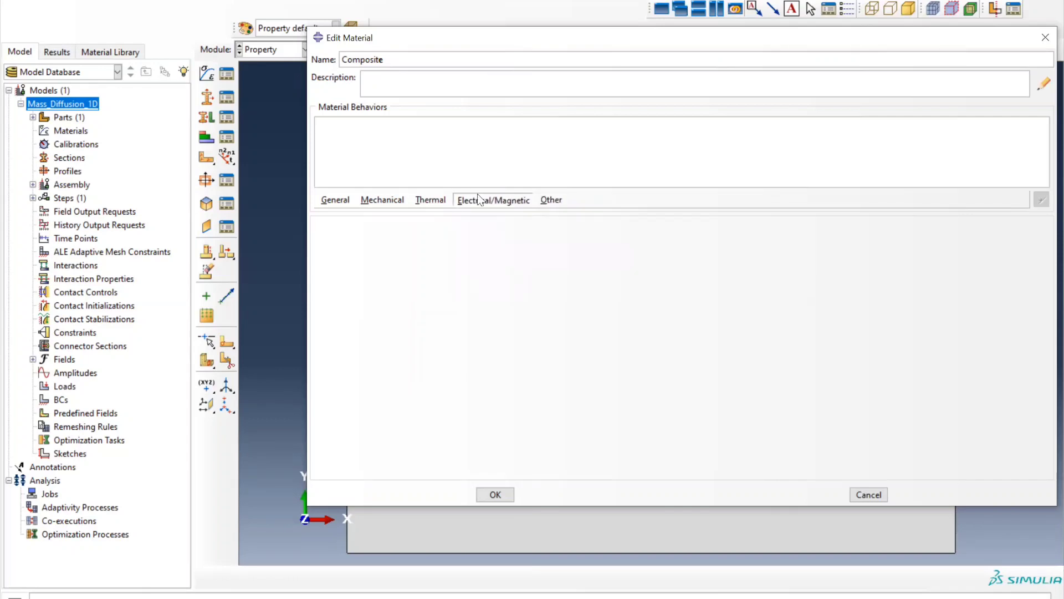
pyautogui.click(478, 195)
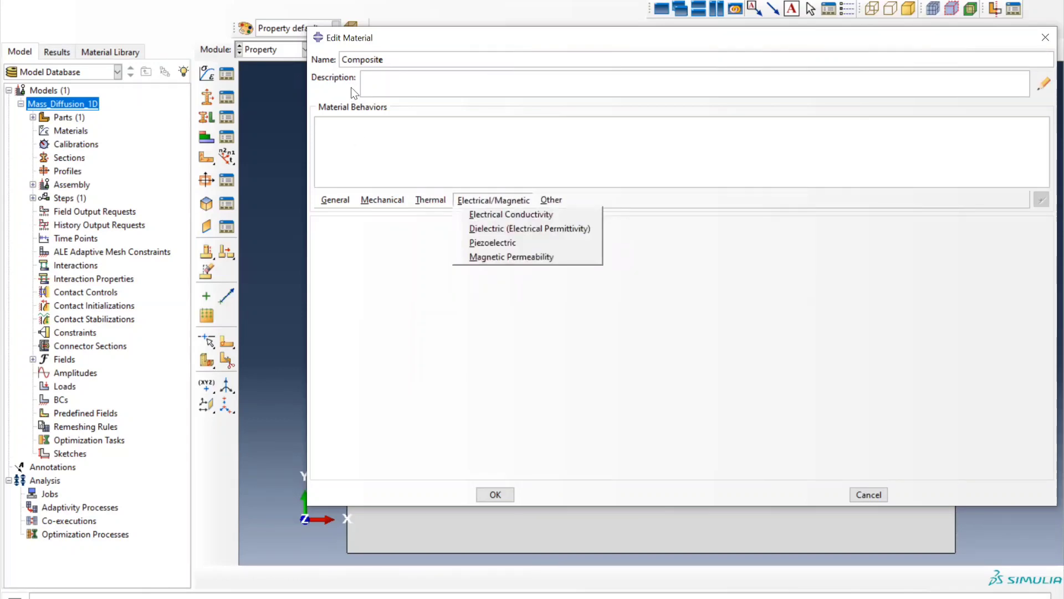
pyautogui.moveTo(547, 204)
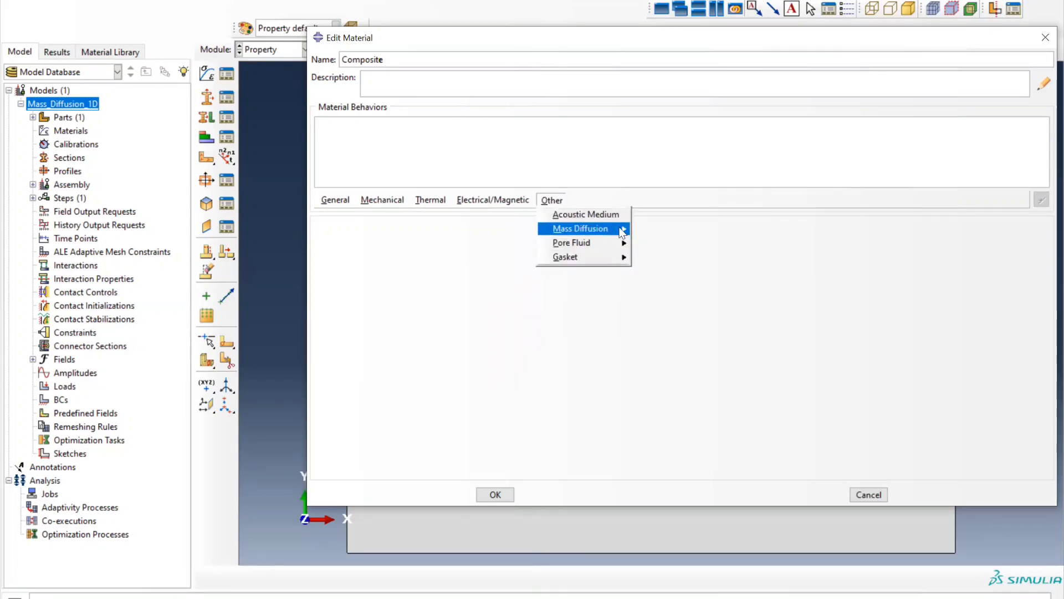
pyautogui.moveTo(631, 229)
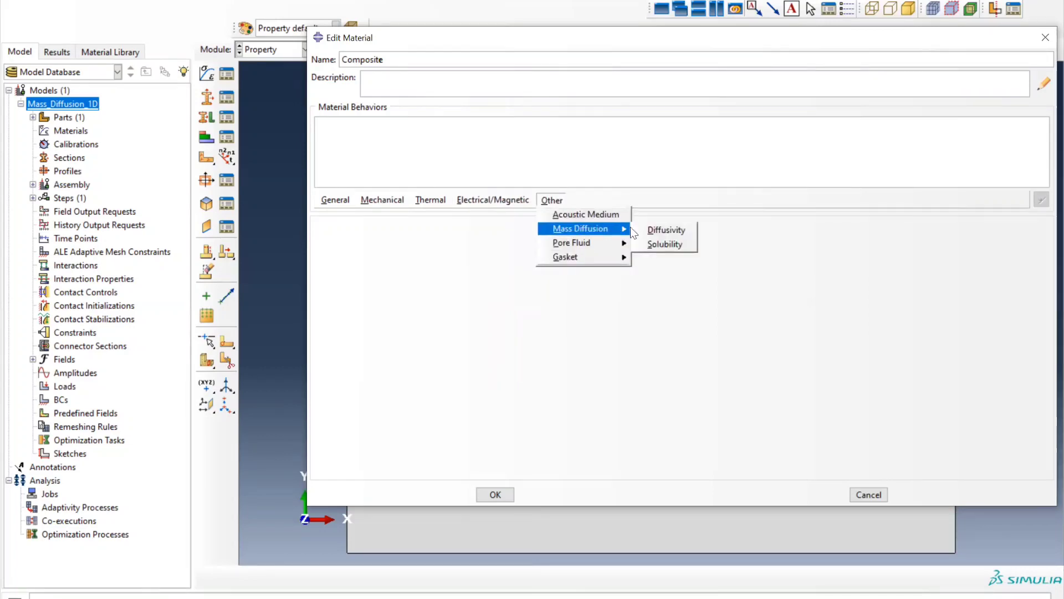
pyautogui.click(668, 231)
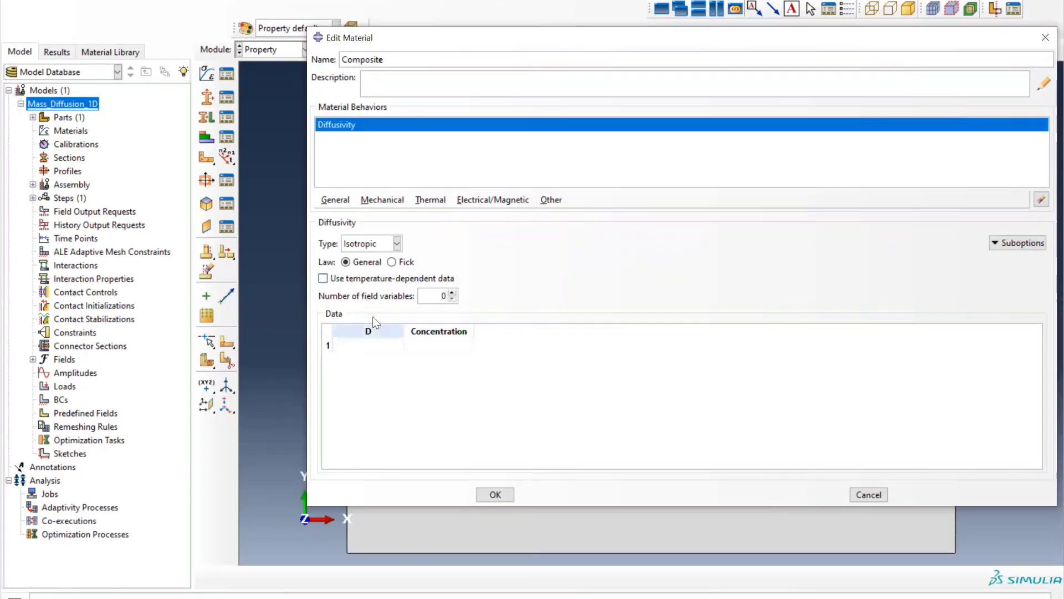
pyautogui.click(364, 250)
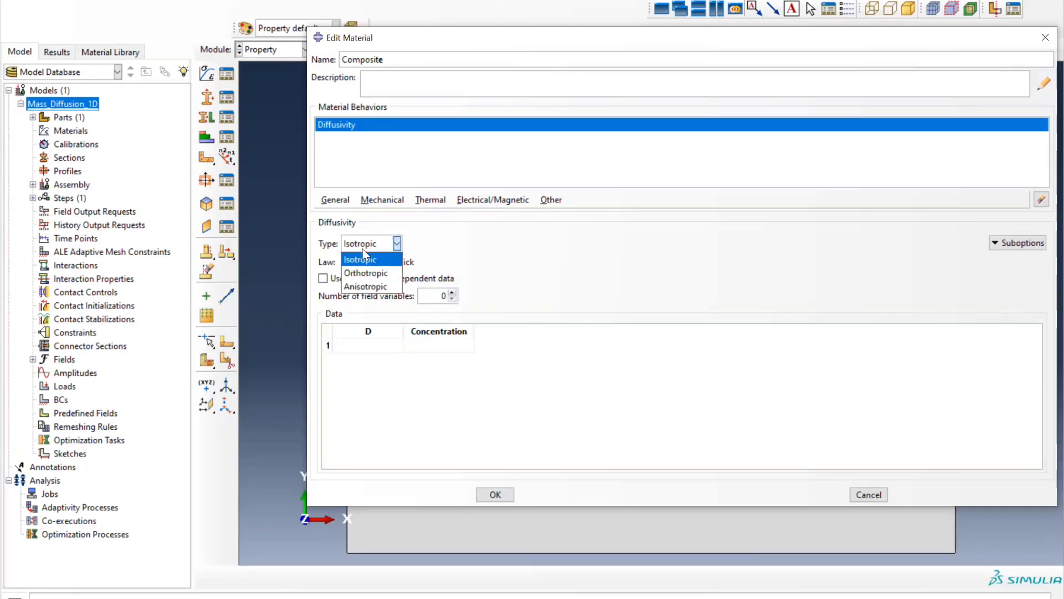
pyautogui.click(379, 276)
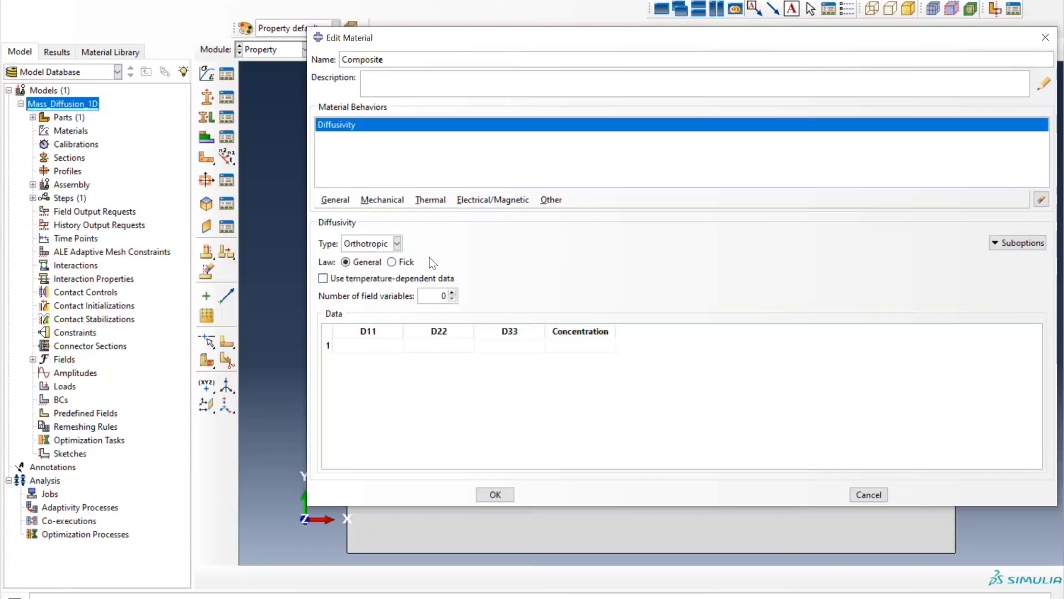
pyautogui.click(381, 247)
pyautogui.click(368, 261)
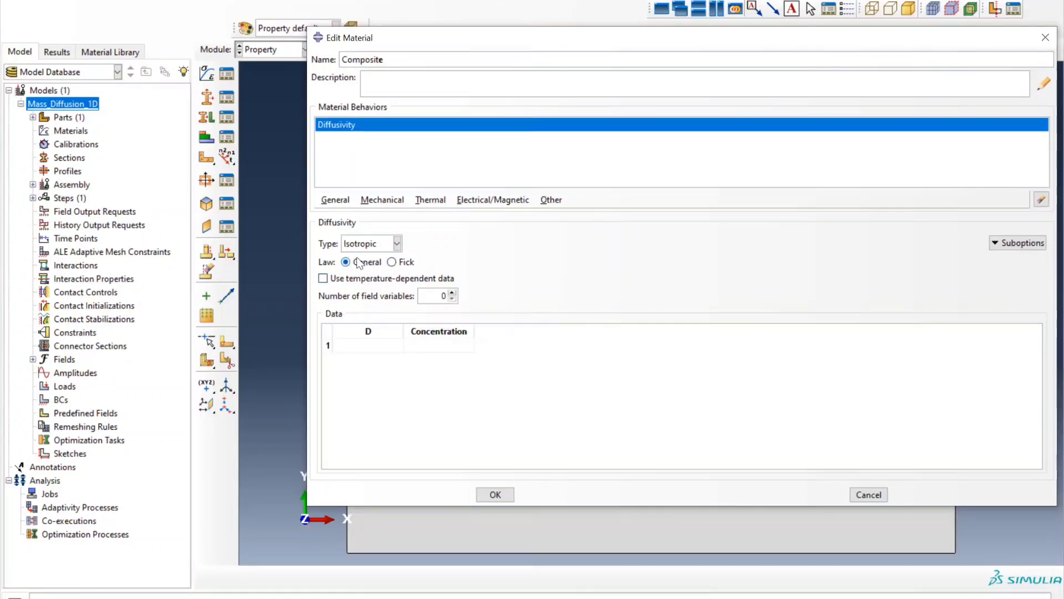
# Enter a temperature-dependent diffusivity row with D 7.9e-5, concentration 0 and temperature 80
pyautogui.click(362, 346)
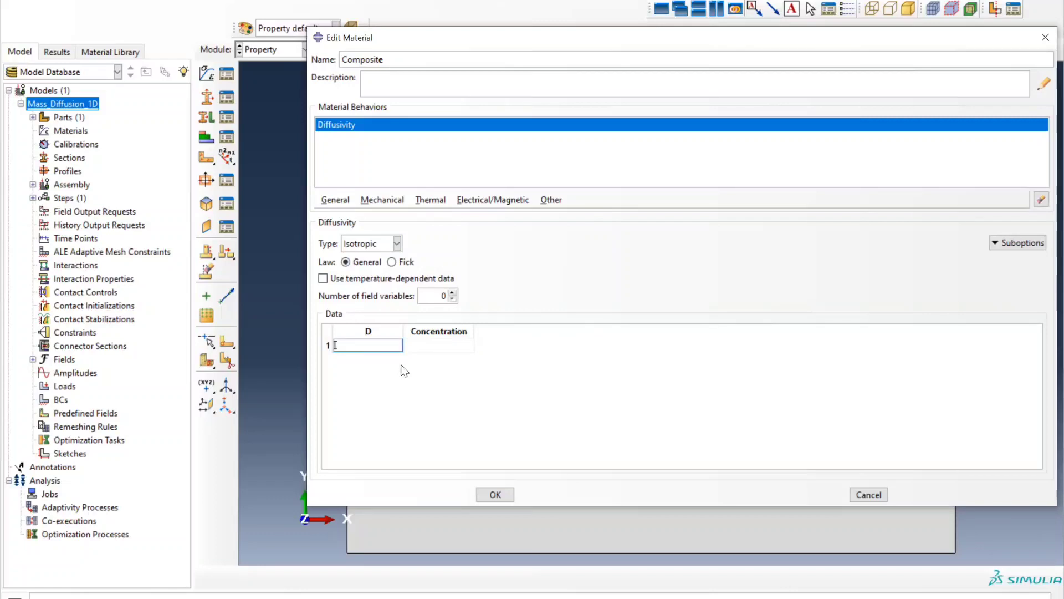
pyautogui.write('5.7')
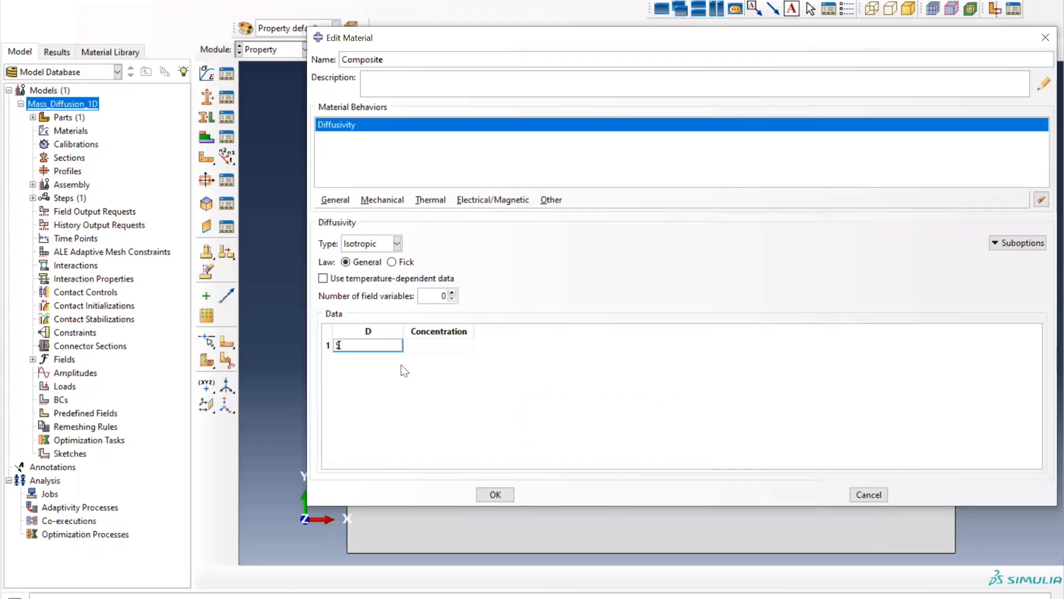
pyautogui.write('.9e-5')
pyautogui.press('Tab')
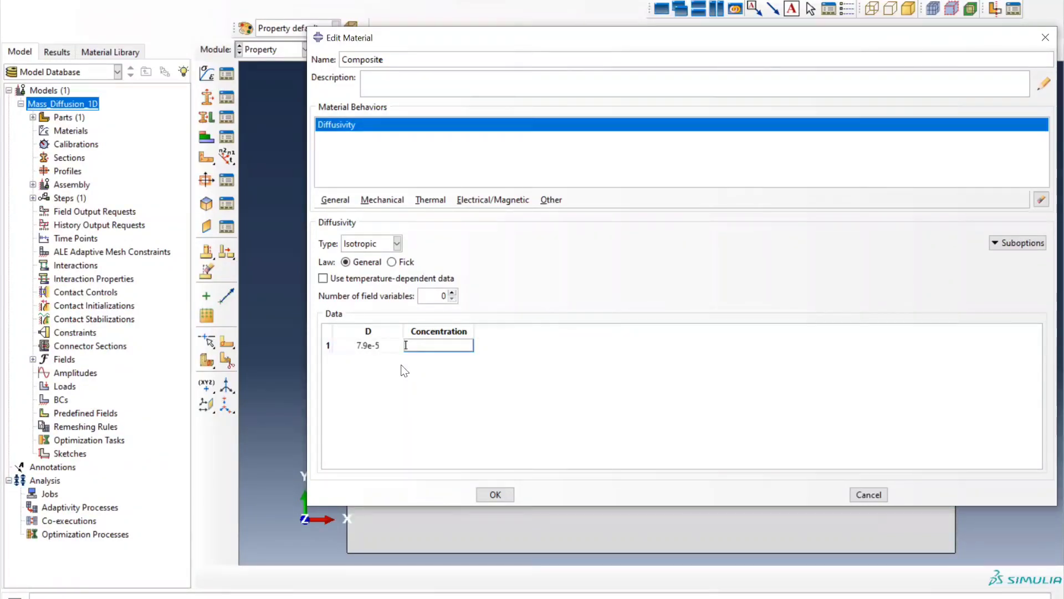
pyautogui.write('0')
pyautogui.click(323, 278)
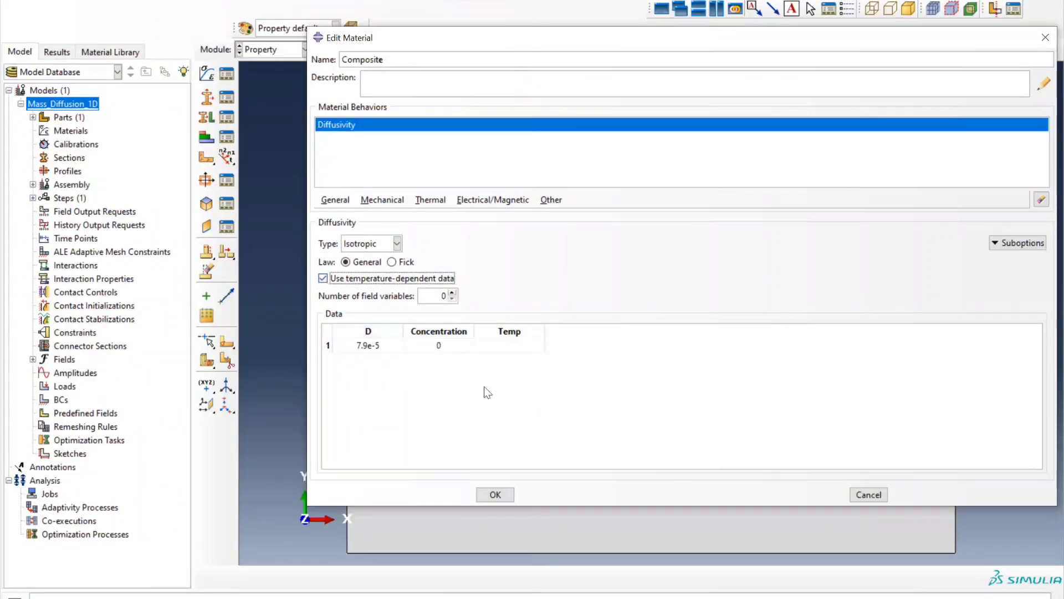
pyautogui.click(531, 343)
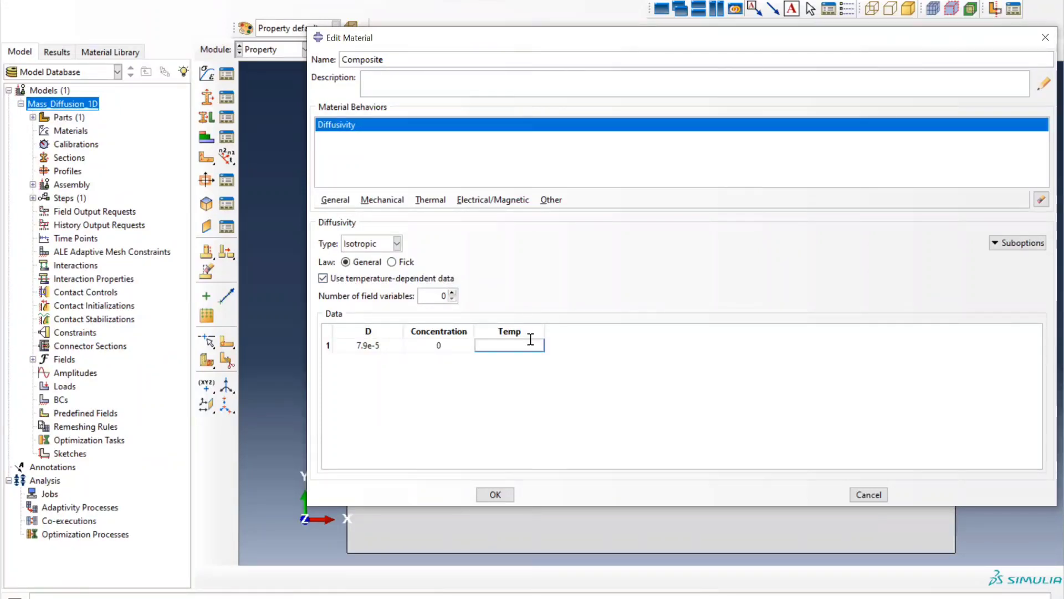
pyautogui.write('80')
# Add a second diffusivity row with D 1.9e-3, concentration 0 and temperature 160
pyautogui.click(388, 347)
pyautogui.rightClick(388, 348)
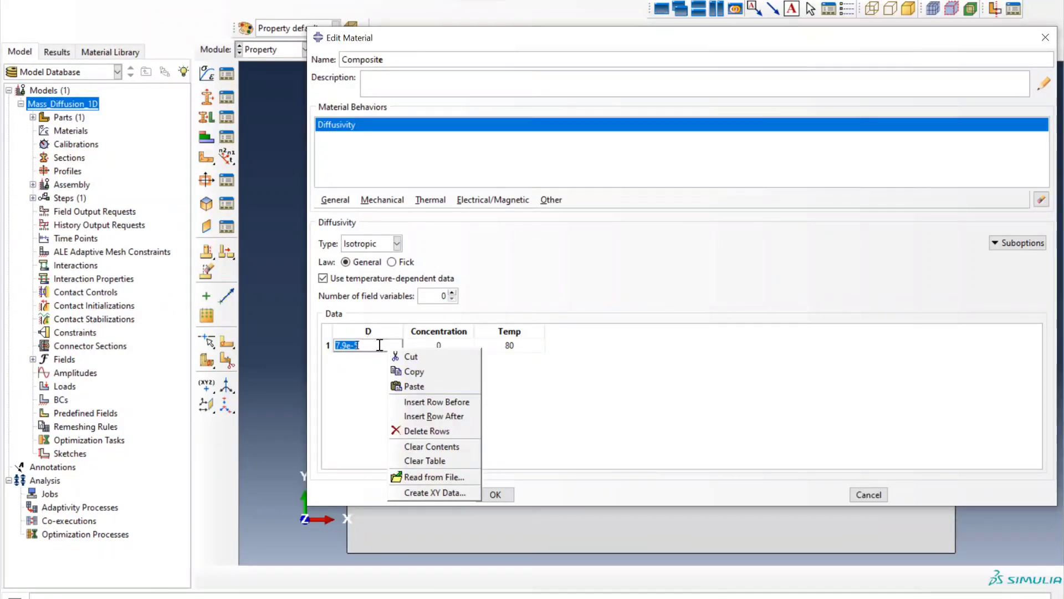
pyautogui.click(443, 416)
pyautogui.click(359, 360)
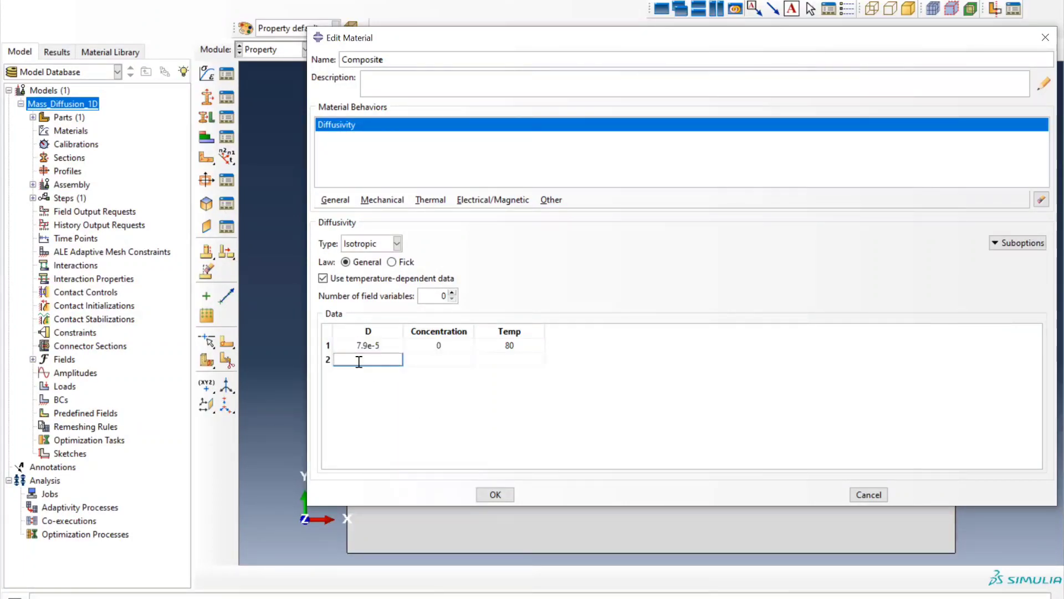
pyautogui.hotkey('alt', 'Tab')
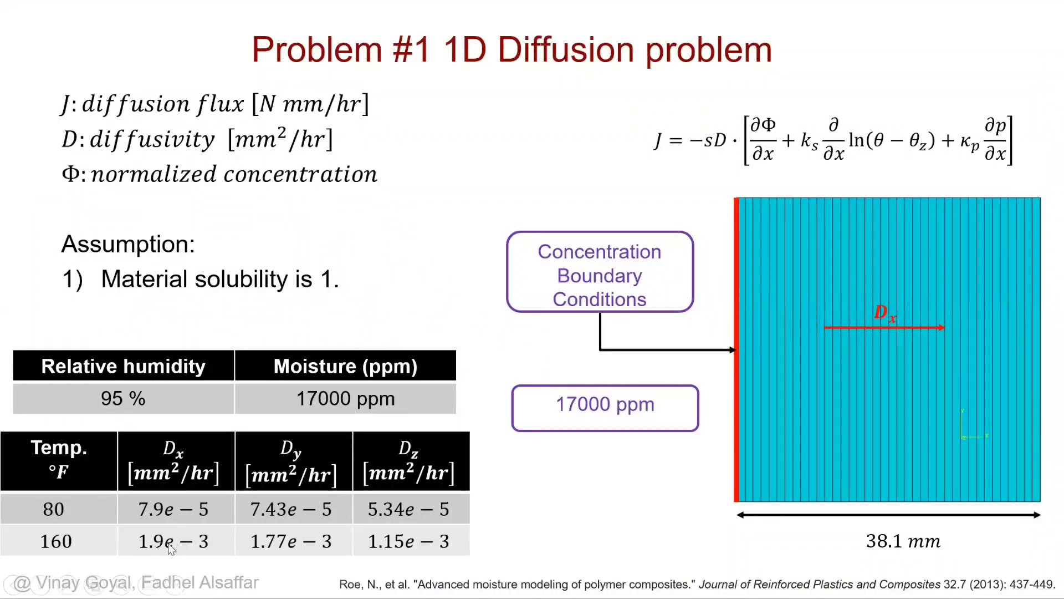
pyautogui.hotkey('alt', 'Tab')
pyautogui.write('1.')
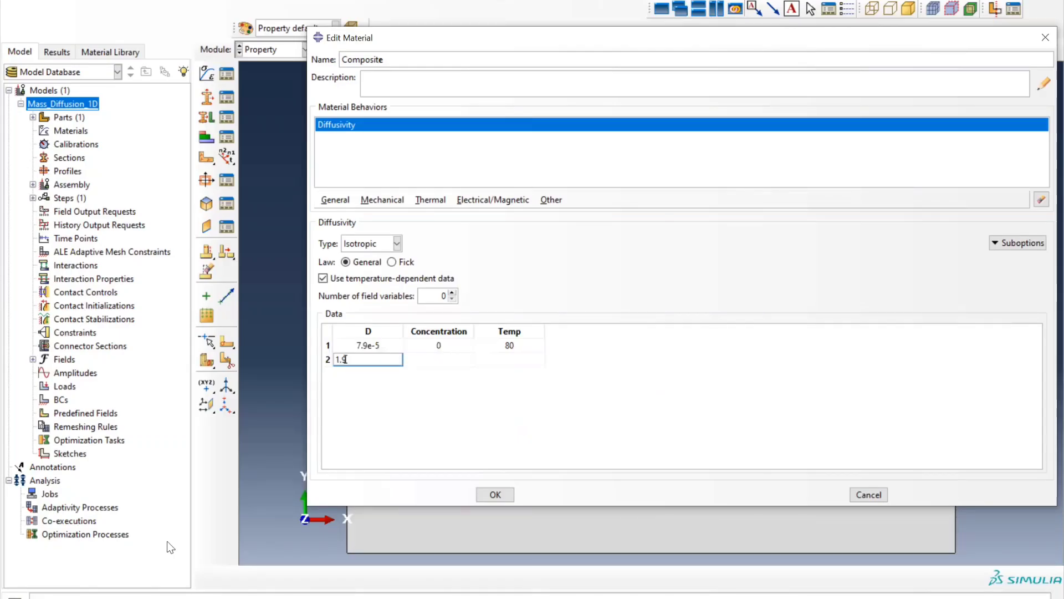
pyautogui.write('9e-3')
pyautogui.press('Tab')
pyautogui.write('0')
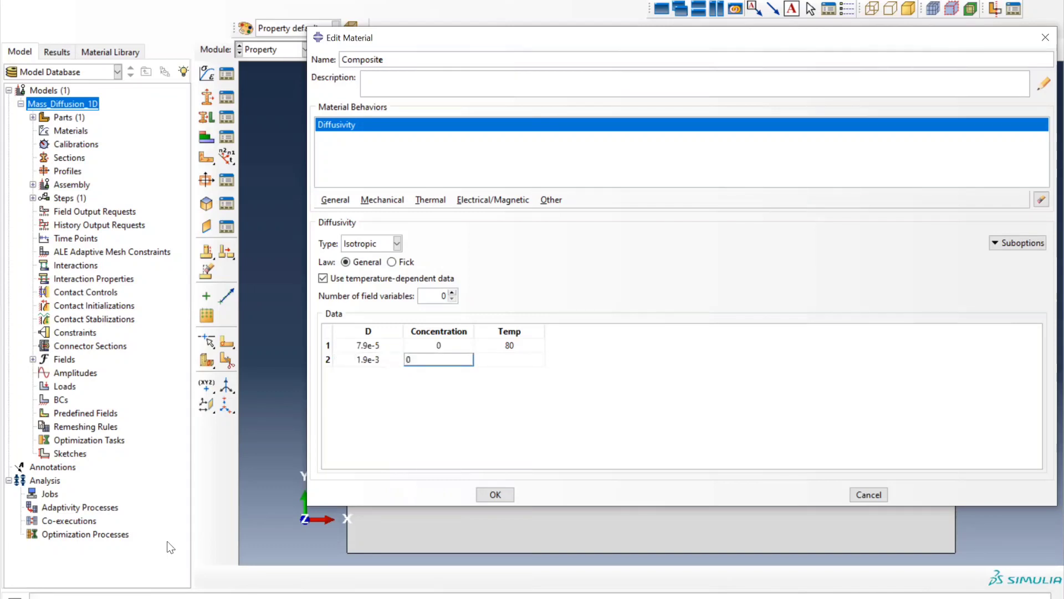
pyautogui.press('Tab')
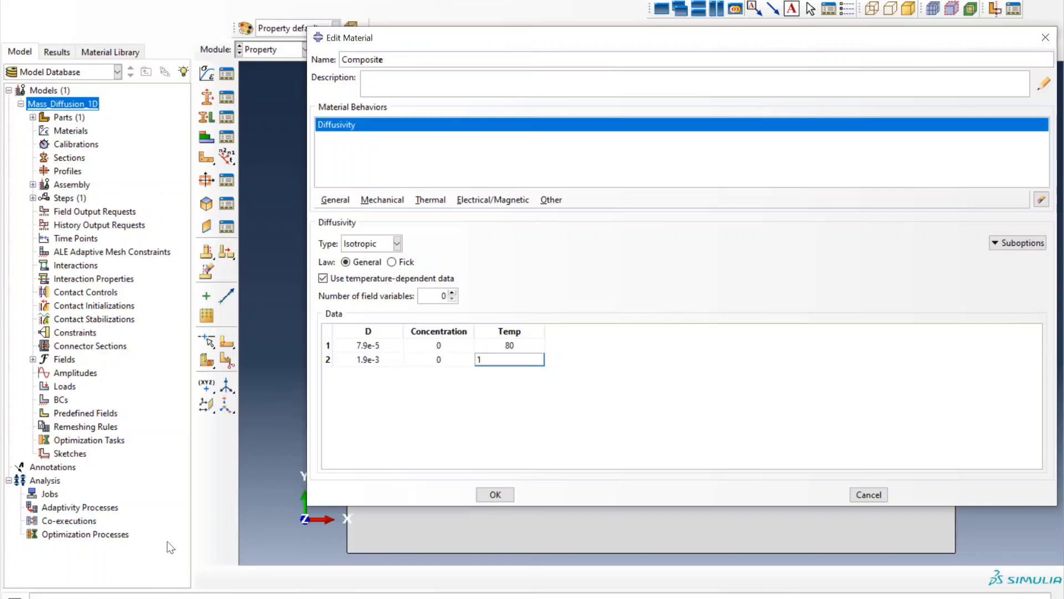
pyautogui.write('160')
# Add the mass diffusion Solubility behavior to the Composite material and consult the problem slide for the solubility value
pyautogui.click(560, 198)
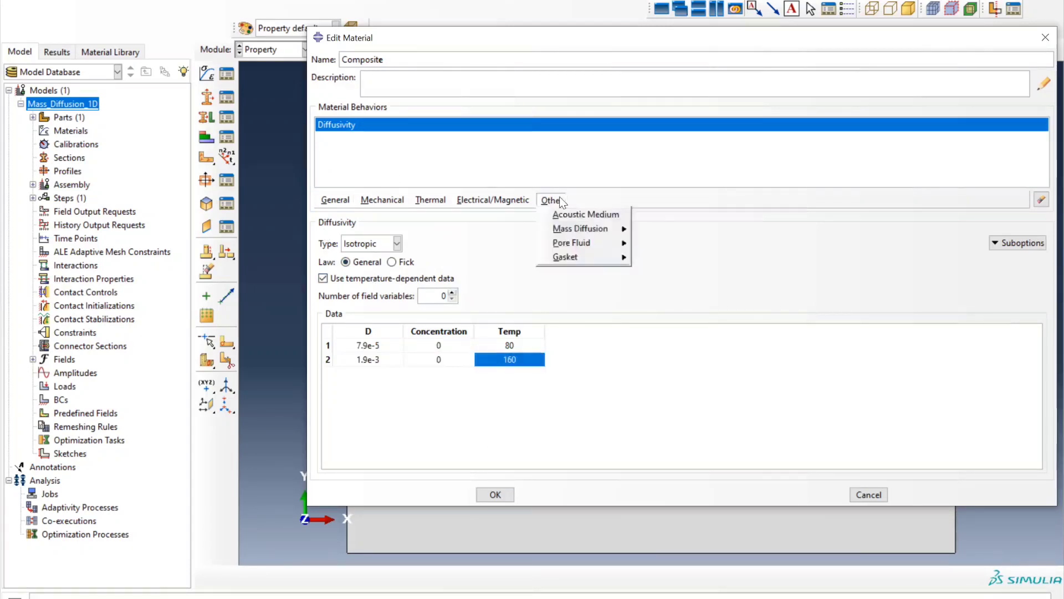
pyautogui.moveTo(617, 227)
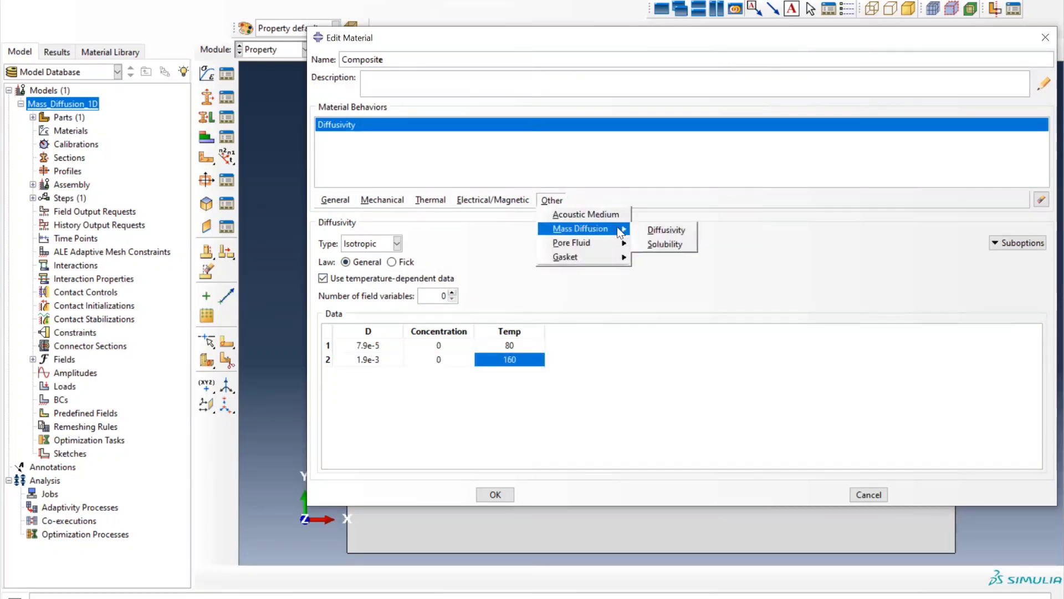
pyautogui.click(665, 245)
pyautogui.hotkey('alt', 'Tab')
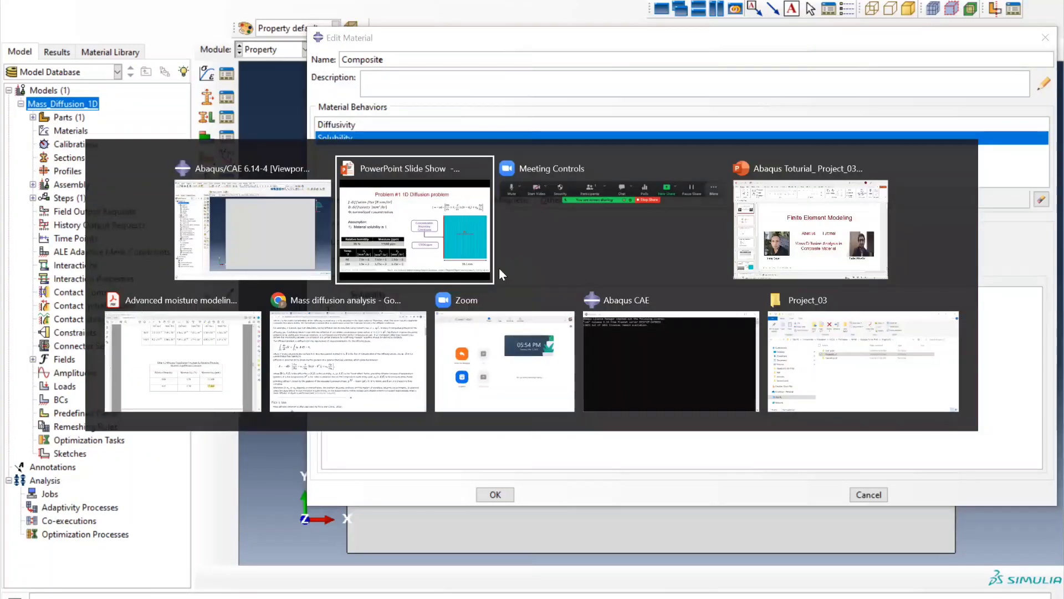
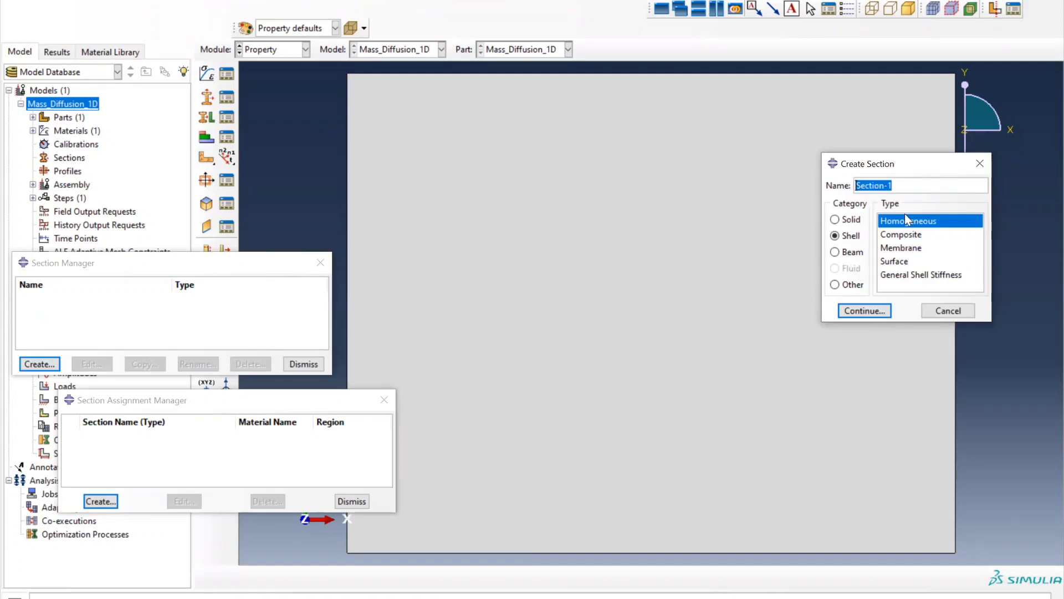
# Create a solid homogeneous section named Section using the Composite material, leaving plane stress/strain thickness off, and close the managers
pyautogui.write('Section')
pyautogui.click(836, 220)
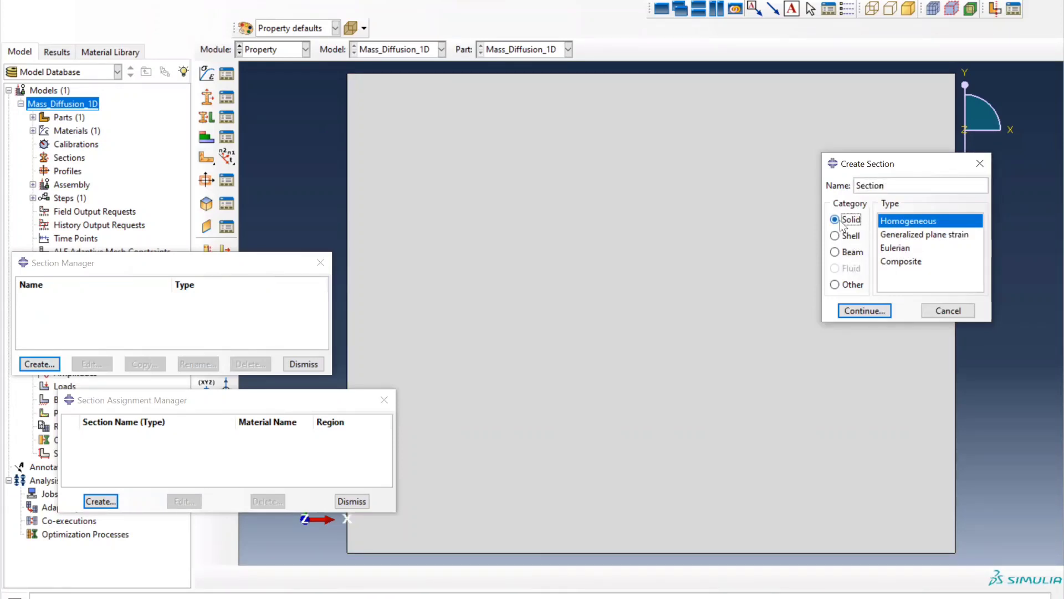
pyautogui.click(868, 311)
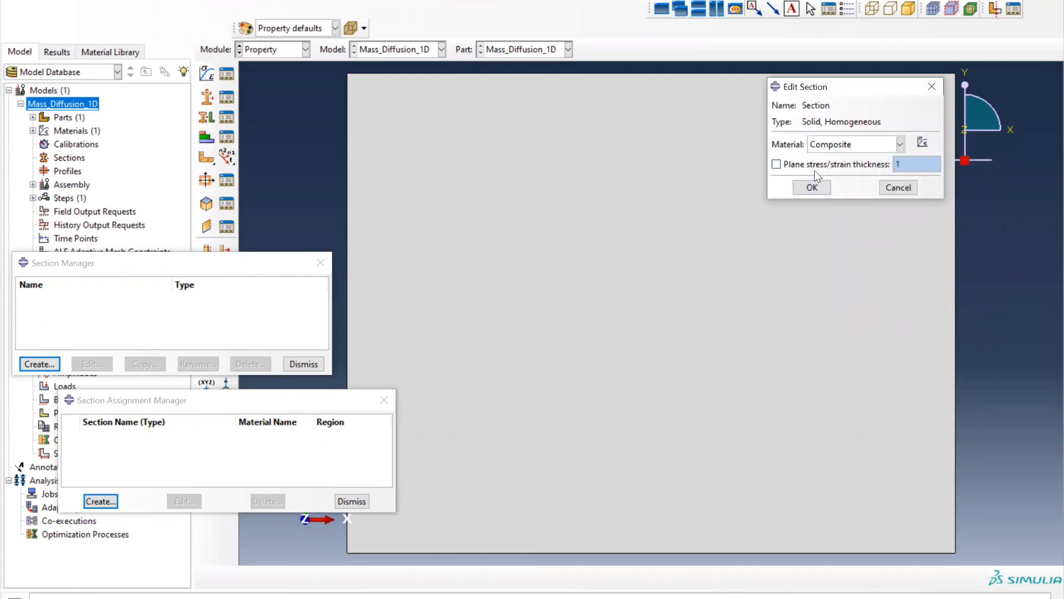
pyautogui.click(794, 164)
pyautogui.click(909, 164)
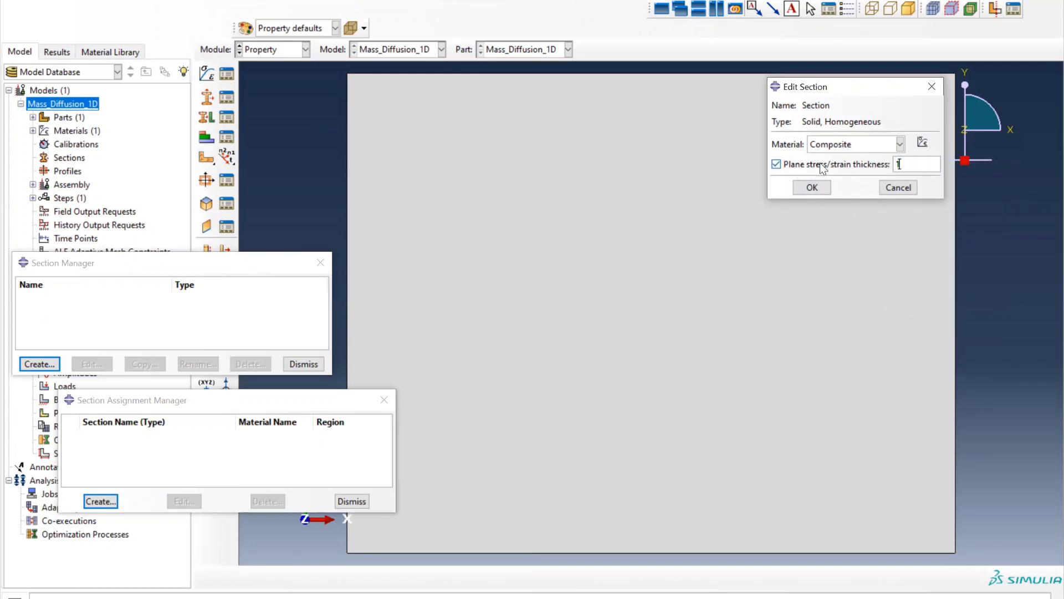
pyautogui.click(794, 165)
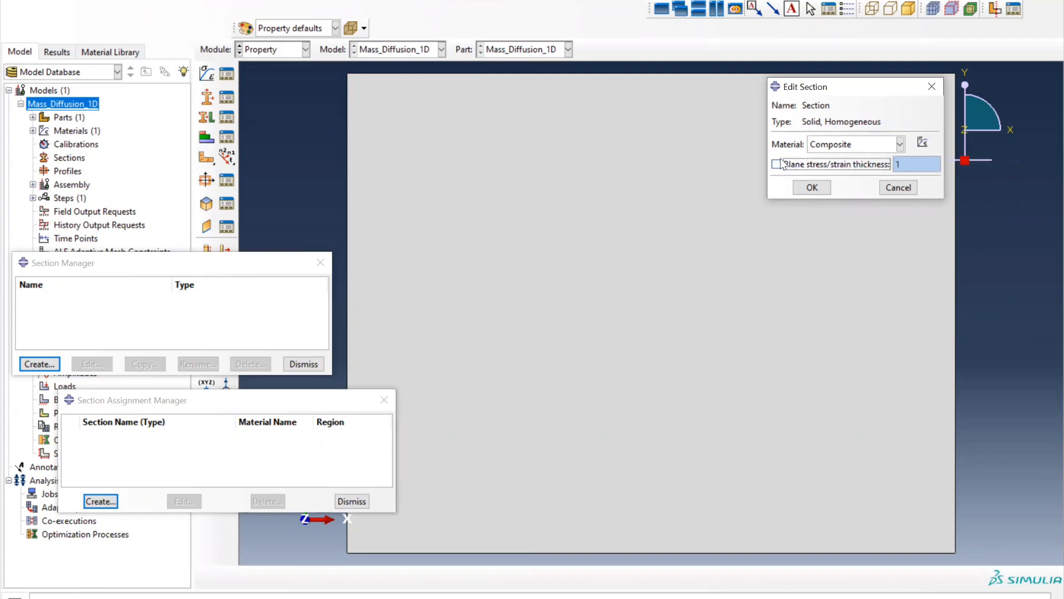
pyautogui.click(811, 188)
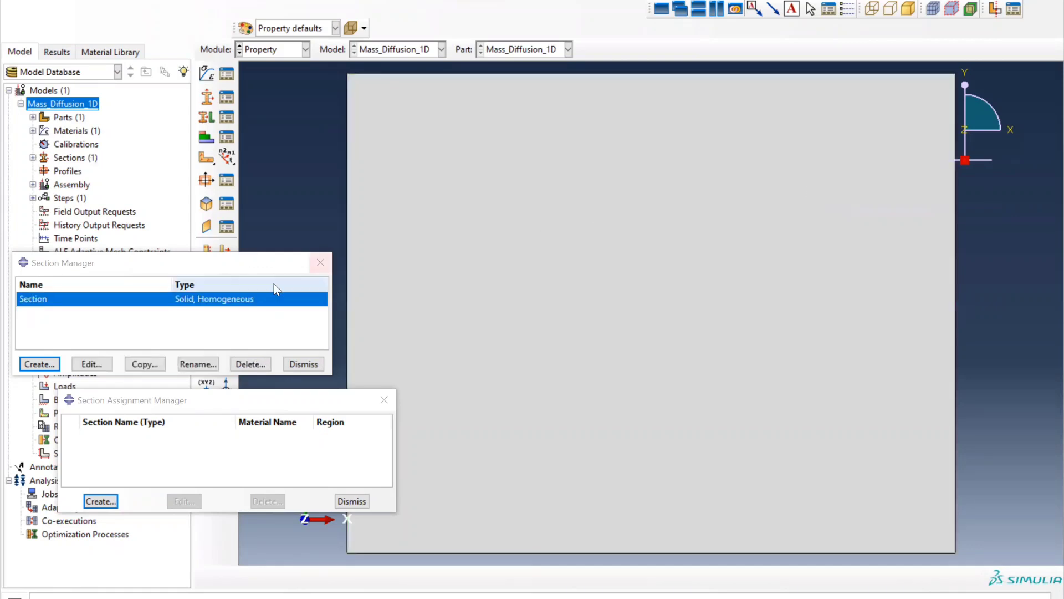
pyautogui.click(384, 399)
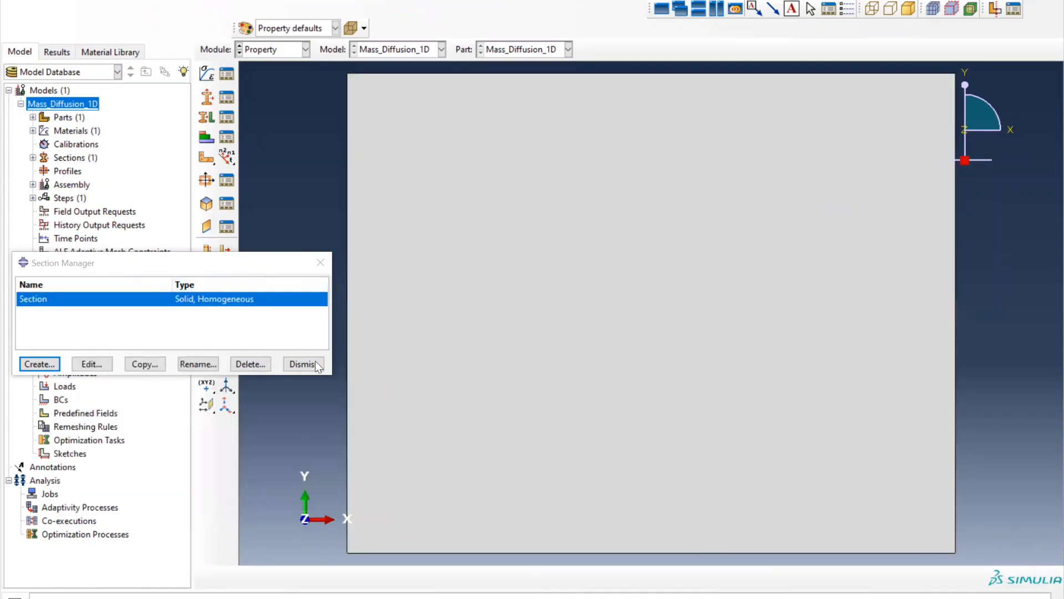
pyautogui.click(304, 364)
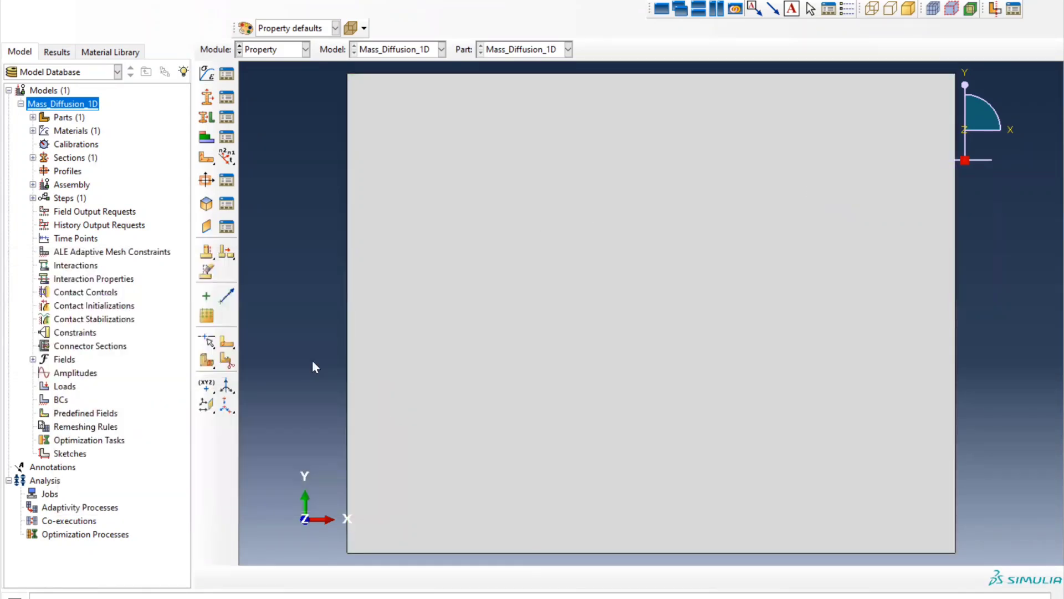
# Assign the solid homogeneous section named Section to the whole rectangular part, taking the thickness from the section
pyautogui.click(223, 119)
pyautogui.click(101, 501)
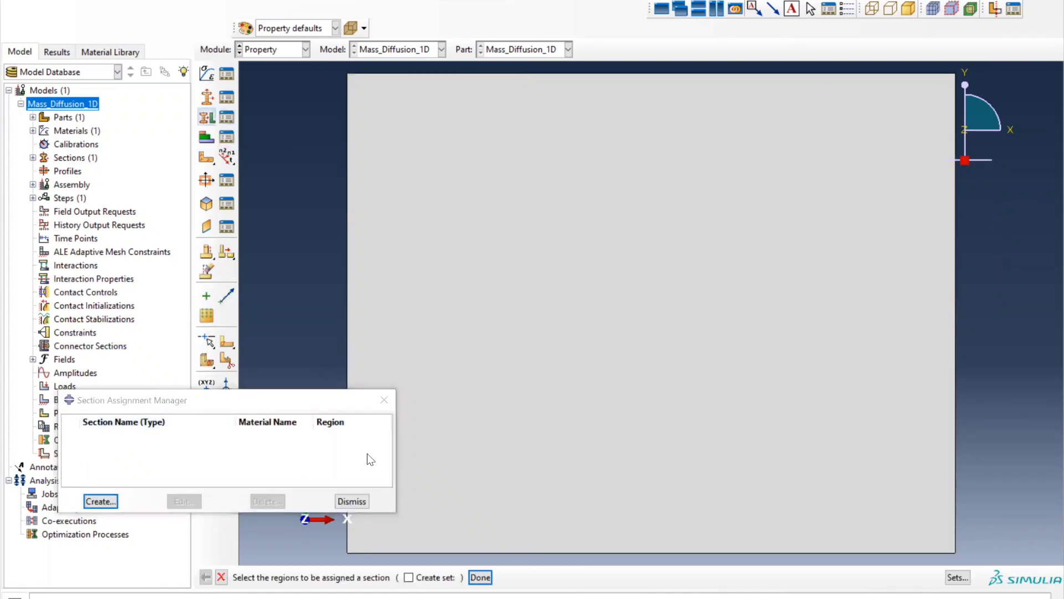
pyautogui.click(573, 495)
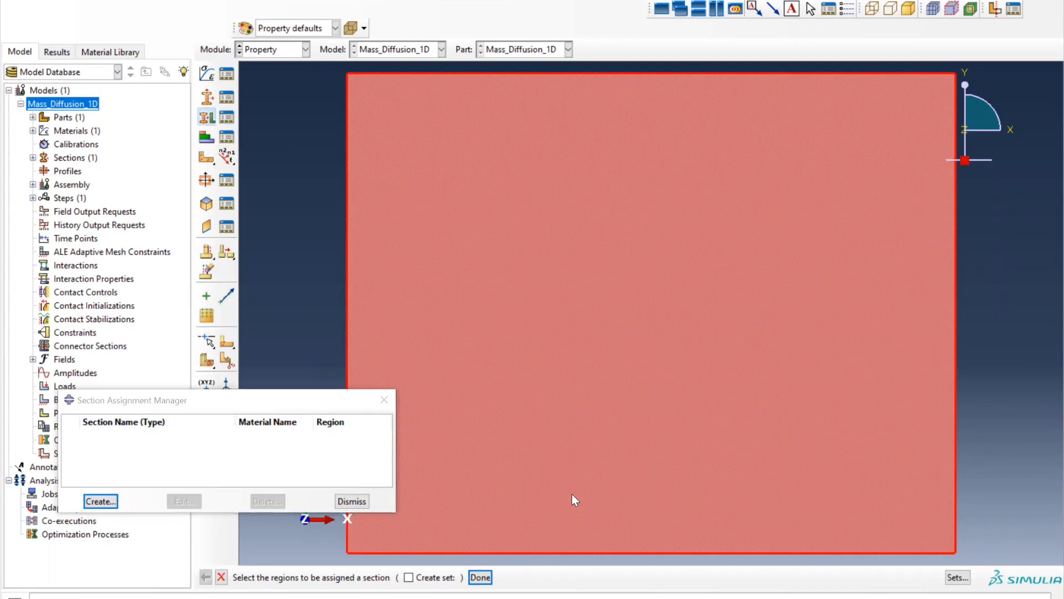
pyautogui.middleClick(917, 192)
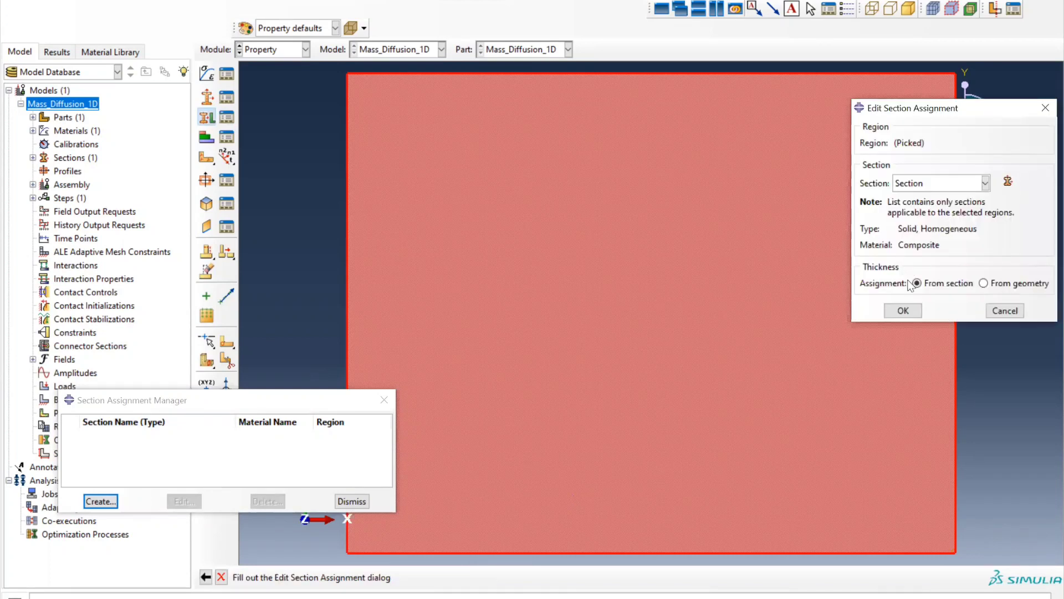
pyautogui.click(903, 311)
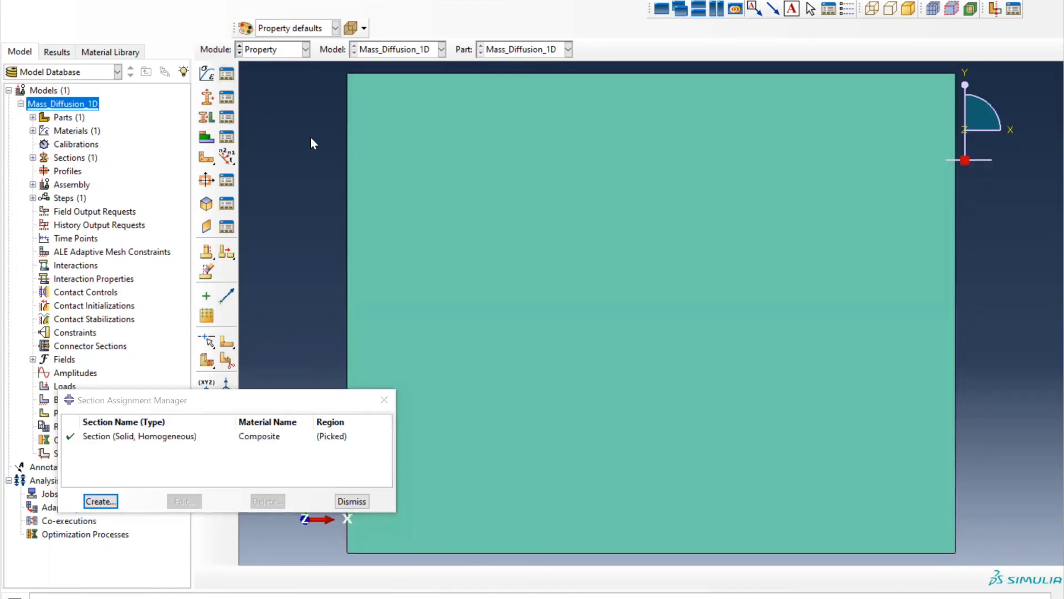
# Switch to the Assembly module and create an independent instance of the Mass_Diffusion_1D part
pyautogui.click(270, 51)
pyautogui.click(258, 90)
pyautogui.click(207, 72)
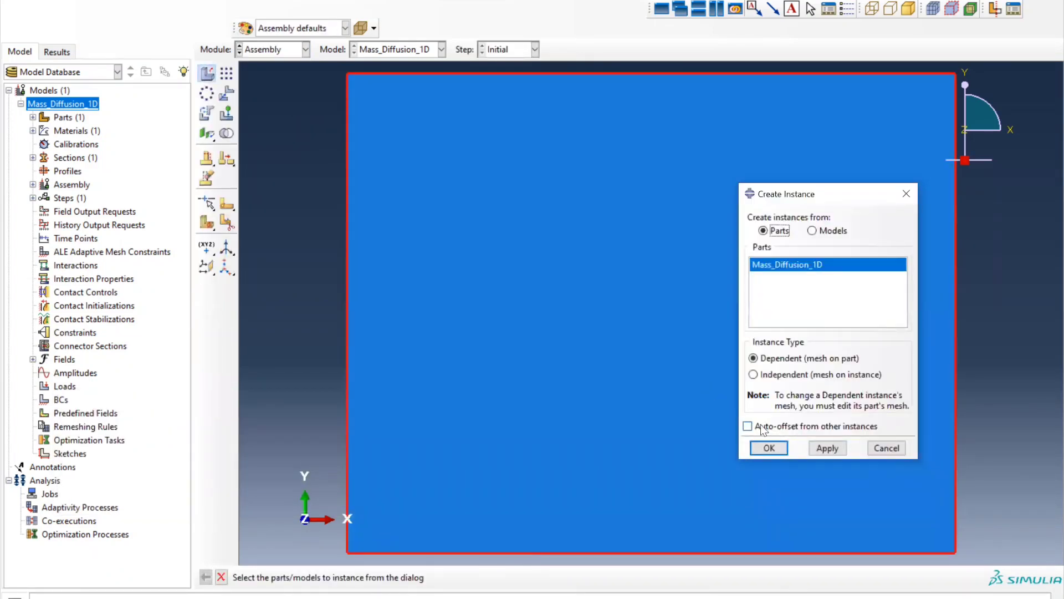
pyautogui.click(775, 376)
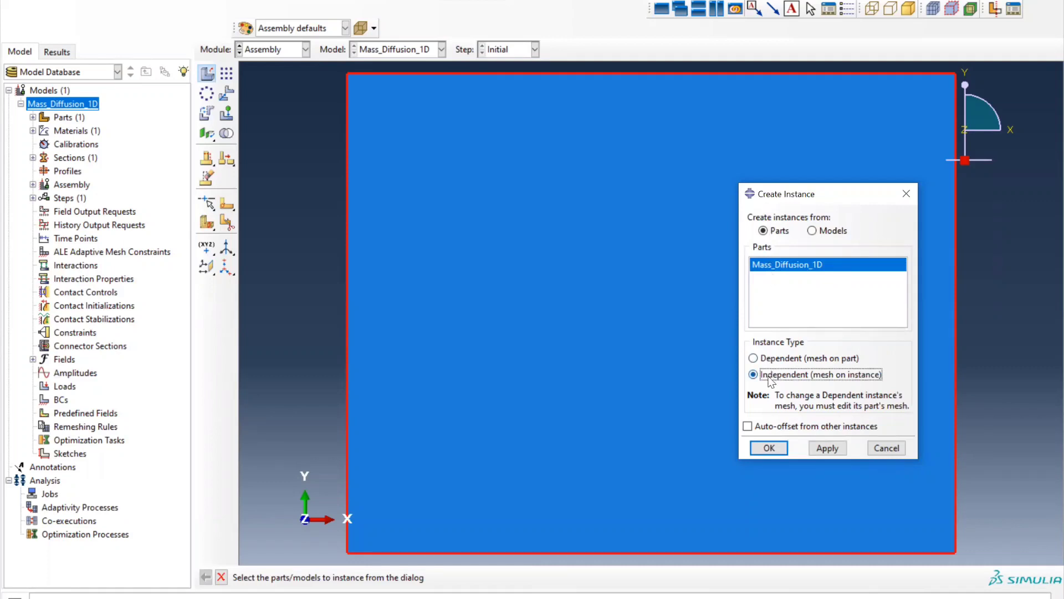
pyautogui.click(778, 447)
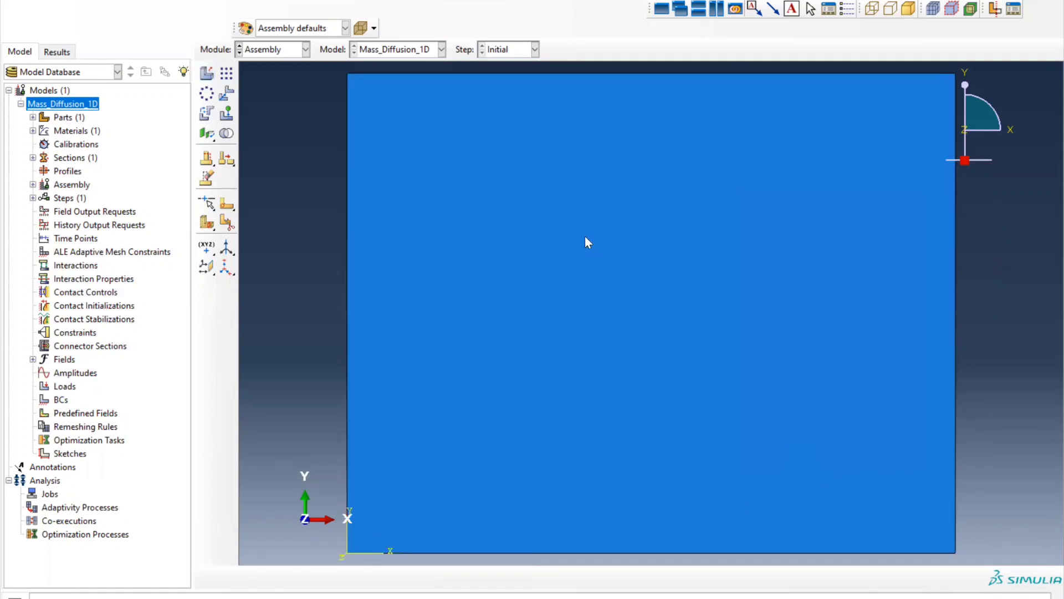
# Switch to the Step module and create a mass diffusion step named Mass_Diffusion_Step after the Initial step
pyautogui.click(277, 52)
pyautogui.click(272, 109)
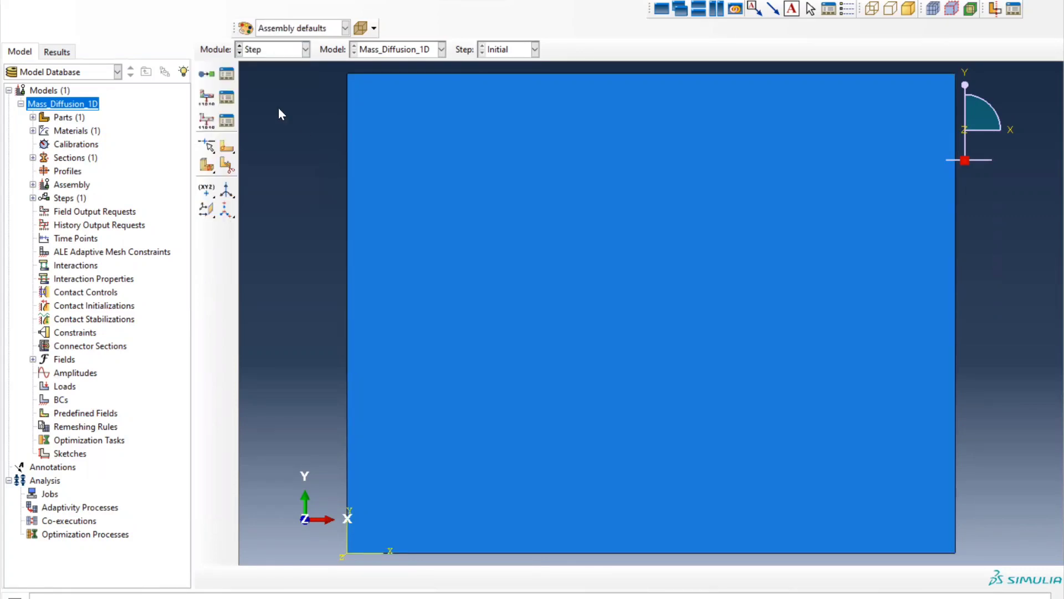
pyautogui.click(214, 75)
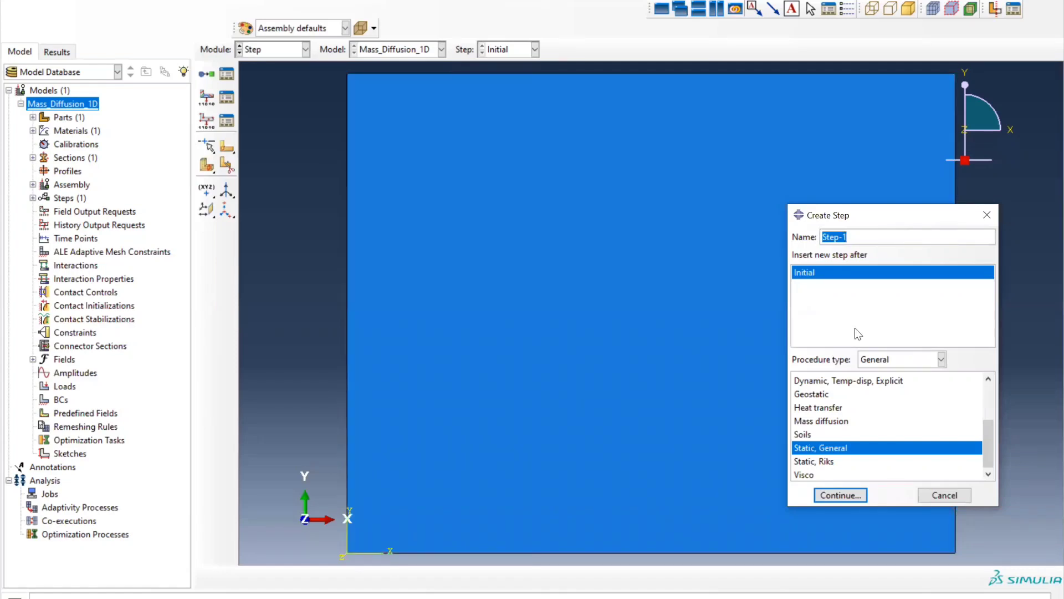
pyautogui.write('Mass_Diffusion_Step')
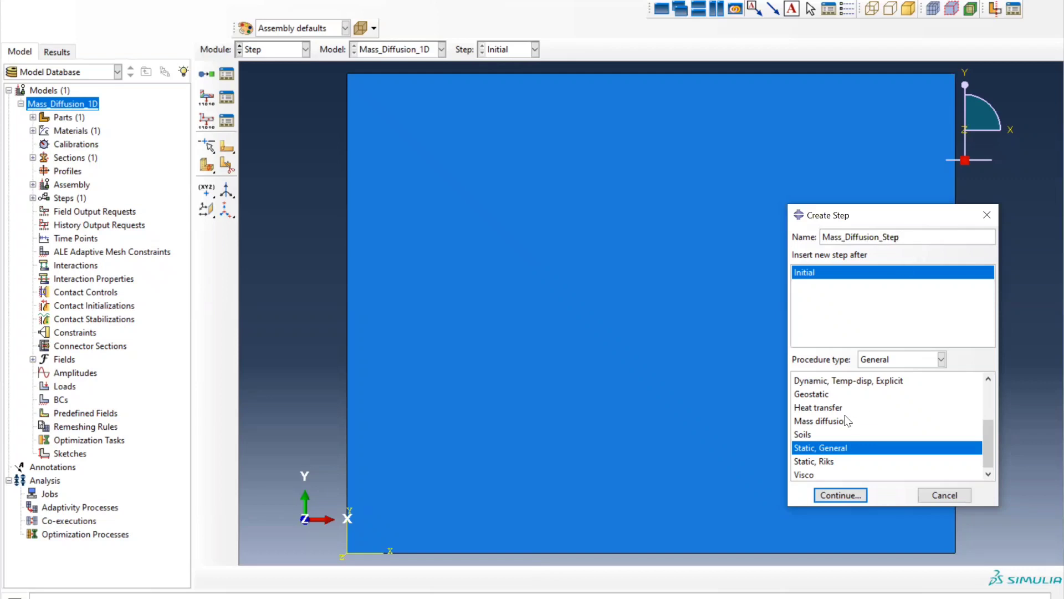
pyautogui.click(818, 423)
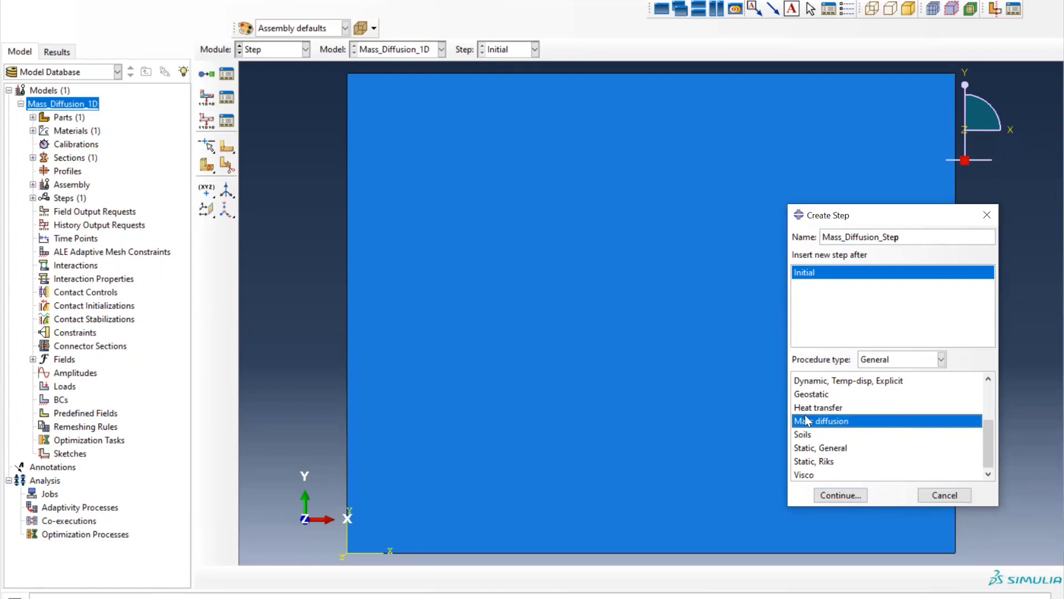
pyautogui.click(833, 494)
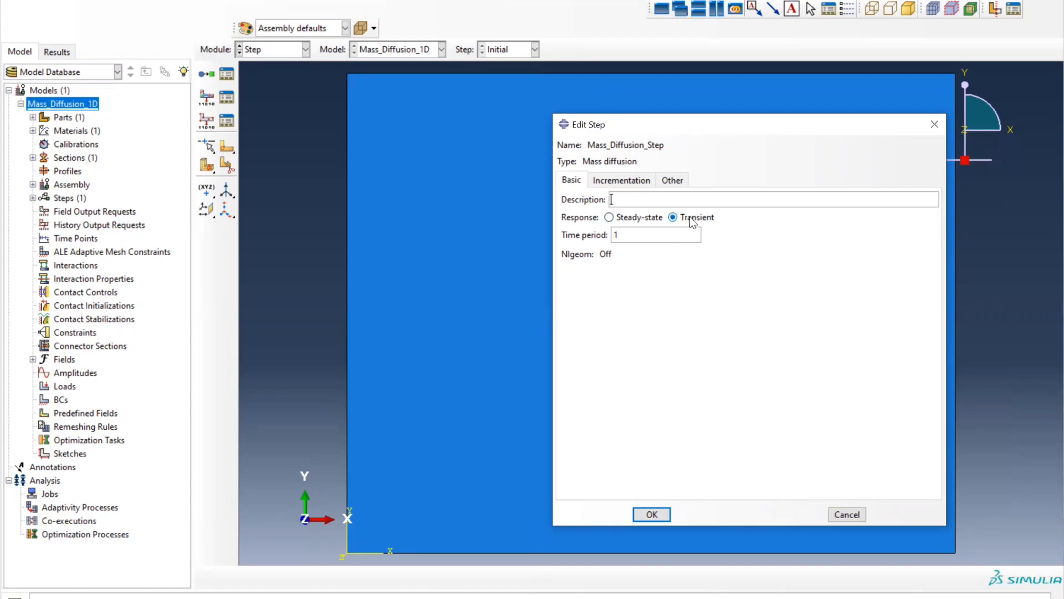
# Consult the problem slide, set the transient step's time period to 2880 and check its incrementation settings
pyautogui.hotkey('alt', 'Tab')
pyautogui.hotkey('alt', 'Tab')
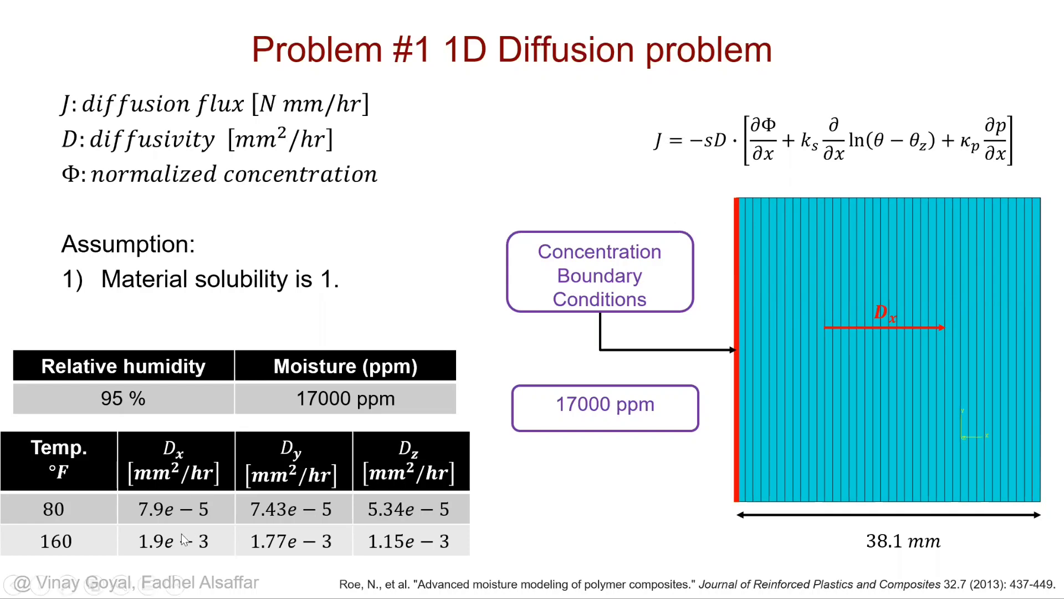
pyautogui.hotkey('alt', 'Tab')
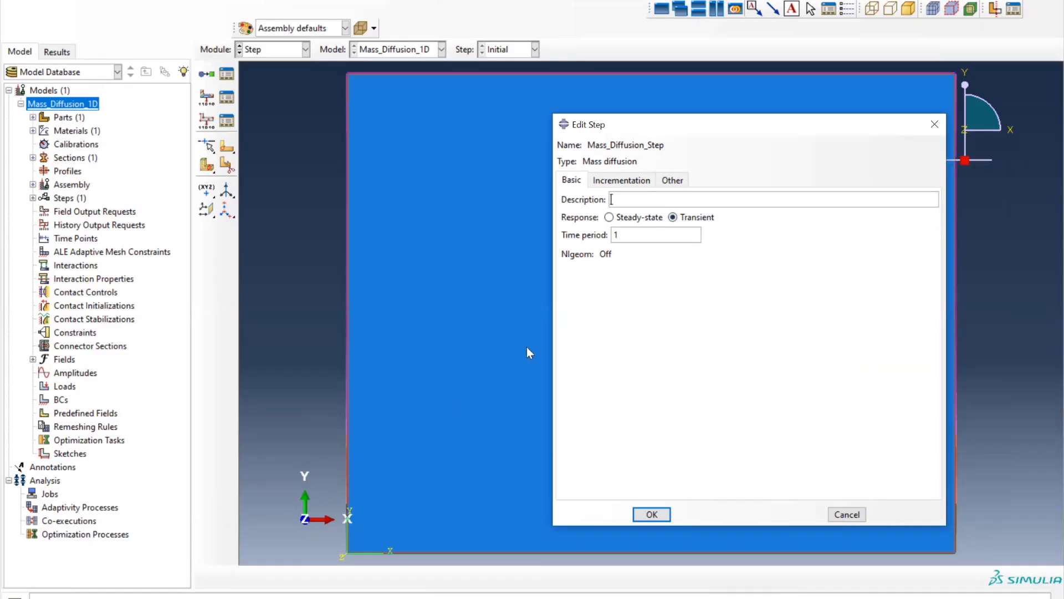
pyautogui.doubleClick(628, 232)
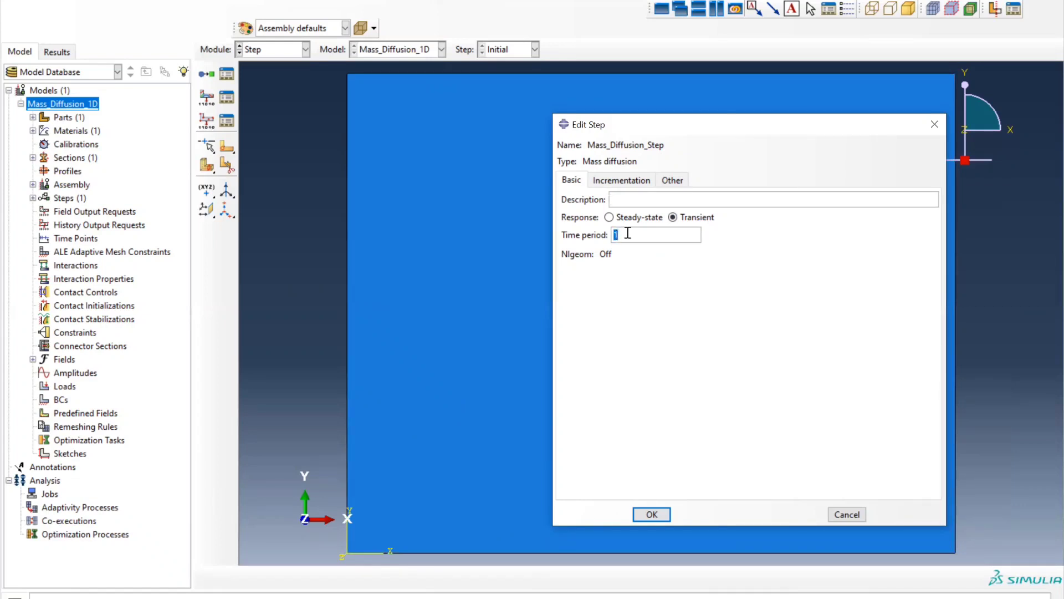
pyautogui.write('2880')
pyautogui.click(623, 184)
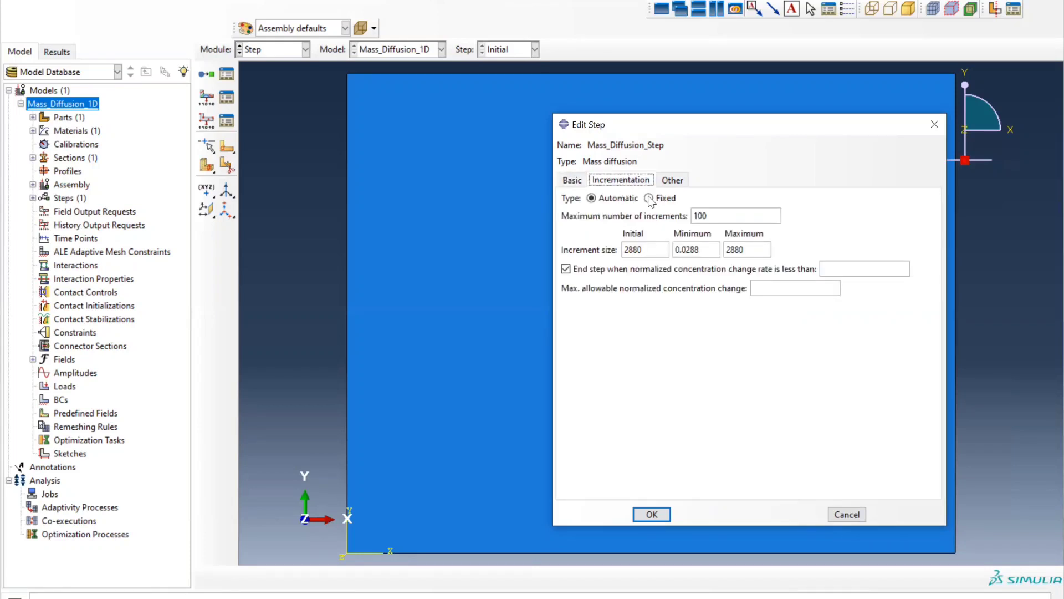
pyautogui.click(646, 251)
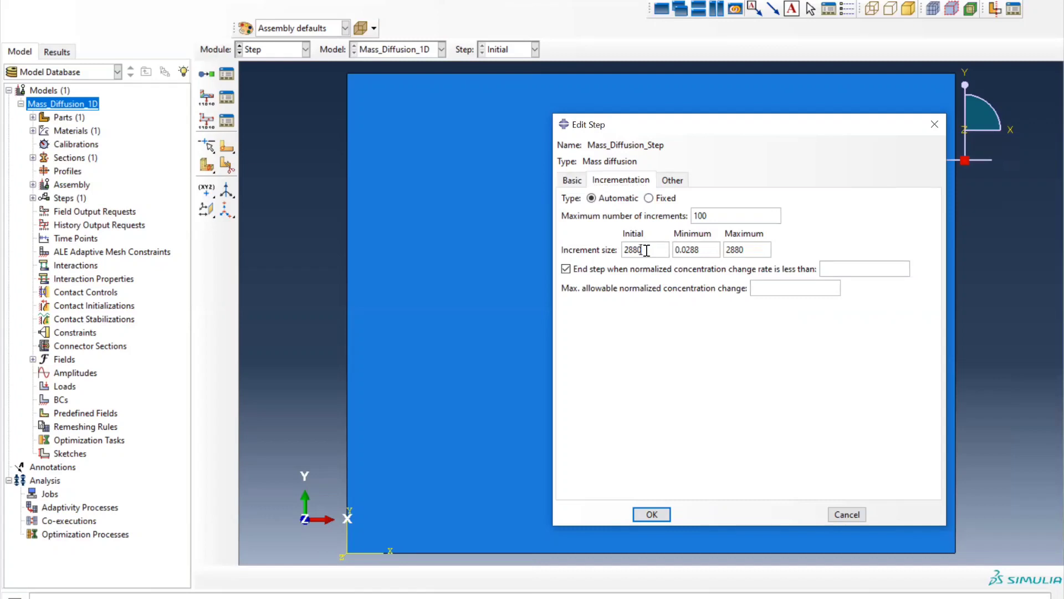
pyautogui.doubleClick(721, 217)
pyautogui.click(572, 179)
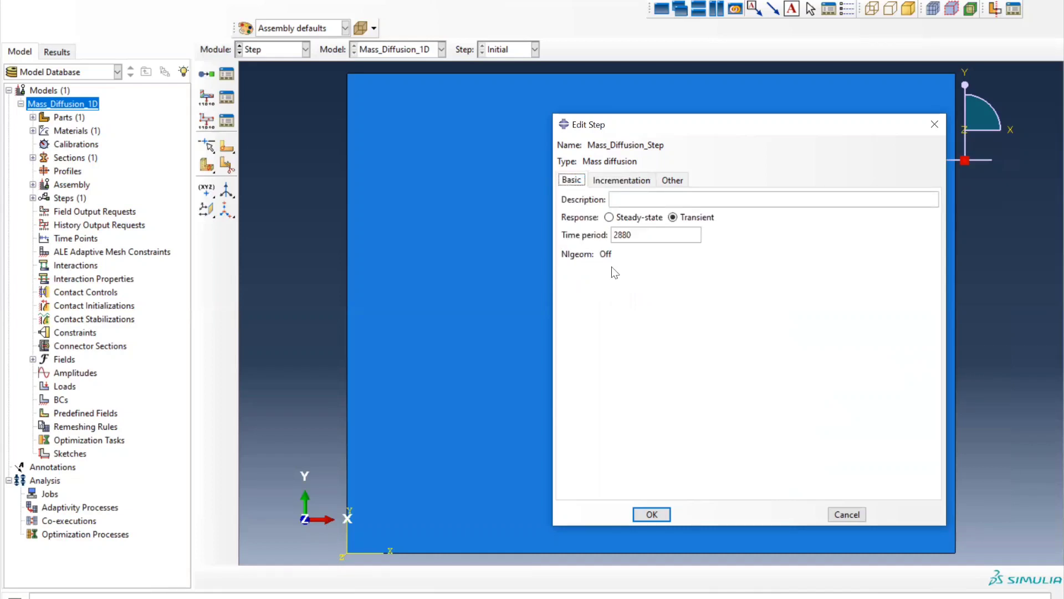
# Set the step's incrementation to a maximum of 4000 increments, with an initial increment size of 0.1 and a maximum of 5
pyautogui.click(623, 181)
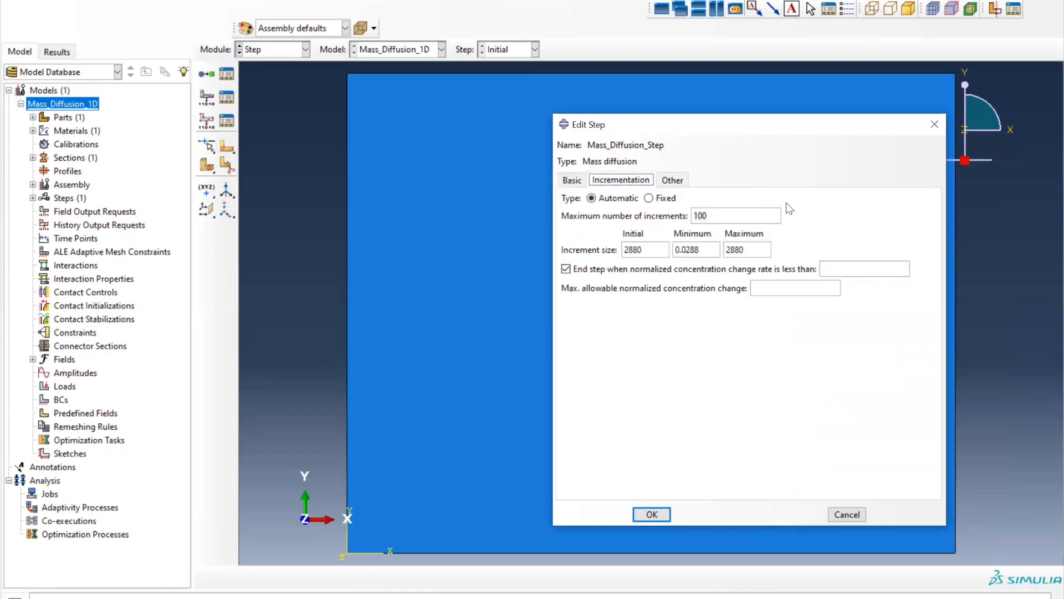
pyautogui.doubleClick(710, 216)
pyautogui.write('4000')
pyautogui.doubleClick(641, 250)
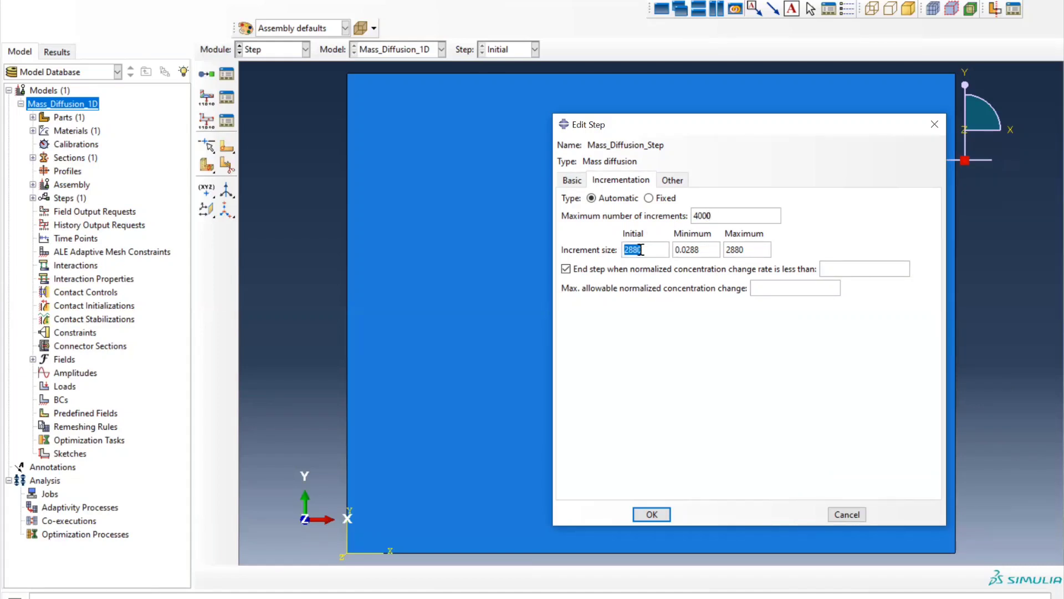
pyautogui.write('0.1')
pyautogui.doubleClick(740, 251)
pyautogui.write('5')
# Switch to Chrome and read the mass diffusion documentation from the governing equations to the minimum time increment guideline for transient analysis
pyautogui.hotkey('alt', 'Tab')
pyautogui.press('Down')
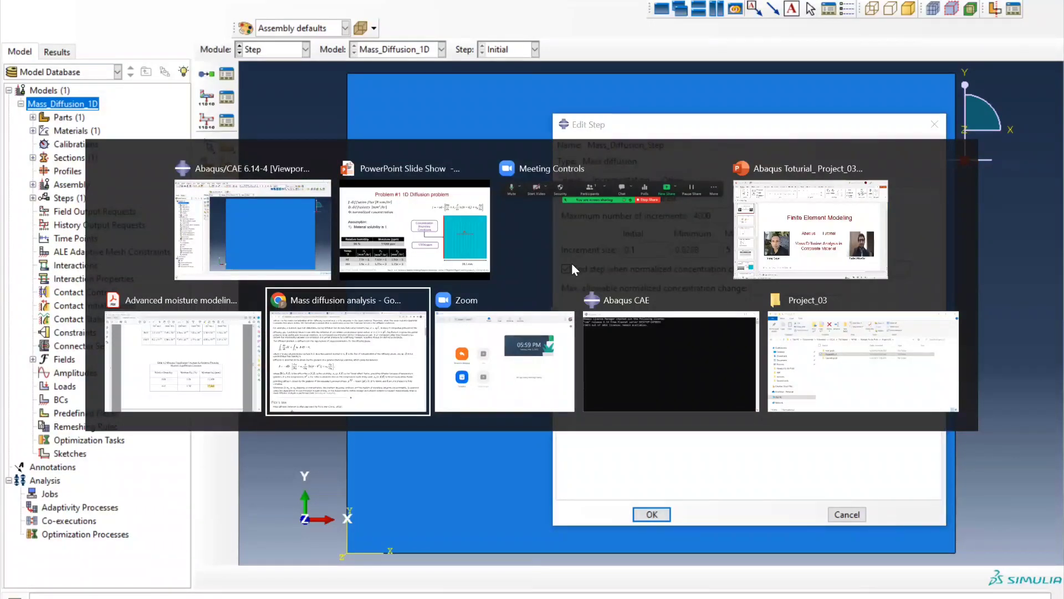
pyautogui.hotkey('alt', 'Tab')
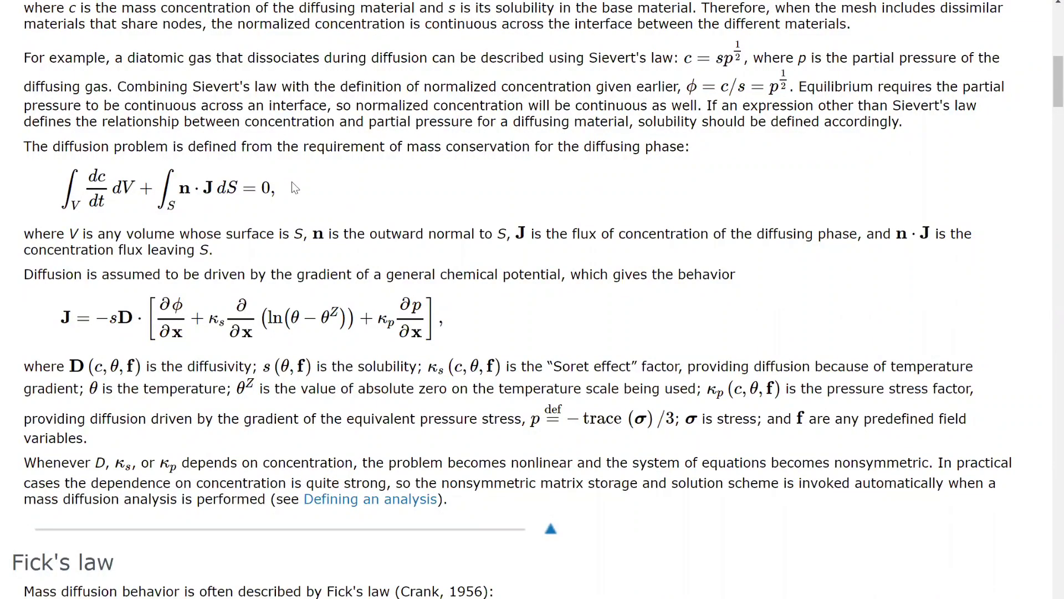
pyautogui.scroll(1, 295, 188)
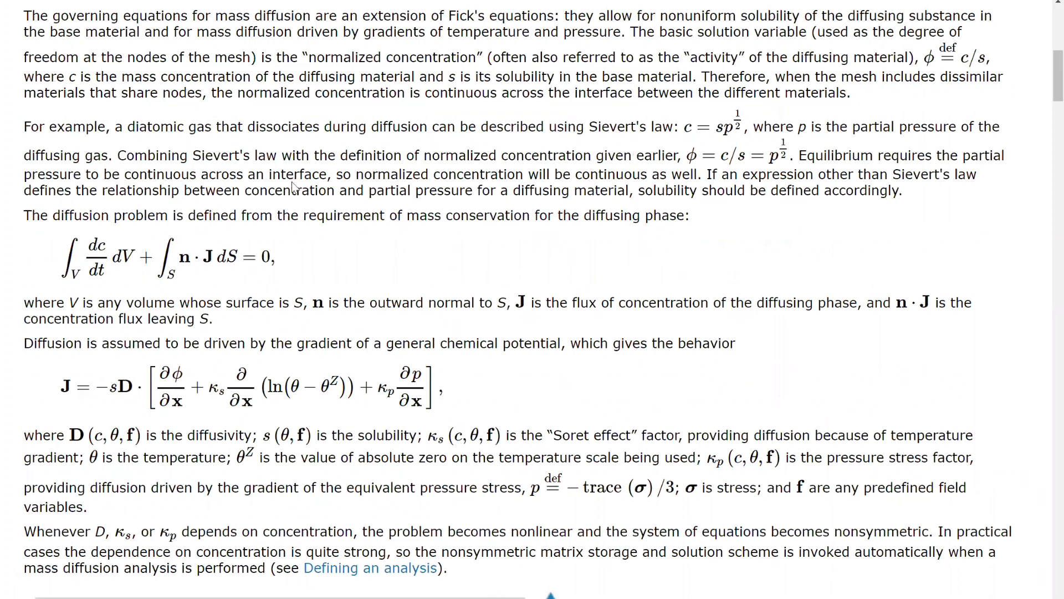
pyautogui.scroll(8, 293, 188)
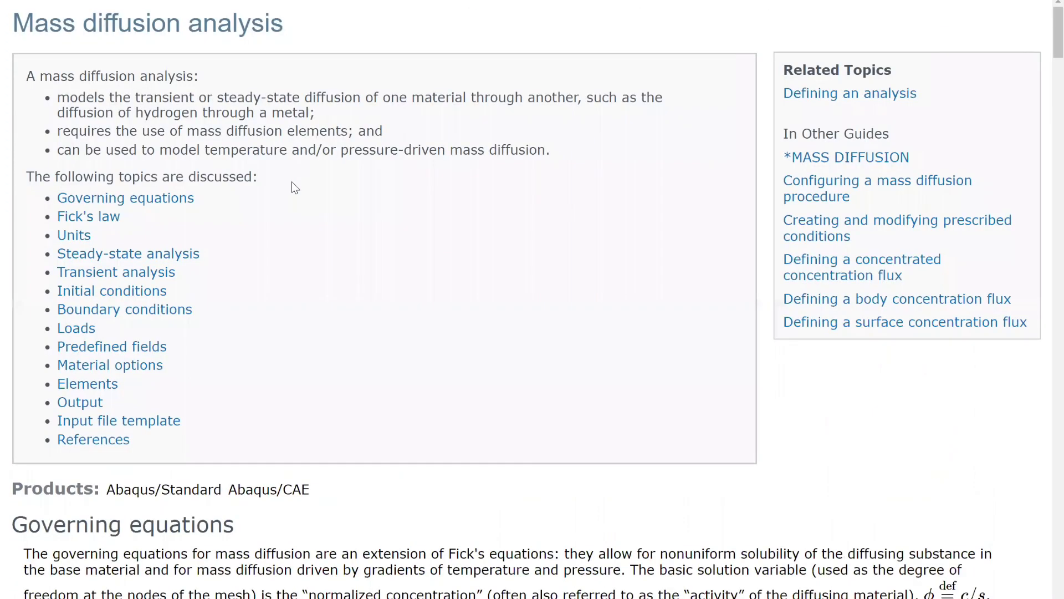
pyautogui.scroll(-5, 292, 183)
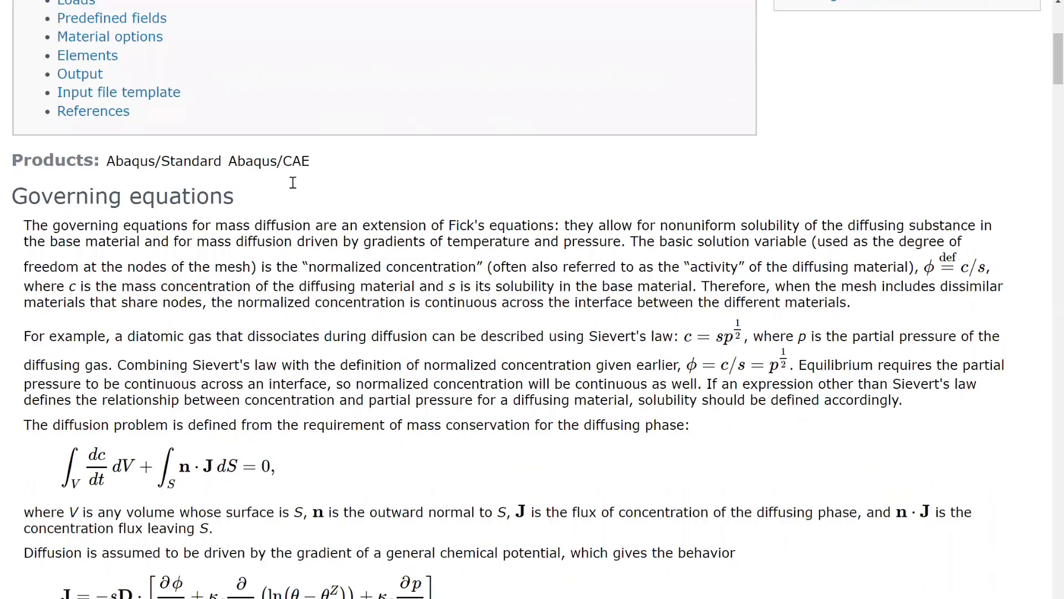
pyautogui.scroll(-5, 293, 182)
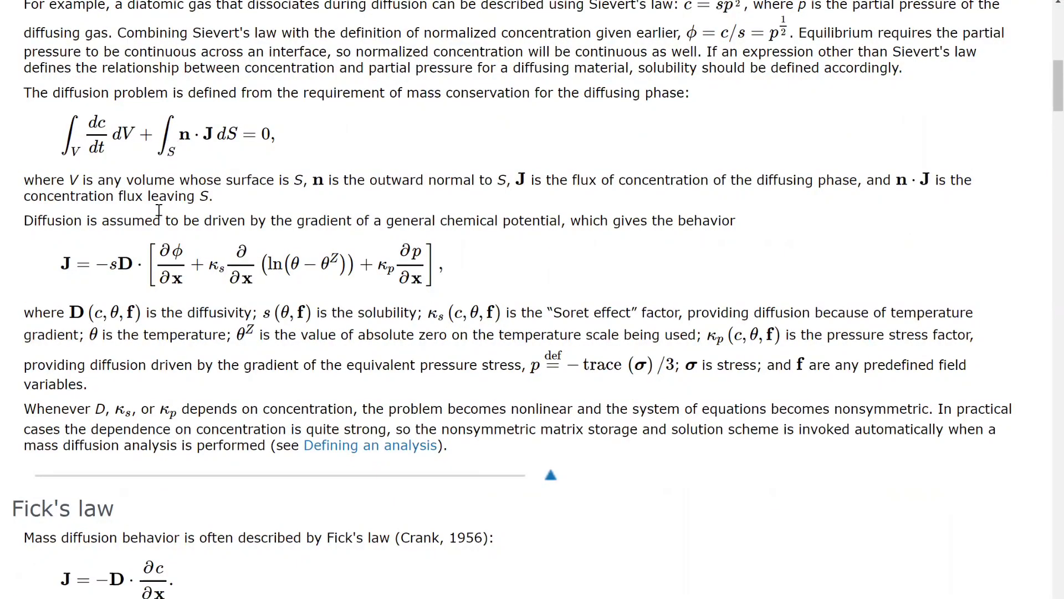
pyautogui.scroll(-1, 143, 258)
pyautogui.scroll(-1, 143, 258)
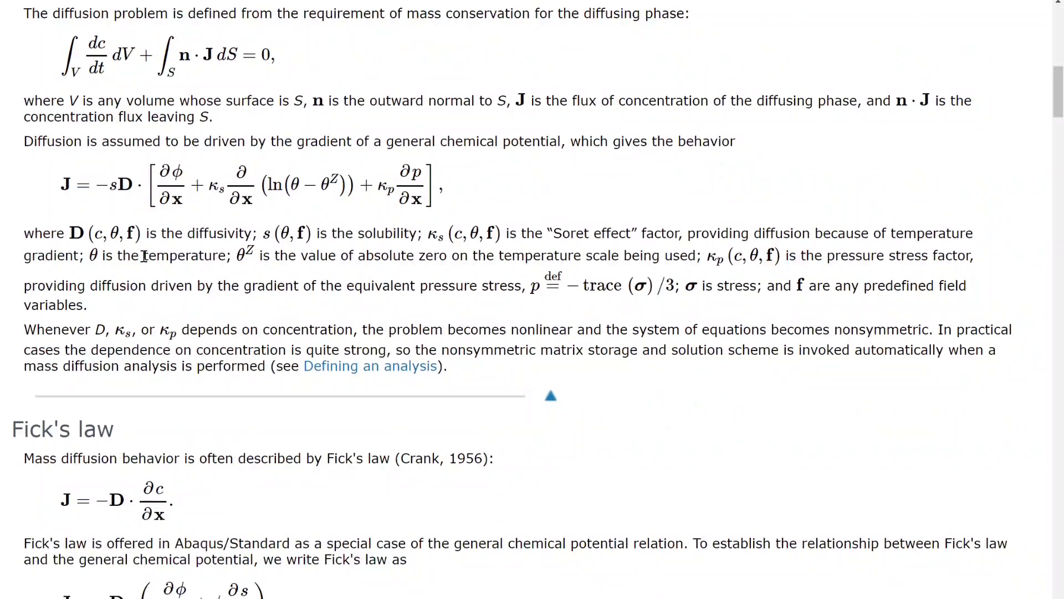
pyautogui.scroll(-1, 142, 255)
pyautogui.scroll(-2, 127, 307)
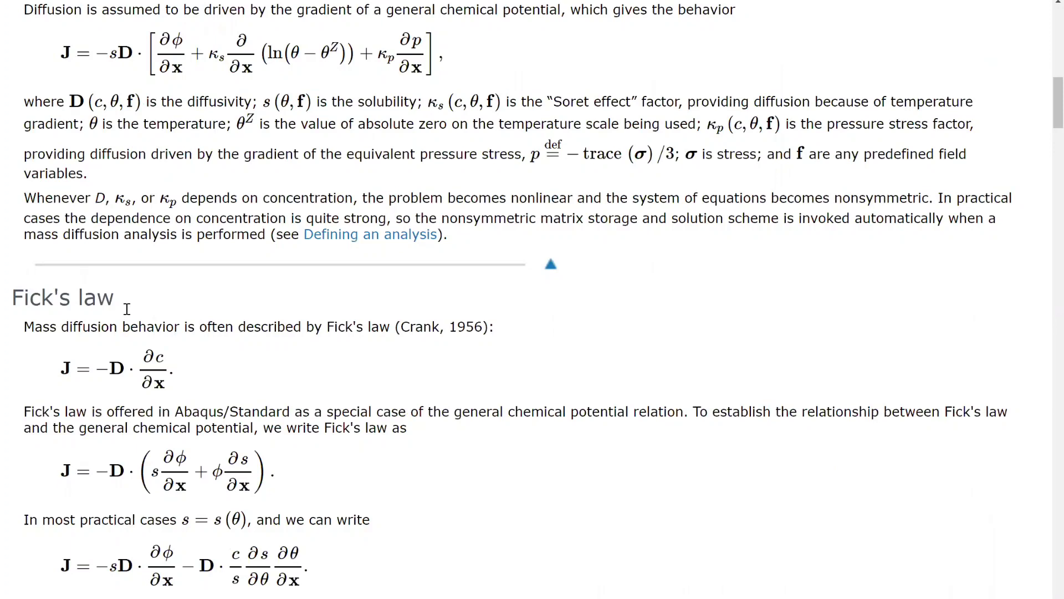
pyautogui.scroll(-1, 127, 309)
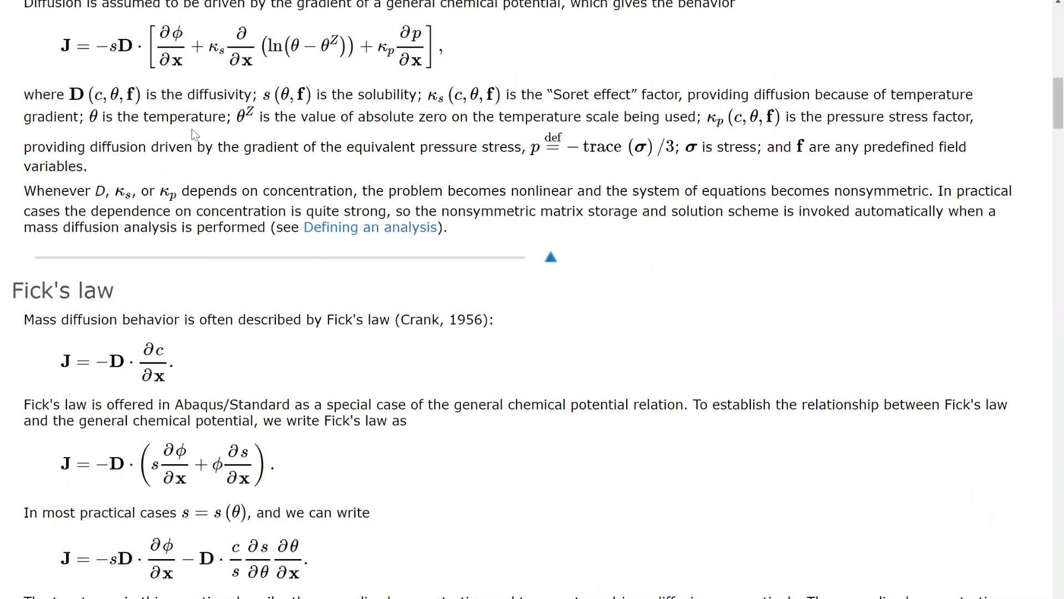
pyautogui.scroll(-3, 222, 282)
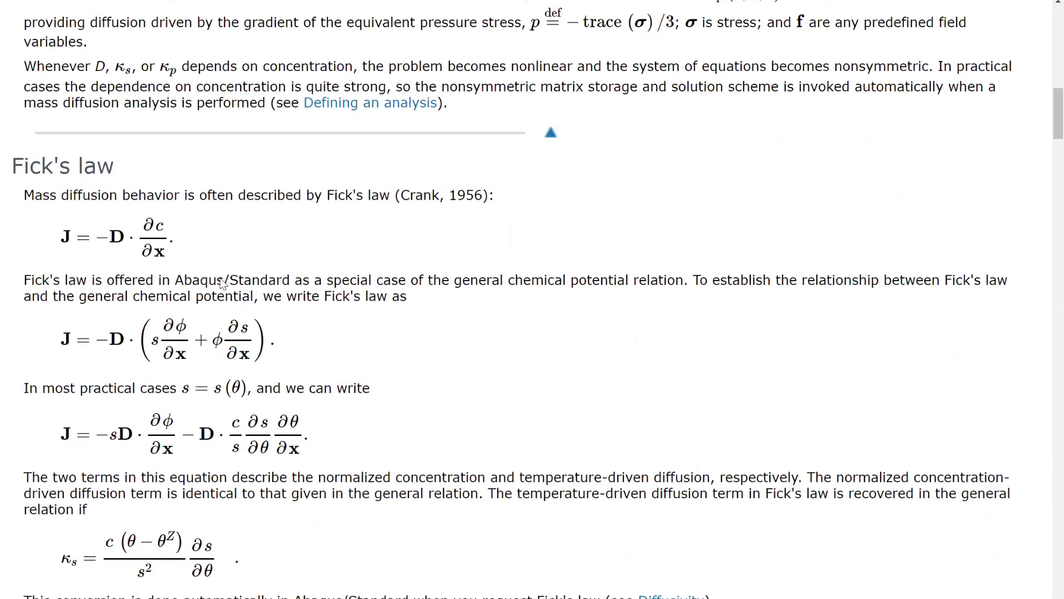
pyautogui.scroll(-5, 222, 283)
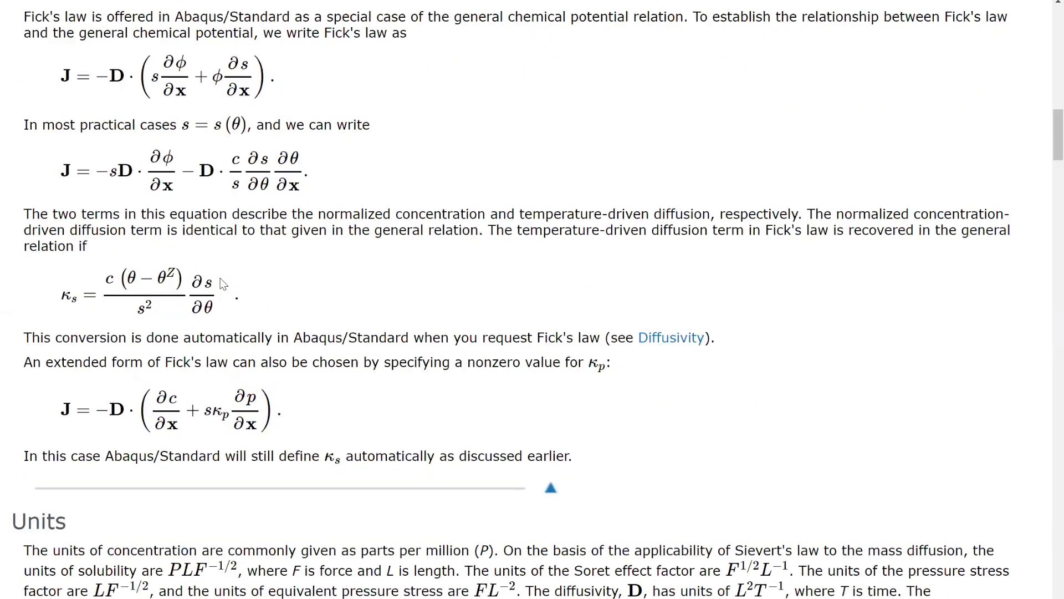
pyautogui.scroll(-6, 223, 284)
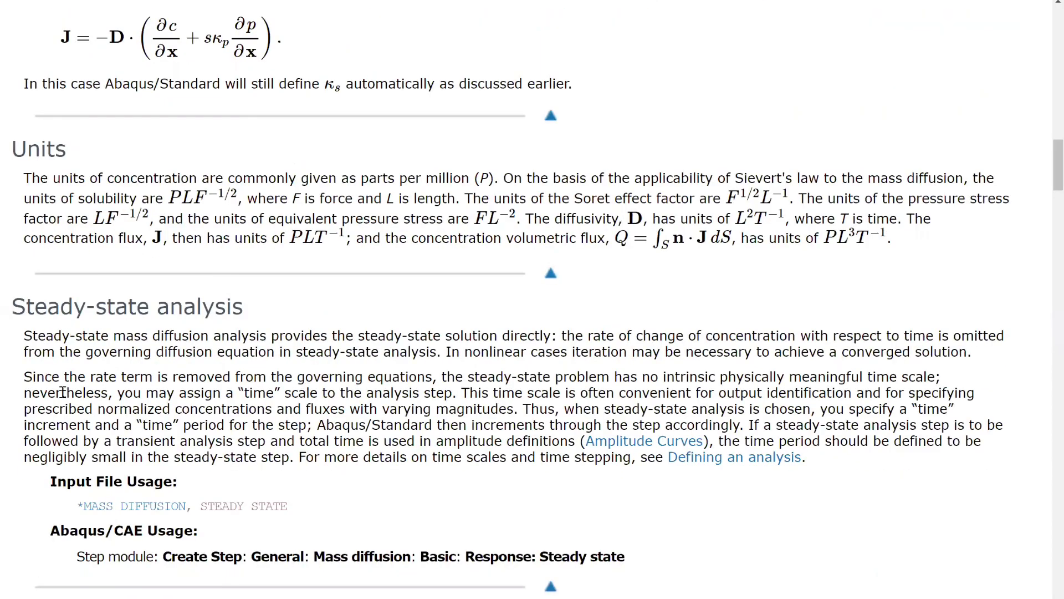
pyautogui.scroll(-8, 62, 392)
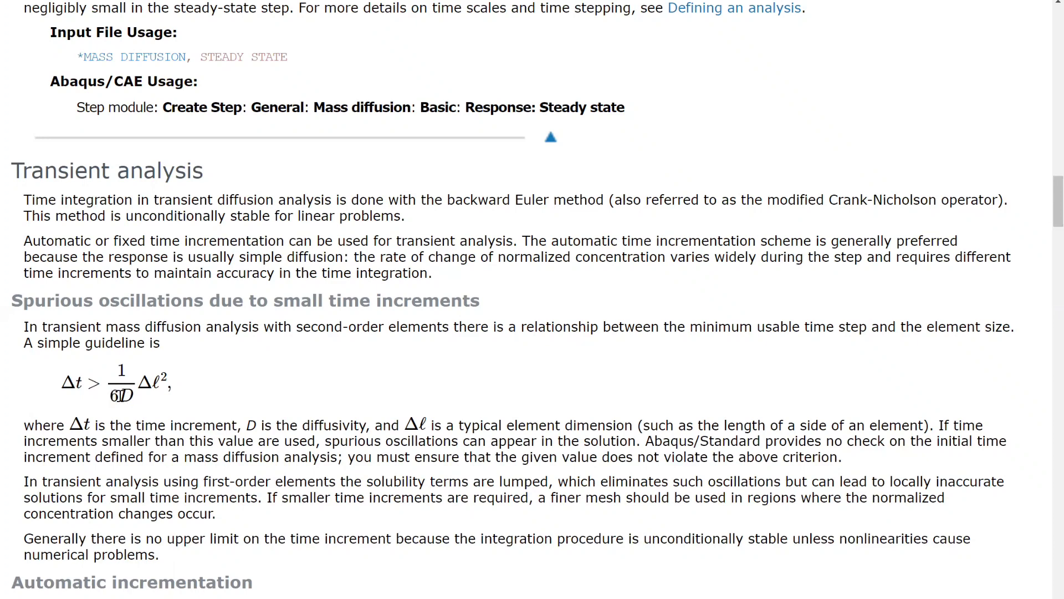
pyautogui.moveTo(118, 396); pyautogui.dragTo(135, 403)
pyautogui.click(125, 407)
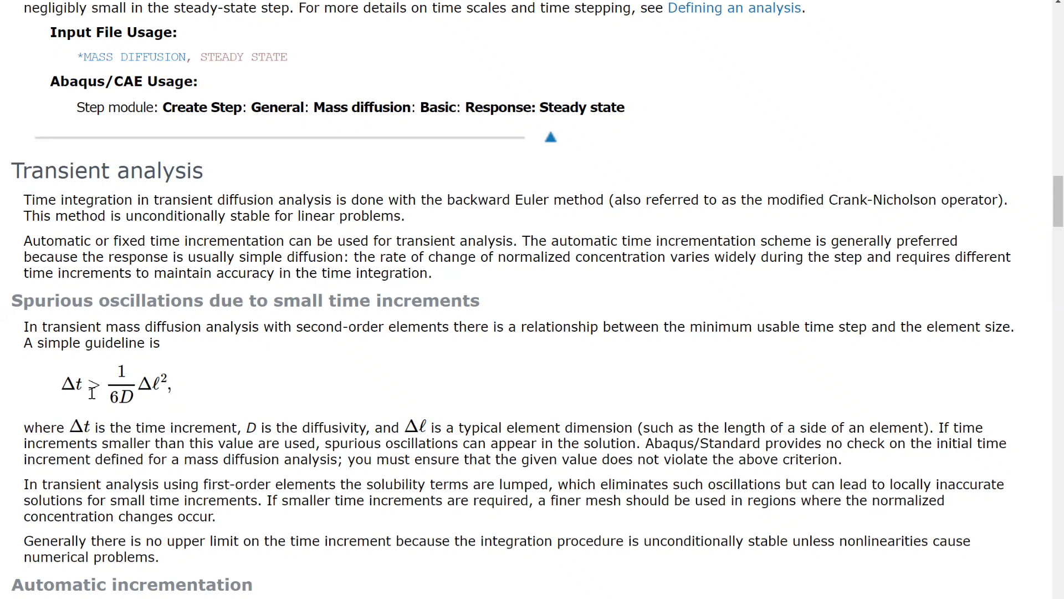
# Back in Abaqus, set the maximum increment size to 20, disable the concentration change rate end condition and allow a normalized concentration change of 20
pyautogui.hotkey('alt', 'Tab')
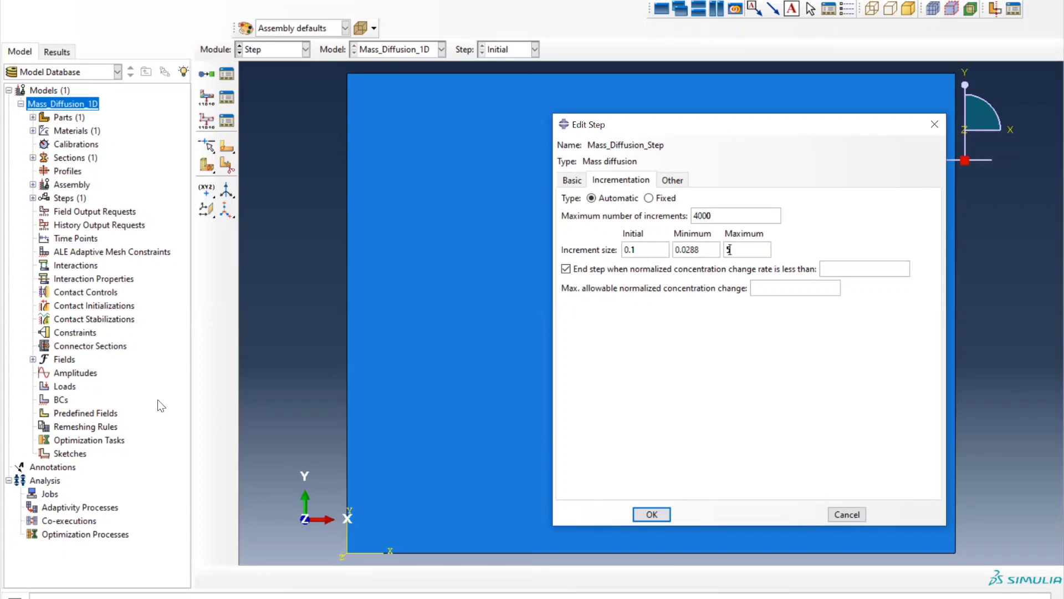
pyautogui.press('BackSpace')
pyautogui.write('20')
pyautogui.click(570, 271)
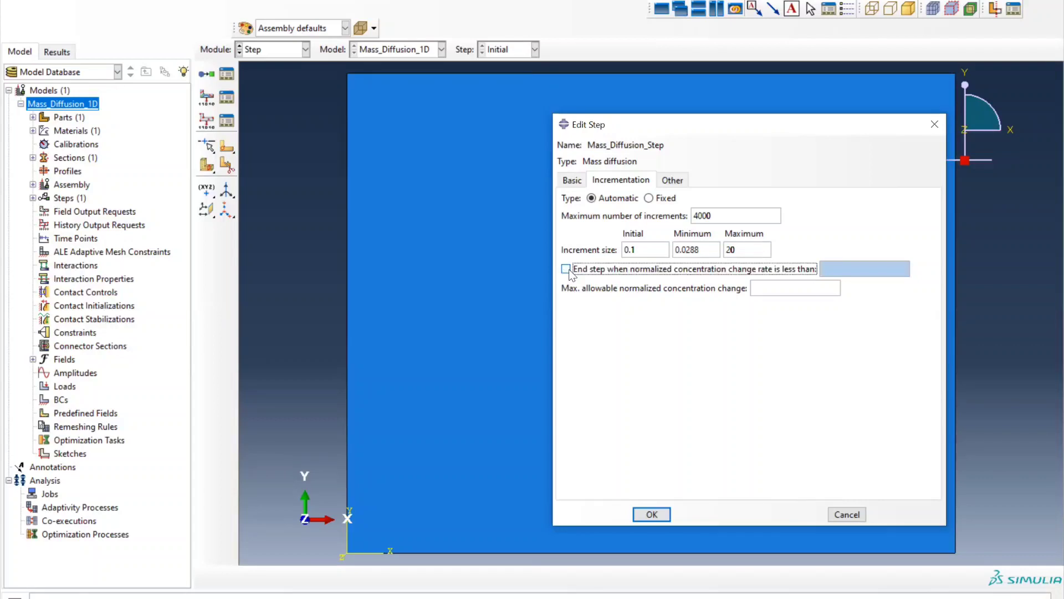
pyautogui.click(784, 289)
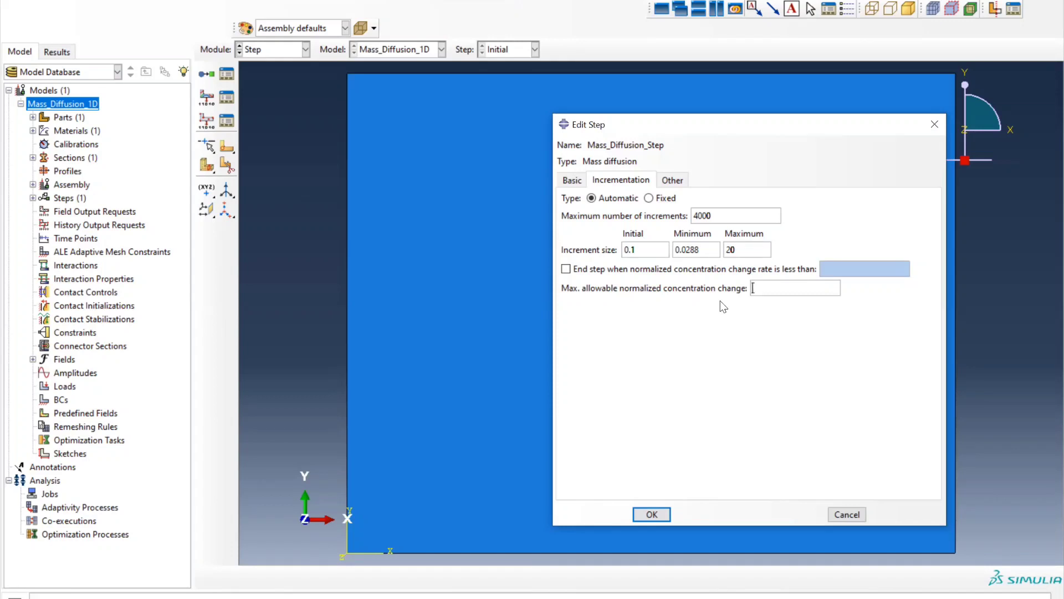
pyautogui.write('20')
# Consult the 1D diffusion problem slide in the PowerPoint slide show, then return to the step settings in Abaqus
pyautogui.hotkey('alt', 'Tab')
pyautogui.hotkey('alt', 'shift', 'Tab')
pyautogui.hotkey('alt', 'Tab')
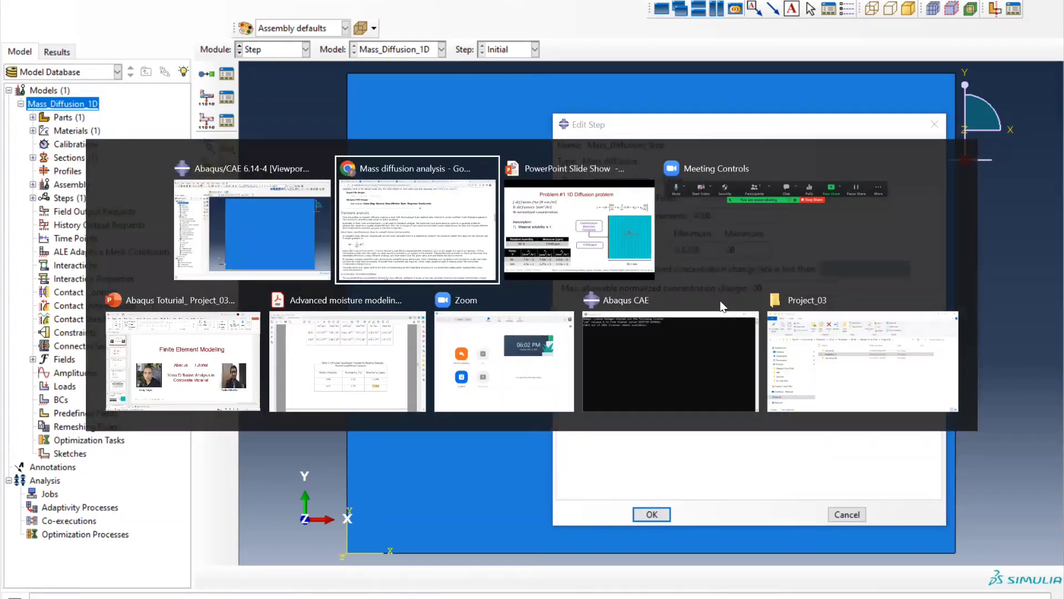
pyautogui.hotkey('alt', 'Tab')
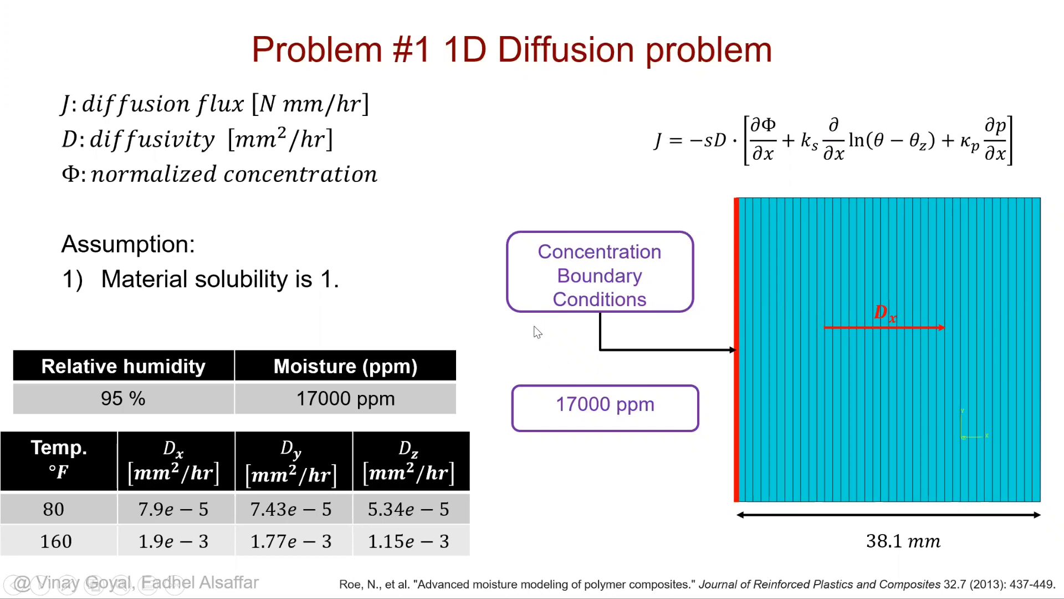
pyautogui.hotkey('alt', 'Tab')
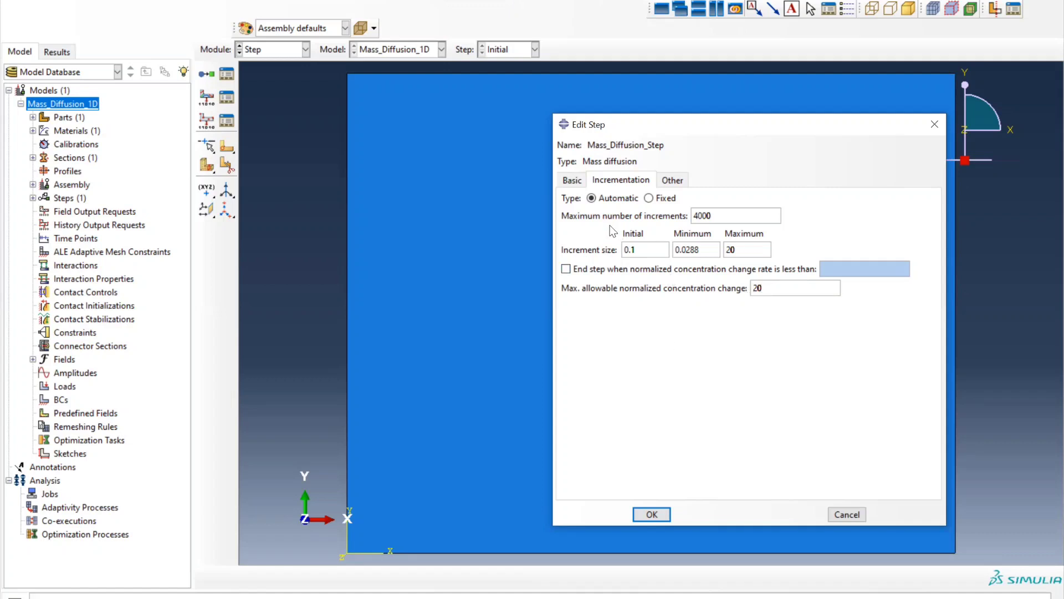
# Recheck the basic settings, accept the mass diffusion step and switch to the Load module
pyautogui.click(572, 181)
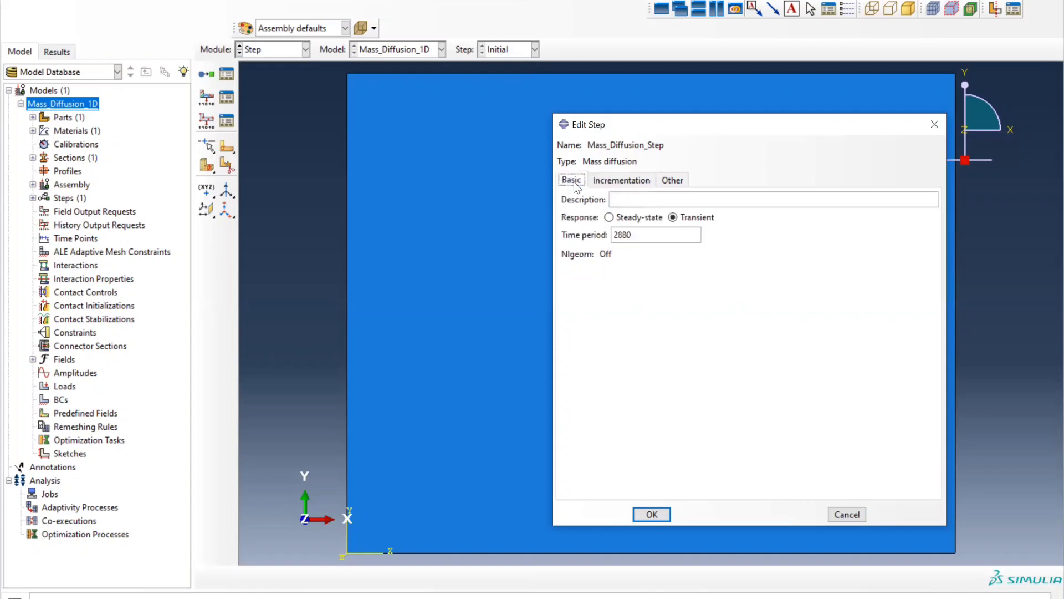
pyautogui.click(652, 514)
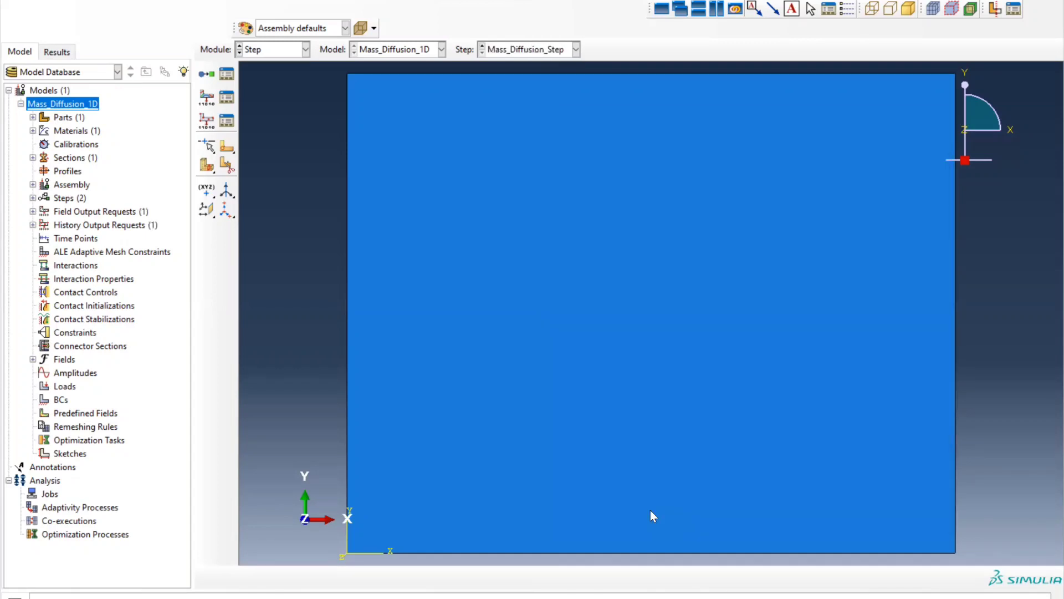
pyautogui.click(273, 49)
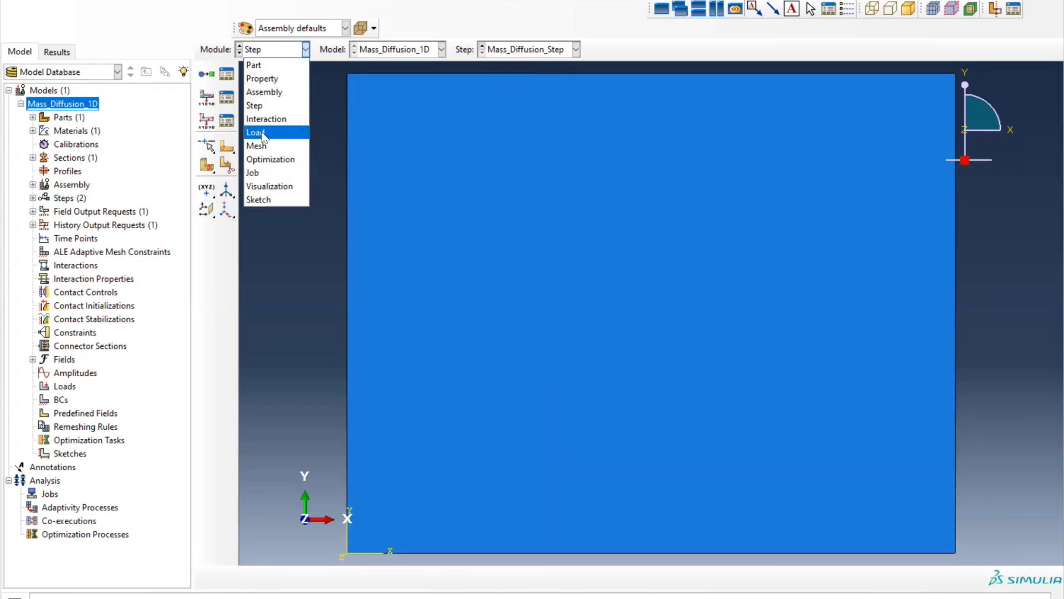
pyautogui.click(263, 133)
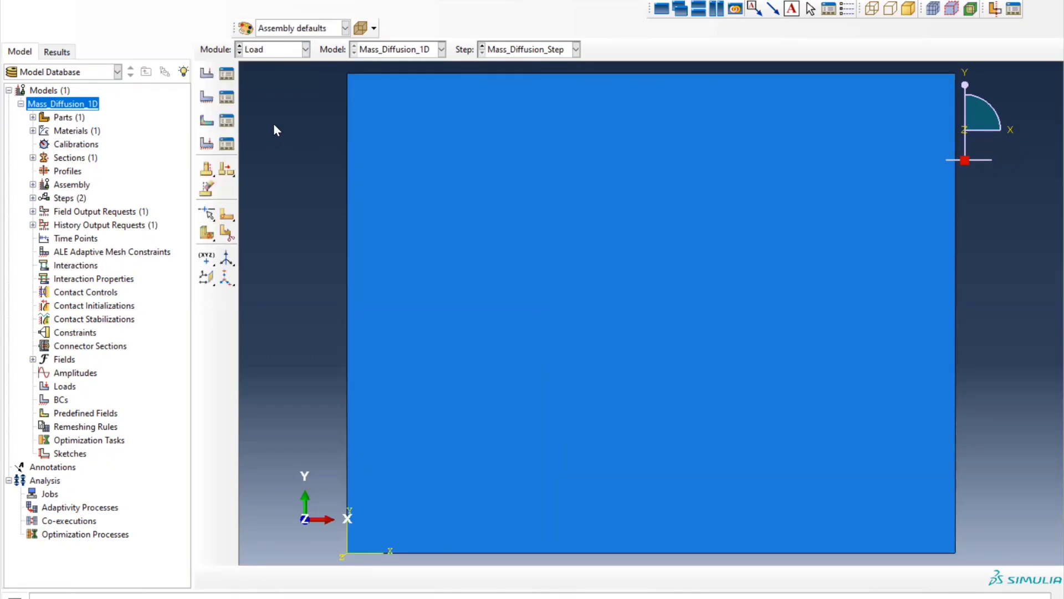
pyautogui.click(203, 95)
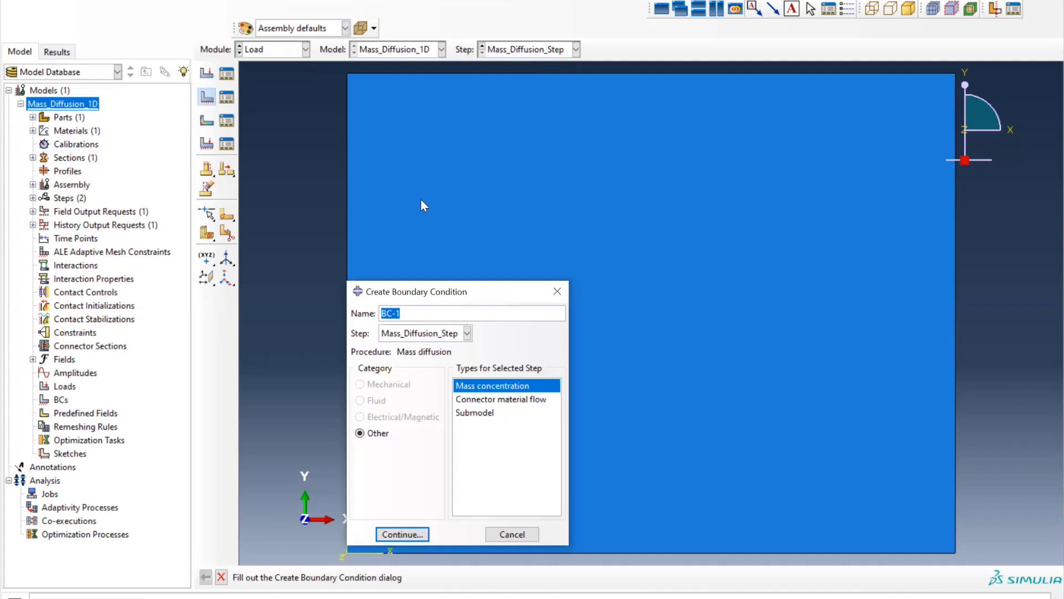
pyautogui.write('M')
pyautogui.press('BackSpace')
pyautogui.write('Concentration_BCs')
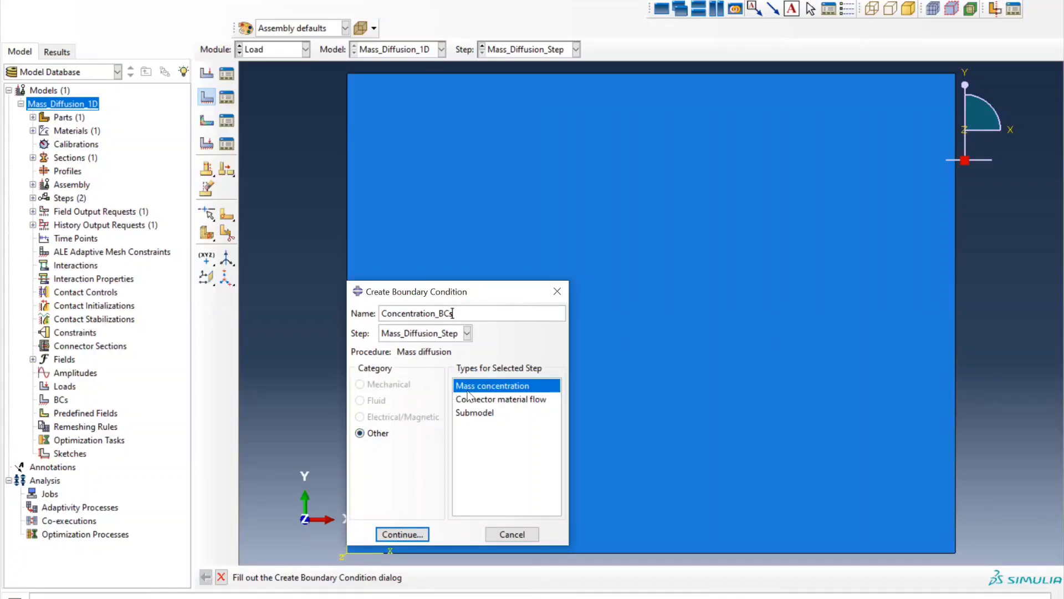
pyautogui.click(407, 531)
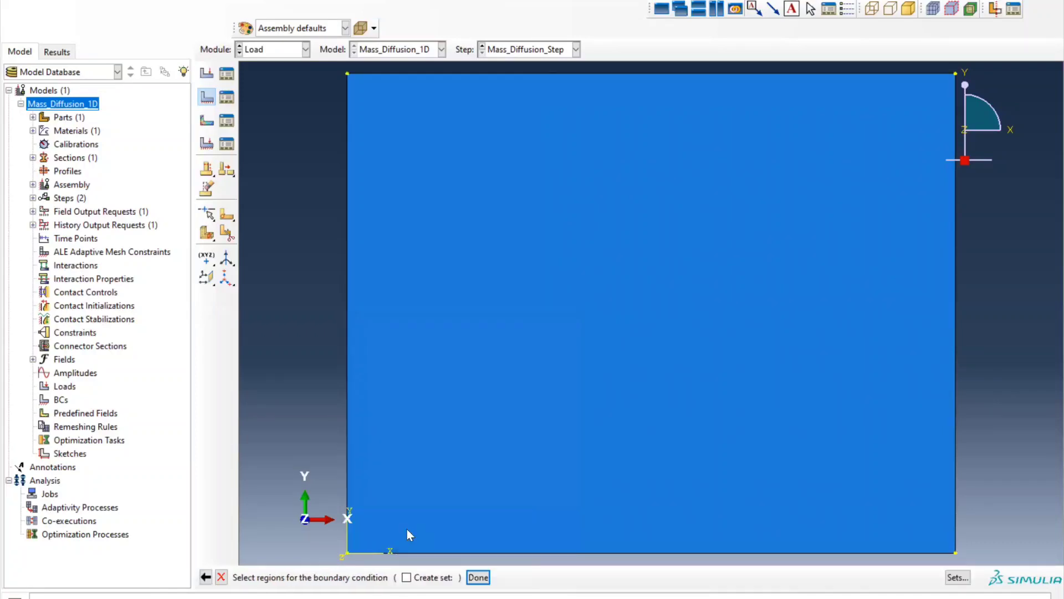
pyautogui.click(346, 262)
pyautogui.click(348, 260)
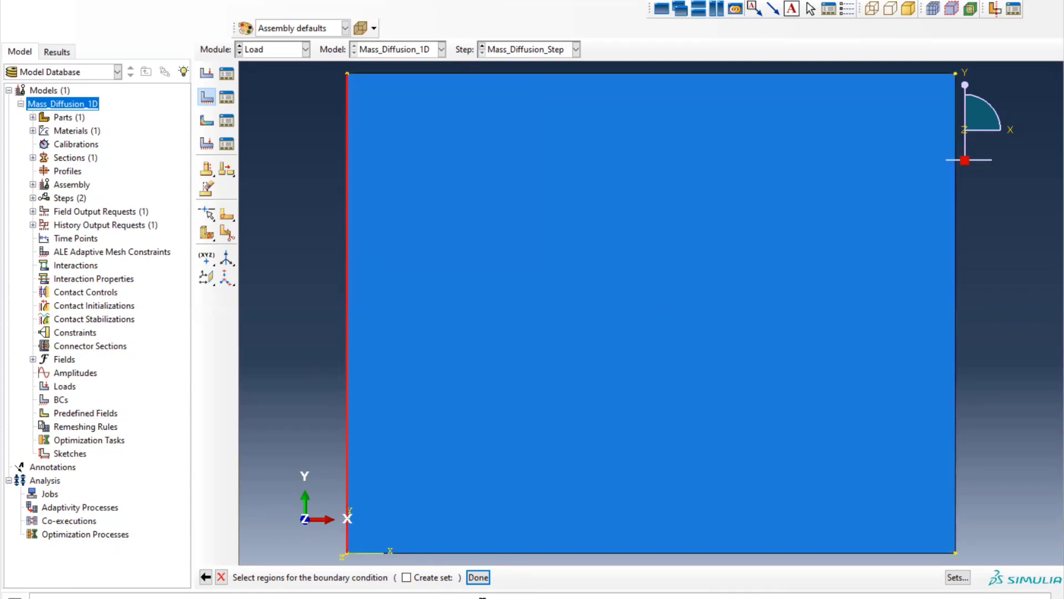
pyautogui.click(478, 577)
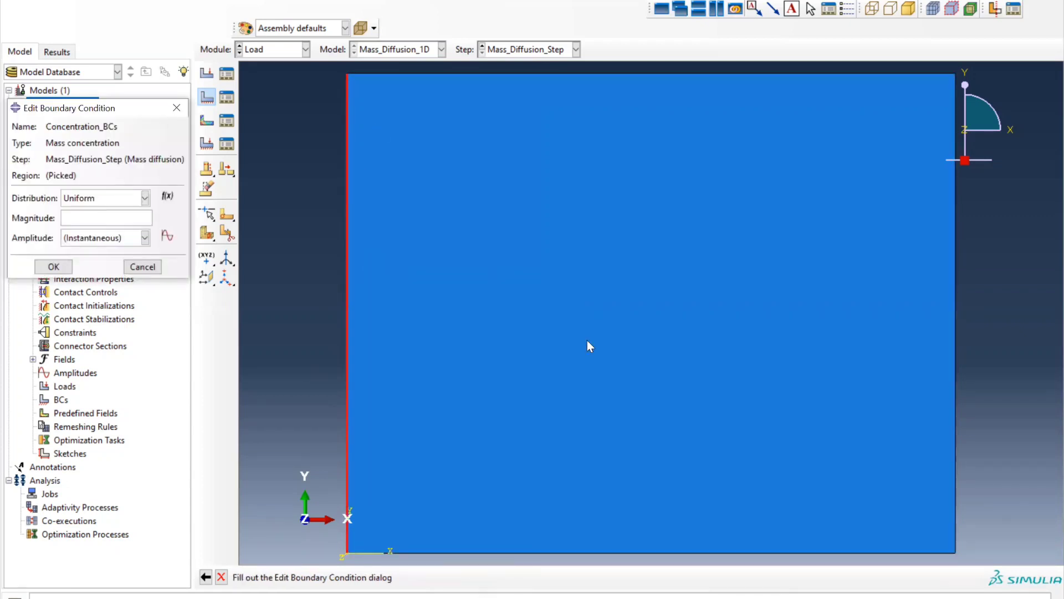
pyautogui.click(110, 221)
pyautogui.hotkey('alt', 'Tab')
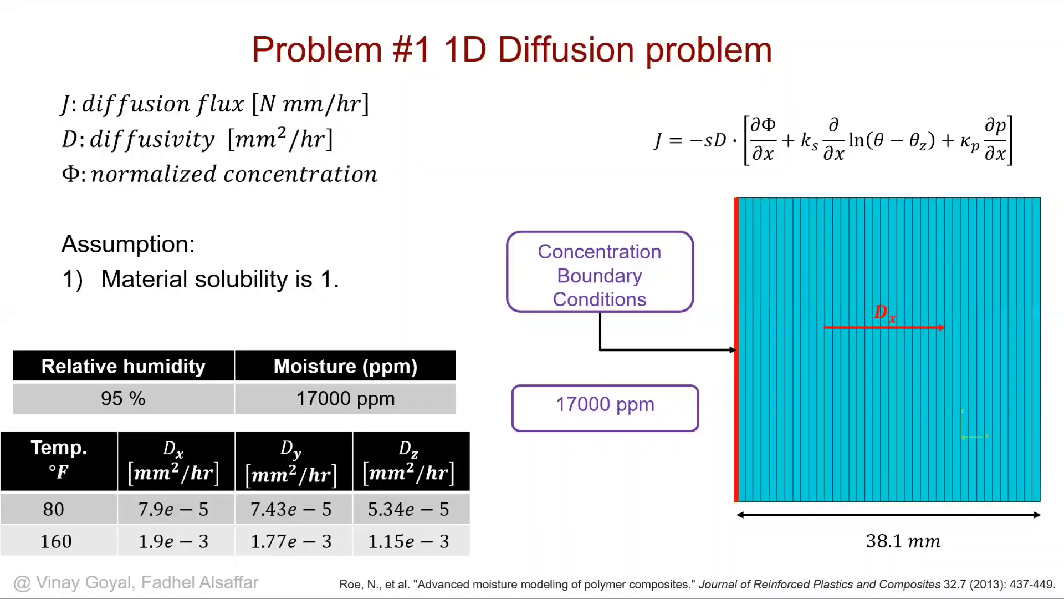
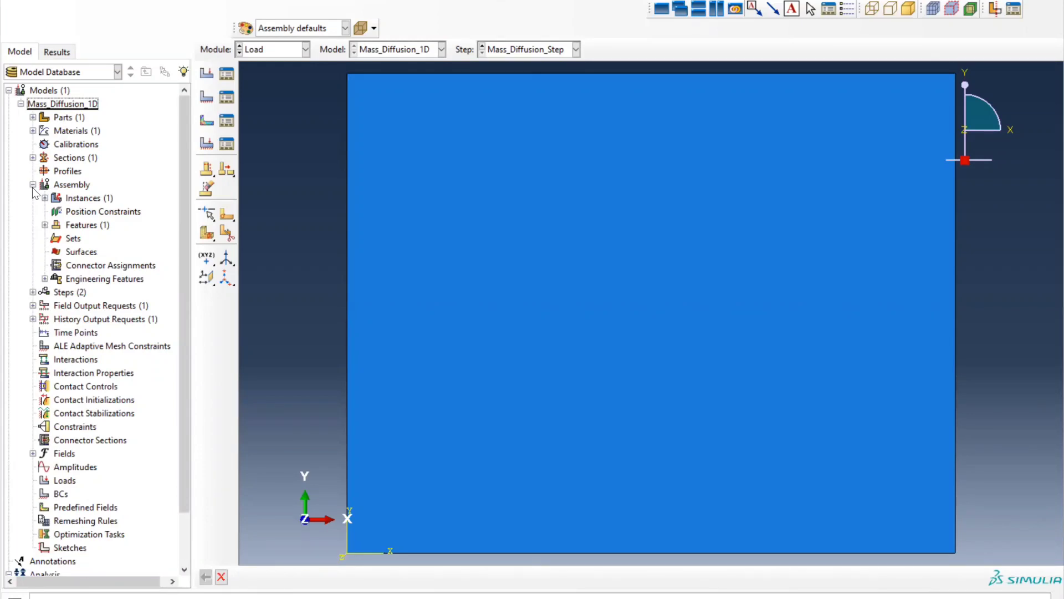
# Create a tabular amplitude named Variable Concentration
pyautogui.scroll(-1, 70, 459)
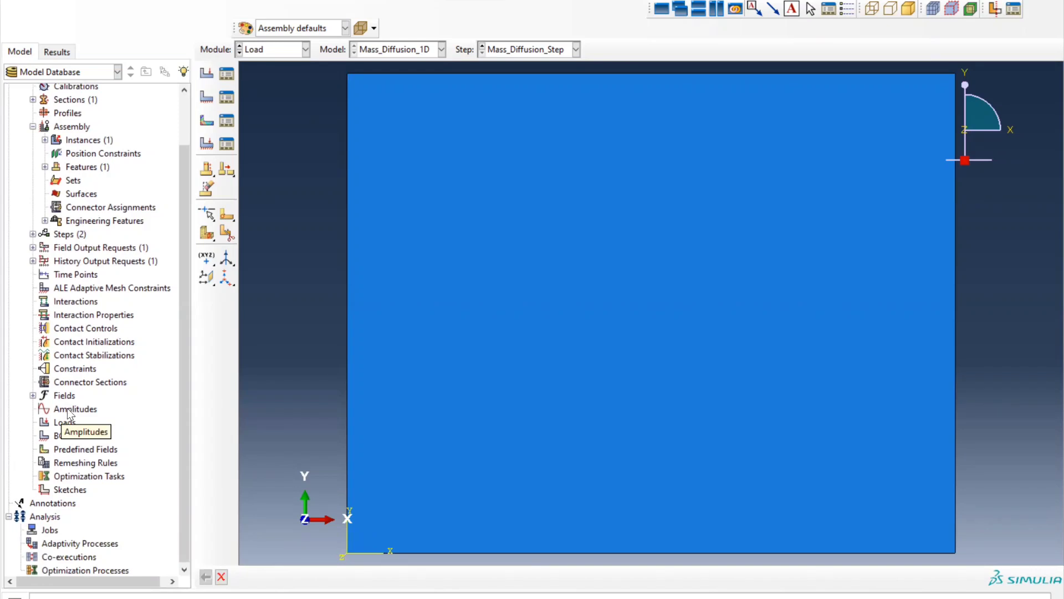
pyautogui.doubleClick(69, 410)
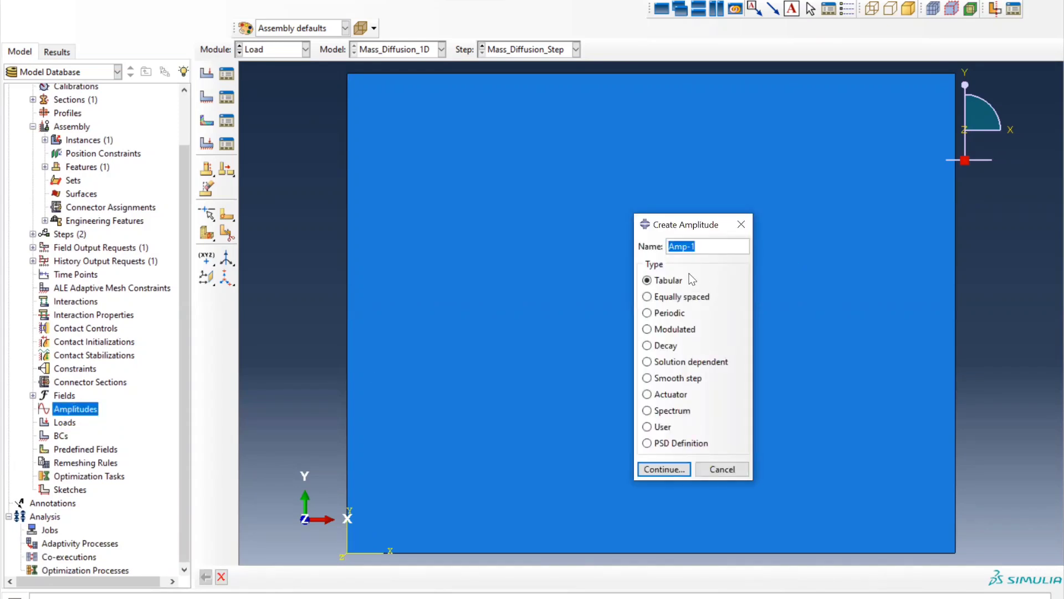
pyautogui.press('BackSpace')
pyautogui.write('Va')
pyautogui.write('riable')
pyautogui.write(' Cond')
pyautogui.write('entration')
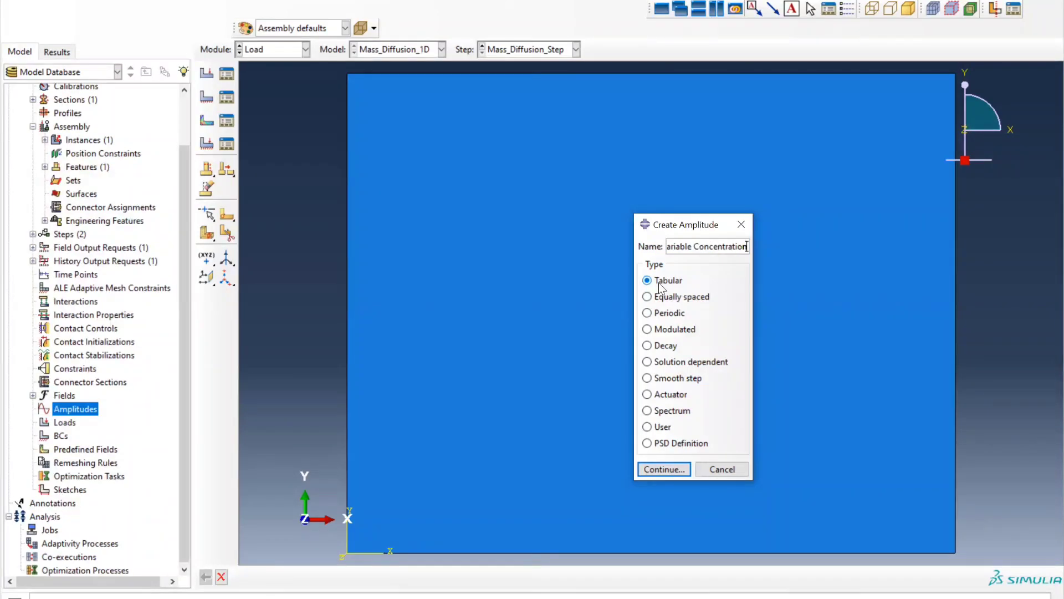
pyautogui.click(664, 469)
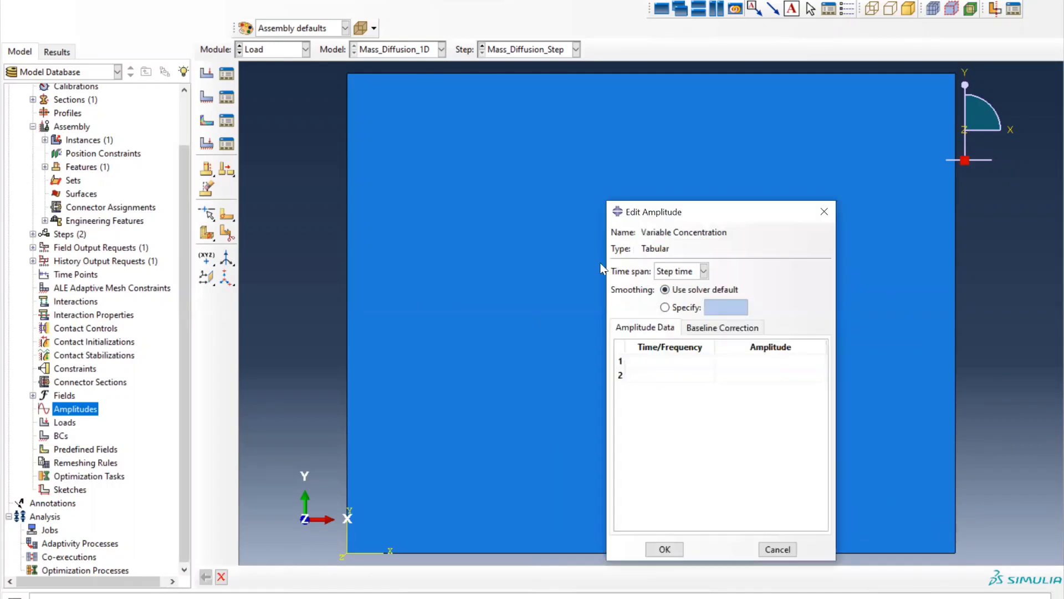
# Fill the amplitude table with time 0, amplitude 0 and time 2000, amplitude 17000, keep the step time span and accept it
pyautogui.click(661, 367)
pyautogui.write('0')
pyautogui.press('Tab')
pyautogui.write('0')
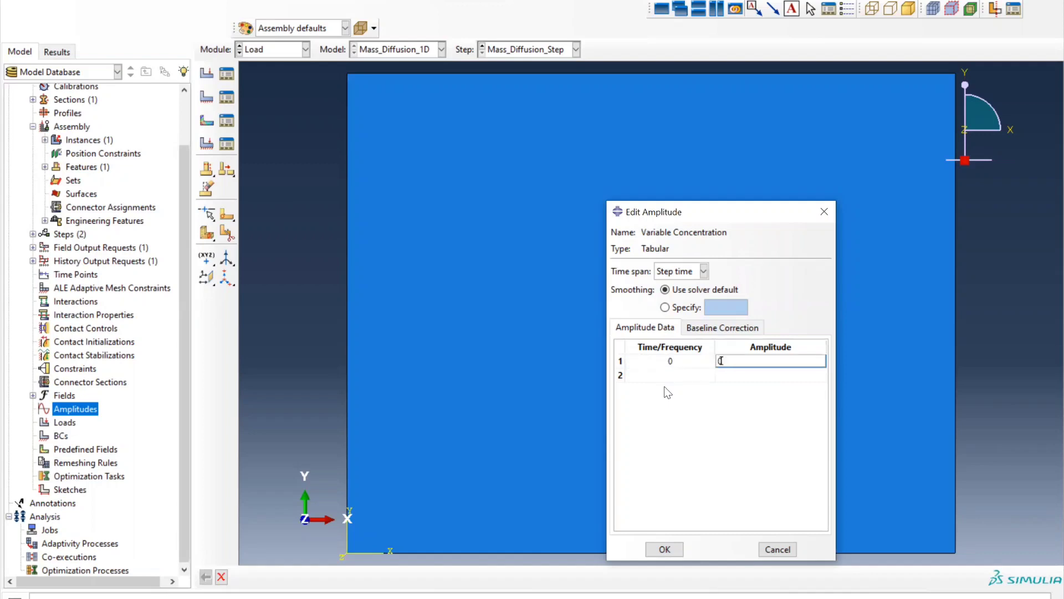
pyautogui.click(677, 377)
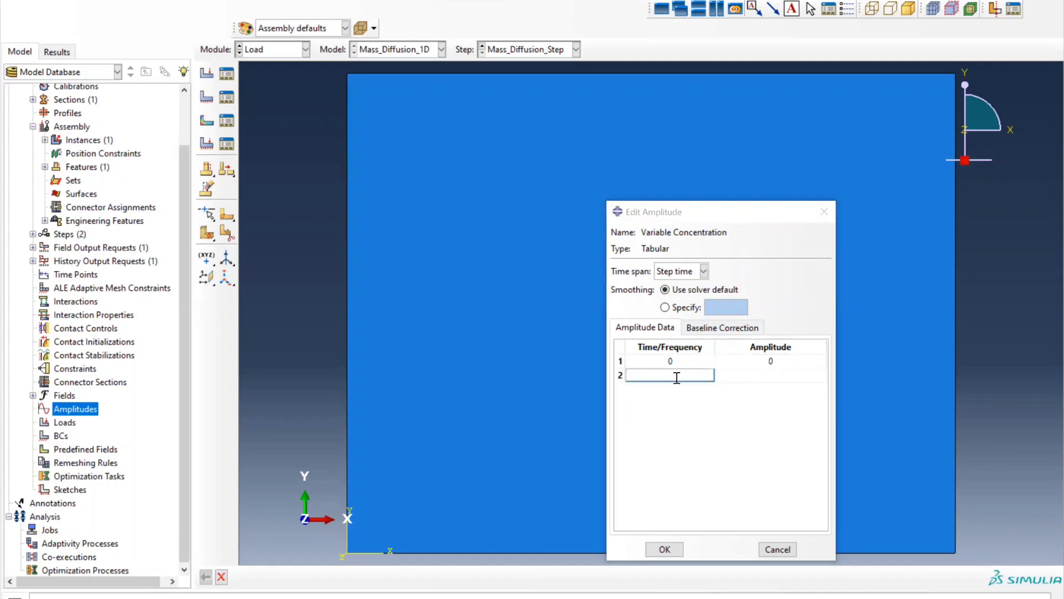
pyautogui.hotkey('alt', 'Tab')
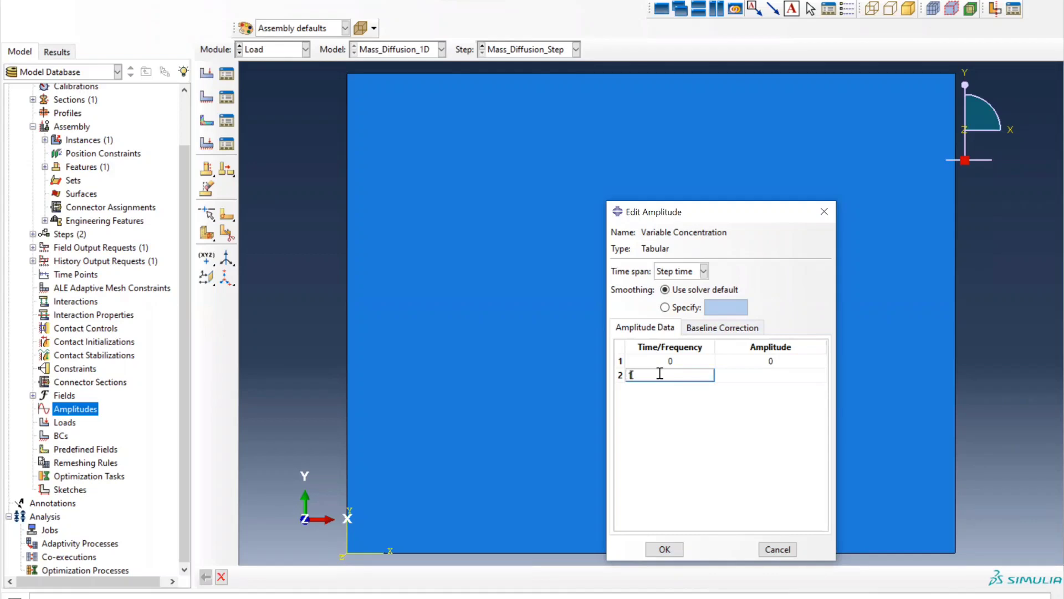
pyautogui.write('2000')
pyautogui.press('Tab')
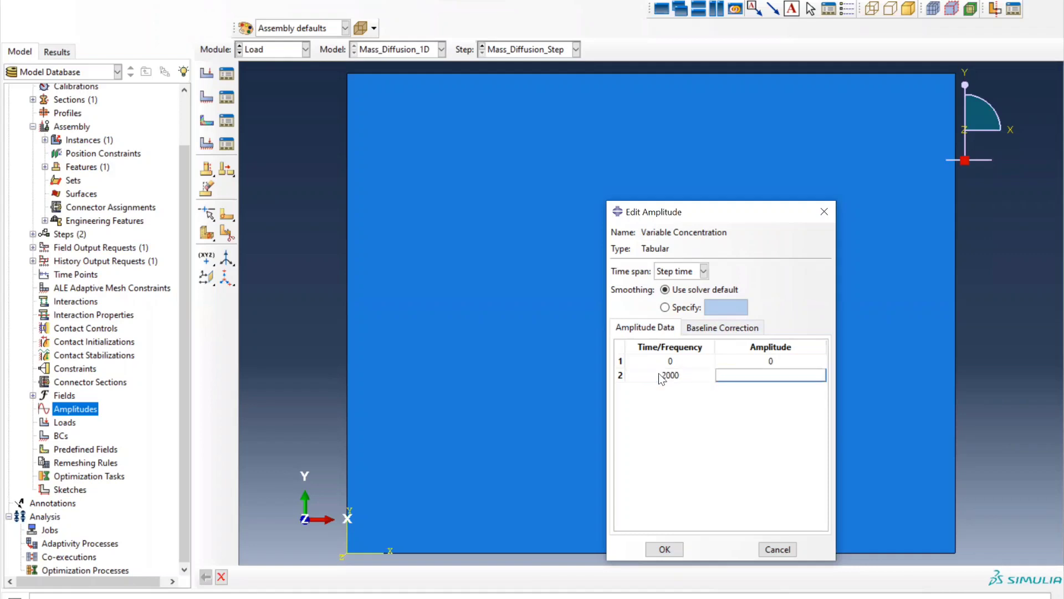
pyautogui.write('17000')
pyautogui.click(689, 268)
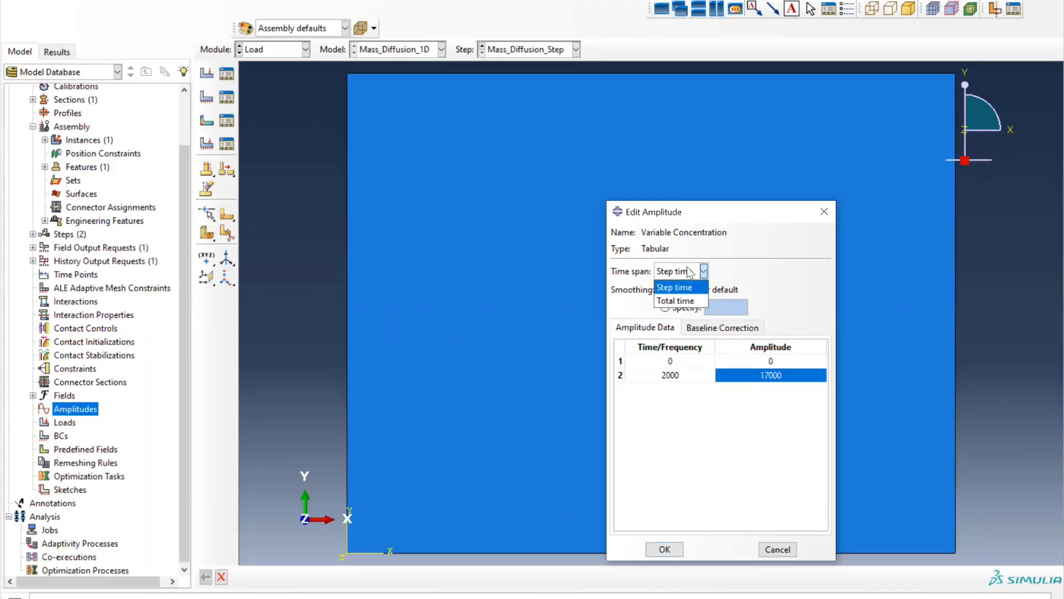
pyautogui.click(689, 269)
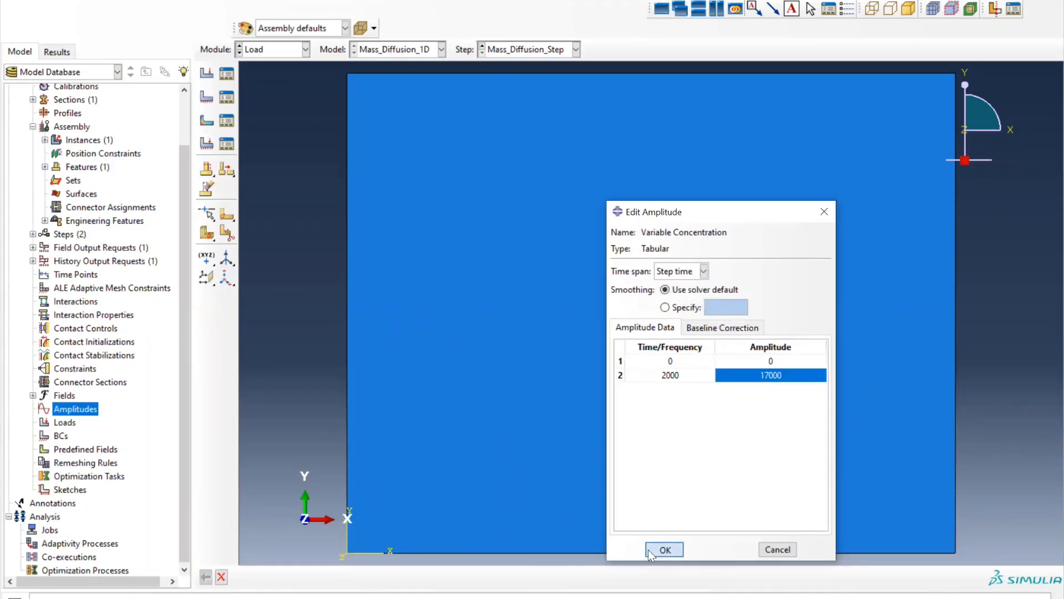
pyautogui.click(650, 550)
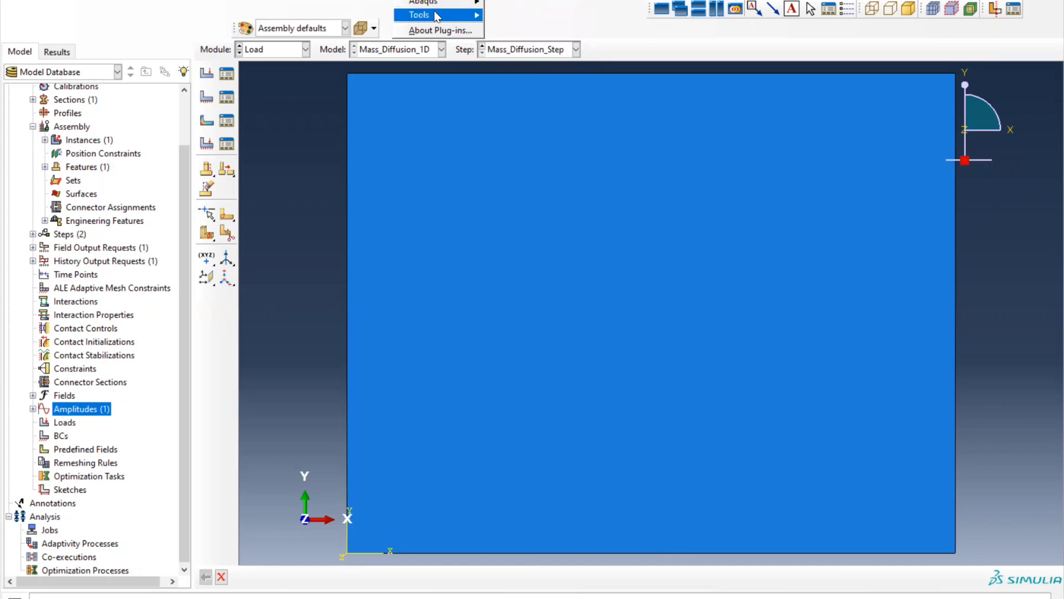
# Plot the Variable Concentration amplitude with the Amplitude Plotter to check its curve, and close the plot and plotter
pyautogui.moveTo(435, 13)
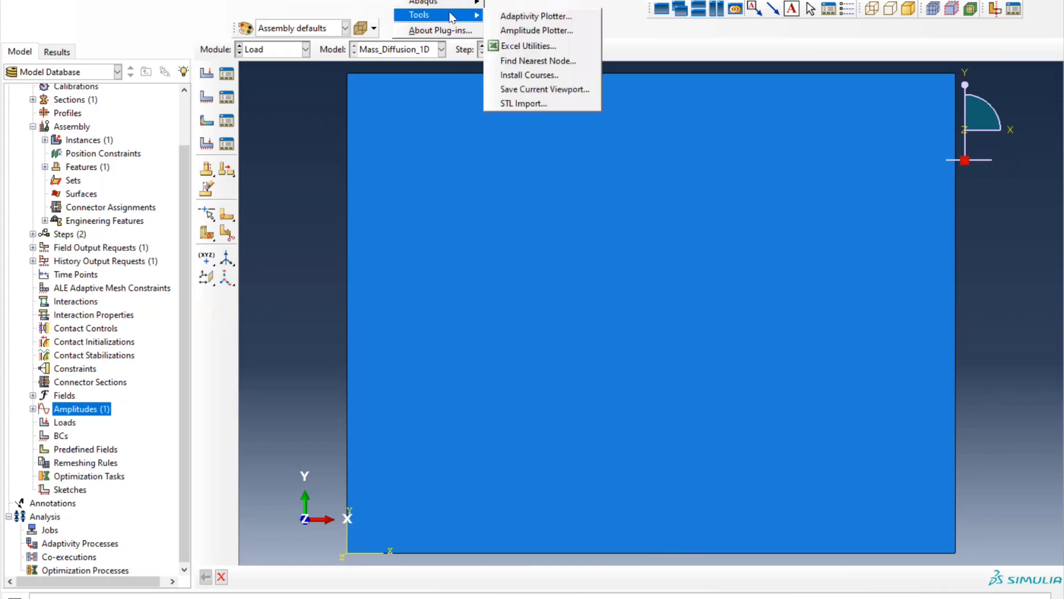
pyautogui.click(517, 30)
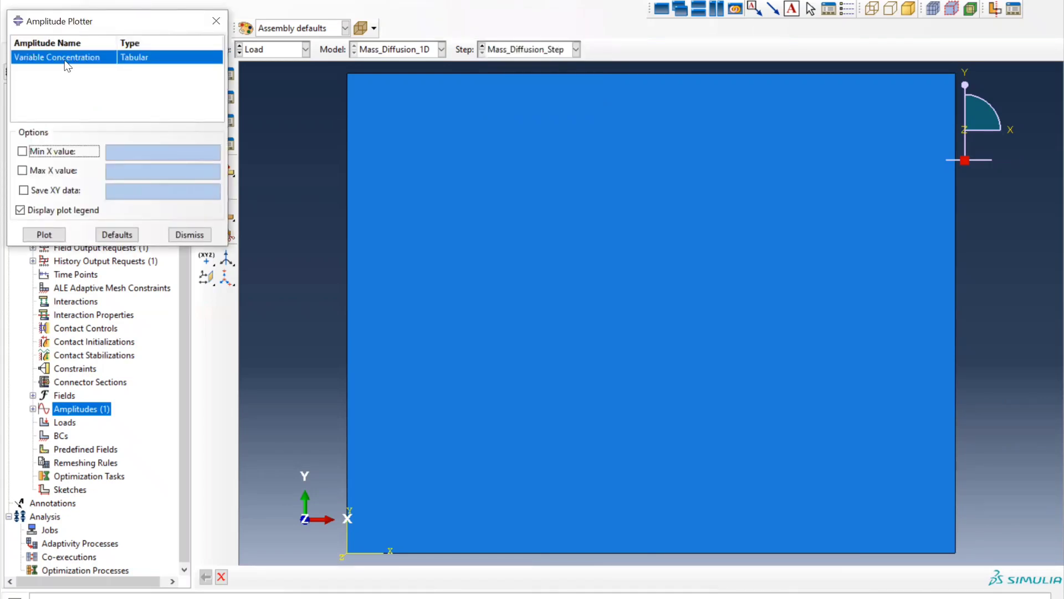
pyautogui.click(59, 235)
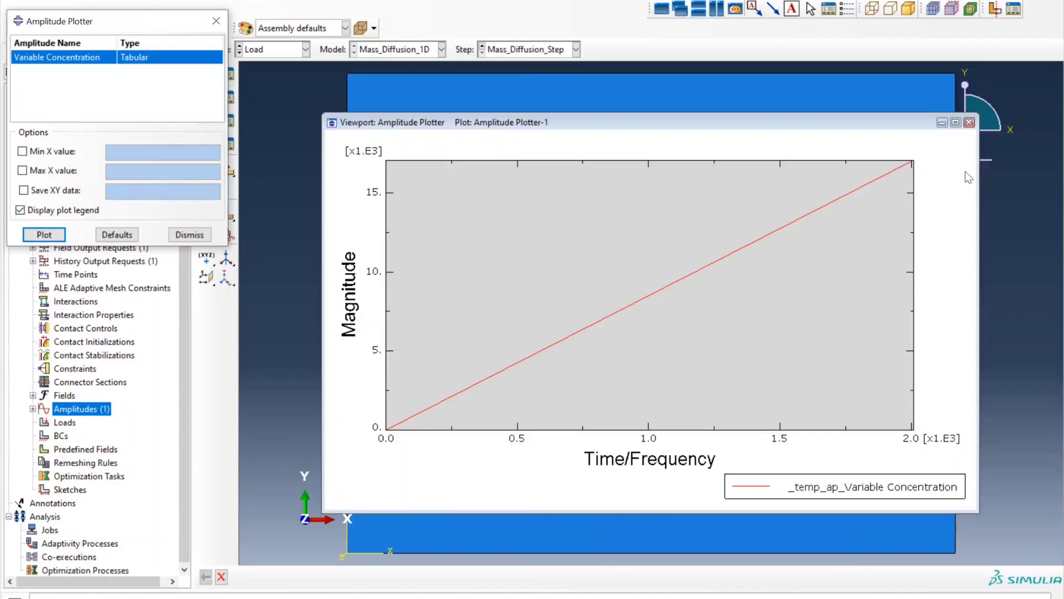
pyautogui.click(970, 122)
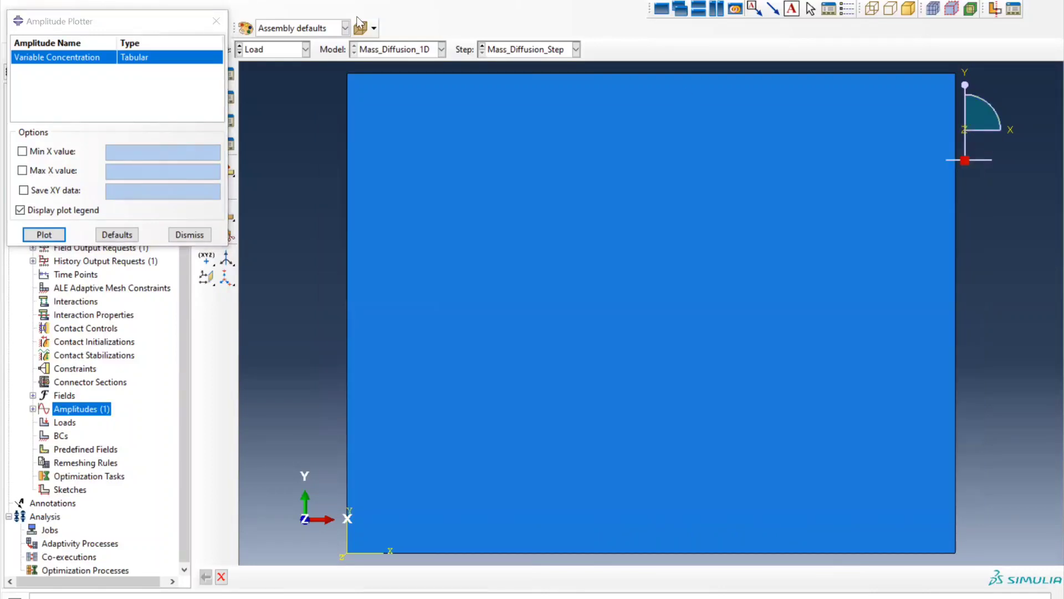
pyautogui.click(216, 22)
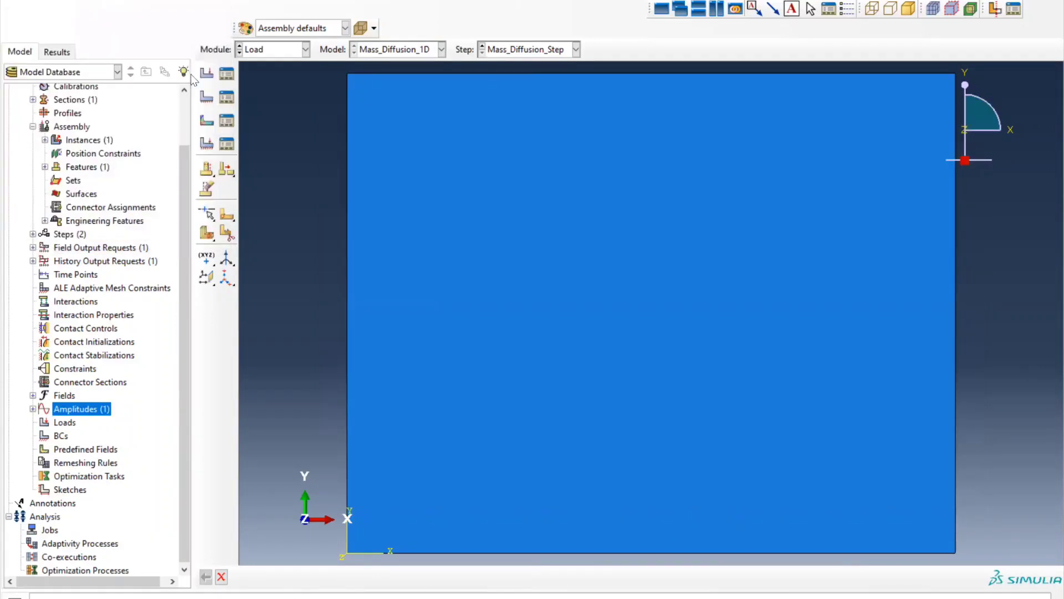
# Create a Mass concentration boundary condition named Concentration in Mass_Diffusion_Step
pyautogui.click(232, 101)
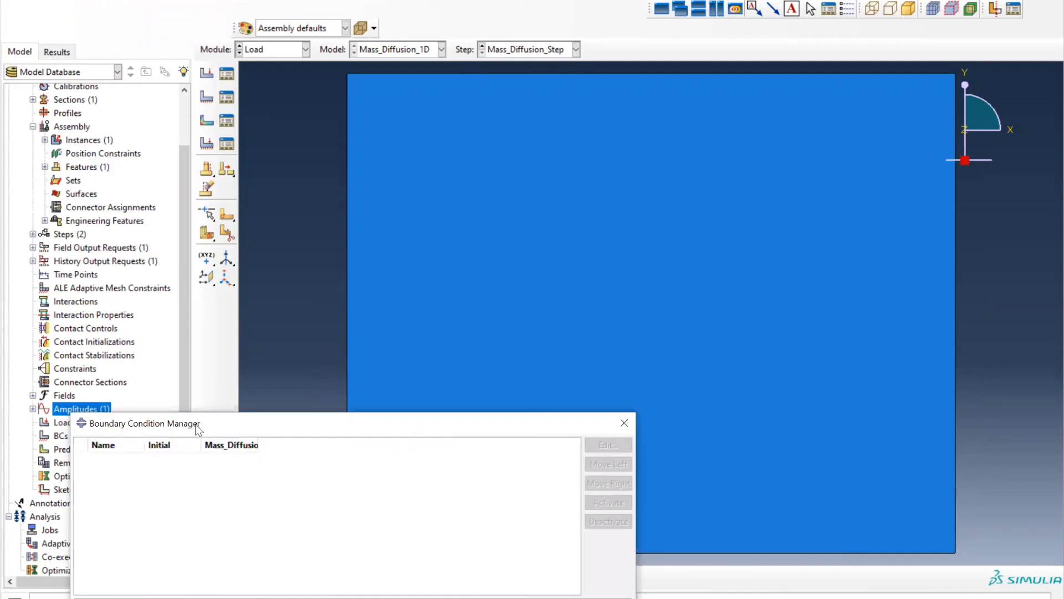
pyautogui.moveTo(198, 430); pyautogui.dragTo(227, 229)
pyautogui.click(158, 454)
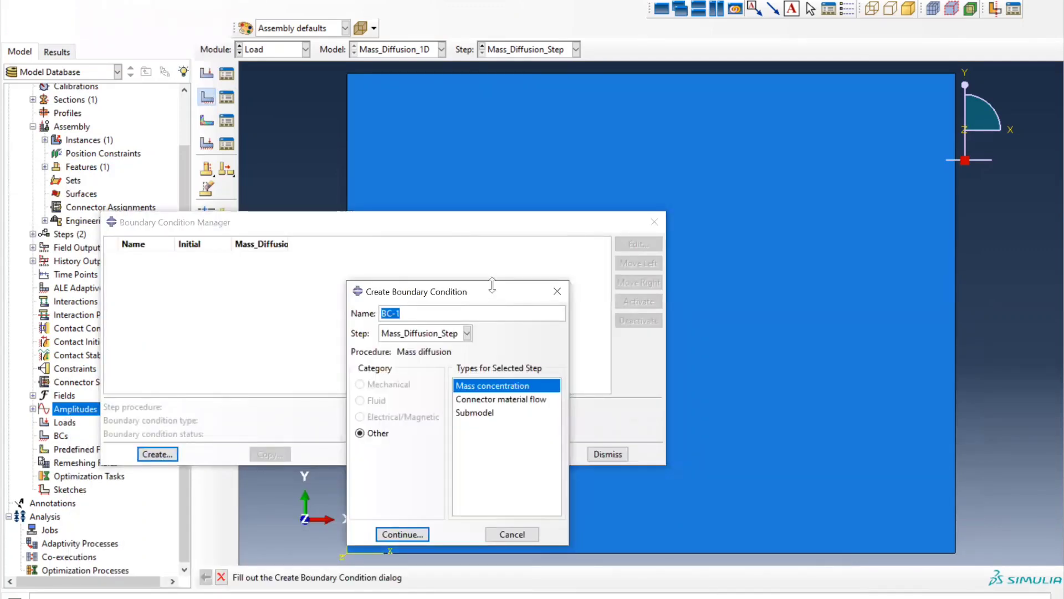
pyautogui.write('Concentration')
pyautogui.click(474, 385)
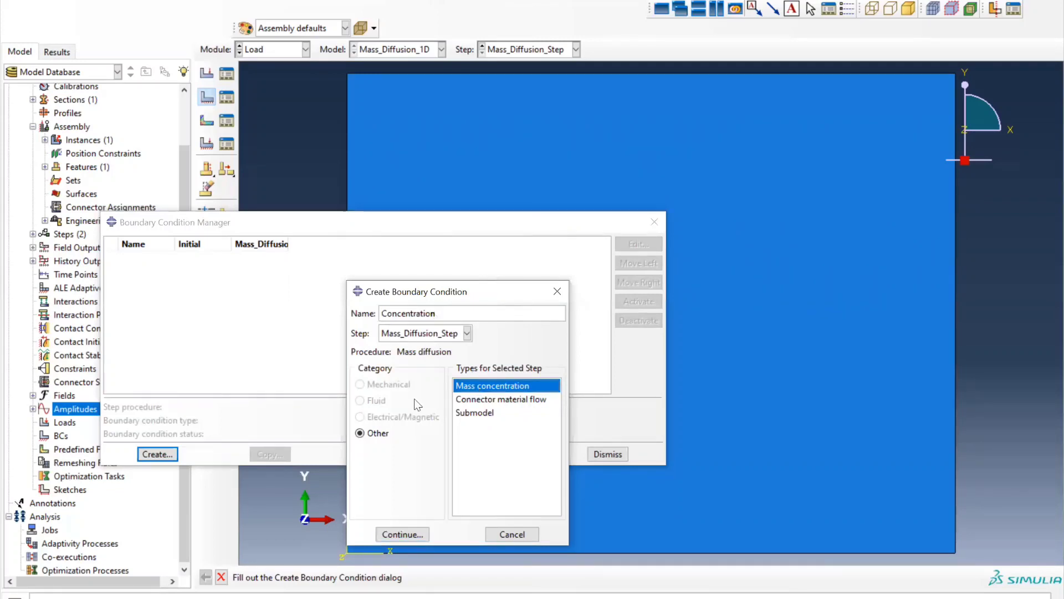
pyautogui.click(392, 535)
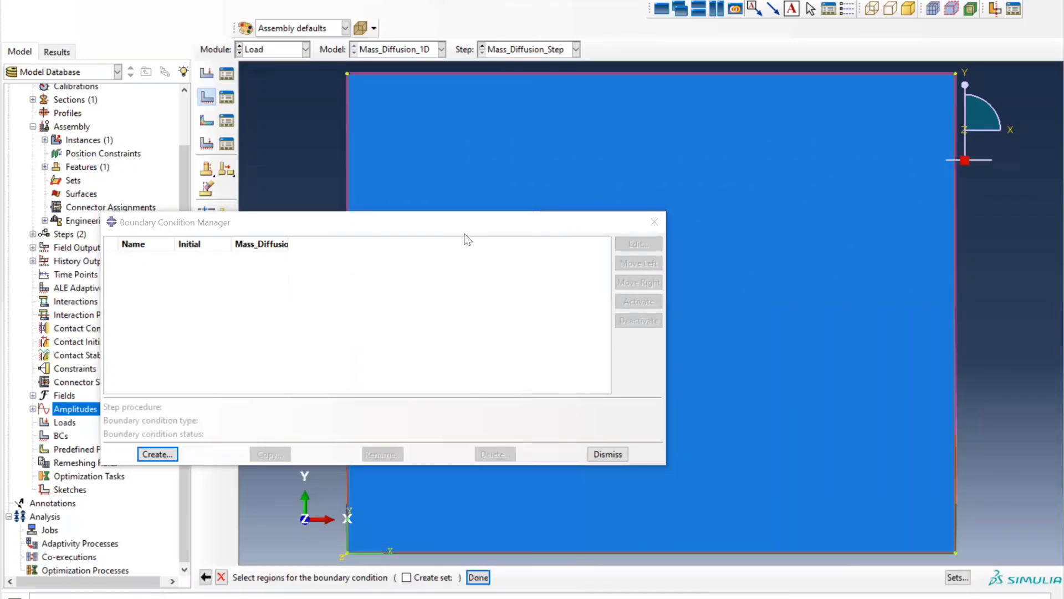
# Apply the concentration condition to the rectangle's left edge with magnitude 1 and the Variable Concentration amplitude
pyautogui.click(346, 168)
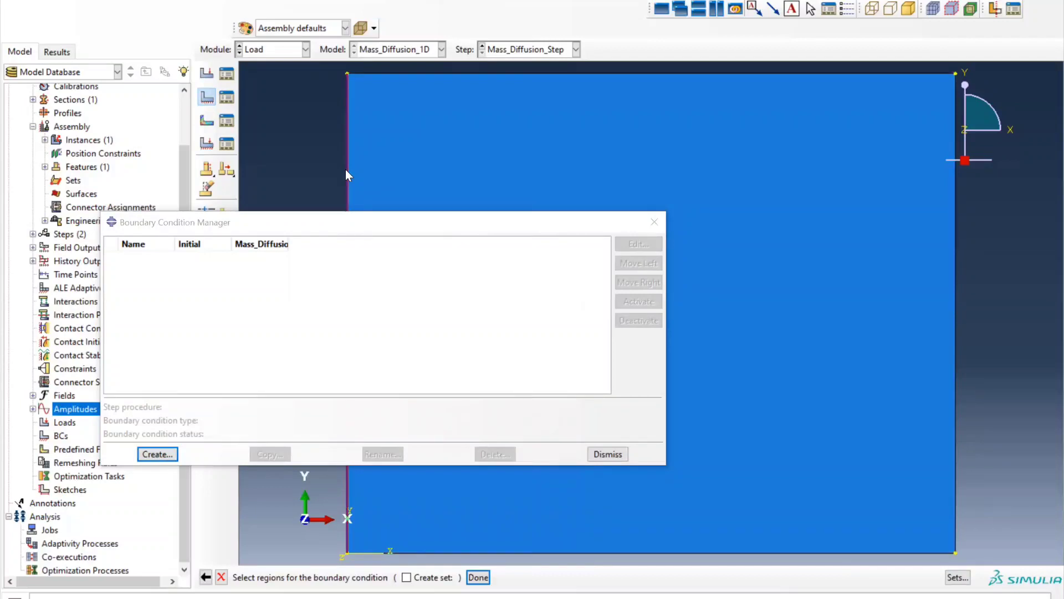
pyautogui.middleClick(346, 170)
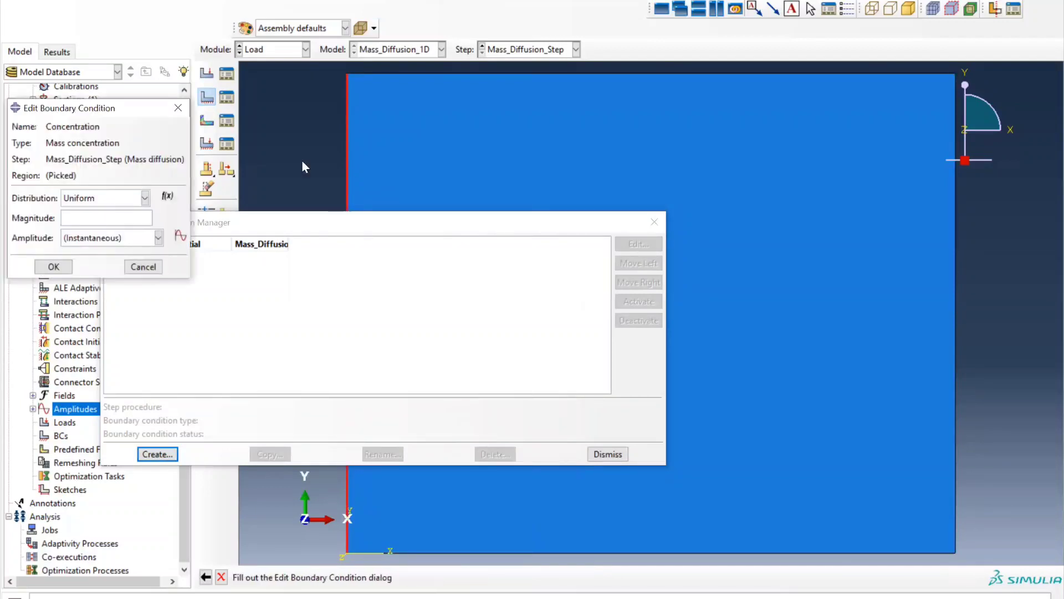
pyautogui.click(158, 238)
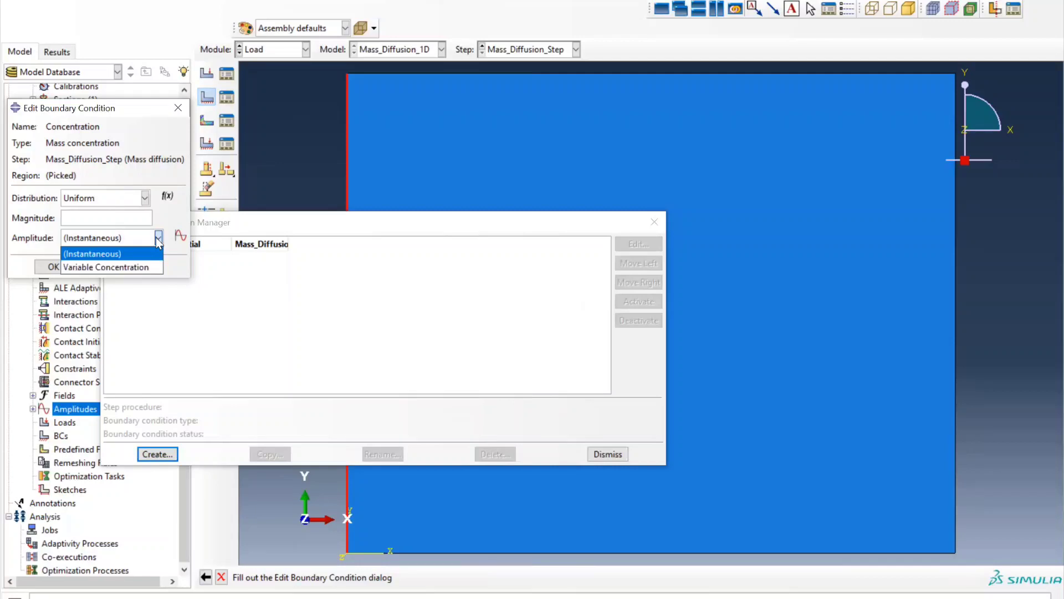
pyautogui.click(98, 267)
pyautogui.click(88, 220)
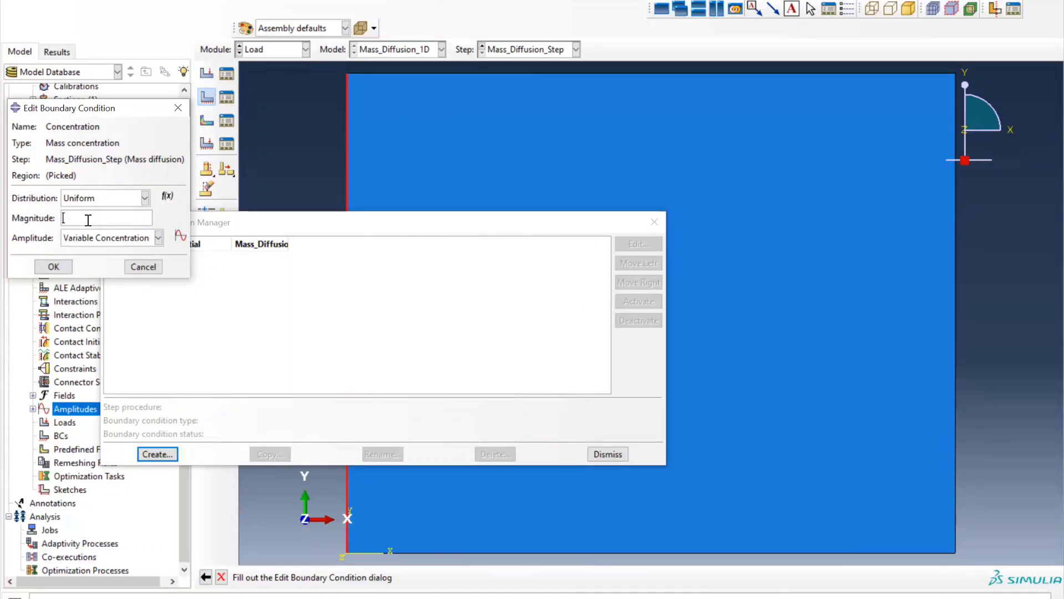
pyautogui.write('1')
pyautogui.click(53, 267)
pyautogui.click(655, 222)
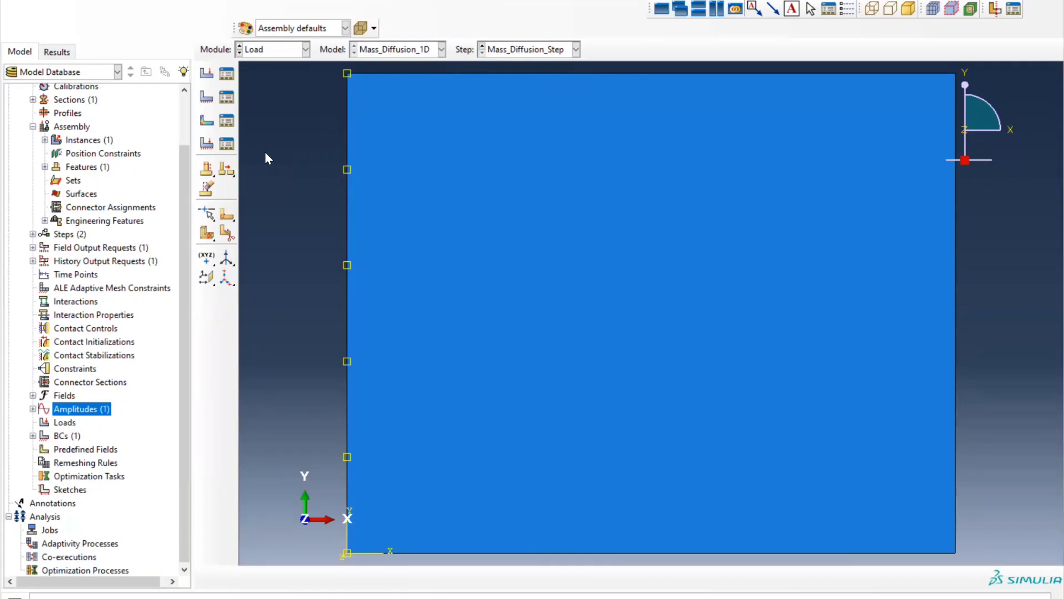
# Create a Temperature predefined field named Temp_Field in Mass_Diffusion_Step and assign it to the whole rectangle
pyautogui.click(207, 122)
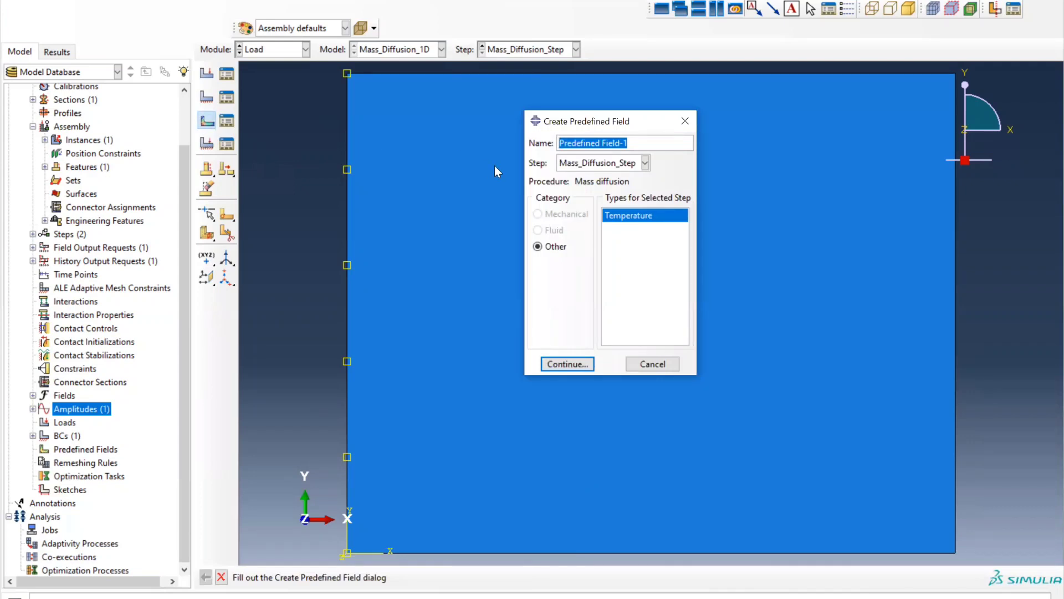
pyautogui.write('Temp')
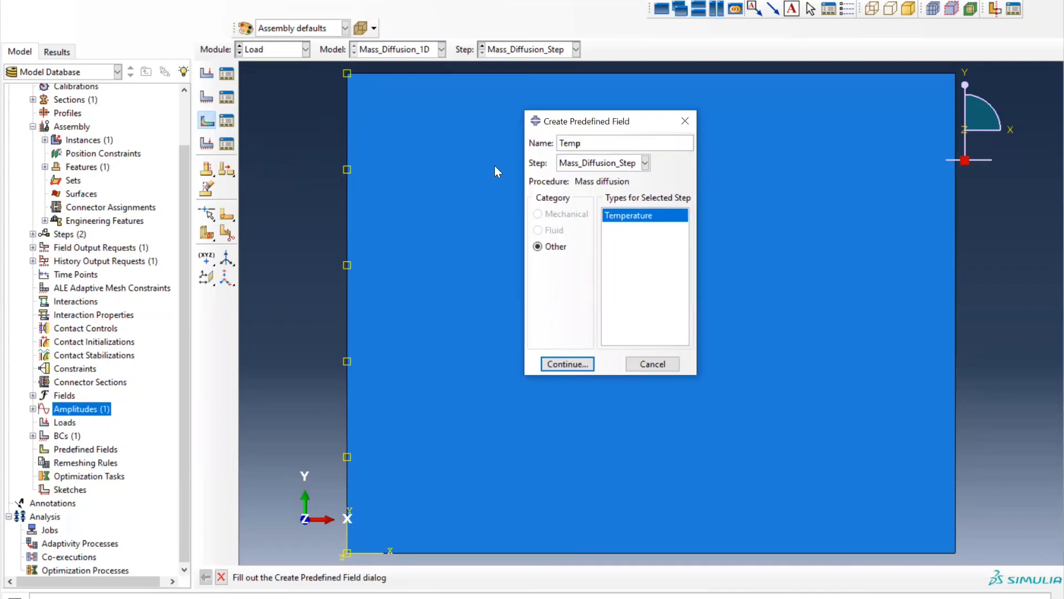
pyautogui.write('_Field')
pyautogui.click(637, 218)
pyautogui.click(575, 364)
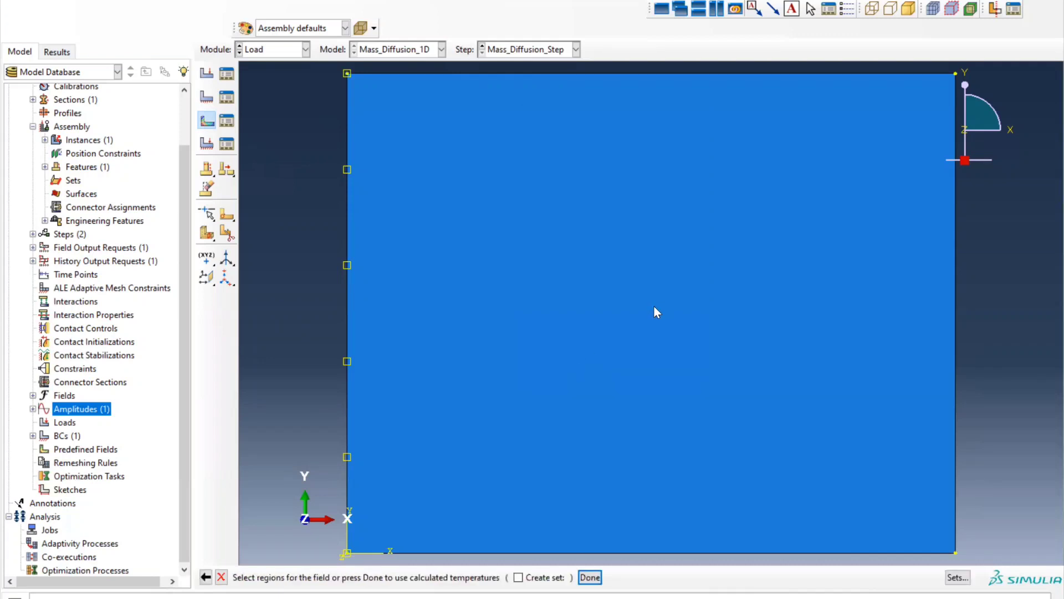
pyautogui.click(358, 216)
pyautogui.moveTo(307, 64); pyautogui.dragTo(997, 561)
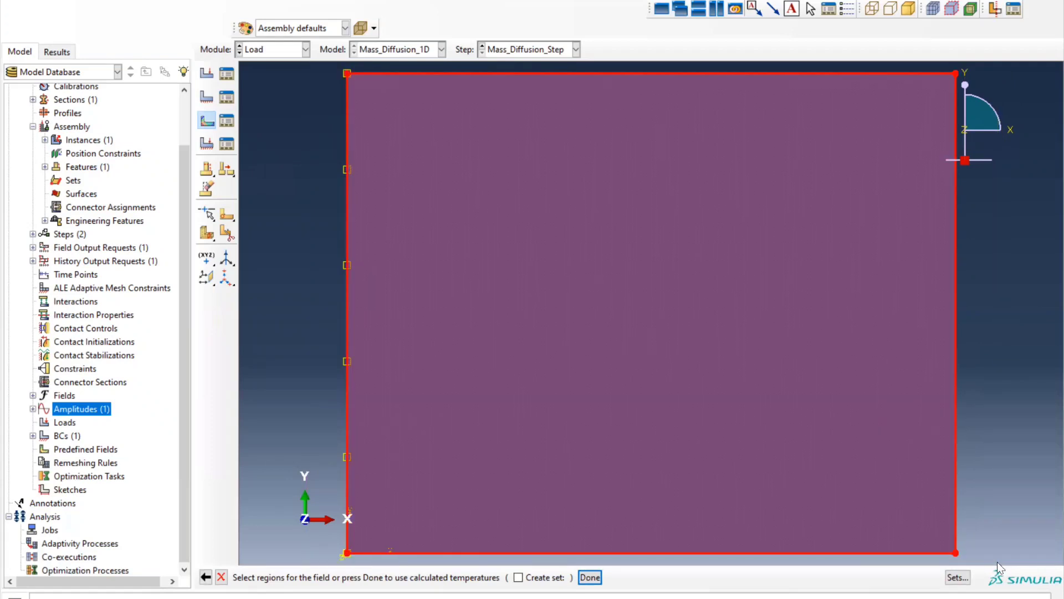
pyautogui.press('Return')
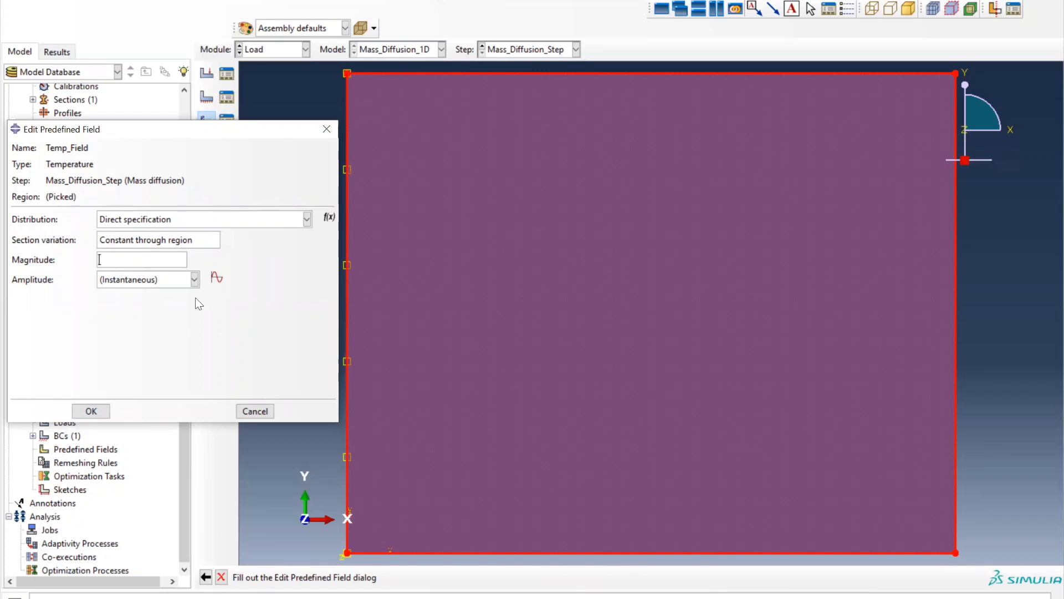
# Create a tabular amplitude named Temp_Field for the temperature predefined field
pyautogui.click(218, 277)
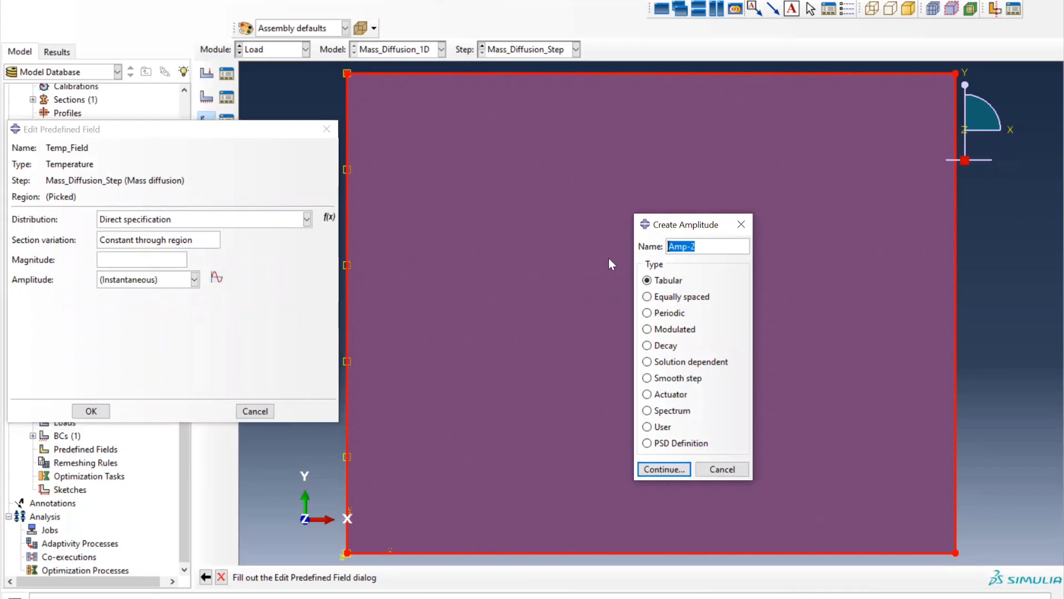
pyautogui.write('Temp_Field')
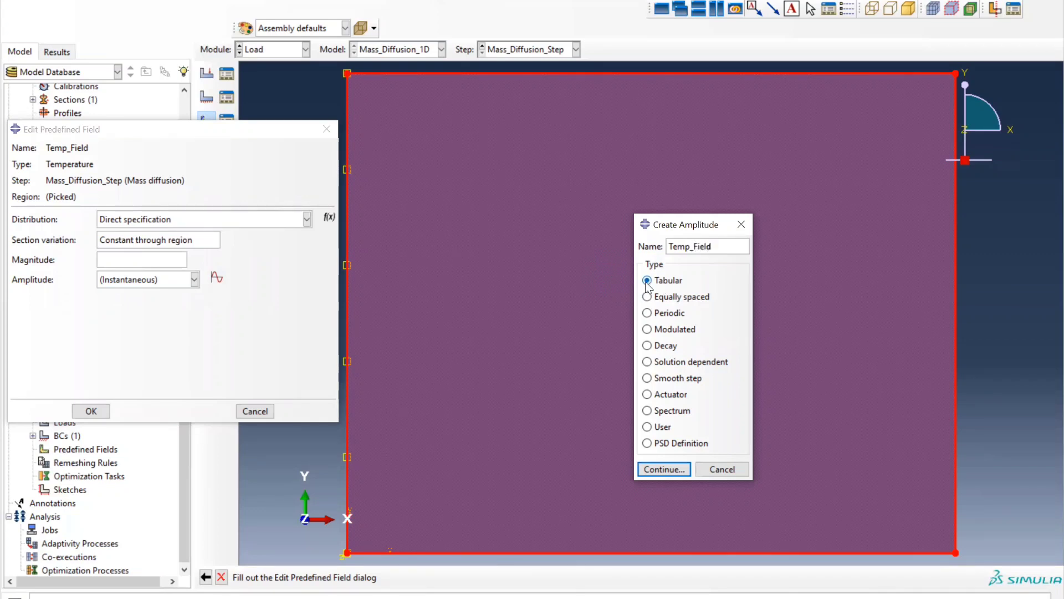
pyautogui.click(659, 470)
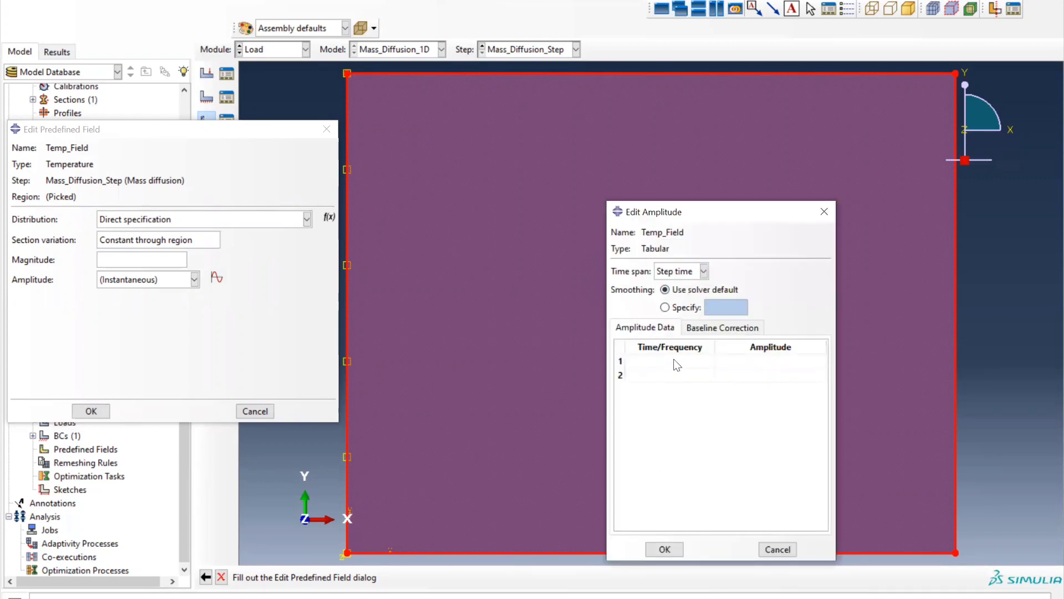
# Fill the Temp_Field amplitude table with amplitude 80 at time 0 and 160 at time 2880
pyautogui.click(673, 360)
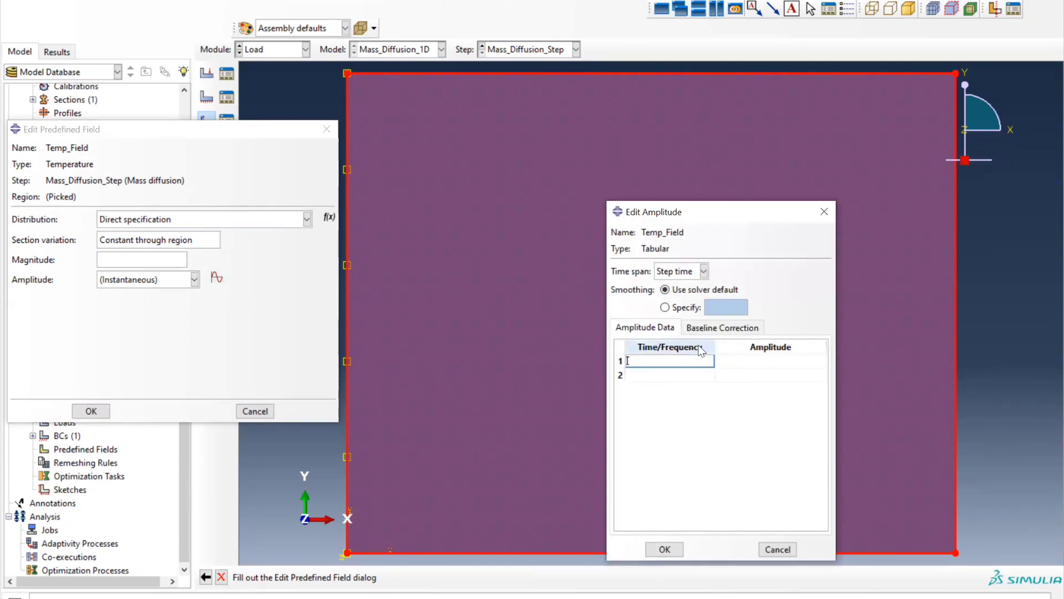
pyautogui.write('0')
pyautogui.press('Tab')
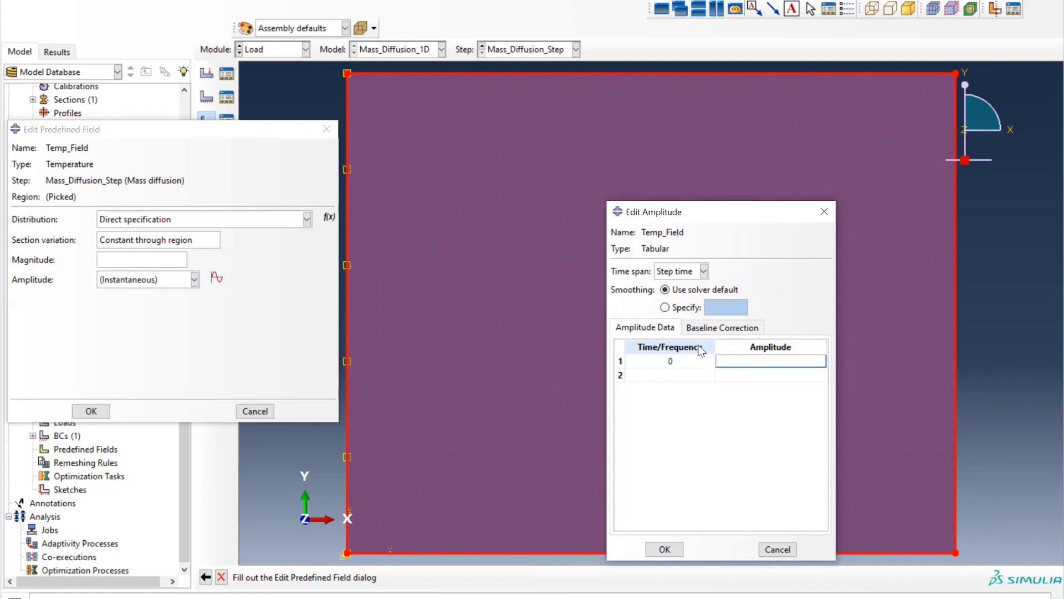
pyautogui.write('80')
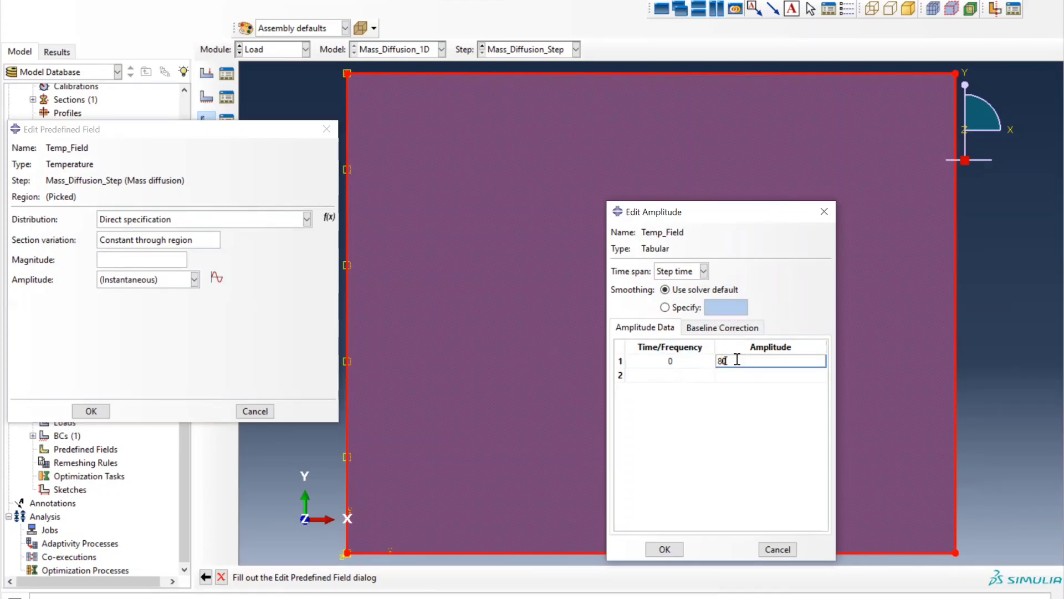
pyautogui.click(705, 363)
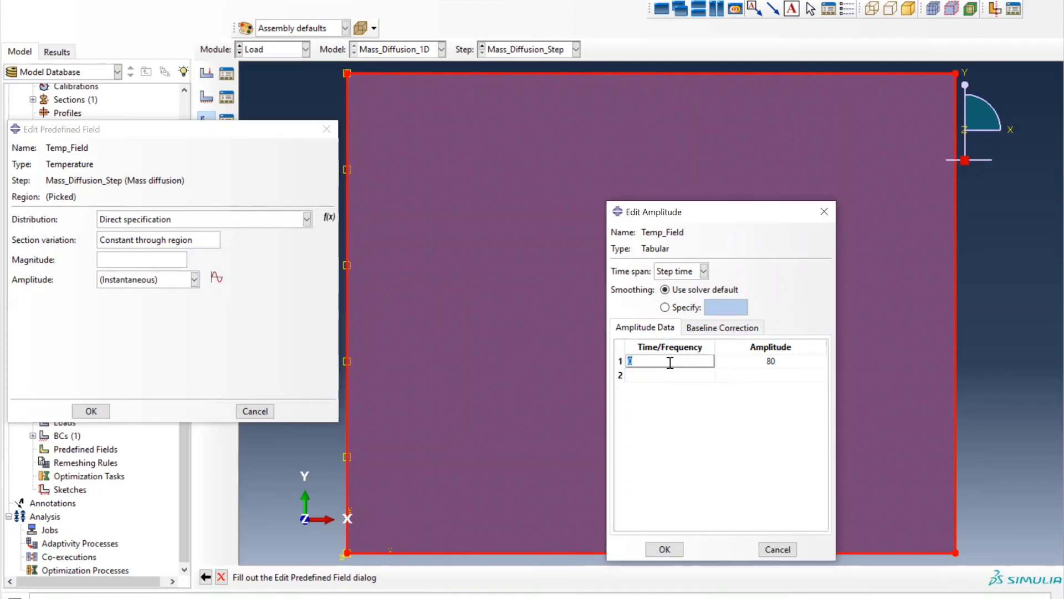
pyautogui.click(754, 359)
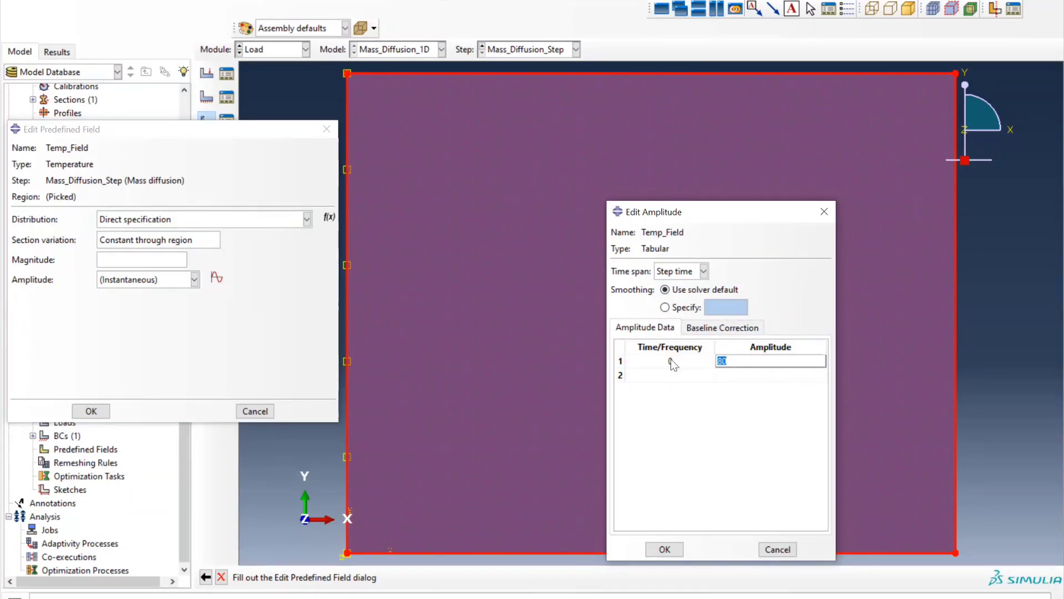
pyautogui.click(680, 376)
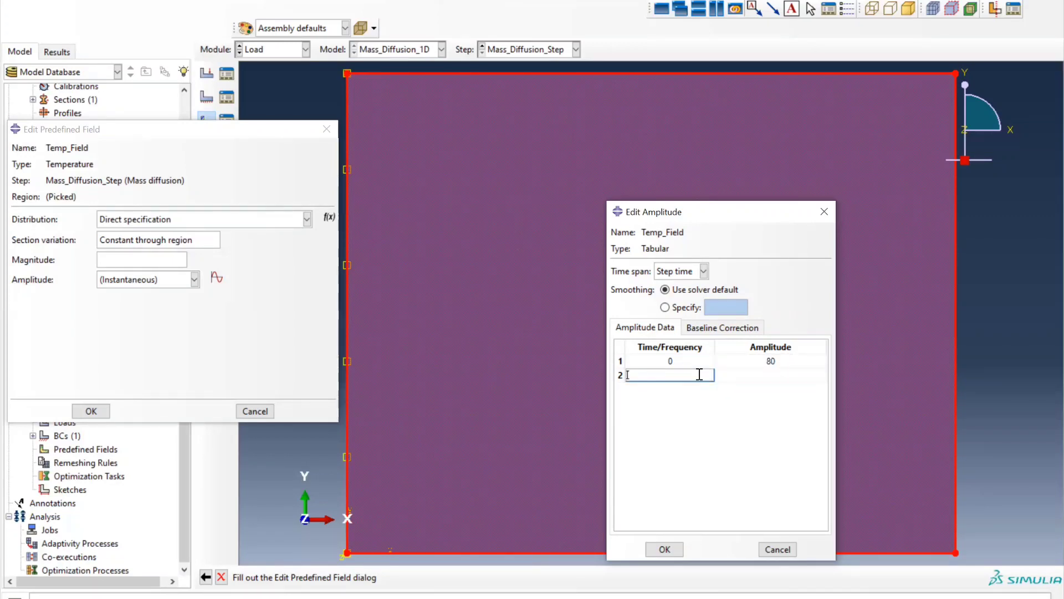
pyautogui.write('2880')
pyautogui.click(771, 373)
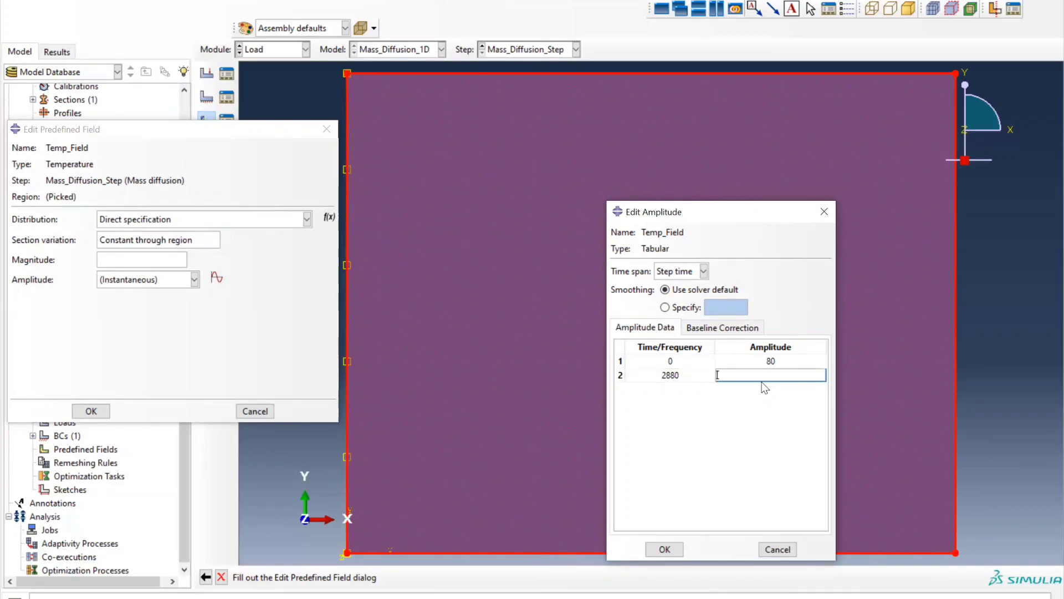
pyautogui.write('160')
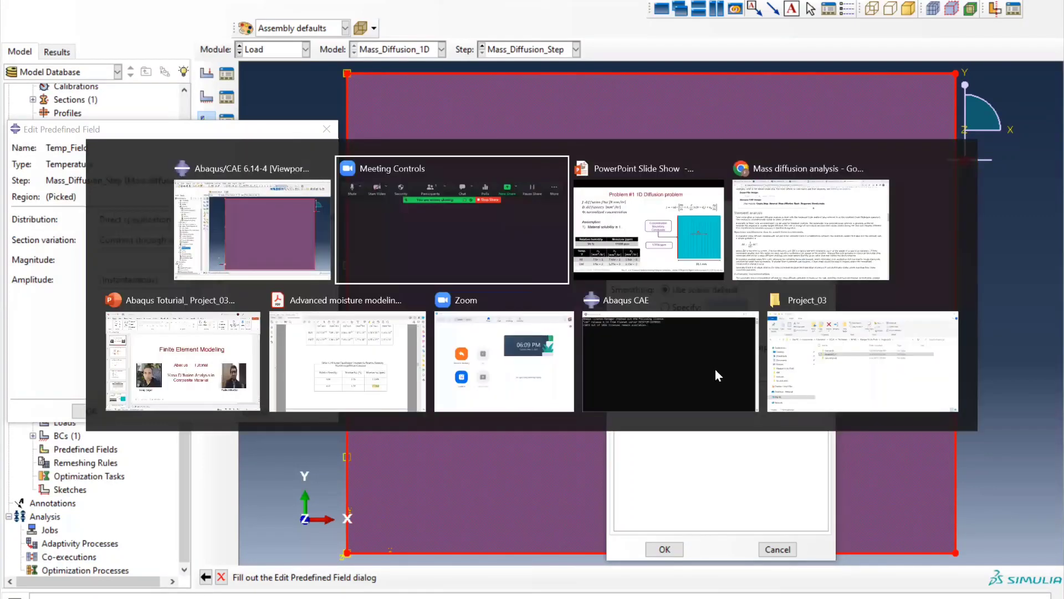
pyautogui.hotkey('alt', 'Tab')
pyautogui.hotkey('alt', 'Tab')
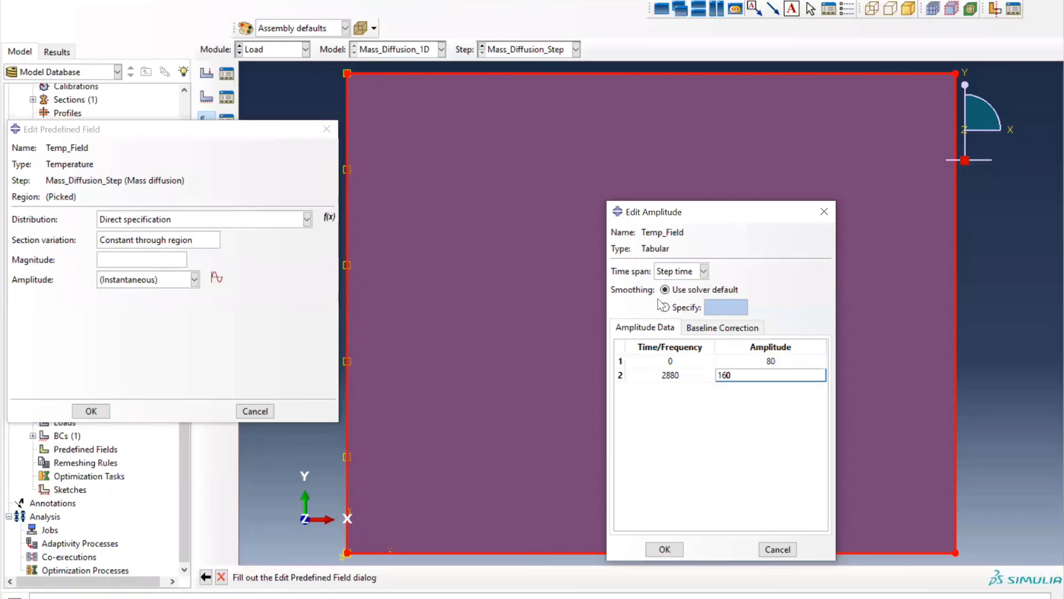
# Set the predefined temperature field's magnitude to 1 with the Temp_Field amplitude, and confirm the field
pyautogui.click(153, 263)
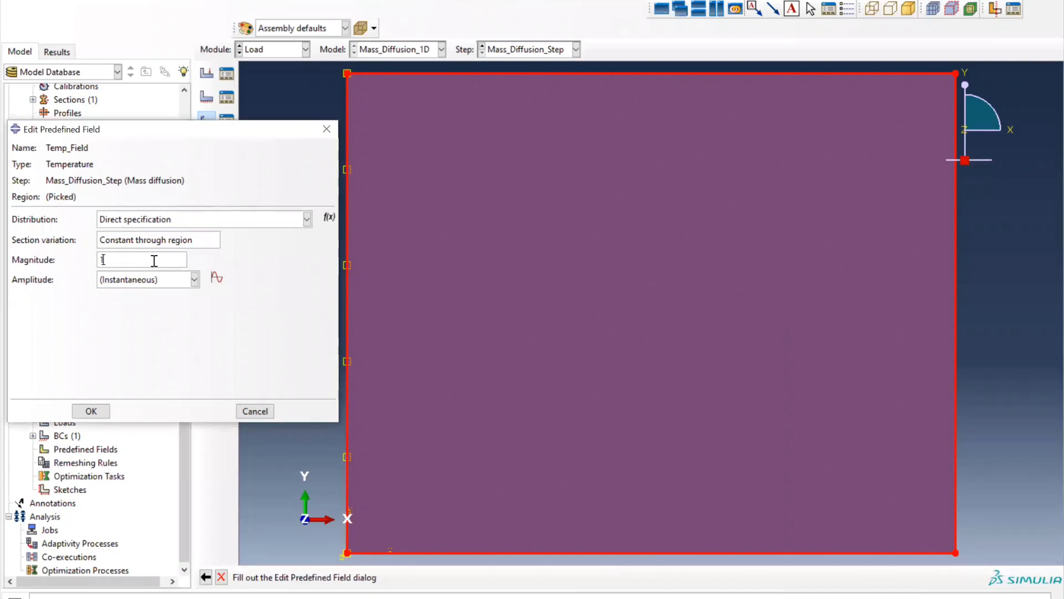
pyautogui.write('1')
pyautogui.click(192, 278)
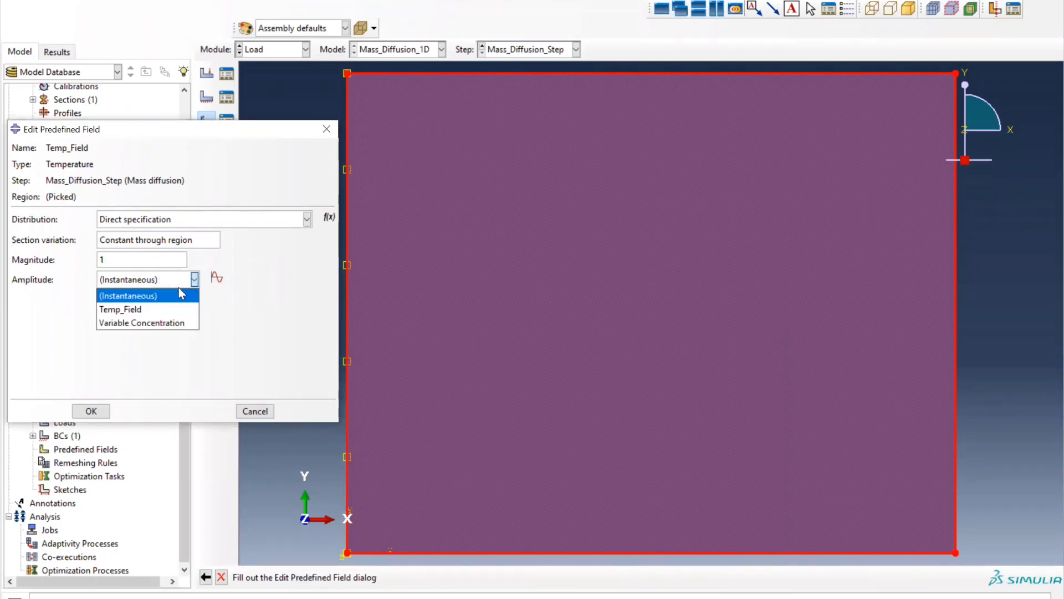
pyautogui.click(144, 310)
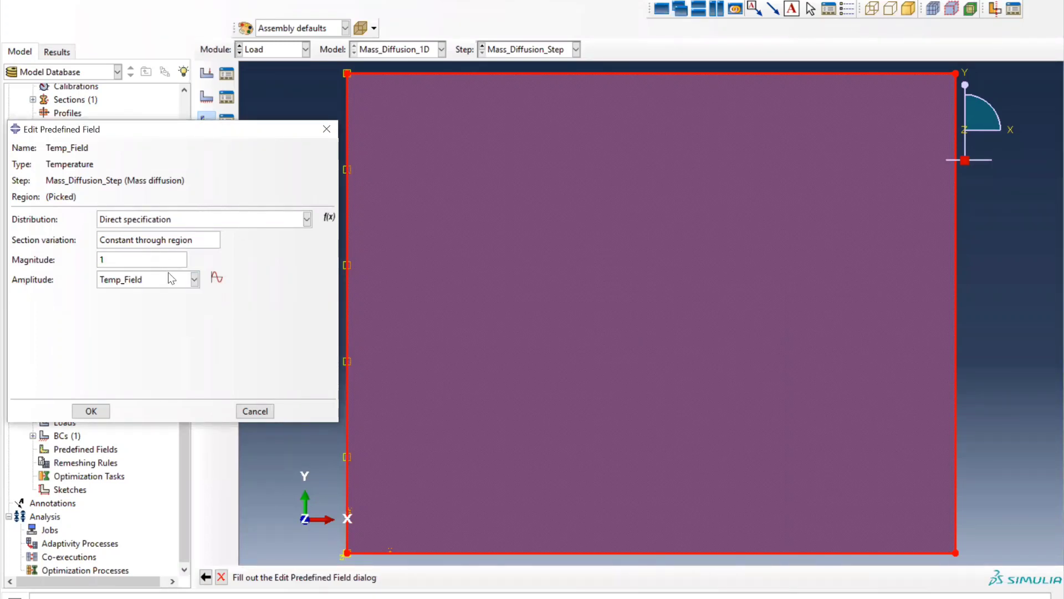
pyautogui.click(266, 222)
pyautogui.click(265, 220)
pyautogui.click(98, 410)
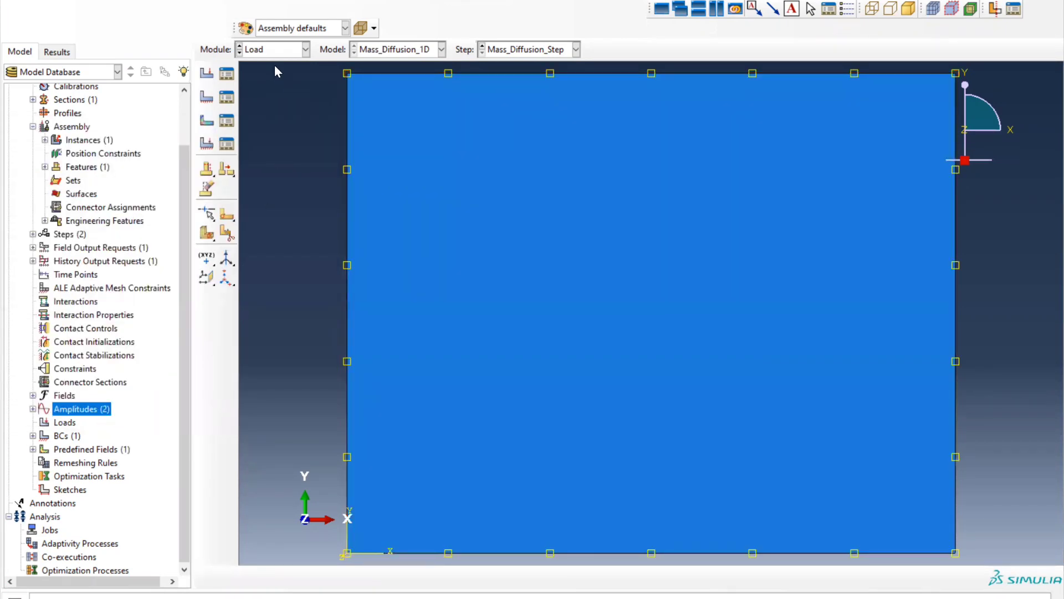
# In the Mesh module, set the rectangle's mesh controls to Quad elements with the Structured technique
pyautogui.click(271, 53)
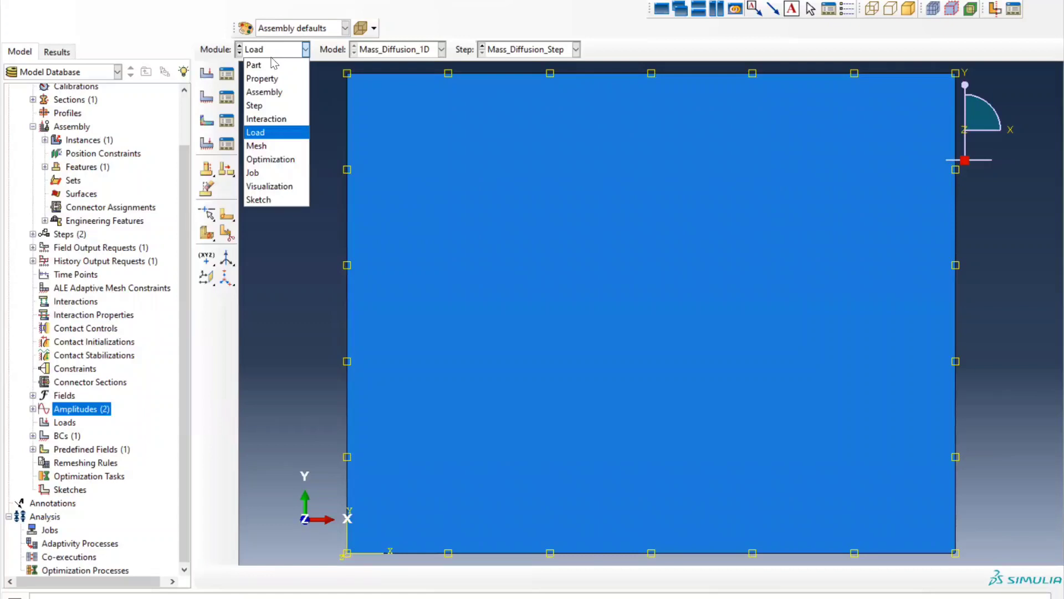
pyautogui.click(261, 145)
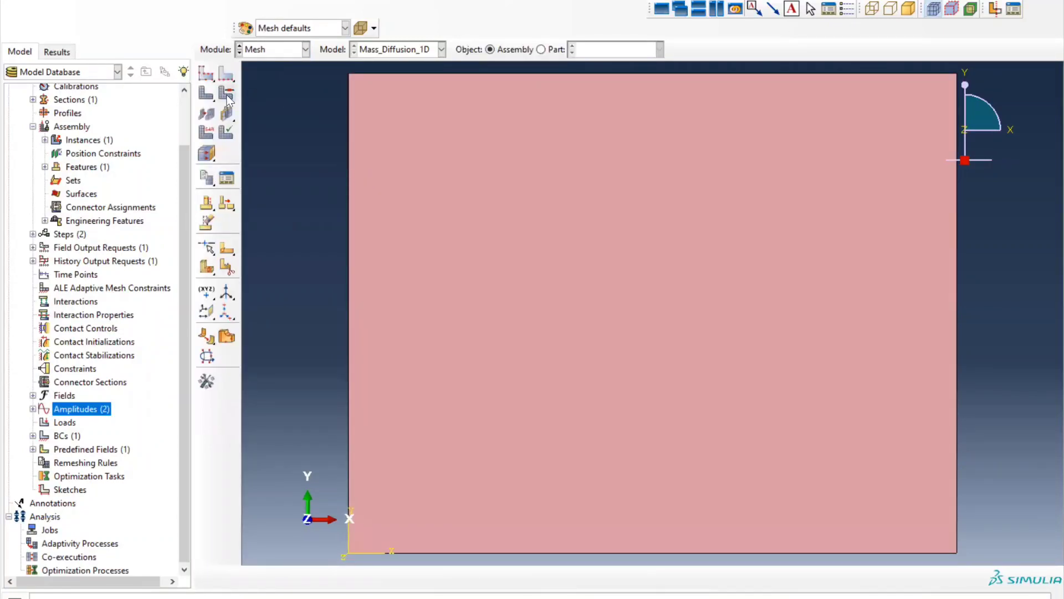
pyautogui.click(227, 96)
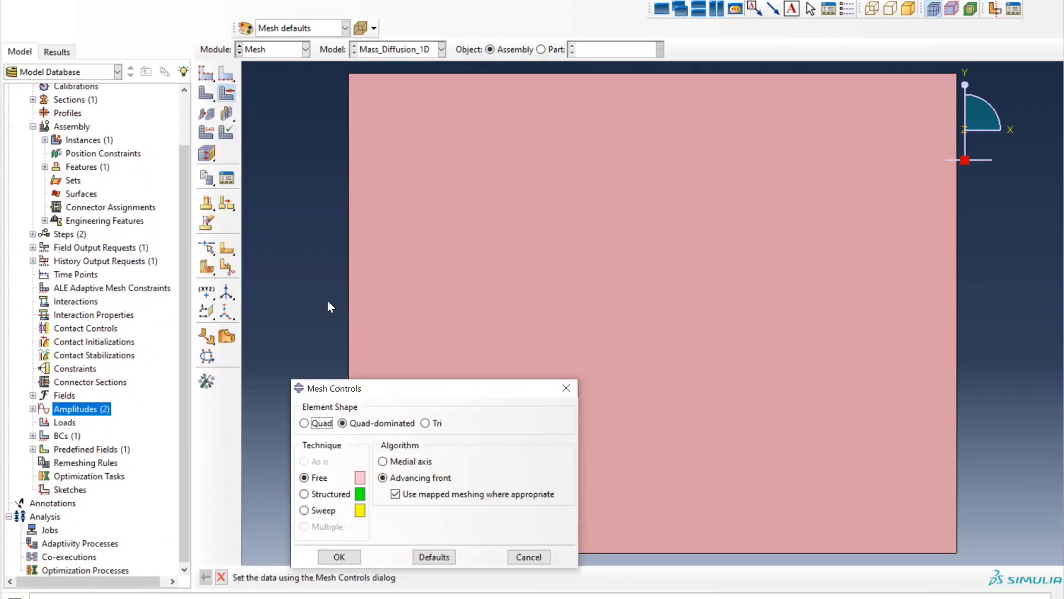
pyautogui.click(306, 423)
pyautogui.click(321, 494)
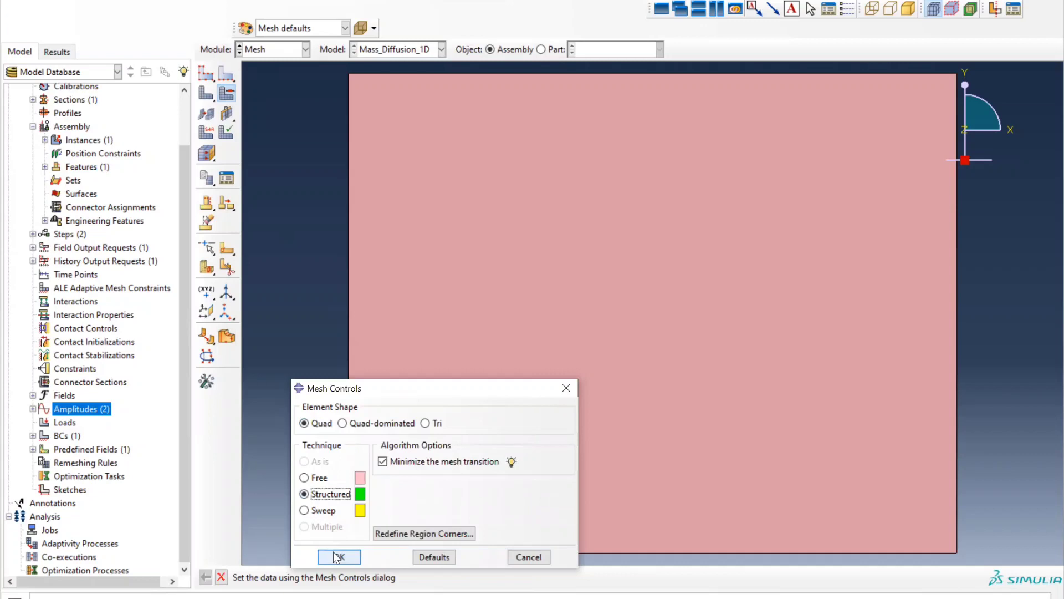
pyautogui.click(336, 556)
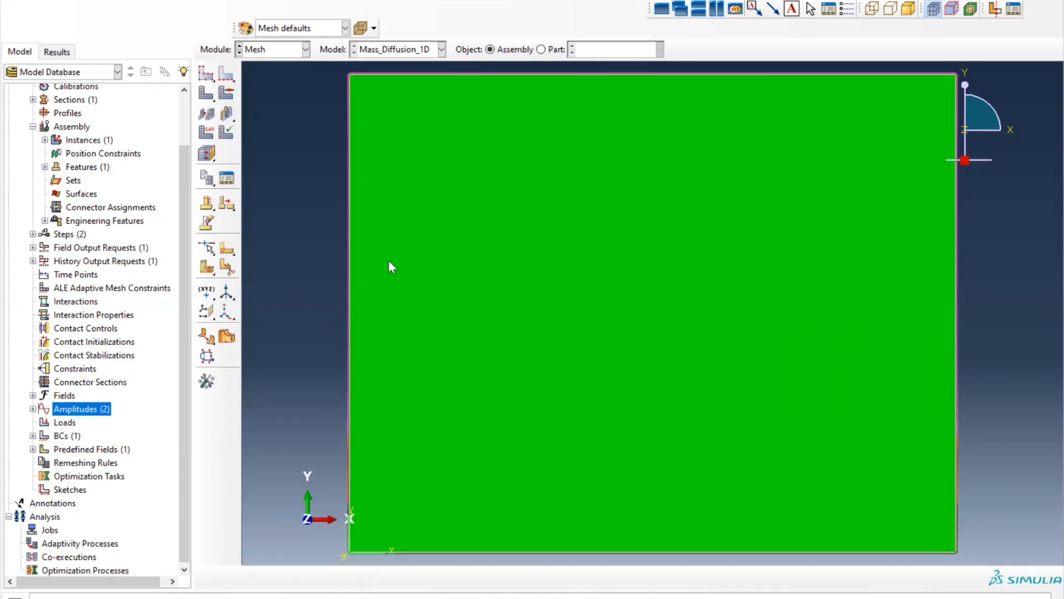
# Seed the rectangle's top edge by size, trying an approximate element size of 1 and settling on 0.5
pyautogui.click(226, 72)
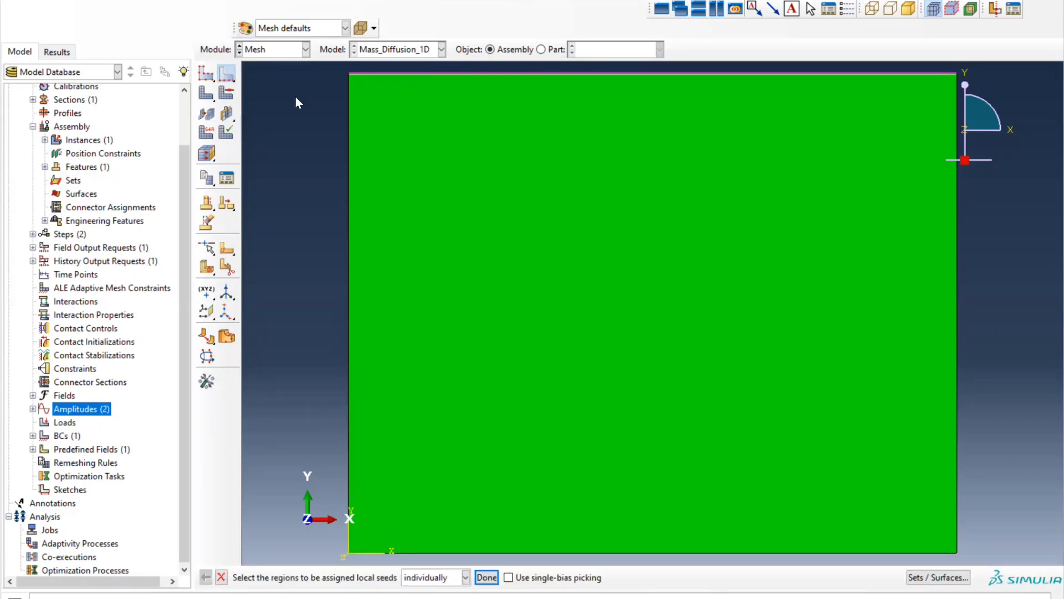
pyautogui.click(431, 74)
pyautogui.middleClick(431, 74)
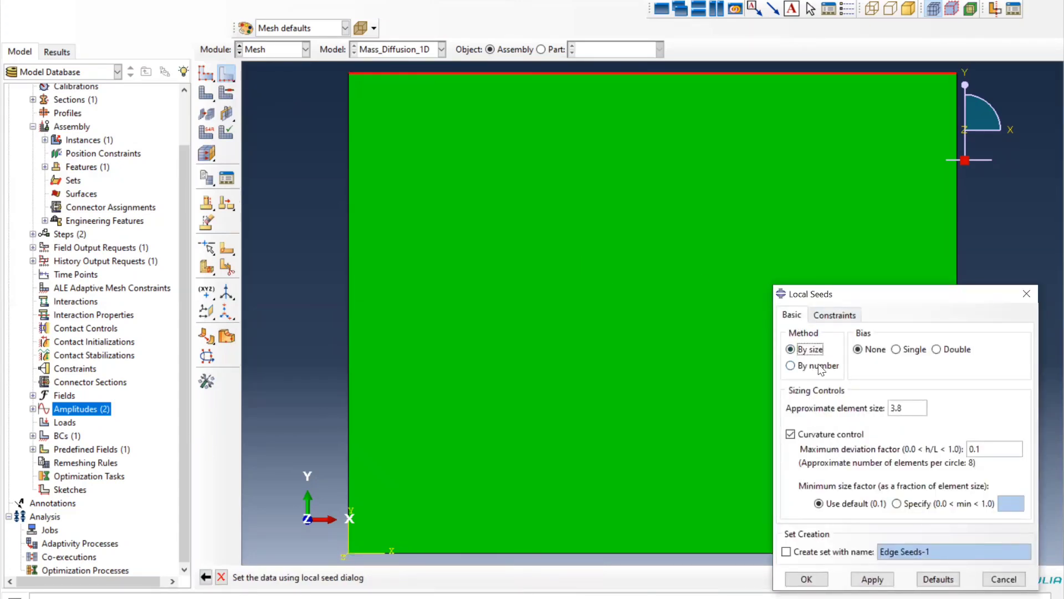
pyautogui.doubleClick(901, 409)
pyautogui.write('1')
pyautogui.click(871, 579)
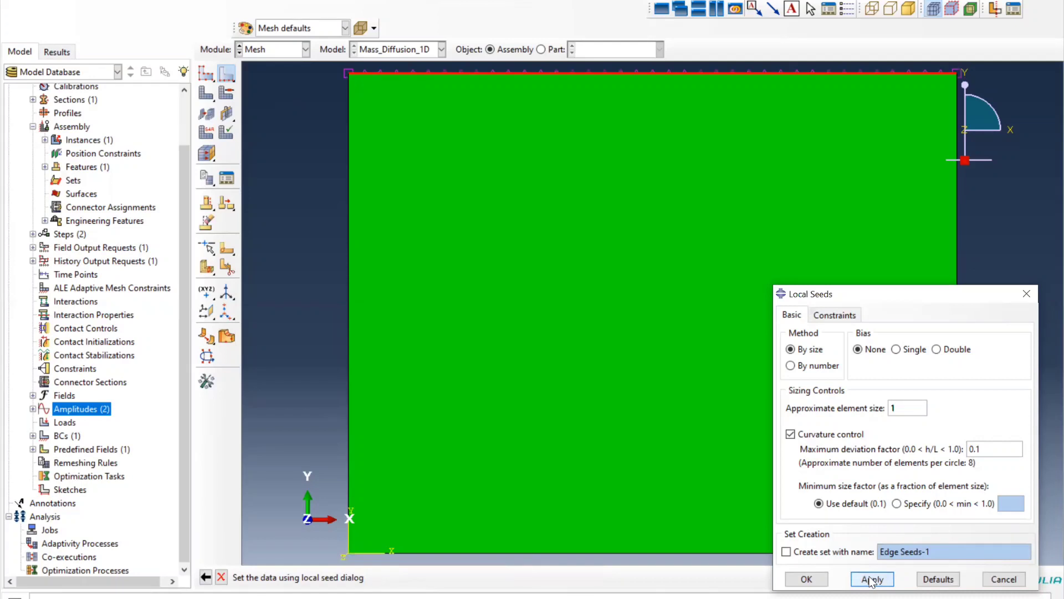
pyautogui.doubleClick(902, 408)
pyautogui.write('0.5')
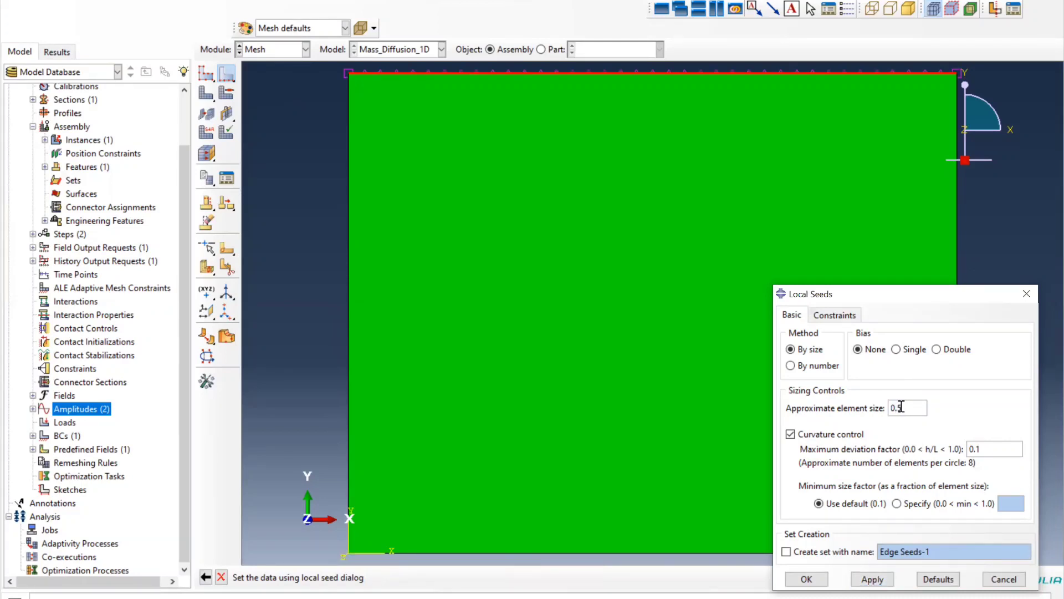
pyautogui.click(872, 579)
pyautogui.click(825, 580)
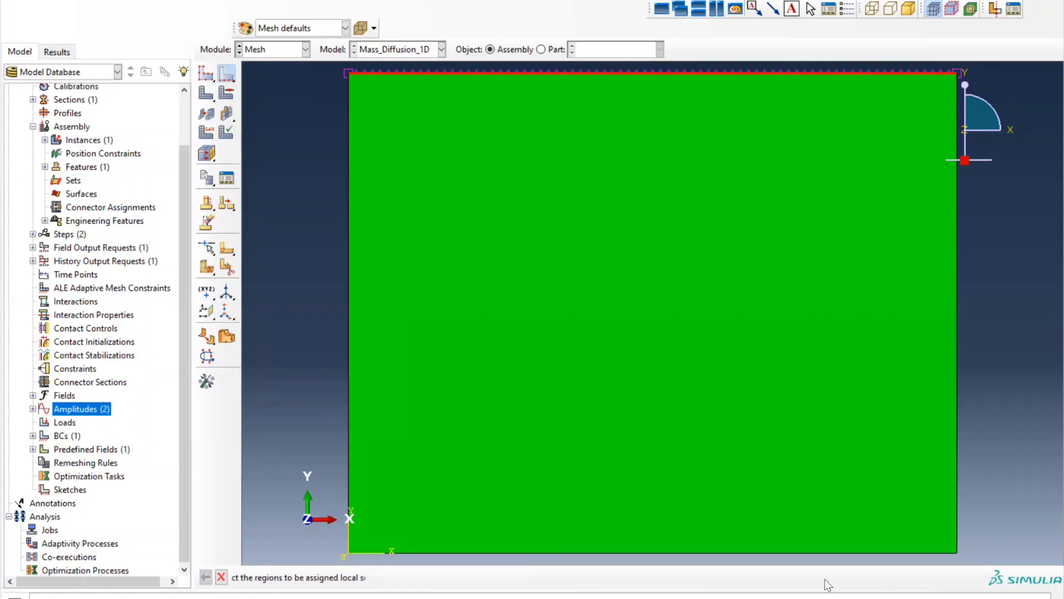
# Mesh the part instance as a trial with only the top edge seeded, and delete that mesh
pyautogui.click(206, 93)
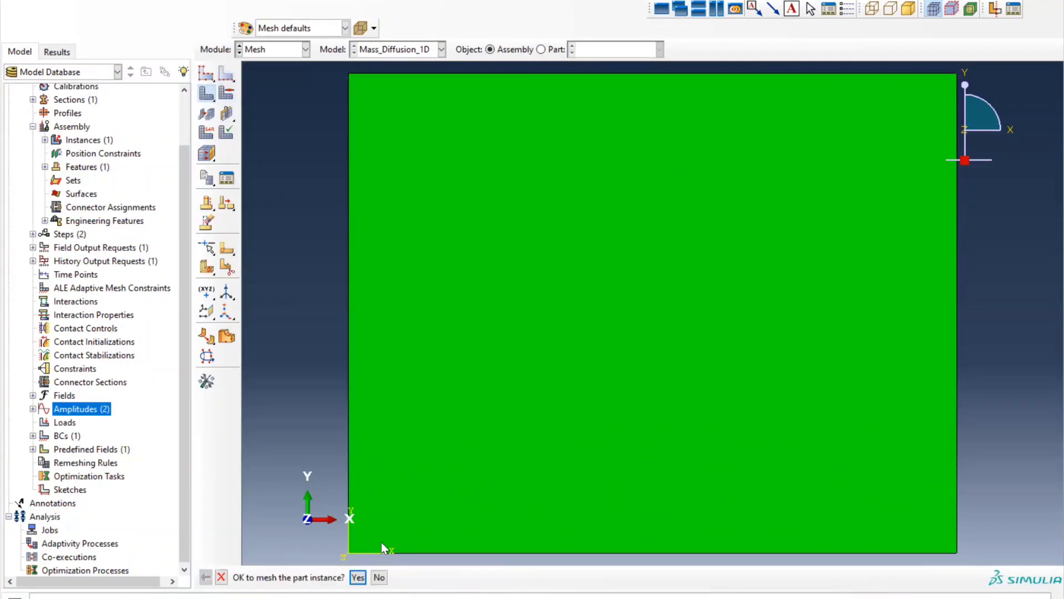
pyautogui.click(357, 577)
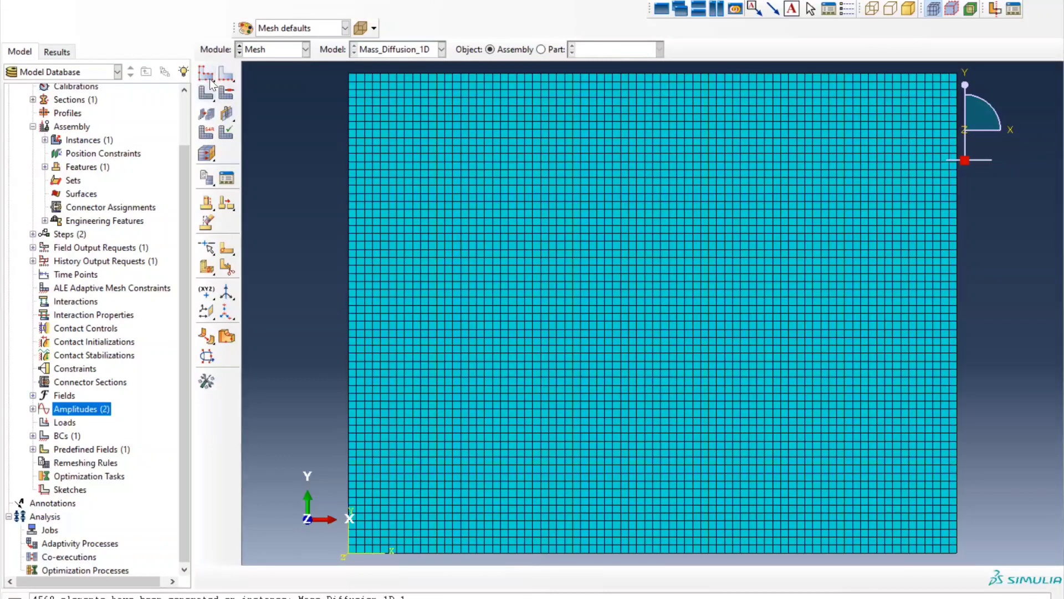
pyautogui.moveTo(211, 100); pyautogui.dragTo(267, 95)
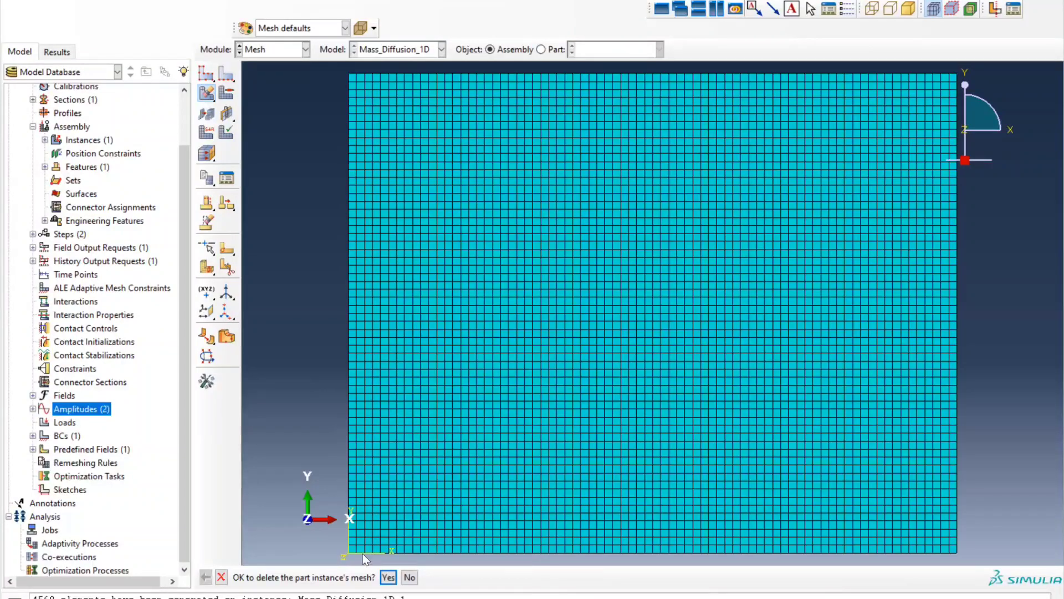
pyautogui.click(388, 577)
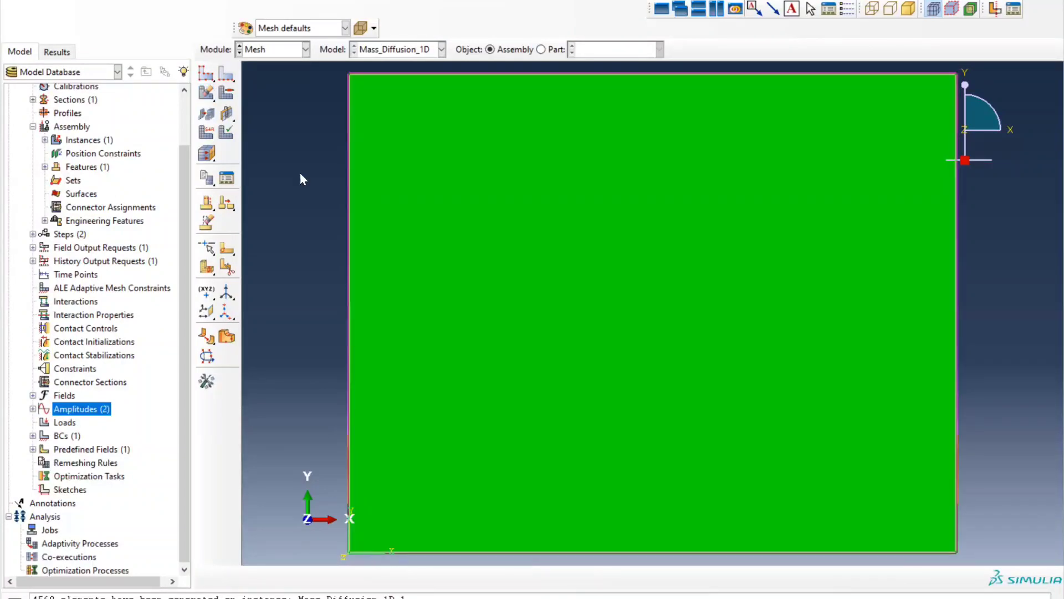
# Seed the rectangle's left edge by number with 1 element and no bias
pyautogui.click(226, 74)
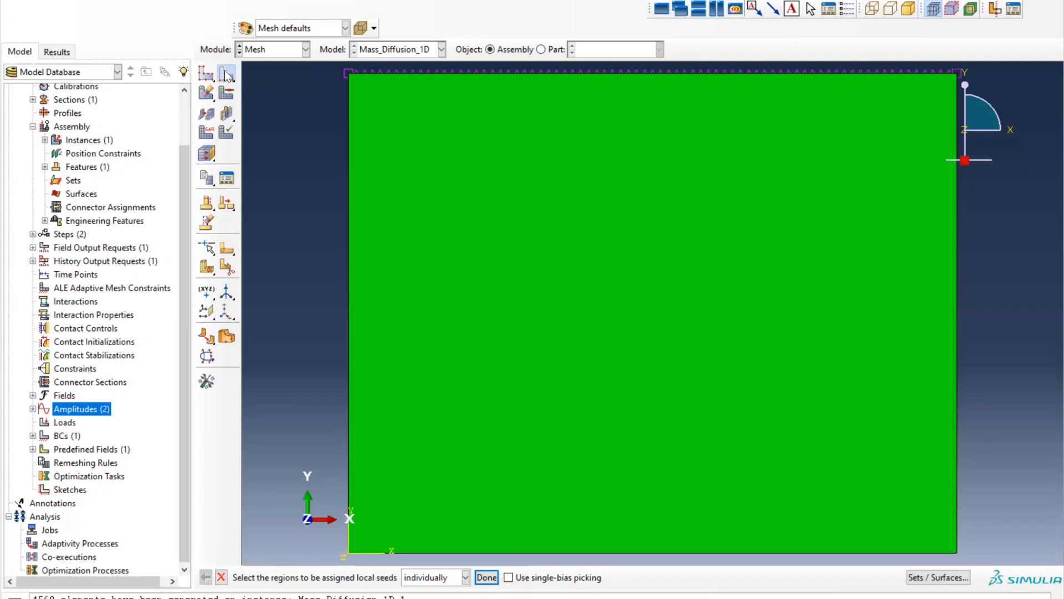
pyautogui.click(349, 225)
pyautogui.middleClick(349, 225)
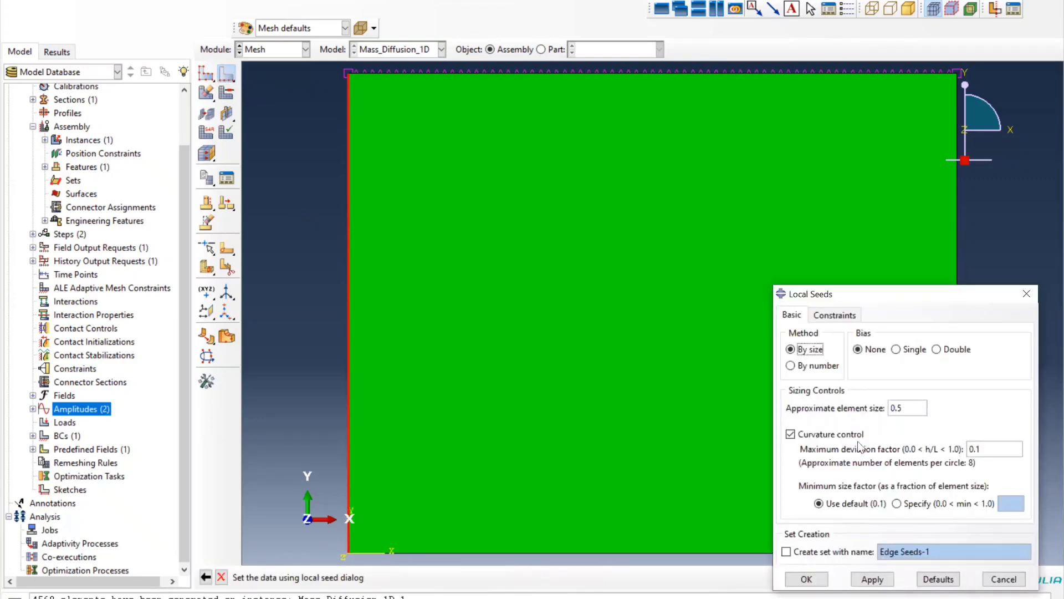
pyautogui.doubleClick(890, 407)
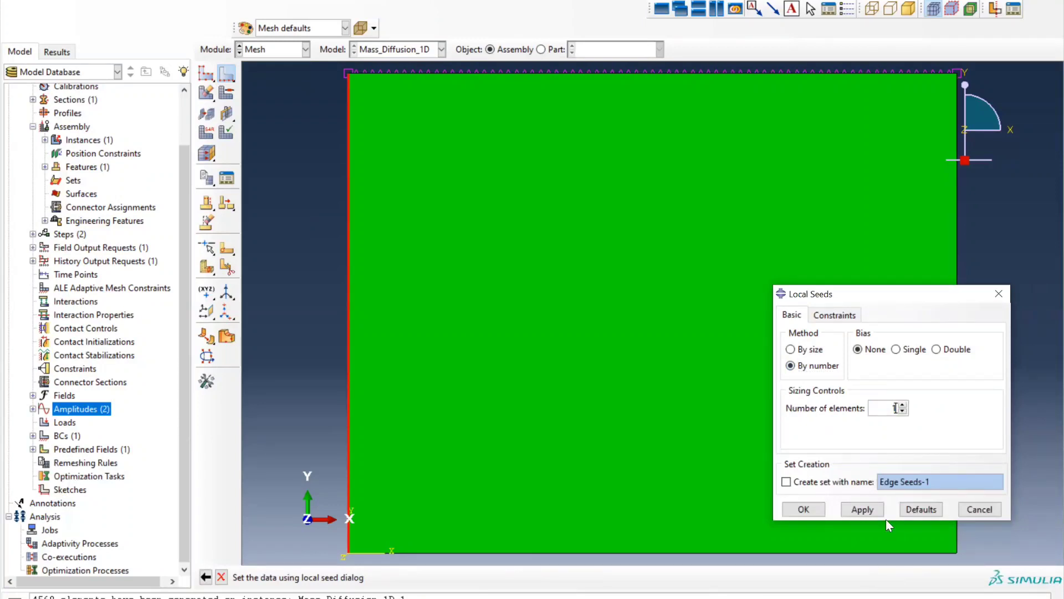
pyautogui.click(804, 510)
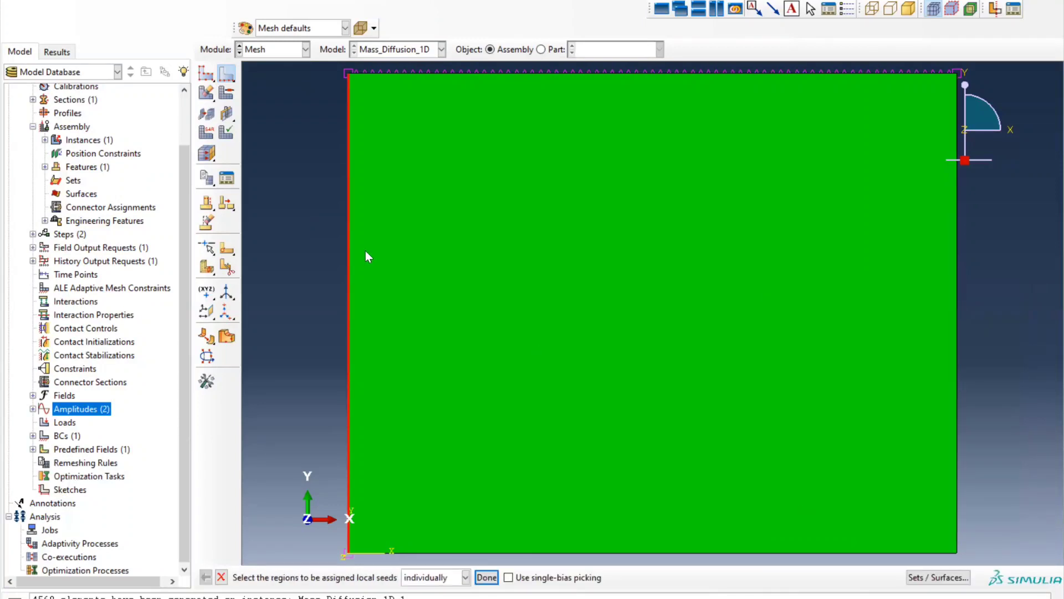
# Try to mesh the part instance with the current top and left edge seeds
pyautogui.moveTo(210, 100); pyautogui.dragTo(225, 94)
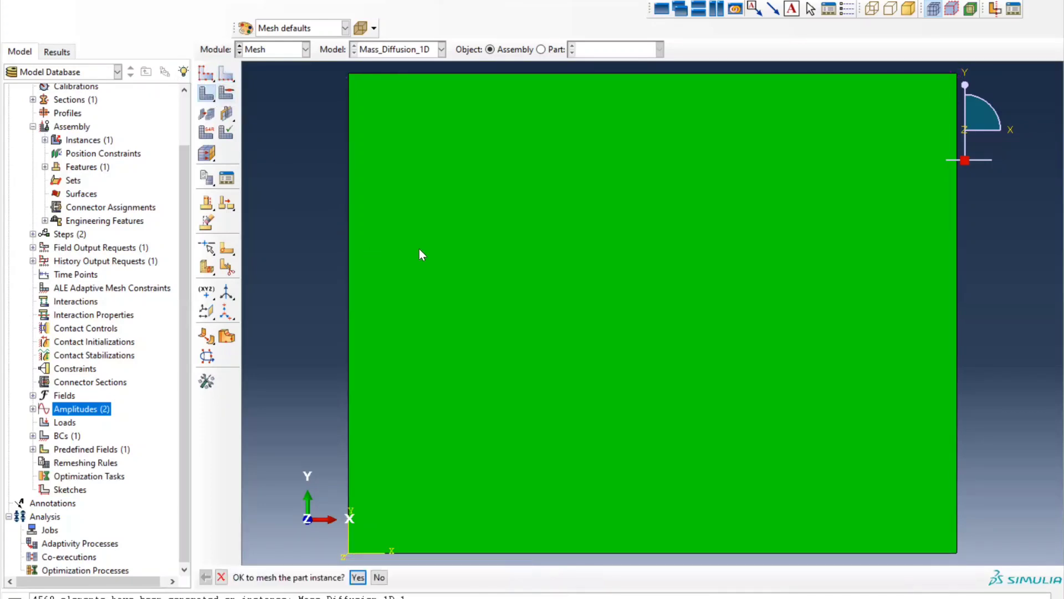
pyautogui.middleClick(386, 414)
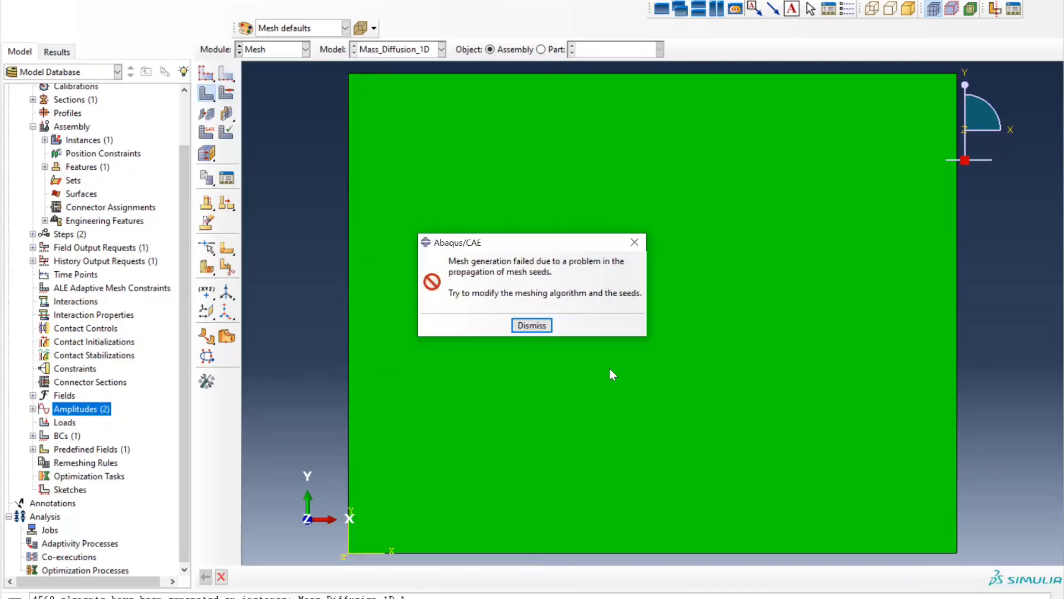
pyautogui.click(527, 325)
# Reseed the rectangle's top edge by size with an approximate element size of 1 and mesh the part instance
pyautogui.click(226, 72)
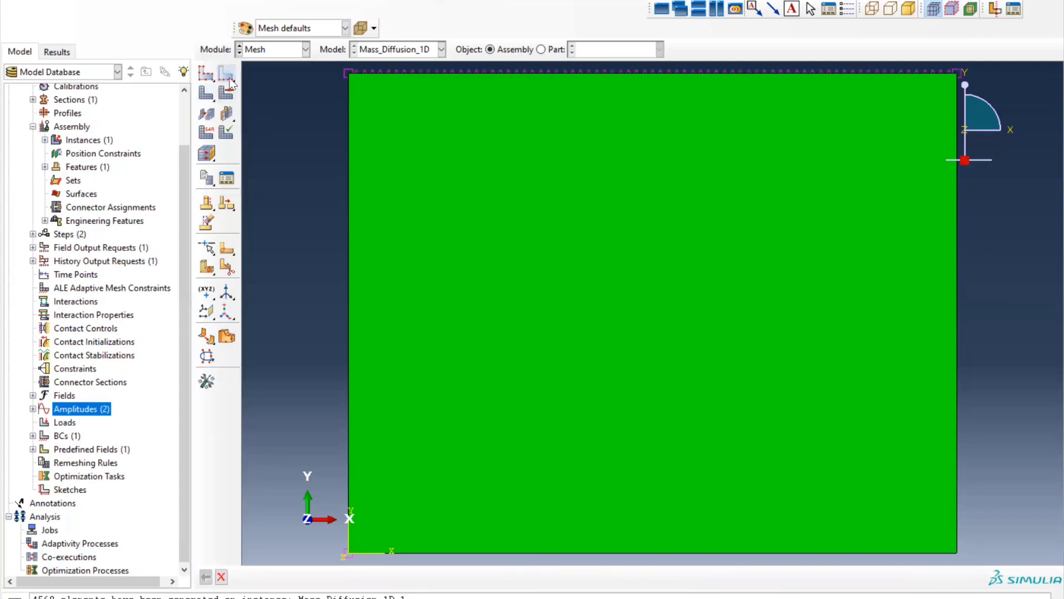
pyautogui.click(404, 72)
pyautogui.middleClick(403, 71)
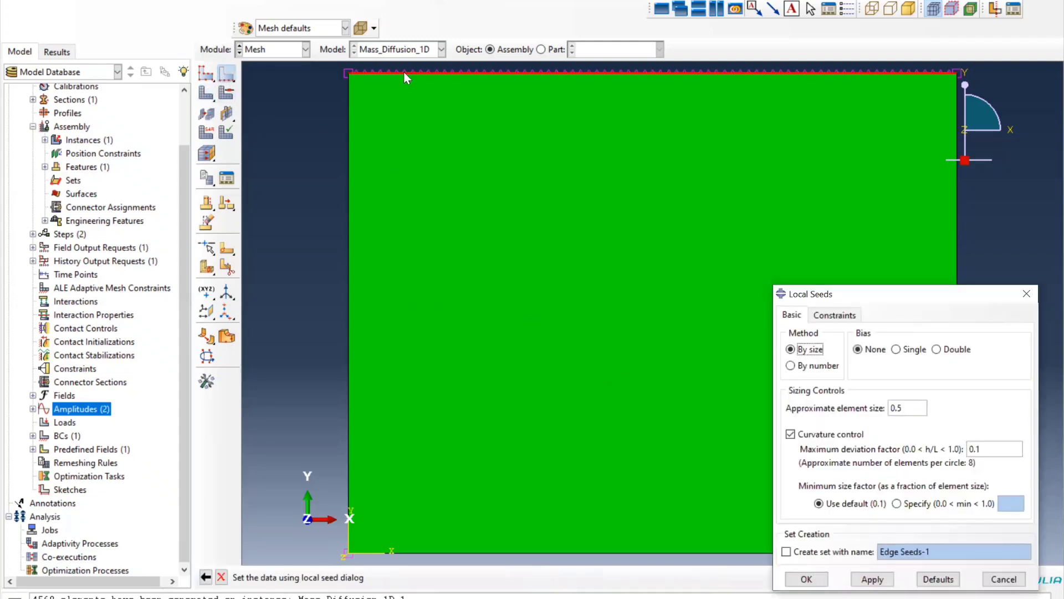
pyautogui.doubleClick(908, 403)
pyautogui.write('1')
pyautogui.click(875, 579)
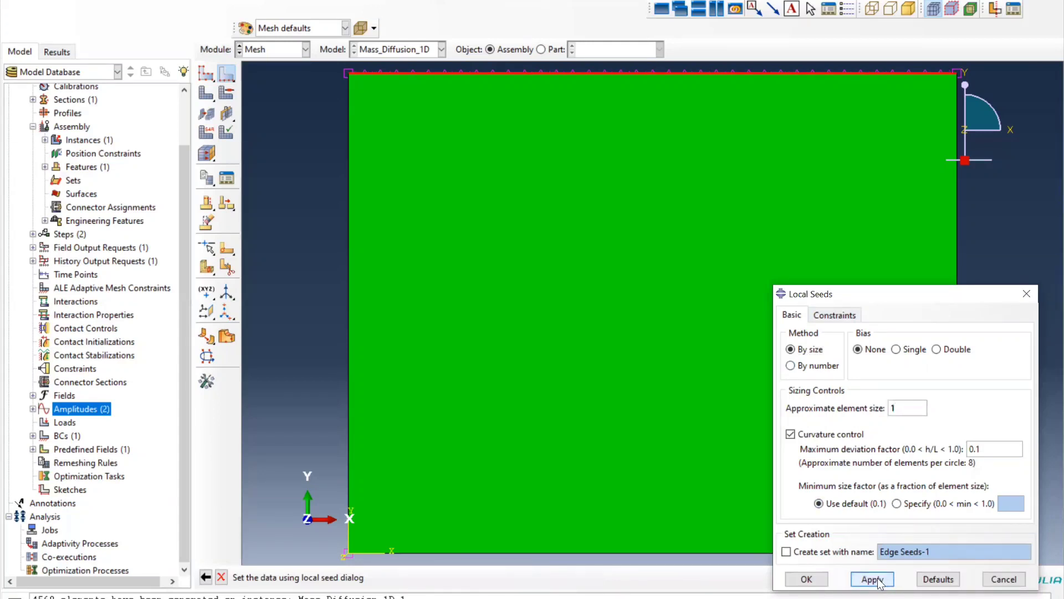
pyautogui.click(825, 579)
pyautogui.click(206, 92)
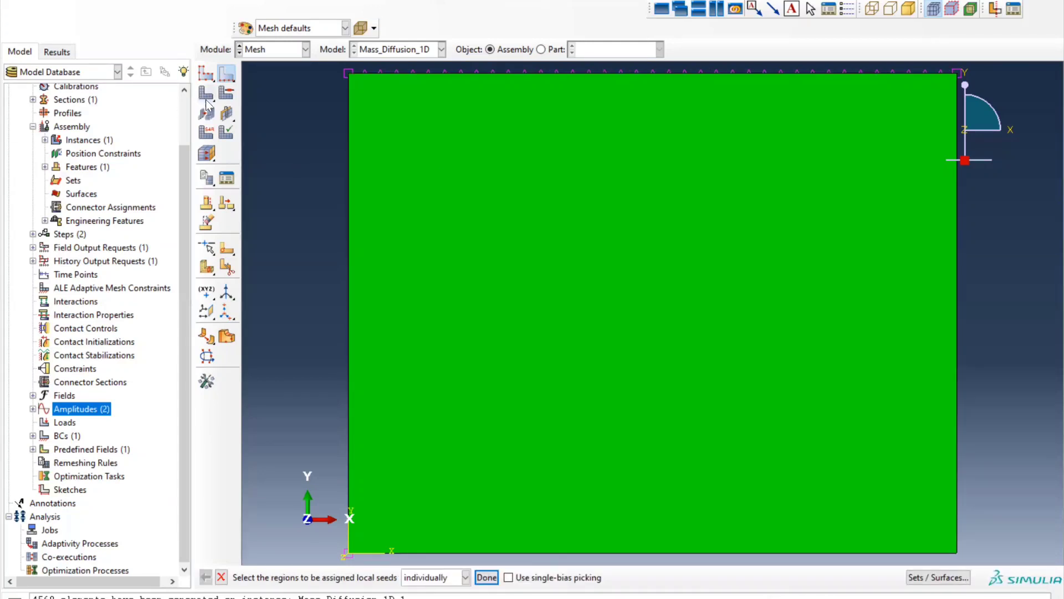
pyautogui.middleClick(274, 117)
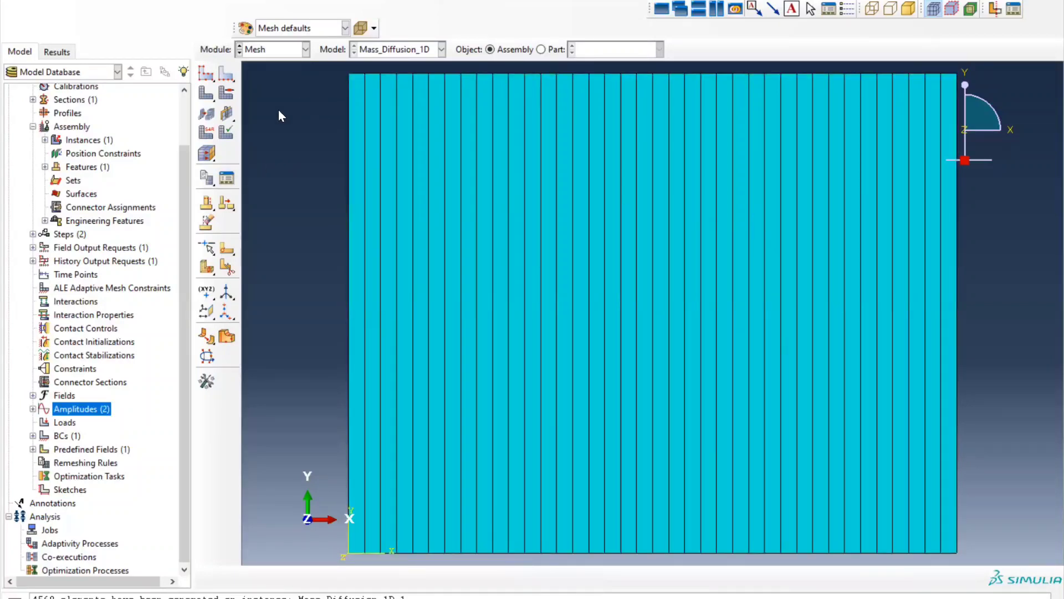
# Assign the mesh the Heat Transfer element family from the Standard library with linear order (DC2D4)
pyautogui.click(207, 133)
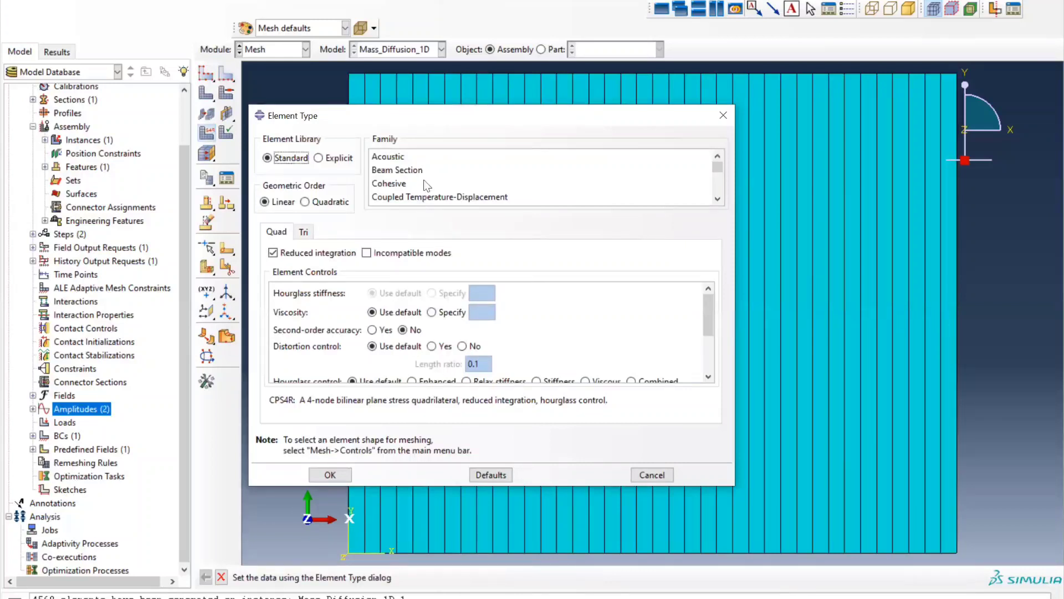
pyautogui.scroll(-1, 425, 175)
pyautogui.scroll(1, 425, 176)
pyautogui.scroll(-2, 425, 176)
pyautogui.scroll(-3, 424, 175)
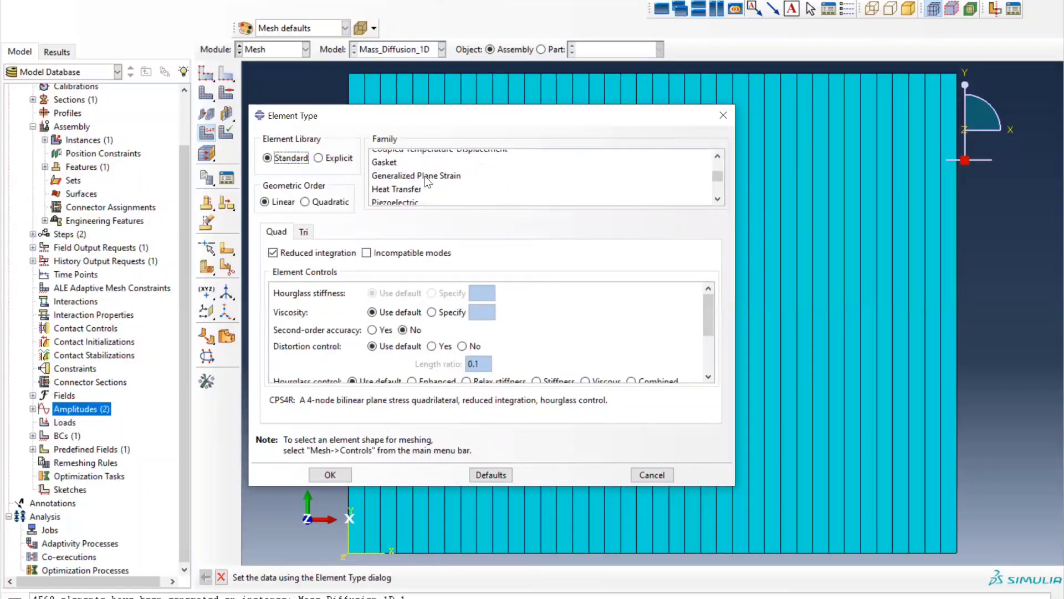
pyautogui.scroll(3, 419, 175)
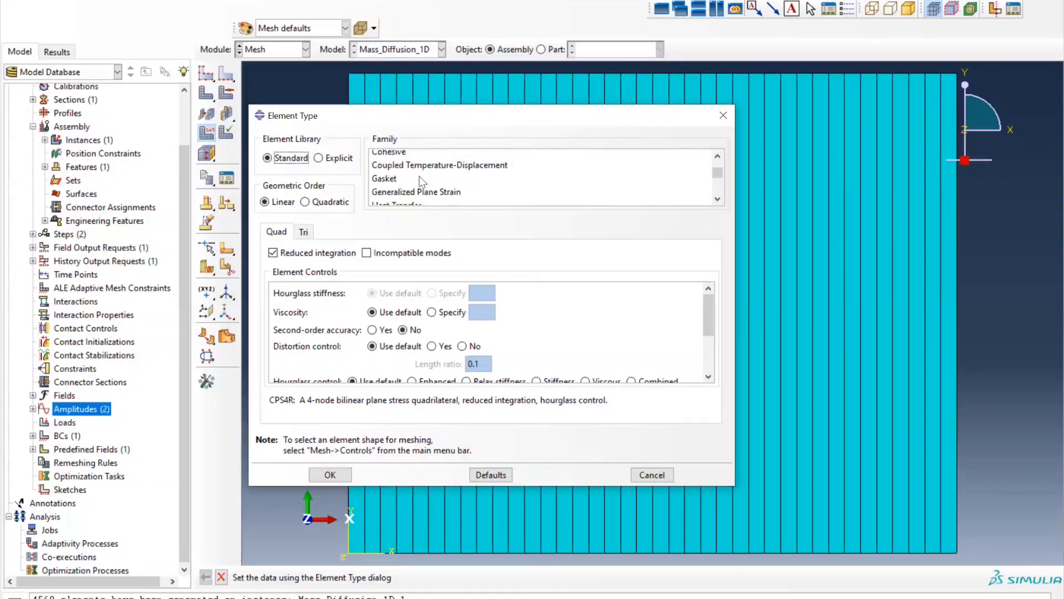
pyautogui.scroll(-2, 414, 169)
pyautogui.click(397, 189)
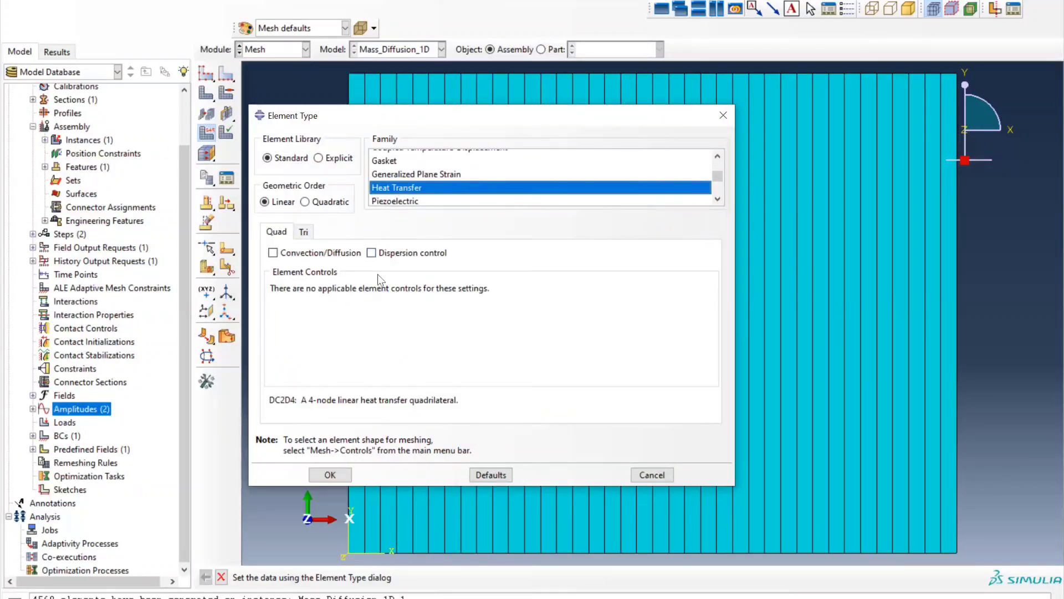
pyautogui.click(333, 476)
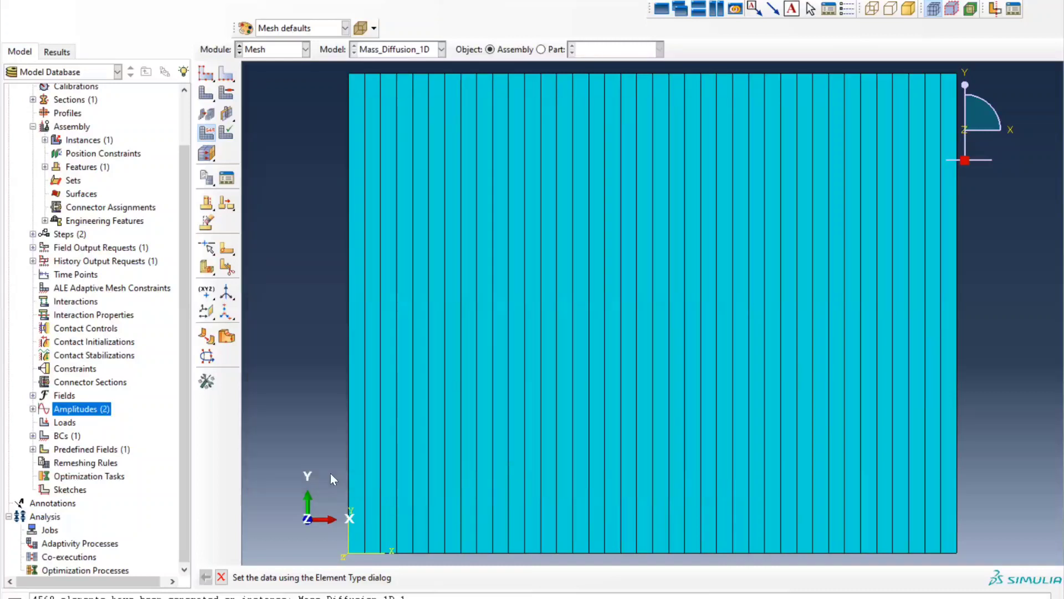
# In the Job module, create a full analysis job named Mass_Diffusion_1D from the Mass_Diffusion_1D model with default settings
pyautogui.click(271, 51)
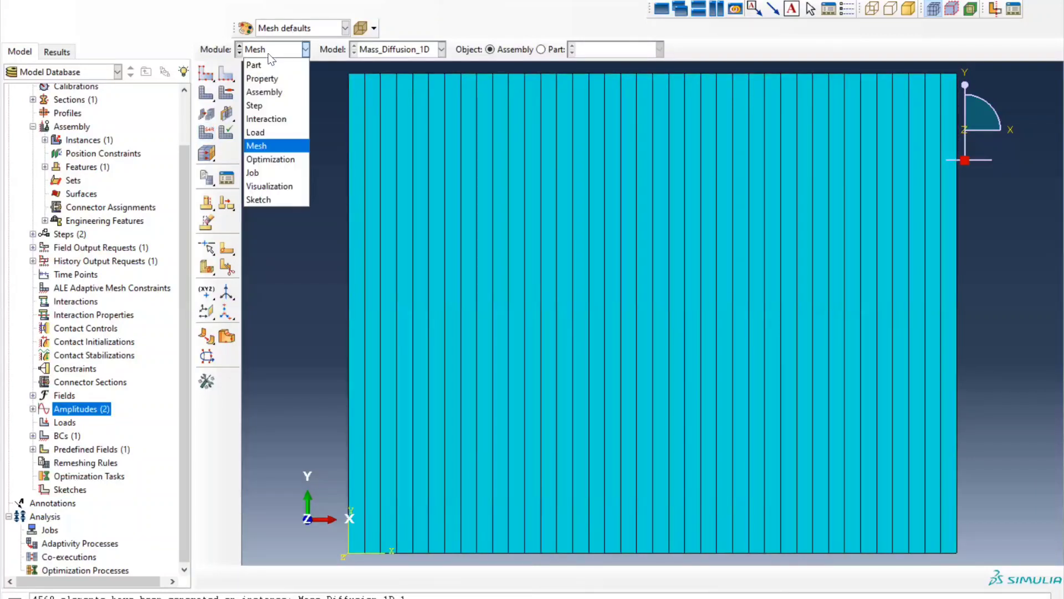
pyautogui.click(268, 173)
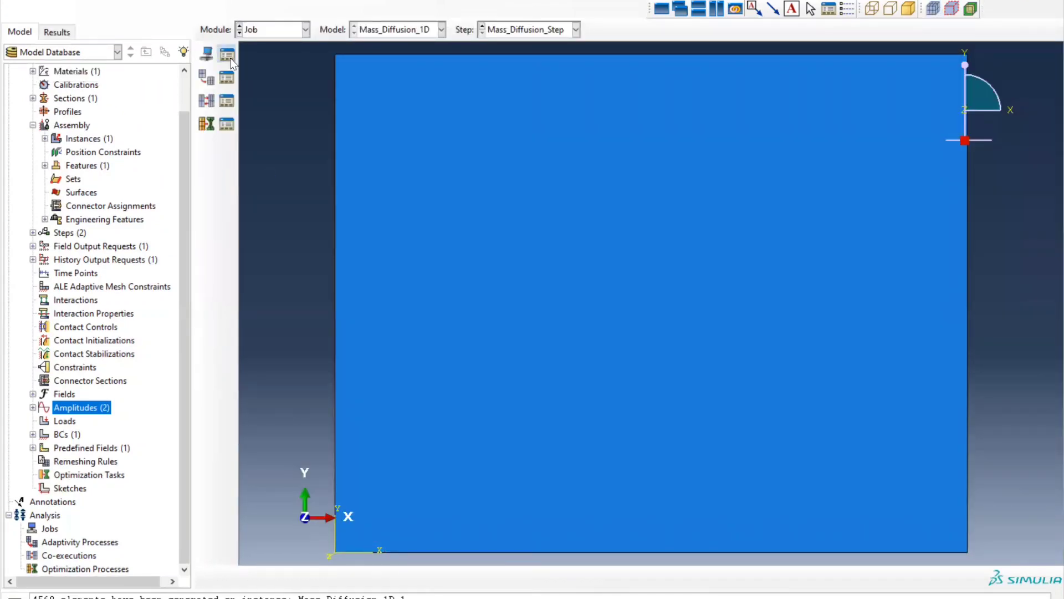
pyautogui.click(228, 56)
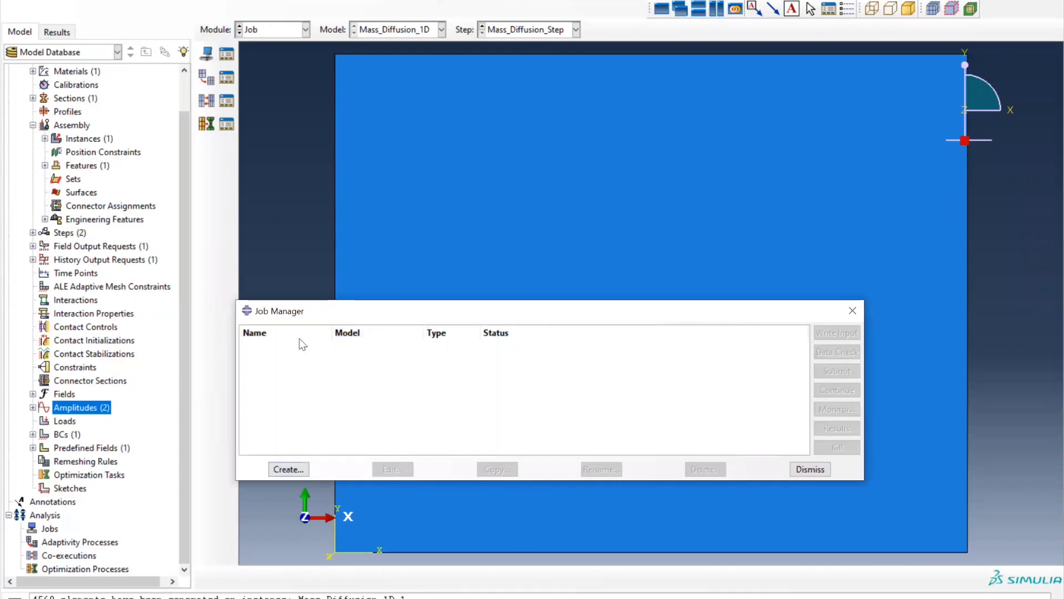
pyautogui.click(288, 469)
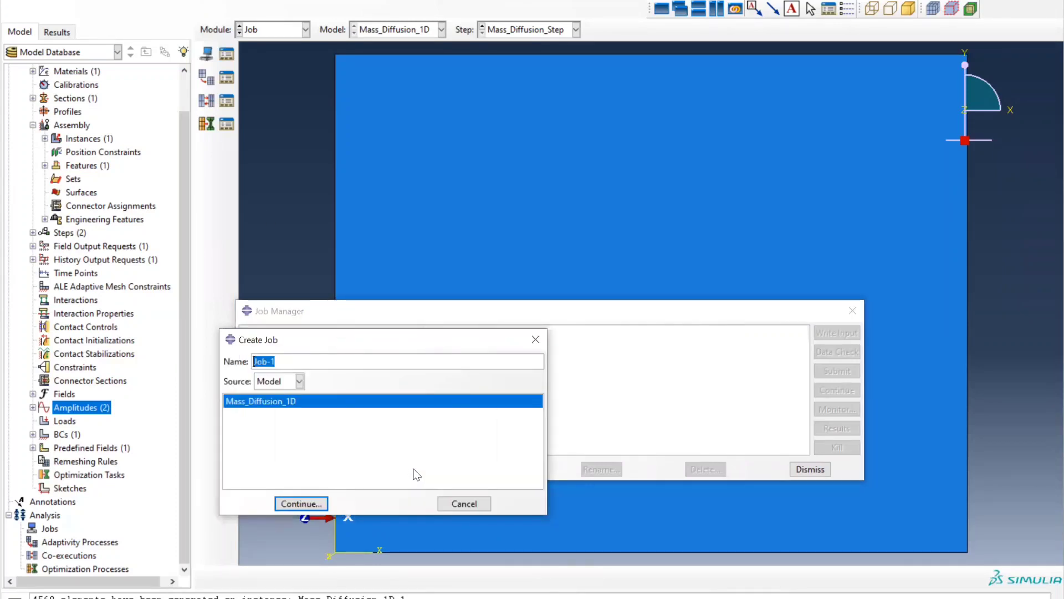
pyautogui.write('Mass_Diffusion_1D')
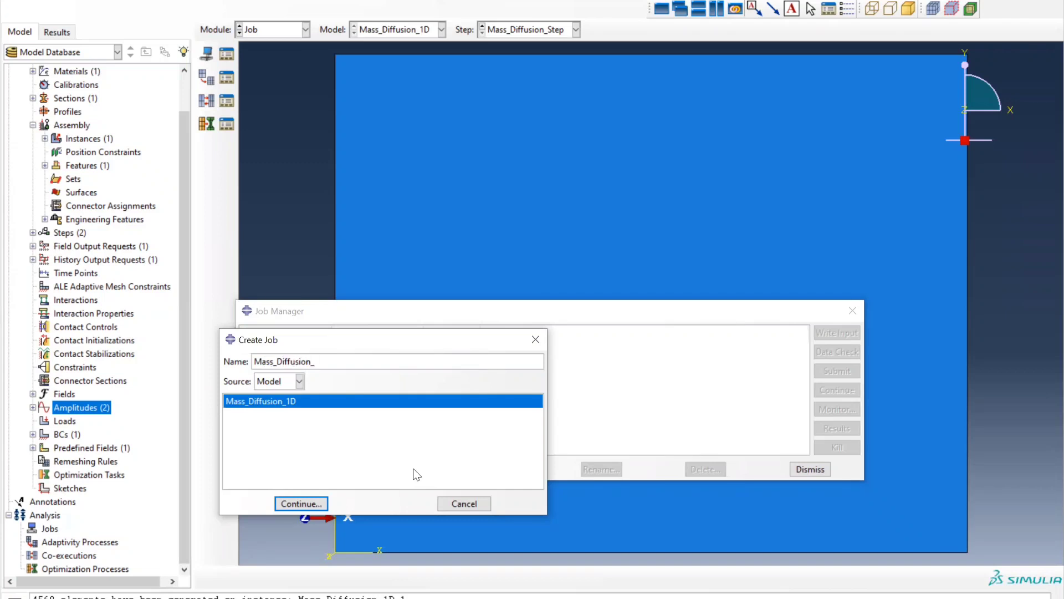
pyautogui.click(312, 504)
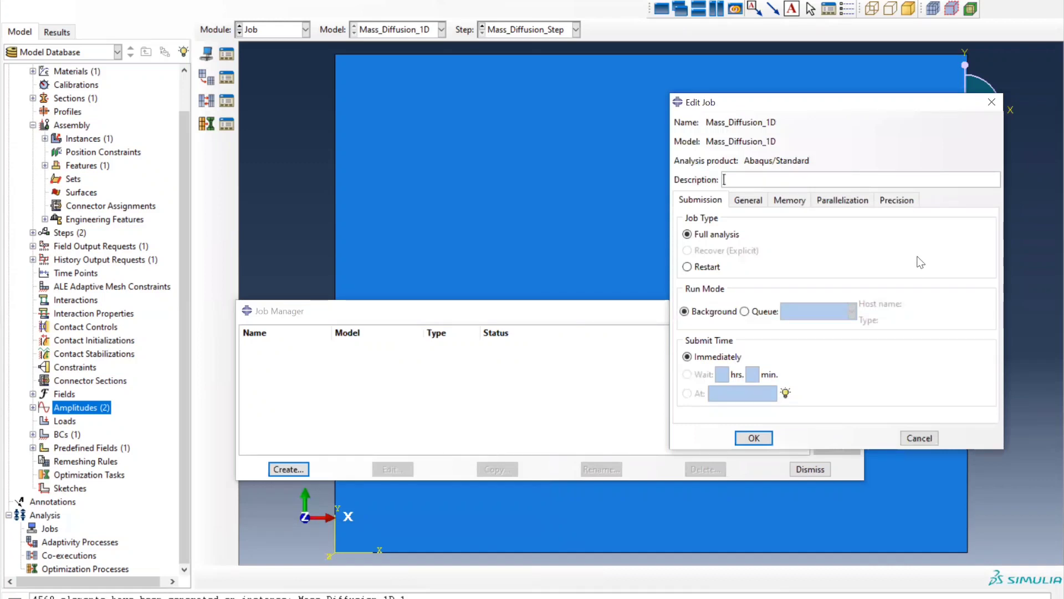
pyautogui.click(754, 437)
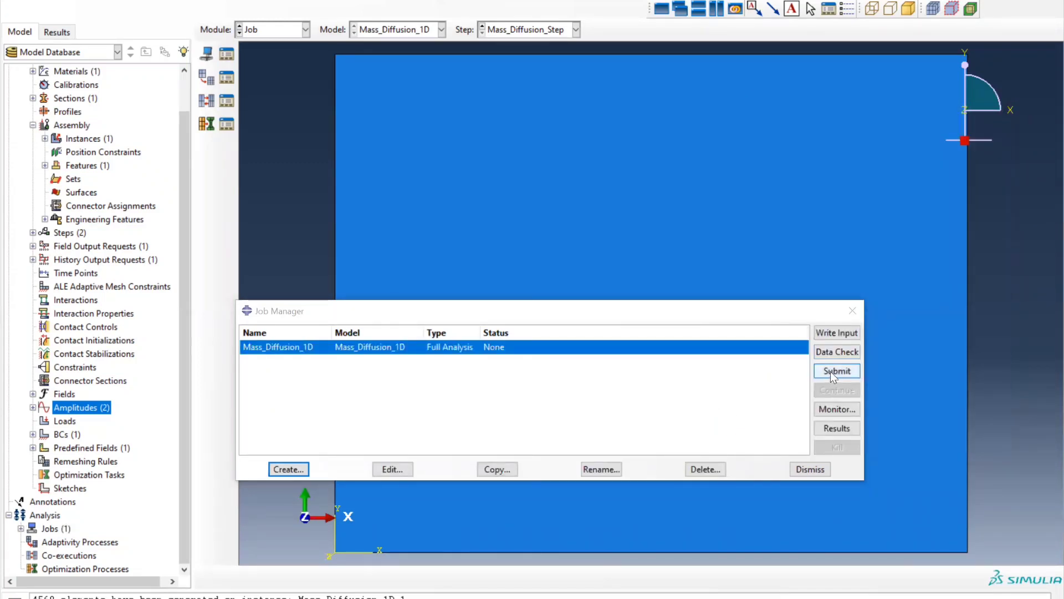
# Run a data check on the Mass_Diffusion_1D job and submit it for analysis
pyautogui.click(843, 352)
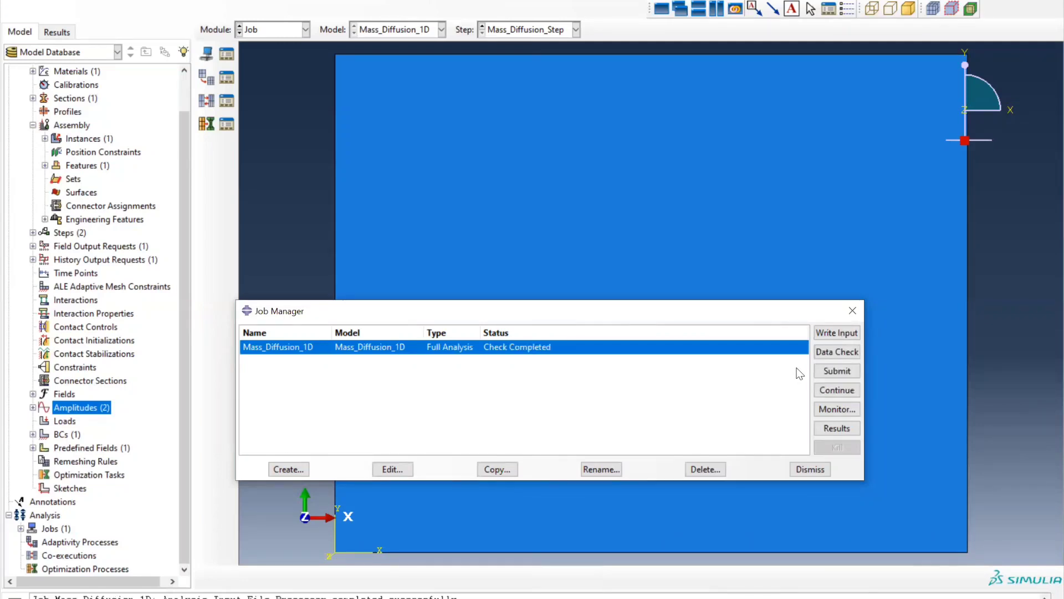
pyautogui.click(837, 371)
pyautogui.click(950, 398)
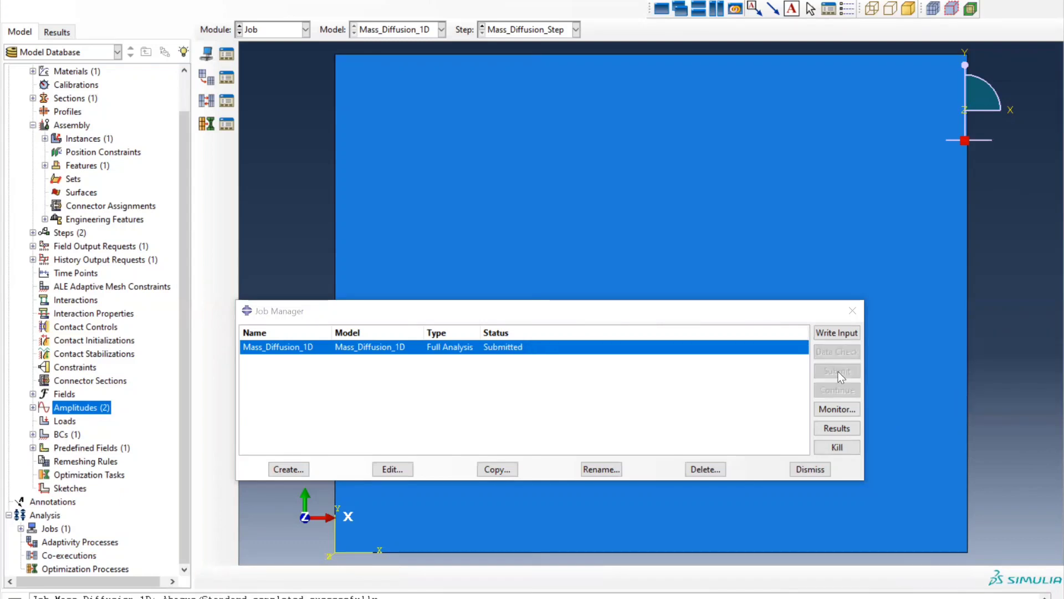
# Monitor the Mass_Diffusion_1D job in an enlarged monitor window and check its warnings and errors
pyautogui.click(838, 410)
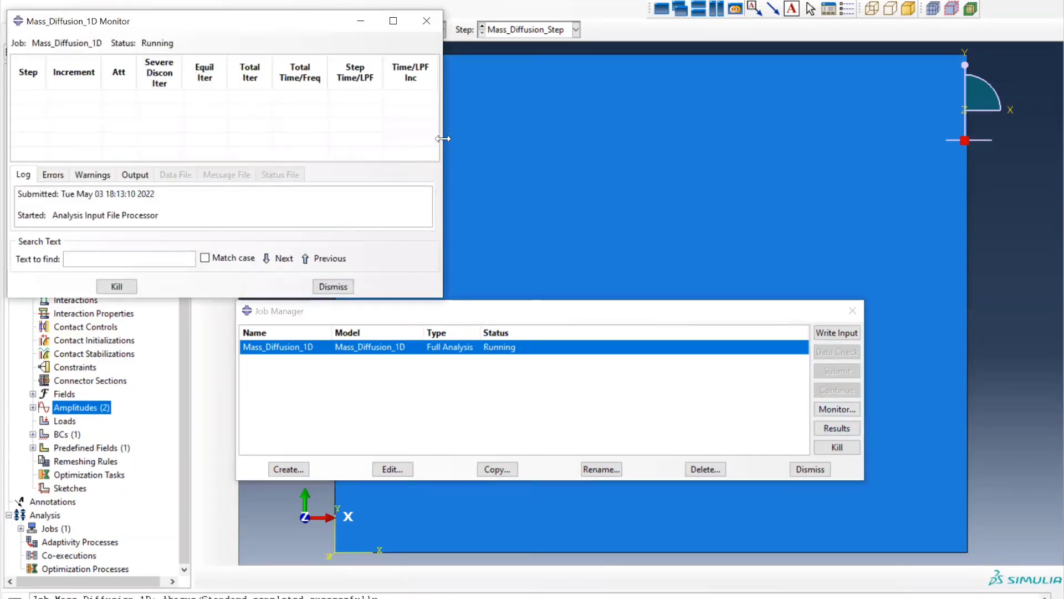
pyautogui.moveTo(443, 138); pyautogui.dragTo(609, 138)
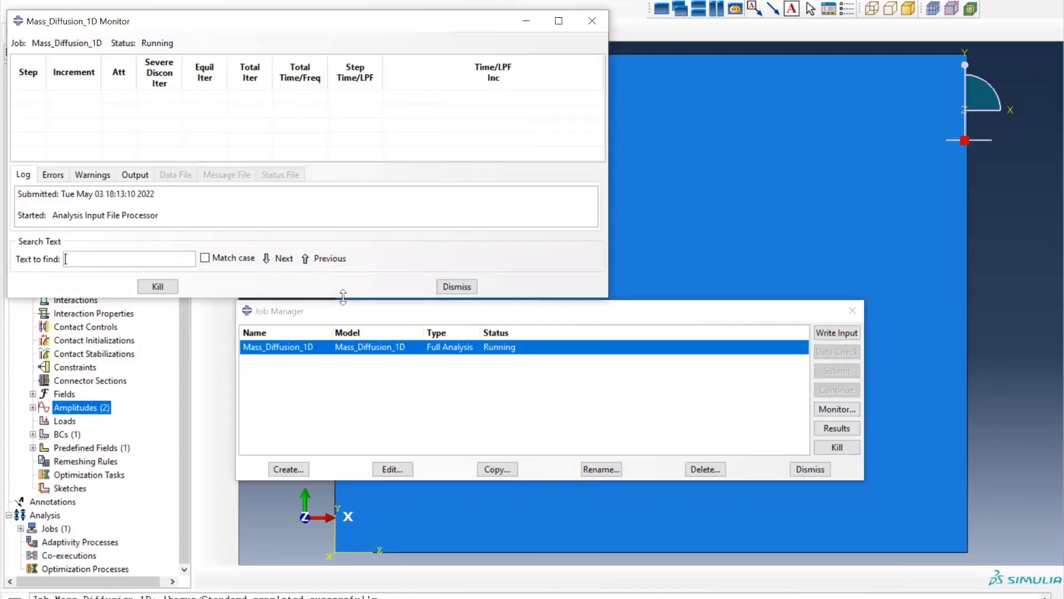
pyautogui.moveTo(343, 298); pyautogui.dragTo(320, 448)
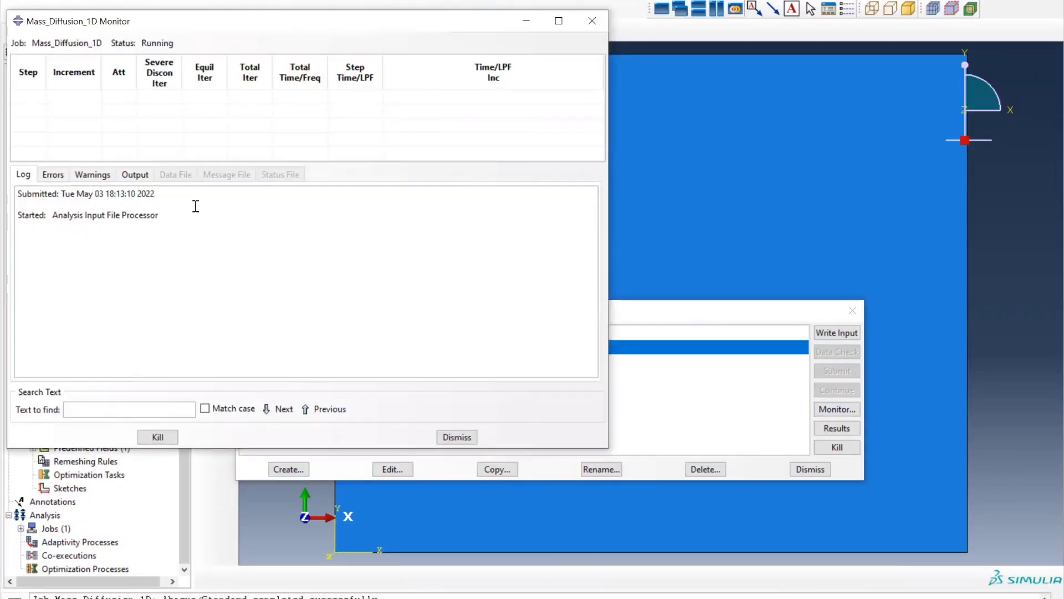
pyautogui.click(84, 176)
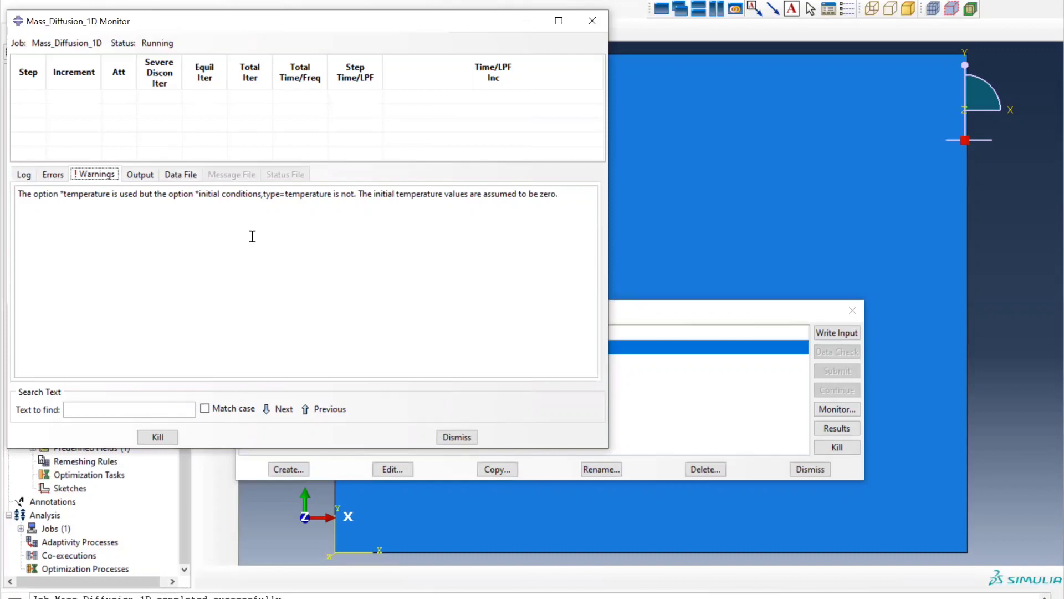
pyautogui.click(53, 177)
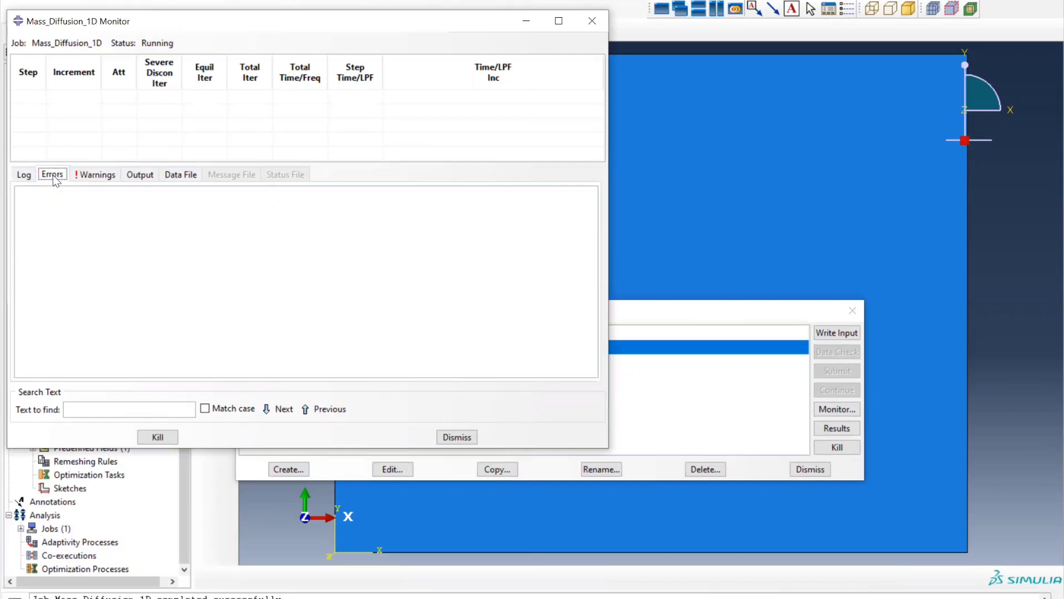
pyautogui.click(108, 180)
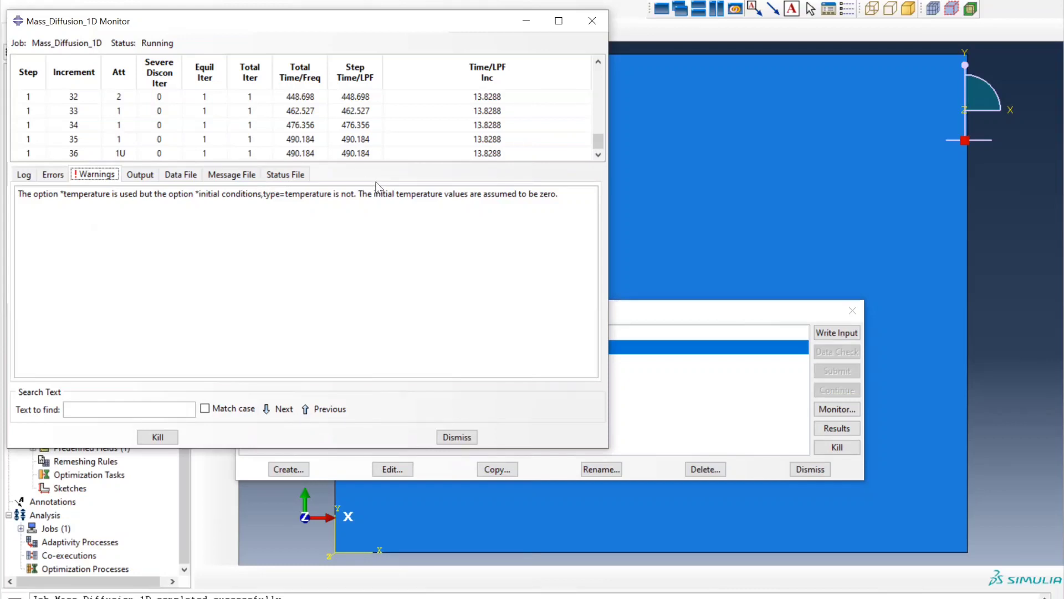
# Enlarge the monitor's increment table and examine the time increments from the first to the latest
pyautogui.moveTo(335, 160); pyautogui.dragTo(311, 336)
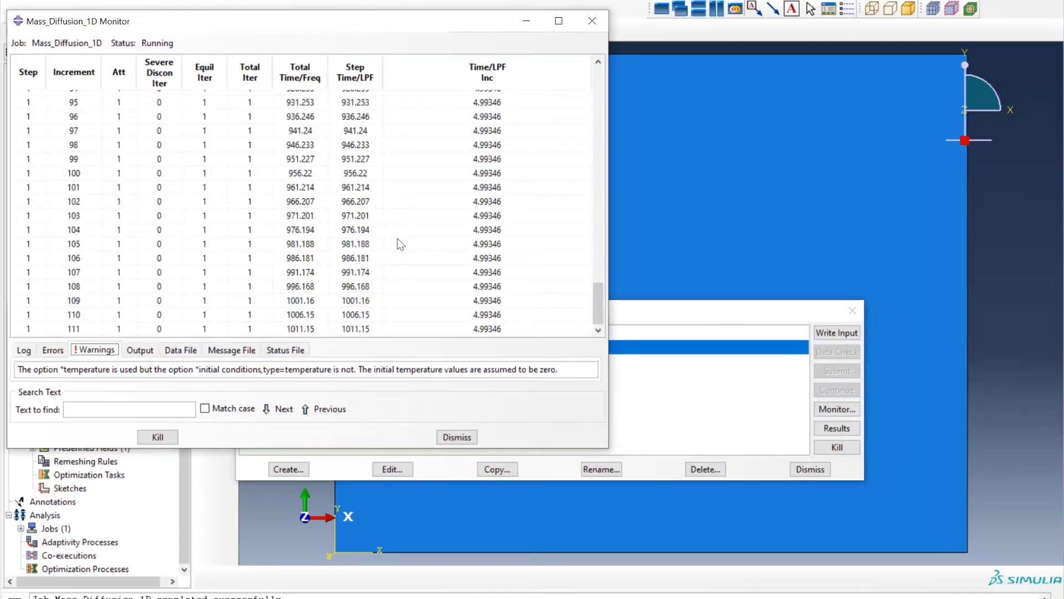
pyautogui.scroll(20, 400, 244)
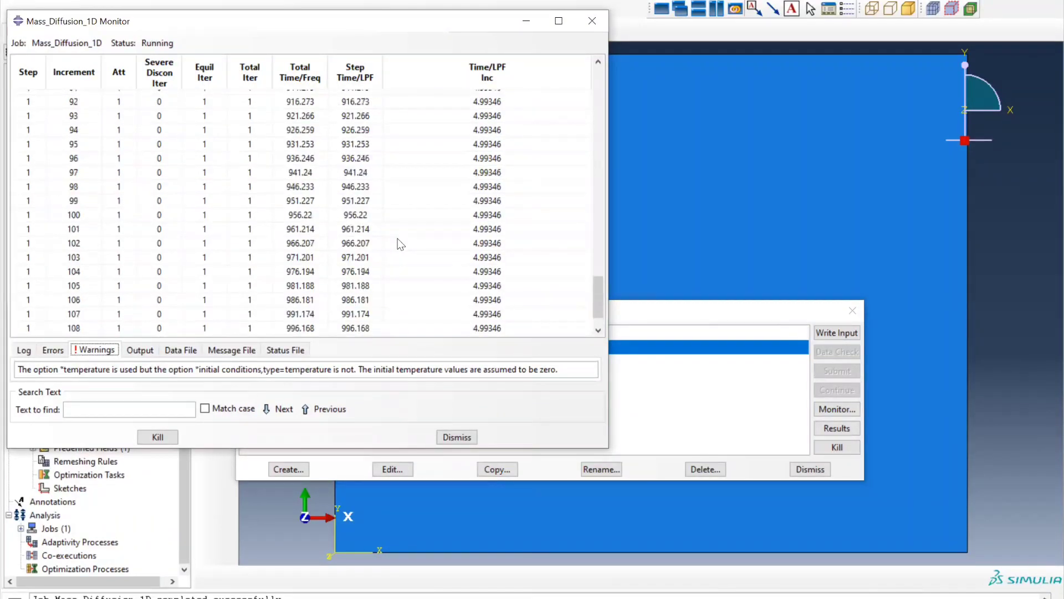
pyautogui.scroll(1, 400, 243)
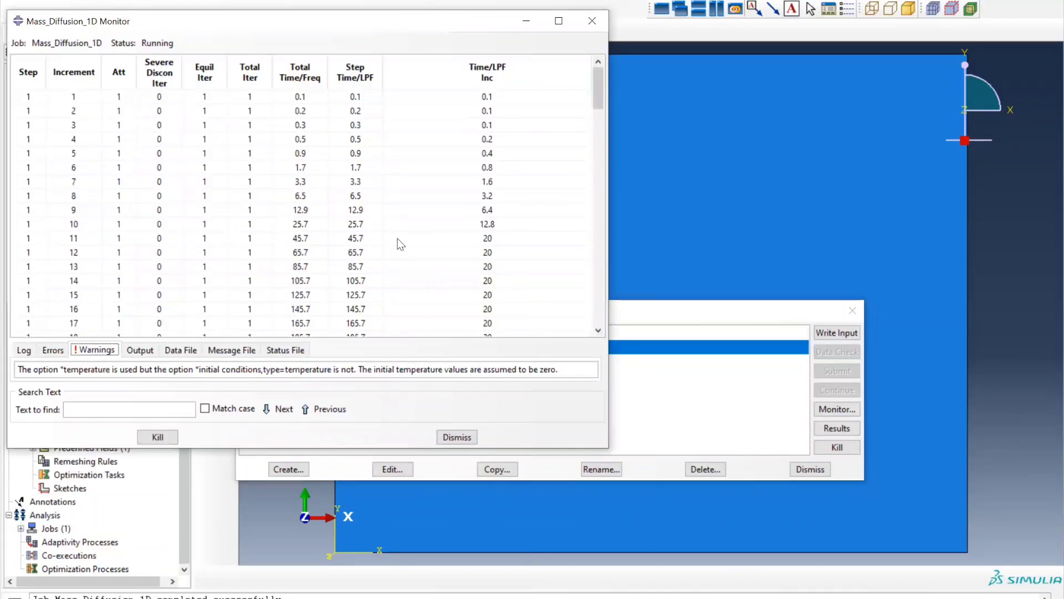
pyautogui.scroll(12, 400, 244)
pyautogui.scroll(20, 400, 244)
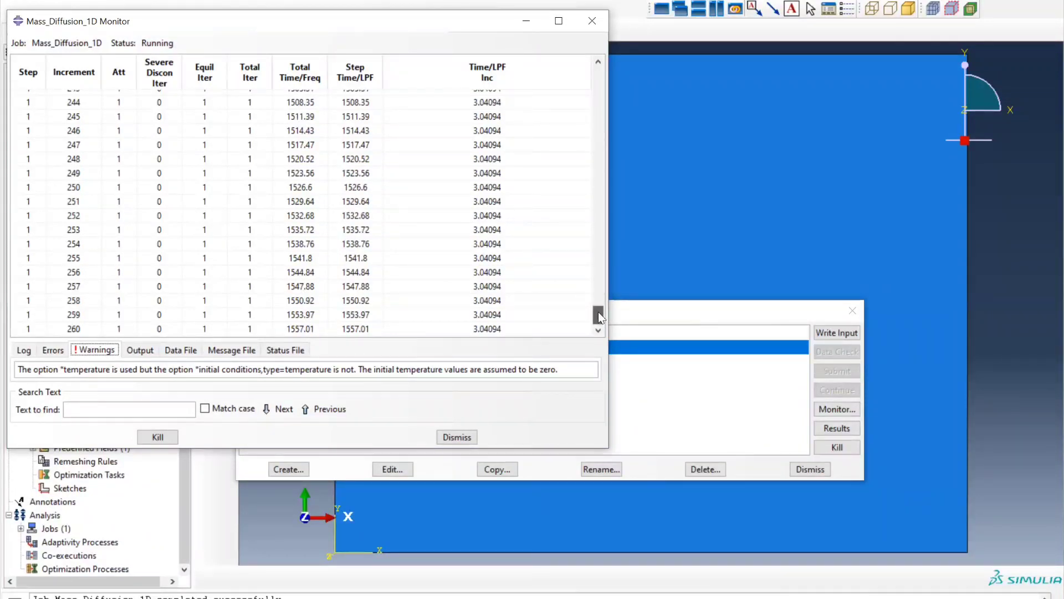
pyautogui.moveTo(598, 314); pyautogui.dragTo(589, 285)
pyautogui.moveTo(585, 285); pyautogui.dragTo(582, 325)
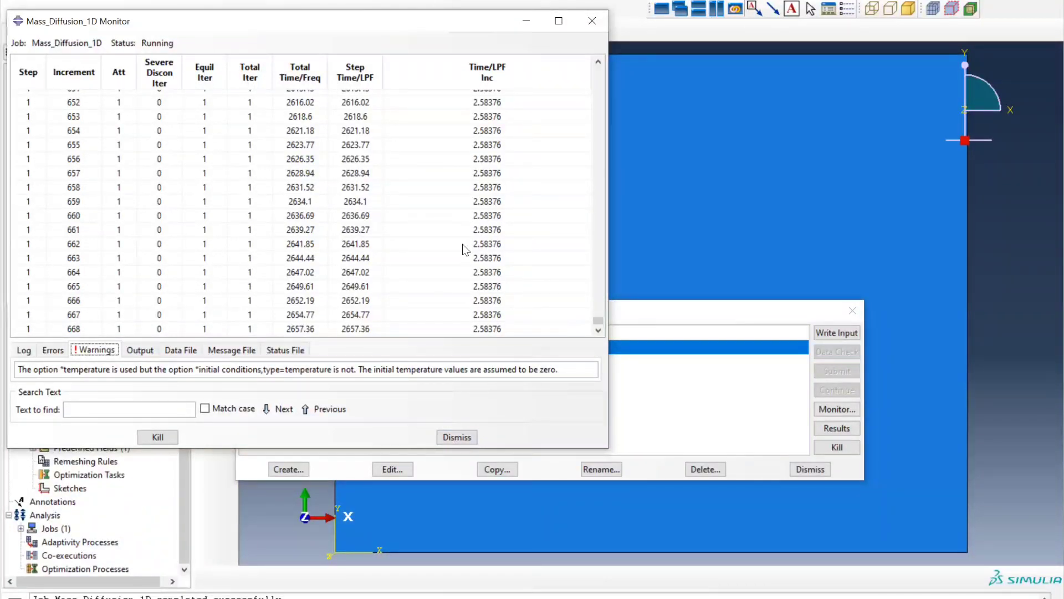
# Switch to the PowerPoint slide show and compare the 1D diffusion problem slide with the coating problem slide
pyautogui.hotkey('alt', 'Tab')
pyautogui.hotkey('alt', 'Tab')
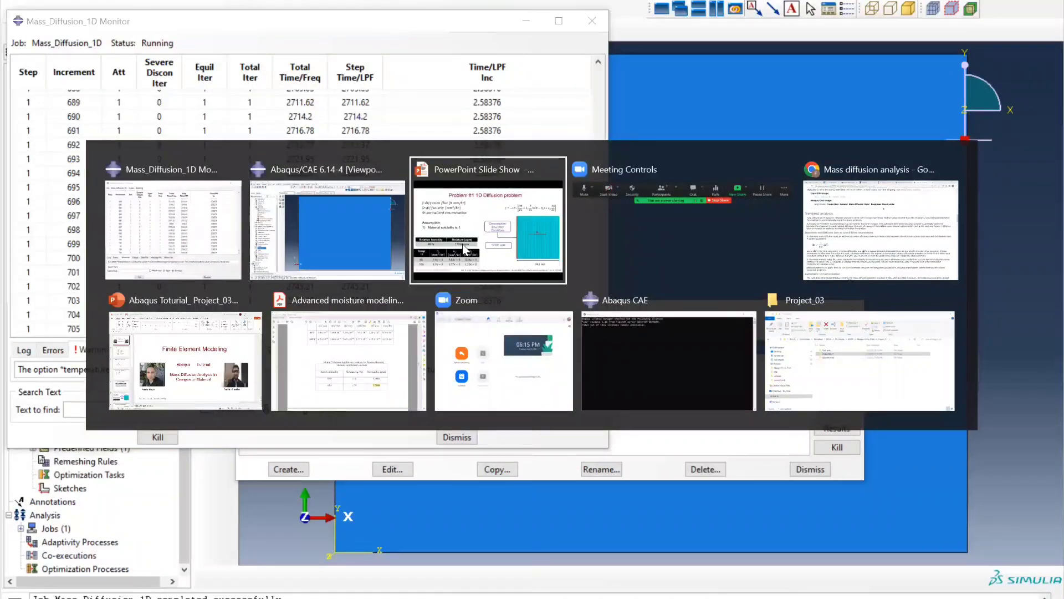
pyautogui.press('Right')
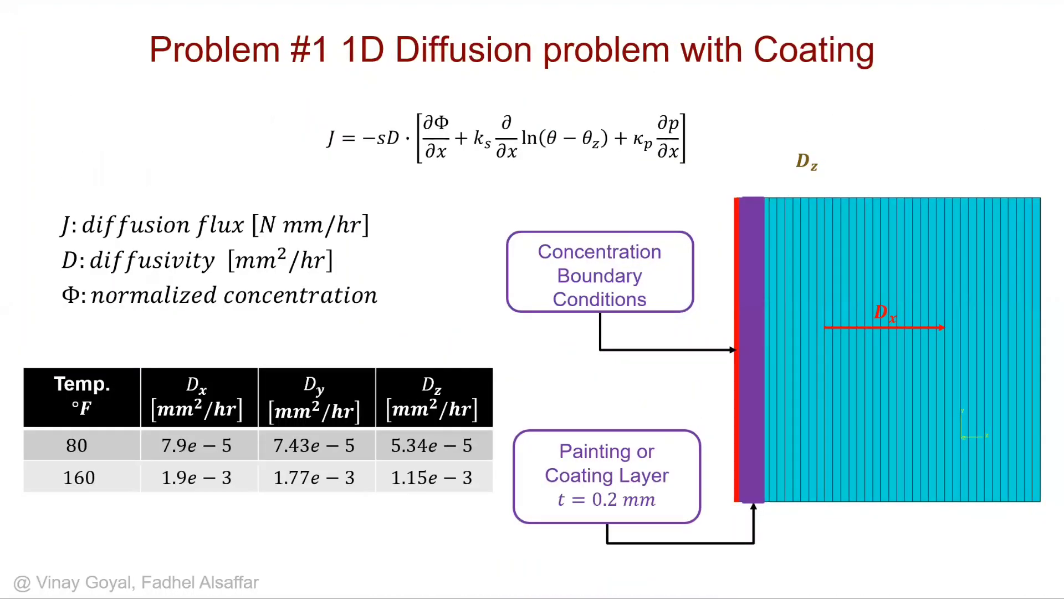
pyautogui.press('Left')
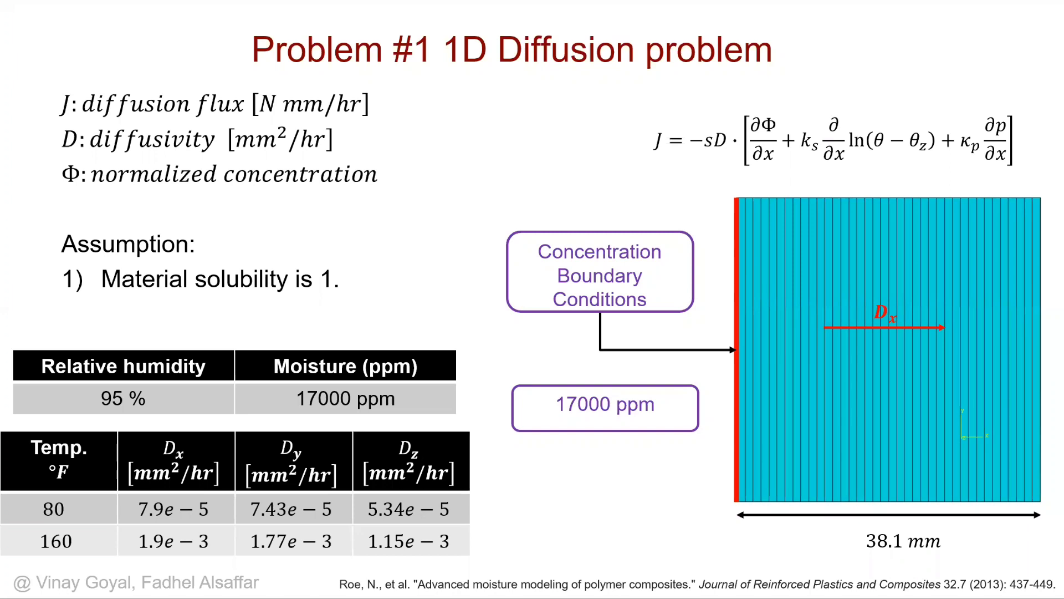
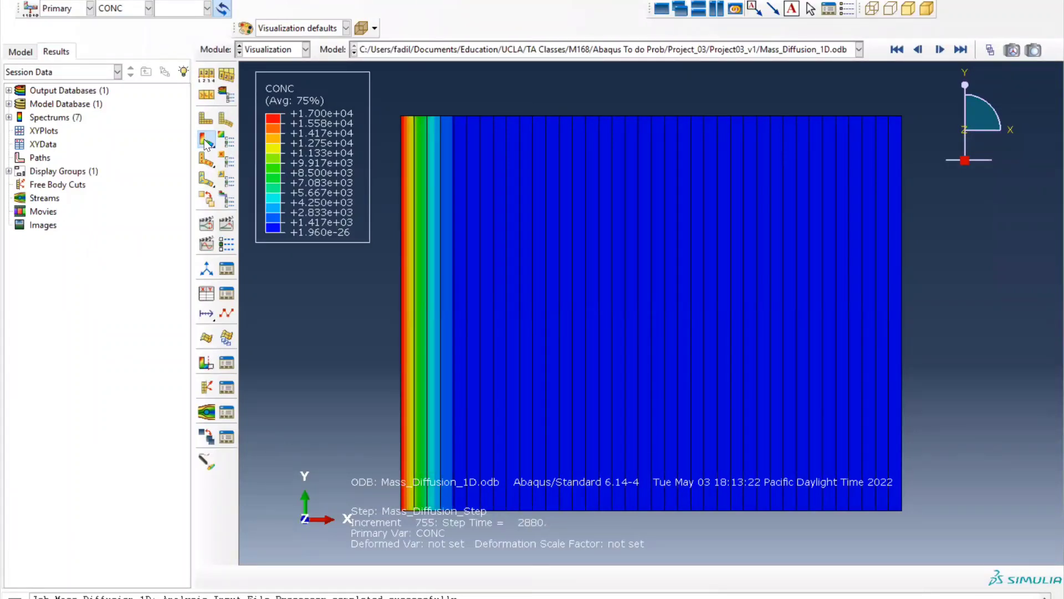
# Display the CONC contour plot and set the legend's font size to 12 points
pyautogui.click(207, 141)
pyautogui.click(93, 0)
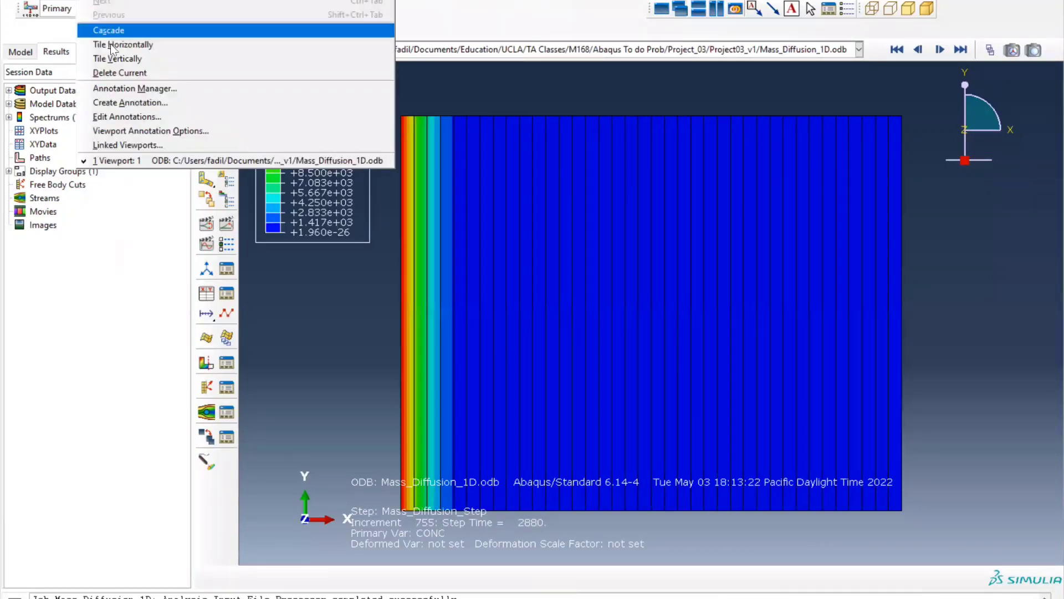
pyautogui.click(131, 132)
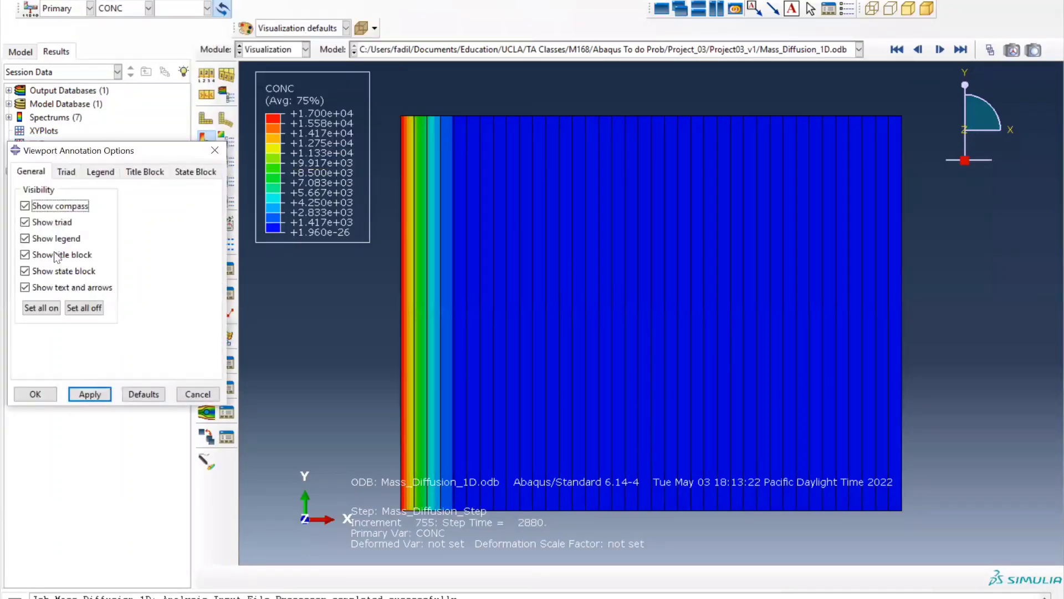
pyautogui.click(98, 170)
pyautogui.click(164, 257)
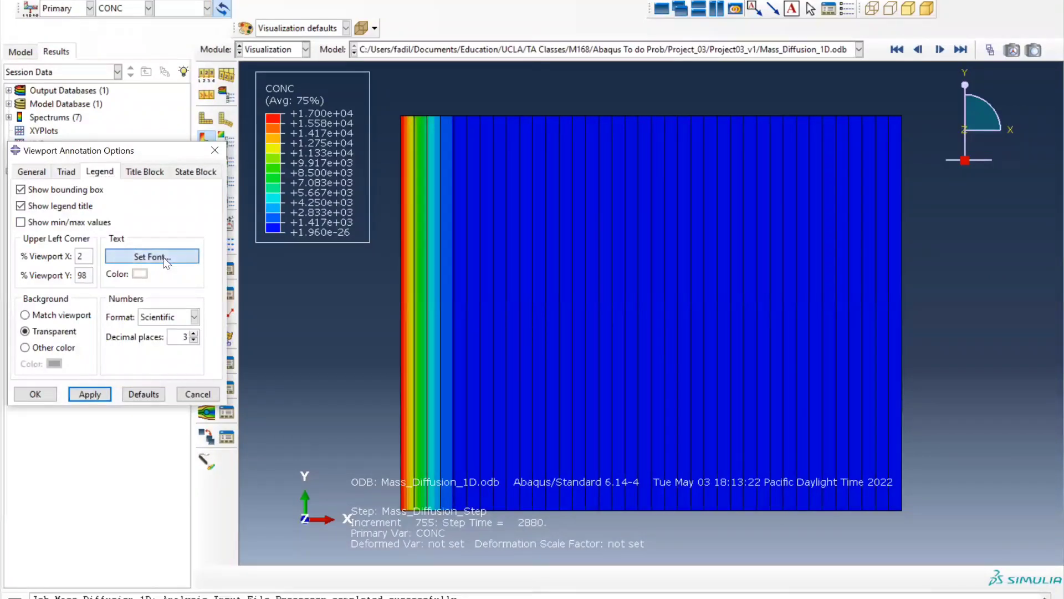
pyautogui.click(482, 226)
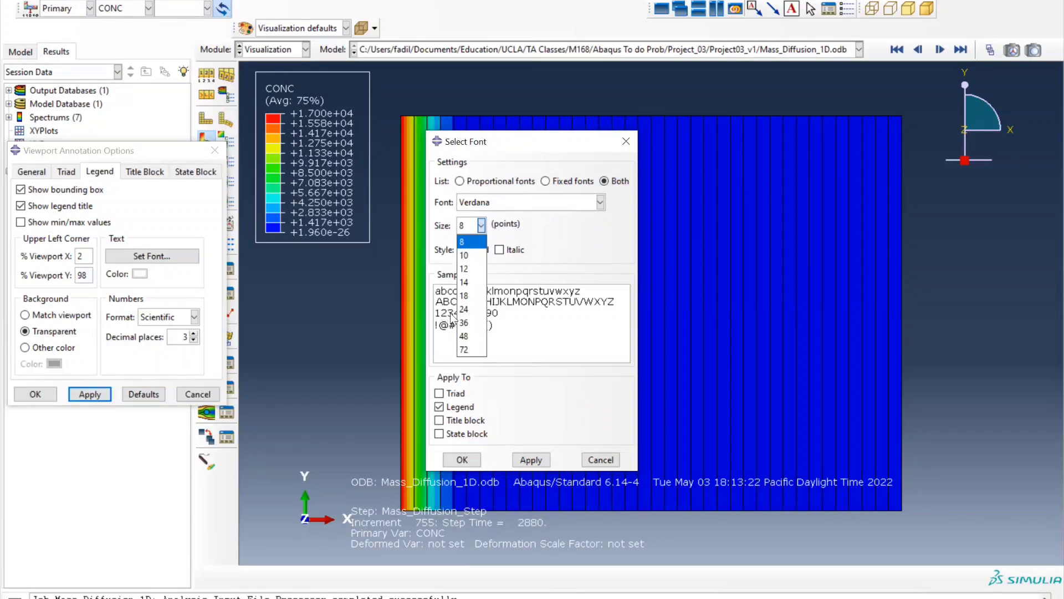
pyautogui.click(464, 269)
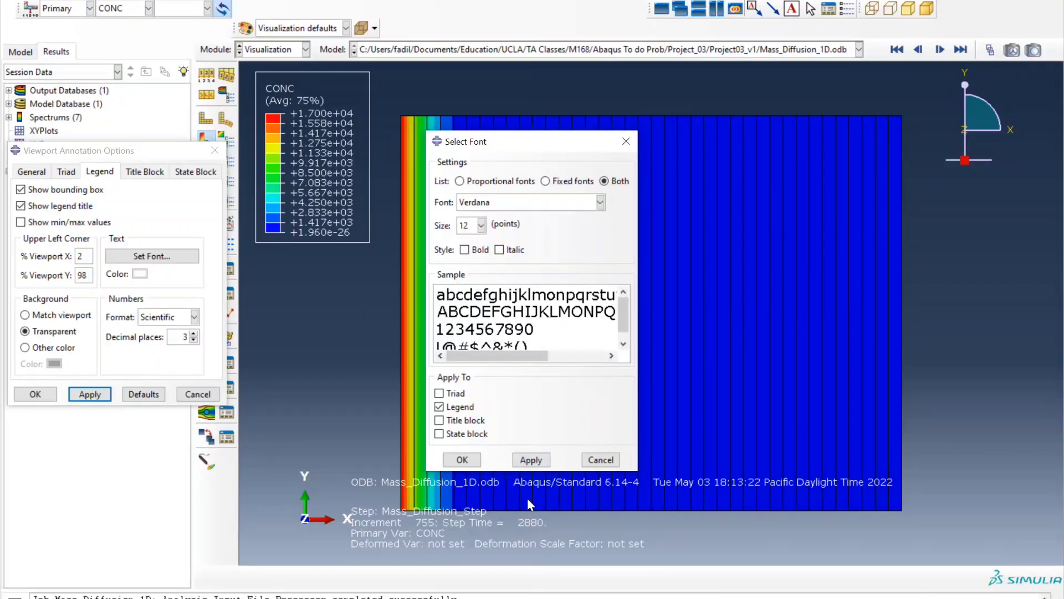
pyautogui.click(535, 458)
pyautogui.click(463, 459)
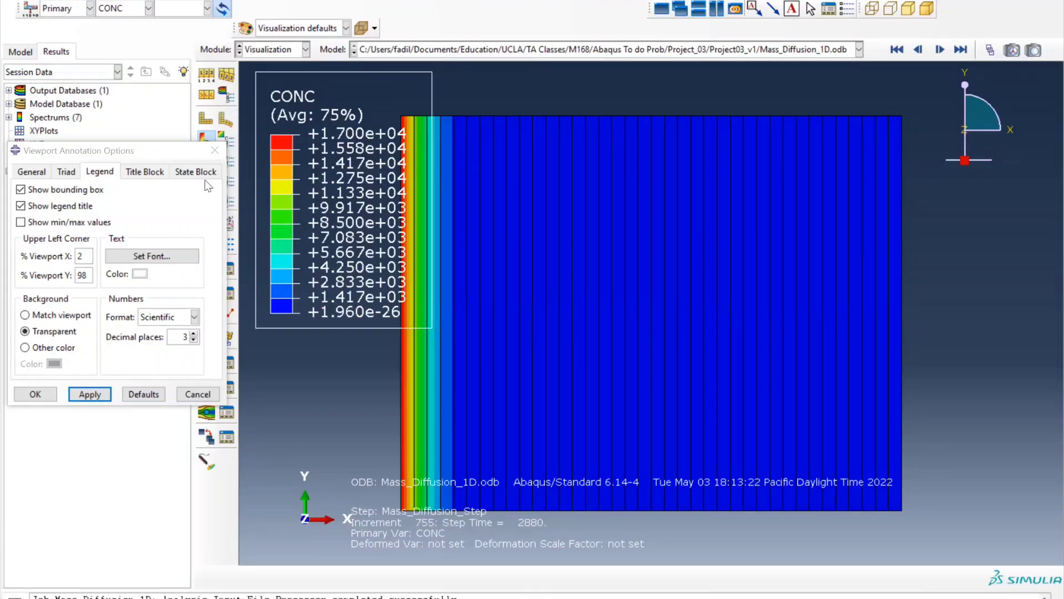
# Hide the bounding box around the contour legend and accept the viewport annotation options
pyautogui.click(67, 172)
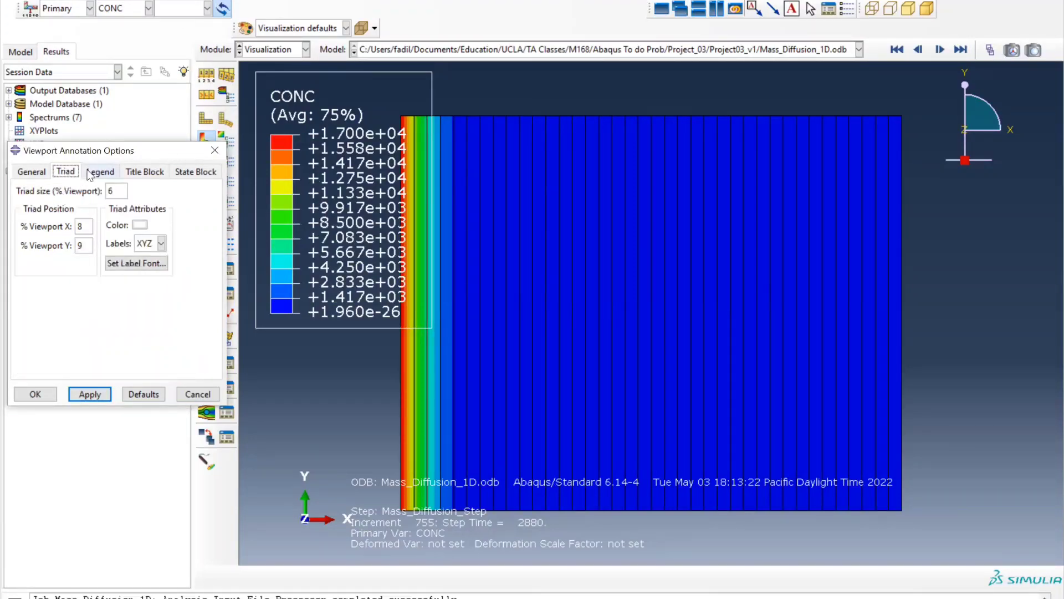
pyautogui.click(90, 172)
pyautogui.click(40, 190)
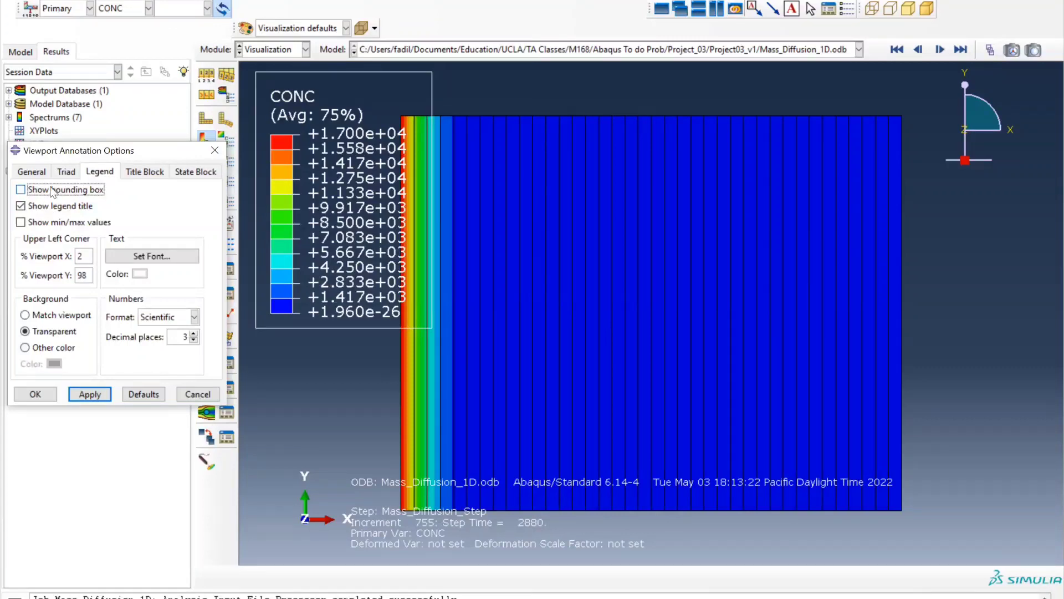
pyautogui.click(90, 393)
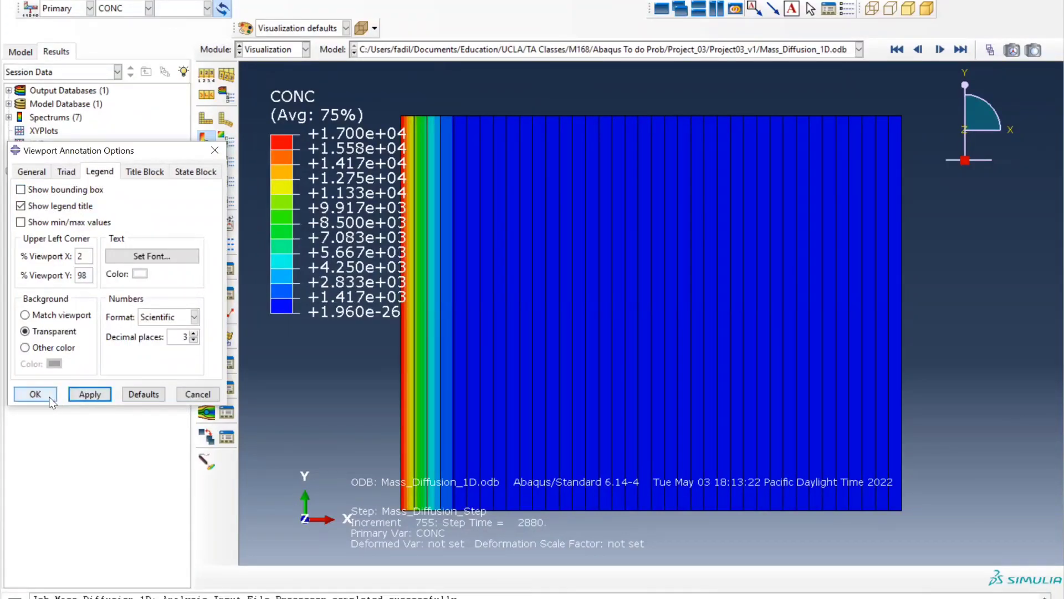
pyautogui.click(39, 394)
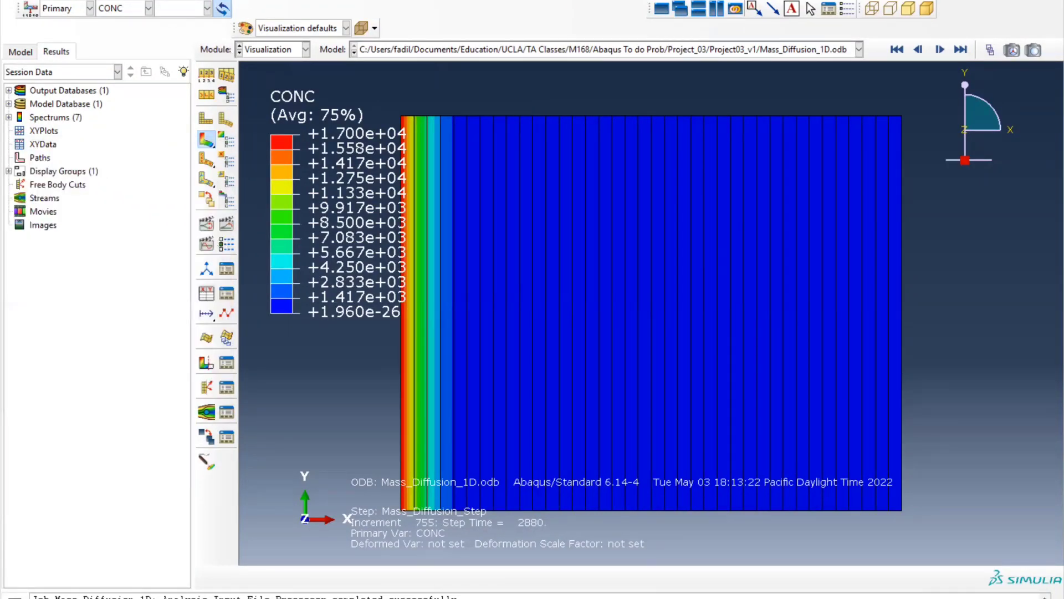
# Pan the model clear of the legend and animate the concentration contours over the step's time history
pyautogui.click(288, 2)
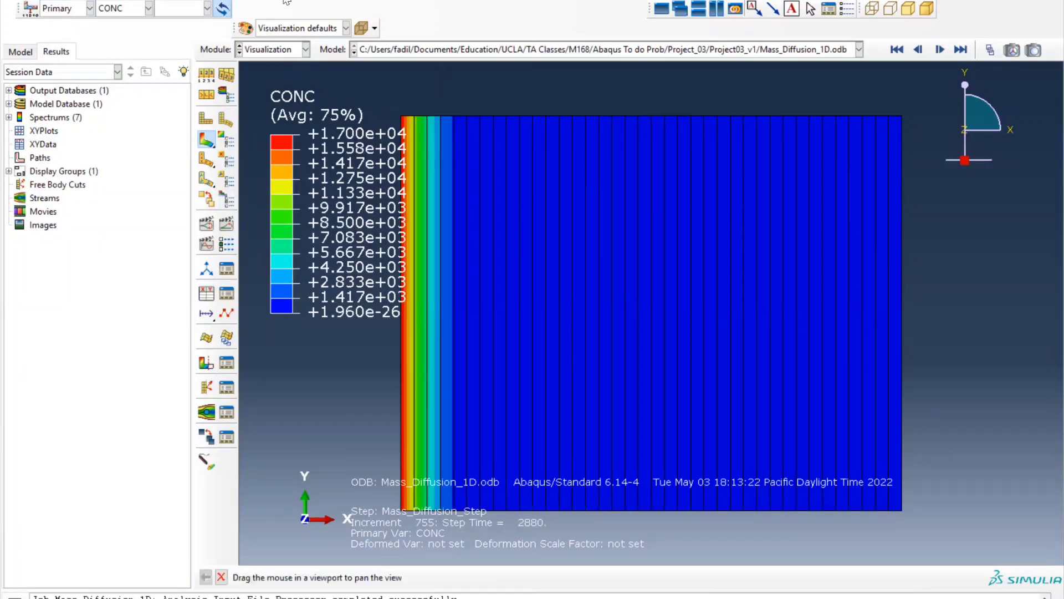
pyautogui.moveTo(495, 221); pyautogui.dragTo(525, 186)
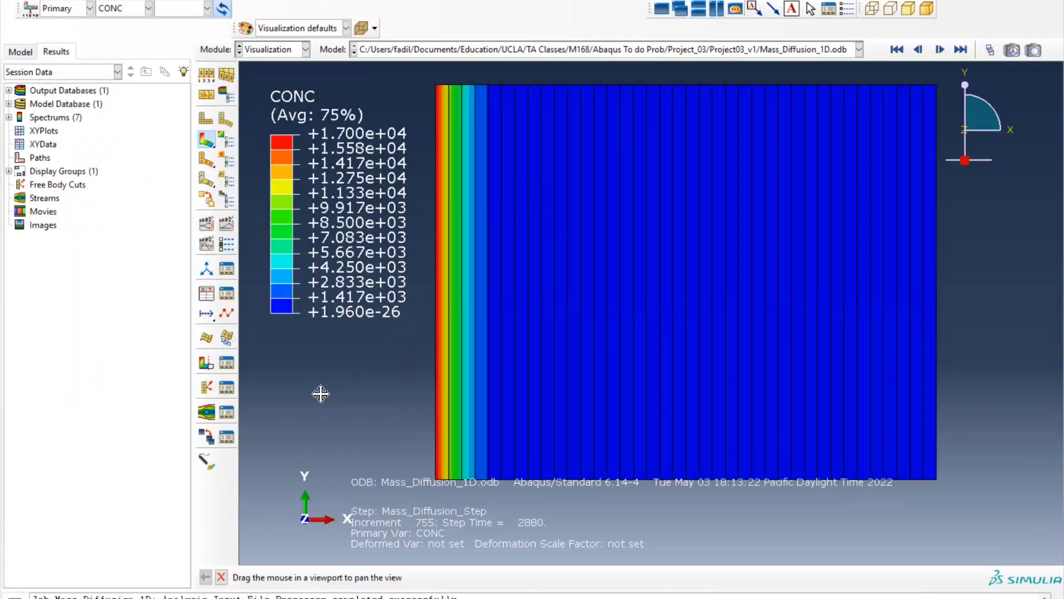
pyautogui.click(229, 224)
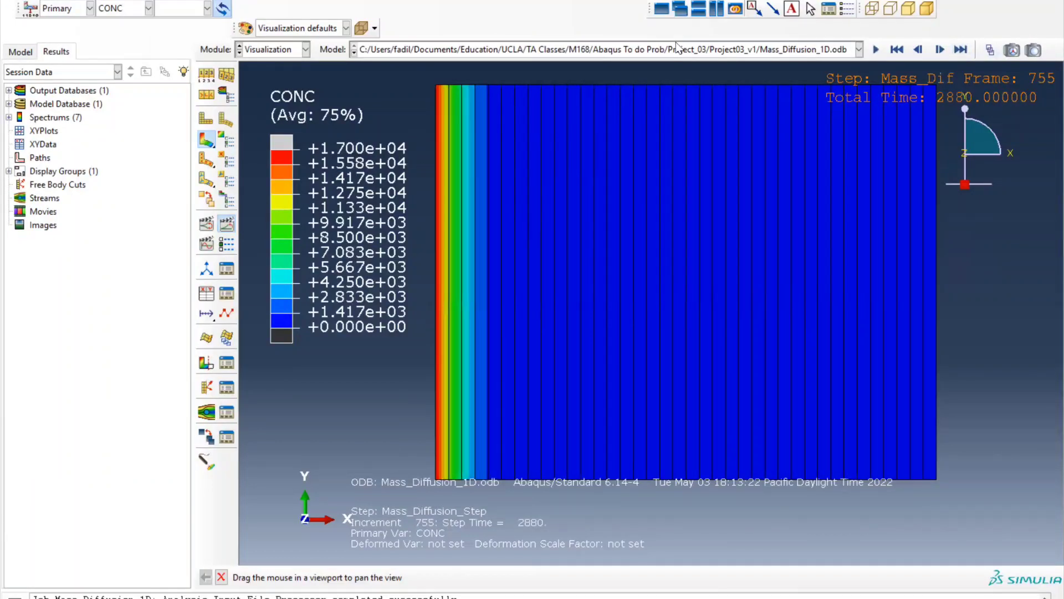
# Create a node list path named Path_1D
pyautogui.click(343, 0)
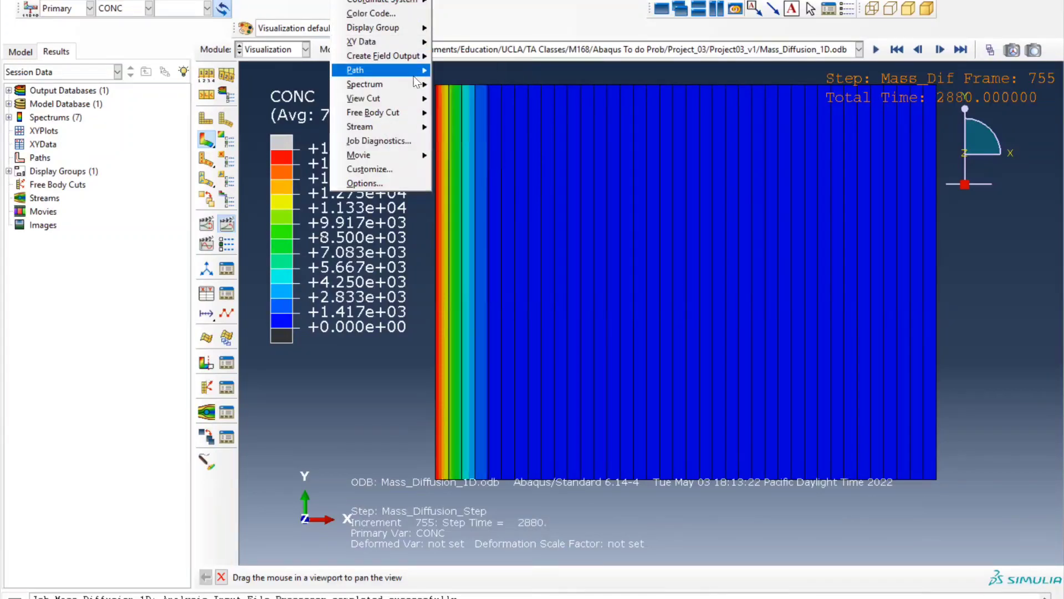
pyautogui.moveTo(394, 75)
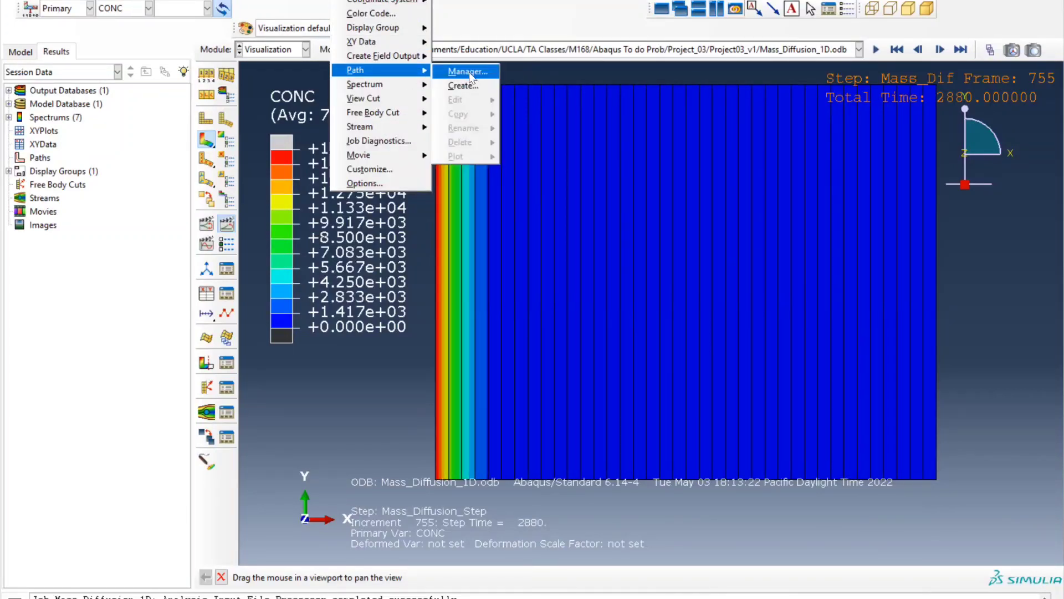
pyautogui.click(458, 84)
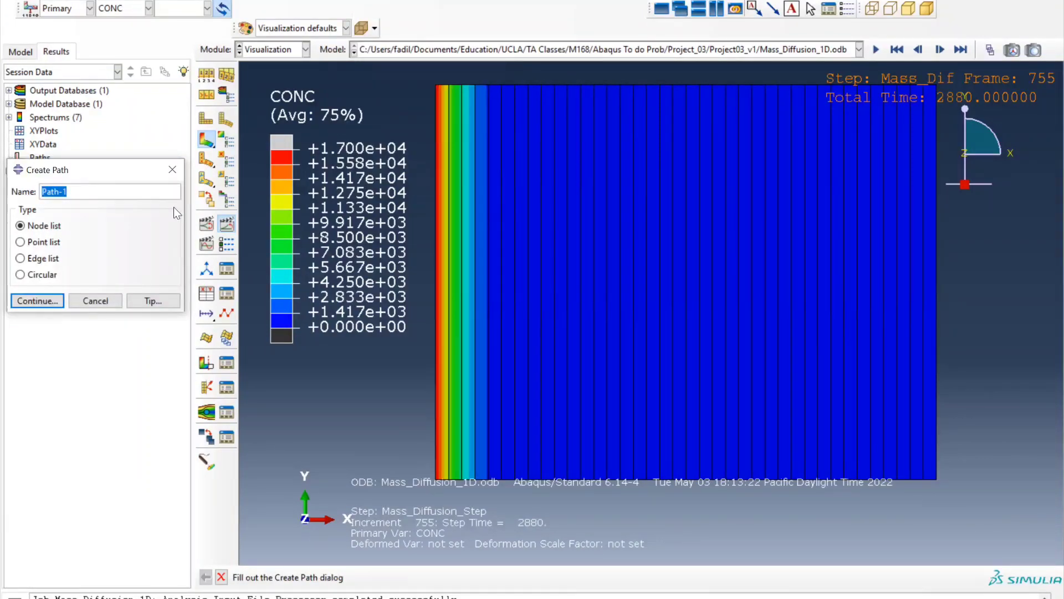
pyautogui.write('Path_1D')
pyautogui.click(36, 301)
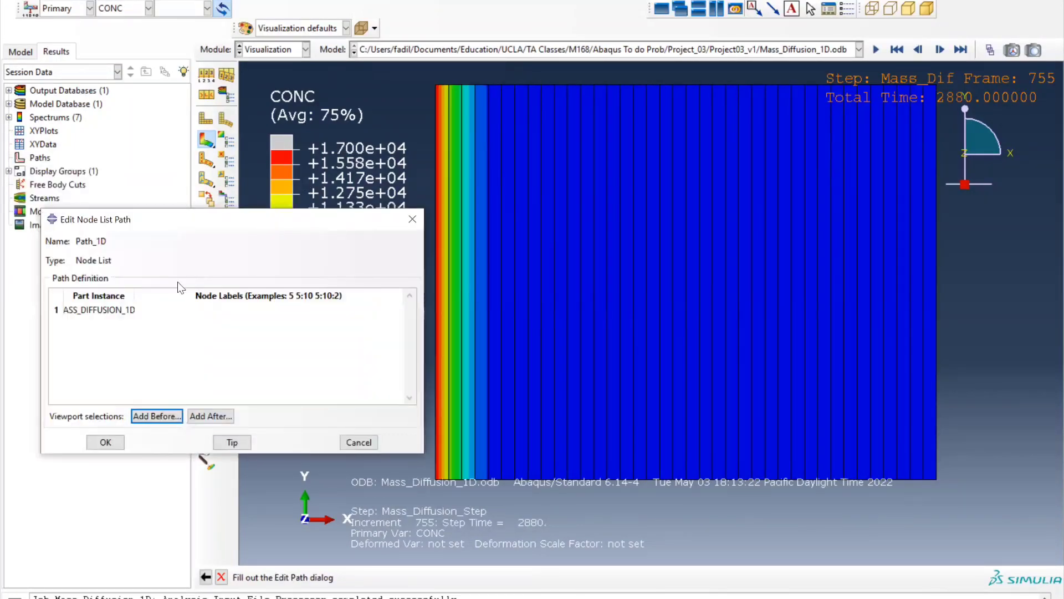
# Add consecutive nodes 40 to 52 to Path_1D along the model's upper edge, starting at the high-concentration corner
pyautogui.click(157, 416)
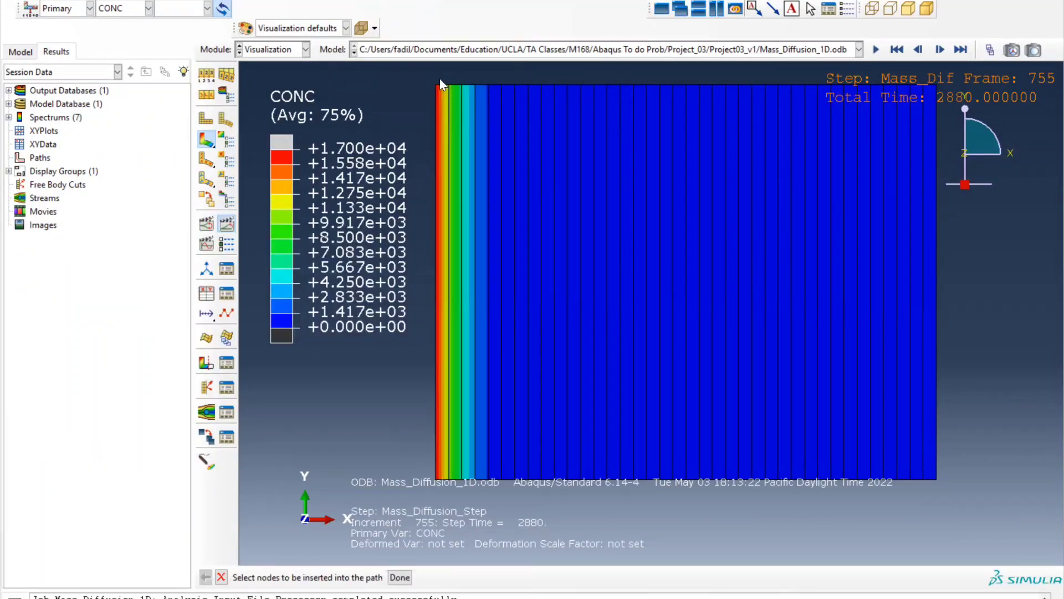
pyautogui.scroll(-5, 440, 79)
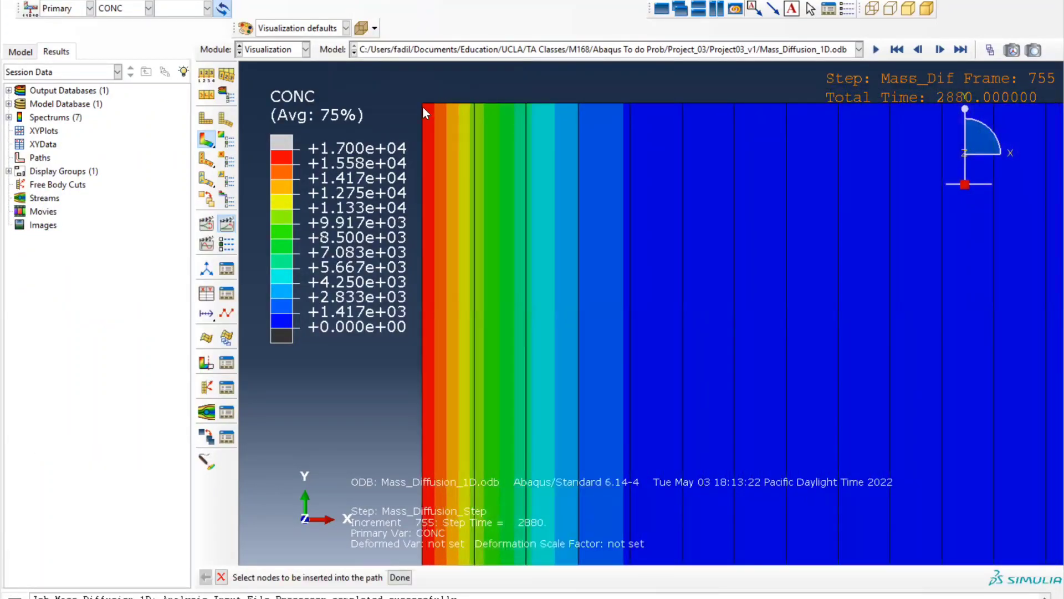
pyautogui.click(421, 103)
pyautogui.click(473, 104)
pyautogui.click(526, 103)
pyautogui.click(578, 104)
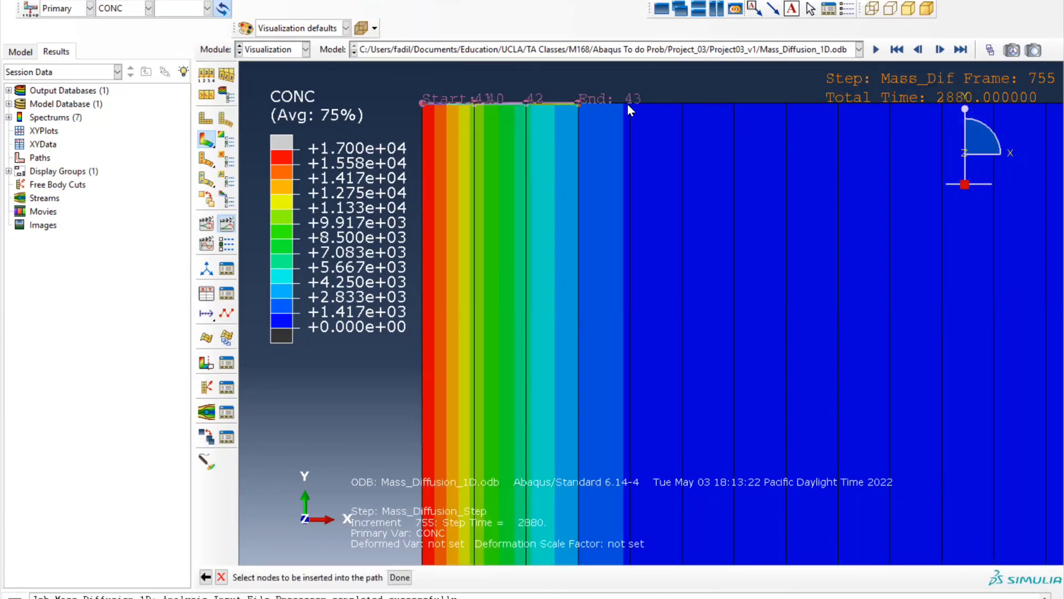
pyautogui.click(629, 103)
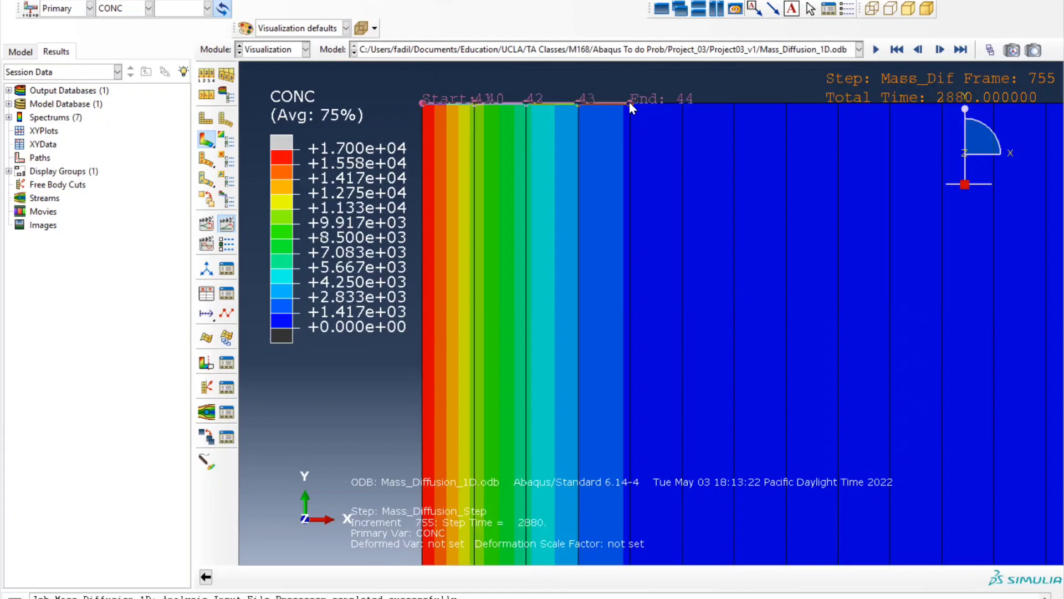
pyautogui.click(683, 103)
pyautogui.click(735, 102)
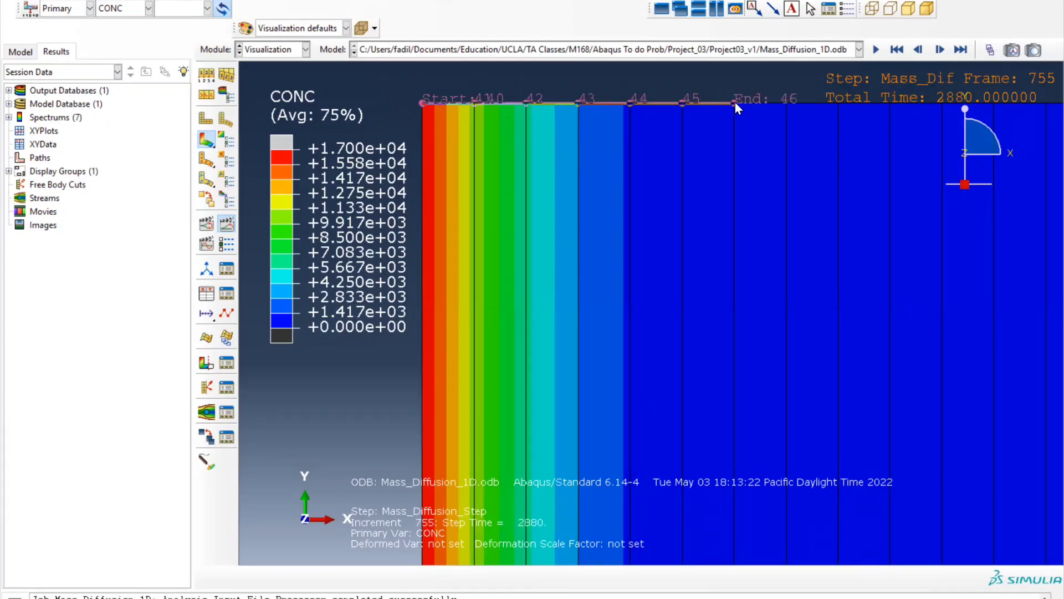
pyautogui.click(788, 102)
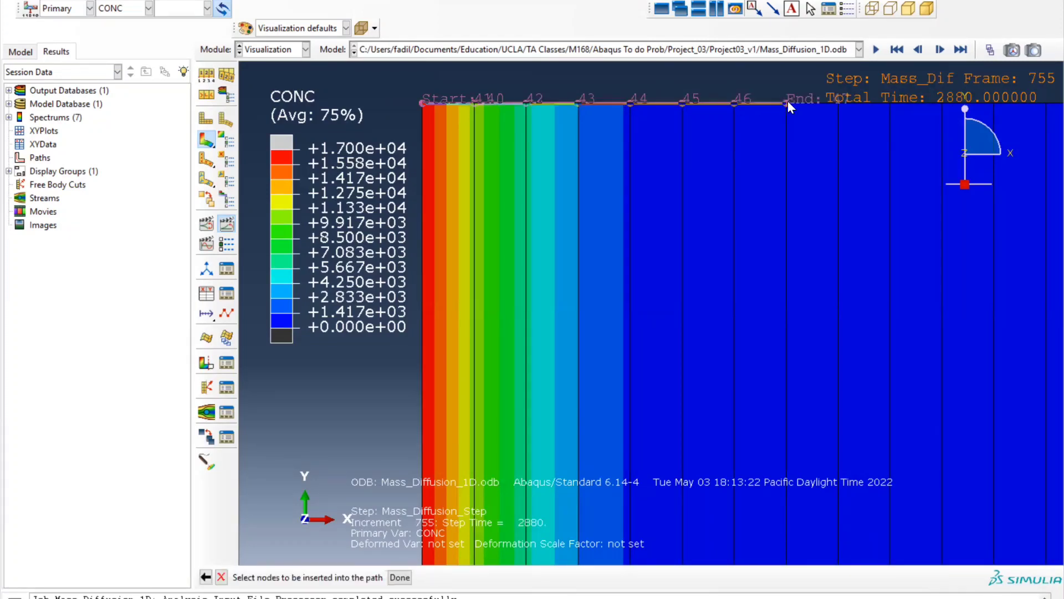
pyautogui.click(839, 103)
pyautogui.click(890, 103)
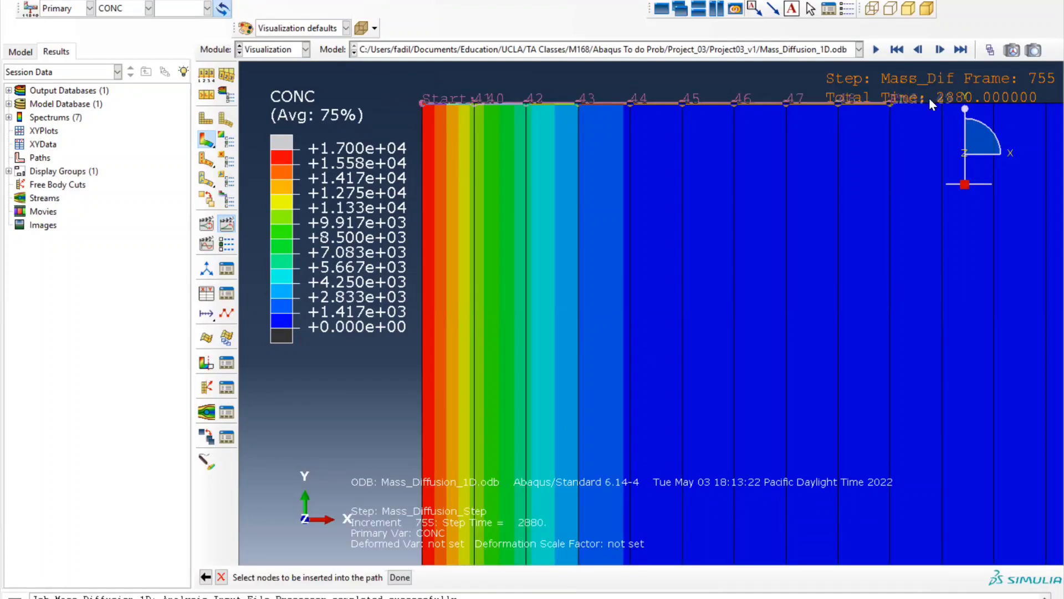
pyautogui.click(943, 103)
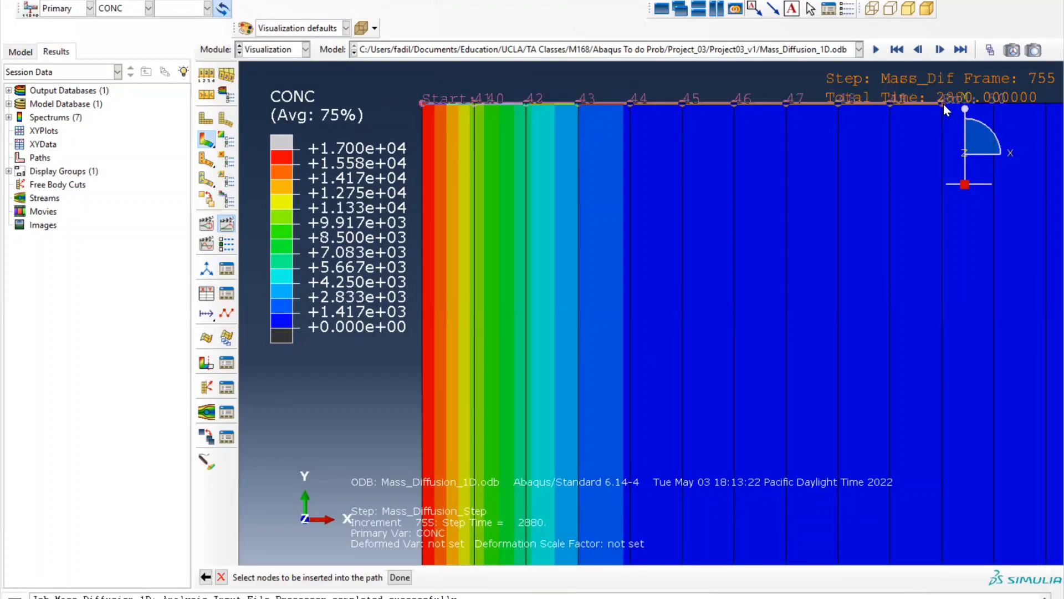
pyautogui.click(992, 103)
pyautogui.click(1042, 103)
# Extend the path along the upper edge with consecutive nodes 53 to 56
pyautogui.scroll(-5, 574, 108)
pyautogui.scroll(3, 633, 113)
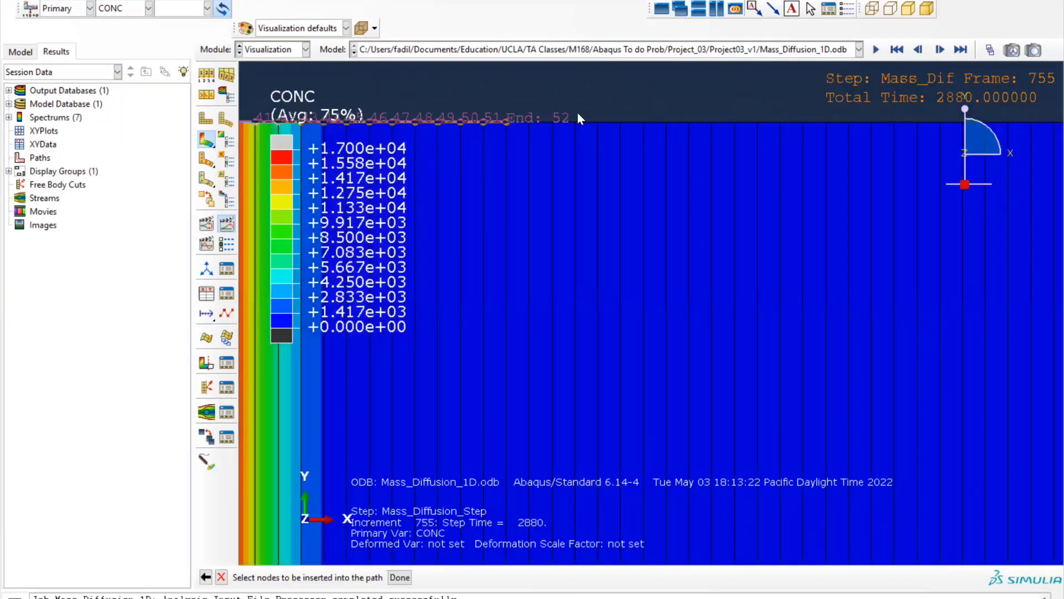
pyautogui.click(528, 122)
pyautogui.click(551, 122)
pyautogui.click(575, 122)
pyautogui.click(597, 122)
# Add the more widely spaced nodes 65, 71, 76 and corner node 78, and finish Path_1D
pyautogui.click(804, 121)
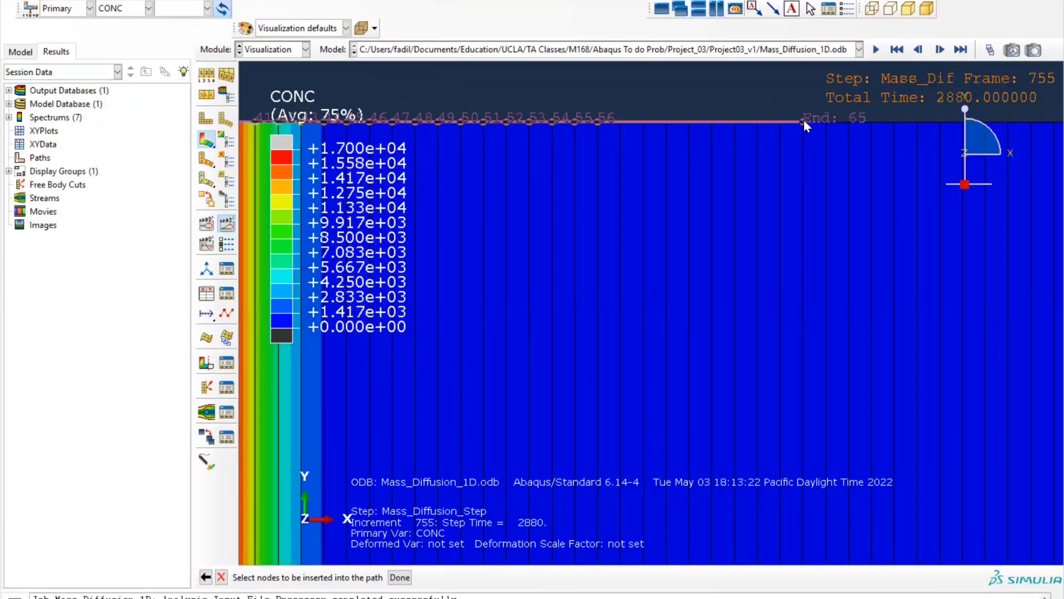
pyautogui.click(939, 121)
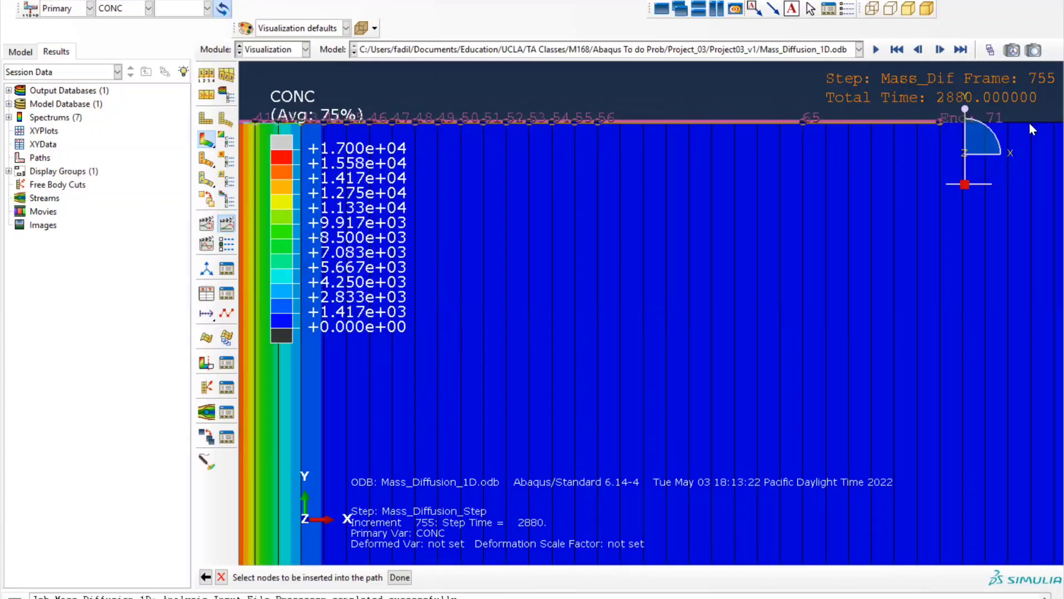
pyautogui.click(1043, 123)
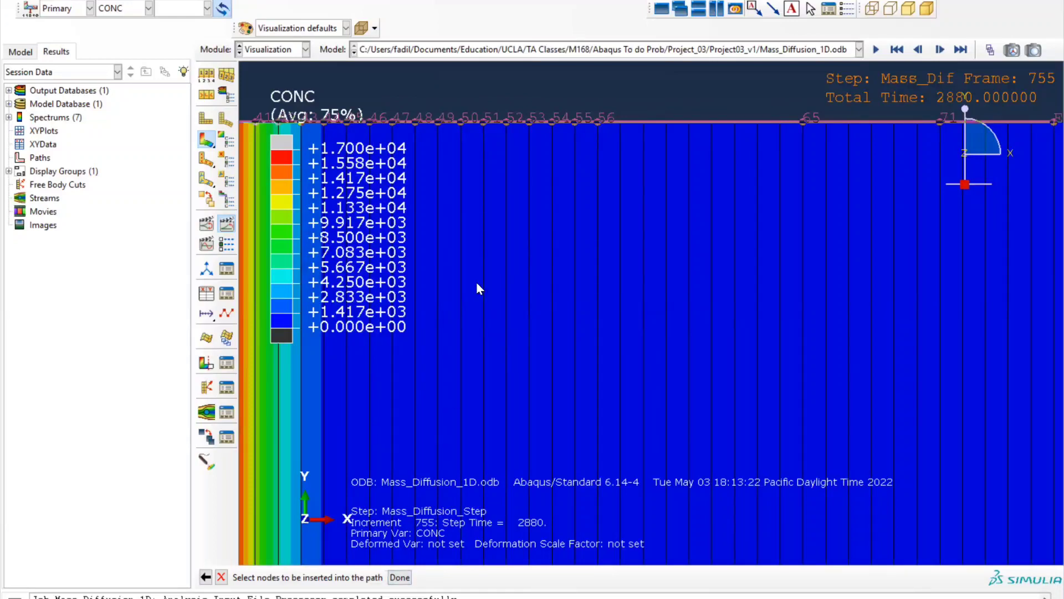
pyautogui.press('F6')
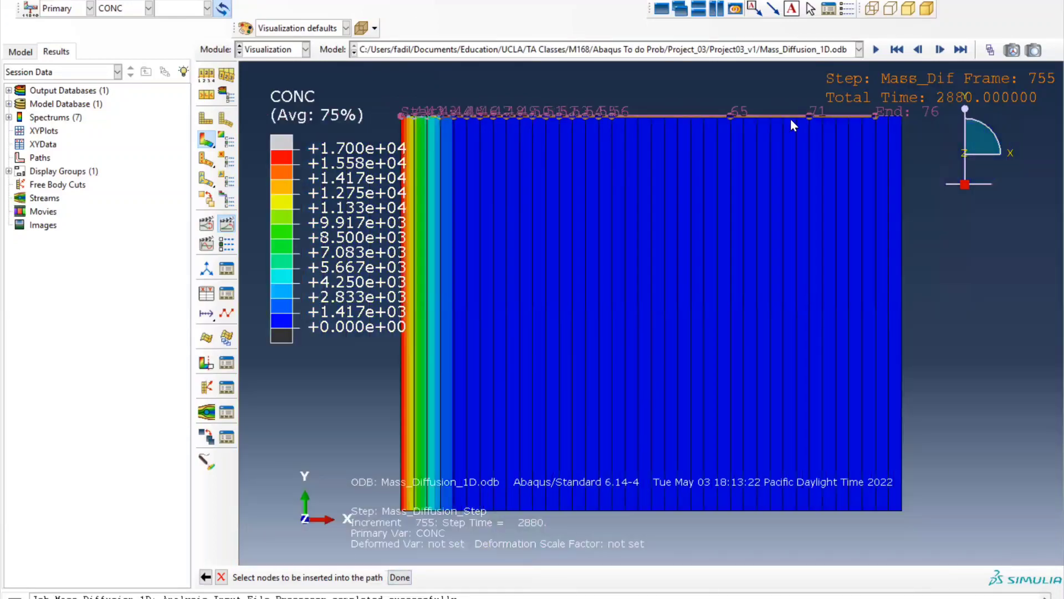
pyautogui.click(902, 116)
pyautogui.click(400, 577)
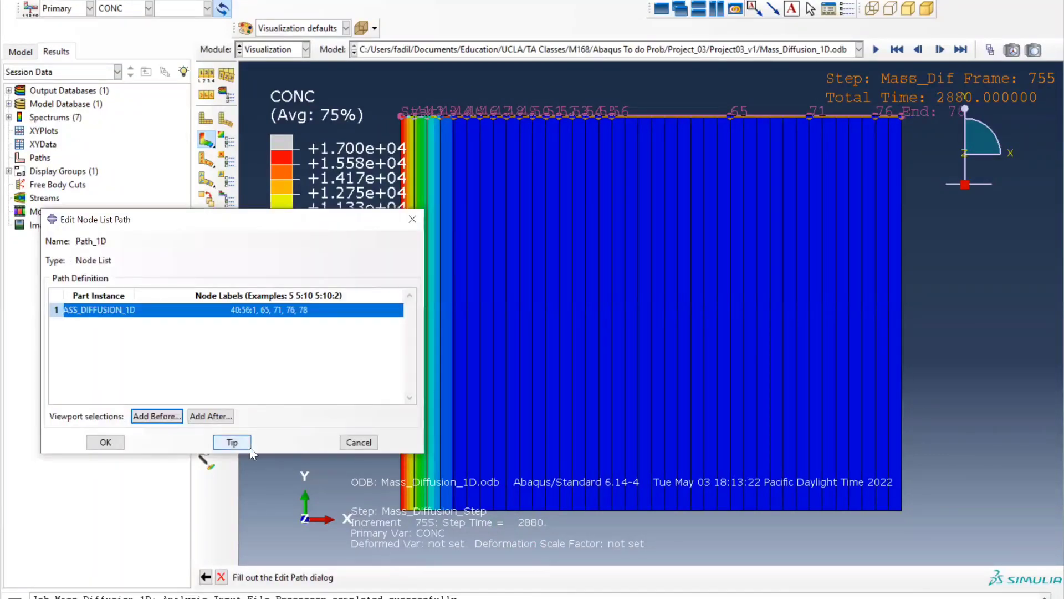
pyautogui.click(105, 442)
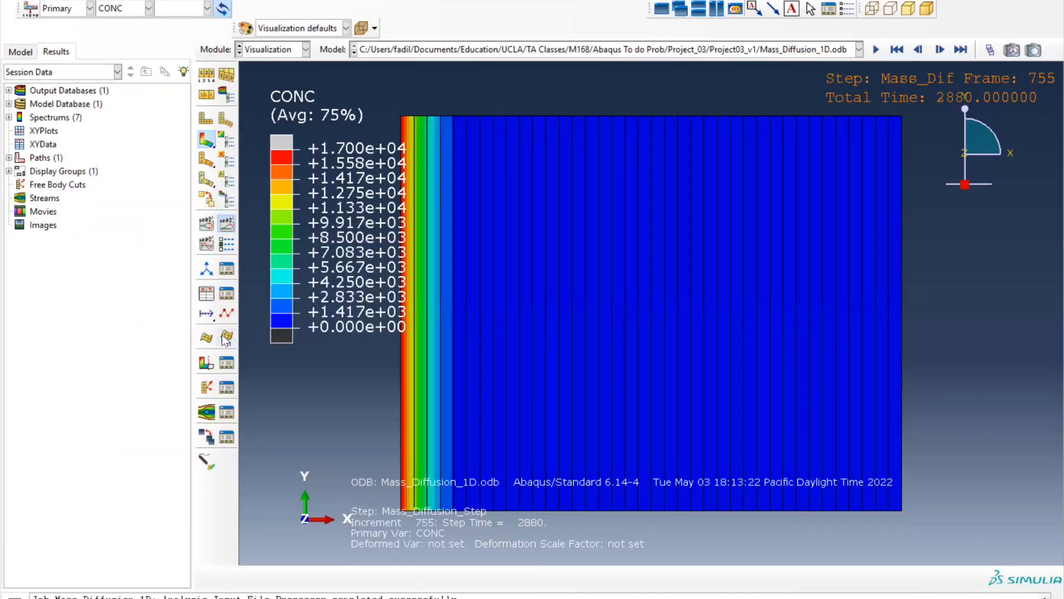
# Create XY data from Path_1D with X distance as the X values, and plot CONC along the path
pyautogui.click(225, 293)
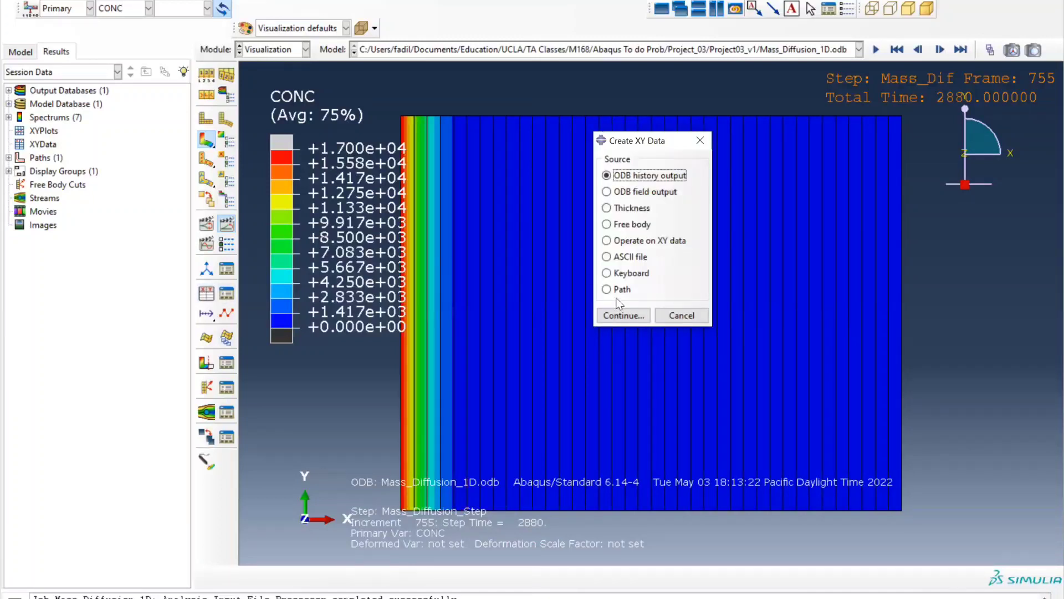
pyautogui.click(620, 289)
pyautogui.click(622, 314)
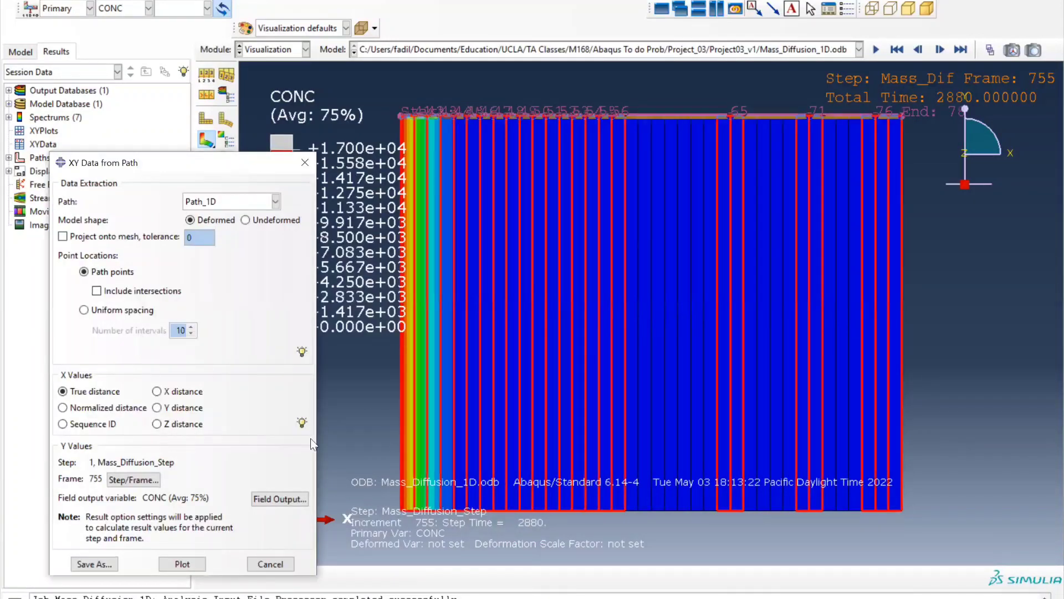
pyautogui.click(159, 391)
pyautogui.click(178, 564)
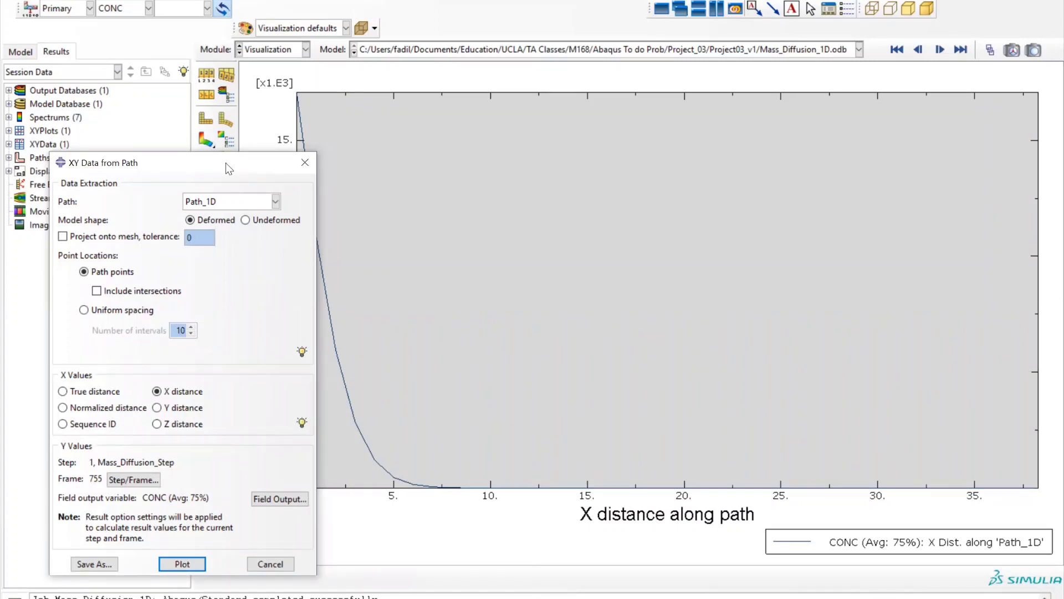
pyautogui.moveTo(225, 162); pyautogui.dragTo(462, 565)
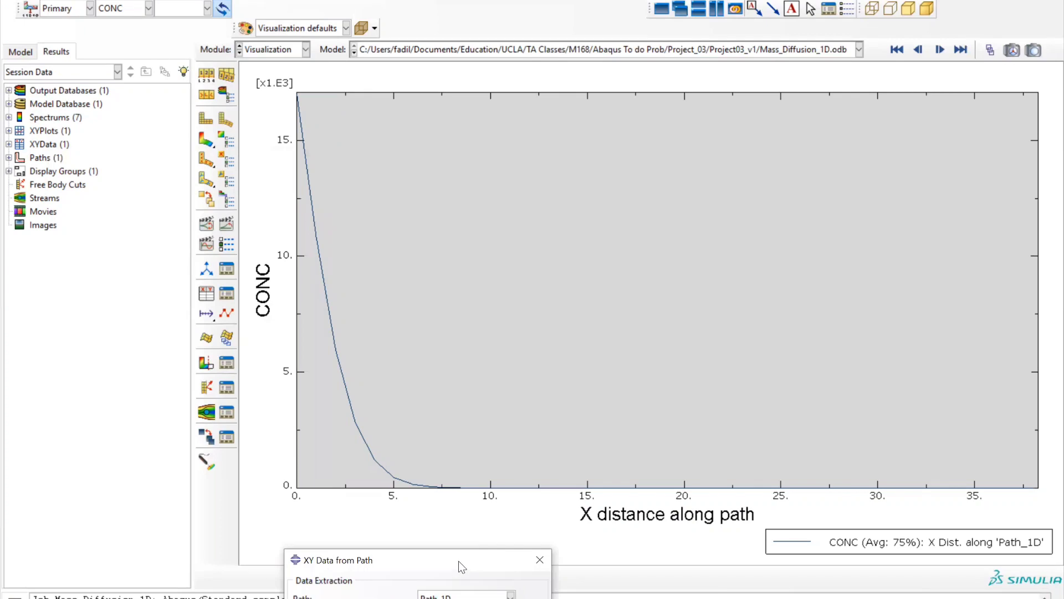
pyautogui.moveTo(458, 561); pyautogui.dragTo(446, 559)
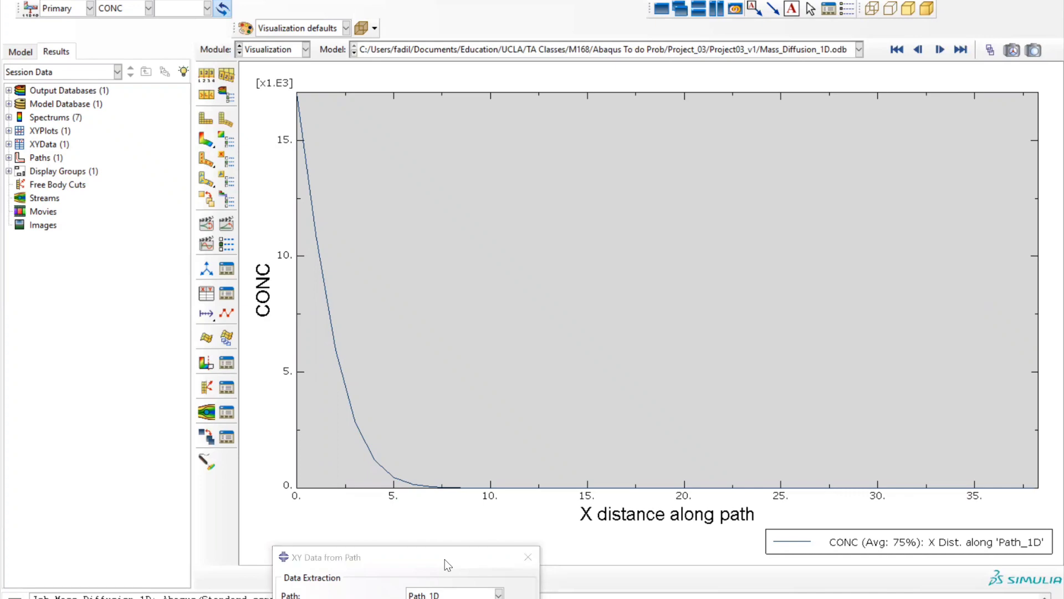
# Switch to the PowerPoint slide show, examine the reference concentration-versus-depth plots on the following slide, and return to Abaqus
pyautogui.hotkey('alt', 'Tab')
pyautogui.hotkey('alt', 'Tab')
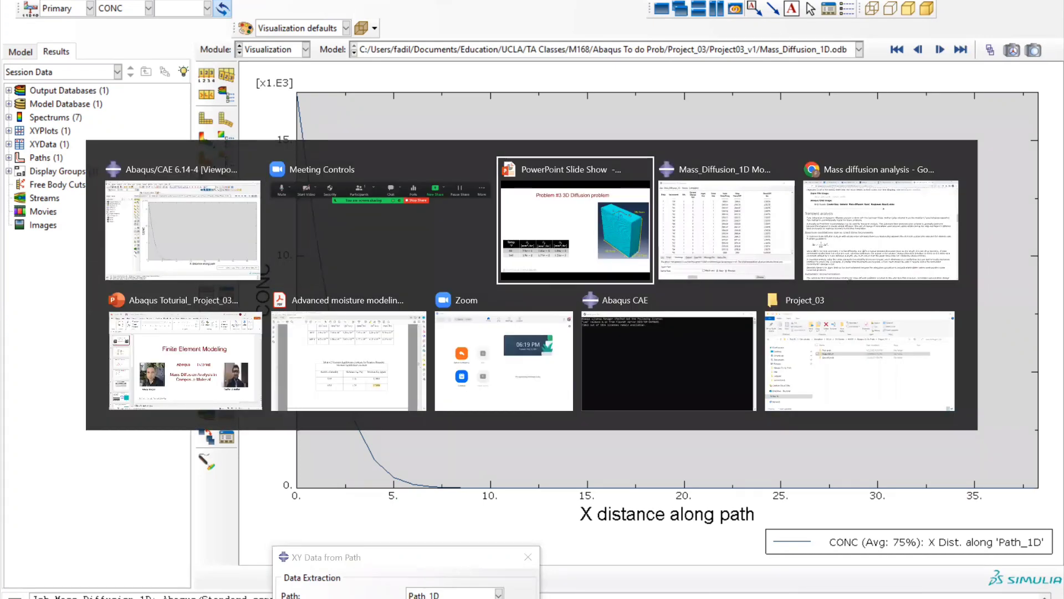
pyautogui.press('Right')
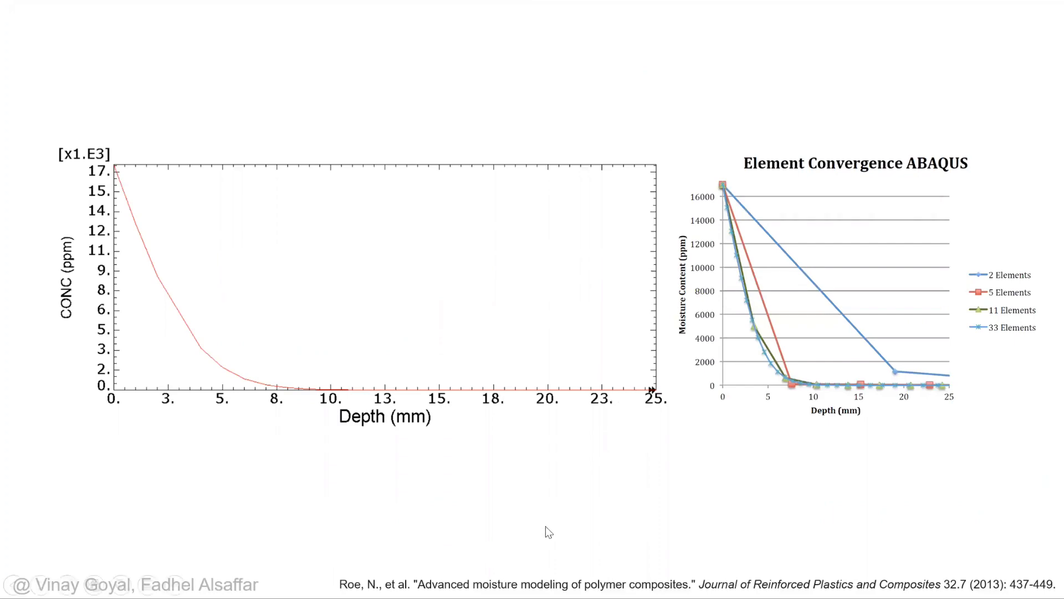
pyautogui.hotkey('alt', 'Tab')
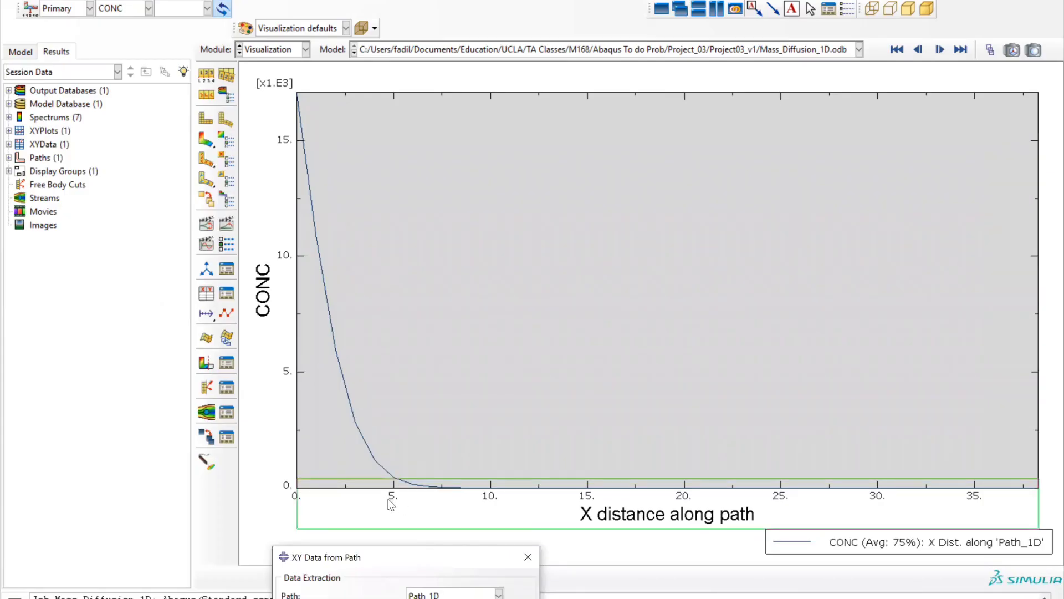
# Set the maximum of the plot's X axis scale to 25
pyautogui.doubleClick(391, 505)
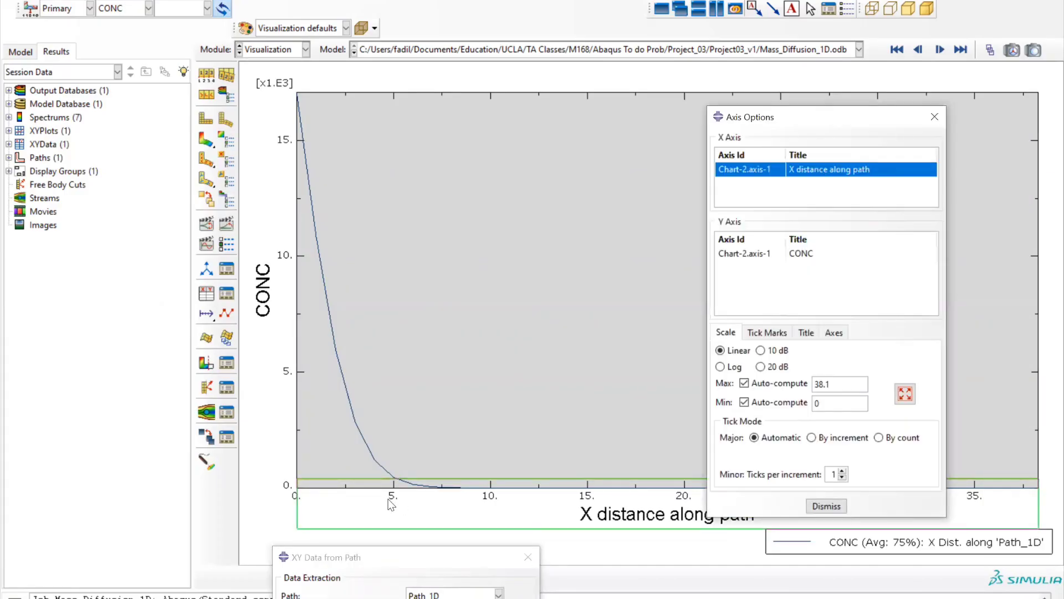
pyautogui.doubleClick(828, 382)
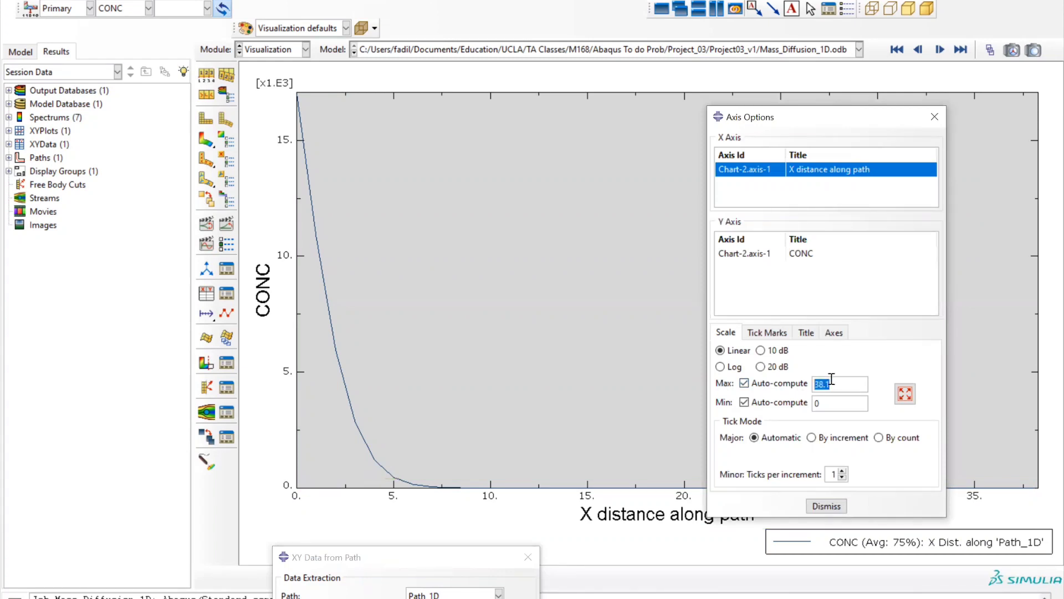
pyautogui.write('25')
pyautogui.press('Return')
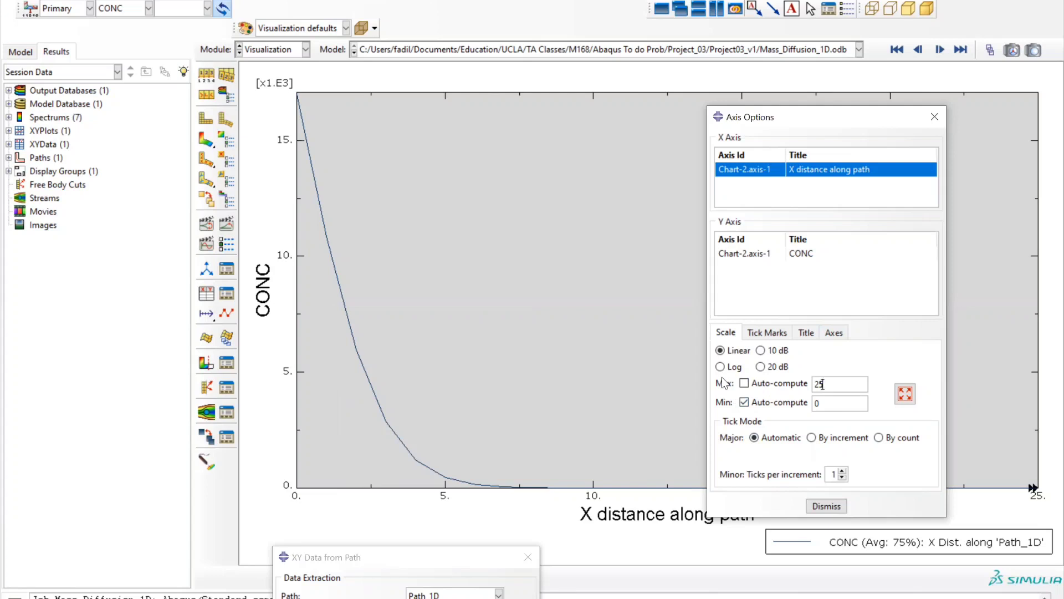
# Set the font size of the X axis labels to 12 points
pyautogui.click(827, 334)
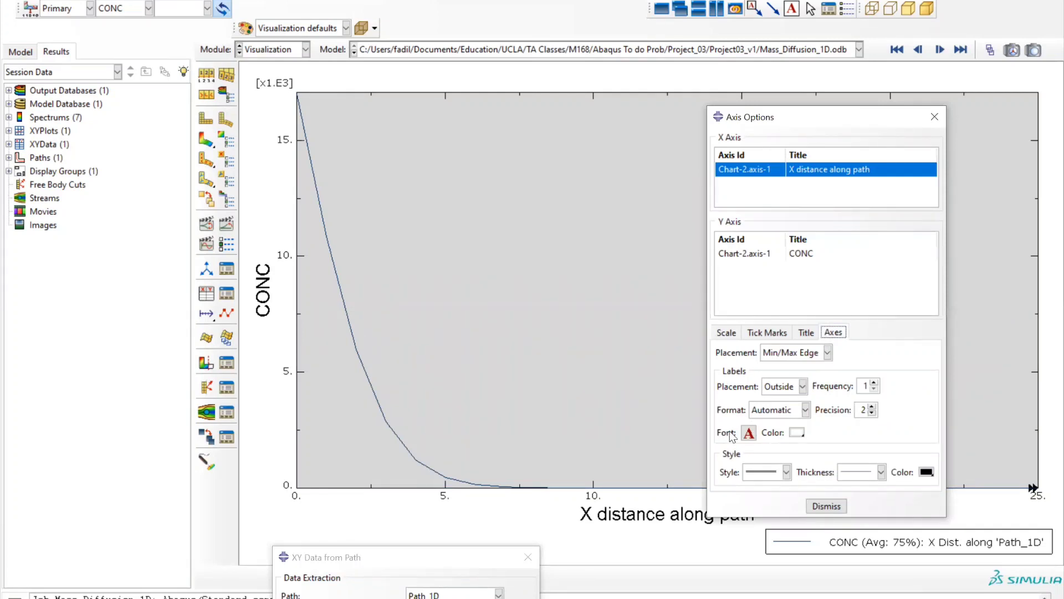
pyautogui.click(750, 433)
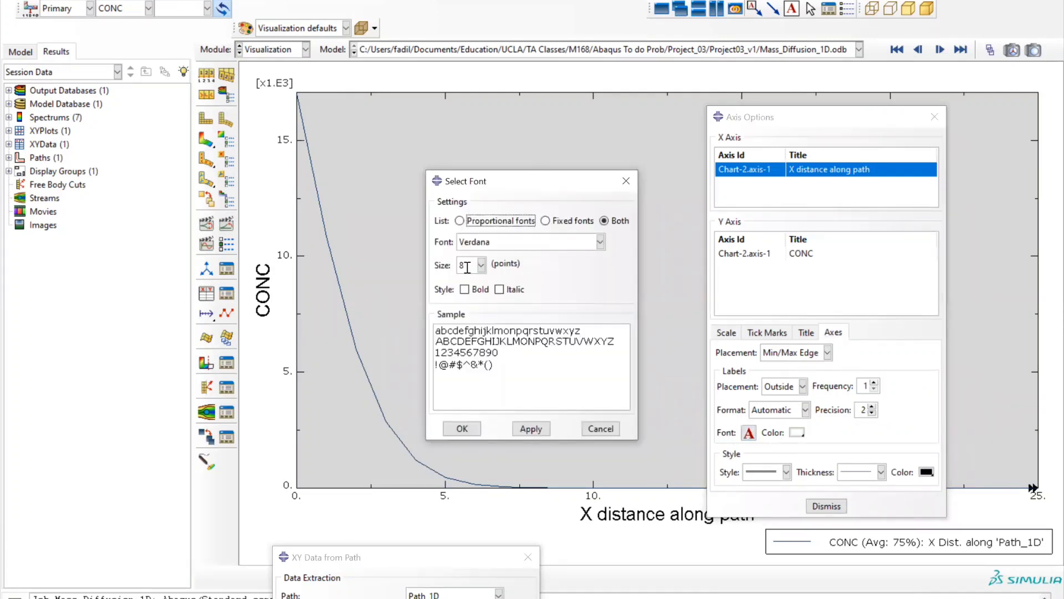
pyautogui.click(481, 265)
pyautogui.click(465, 308)
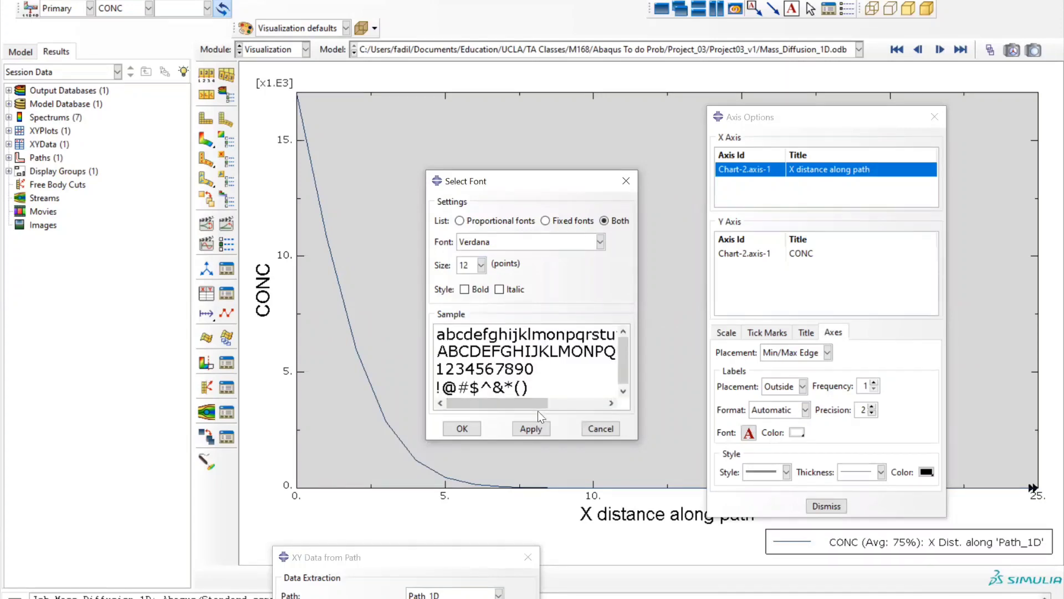
pyautogui.click(531, 429)
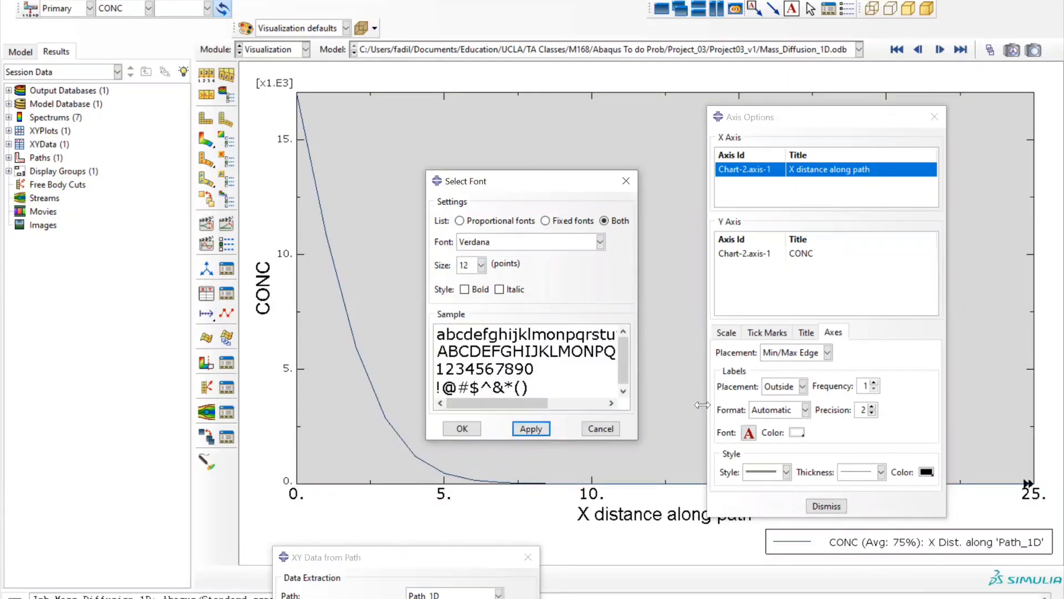
pyautogui.click(596, 429)
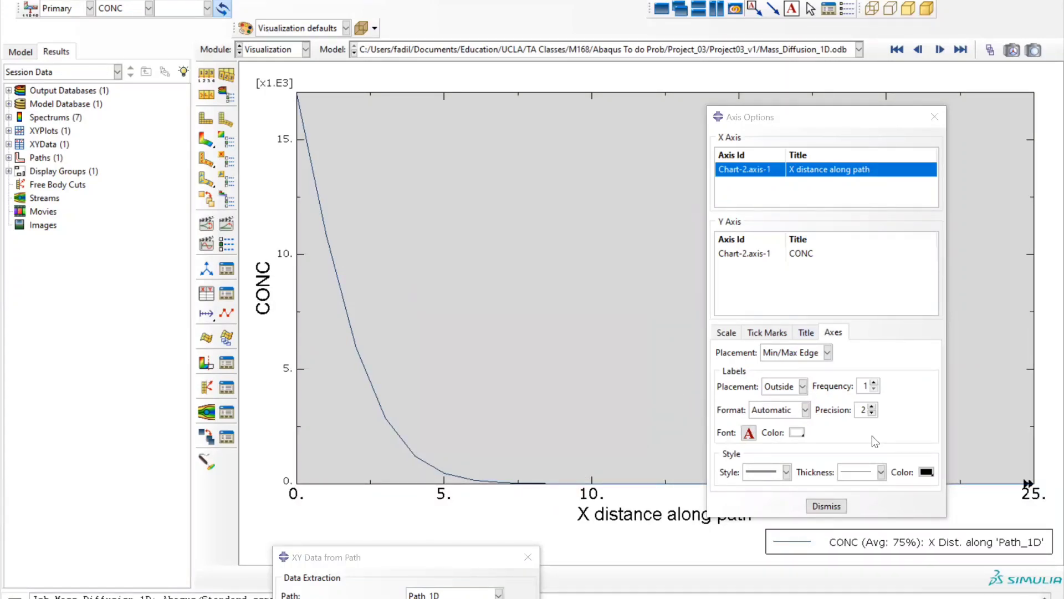
# Change the X axis title to "Dpeth (mm)" and close the axis options
pyautogui.click(806, 333)
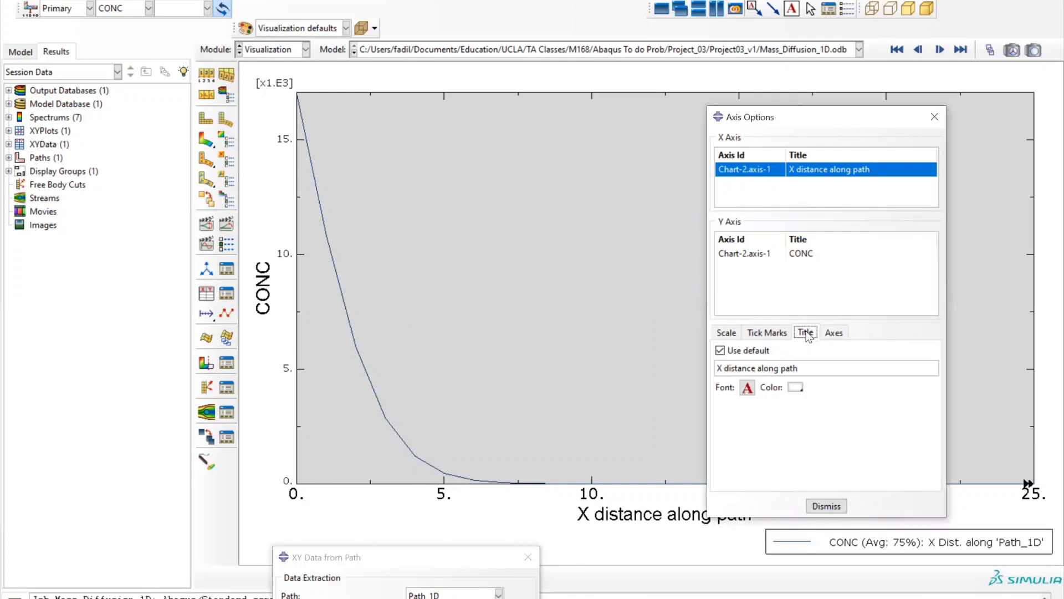
pyautogui.click(769, 332)
pyautogui.click(806, 332)
pyautogui.tripleClick(776, 370)
pyautogui.write('Dpeth (mm)')
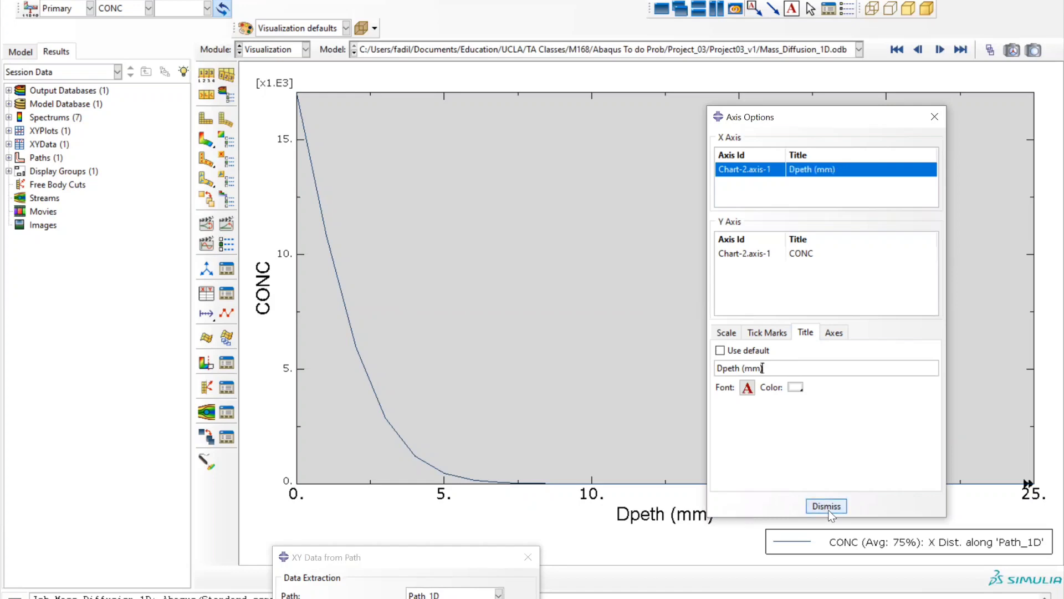
pyautogui.click(826, 506)
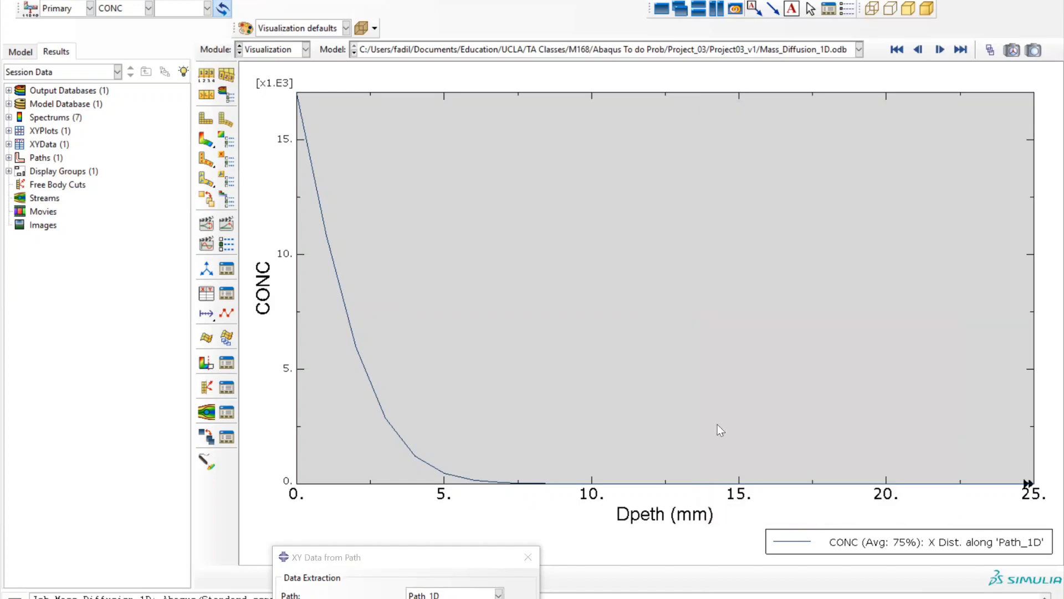
# Change the Y axis title to "CONC (ppm)"
pyautogui.doubleClick(267, 272)
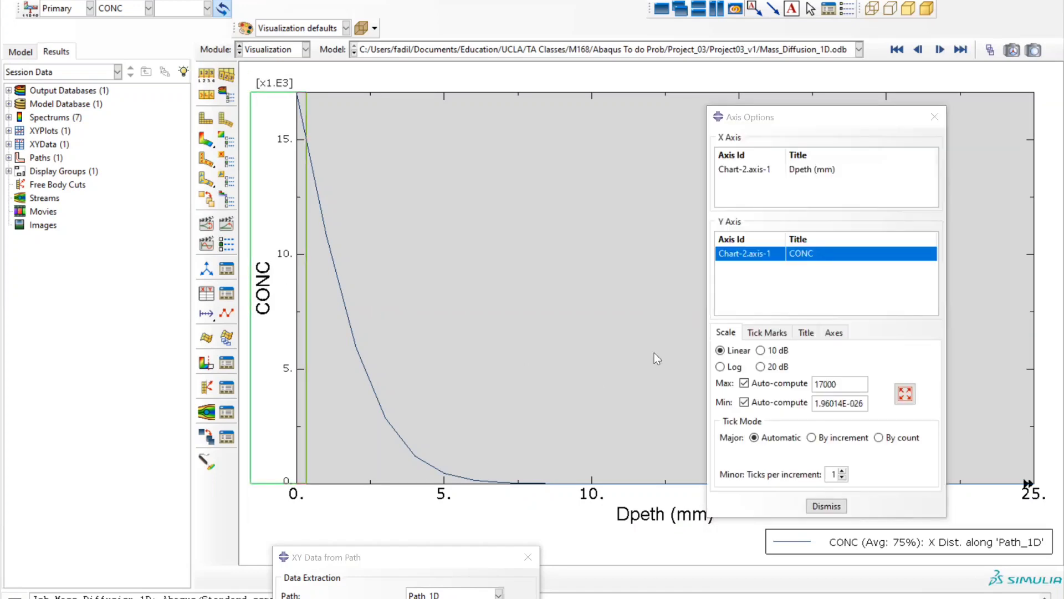
pyautogui.click(771, 333)
pyautogui.click(805, 333)
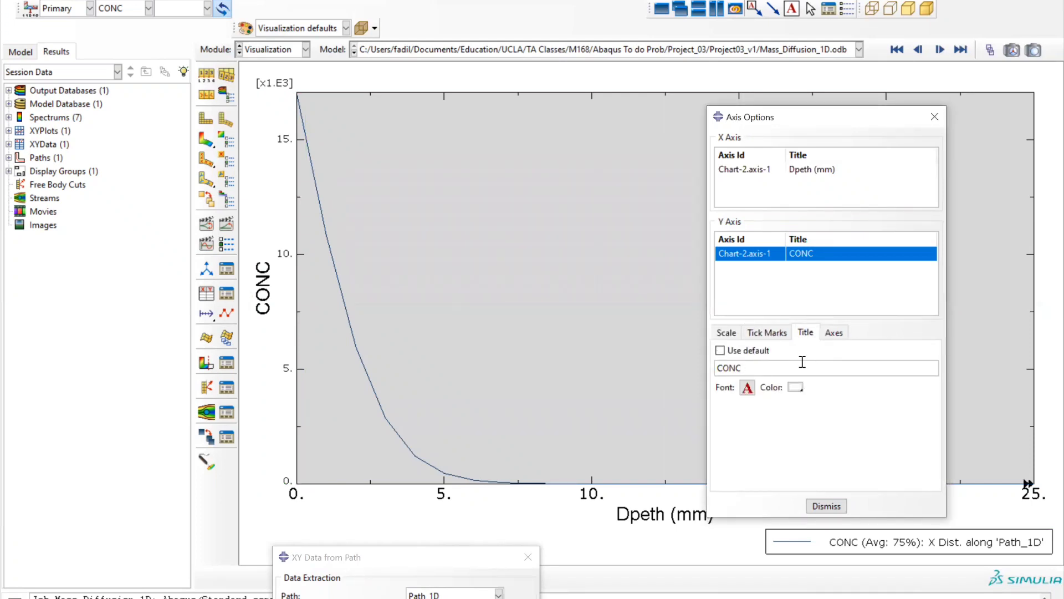
pyautogui.write('(ppm')
# Set the font size of the Y axis labels to 12 points and close the axis options
pyautogui.click(833, 334)
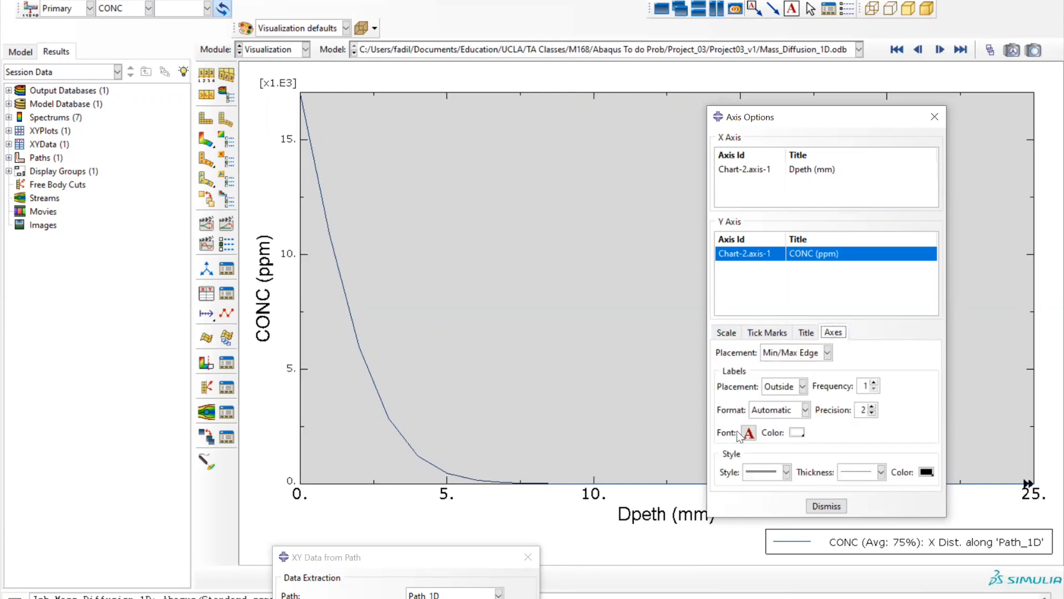
pyautogui.click(748, 433)
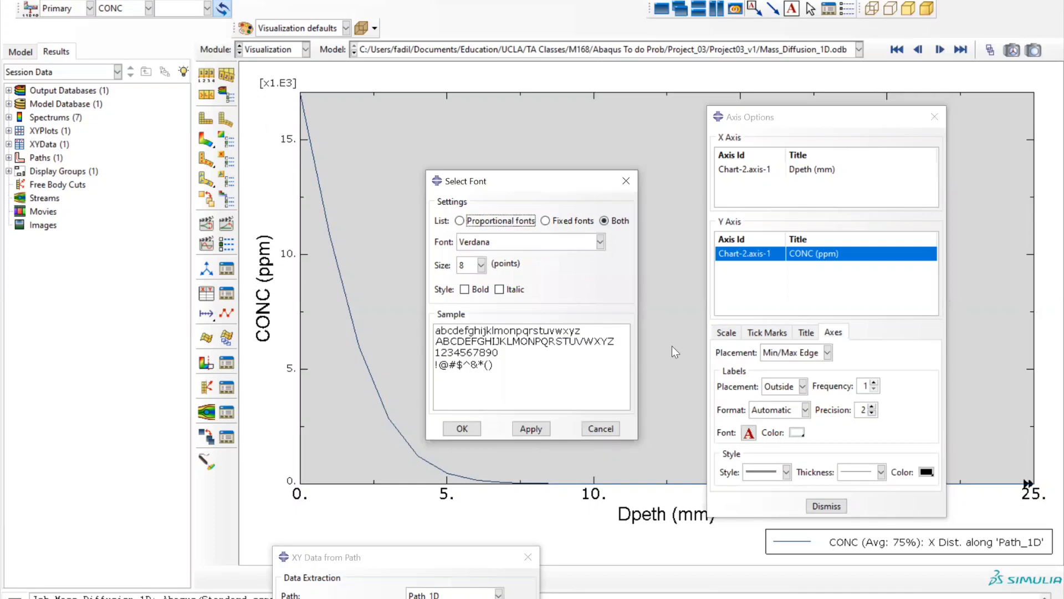
pyautogui.click(481, 264)
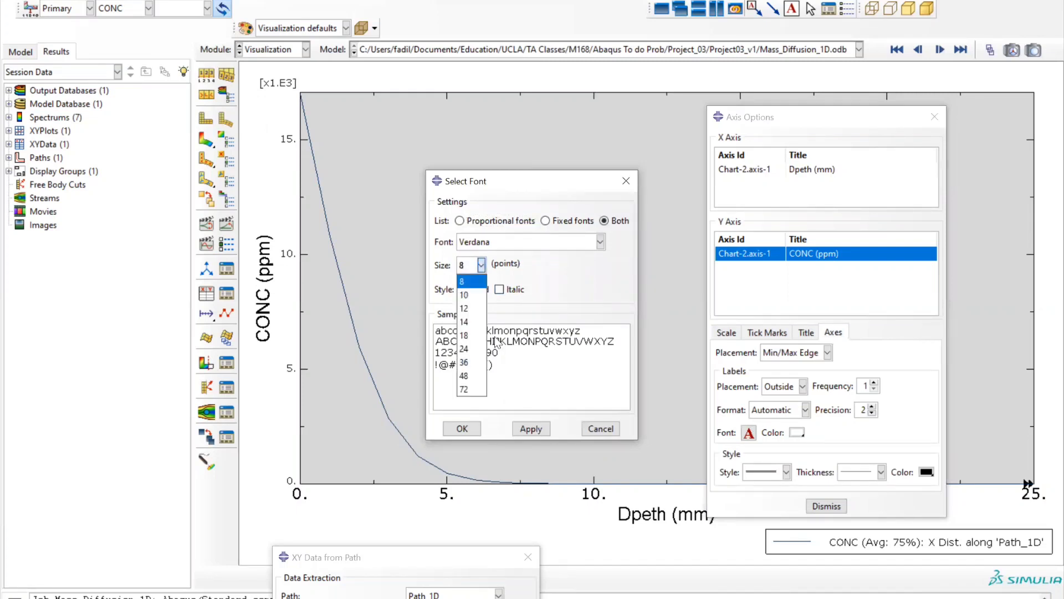
pyautogui.click(464, 308)
pyautogui.click(529, 429)
pyautogui.click(462, 429)
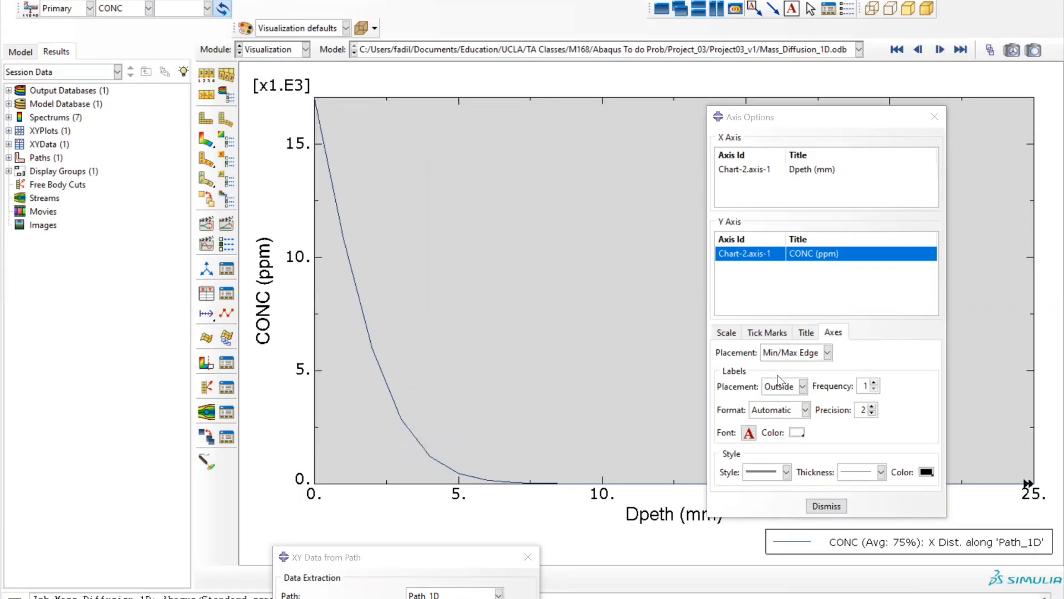
pyautogui.click(934, 116)
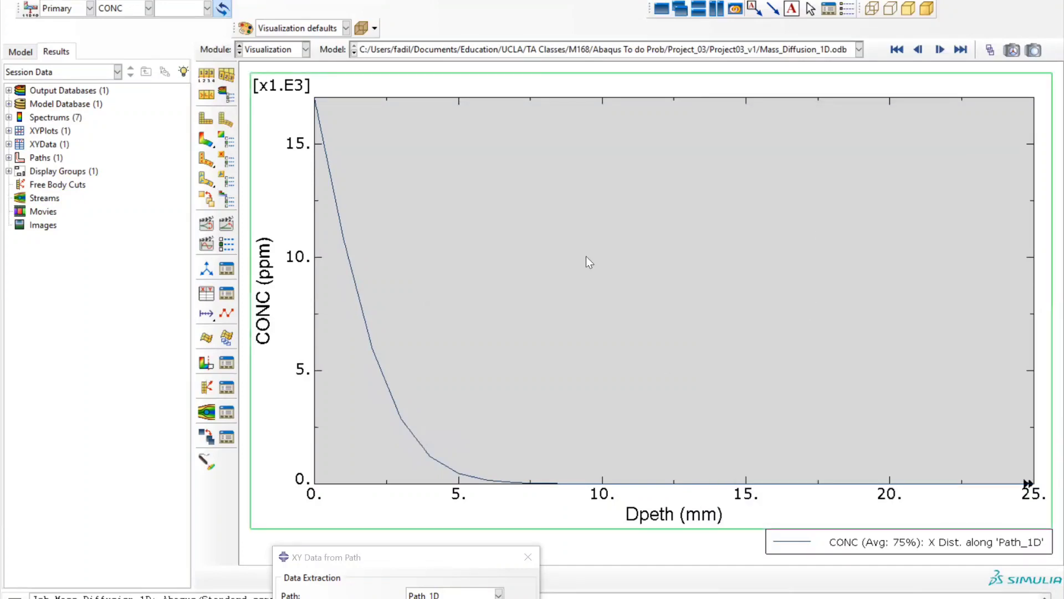
# Check the reference plot in the slide show, and in Abaqus set the Y axis major ticks by count, increasing their number past 7
pyautogui.hotkey('alt', 'Tab')
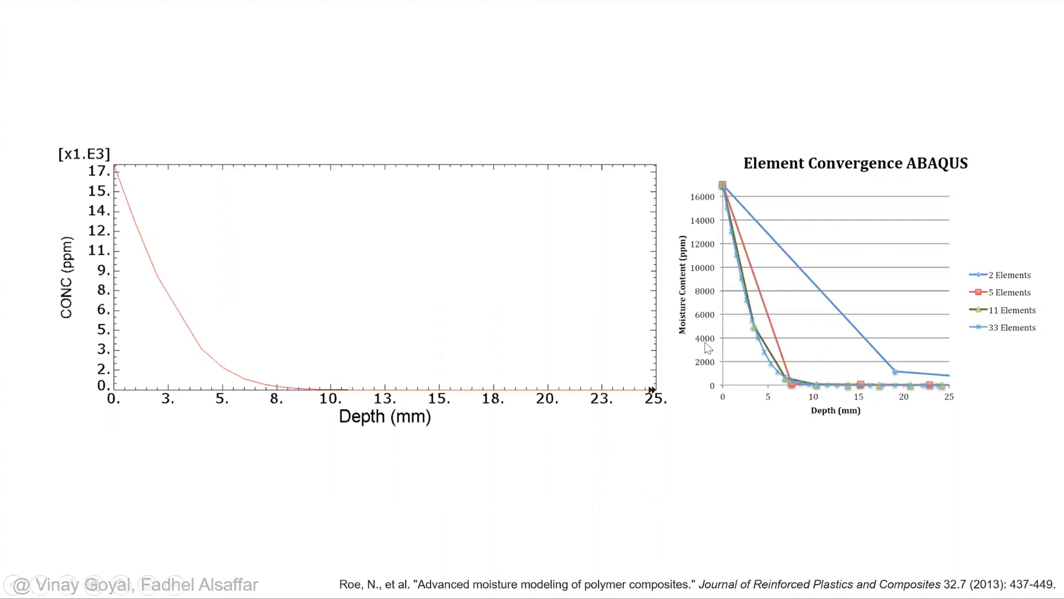
pyautogui.hotkey('alt', 'Tab')
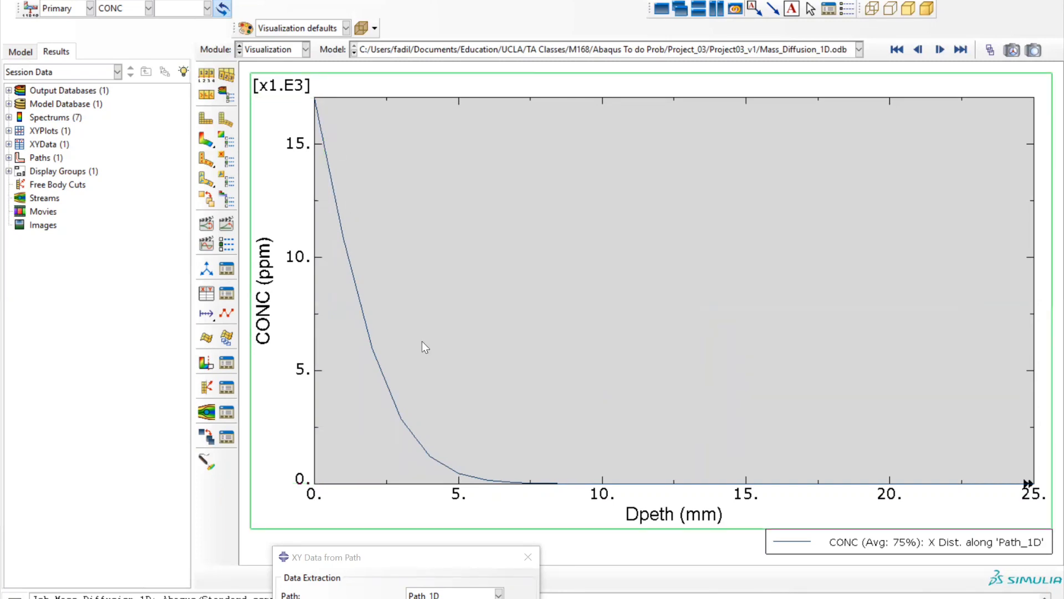
pyautogui.doubleClick(297, 278)
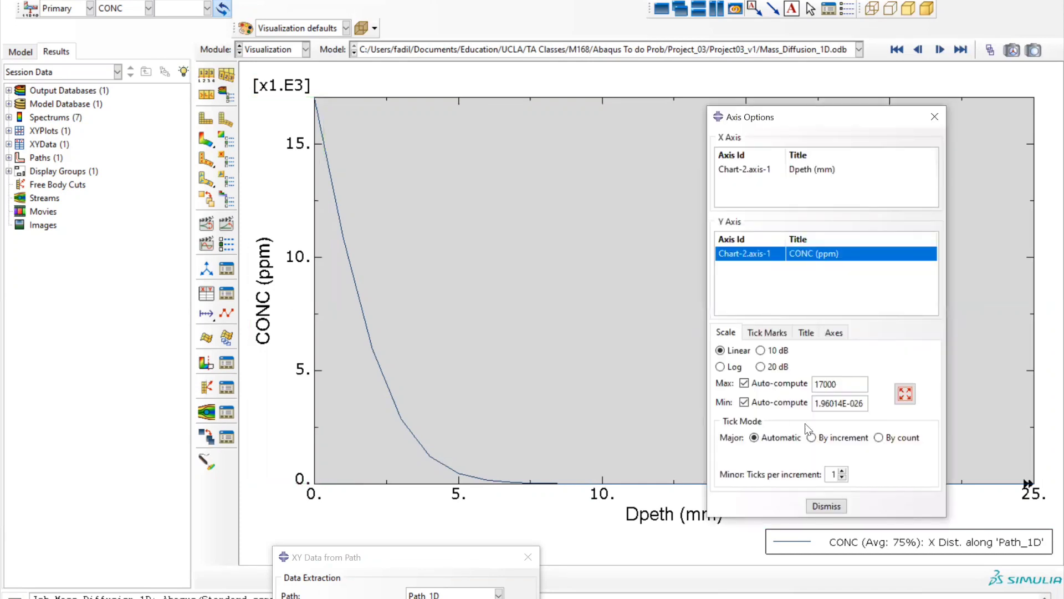
pyautogui.click(767, 333)
pyautogui.click(805, 332)
pyautogui.click(726, 333)
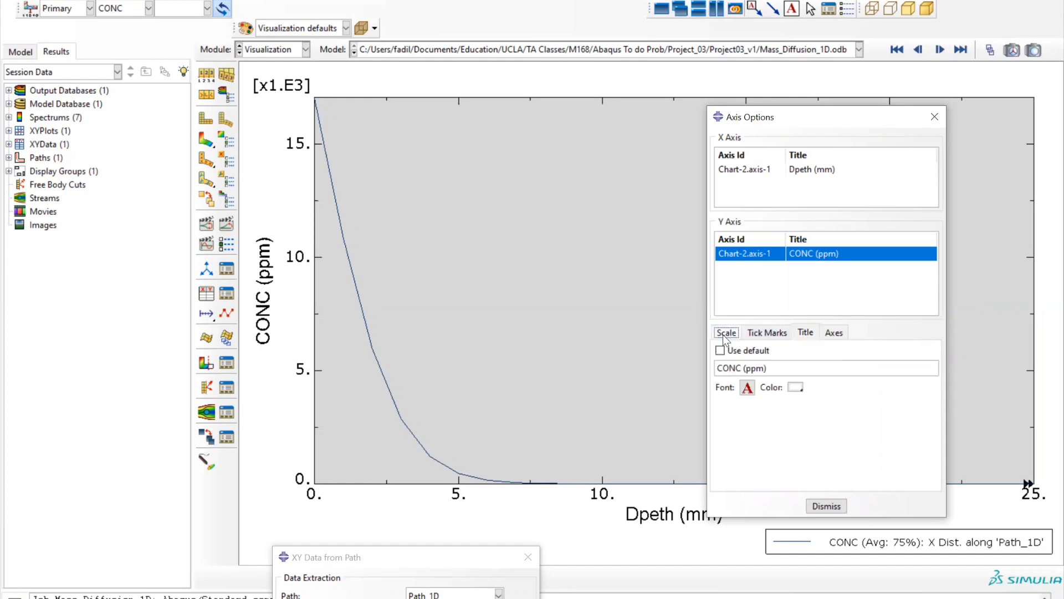
pyautogui.click(813, 437)
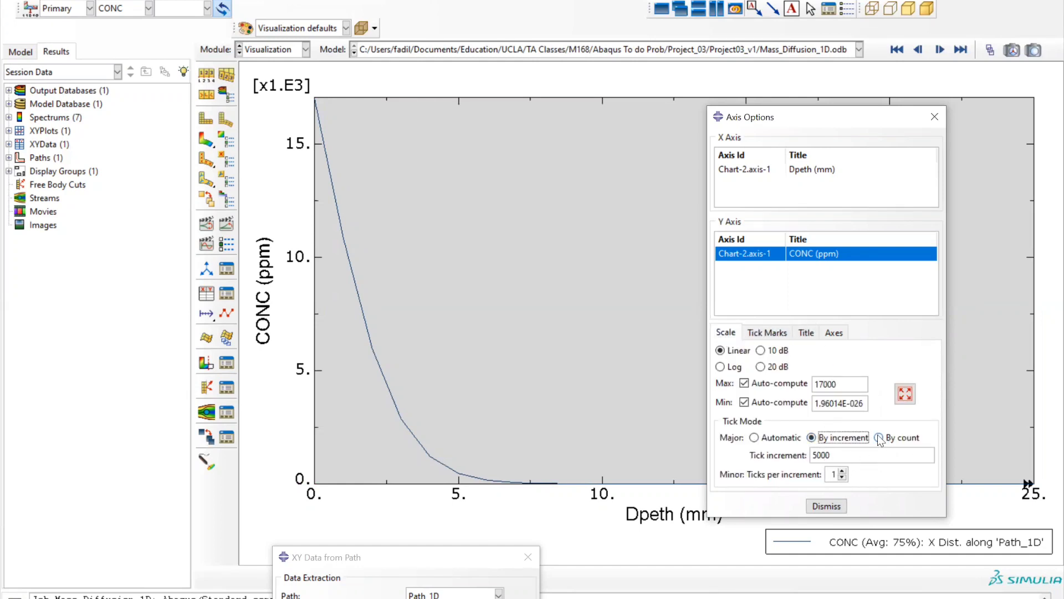
pyautogui.click(878, 437)
pyautogui.click(833, 451)
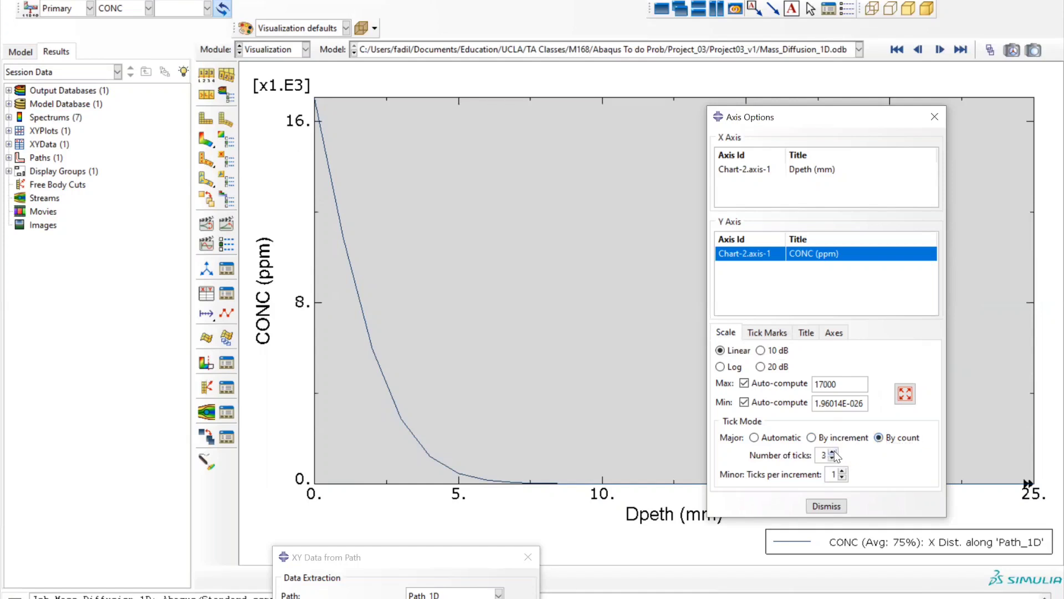
pyautogui.click(833, 452)
pyautogui.click(832, 451)
pyautogui.click(832, 451)
pyautogui.click(833, 452)
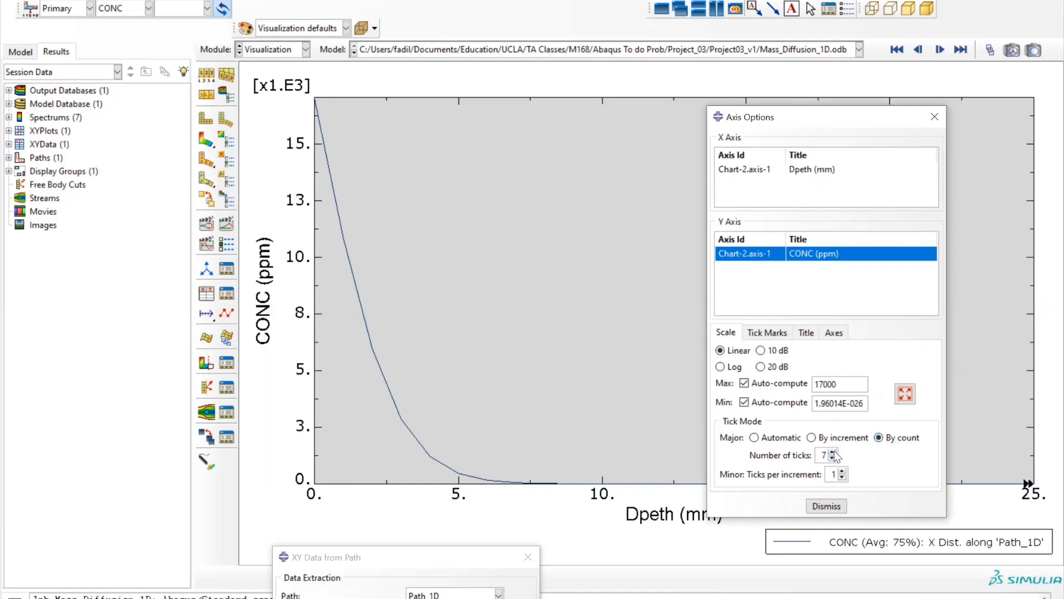
pyautogui.click(832, 452)
pyautogui.click(832, 452)
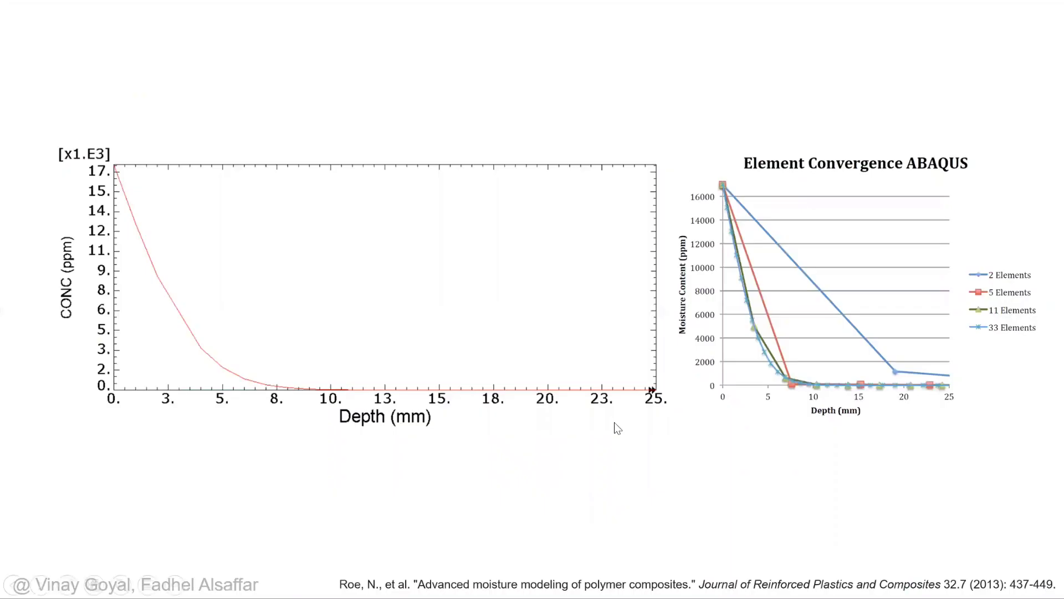
# Advance the PowerPoint slide show to the "Problem #3 3D Diffusion problem" slide
pyautogui.click(288, 258)
pyautogui.click(288, 259)
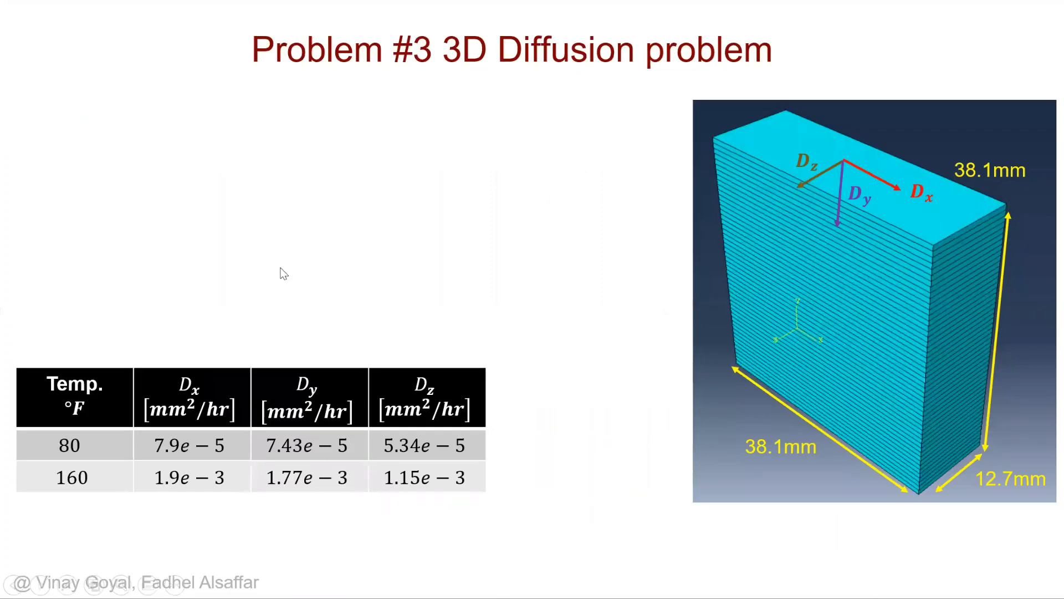
# Compare the Abaqus concentration-depth curve with the slide show's "Element Convergence ABAQUS" reference plot
pyautogui.scroll(3, 398, 243)
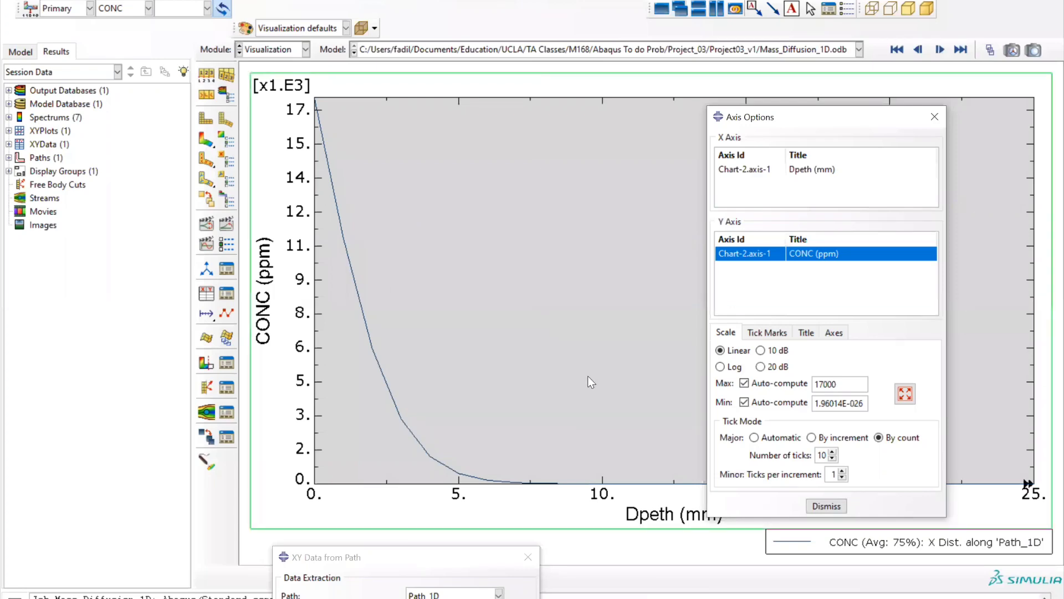
pyautogui.hotkey('alt', 'Tab')
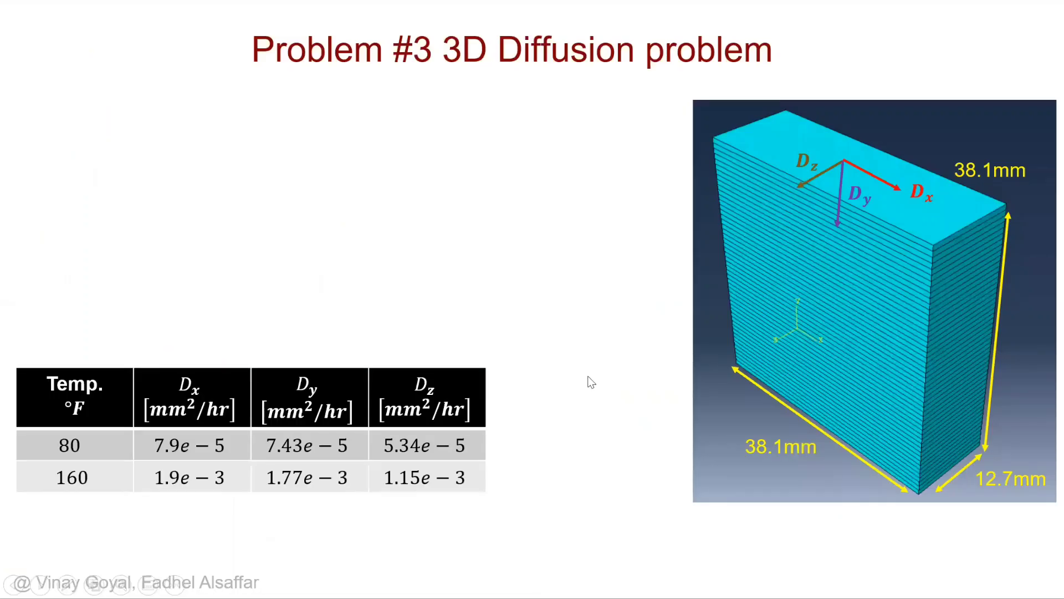
pyautogui.press('Right')
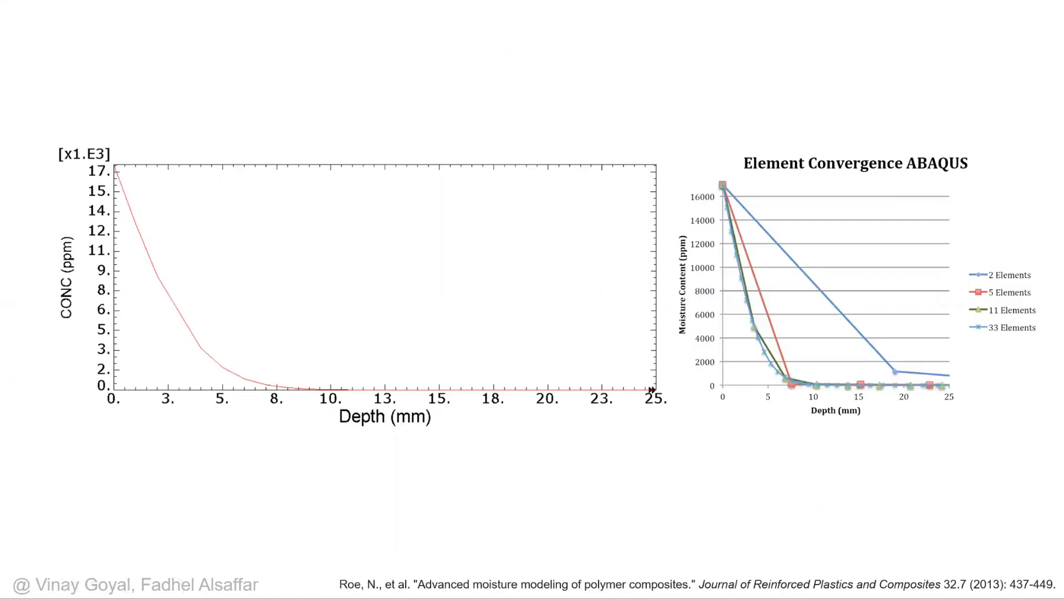
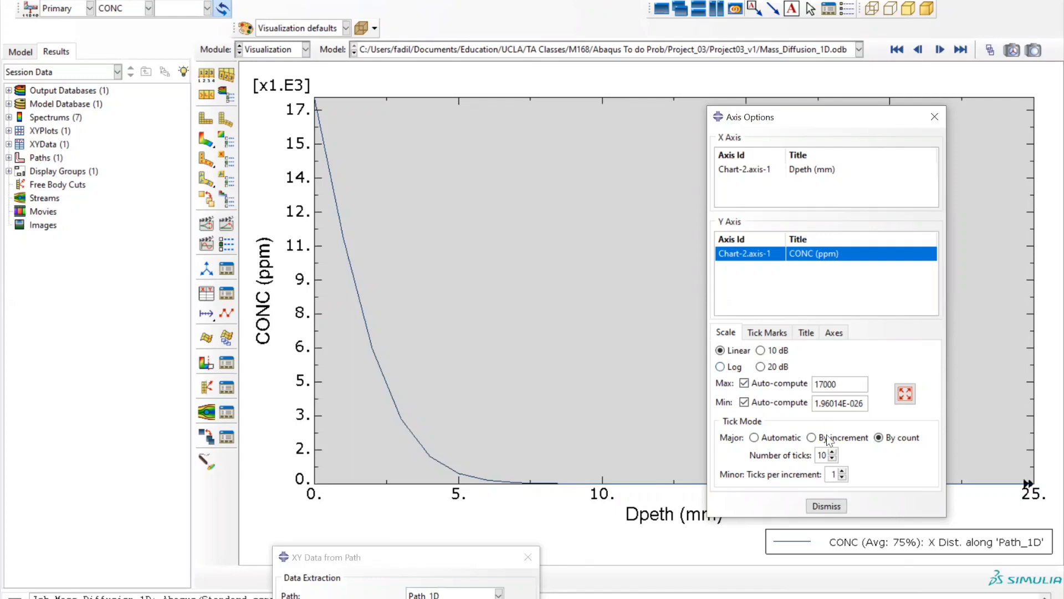
# Close the axis options in Abaqus, display the CONC contour plot of the 1D model, and shift the model clear of the legend
pyautogui.click(826, 505)
pyautogui.click(209, 140)
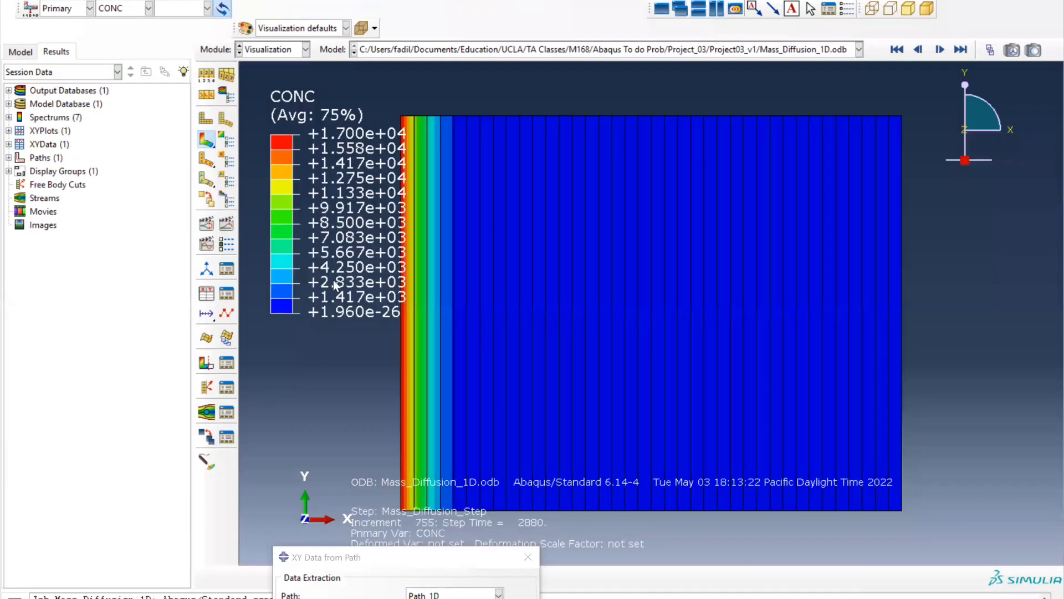
pyautogui.click(290, 1)
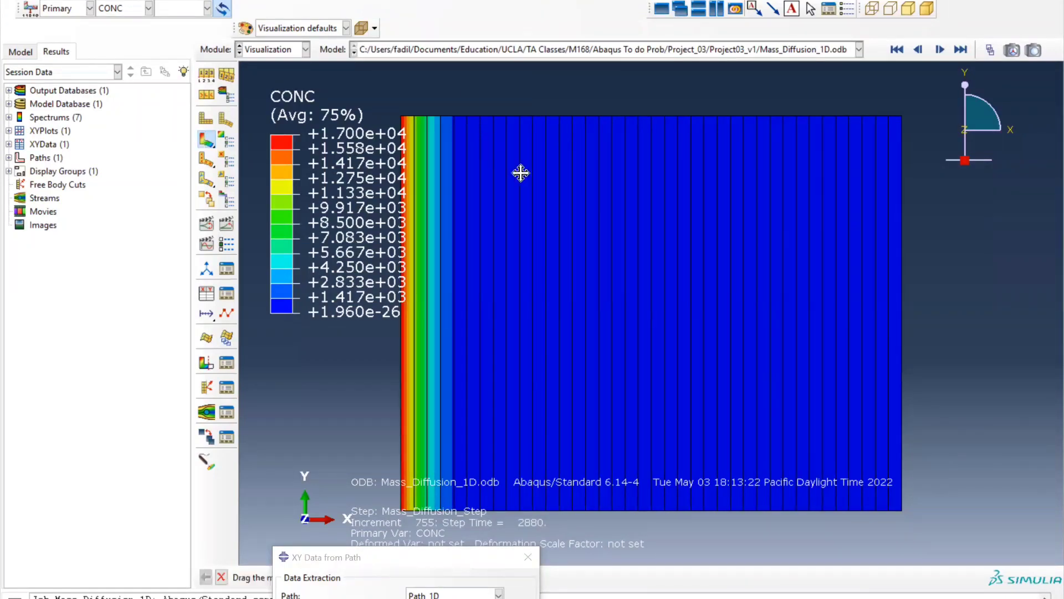
pyautogui.moveTo(521, 173); pyautogui.dragTo(577, 157)
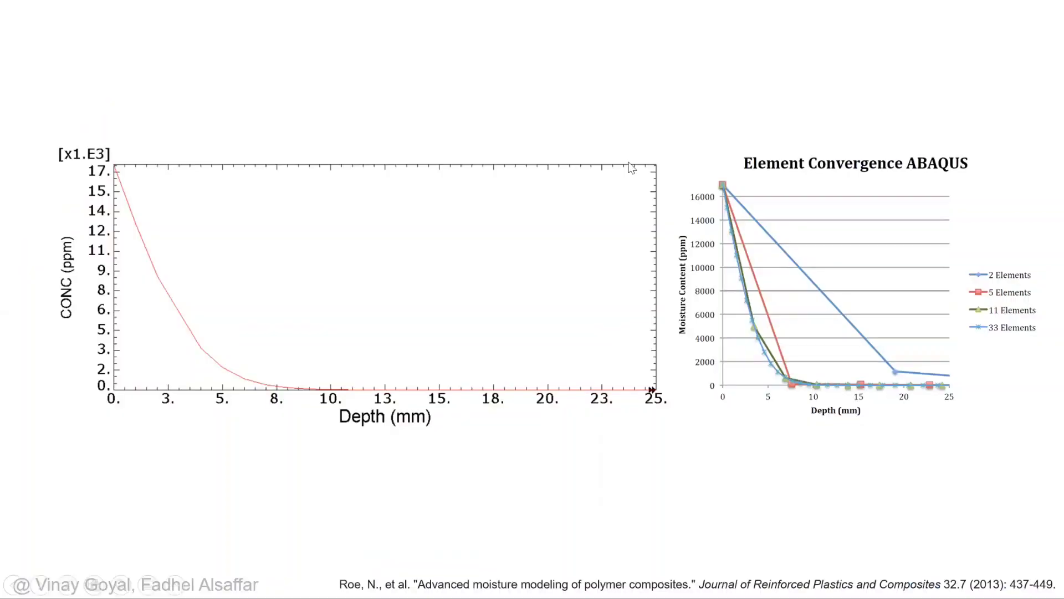
# Switch to the PowerPoint slide show and review the geometry and diffusivity values on the "Problem #3 3D Diffusion problem" slide
pyautogui.press('Right')
pyautogui.press('Right')
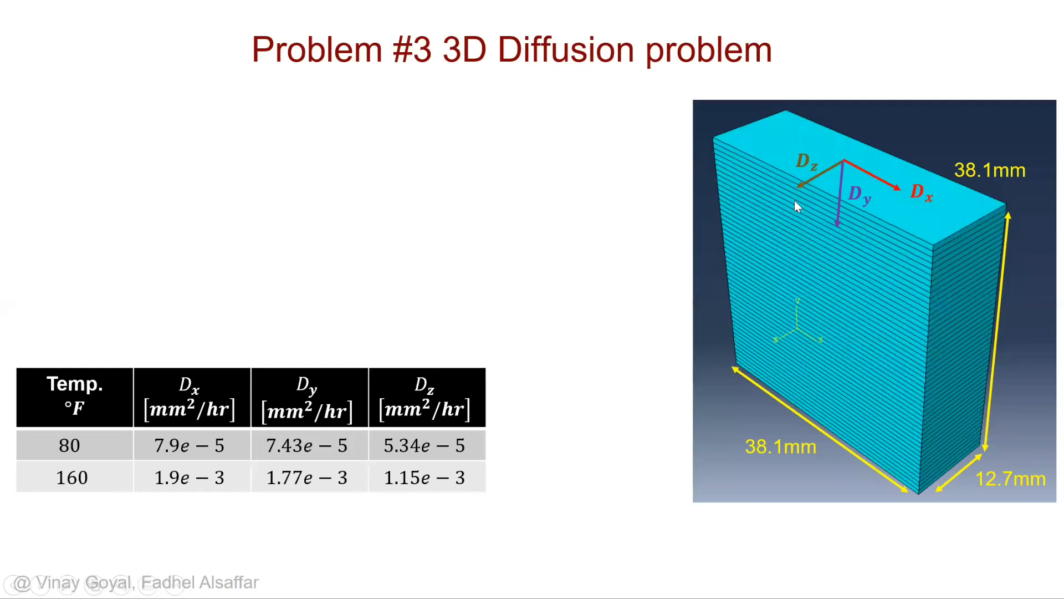
pyautogui.press('Left')
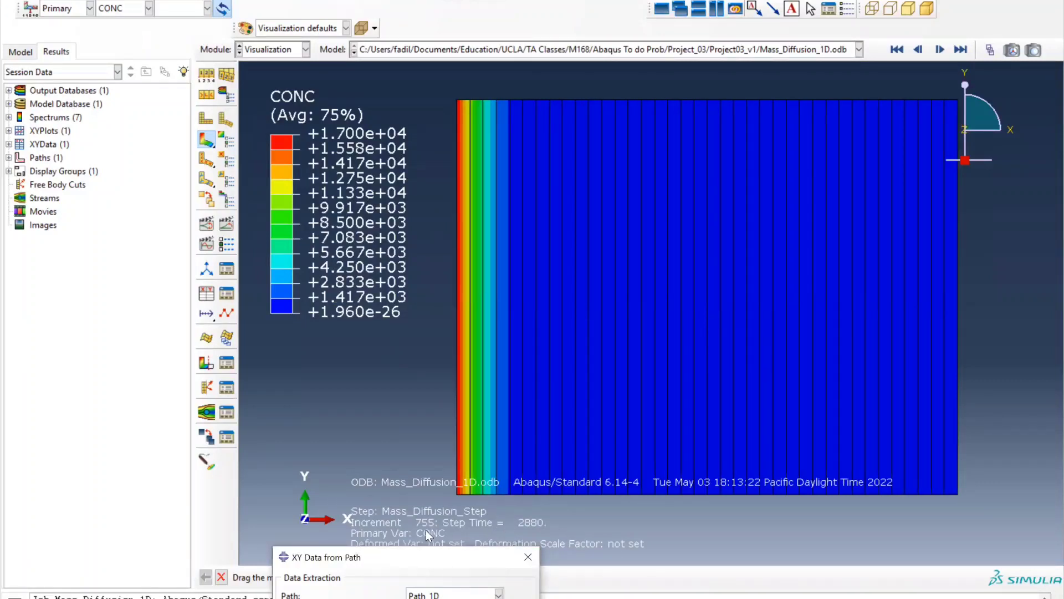
# Close the XY data extraction dialog and create a new Standard & Explicit model named Mass_Diffusion_1D_withCoating
pyautogui.moveTo(438, 557); pyautogui.dragTo(407, 420)
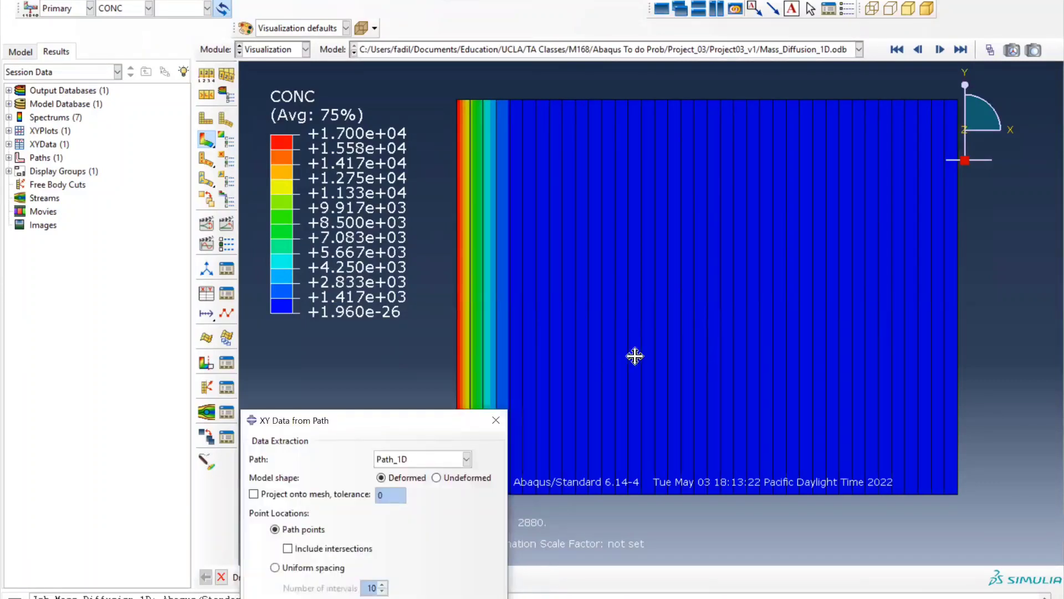
pyautogui.click(503, 421)
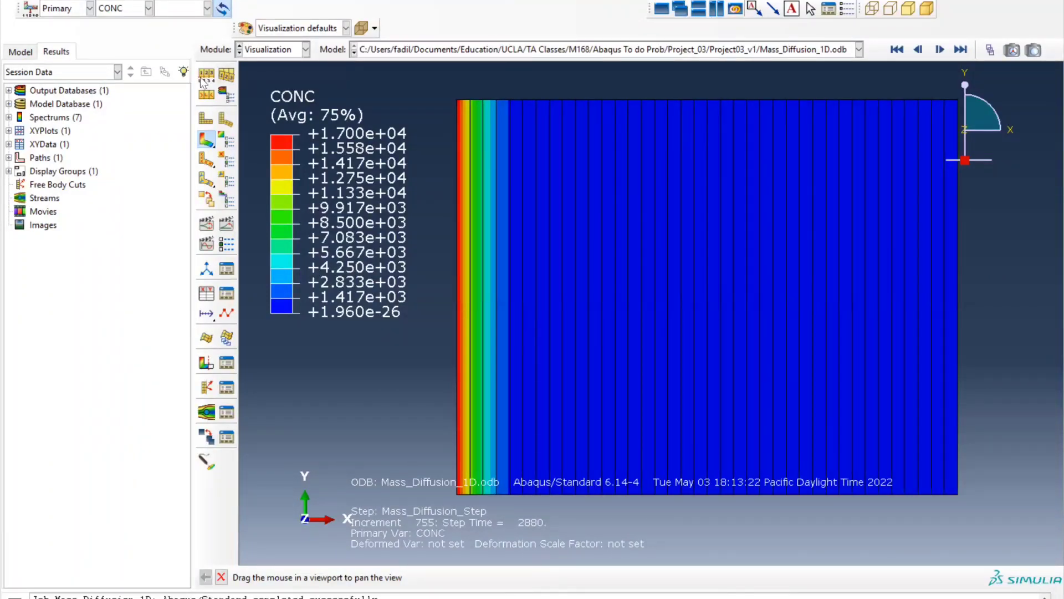
pyautogui.click(28, 54)
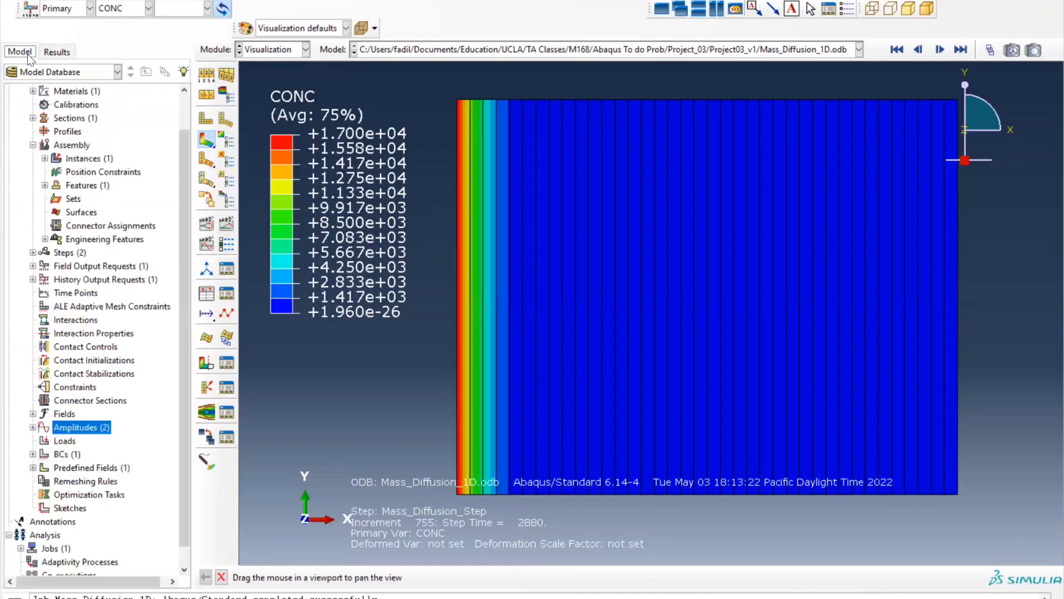
pyautogui.scroll(1, 109, 143)
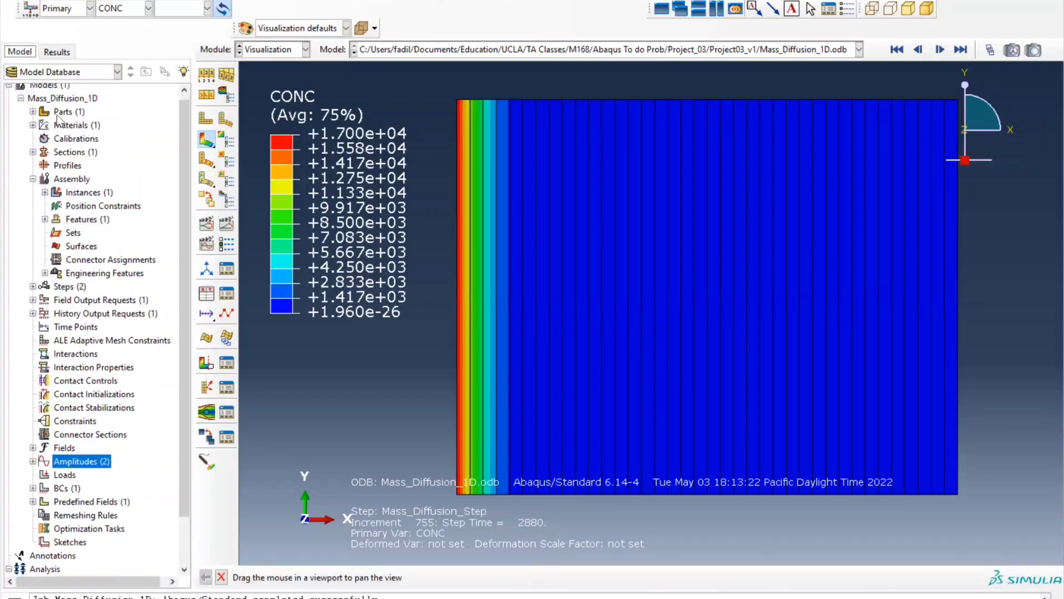
pyautogui.scroll(1, 55, 105)
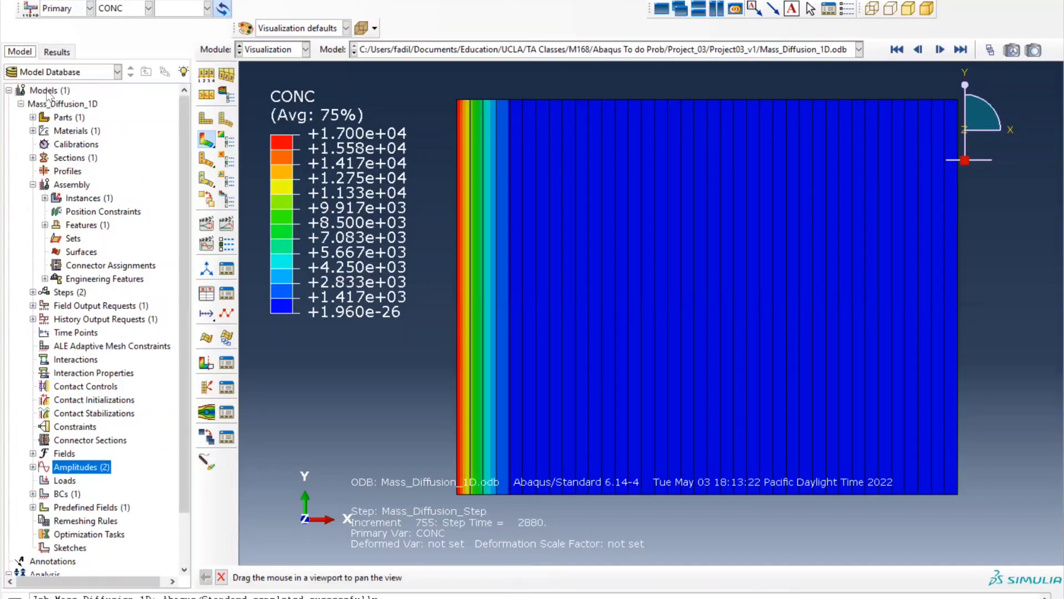
pyautogui.click(44, 91)
pyautogui.doubleClick(43, 91)
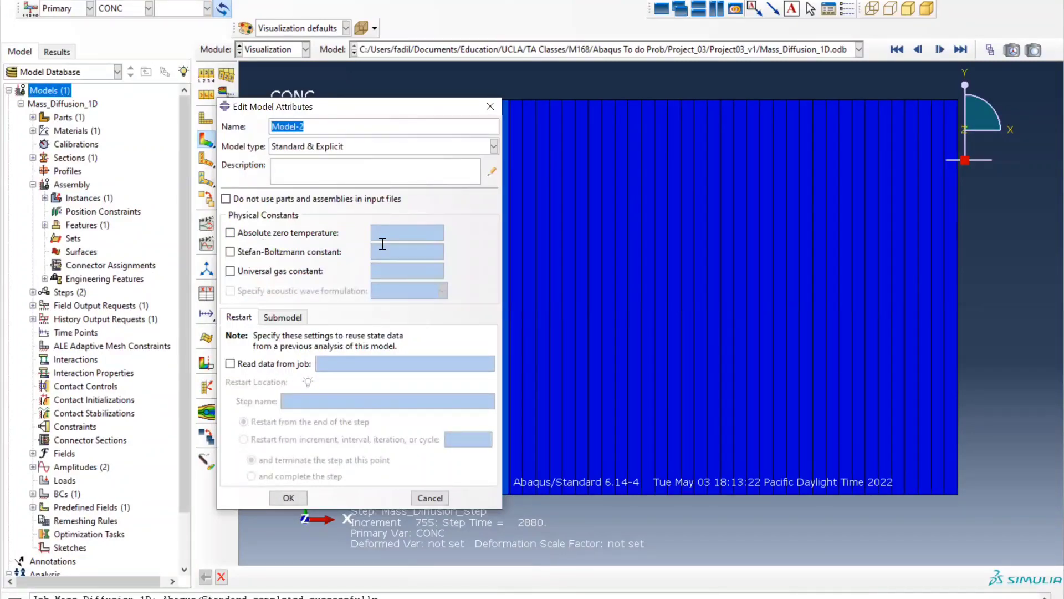
pyautogui.write('Mass_Diffusin')
pyautogui.press('BackSpace')
pyautogui.write('onn')
pyautogui.write('_1D')
pyautogui.write('_')
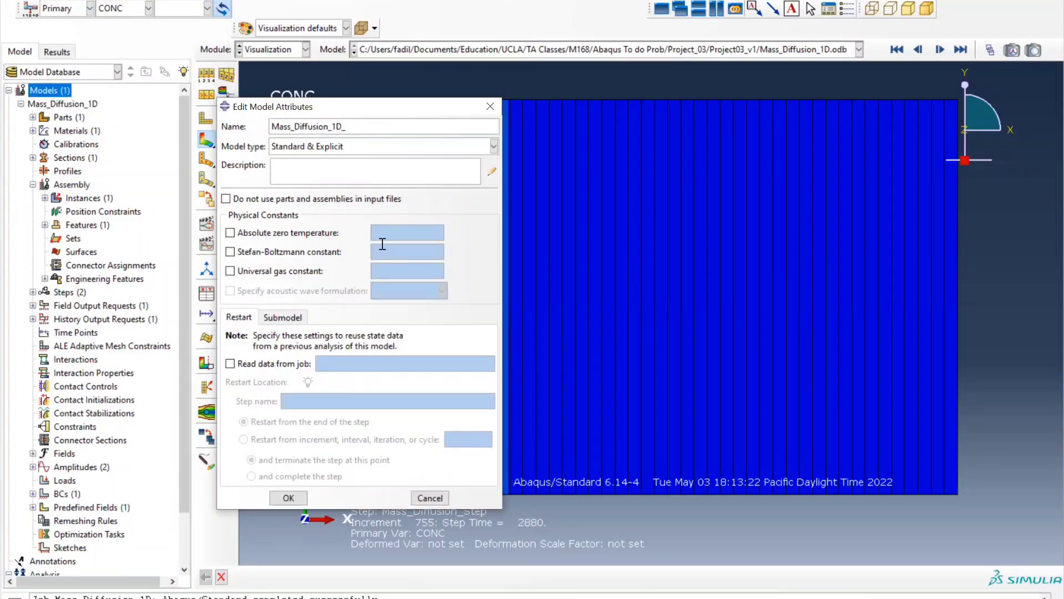
pyautogui.write('withCoating')
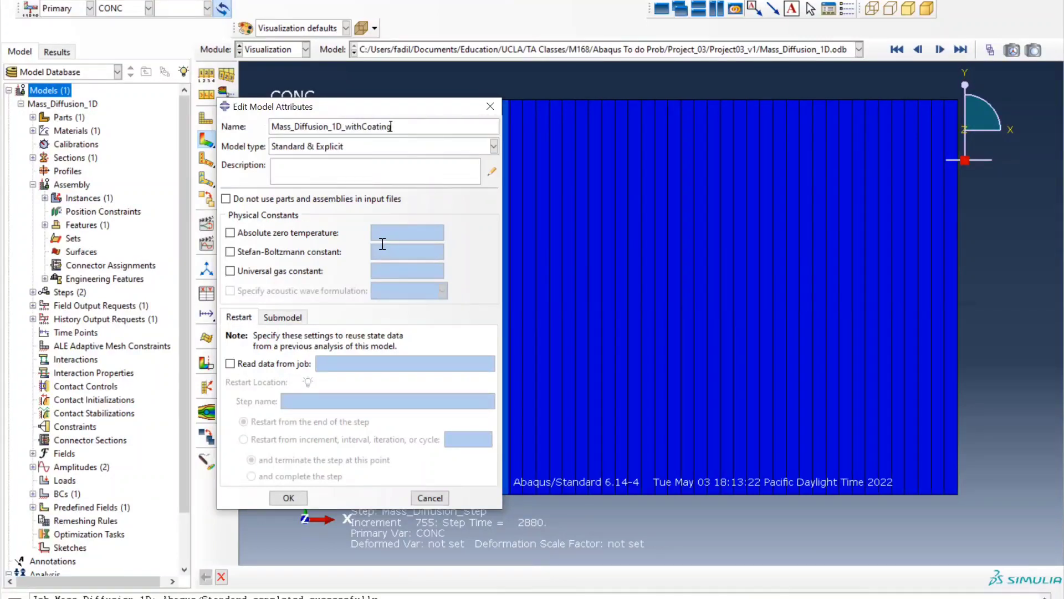
pyautogui.click(291, 499)
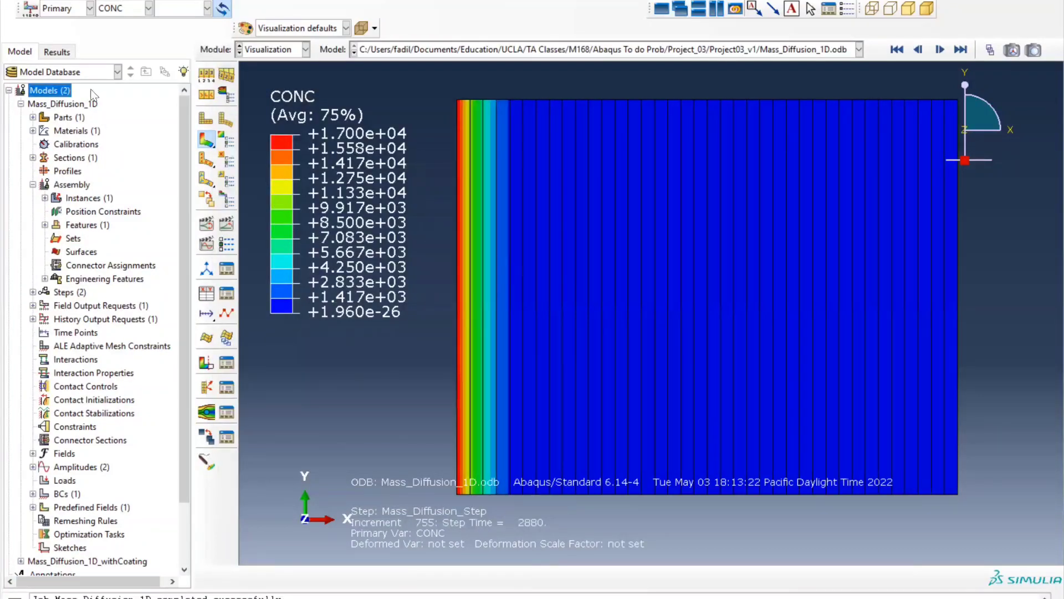
# Collapse the Mass_Diffusion_1D model tree and switch from Visualization to the Part module
pyautogui.click(21, 104)
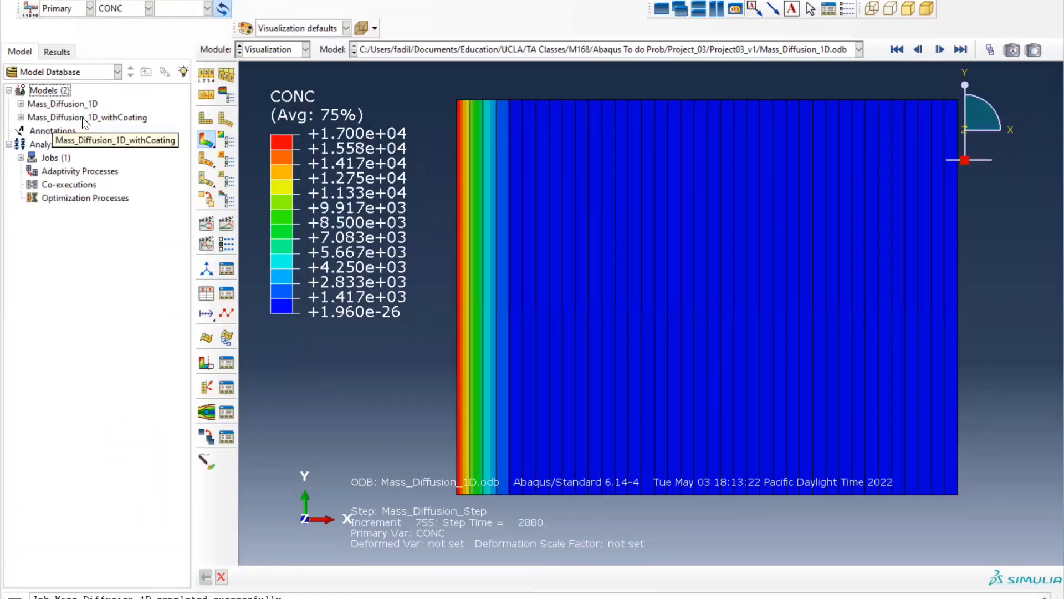
pyautogui.click(256, 51)
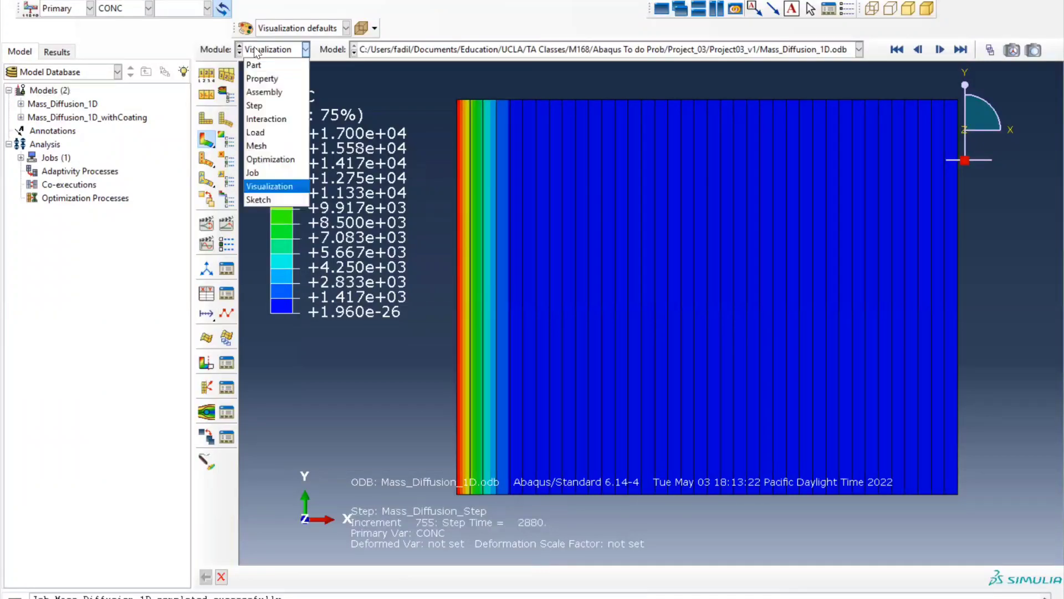
pyautogui.click(256, 51)
pyautogui.click(256, 51)
pyautogui.click(252, 66)
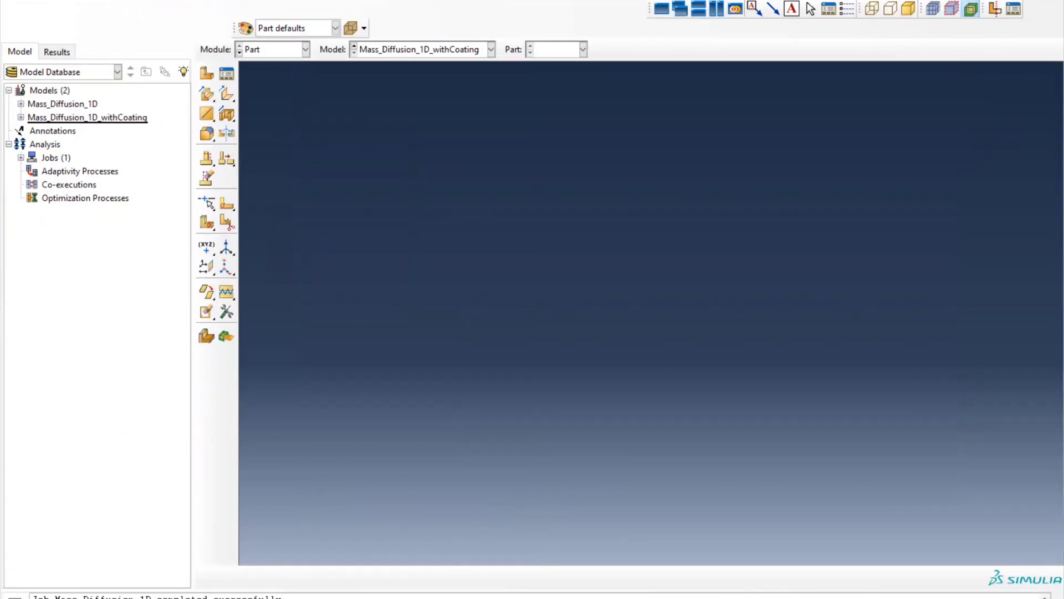
# Copy all parts, instances, materials, sections and amplitudes from Mass_Diffusion_1D to the Mass_Diffusion_1D_withCoating model
pyautogui.rightClick(44, 90)
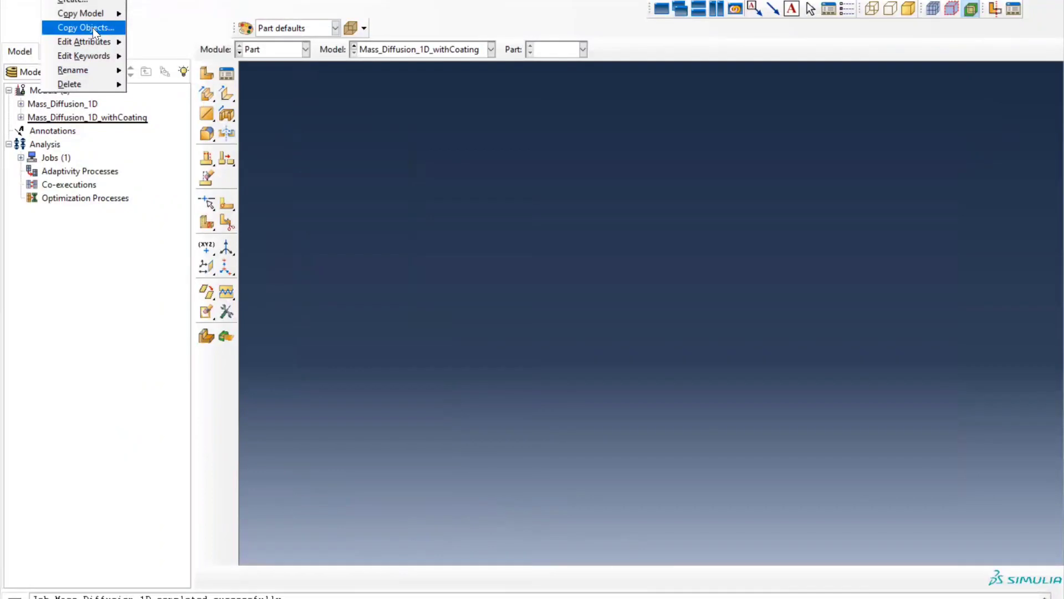
pyautogui.click(92, 28)
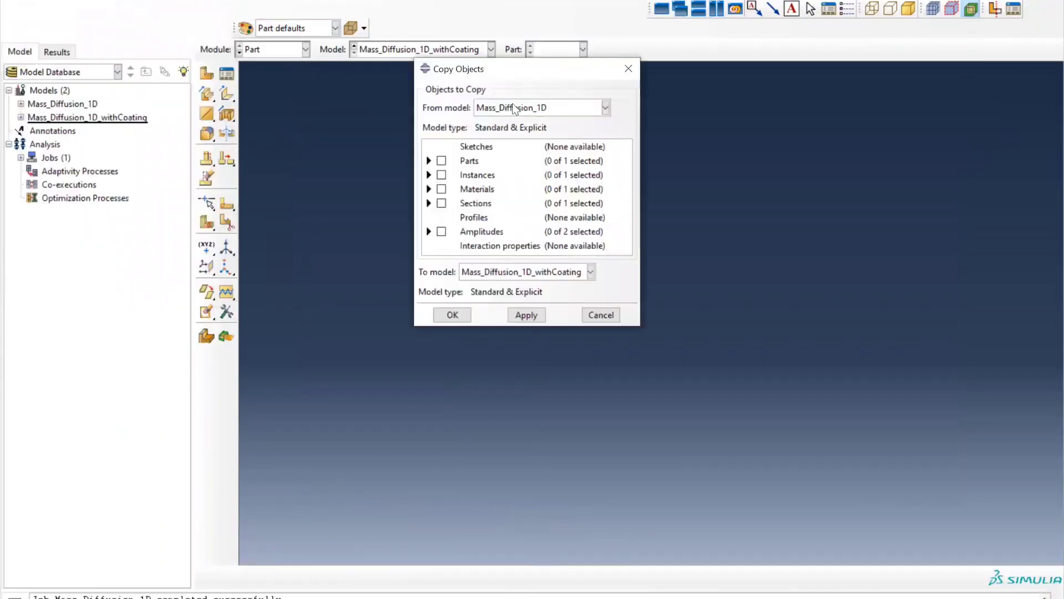
pyautogui.click(429, 161)
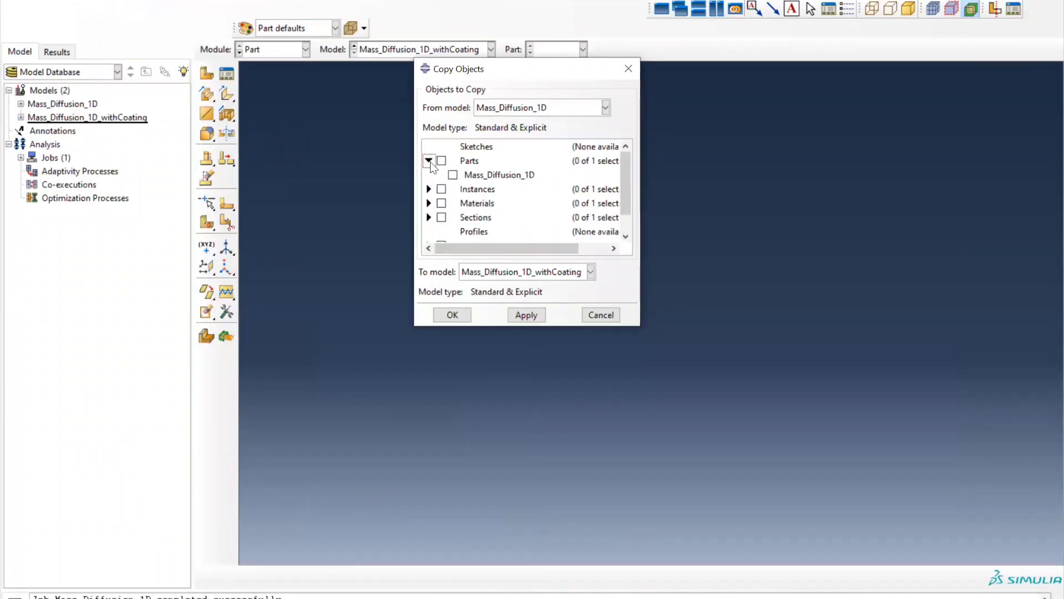
pyautogui.click(431, 160)
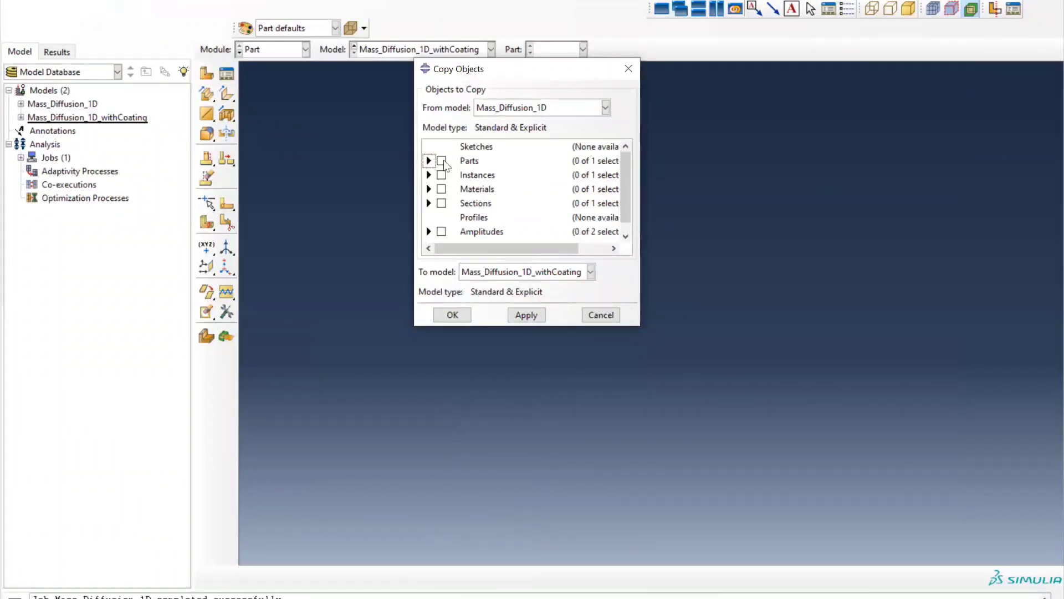
pyautogui.click(438, 161)
pyautogui.click(429, 161)
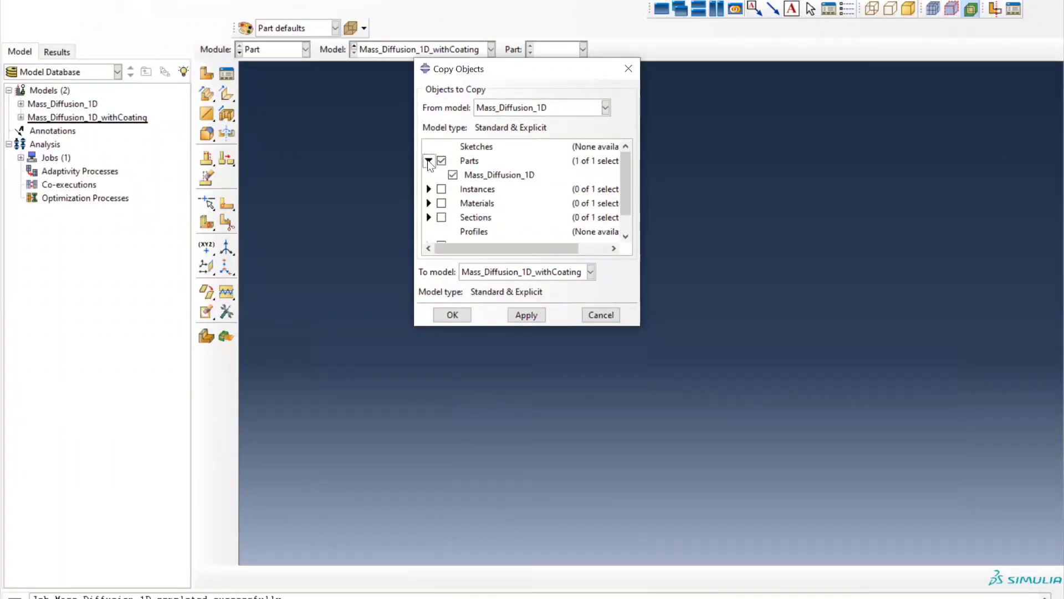
pyautogui.click(429, 162)
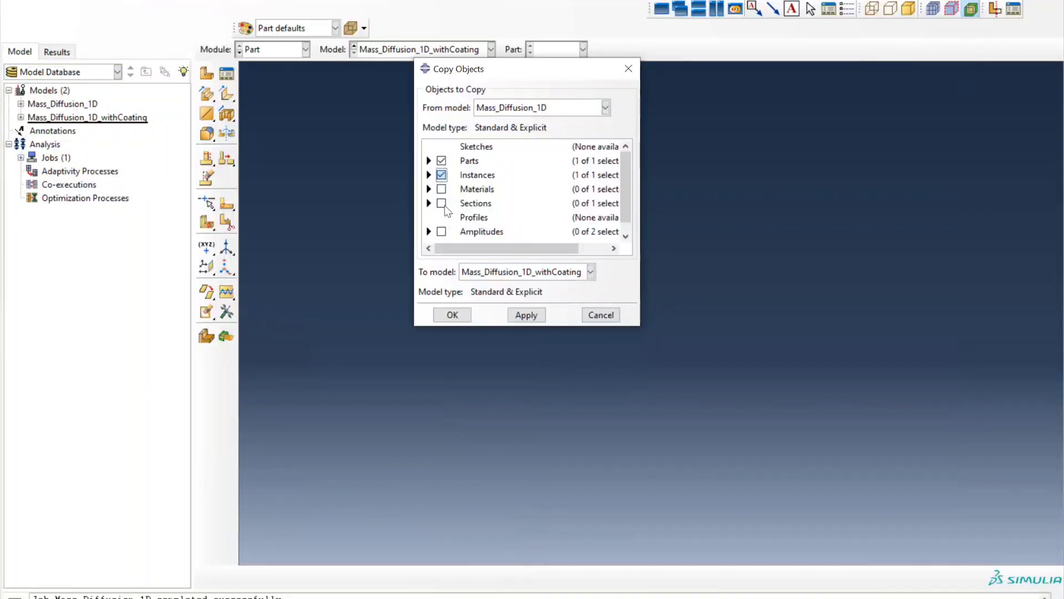
pyautogui.click(441, 189)
pyautogui.click(429, 189)
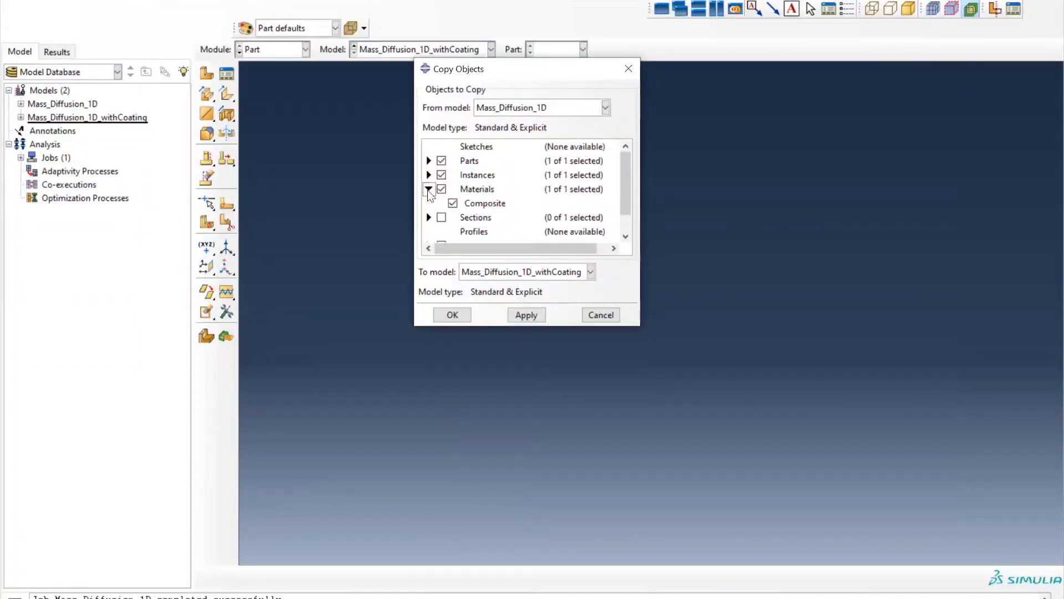
pyautogui.click(429, 189)
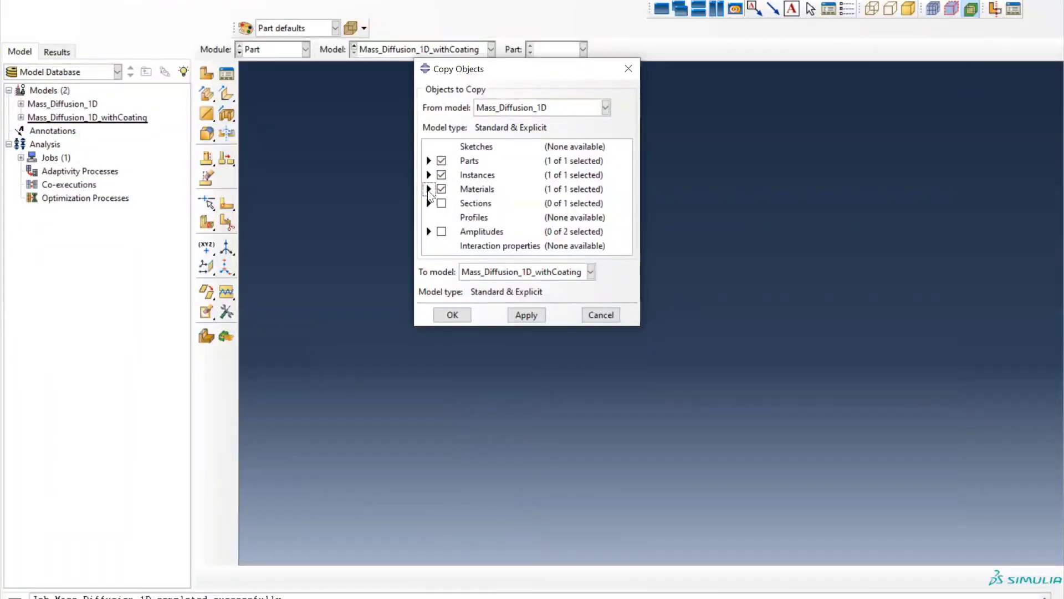
pyautogui.click(441, 203)
pyautogui.click(442, 232)
pyautogui.click(453, 315)
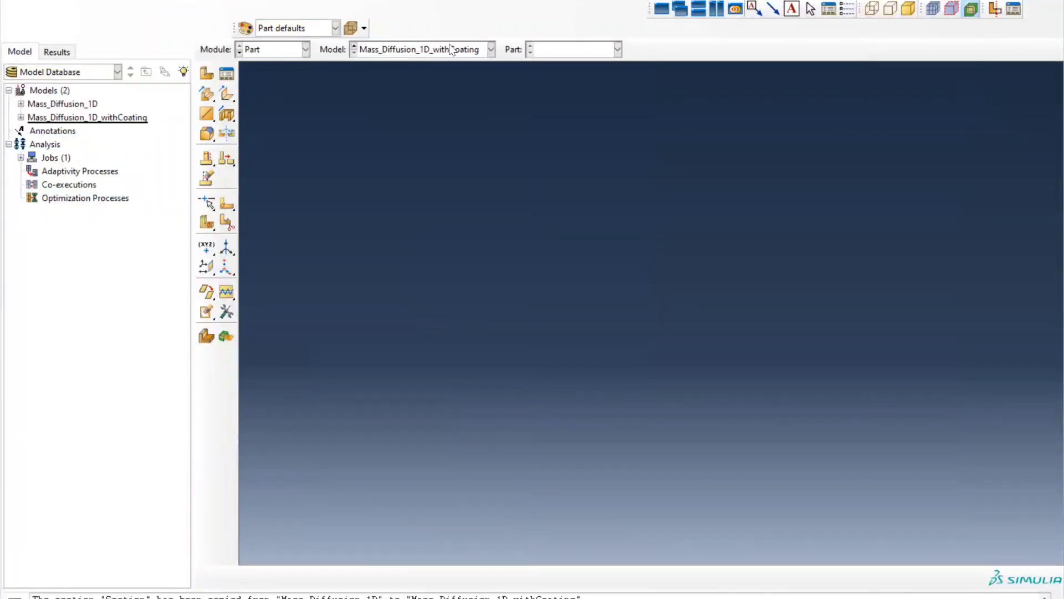
# Display the copied Mass_Diffusion_1D part, check its section assignment in the Property module, and return to the Part module
pyautogui.click(565, 49)
pyautogui.click(565, 65)
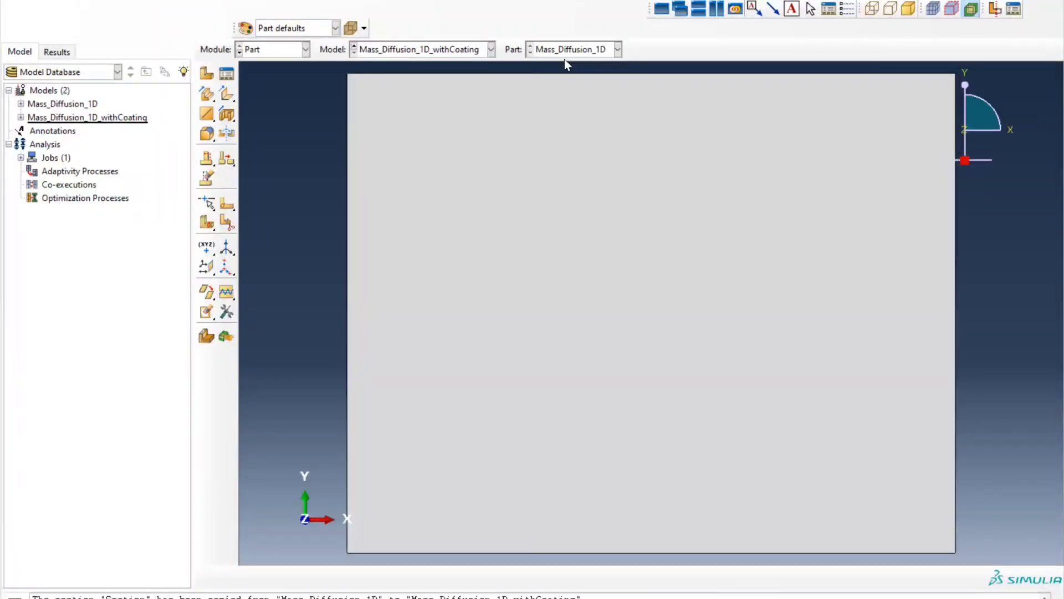
pyautogui.click(266, 49)
pyautogui.click(261, 76)
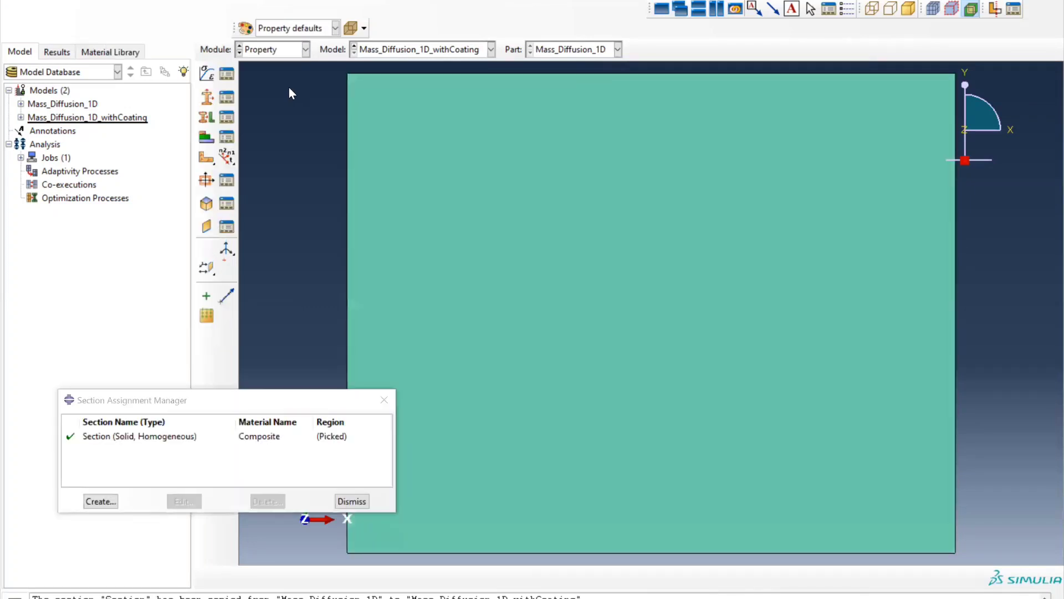
pyautogui.click(266, 53)
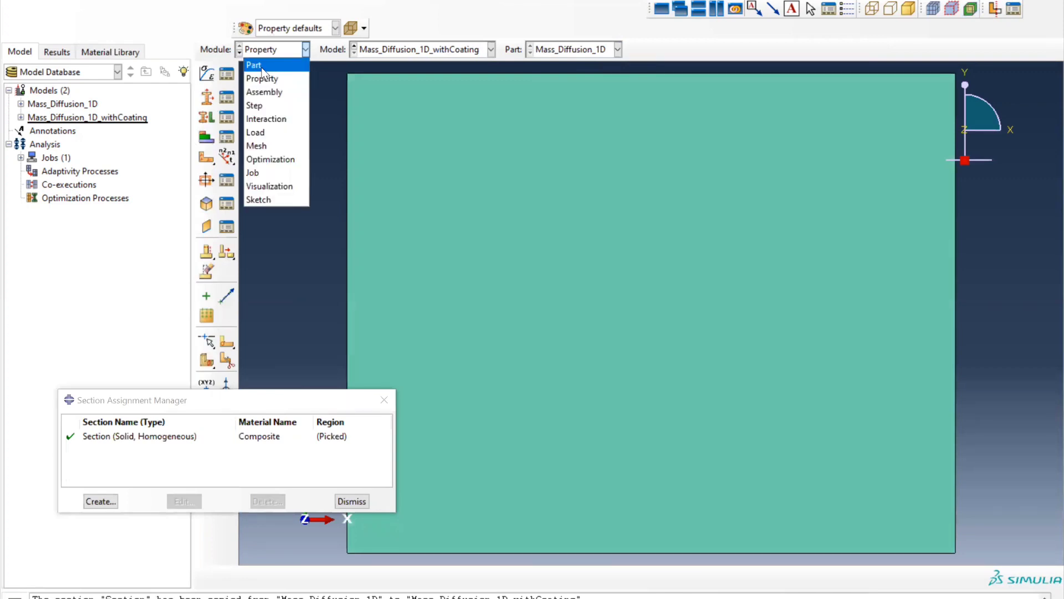
pyautogui.click(261, 65)
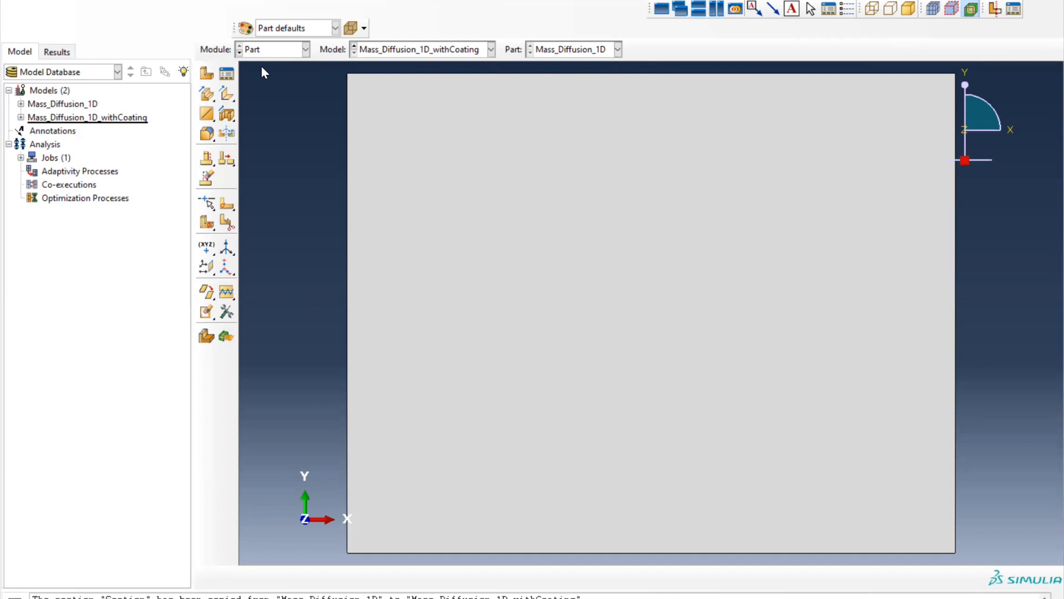
# Start a face partition of the Mass_Diffusion_1D part using the Sketch method
pyautogui.click(232, 223)
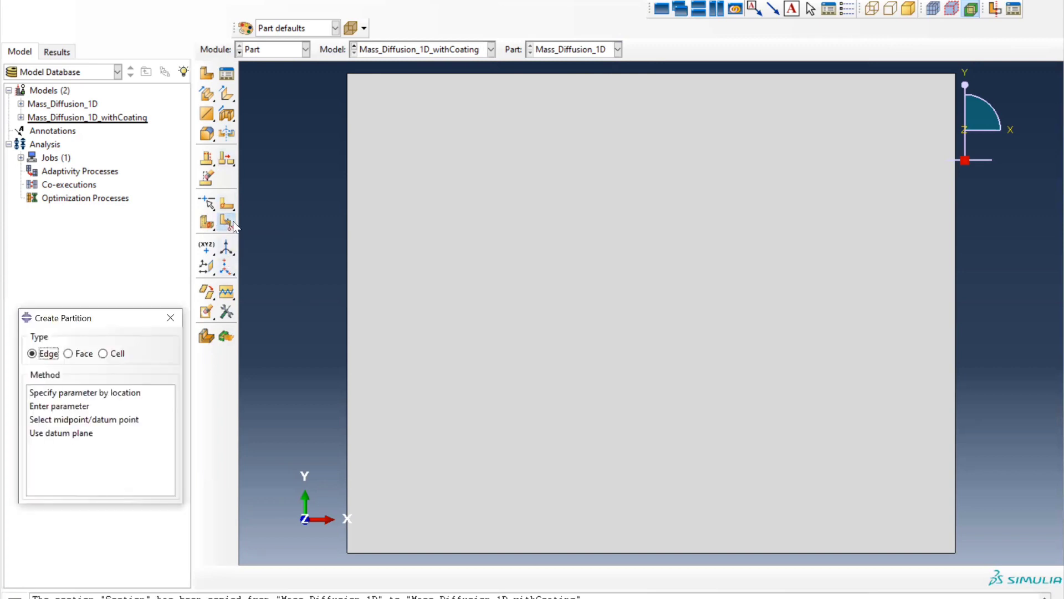
pyautogui.click(103, 354)
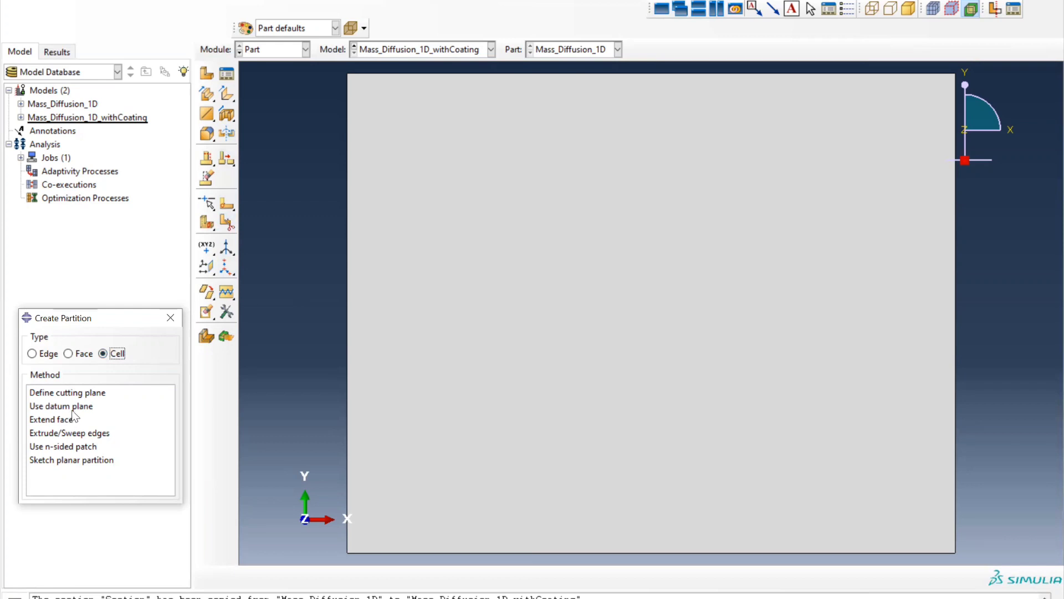
pyautogui.click(70, 406)
pyautogui.press('Return')
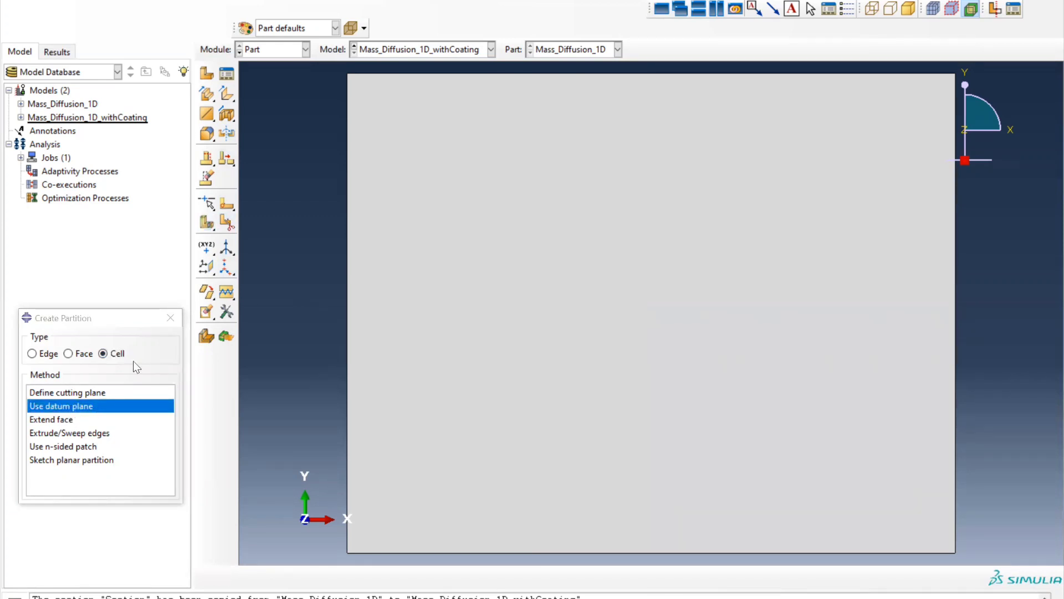
pyautogui.click(69, 354)
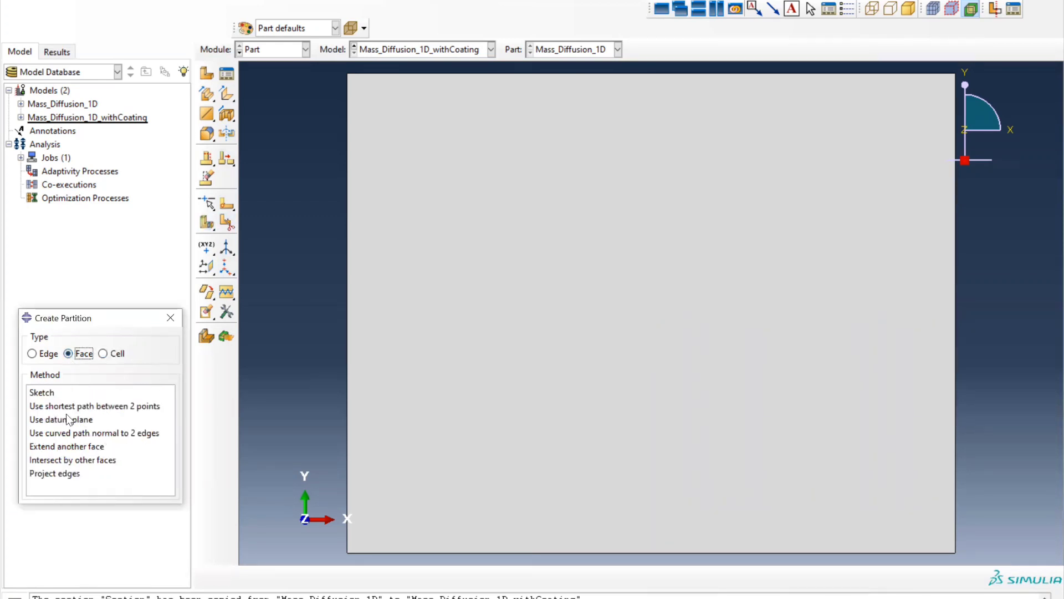
pyautogui.click(49, 393)
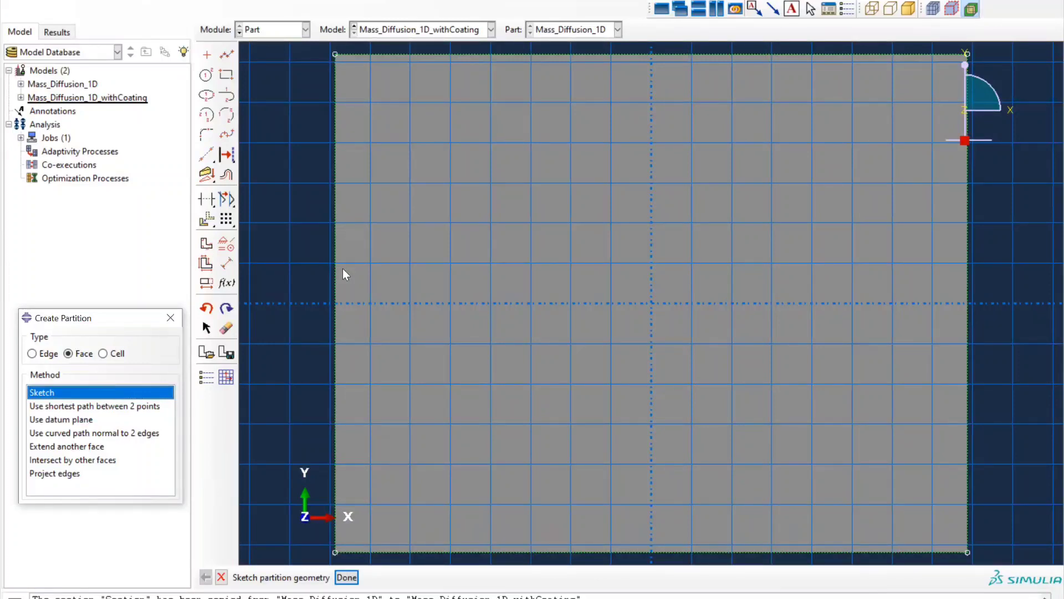
# Switch to the presentation, review the coating layer thickness on the 1D diffusion with coating slide, and return to Abaqus
pyautogui.hotkey('alt', 'Tab')
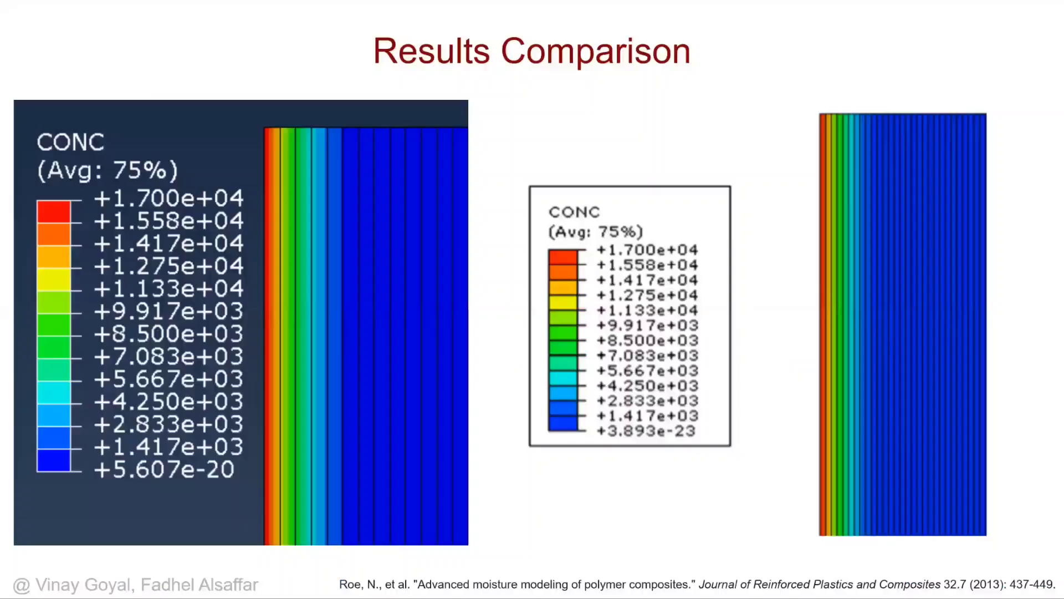
pyautogui.press('Right')
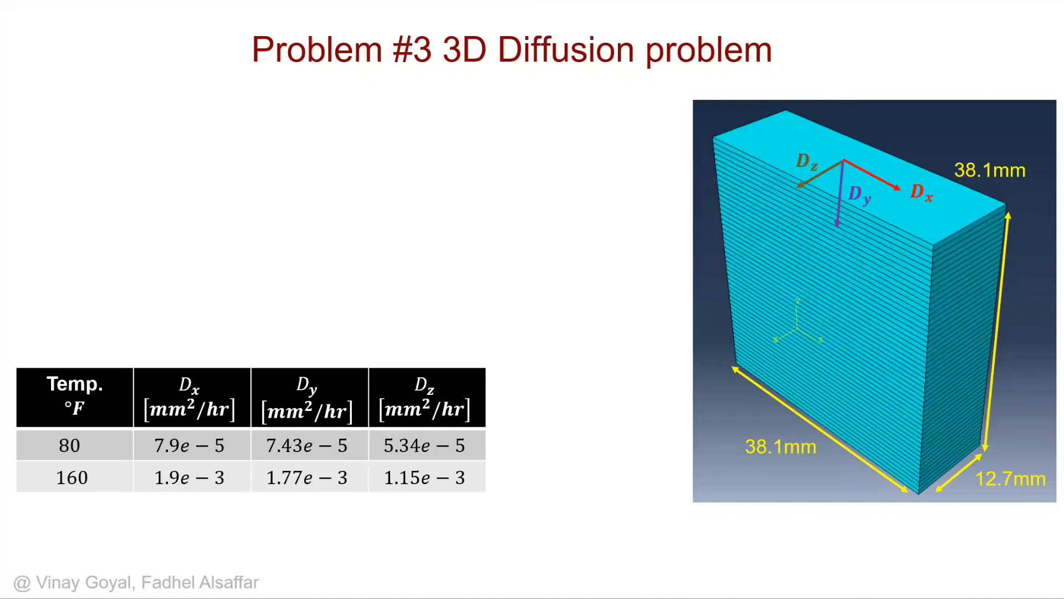
pyautogui.press('Right')
pyautogui.press('Right')
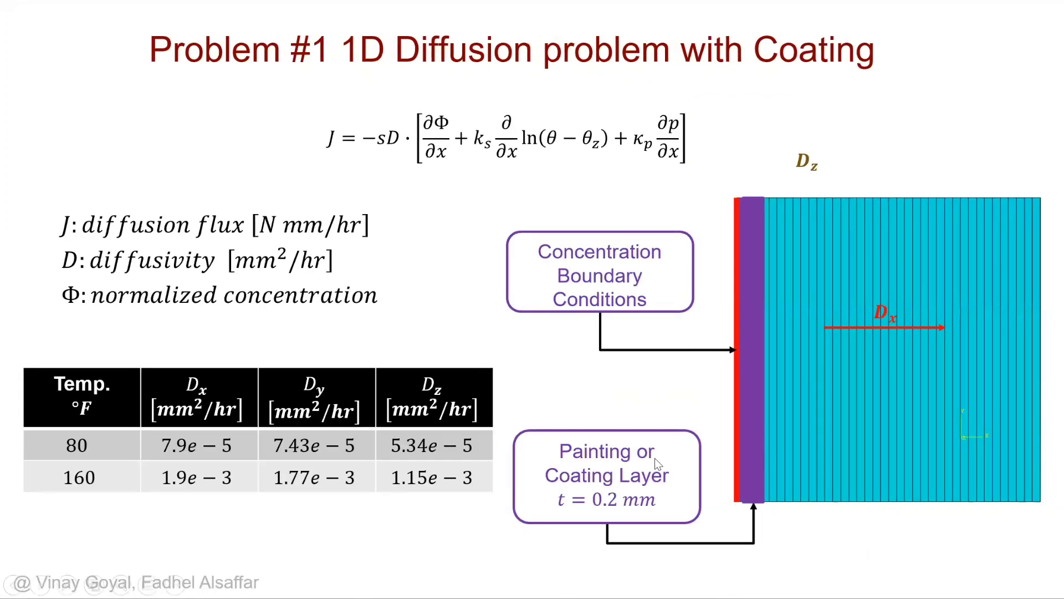
pyautogui.hotkey('alt', 'Tab')
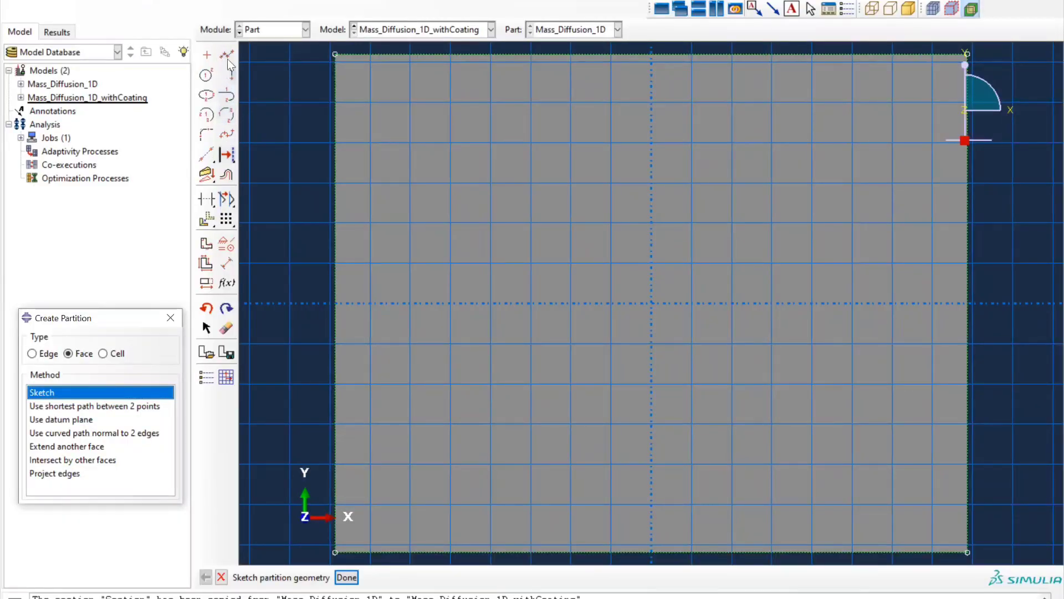
# Sketch a full-height vertical line on the face, about 0.9 from its left edge
pyautogui.click(227, 55)
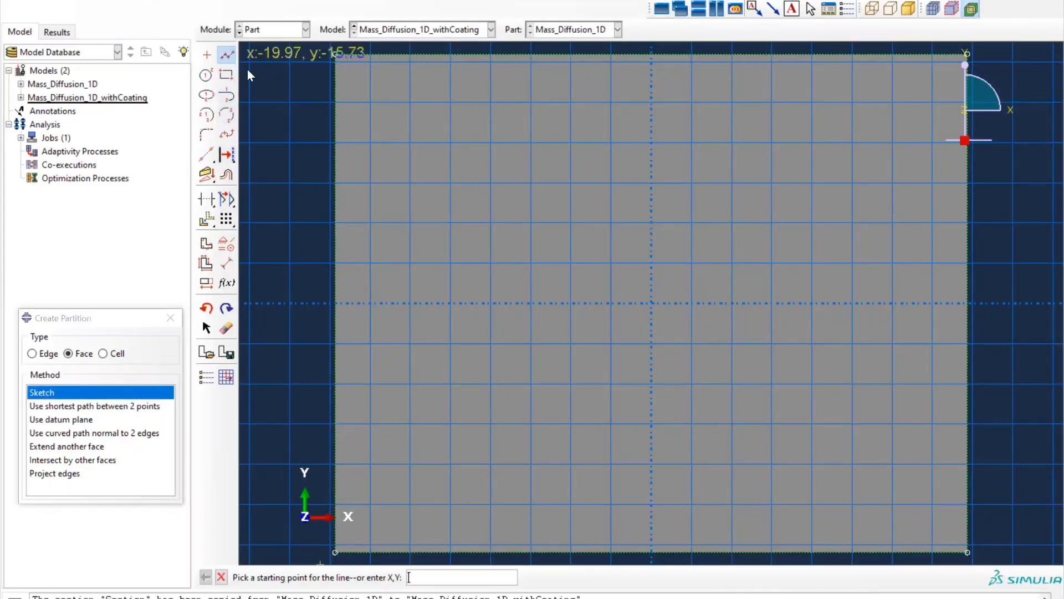
pyautogui.click(353, 55)
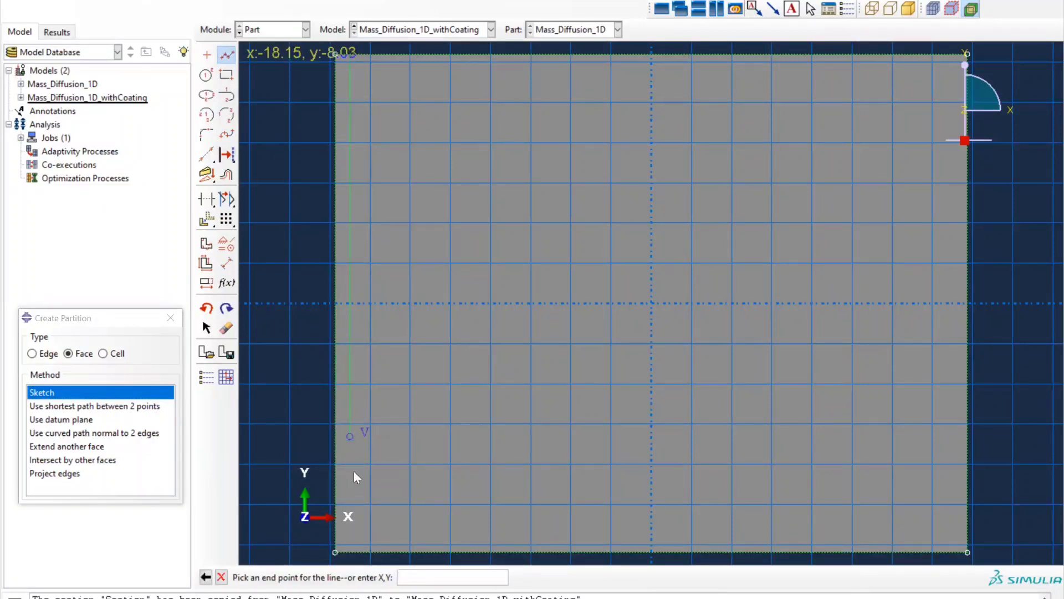
pyautogui.click(354, 548)
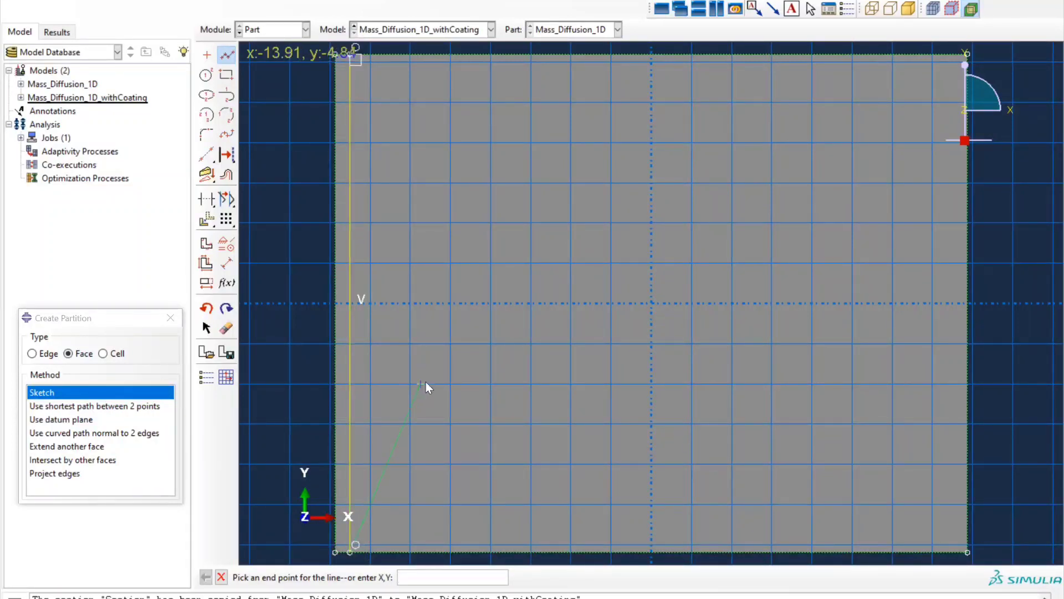
pyautogui.middleClick(426, 381)
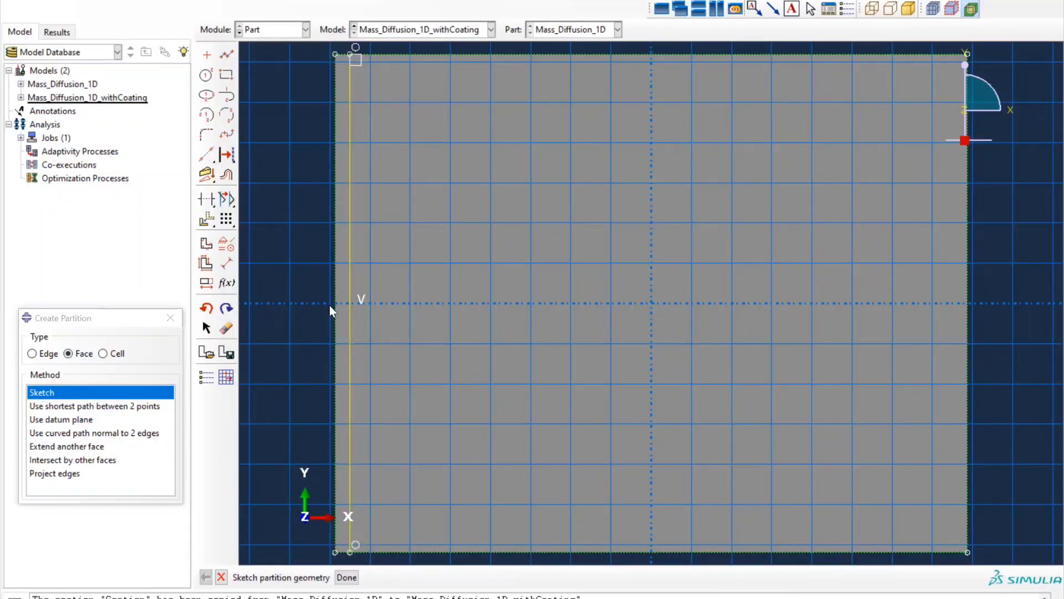
# Dimension the line 0.2 from the face's left edge and complete the face partition
pyautogui.click(227, 264)
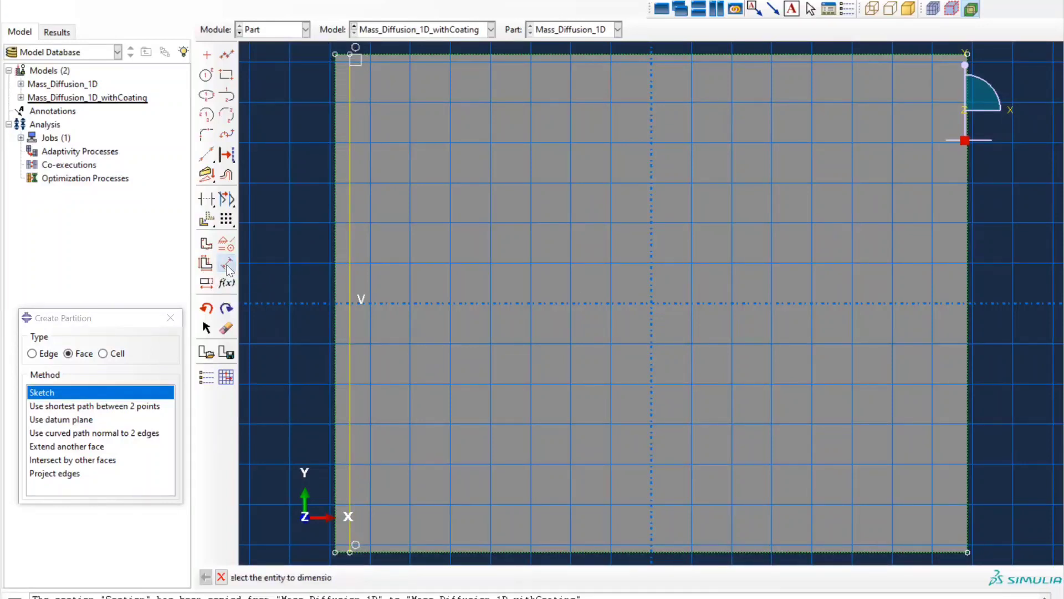
pyautogui.click(350, 255)
pyautogui.click(335, 254)
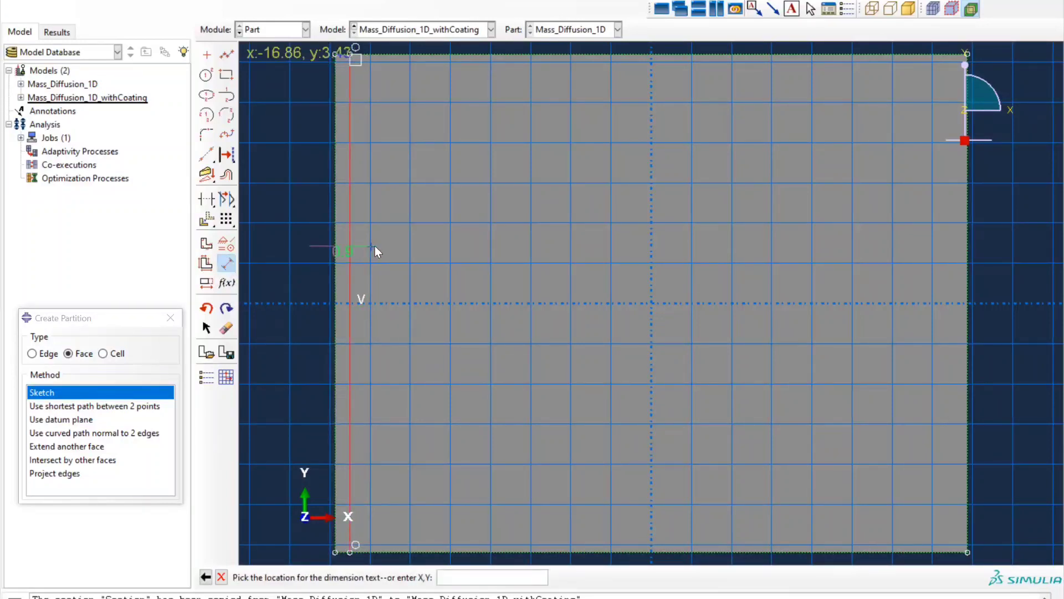
pyautogui.click(369, 228)
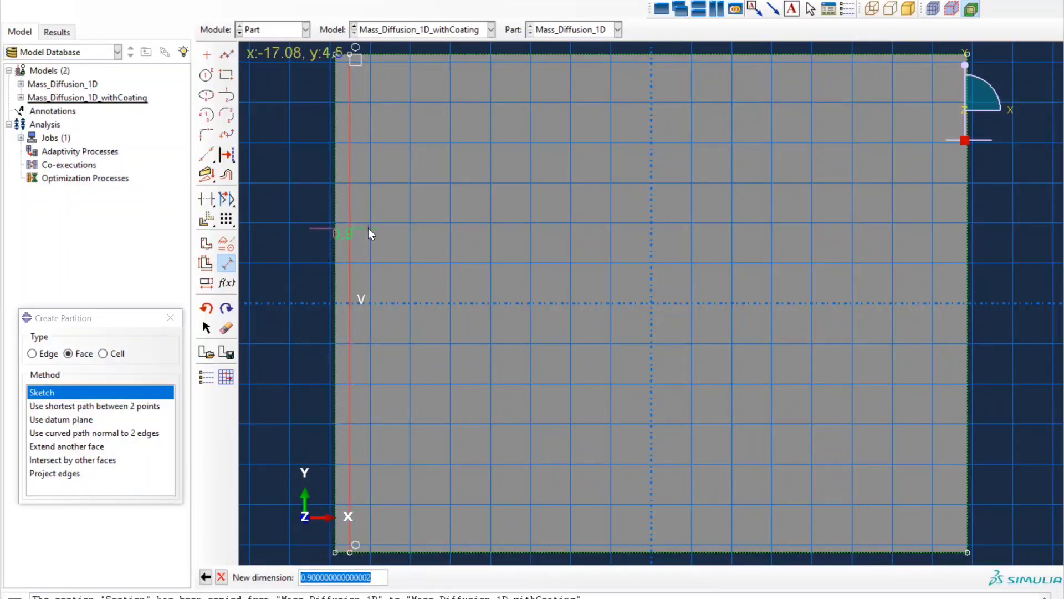
pyautogui.write('0.2')
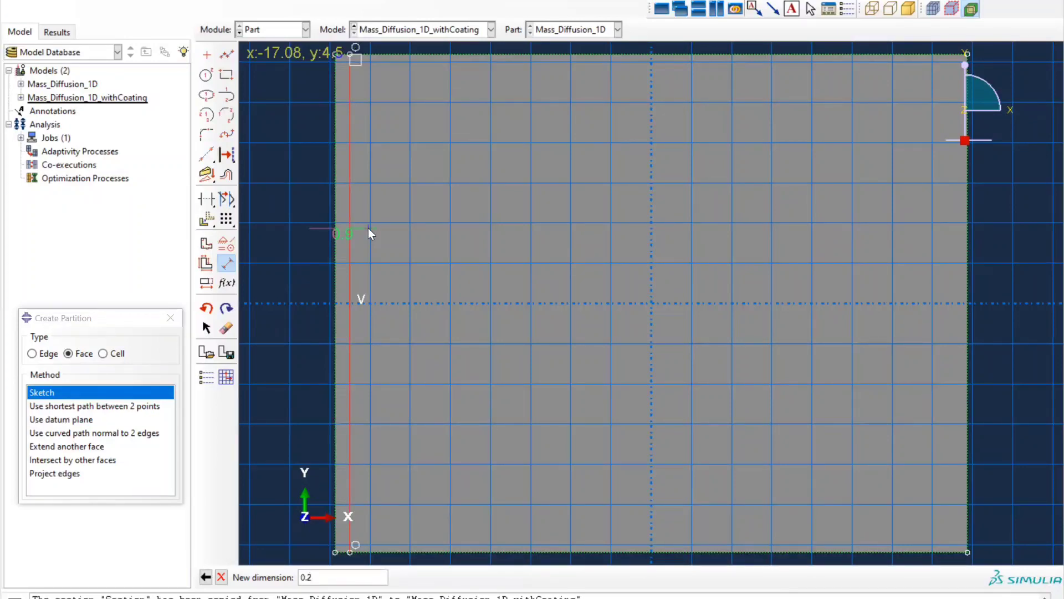
pyautogui.press('Return')
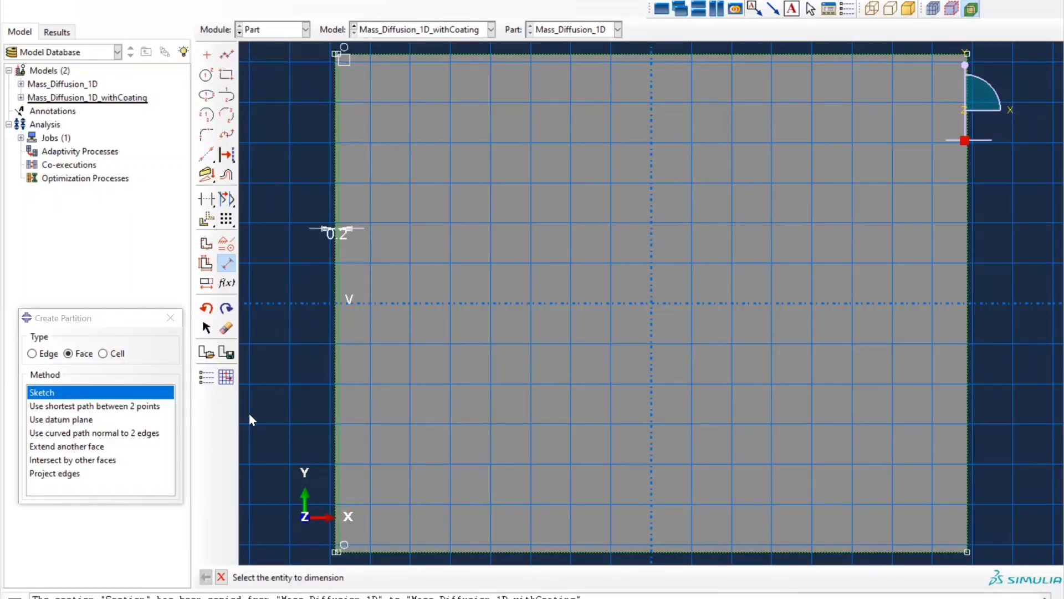
pyautogui.click(221, 577)
pyautogui.click(356, 579)
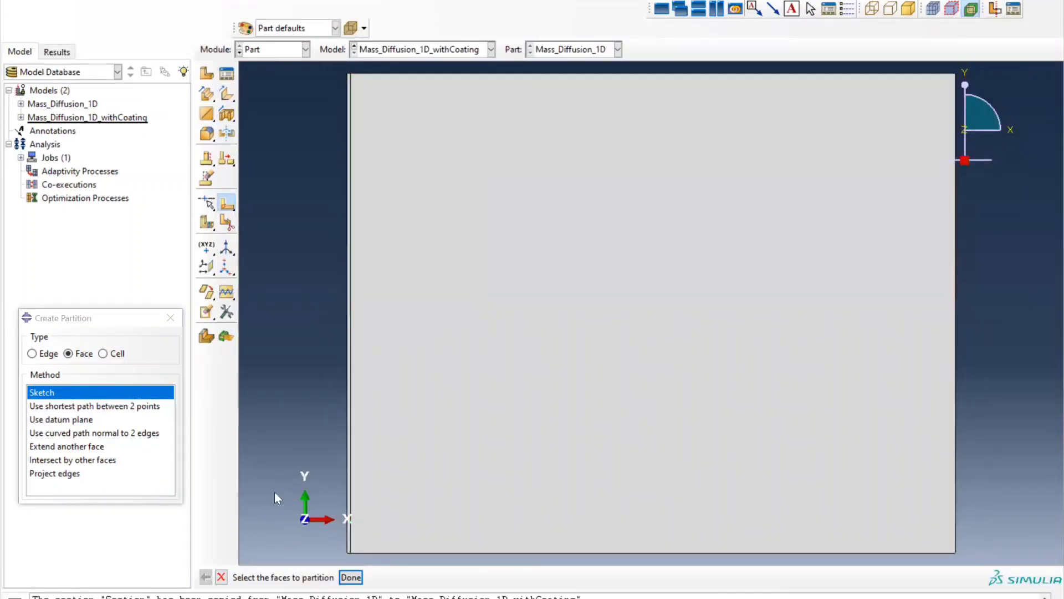
pyautogui.click(350, 577)
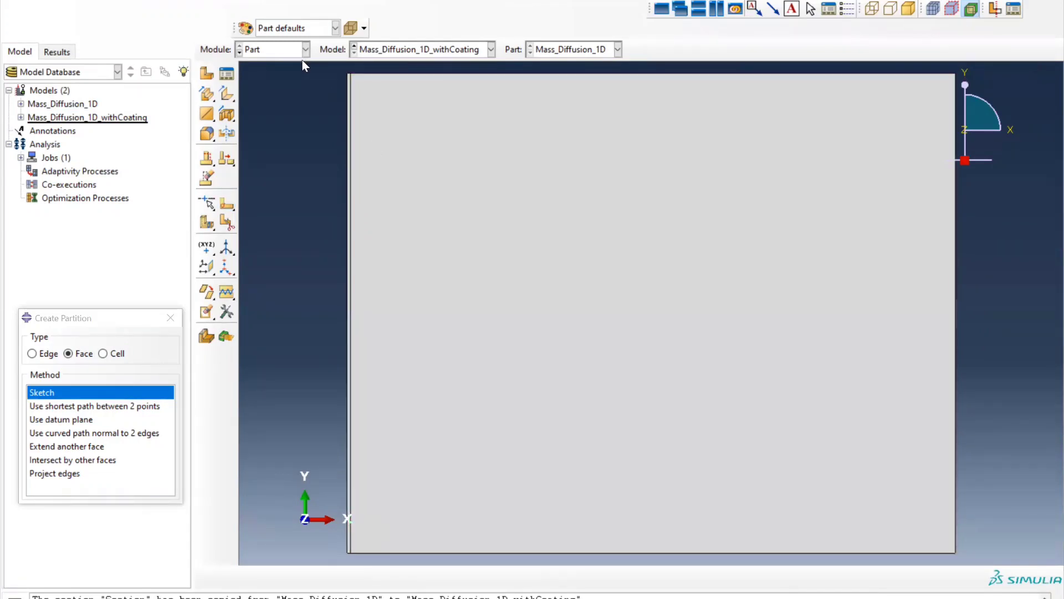
# Switch to the Property module and close the Section Assignment Manager and Create Partition dialogs
pyautogui.click(281, 49)
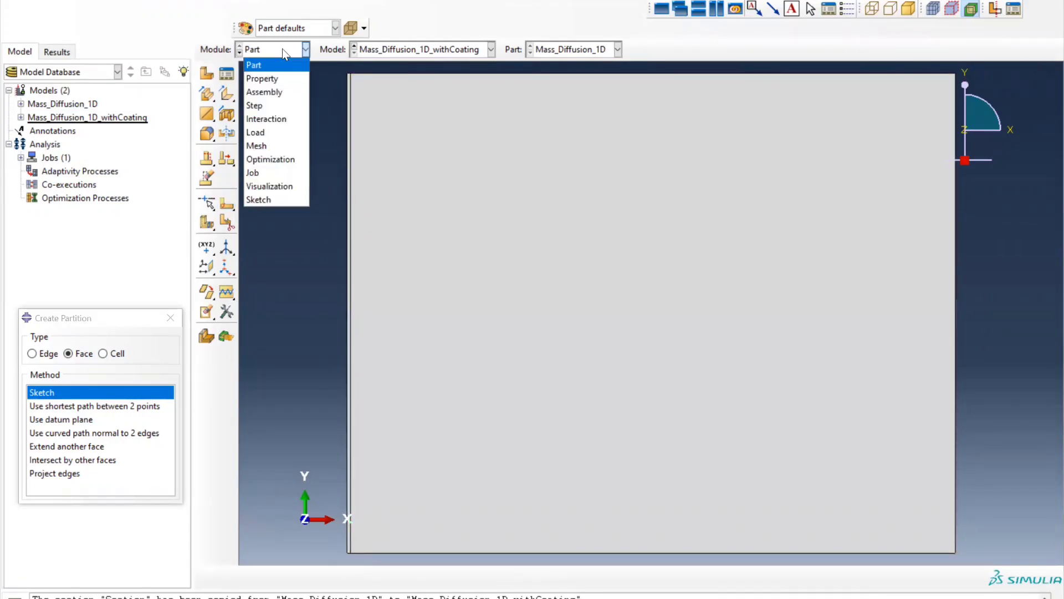
pyautogui.click(272, 78)
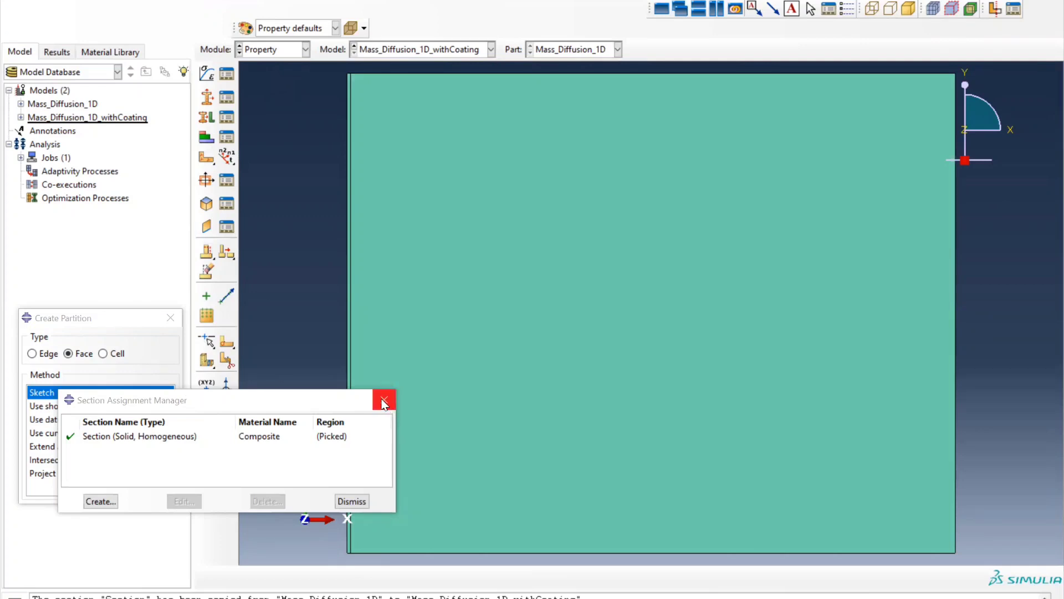
pyautogui.click(384, 399)
pyautogui.click(170, 316)
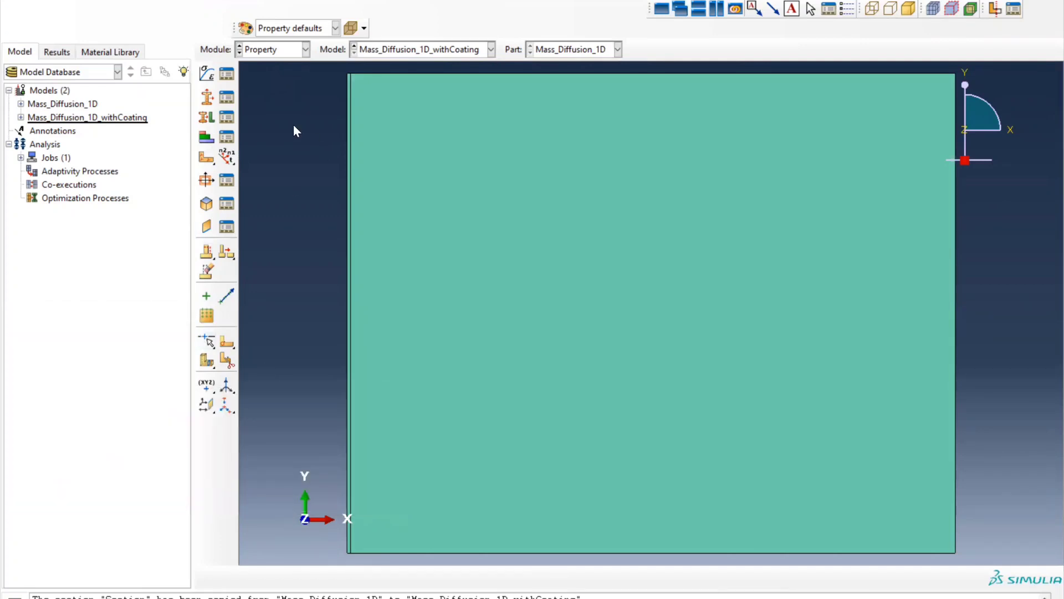
# Edit the Composite section assignment's region to cover only the large face, excluding the thin coating strip along the left edge
pyautogui.click(228, 118)
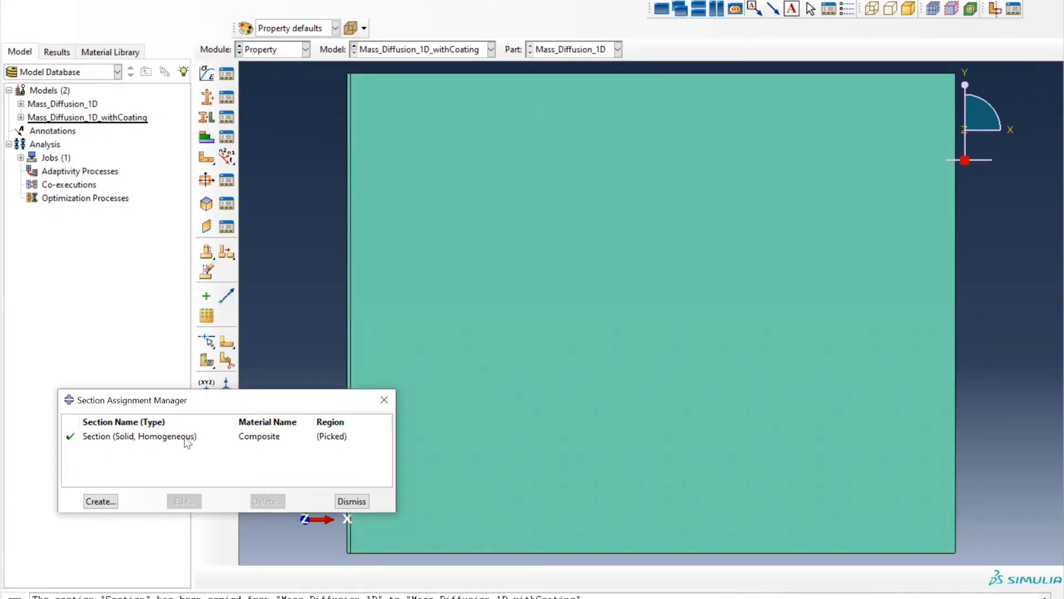
pyautogui.click(149, 438)
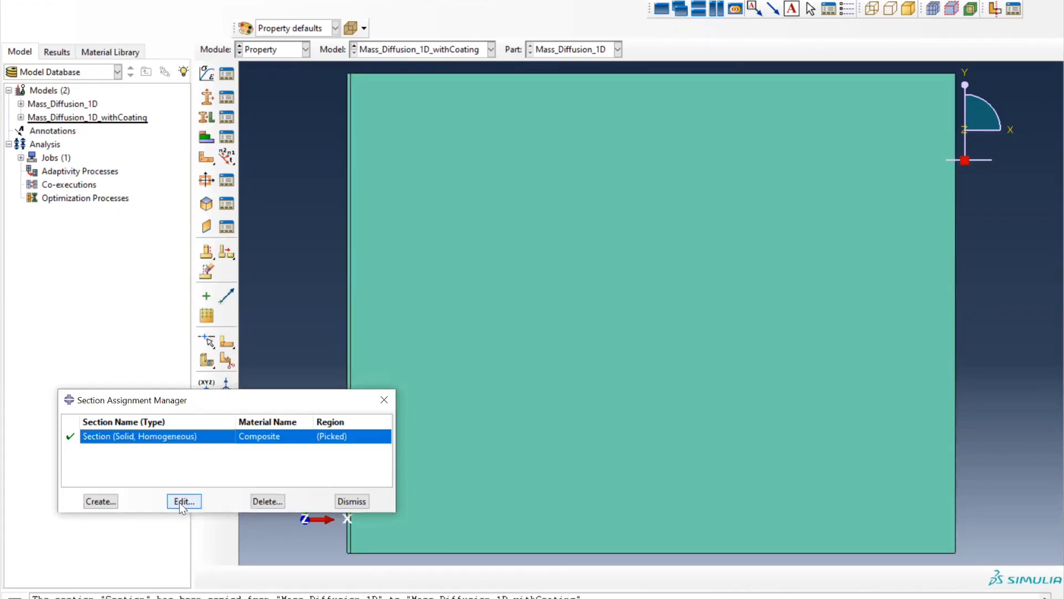
pyautogui.click(179, 502)
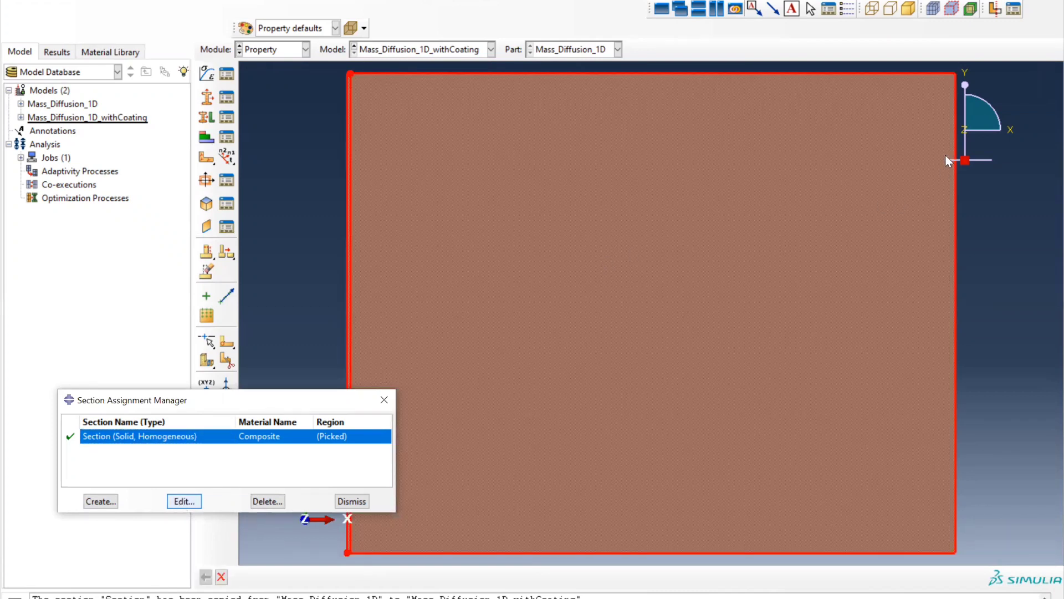
pyautogui.click(936, 144)
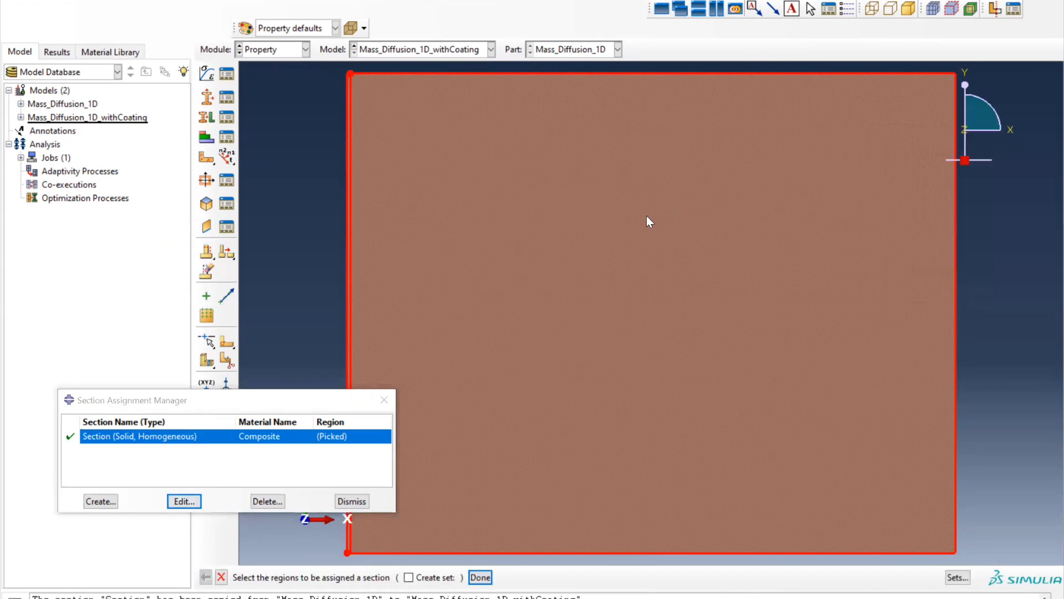
pyautogui.scroll(-1, 461, 134)
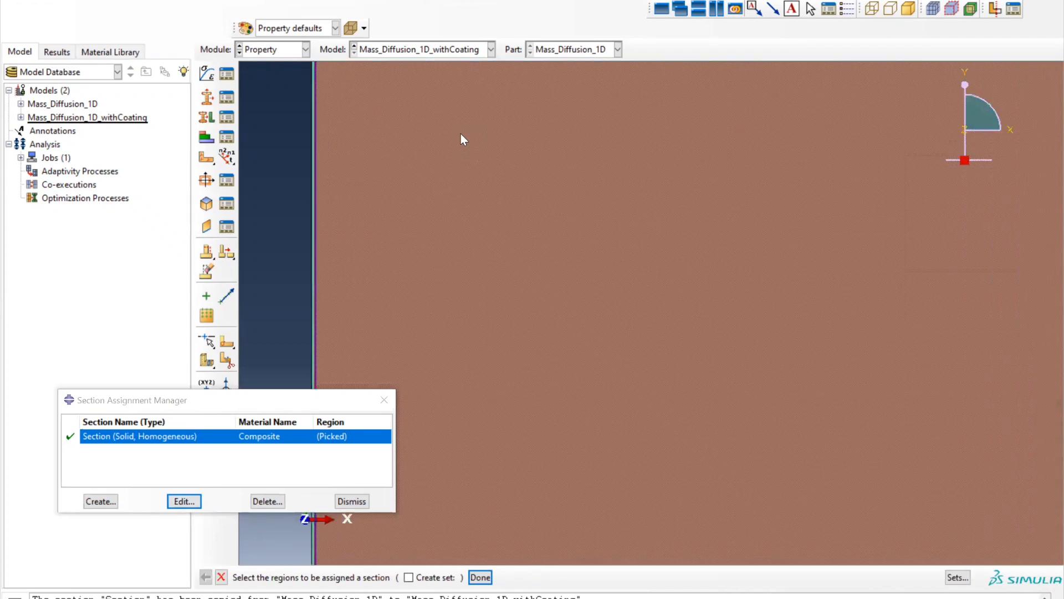
pyautogui.scroll(1, 460, 134)
pyautogui.scroll(-3, 328, 78)
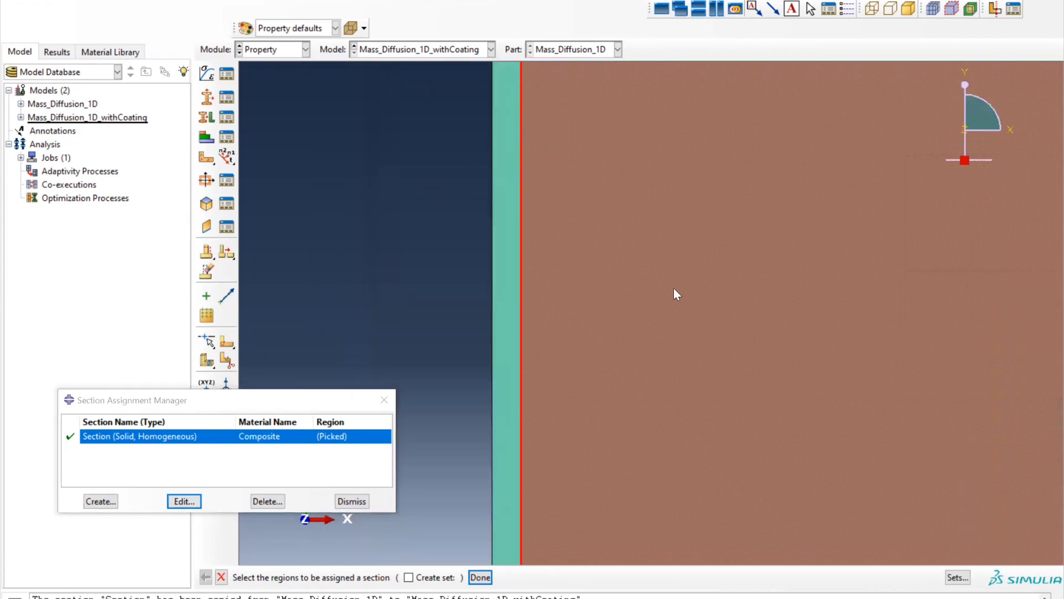
pyautogui.click(484, 577)
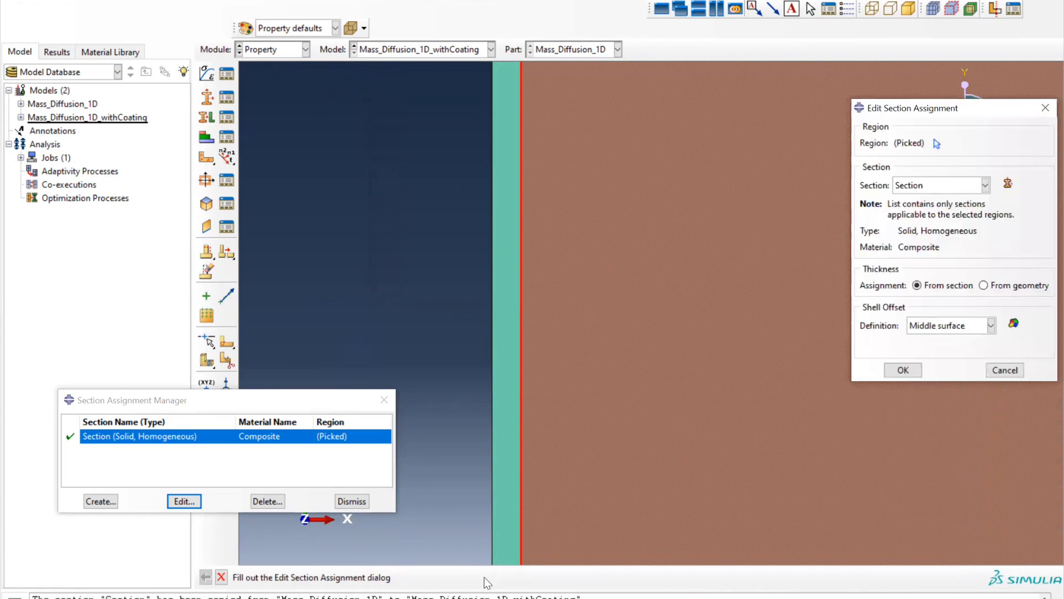
pyautogui.click(903, 370)
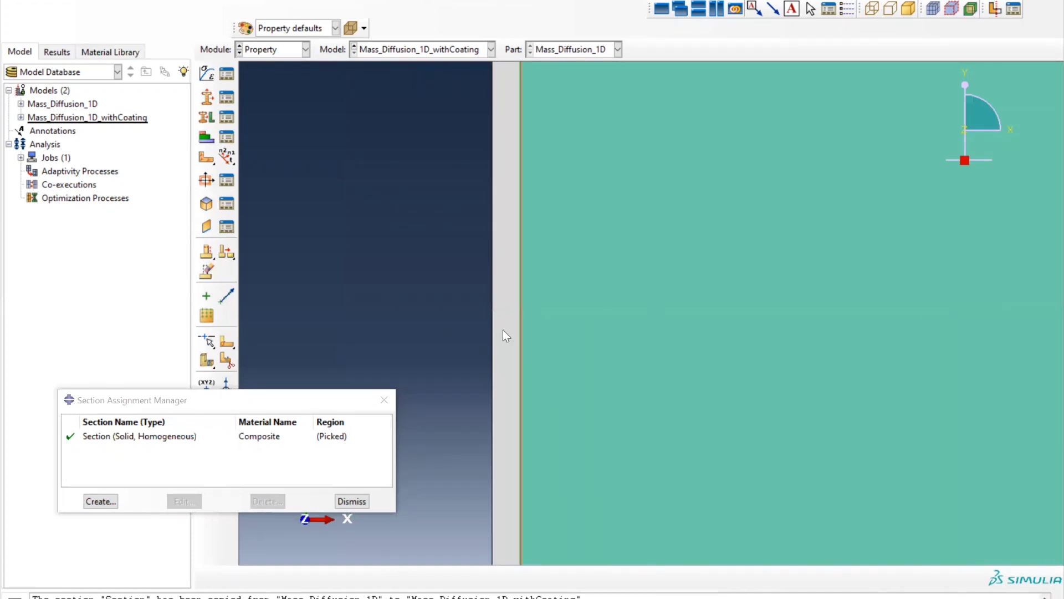
pyautogui.click(384, 400)
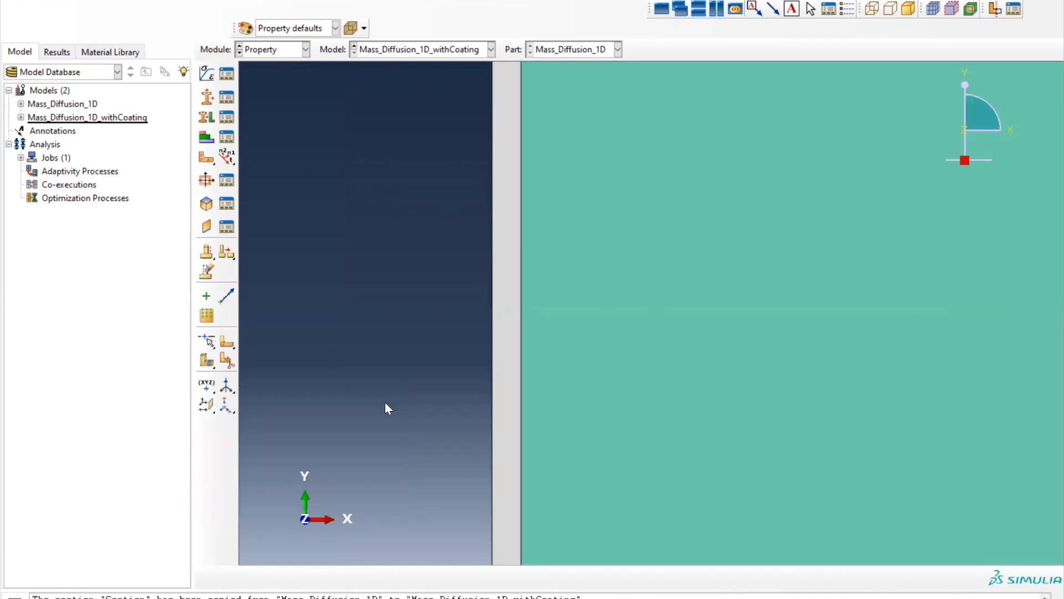
# Create a material named Coating Material with Diffusivity and Solubility mass diffusion behaviors
pyautogui.click(211, 71)
pyautogui.write('Coating')
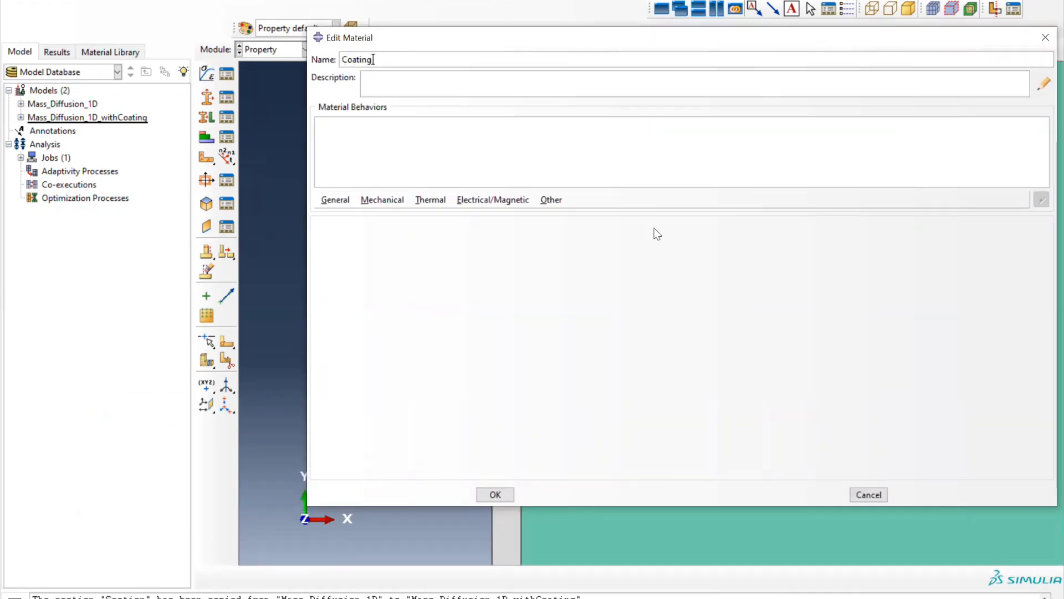
pyautogui.write(' Material')
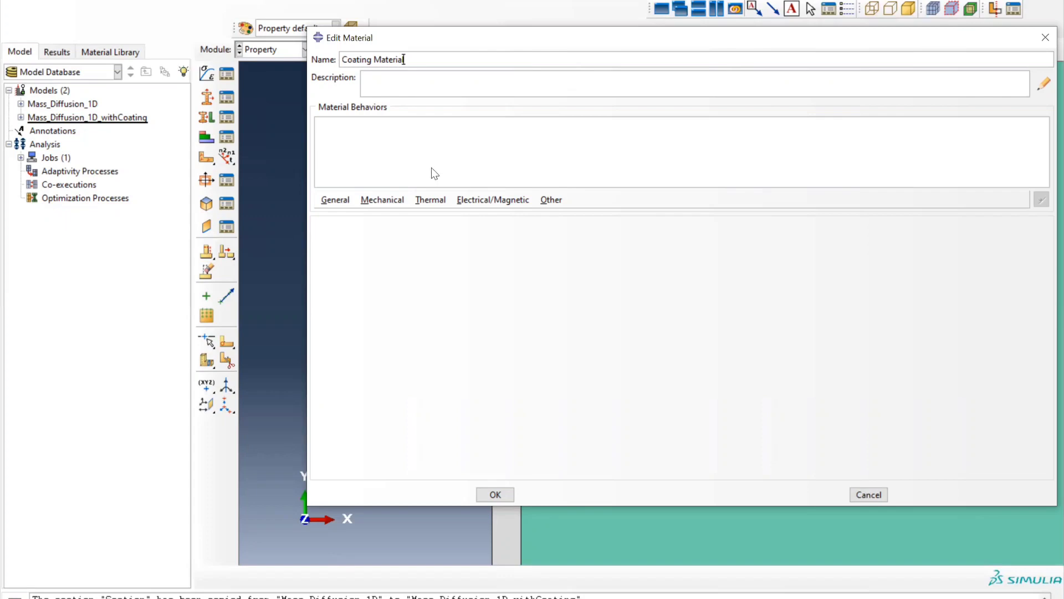
pyautogui.click(545, 202)
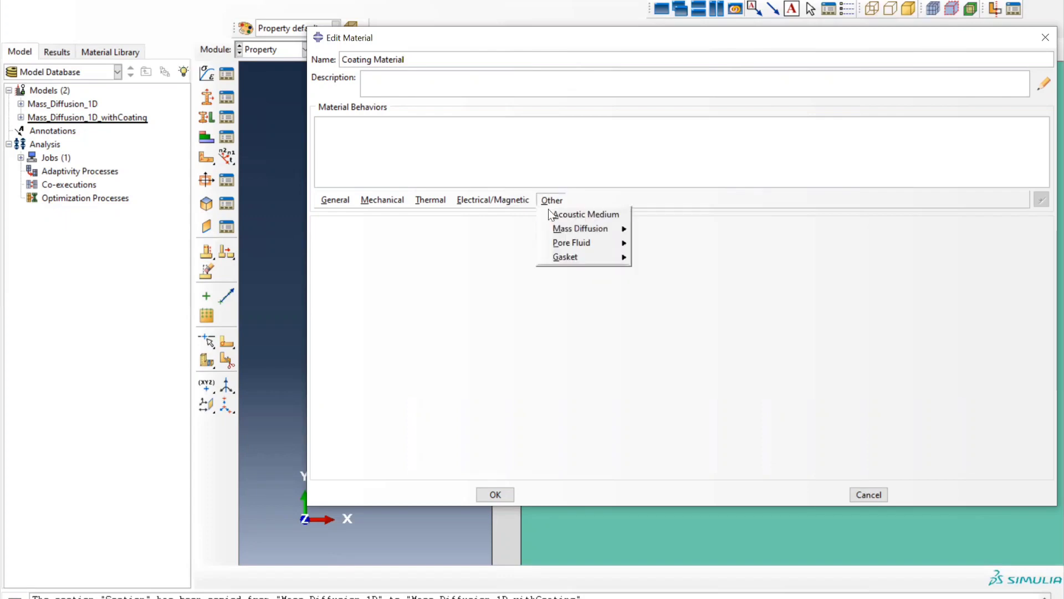
pyautogui.moveTo(584, 228)
pyautogui.click(638, 225)
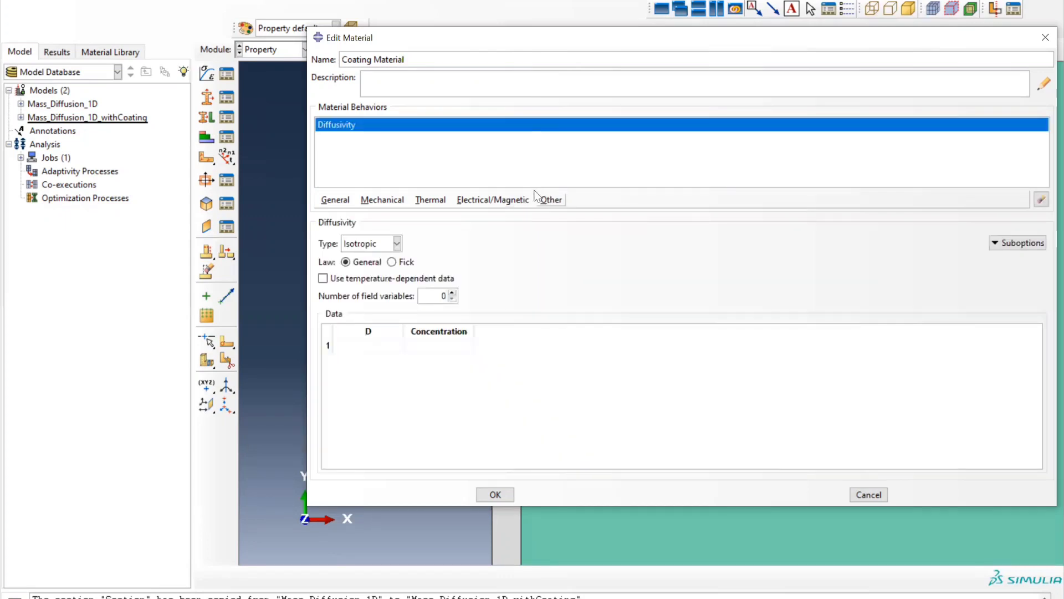
pyautogui.click(555, 200)
pyautogui.moveTo(630, 230)
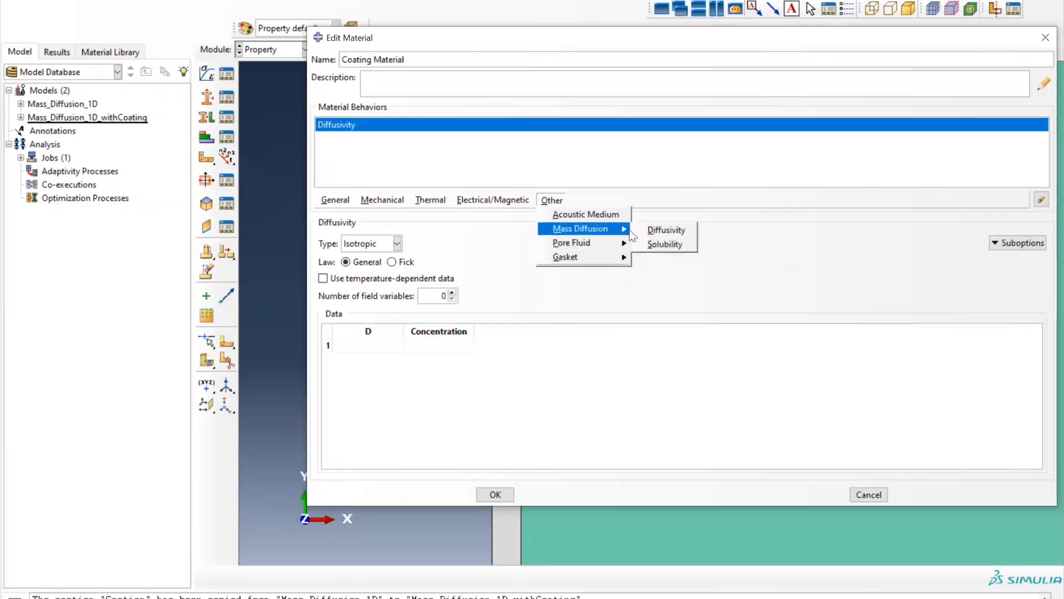
pyautogui.click(669, 245)
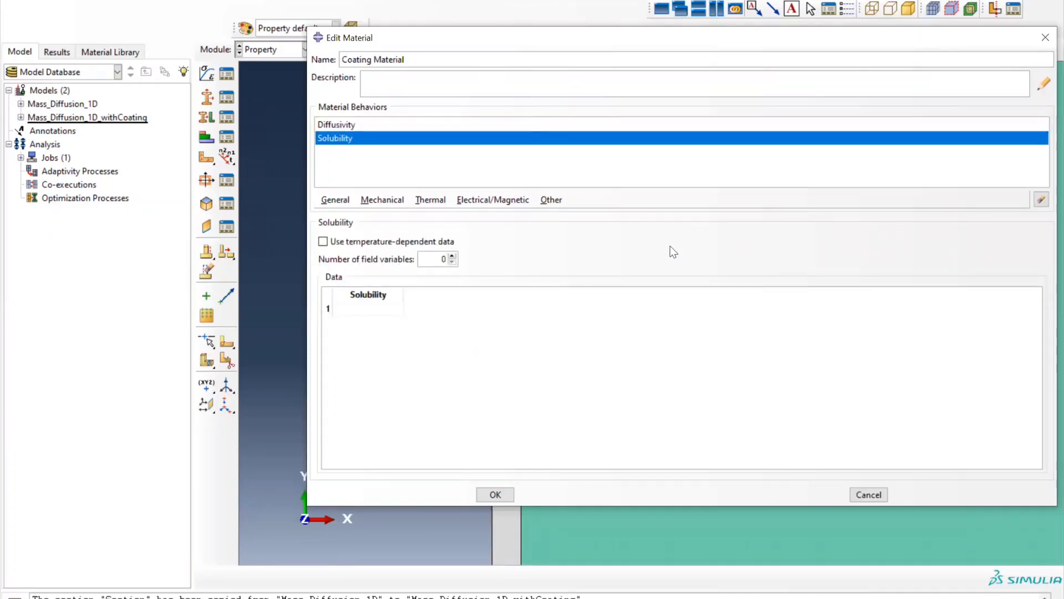
# Set the coating material's solubility to 0.8
pyautogui.click(380, 309)
pyautogui.write('0')
pyautogui.write('.8')
# Set the coating material's isotropic diffusivity to 7.9e-5 at concentration 0, recheck both behaviors, and save the material
pyautogui.click(337, 125)
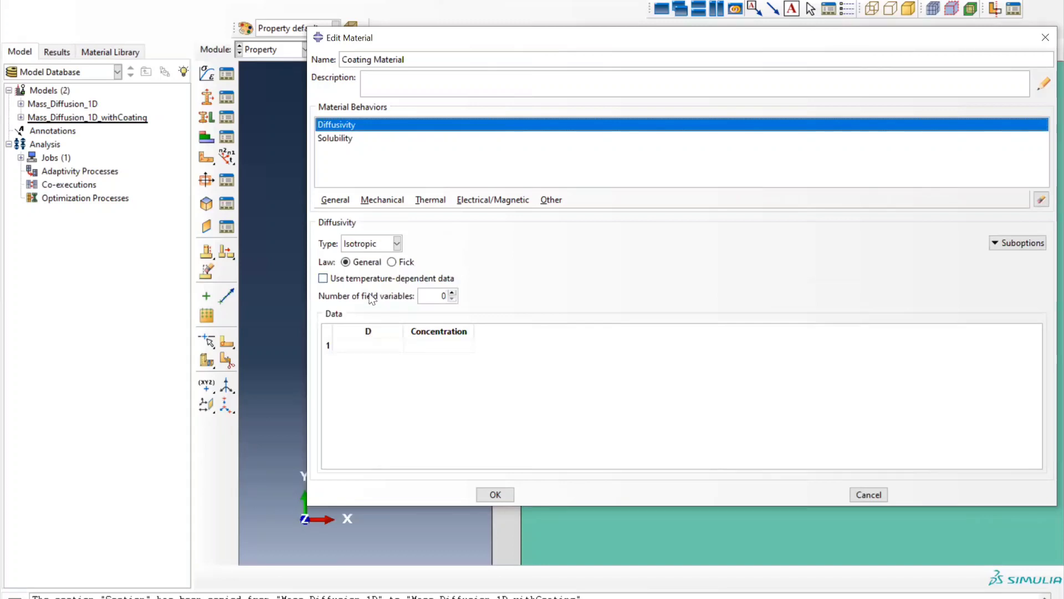
pyautogui.click(369, 346)
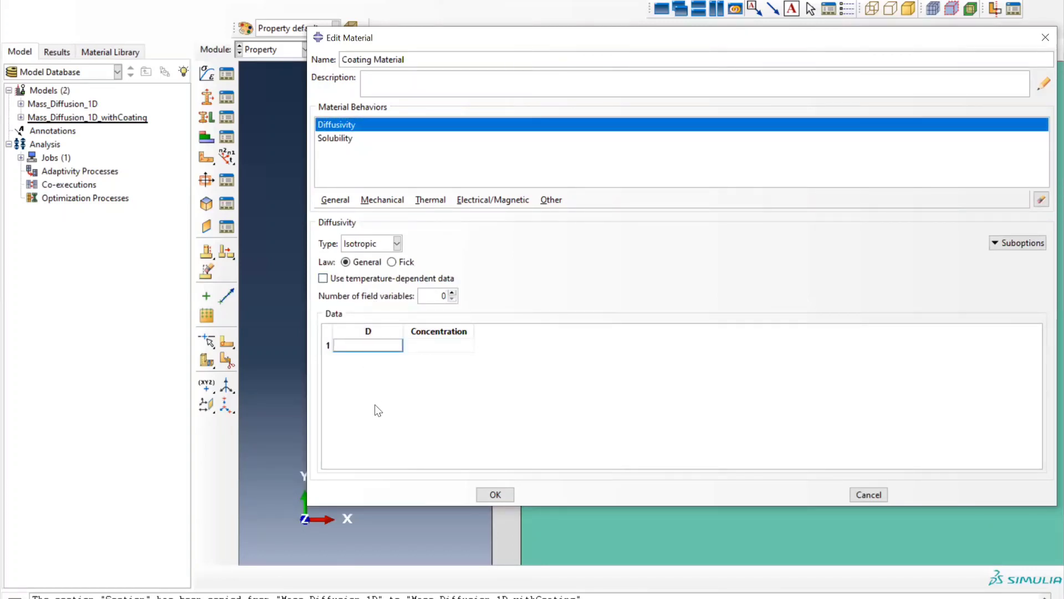
pyautogui.hotkey('alt', 'Tab')
pyautogui.write('7.9')
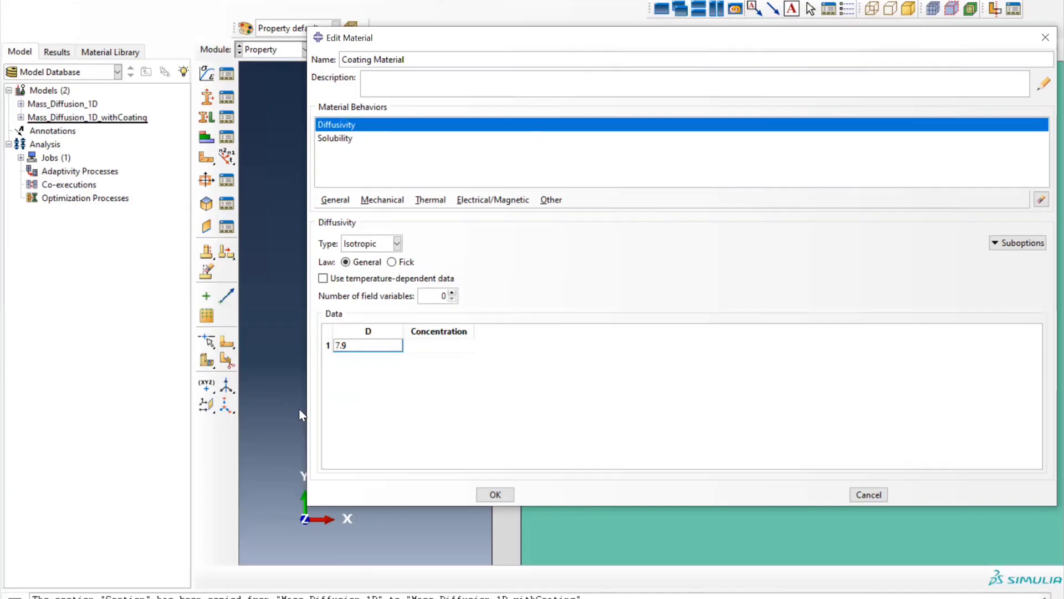
pyautogui.write('e-5')
pyautogui.press('Tab')
pyautogui.write('0')
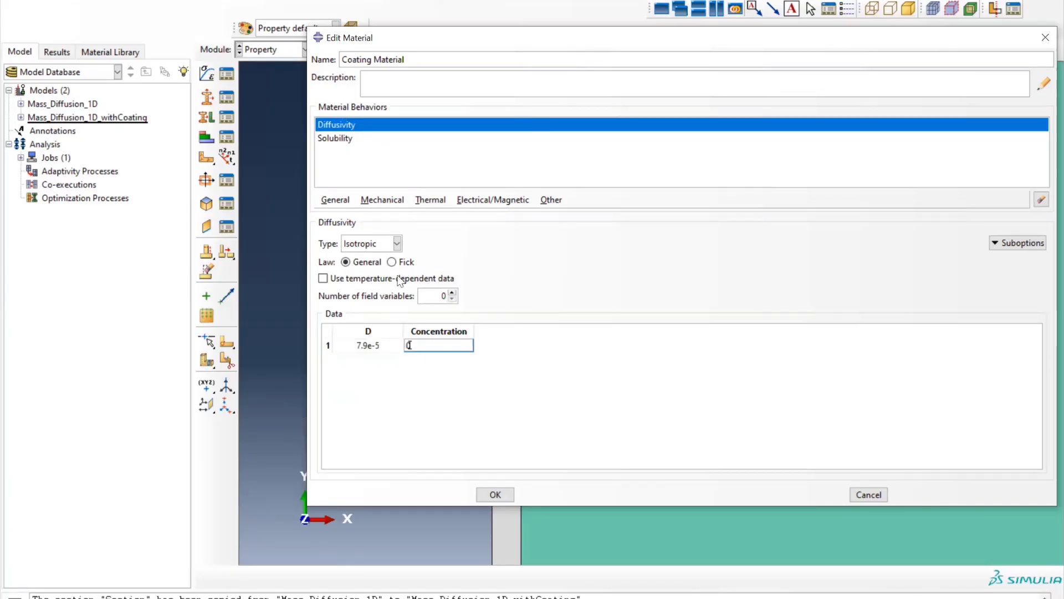
pyautogui.click(338, 139)
pyautogui.click(337, 127)
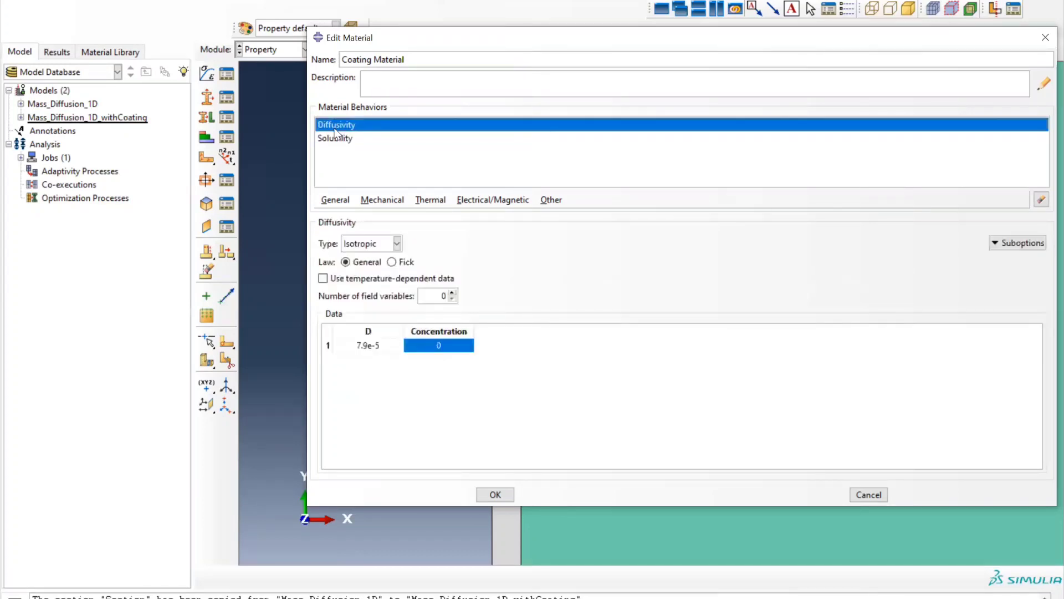
pyautogui.click(497, 494)
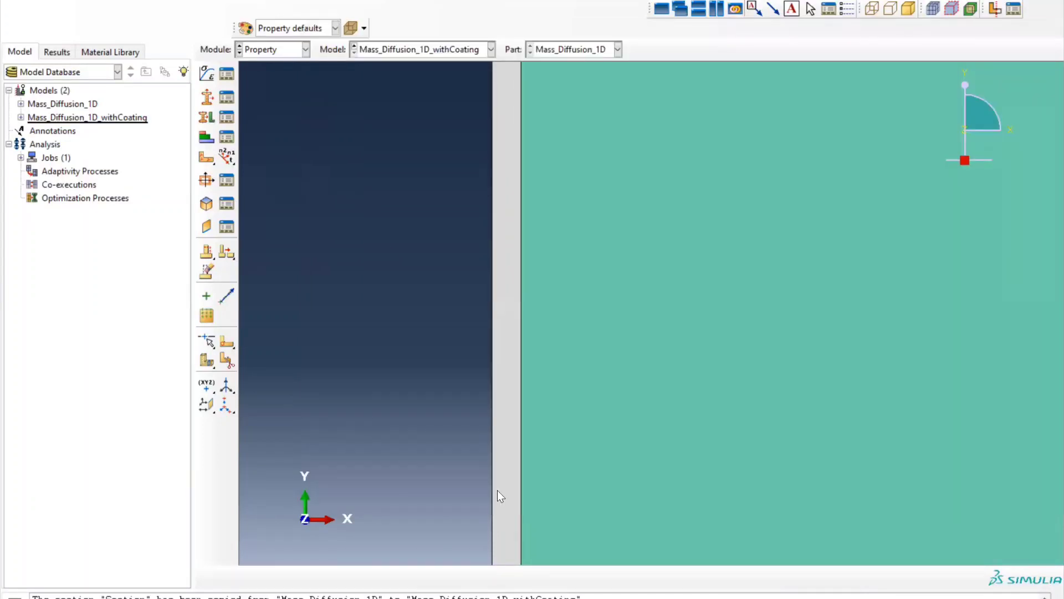
# Create a solid homogeneous section named Coating_material that uses the Coating Material material
pyautogui.click(233, 99)
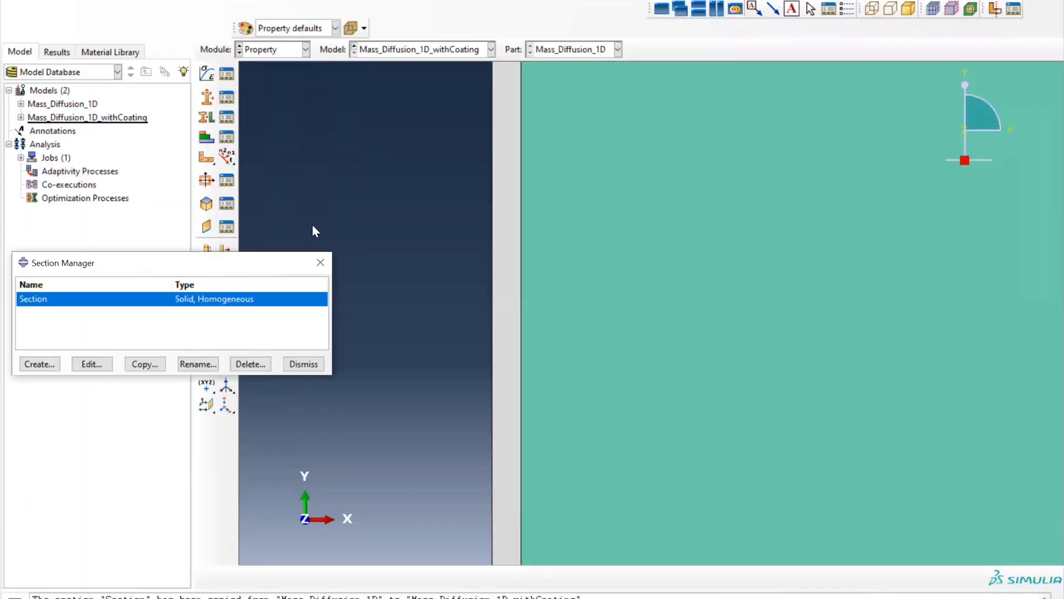
pyautogui.click(35, 365)
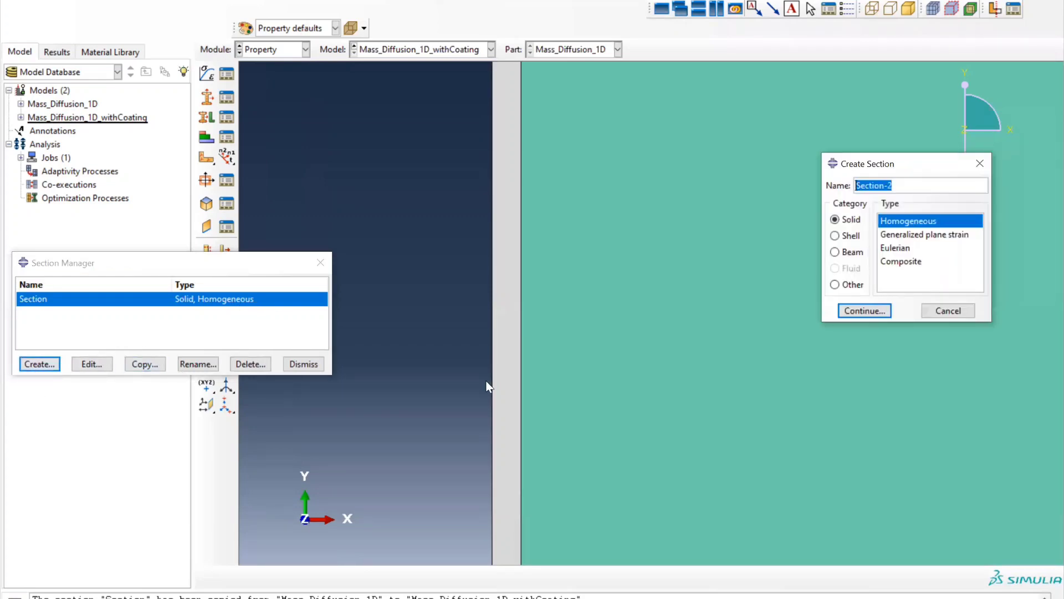
pyautogui.write('Coating_material')
pyautogui.click(866, 311)
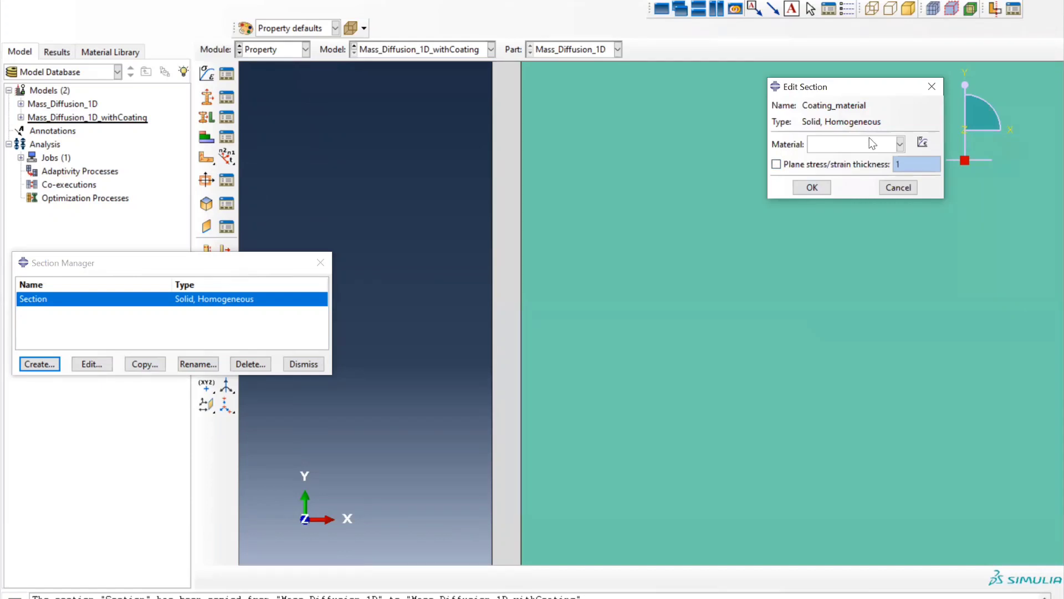
pyautogui.click(876, 143)
pyautogui.click(842, 161)
pyautogui.click(812, 187)
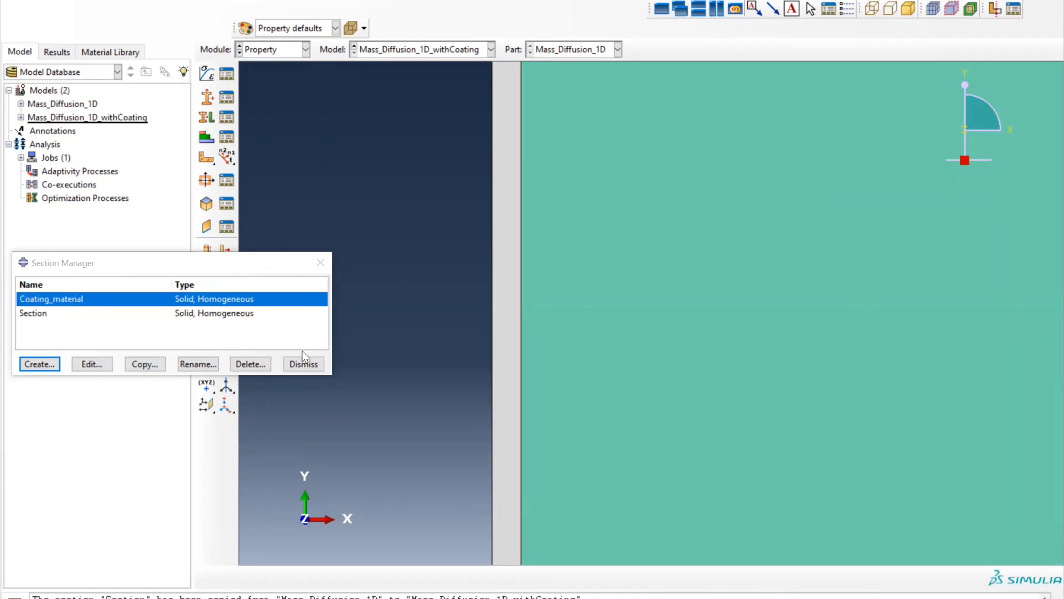
pyautogui.click(304, 364)
# Assign the Coating_material section to the thin coating strip along the part's left edge
pyautogui.click(227, 137)
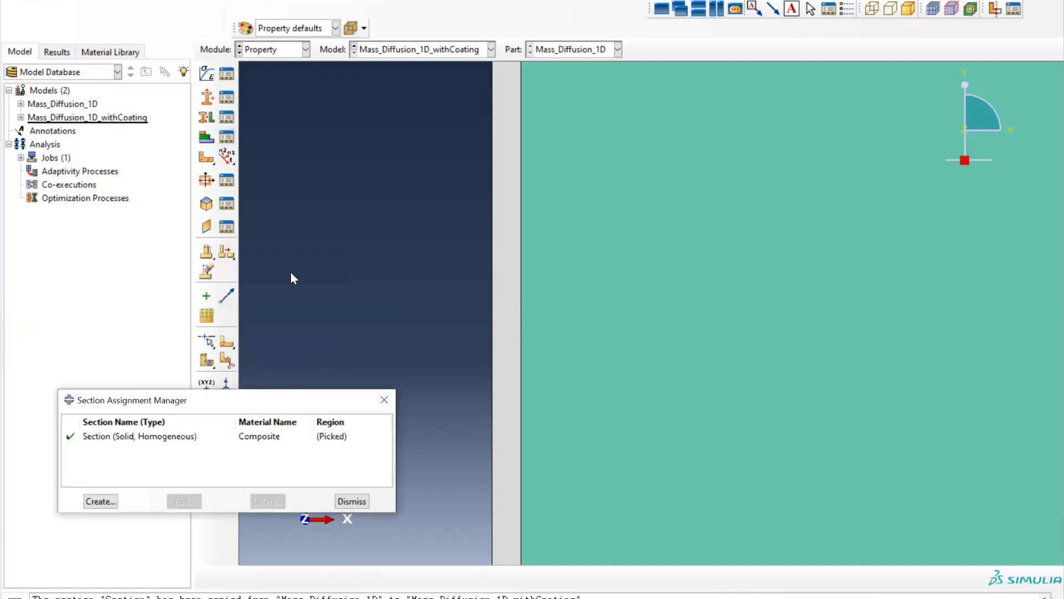
pyautogui.click(100, 502)
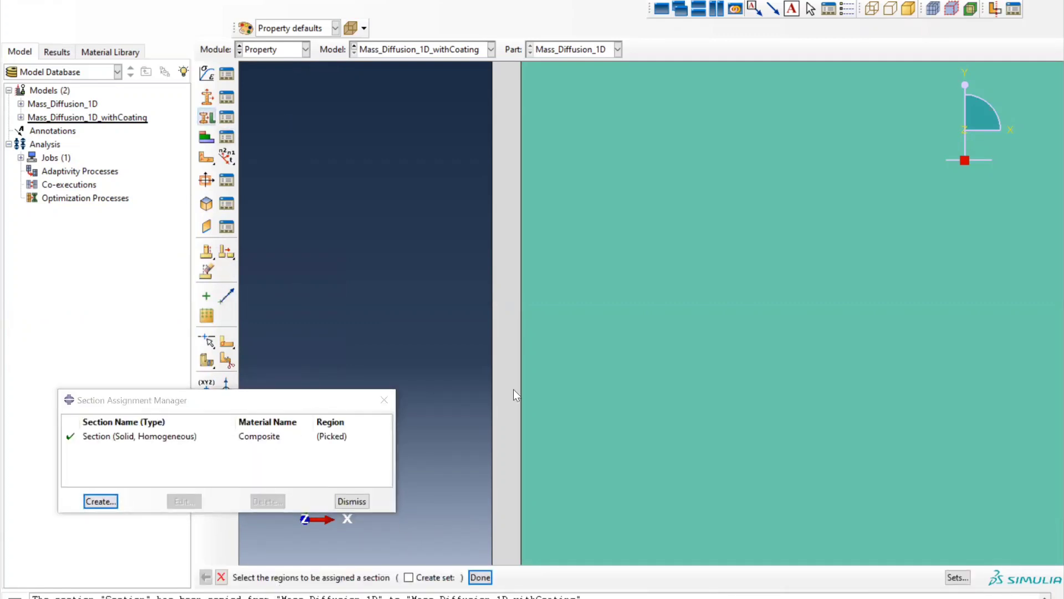
pyautogui.click(510, 372)
pyautogui.middleClick(510, 371)
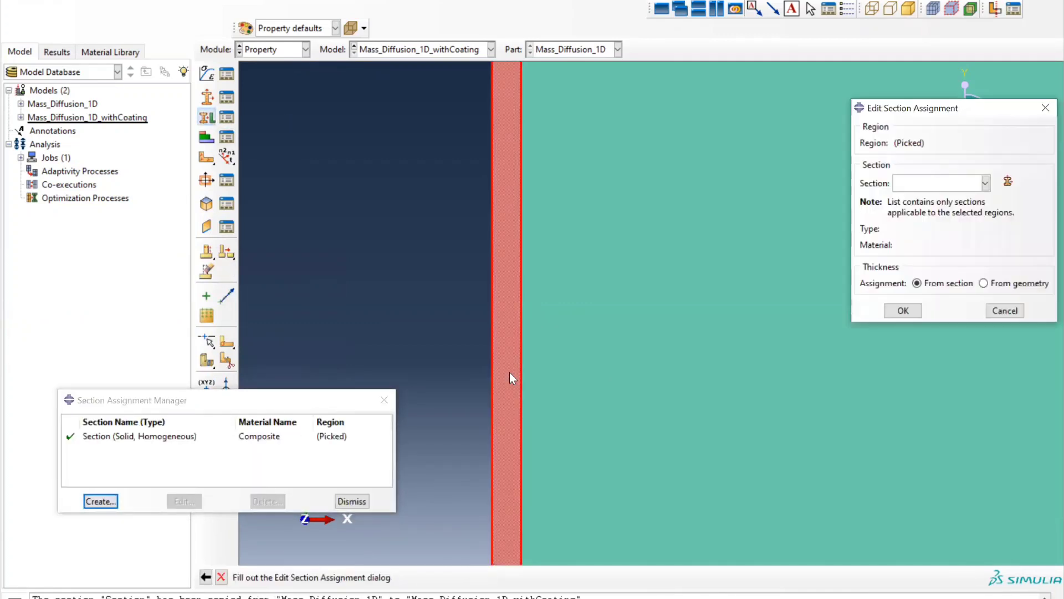
pyautogui.click(916, 181)
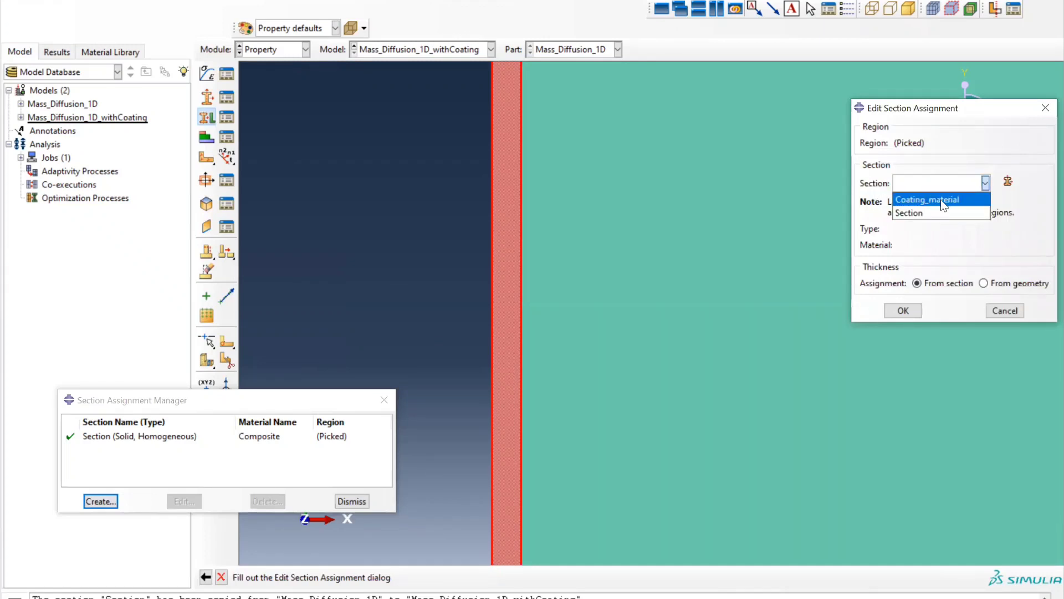
pyautogui.click(931, 201)
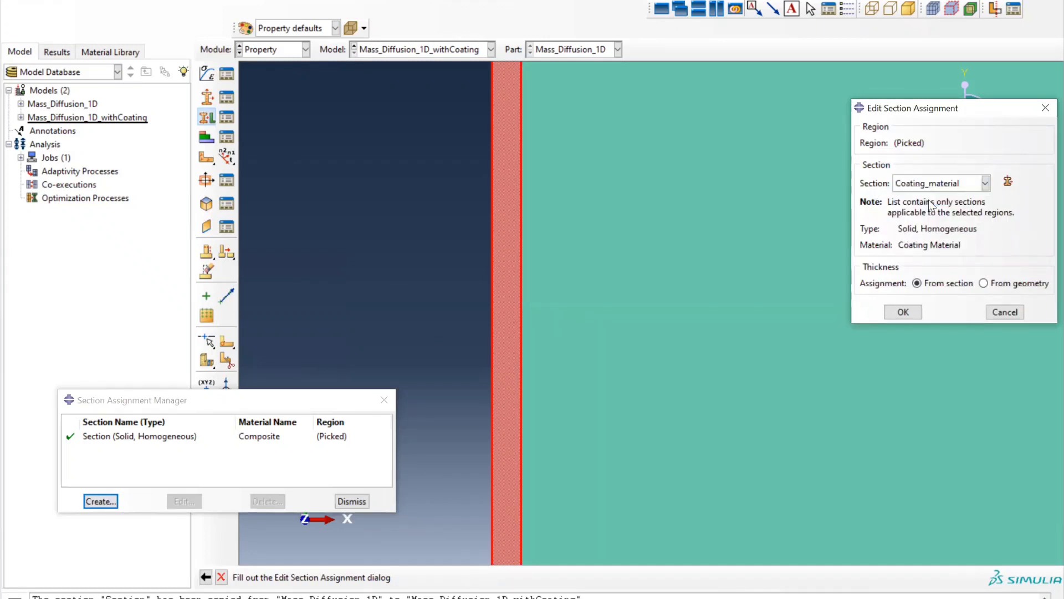
pyautogui.click(902, 314)
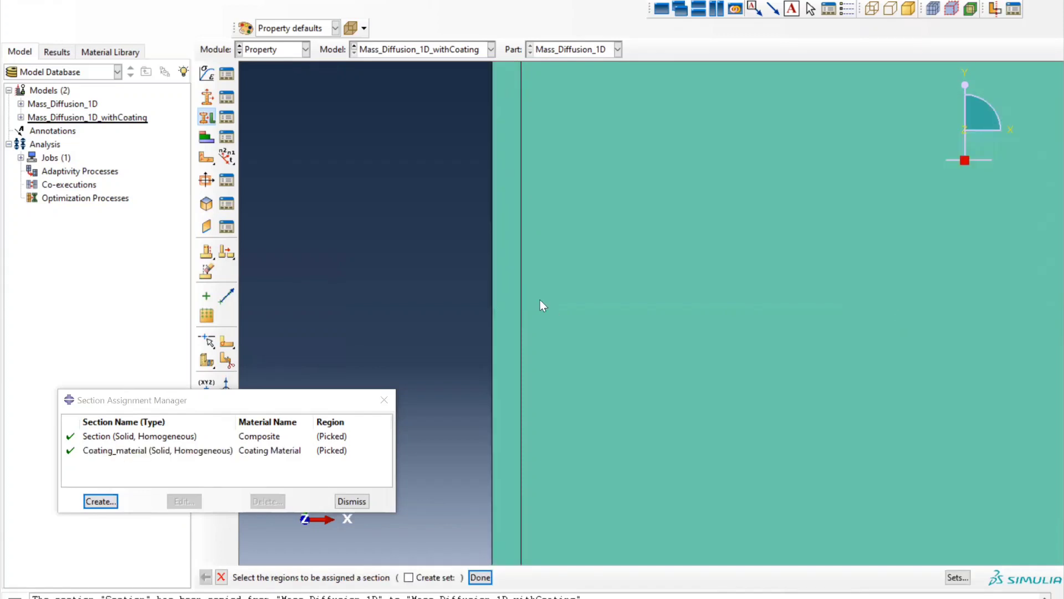
pyautogui.click(480, 577)
pyautogui.click(384, 400)
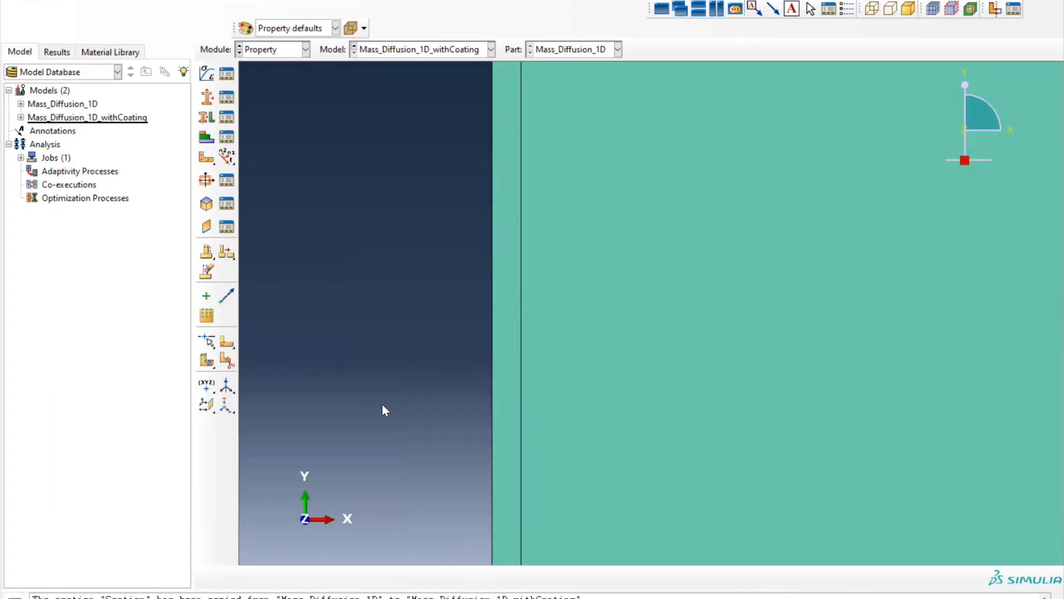
# Check the partitioned instance in the assembly and create a Mass diffusion step named Mass_Diffusion_Step after the Initial step
pyautogui.click(268, 49)
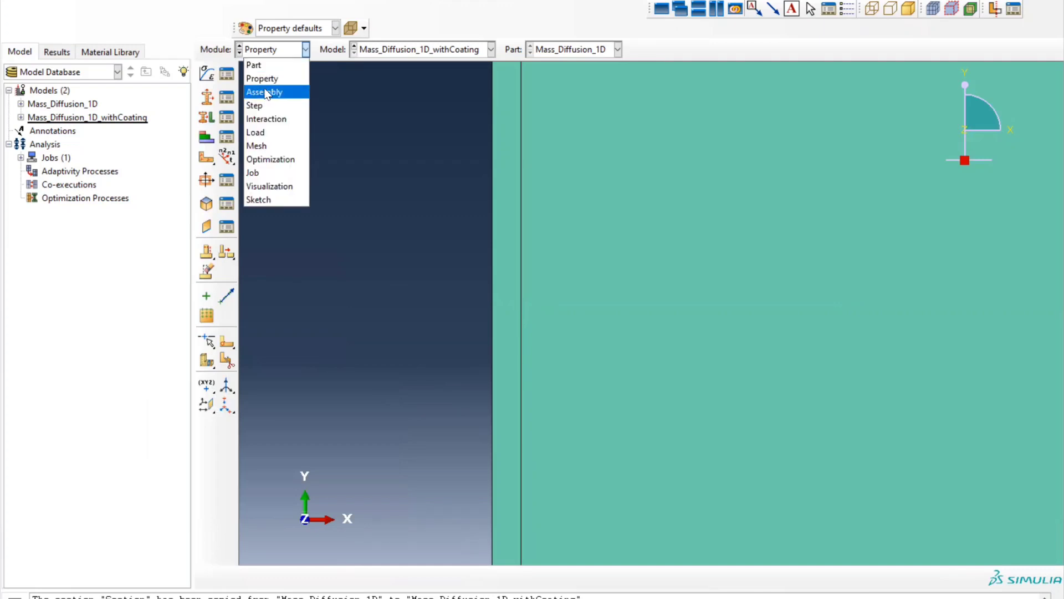
pyautogui.click(267, 93)
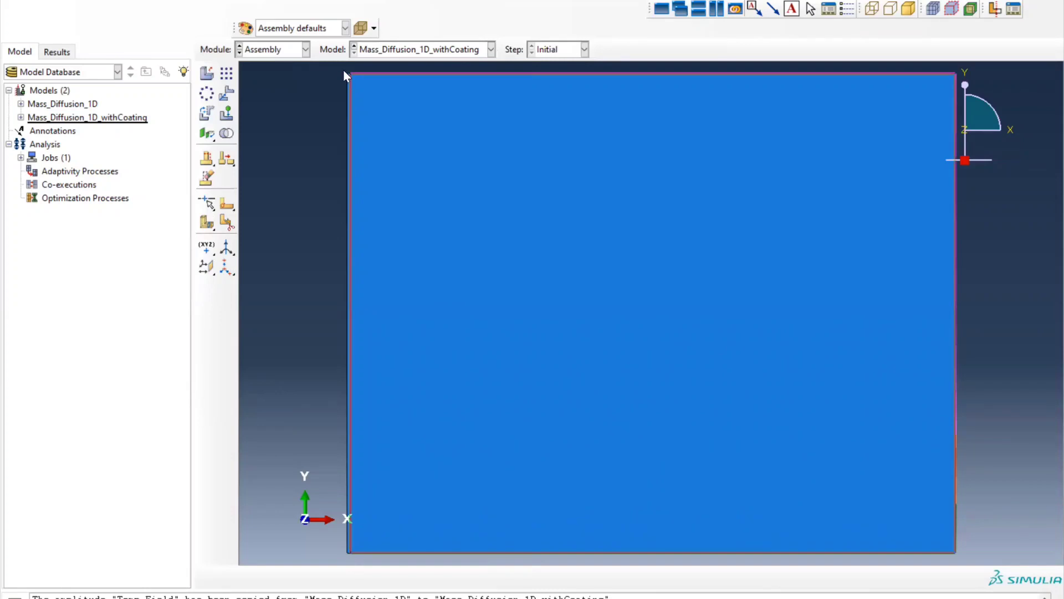
pyautogui.scroll(2, 344, 69)
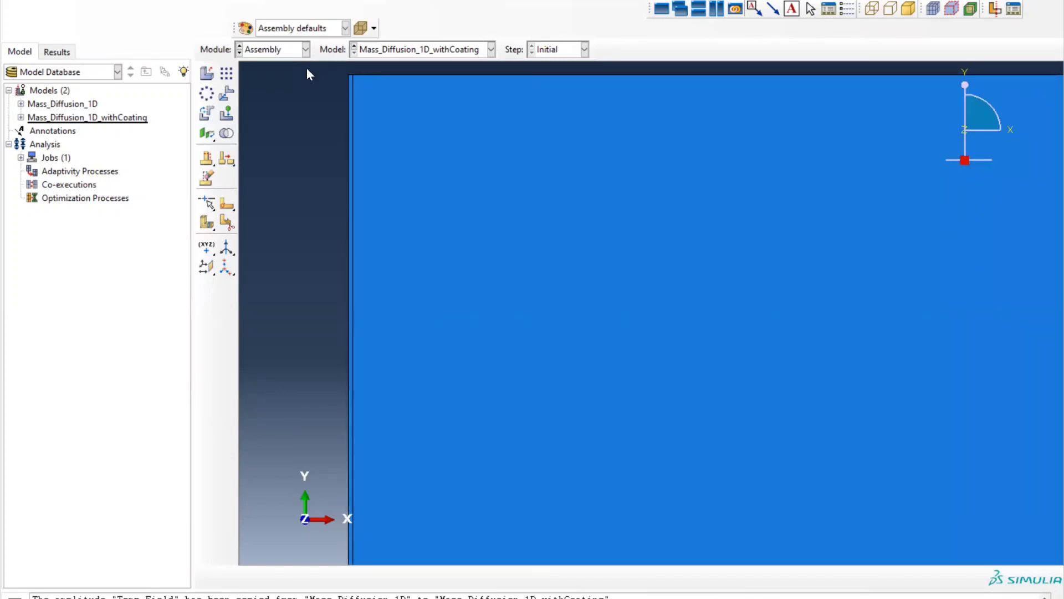
pyautogui.click(281, 51)
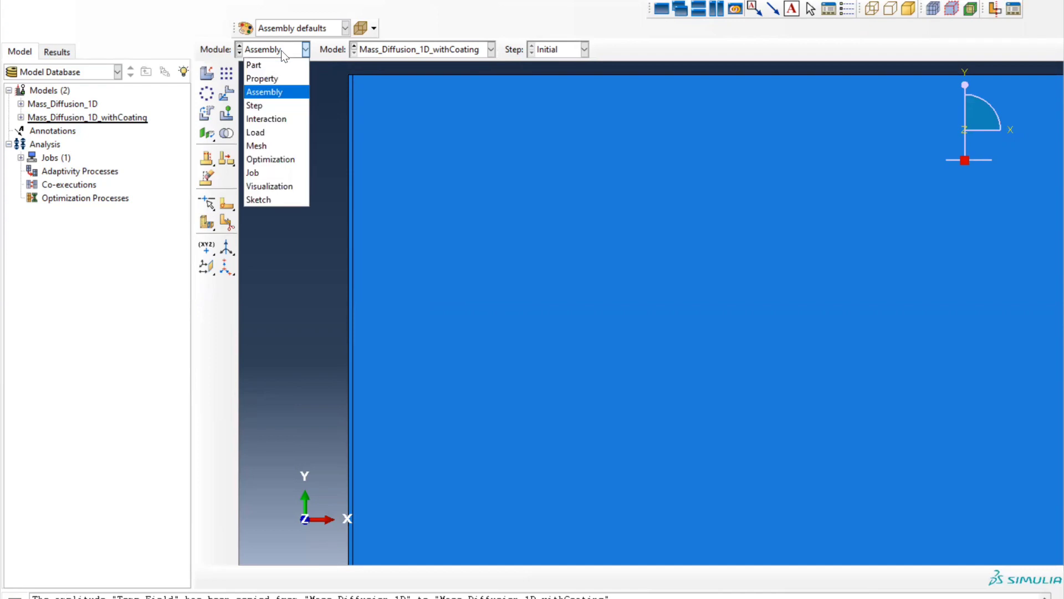
pyautogui.click(276, 106)
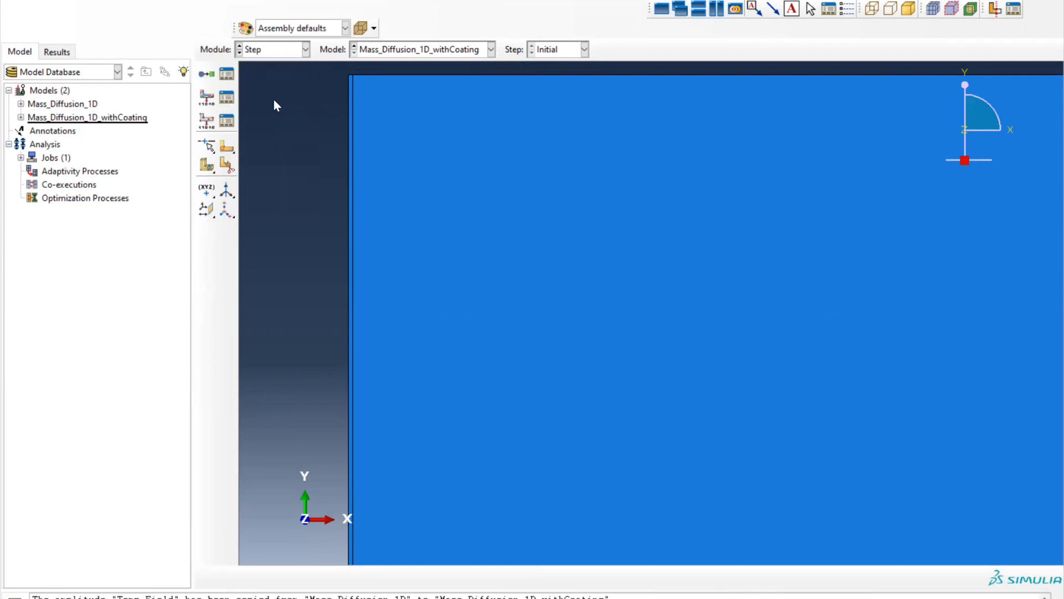
pyautogui.click(229, 76)
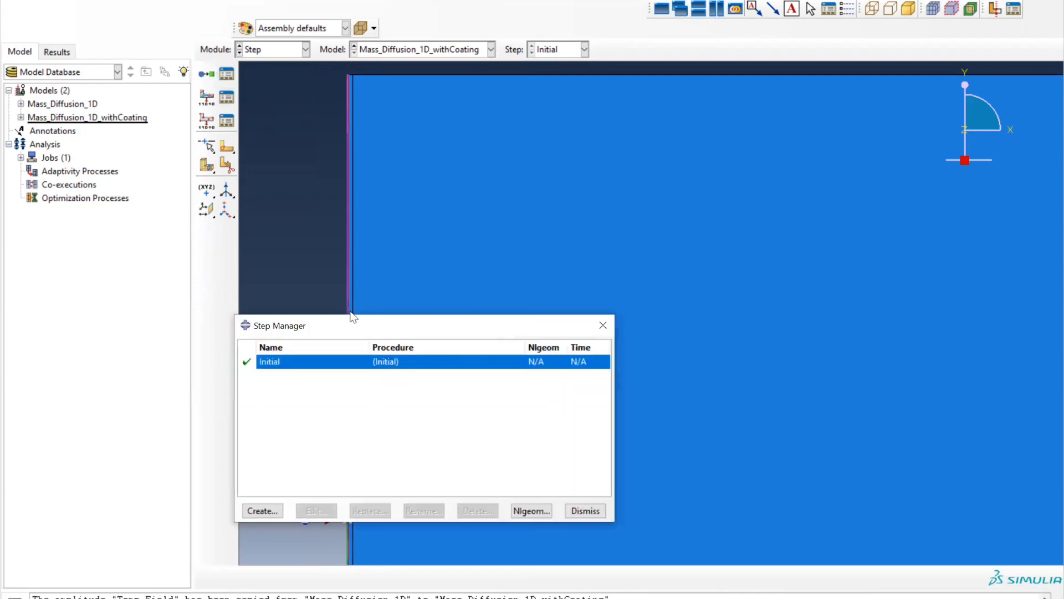
pyautogui.click(261, 510)
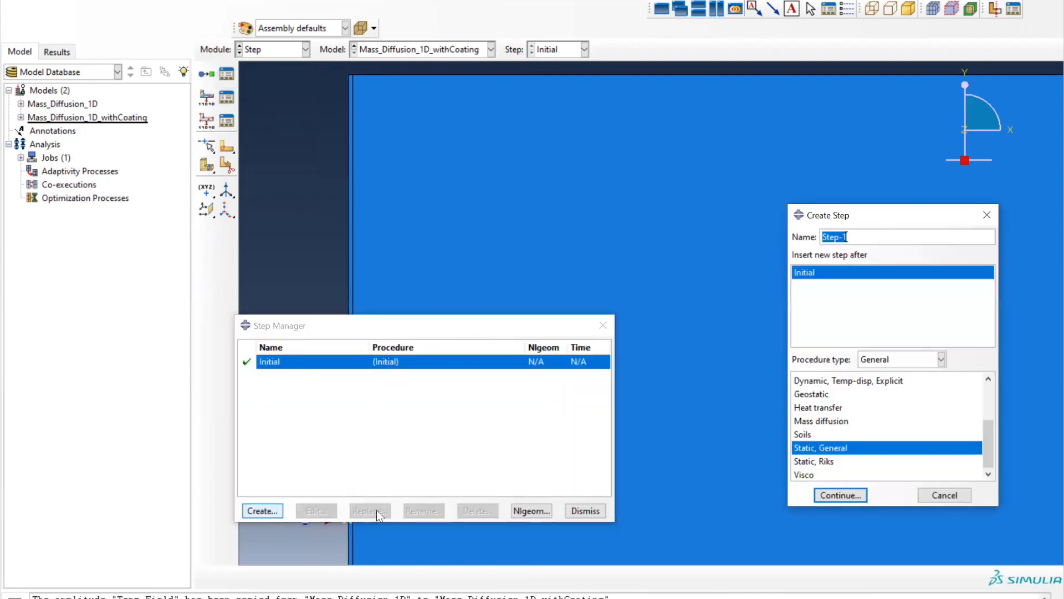
pyautogui.click(821, 422)
pyautogui.tripleClick(845, 237)
pyautogui.write('M')
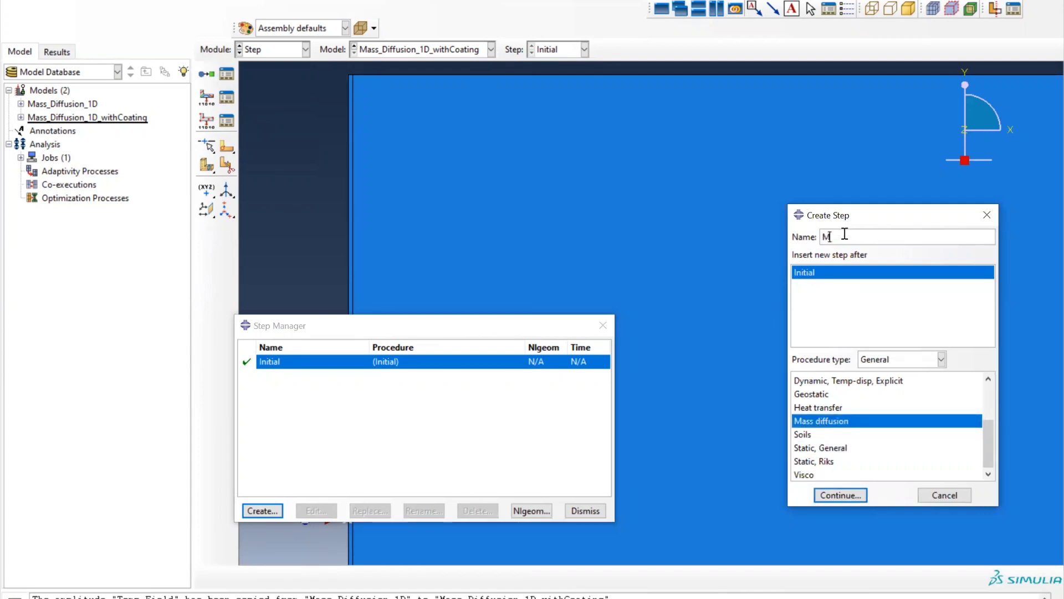
pyautogui.write('ass_Diffusion_Step')
pyautogui.press('Return')
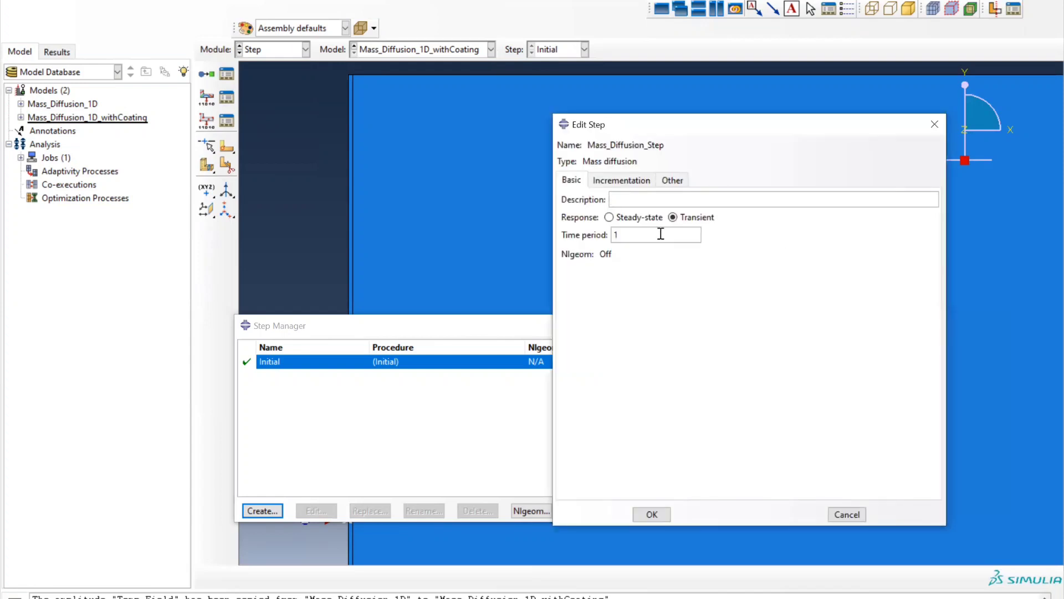
# Set the step's time period to 2880, with an initial increment size of 1 and a maximum of 20
pyautogui.doubleClick(661, 234)
pyautogui.write('2880')
pyautogui.click(626, 181)
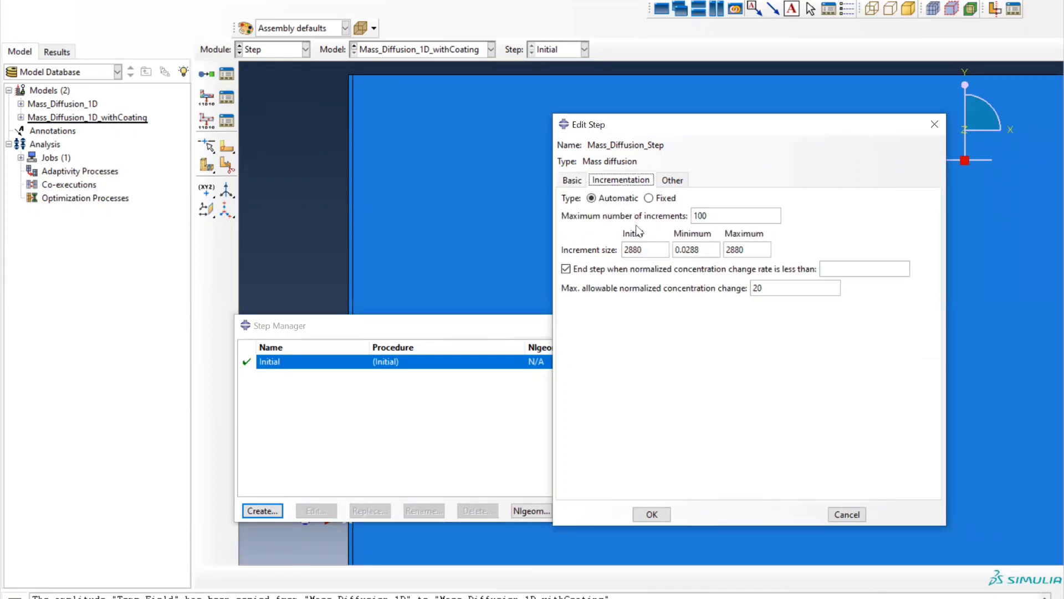
pyautogui.doubleClick(652, 251)
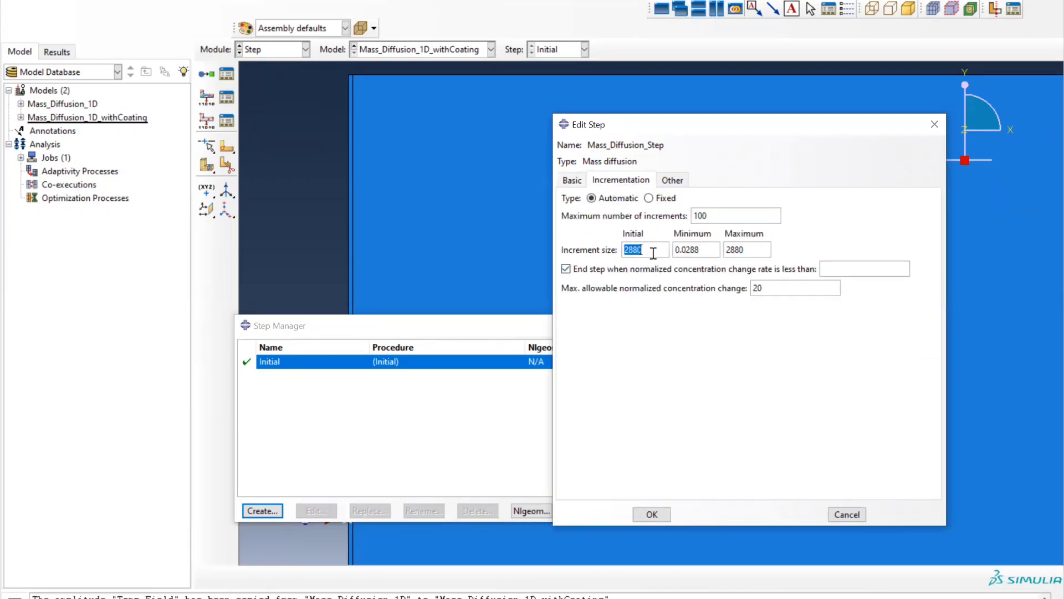
pyautogui.write('1')
pyautogui.doubleClick(735, 249)
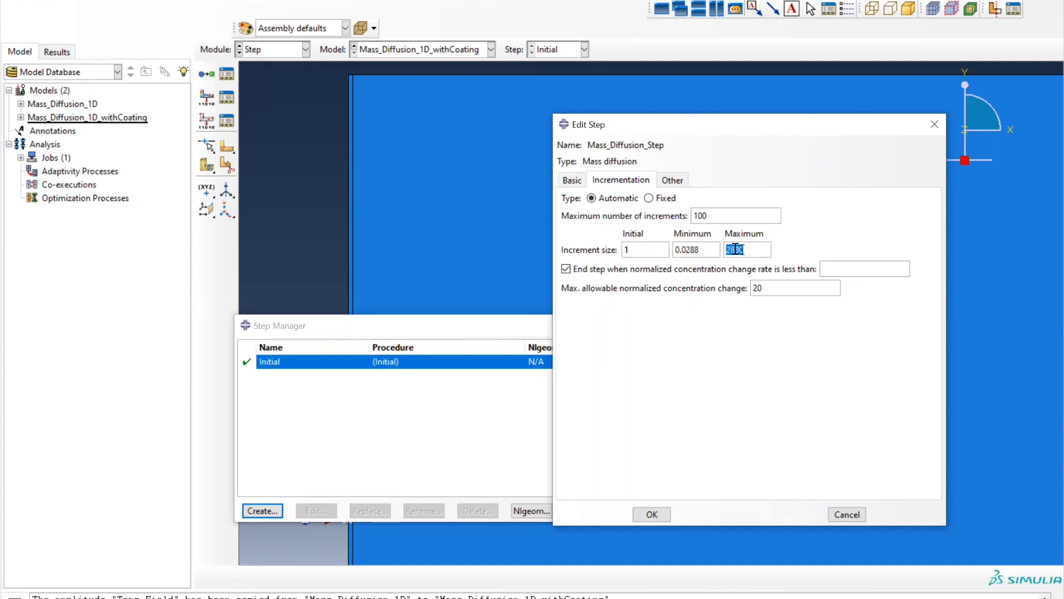
pyautogui.write('20')
# Allow 4000 increments and a normalized concentration change of 15, disable the concentration-rate end criterion, and save the step
pyautogui.doubleClick(700, 215)
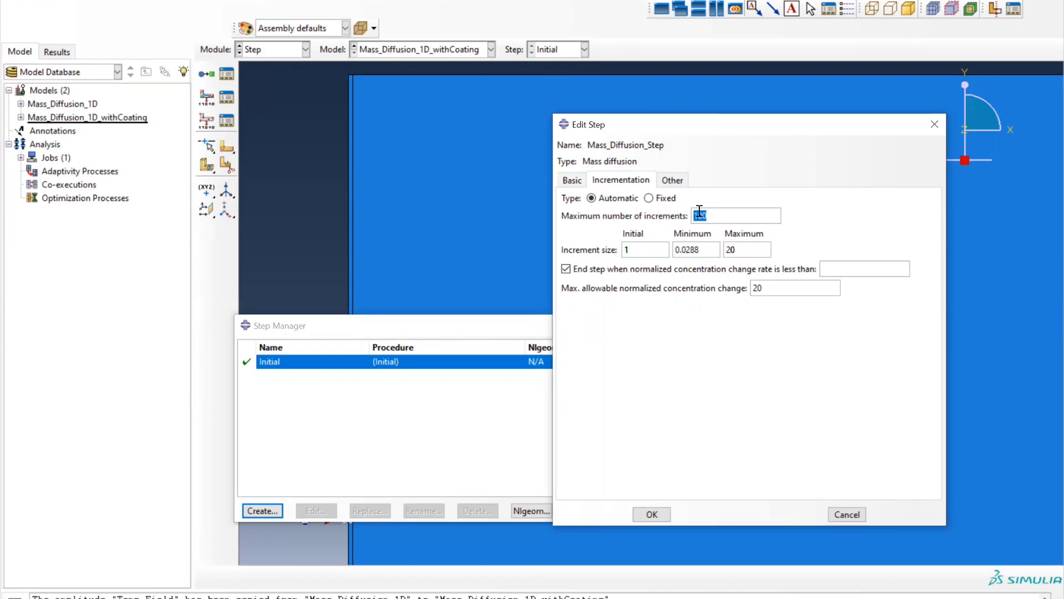
pyautogui.write('4000')
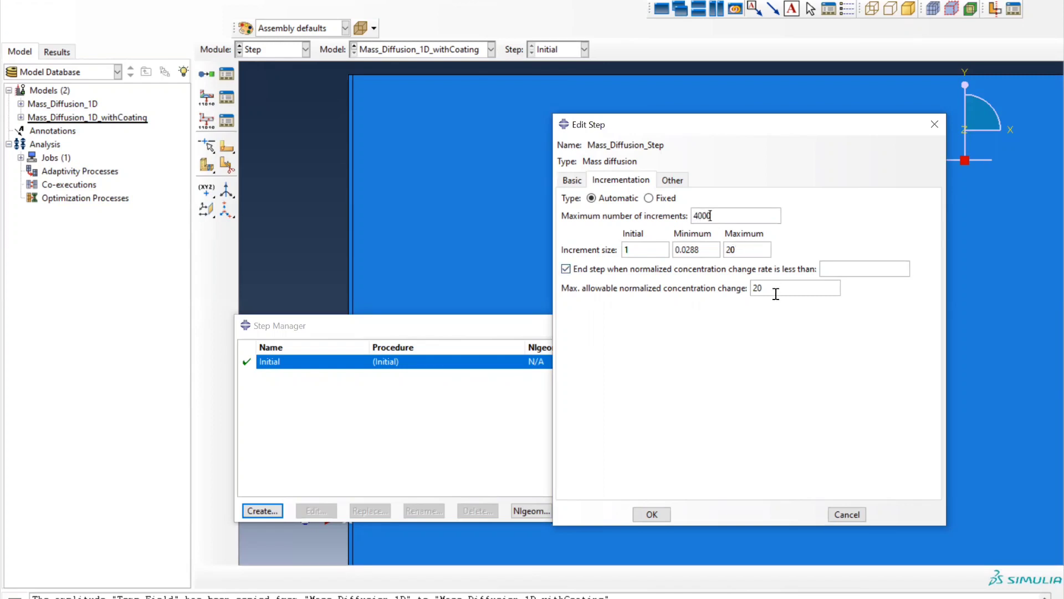
pyautogui.doubleClick(775, 293)
pyautogui.write('15')
pyautogui.click(565, 269)
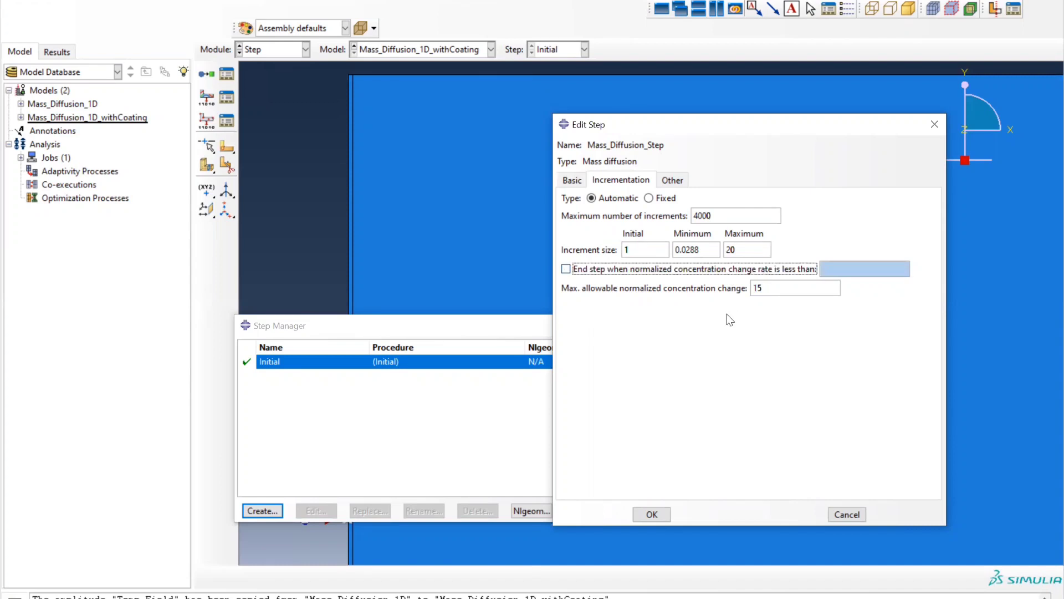
pyautogui.click(651, 515)
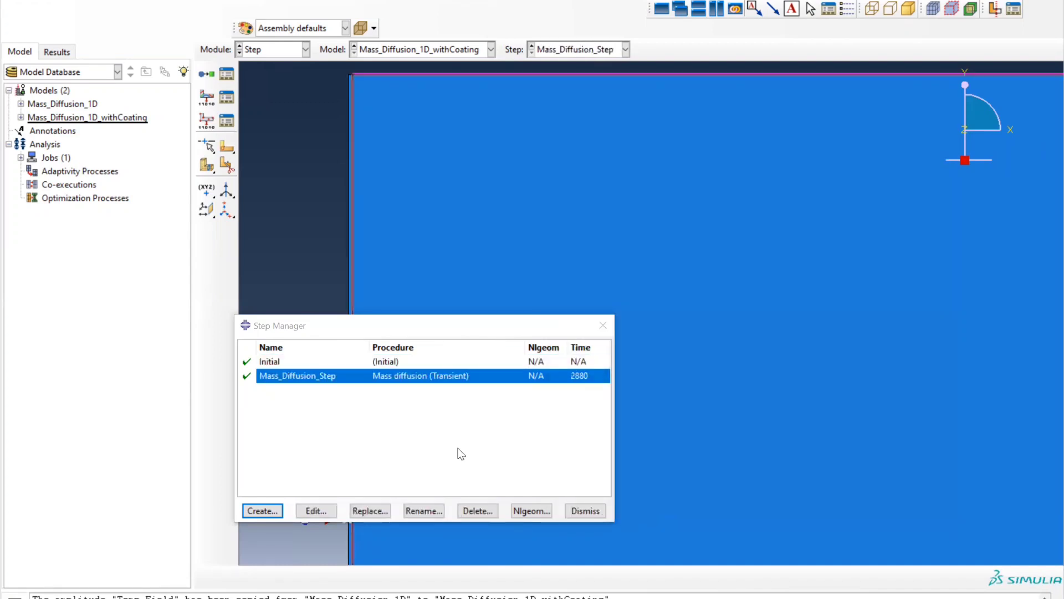
pyautogui.click(583, 510)
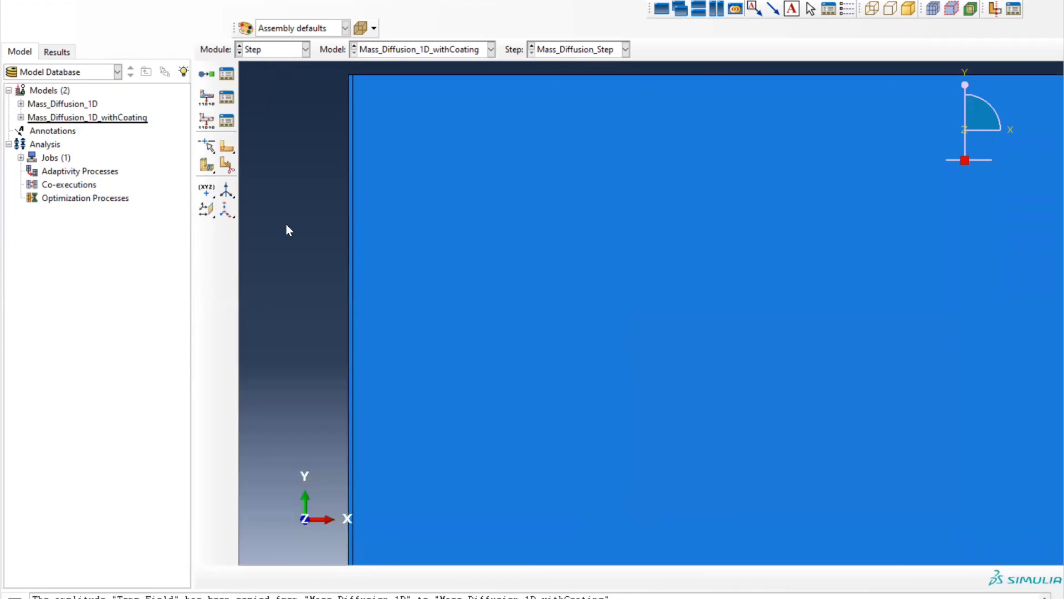
# Create a mass concentration boundary condition named Mass_Concentration in Mass_Diffusion_Step on the outer left edge of the coating strip
pyautogui.click(284, 50)
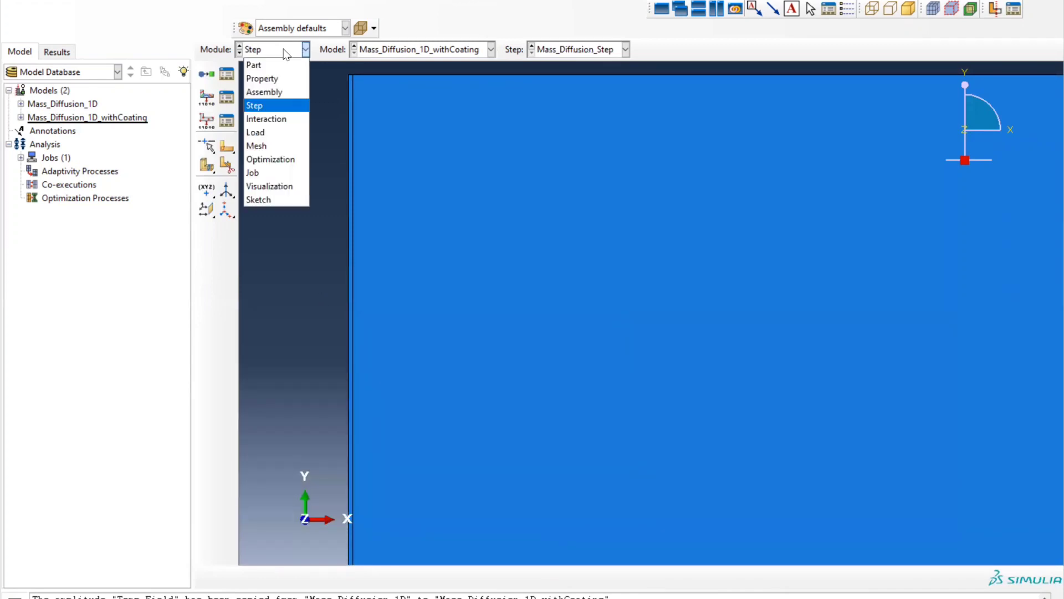
pyautogui.click(258, 133)
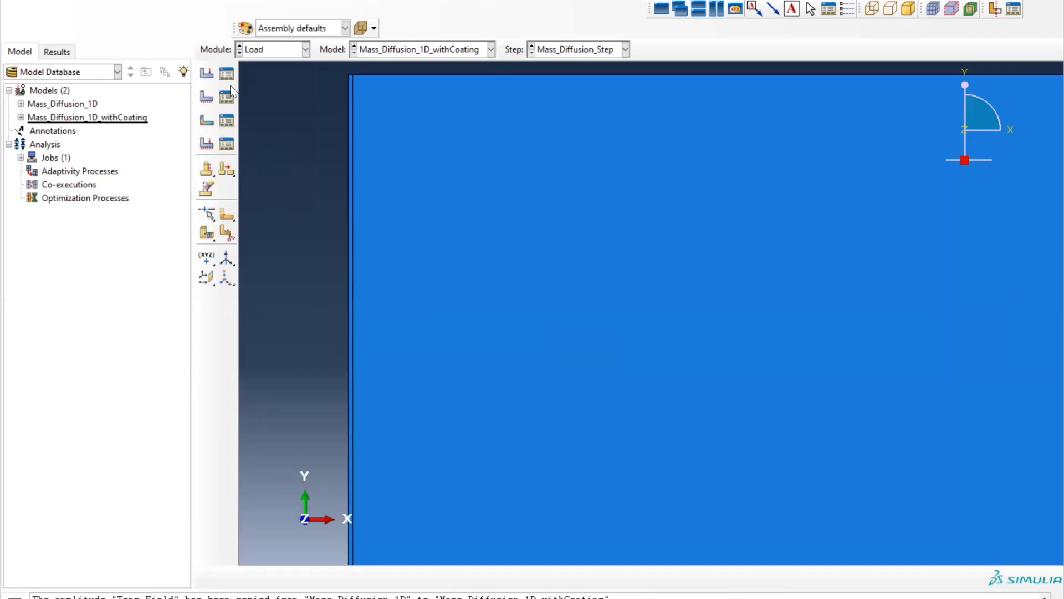
pyautogui.click(207, 96)
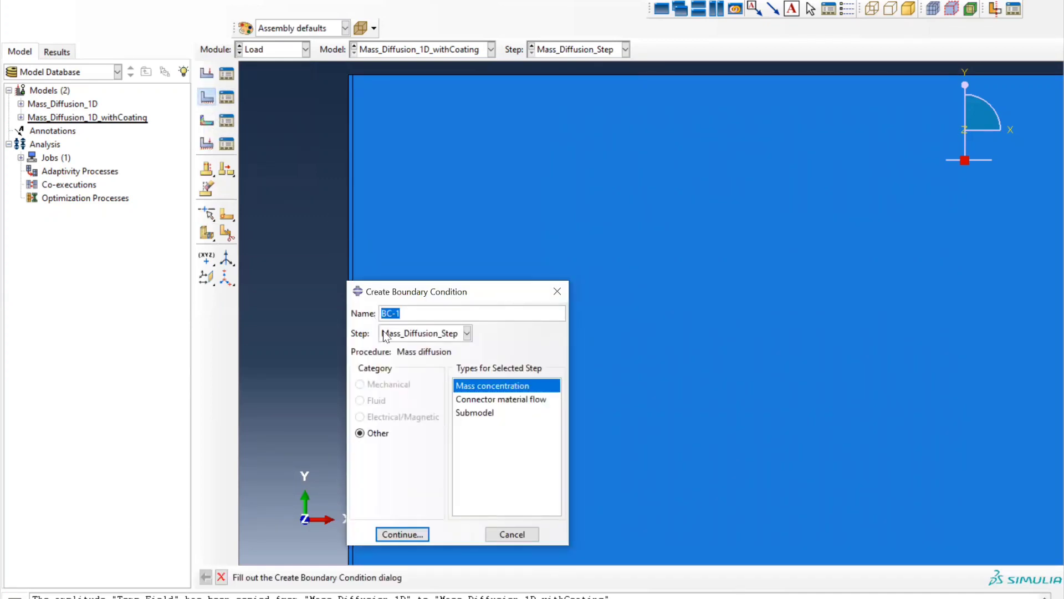
pyautogui.write('Mass_Concentration')
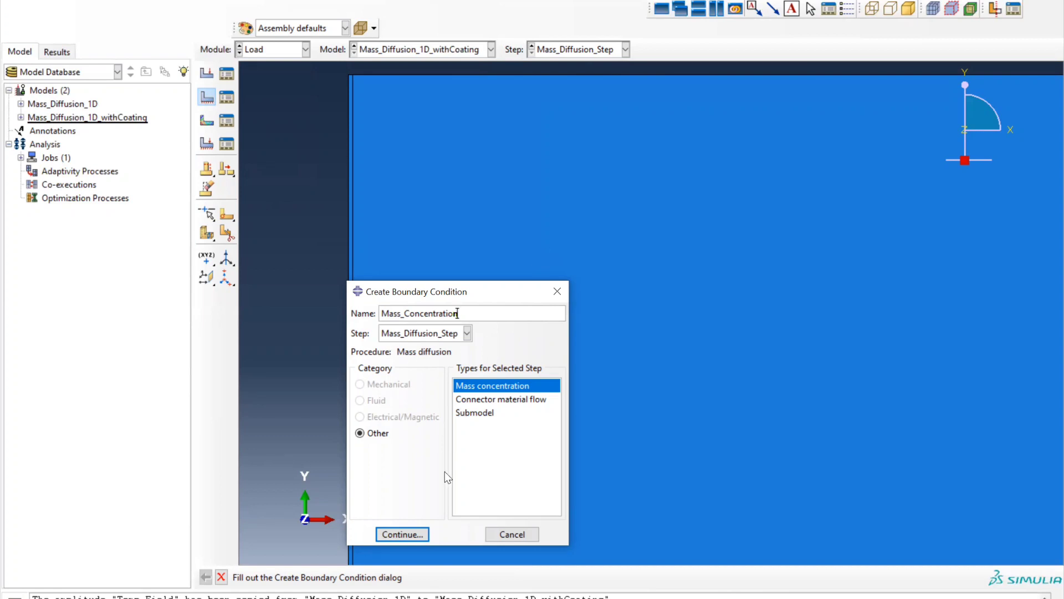
pyautogui.click(388, 534)
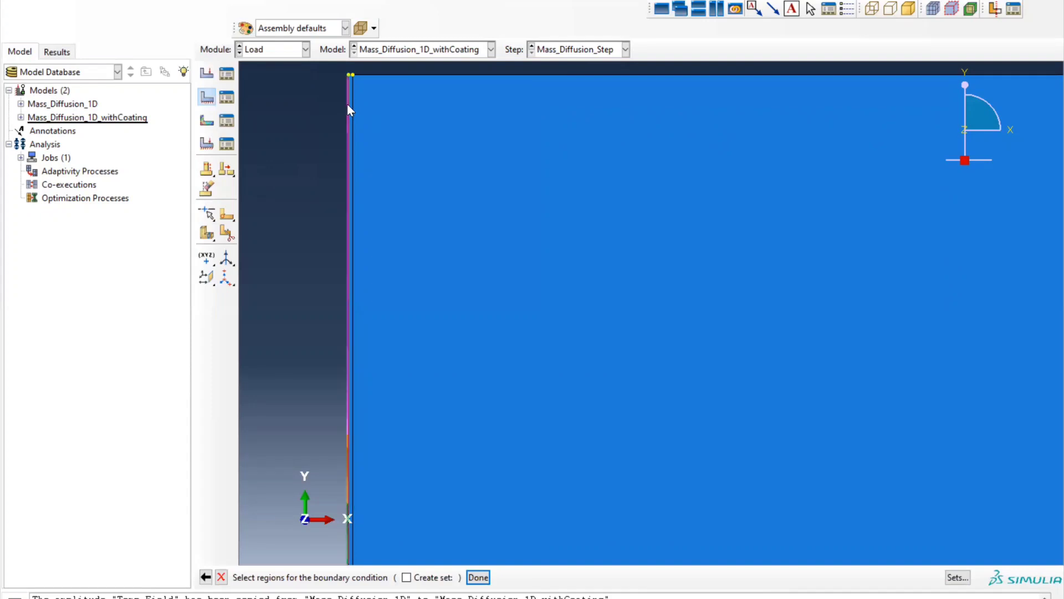
pyautogui.click(348, 105)
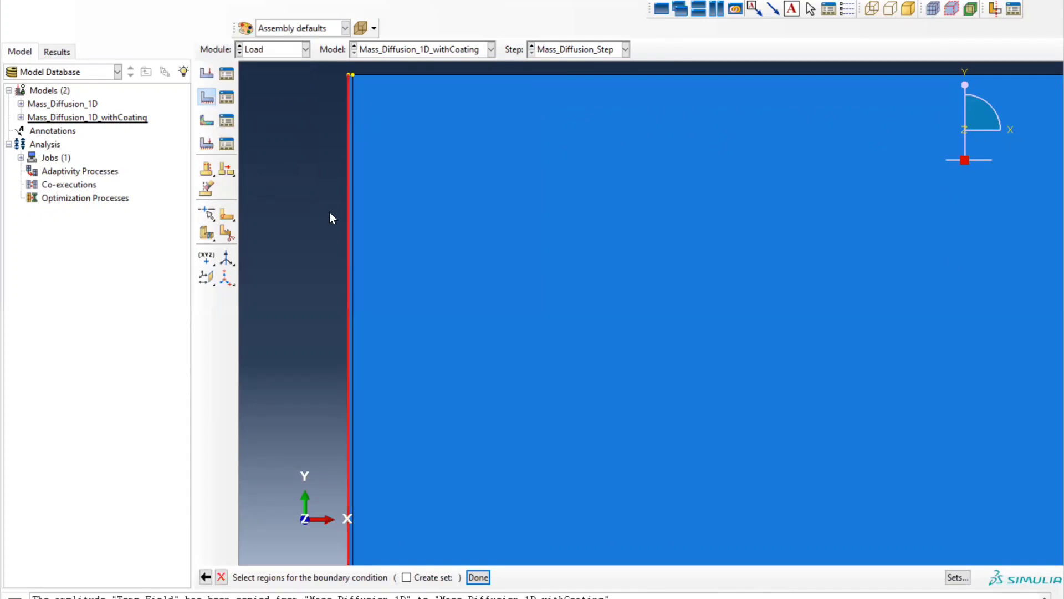
pyautogui.scroll(2, 330, 213)
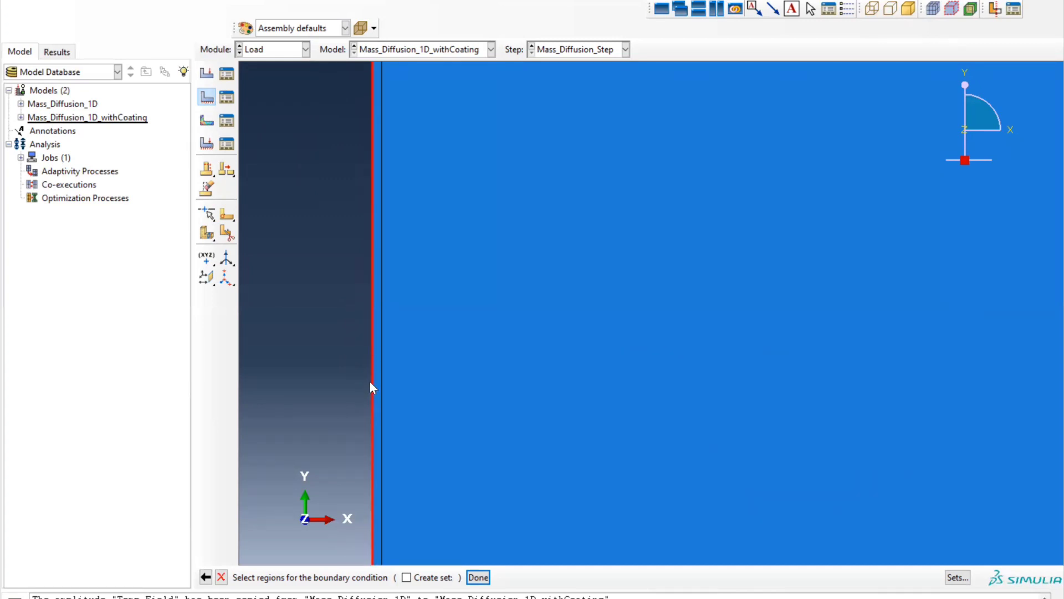
pyautogui.click(478, 577)
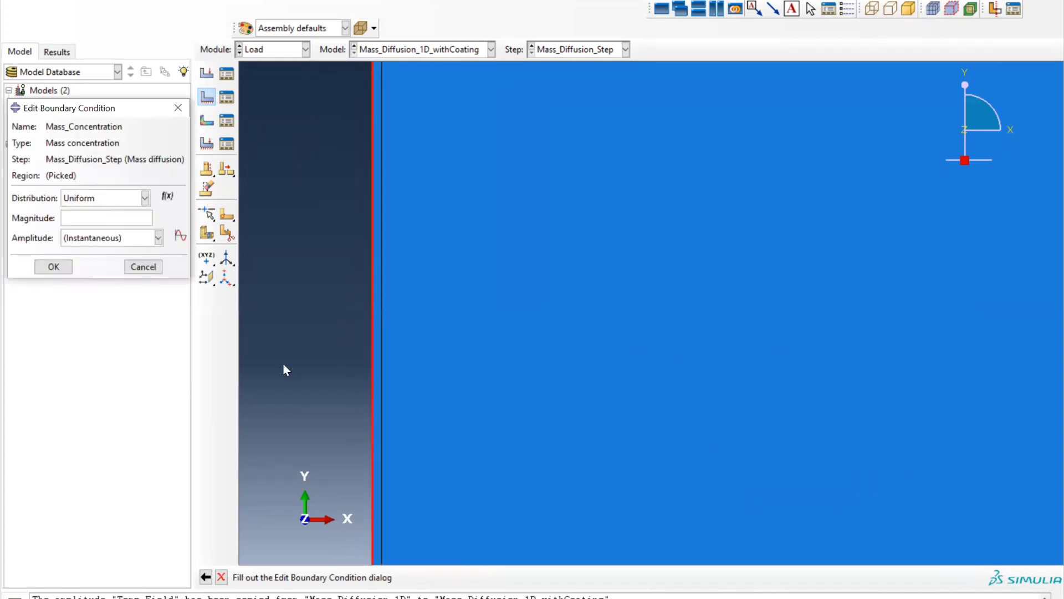
# Give the concentration boundary condition a uniform magnitude of 1 with the Variable Concentration amplitude and save it
pyautogui.click(159, 238)
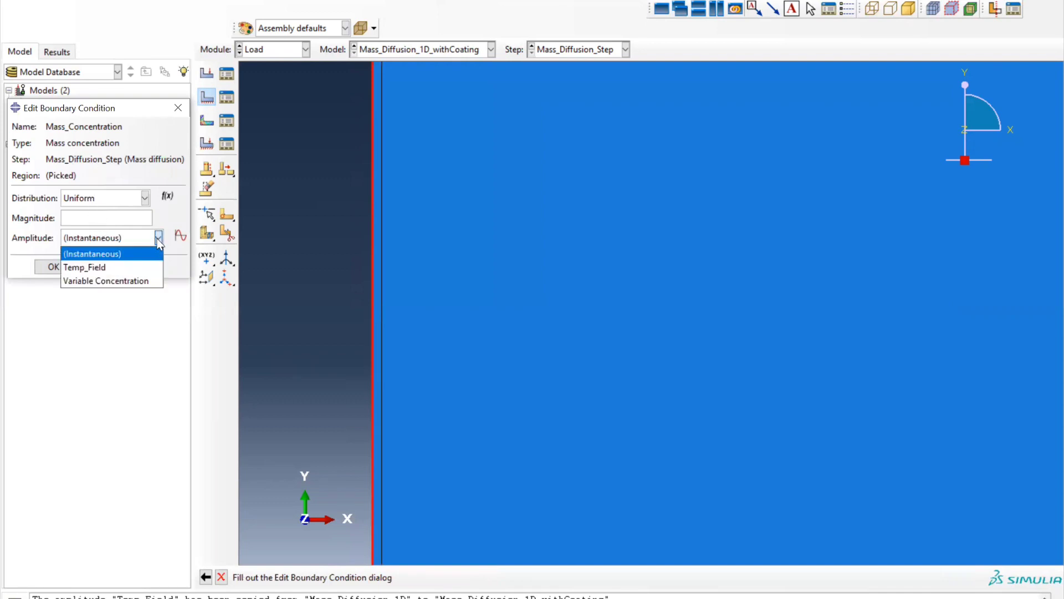
pyautogui.click(129, 281)
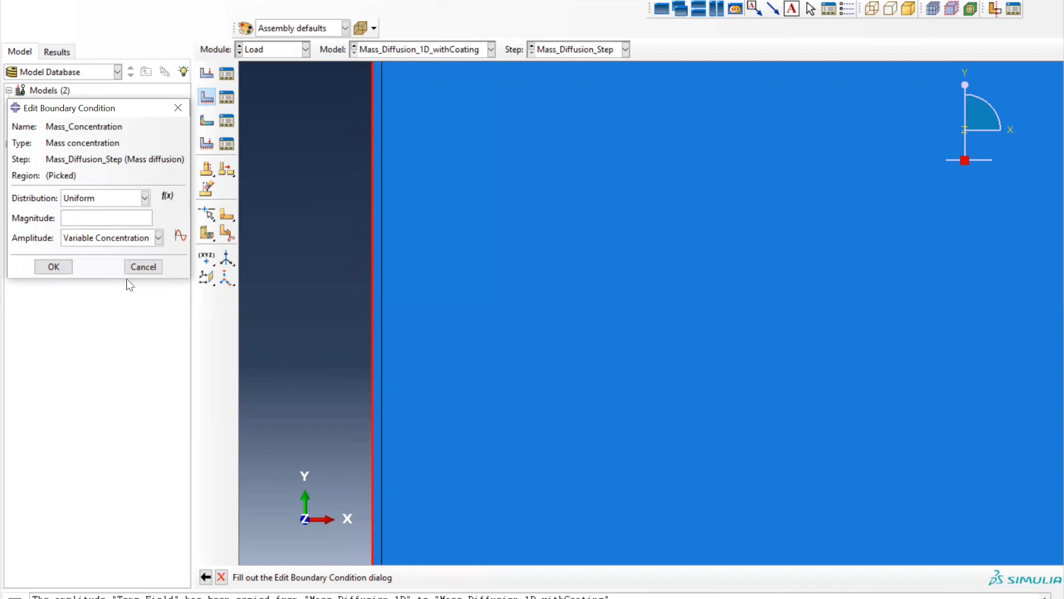
pyautogui.click(102, 217)
pyautogui.write('1')
pyautogui.click(52, 267)
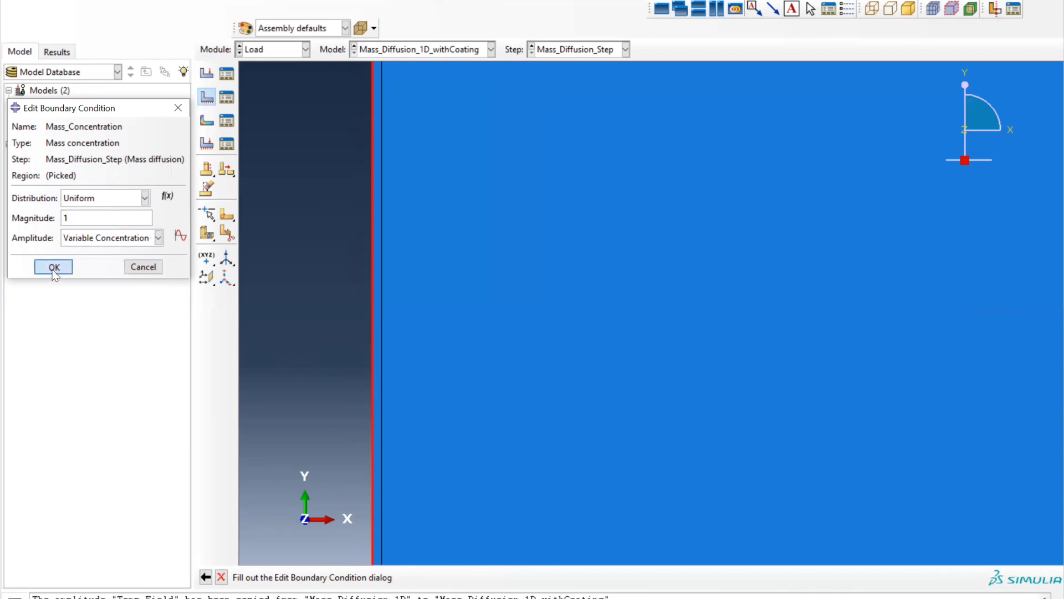
# Create a temperature predefined field named Temp_Field in Mass_Diffusion_Step on the large face beside the coating strip
pyautogui.click(227, 120)
pyautogui.click(100, 579)
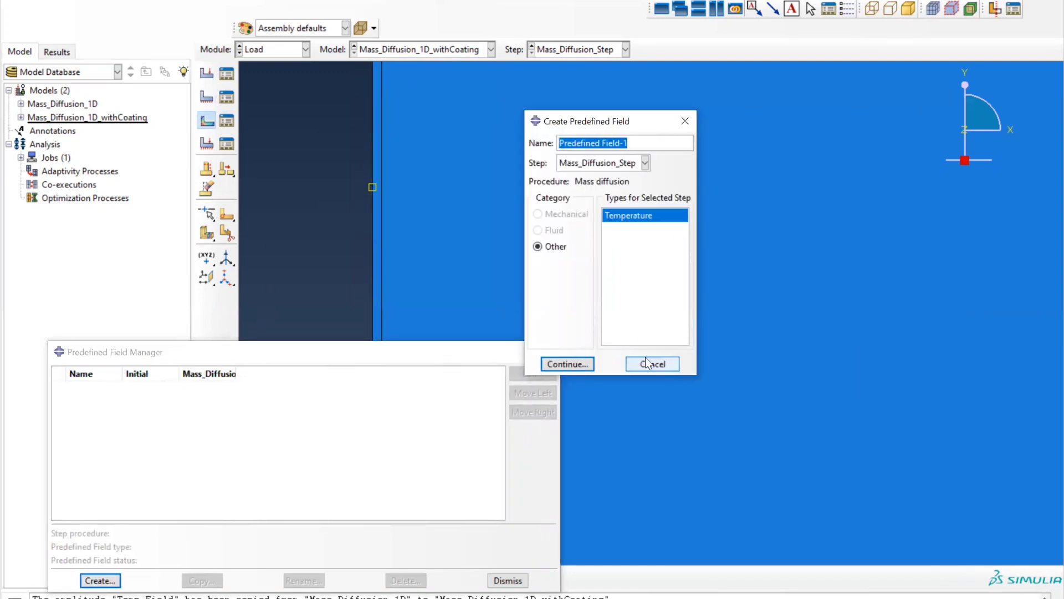
pyautogui.write('T')
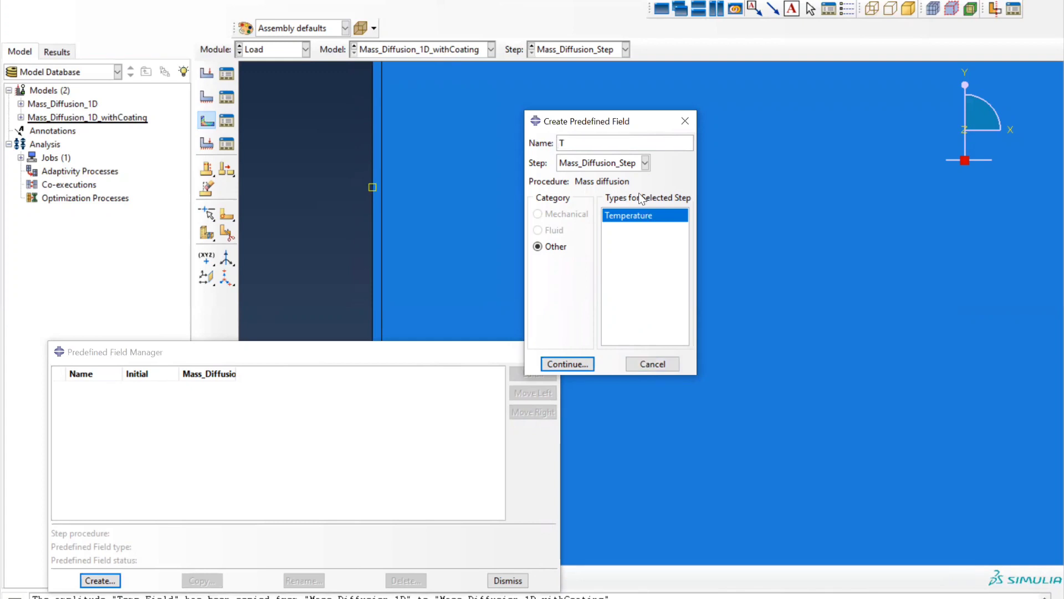
pyautogui.write('emp_Field')
pyautogui.click(567, 363)
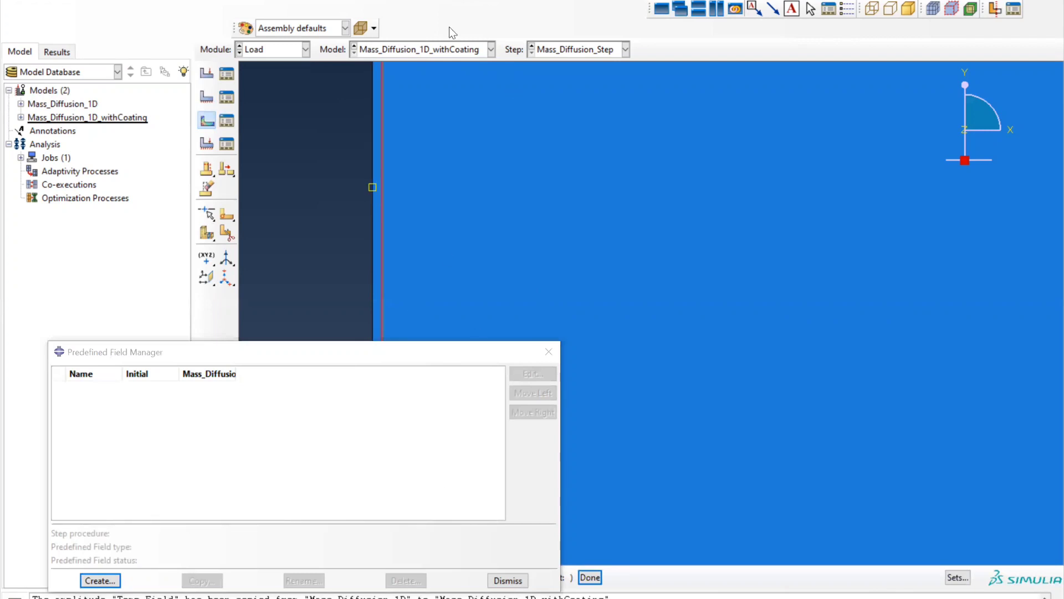
pyautogui.click(498, 12)
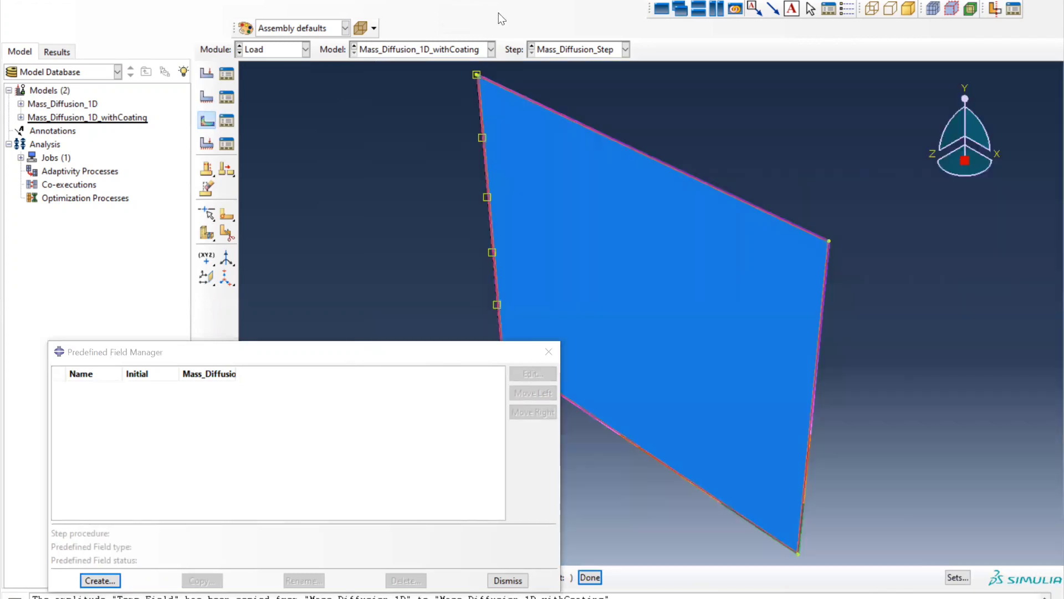
pyautogui.click(582, 178)
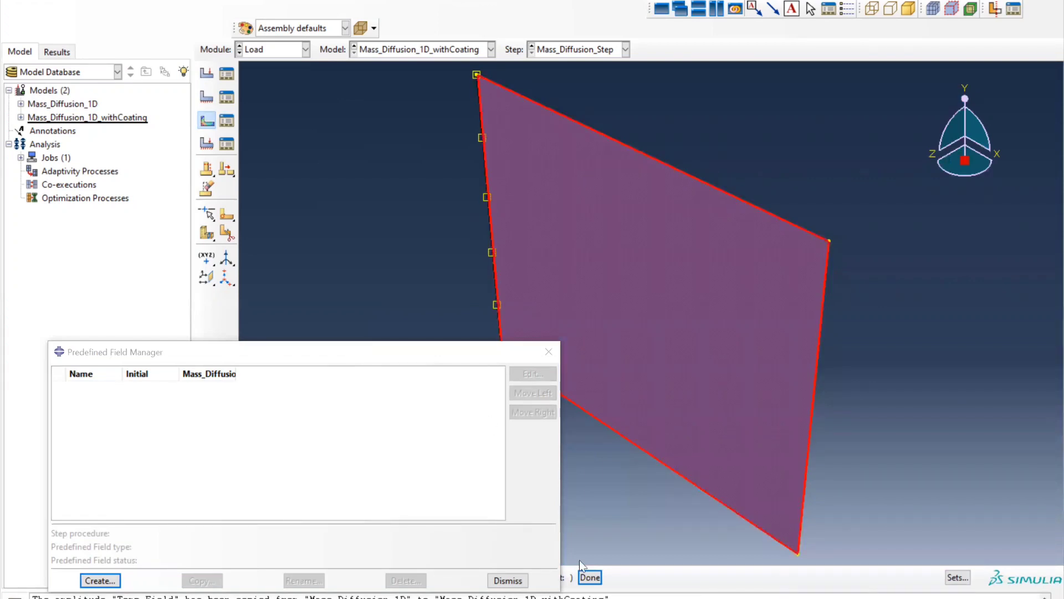
pyautogui.click(586, 578)
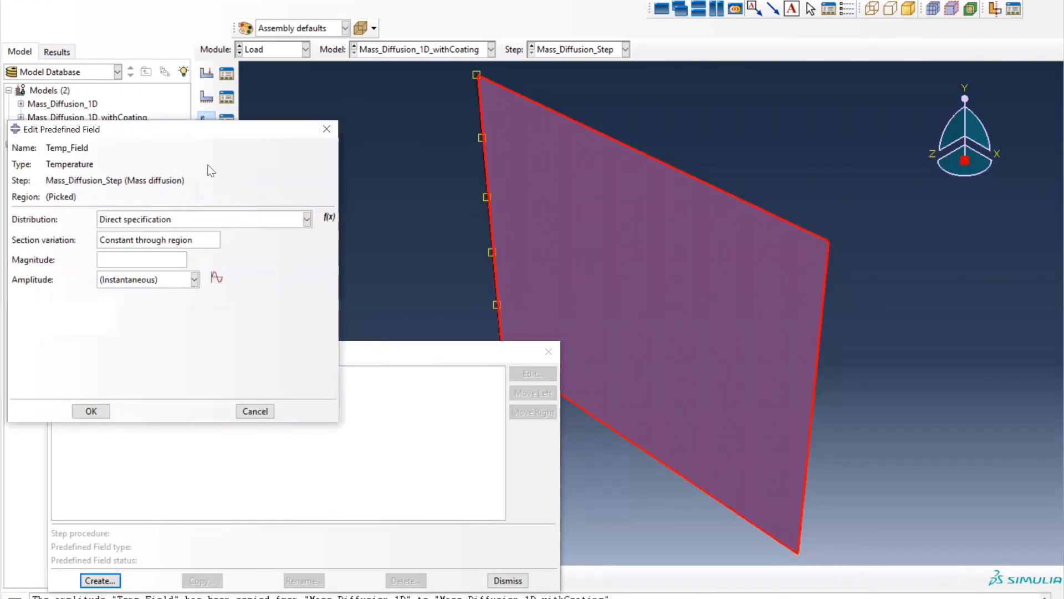
# Set the temperature field's magnitude to 1 with the Temp_Field amplitude and save it
pyautogui.click(387, 13)
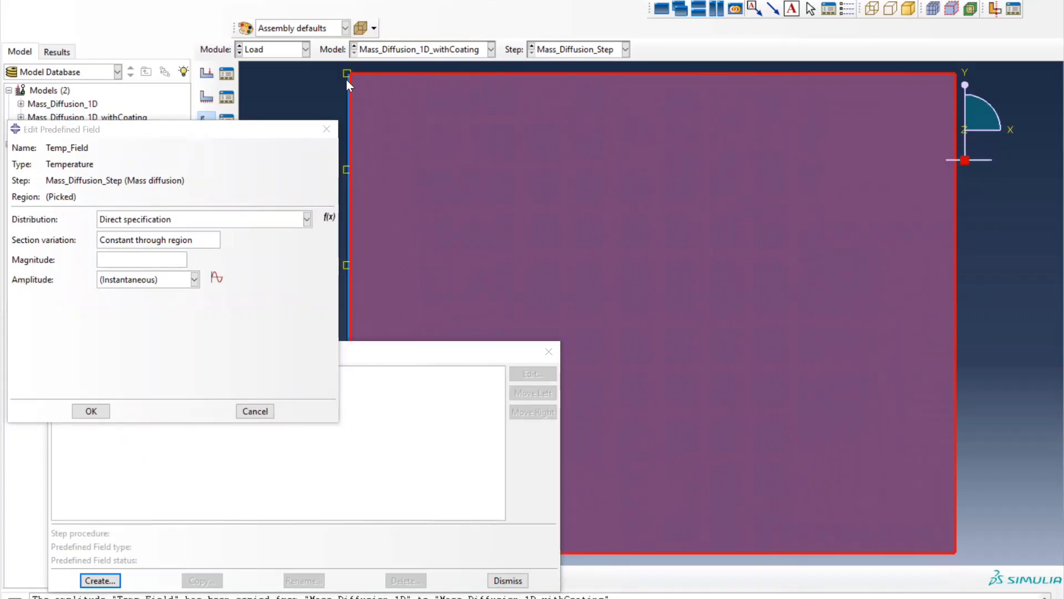
pyautogui.click(153, 260)
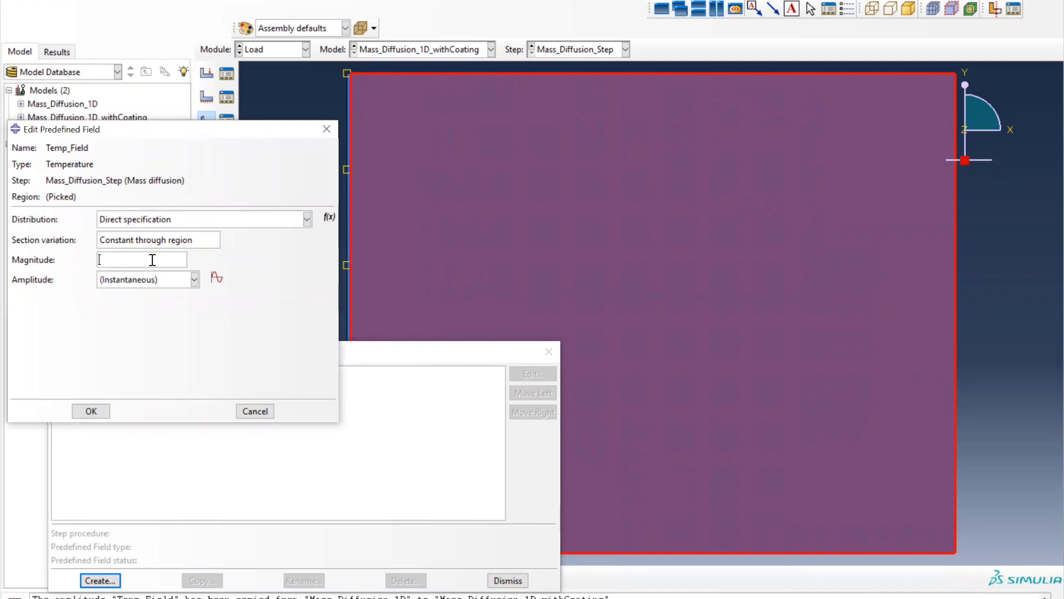
pyautogui.write('1')
pyautogui.click(194, 280)
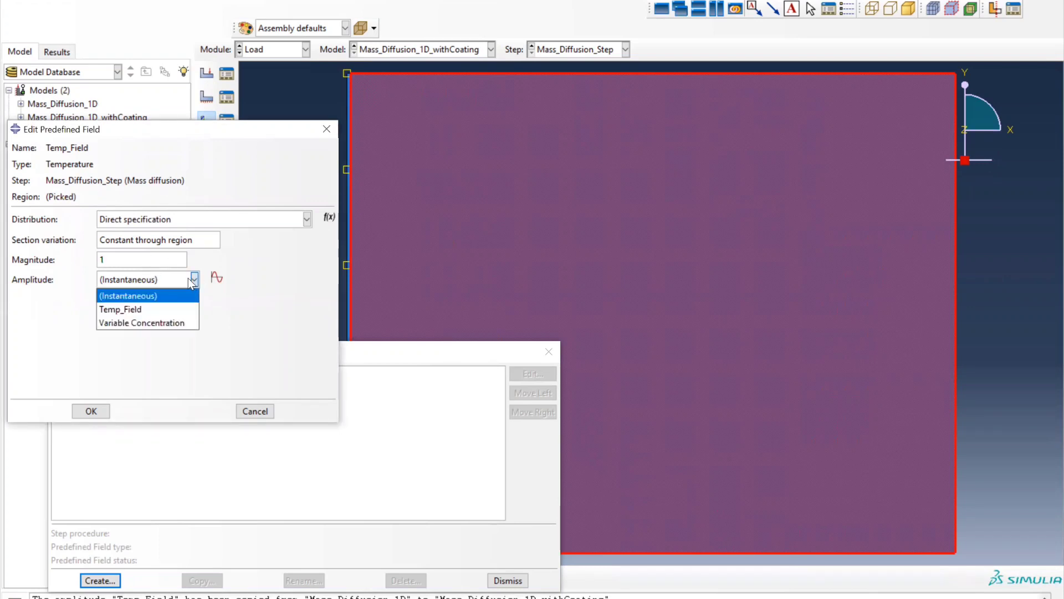
pyautogui.click(133, 310)
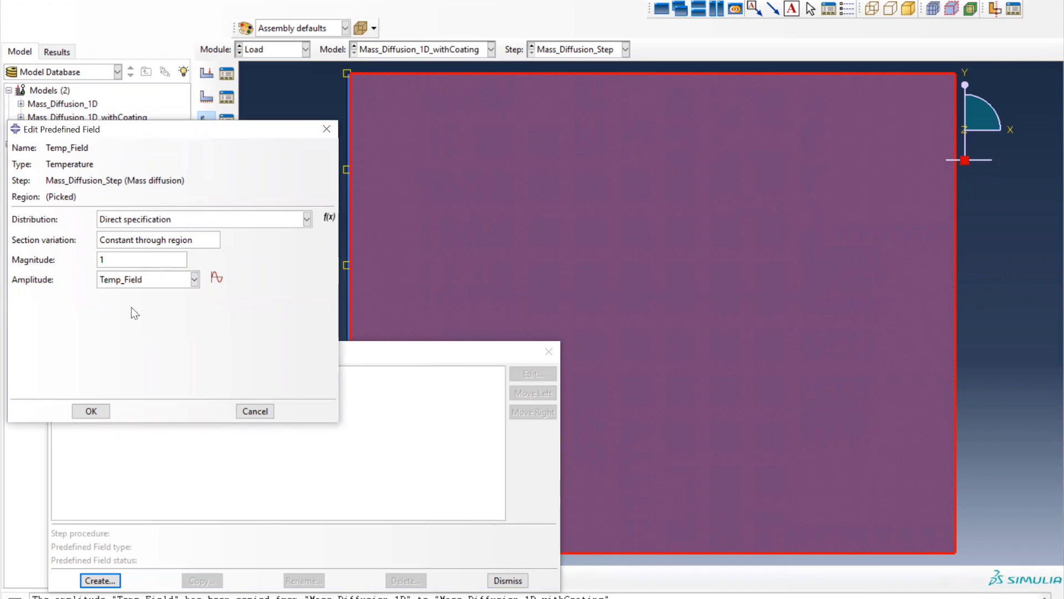
pyautogui.click(92, 413)
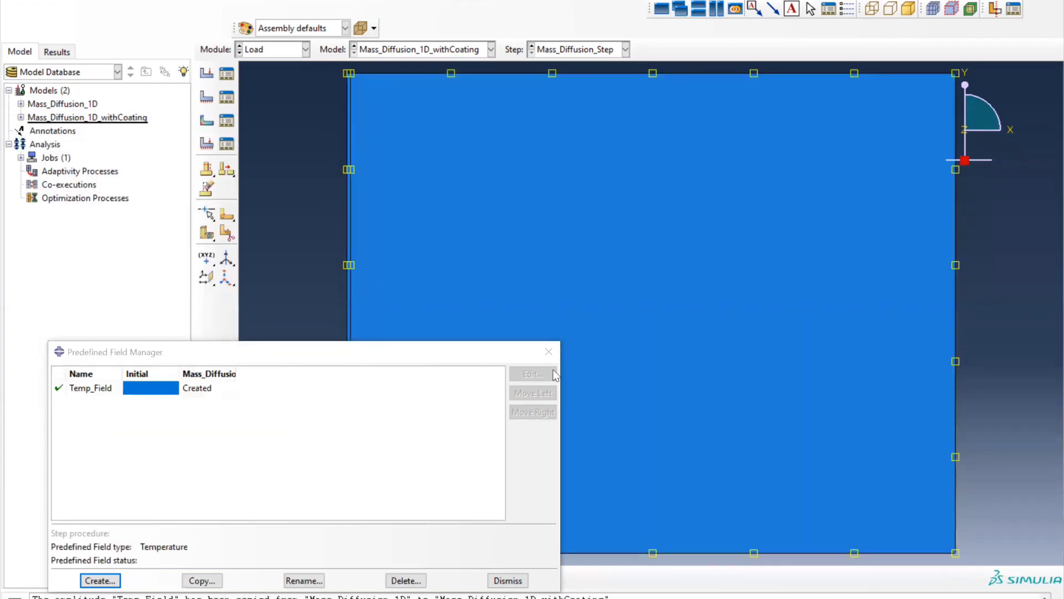
pyautogui.click(549, 351)
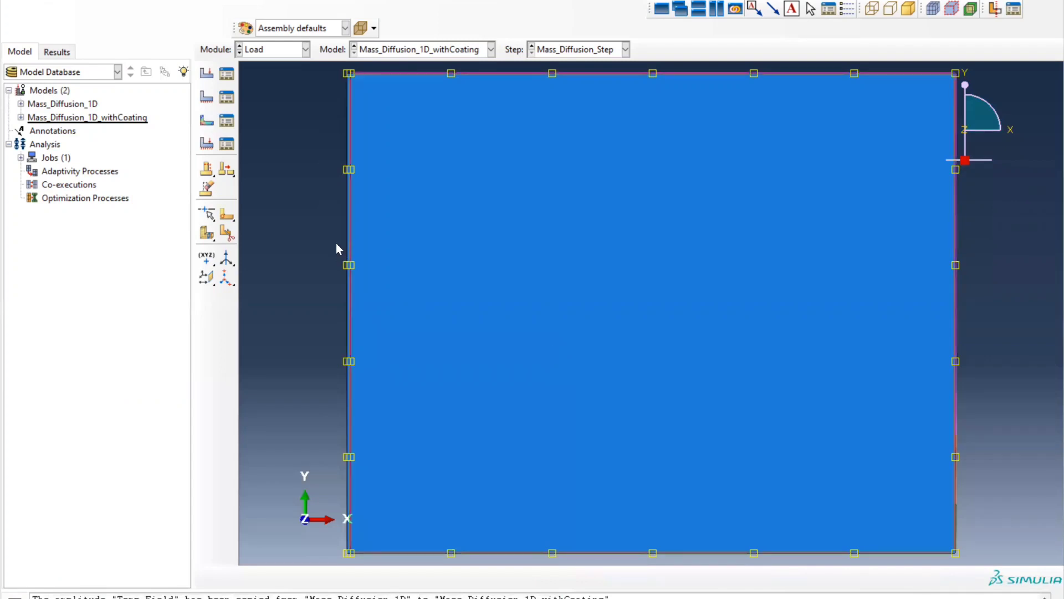
# Review the predefined field list, and plot the Temp_Field amplitude with the Amplitude Plotter to examine its curve
pyautogui.click(227, 120)
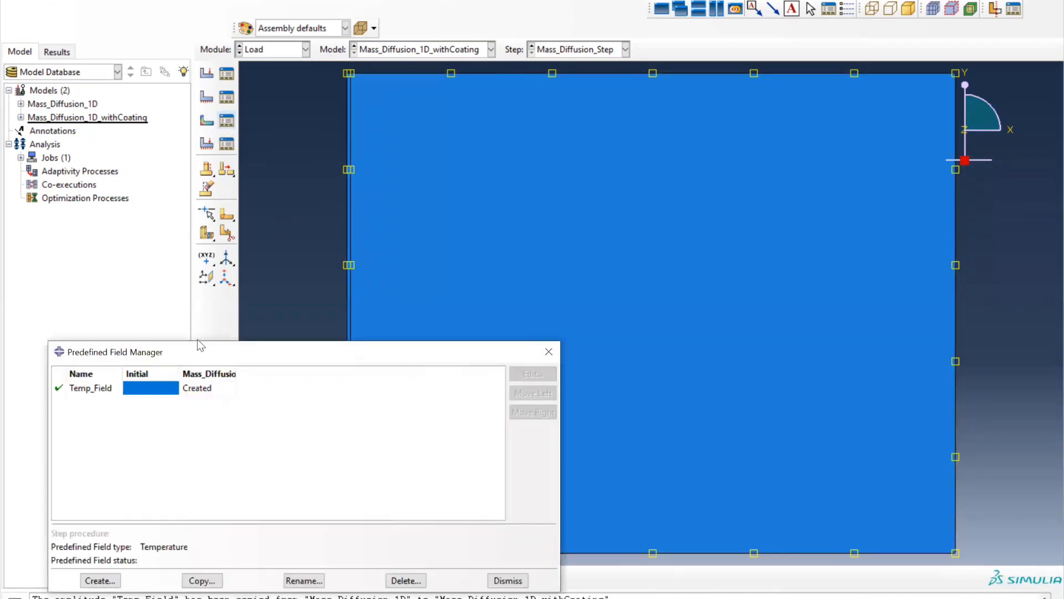
pyautogui.click(543, 355)
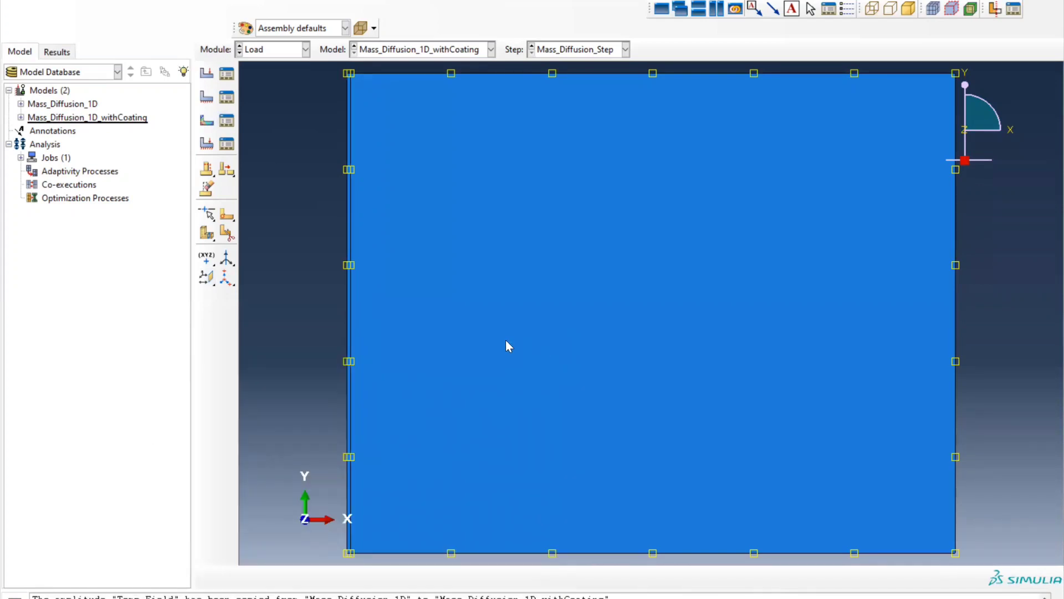
pyautogui.click(416, 0)
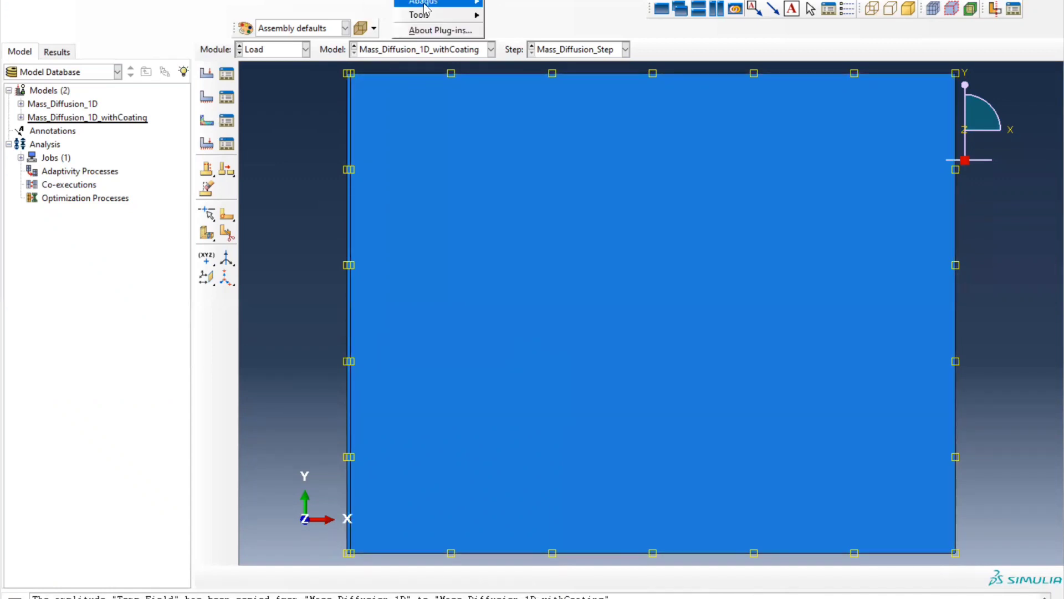
pyautogui.moveTo(441, 14)
pyautogui.click(525, 31)
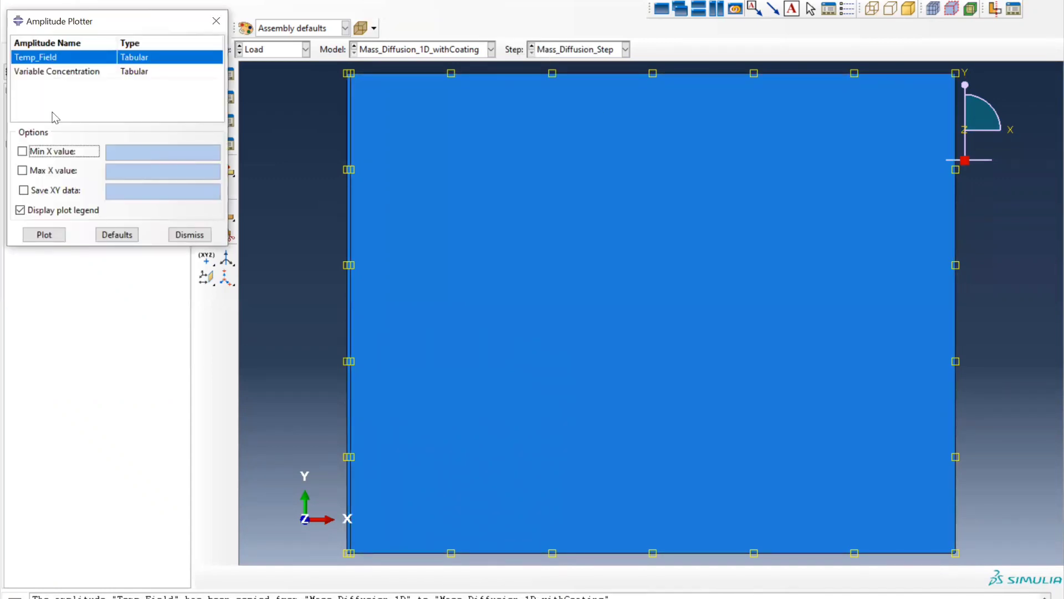
pyautogui.click(36, 71)
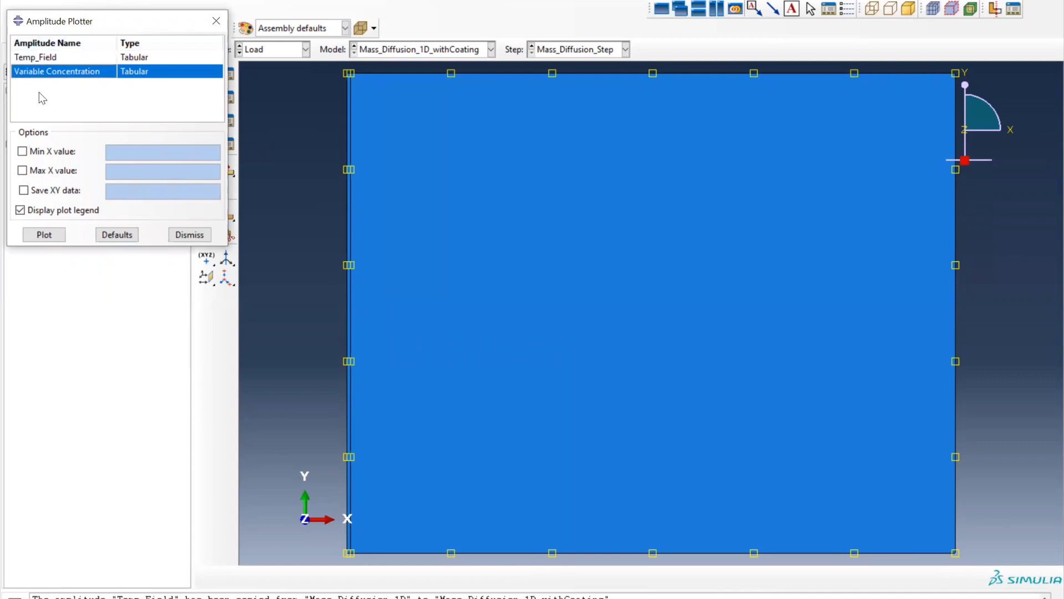
pyautogui.click(44, 58)
pyautogui.click(49, 235)
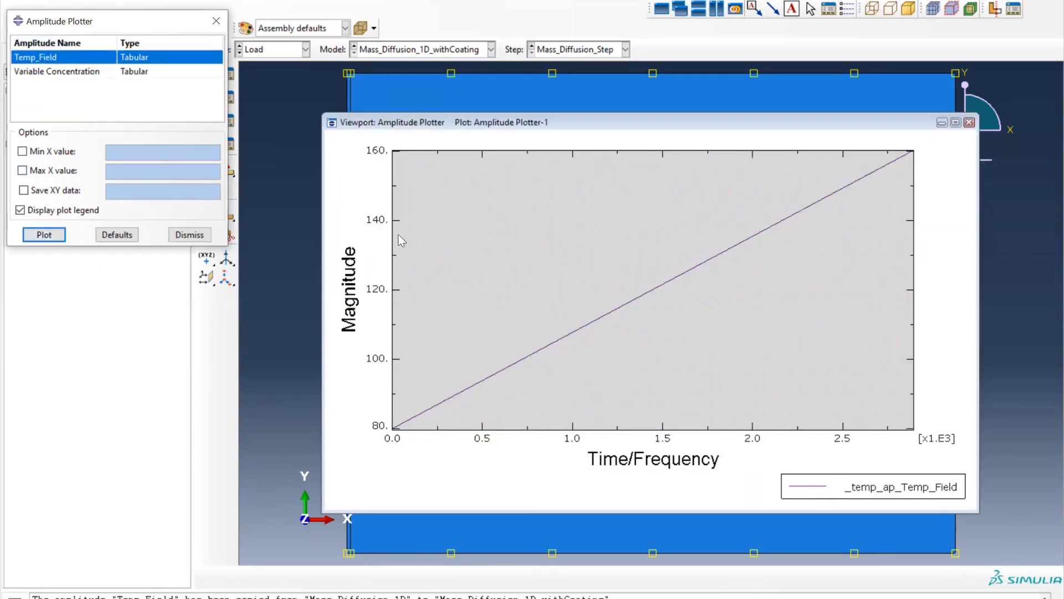
pyautogui.click(970, 122)
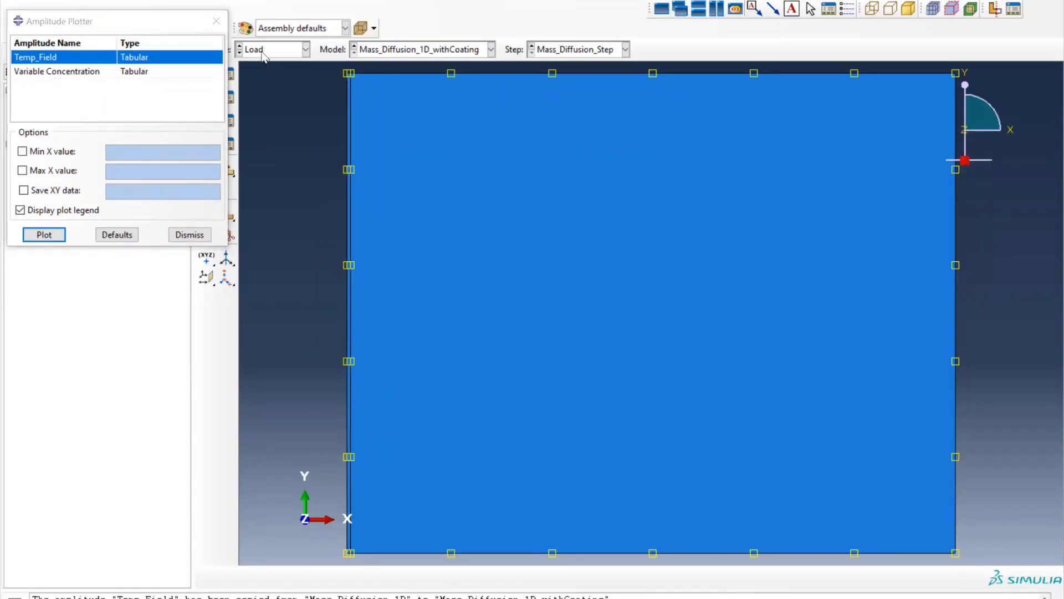
# Switch to the Mesh module and close the Amplitude Plotter
pyautogui.click(263, 53)
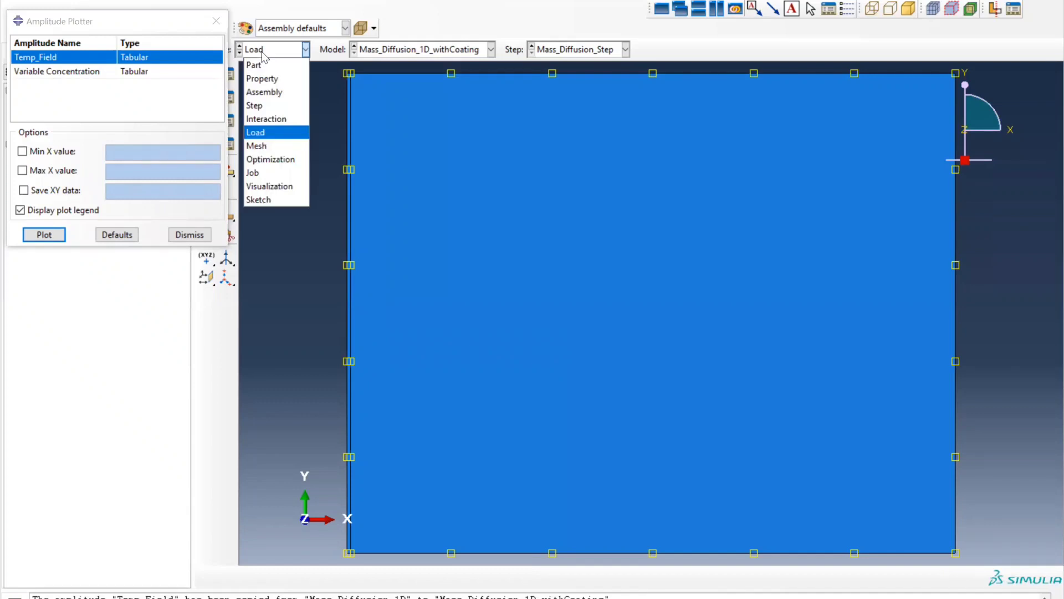
pyautogui.click(271, 146)
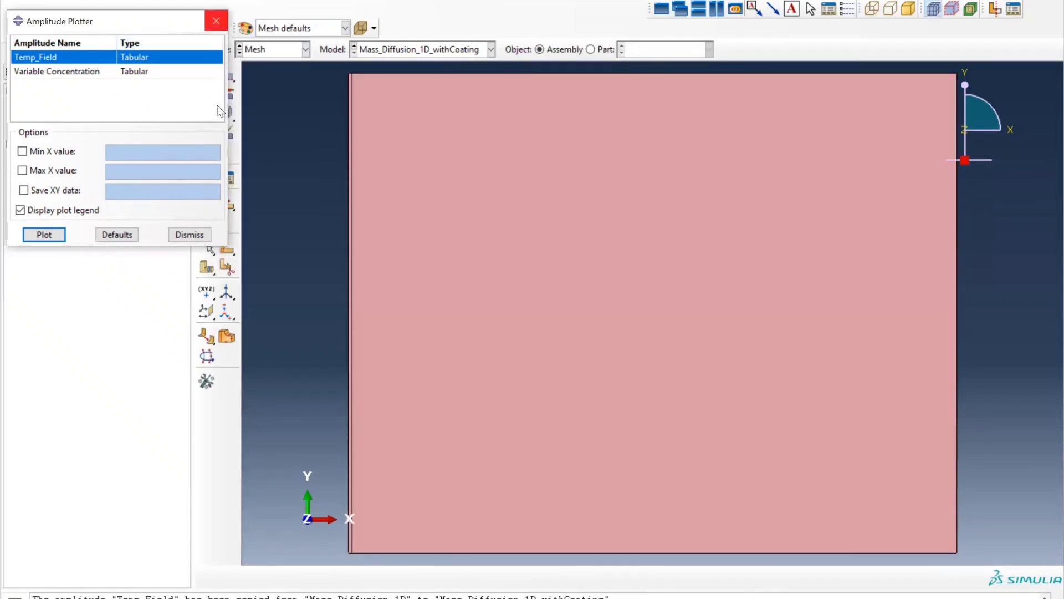
pyautogui.click(216, 21)
# Assign Quad element shape and the Structured meshing technique to both the coating strip and the large face
pyautogui.click(228, 95)
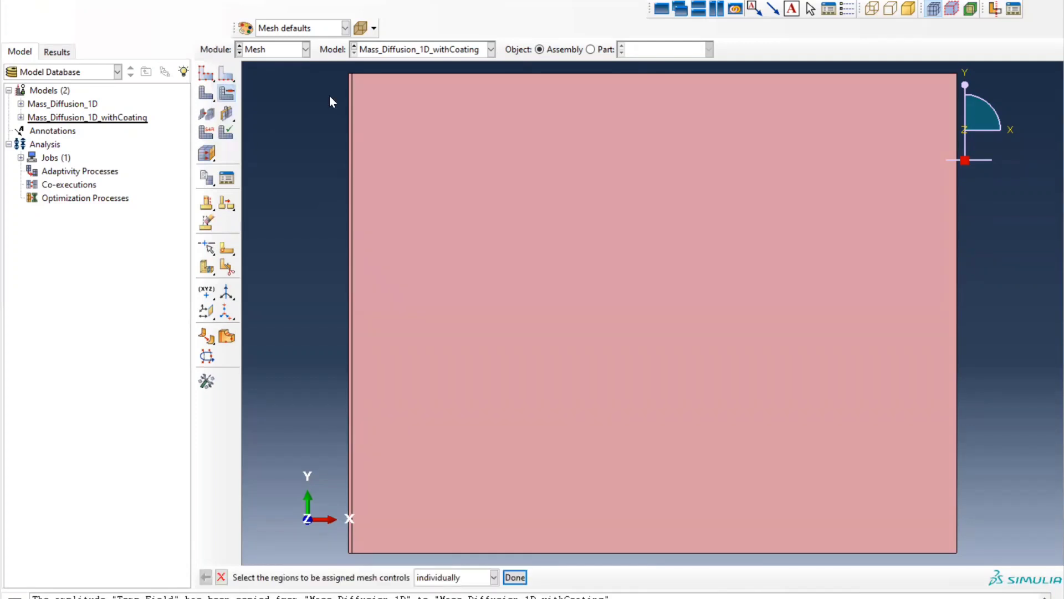
pyautogui.moveTo(333, 67); pyautogui.dragTo(628, 389)
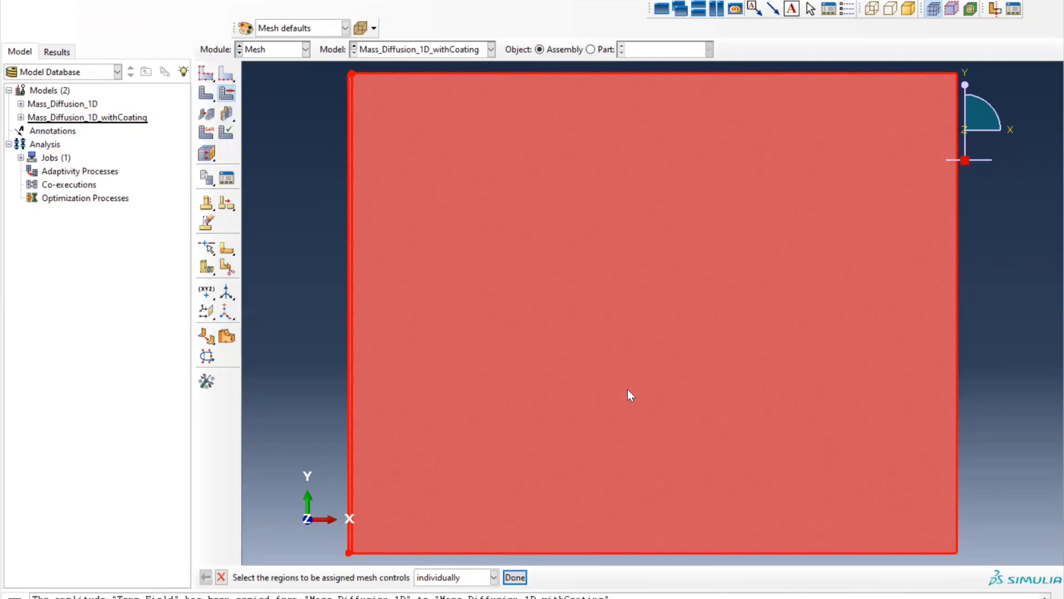
pyautogui.click(514, 577)
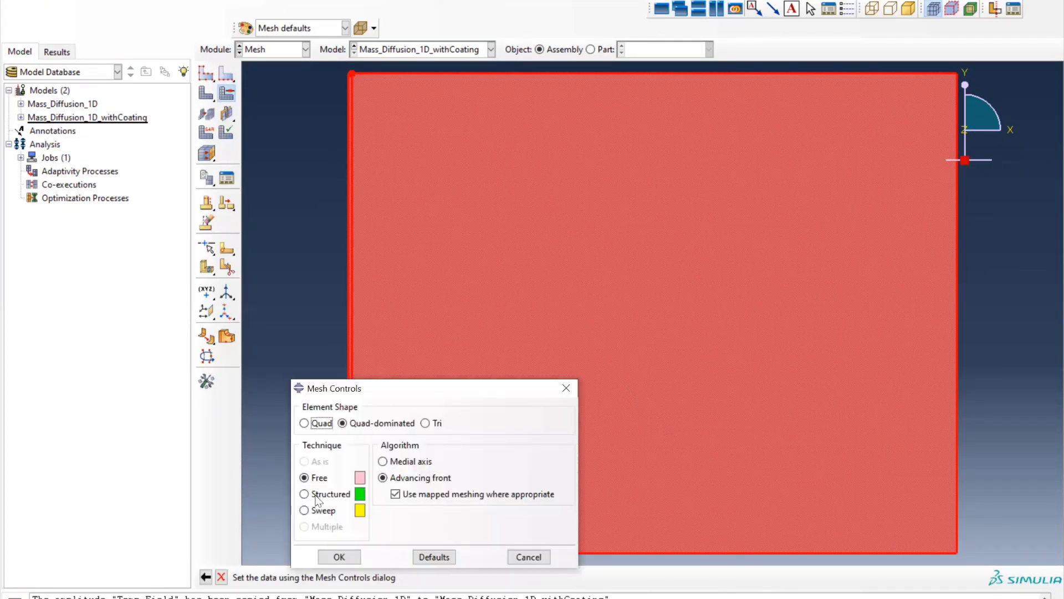
pyautogui.click(304, 493)
pyautogui.click(304, 423)
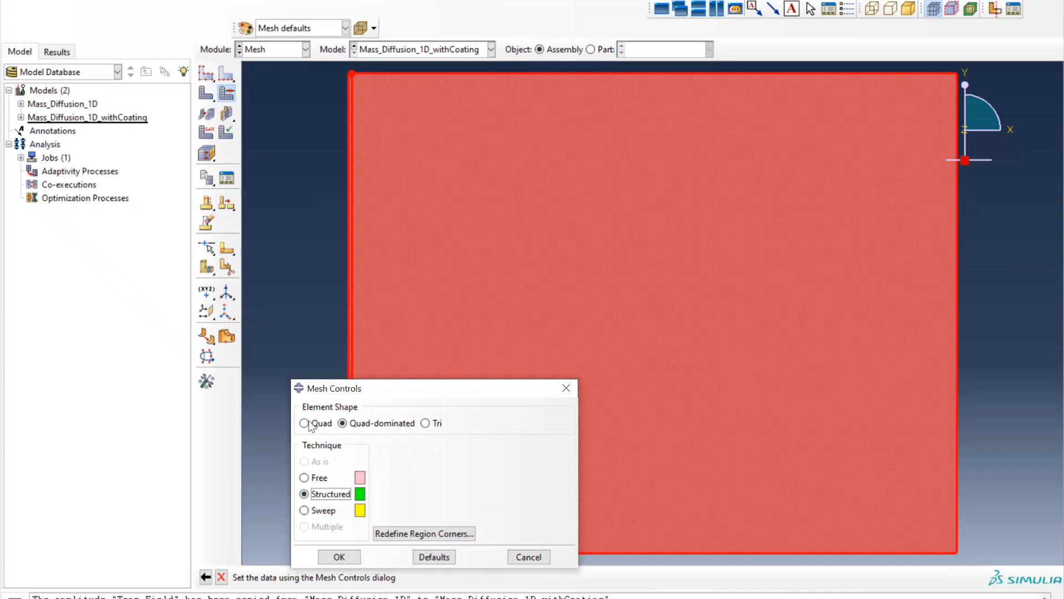
pyautogui.click(338, 557)
pyautogui.middleClick(439, 149)
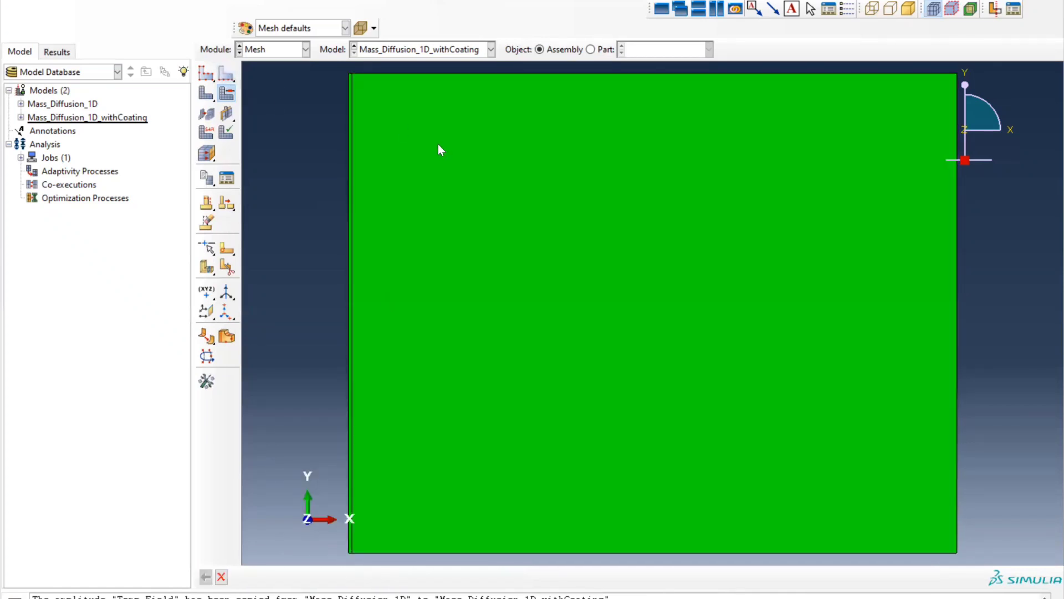
# Seed the upper horizontal edge of the large face by size with an approximate element size of 1
pyautogui.click(226, 73)
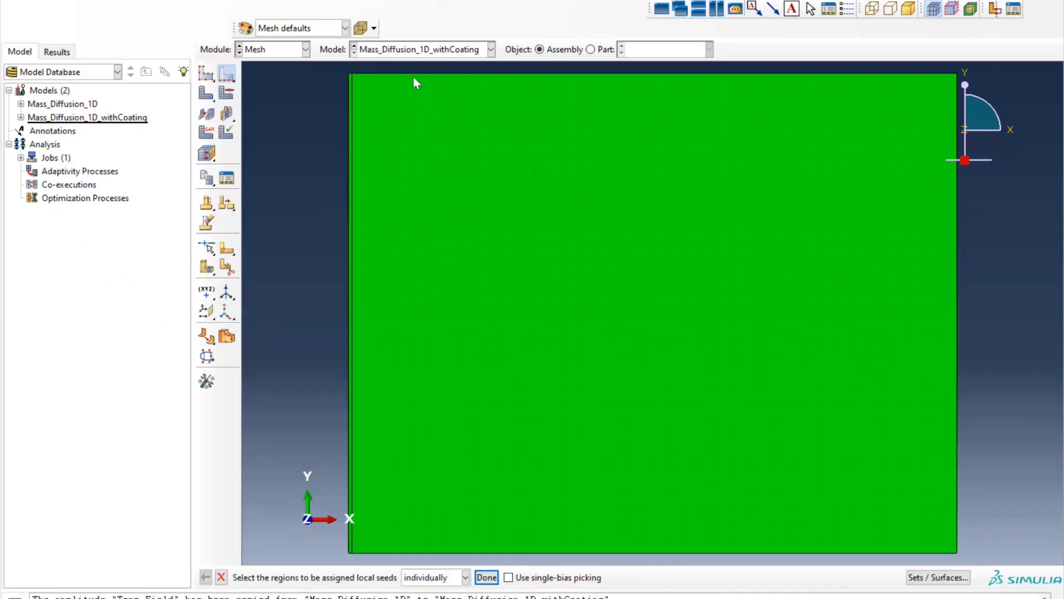
pyautogui.click(412, 74)
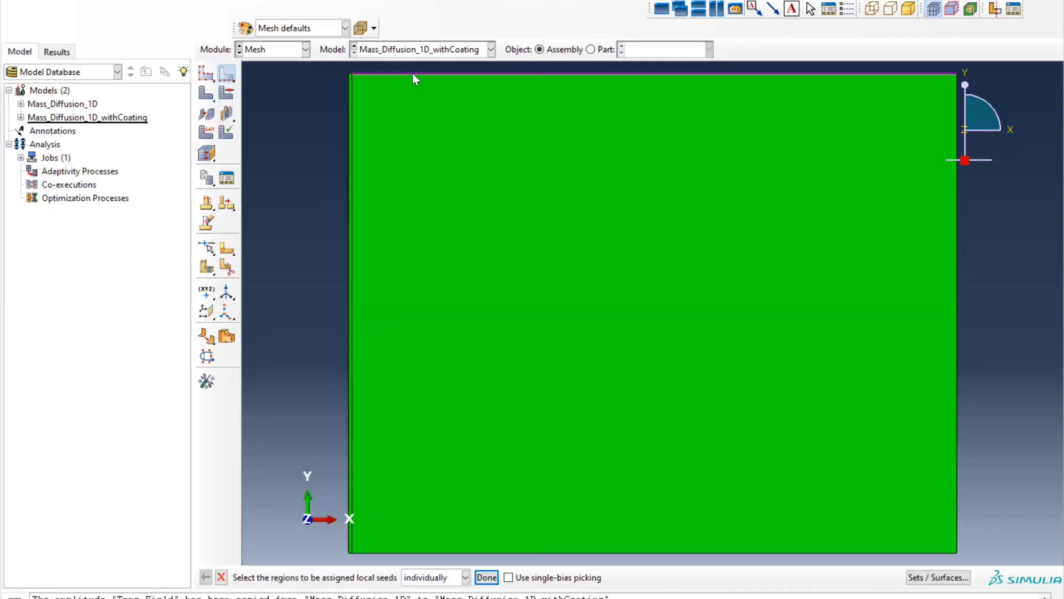
pyautogui.middleClick(413, 74)
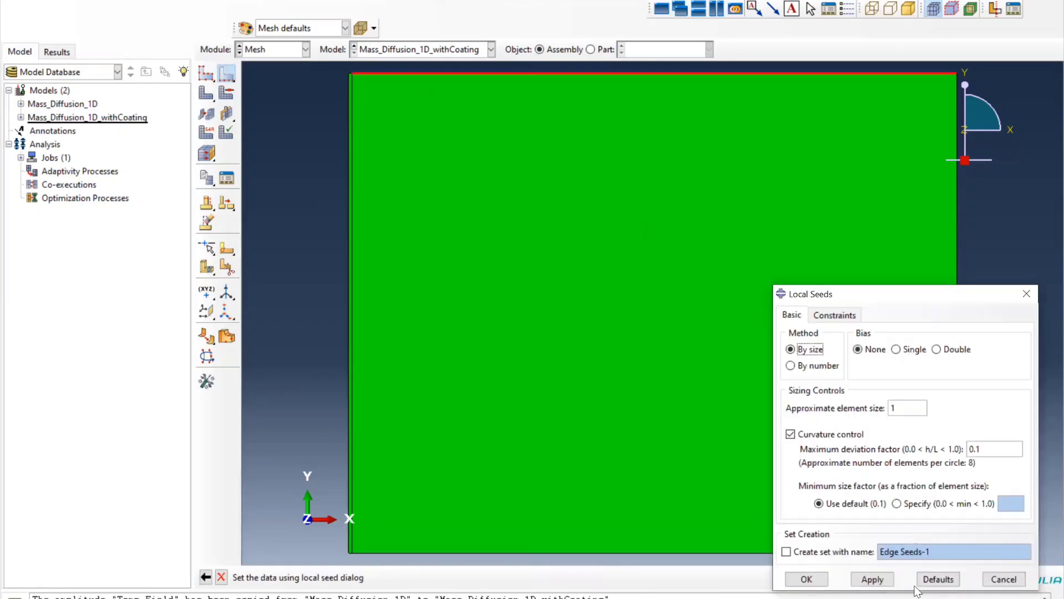
pyautogui.click(873, 580)
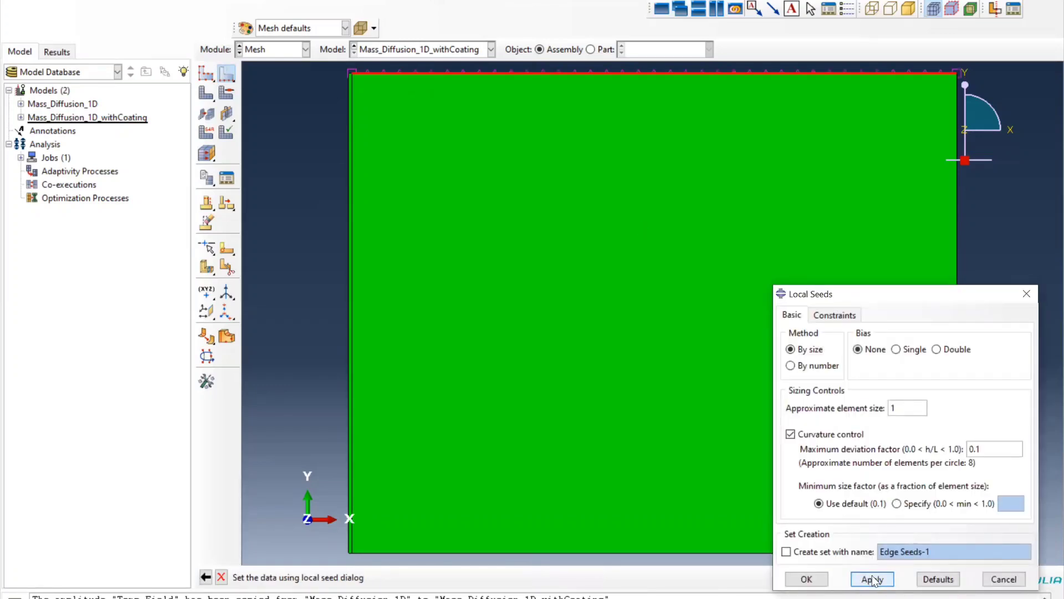
pyautogui.click(806, 580)
# Seed the coating strip's short upper edge by number with 2 elements and mesh the part instance
pyautogui.scroll(5, 341, 72)
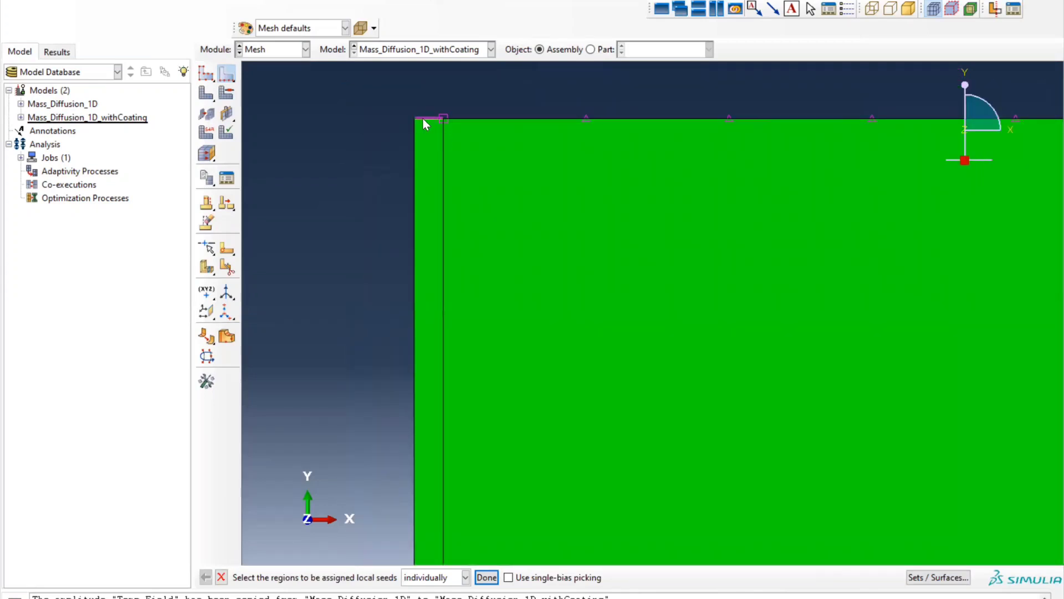
pyautogui.click(422, 118)
pyautogui.middleClick(422, 118)
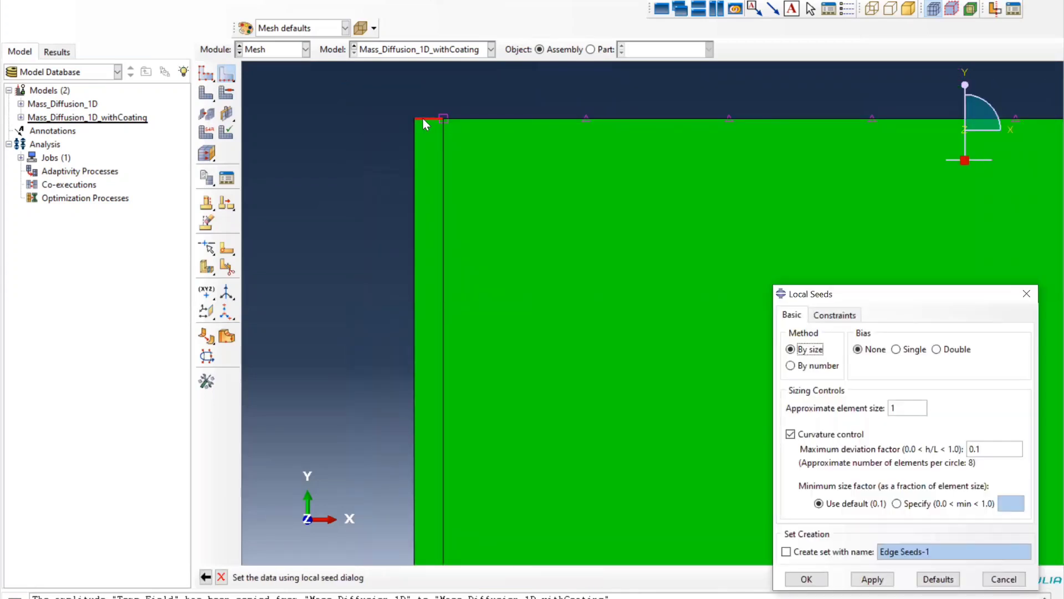
pyautogui.click(803, 367)
pyautogui.click(902, 405)
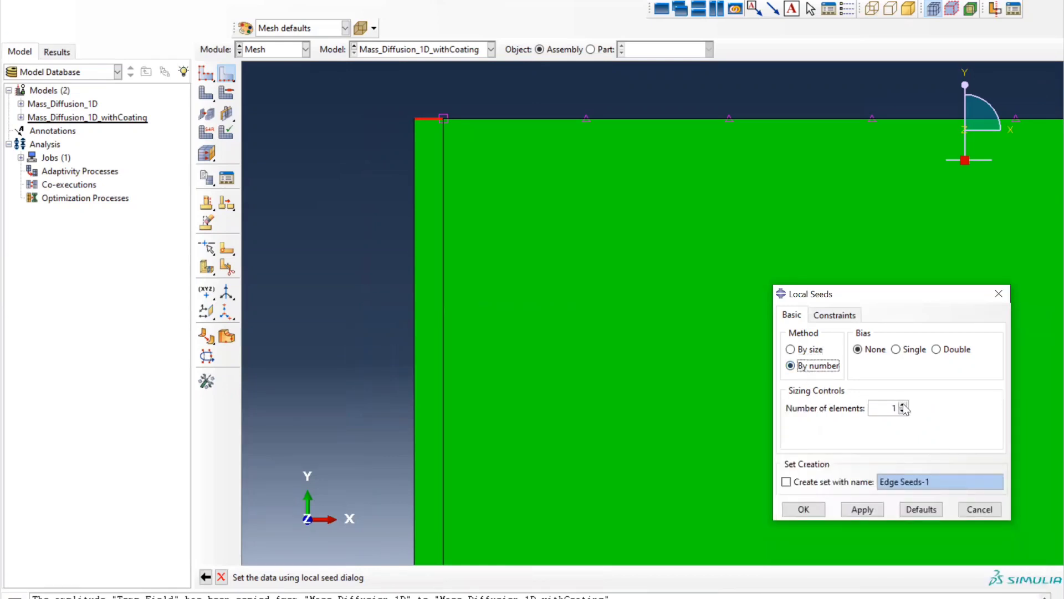
pyautogui.click(862, 510)
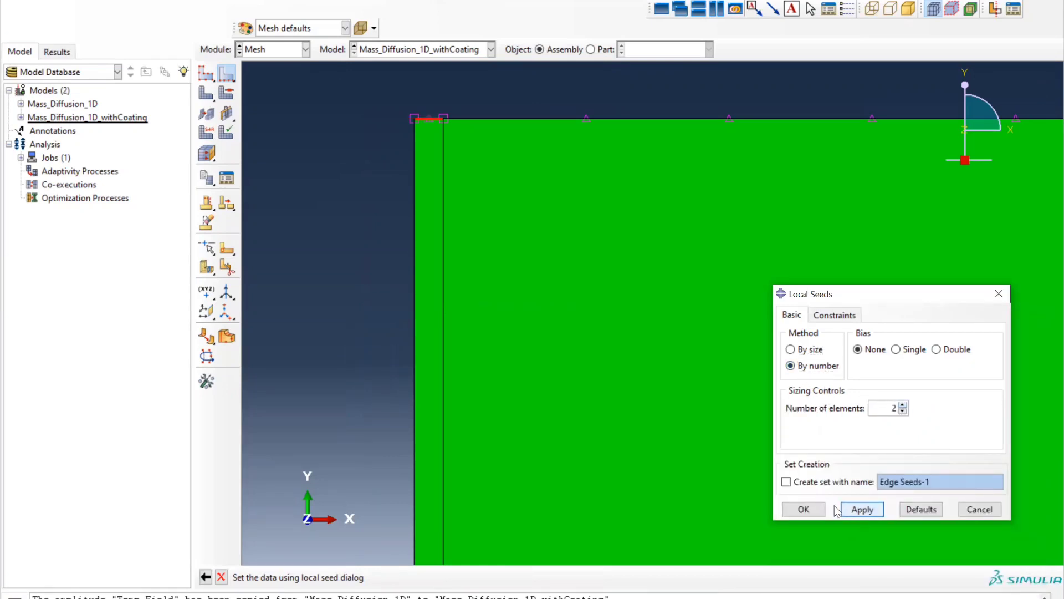
pyautogui.click(804, 509)
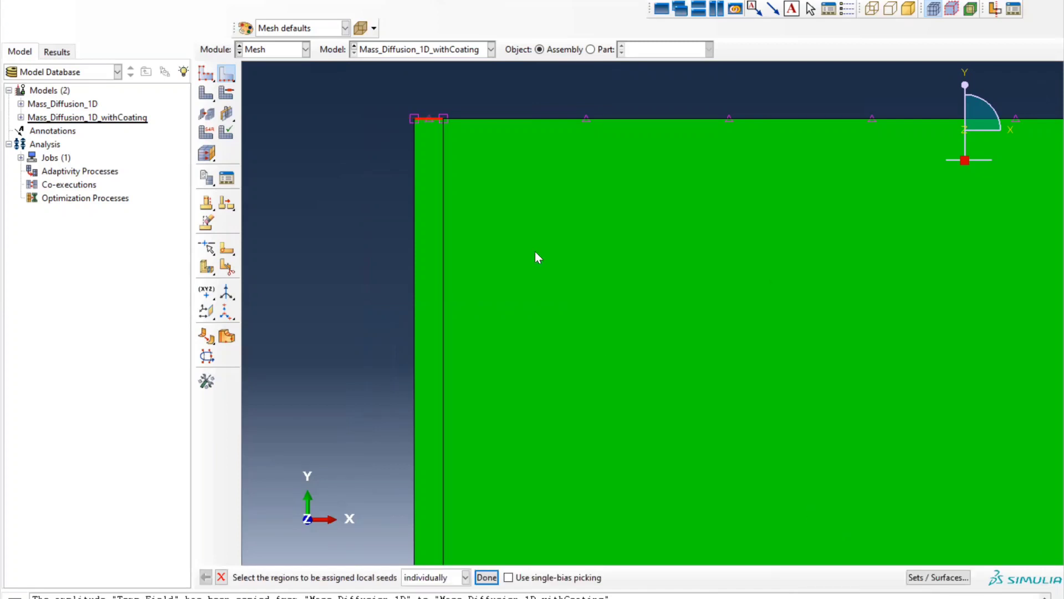
pyautogui.click(206, 93)
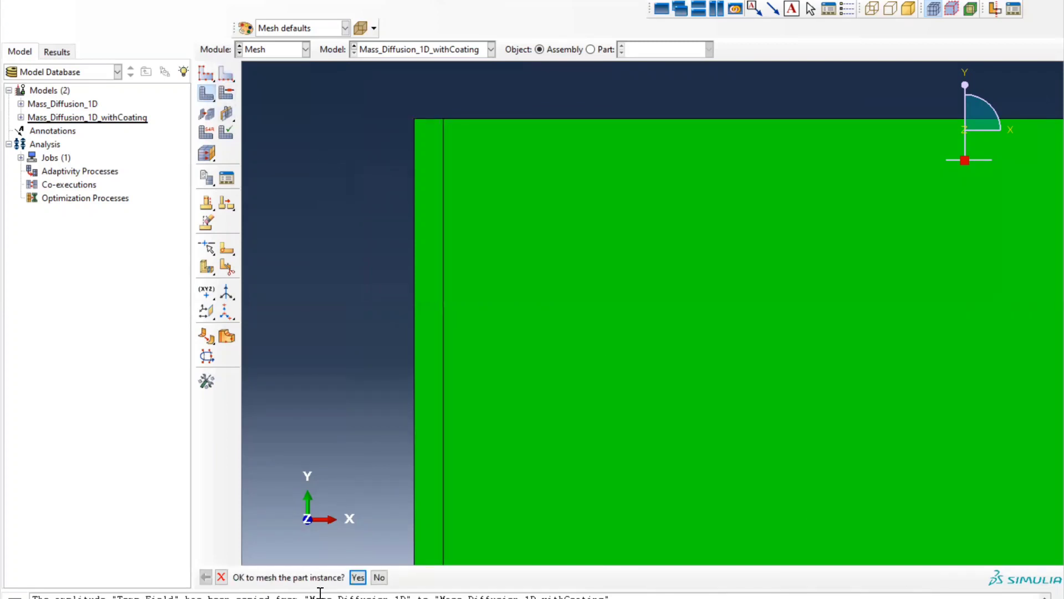
pyautogui.click(357, 577)
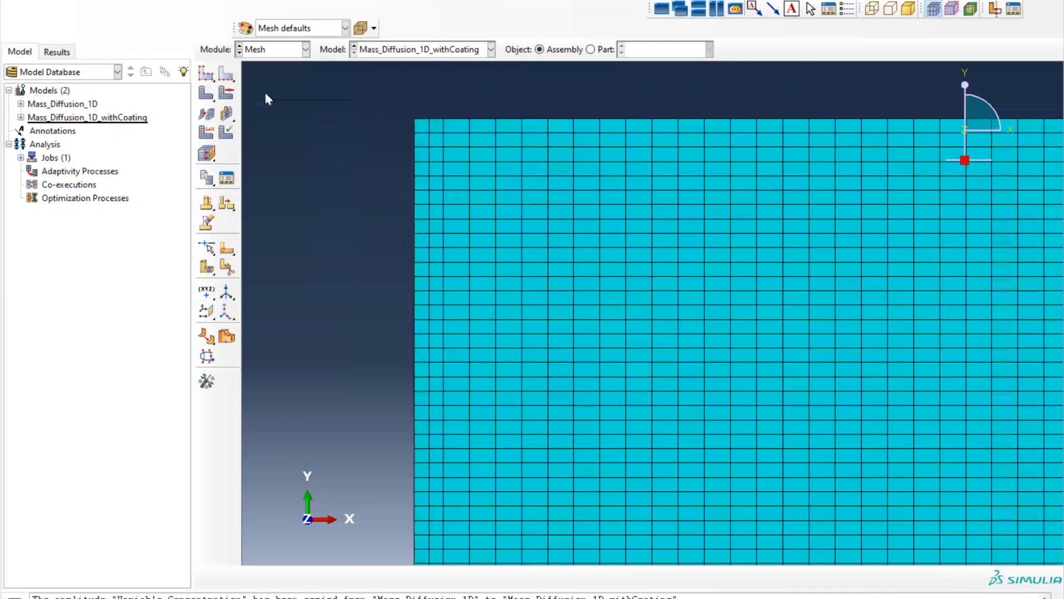
# Seed the coating's outer vertical edge by number with 1 element, deleting the meshes invalidated by the change
pyautogui.click(232, 75)
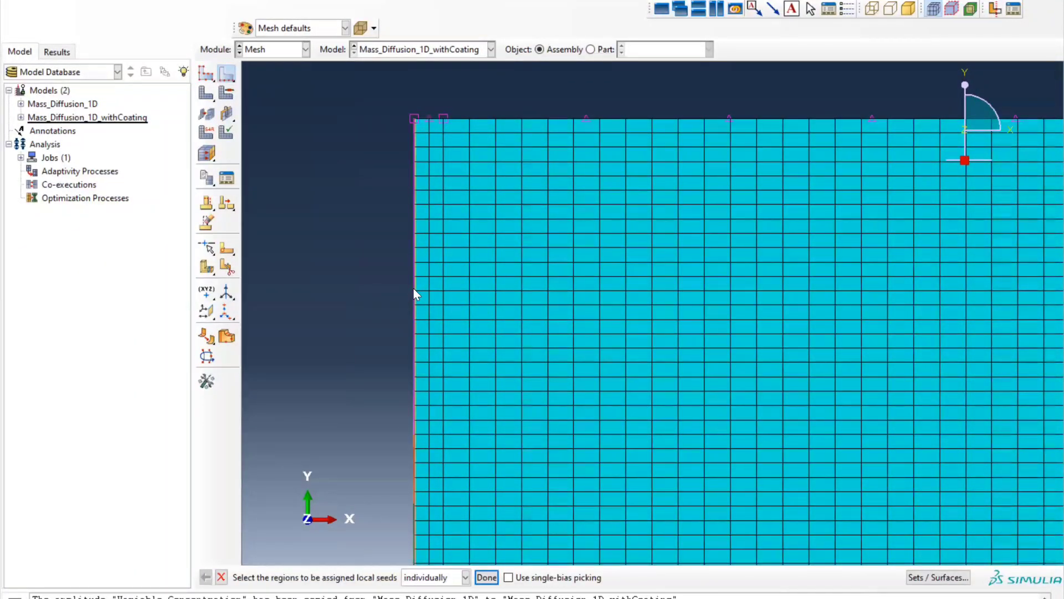
pyautogui.click(413, 287)
pyautogui.middleClick(413, 288)
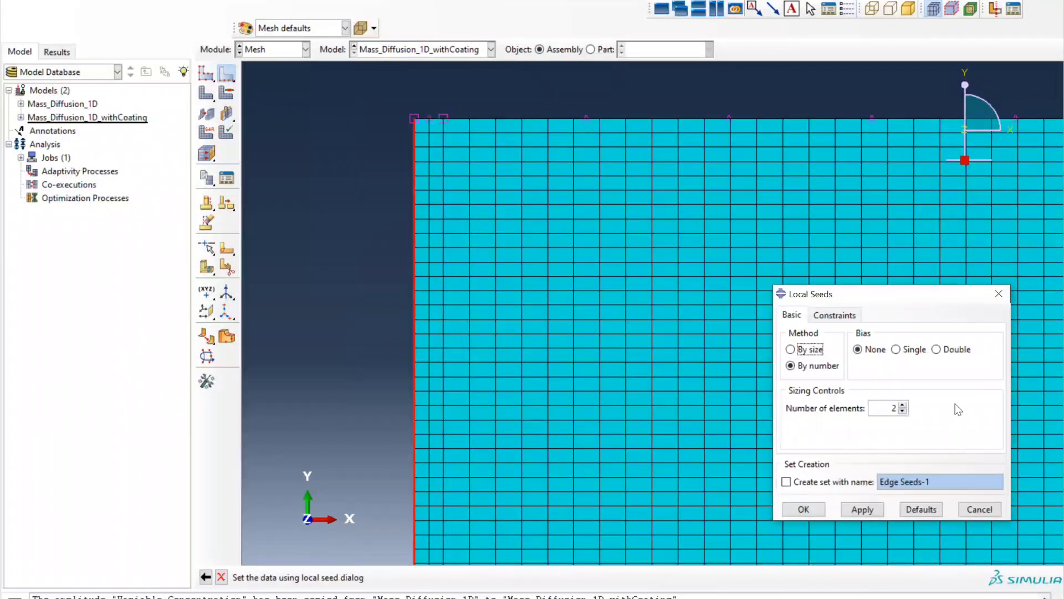
pyautogui.click(903, 411)
pyautogui.click(862, 509)
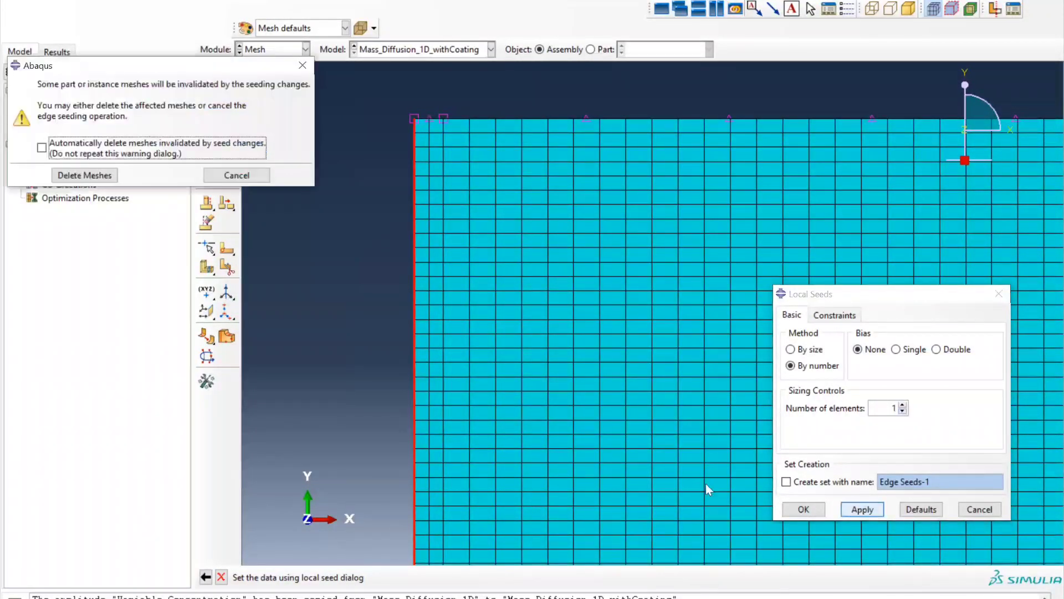
pyautogui.click(109, 176)
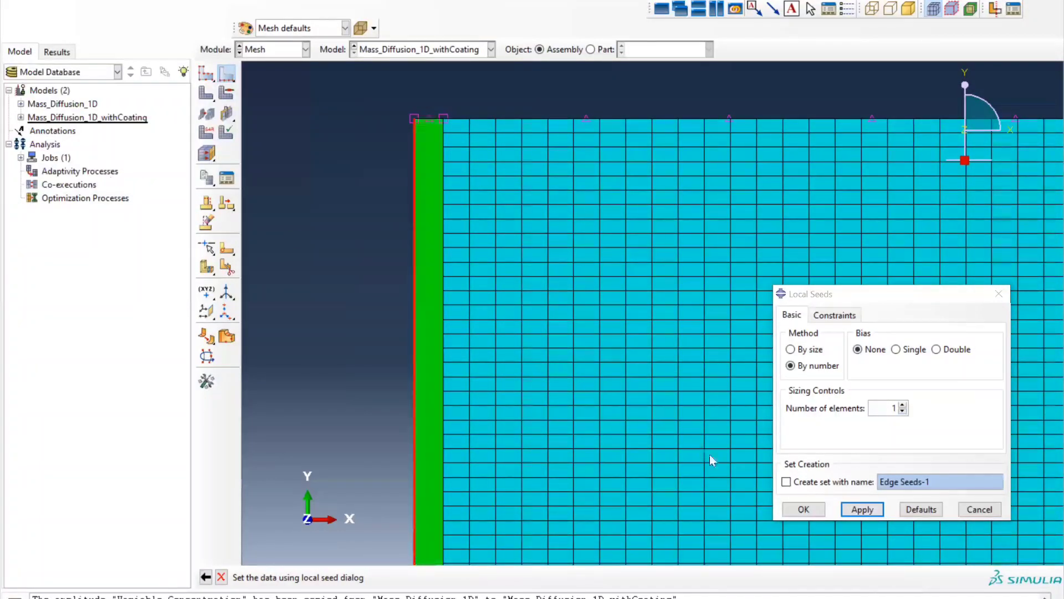
pyautogui.click(803, 509)
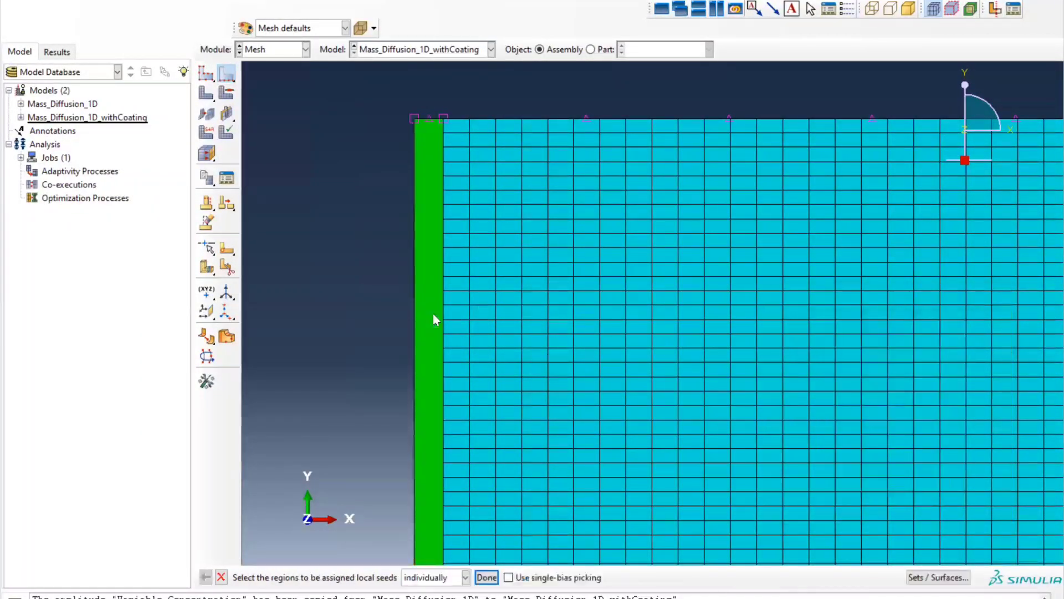
# Seed the vertical edge between the coating and the large face with 1 element, deleting the invalidated meshes
pyautogui.click(446, 317)
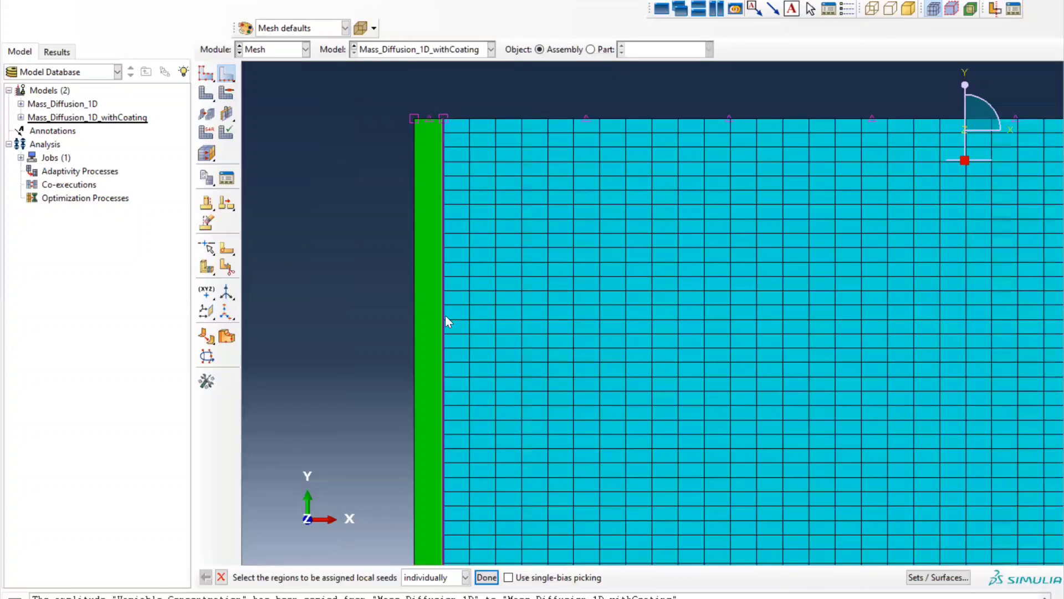
pyautogui.middleClick(446, 316)
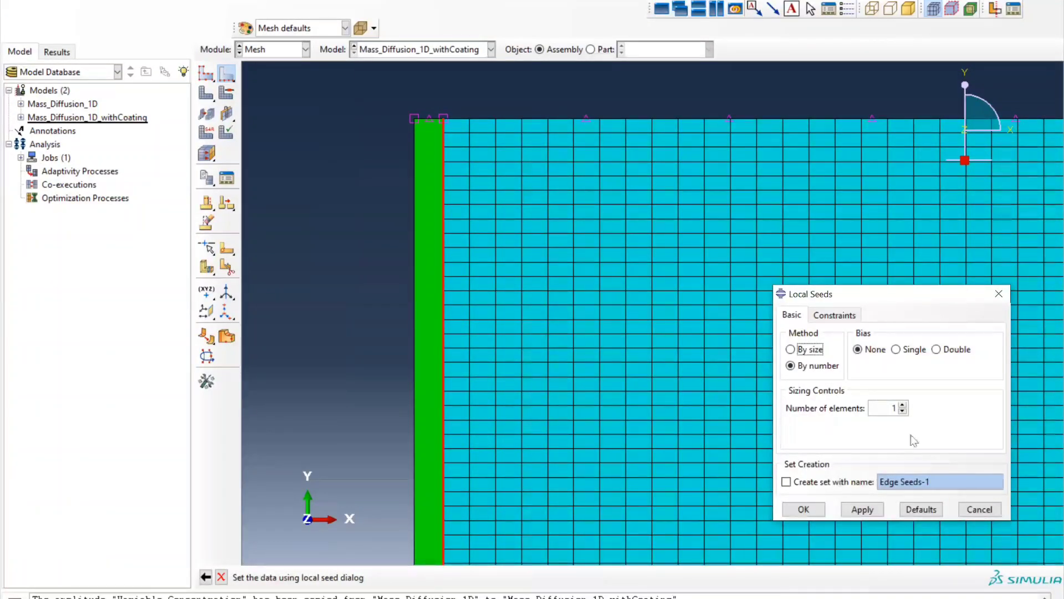
pyautogui.click(866, 510)
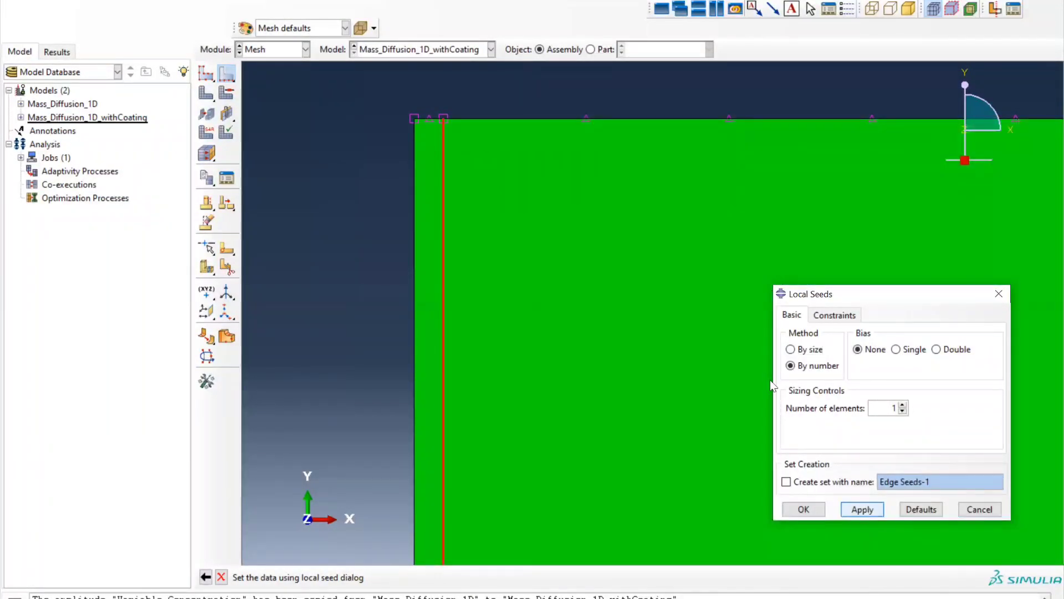
pyautogui.click(802, 513)
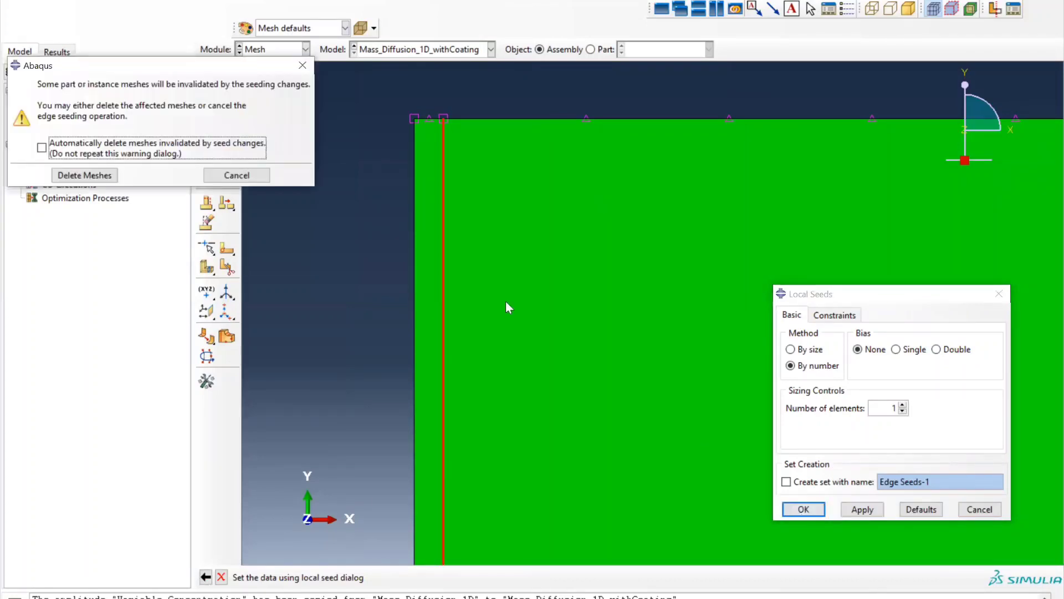
pyautogui.click(97, 174)
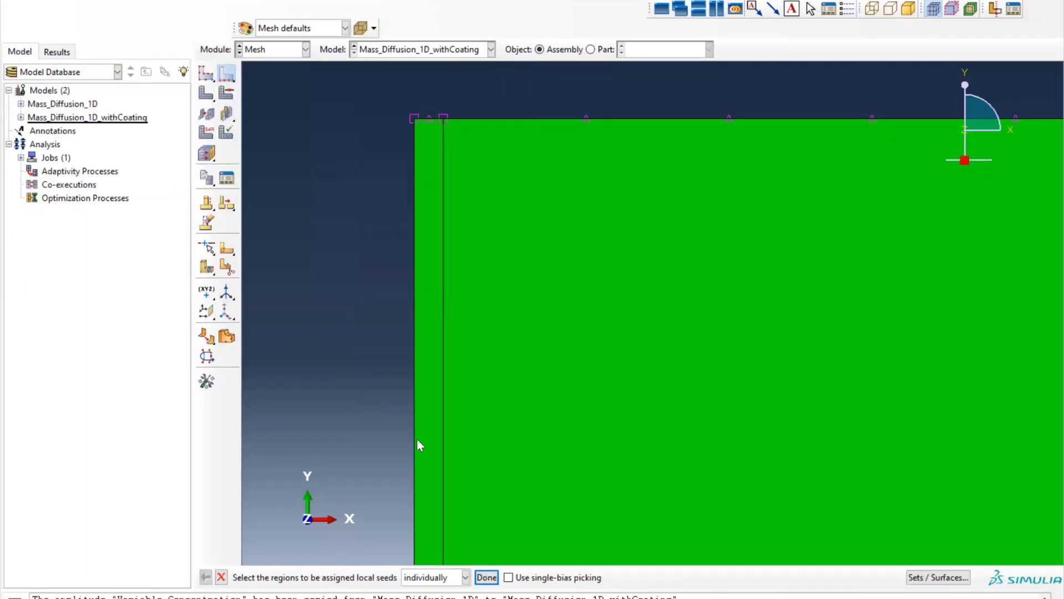
# Mesh the part instance again using the single-element vertical edge seeds
pyautogui.click(206, 92)
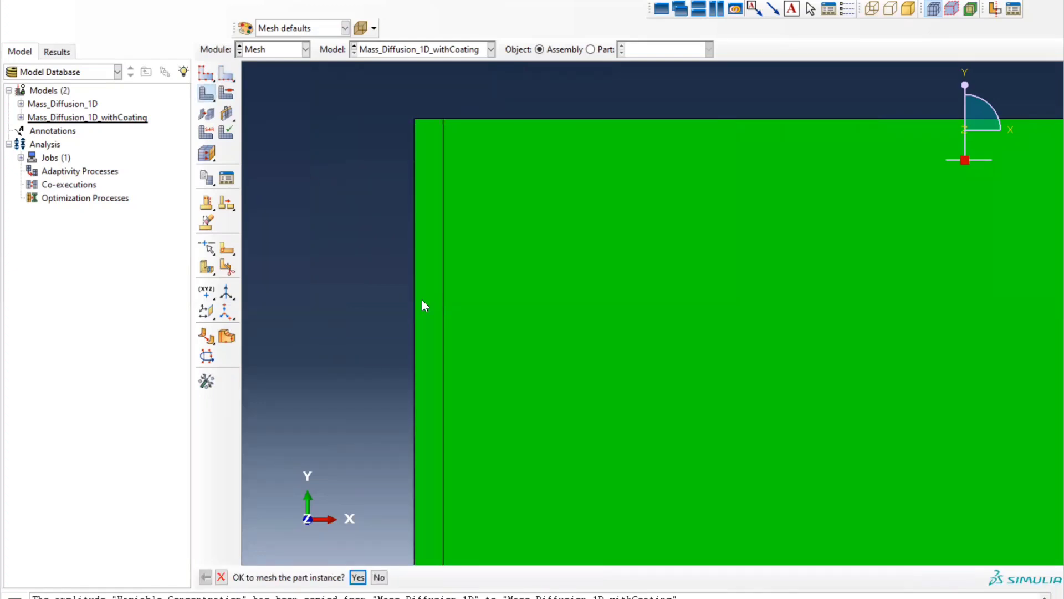
pyautogui.click(357, 577)
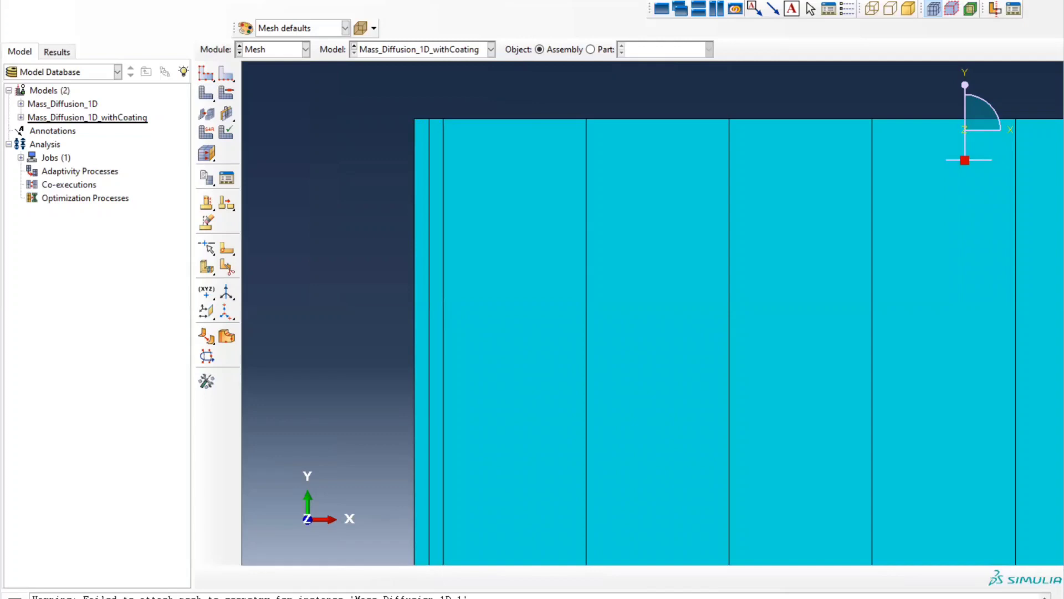
pyautogui.press('F6')
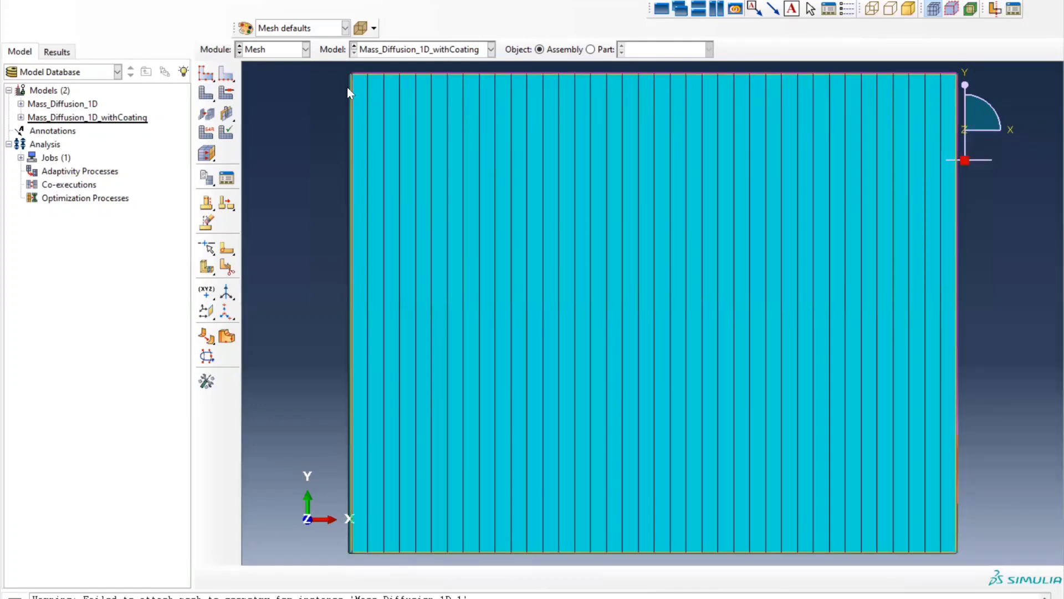
pyautogui.scroll(2, 339, 73)
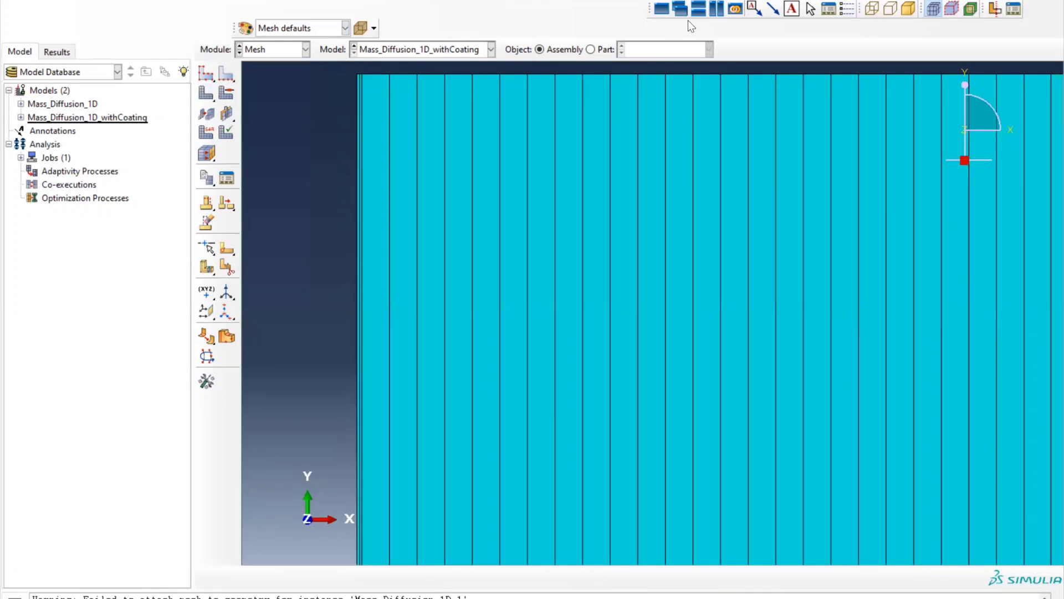
# Assign the linear Standard Heat Transfer element type DC2D4 to both the coating and the large face
pyautogui.click(206, 132)
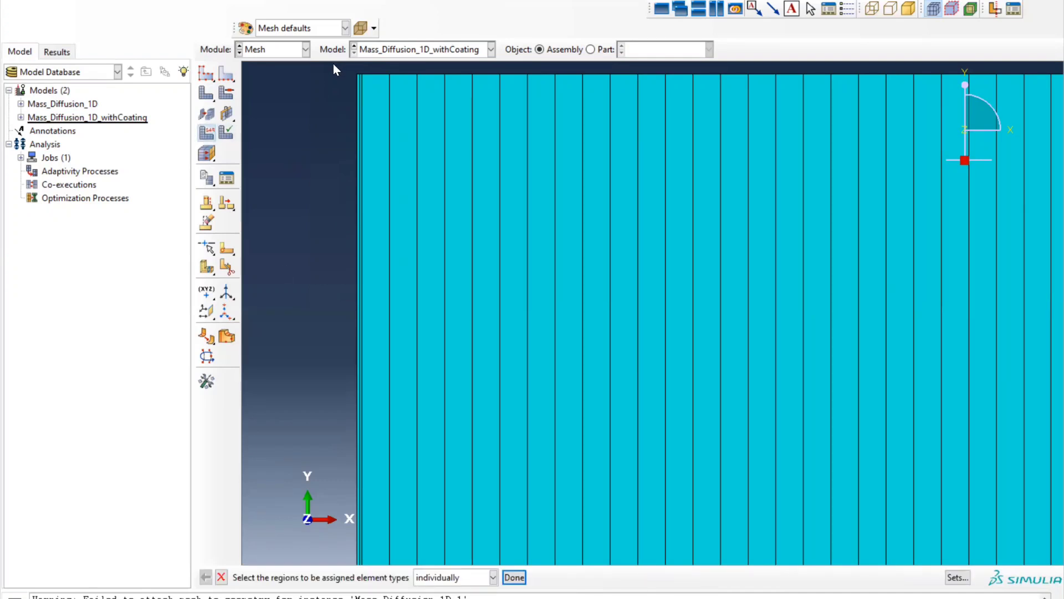
pyautogui.moveTo(334, 65); pyautogui.dragTo(698, 360)
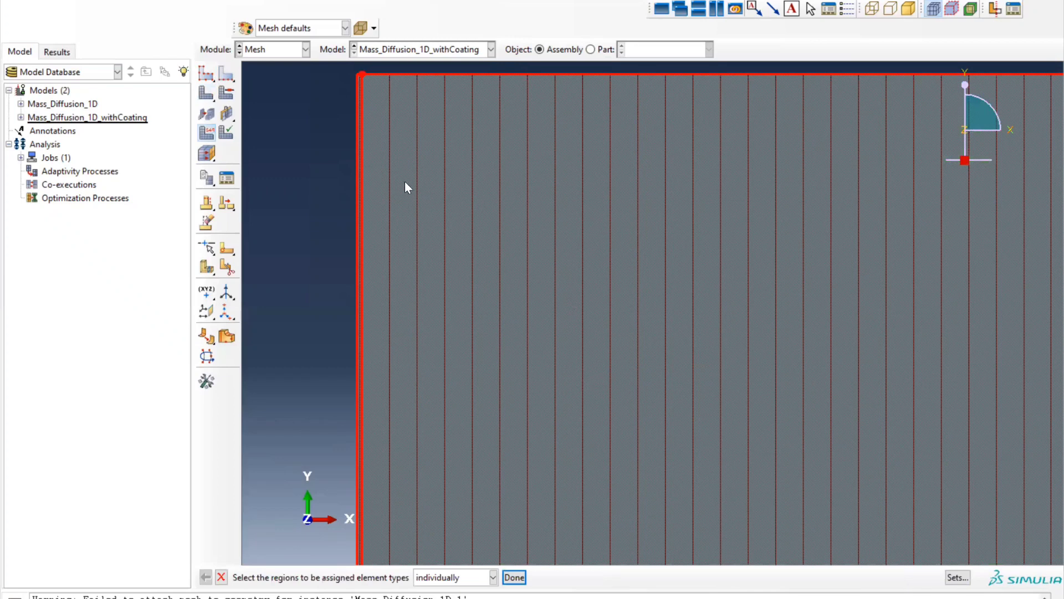
pyautogui.middleClick(318, 392)
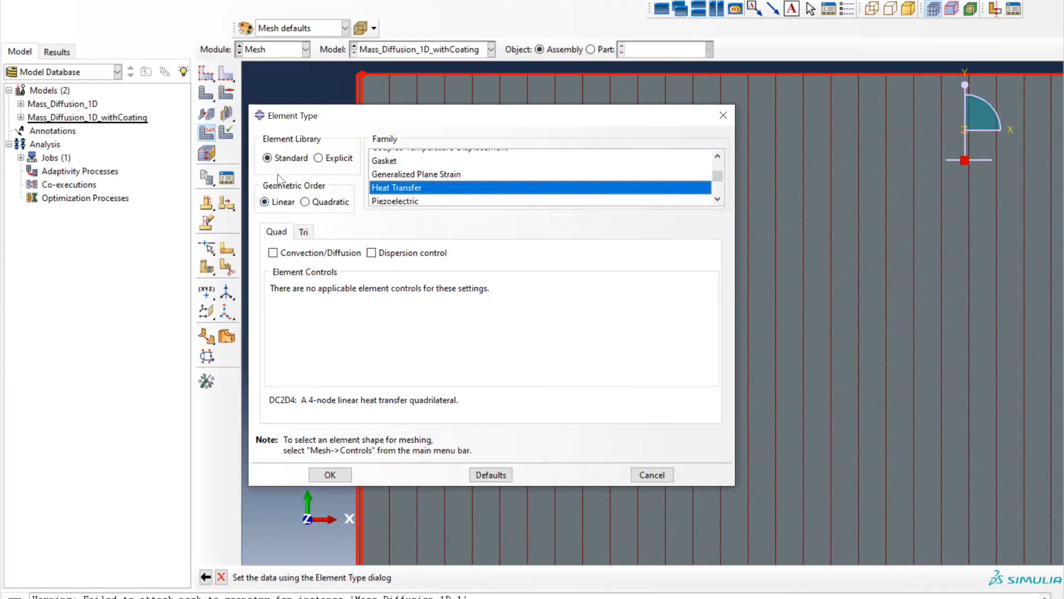
pyautogui.click(330, 475)
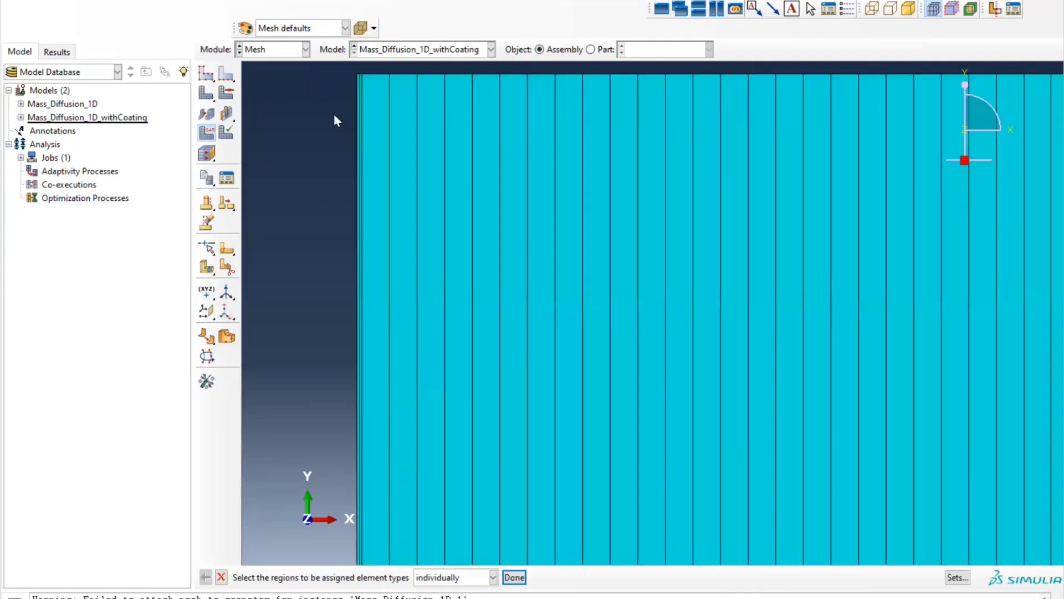
# Create a full-analysis job named Mass_Diffusion_1D_withCoating from the coated model and submit it
pyautogui.click(271, 56)
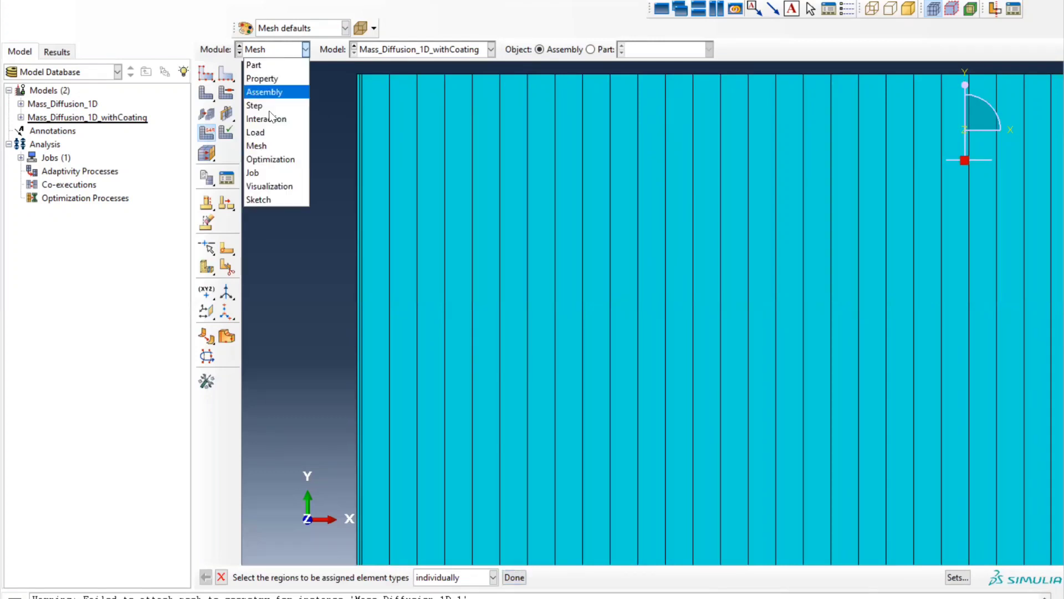
pyautogui.click(270, 172)
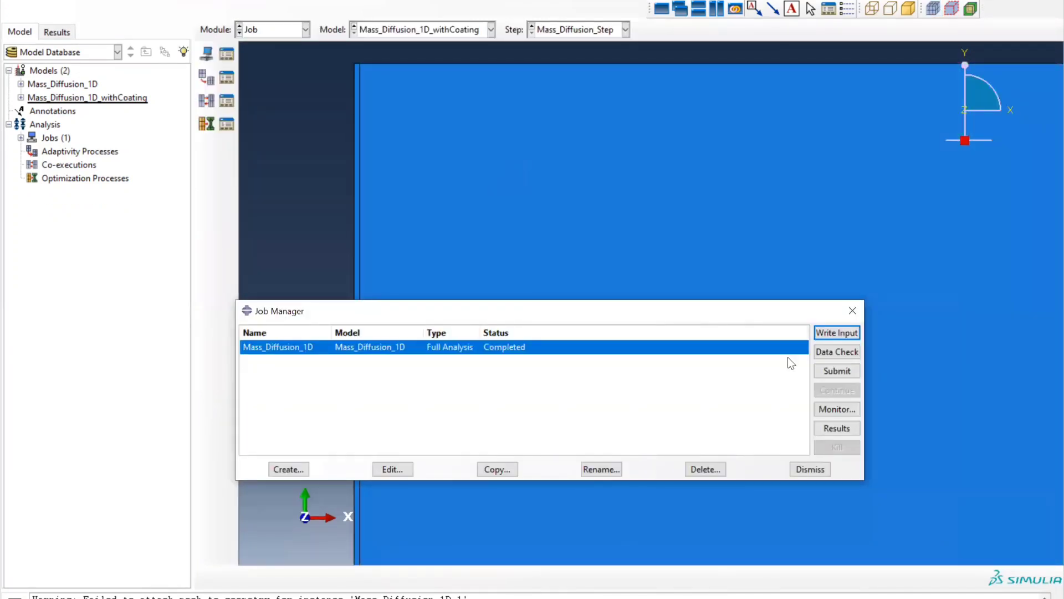
pyautogui.click(288, 469)
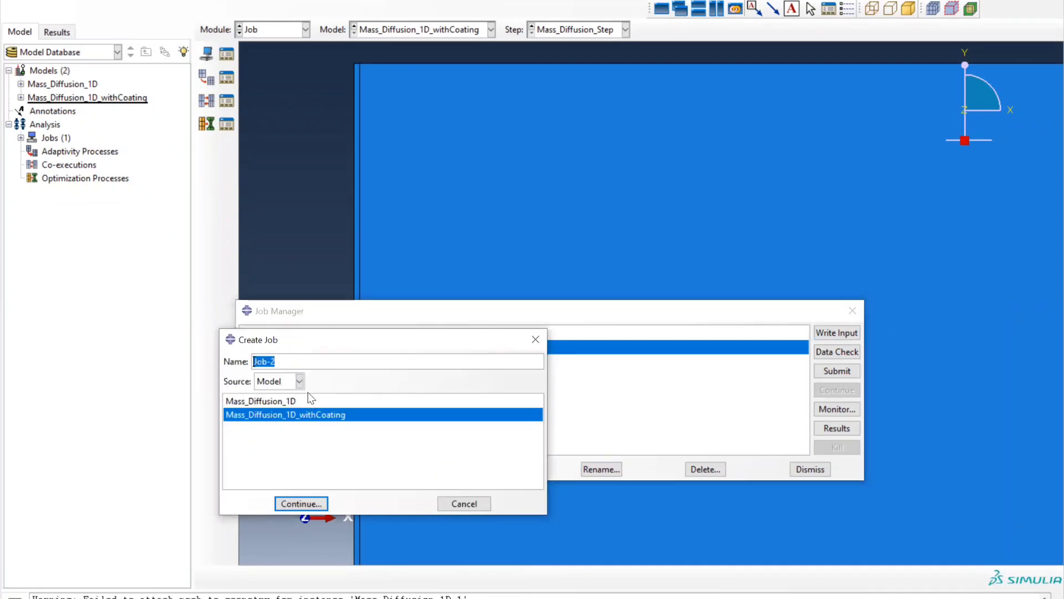
pyautogui.write('Mass_Diffusion_1')
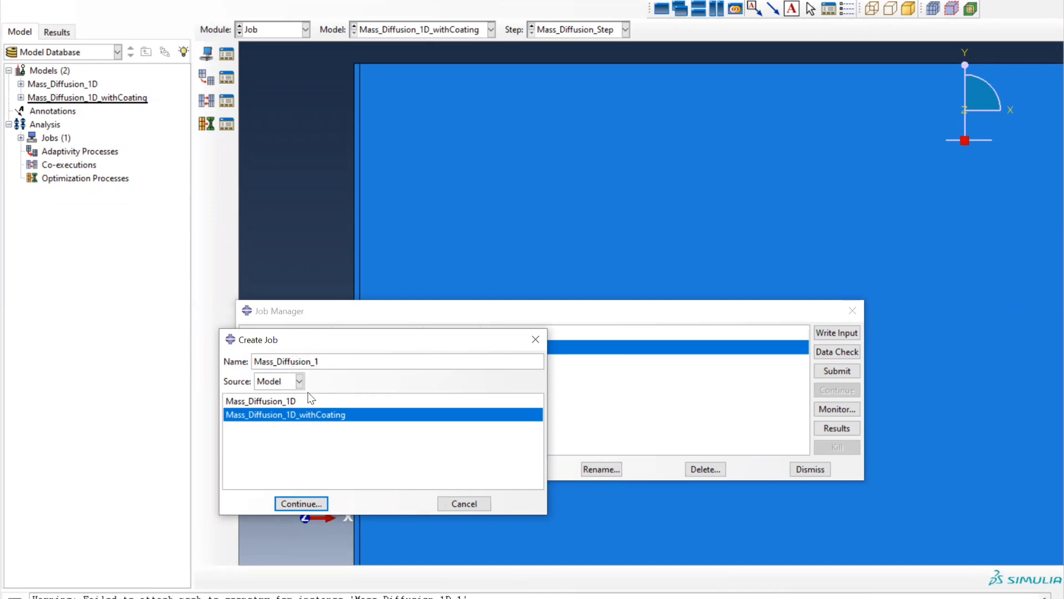
pyautogui.write('D_withCoating')
pyautogui.click(308, 504)
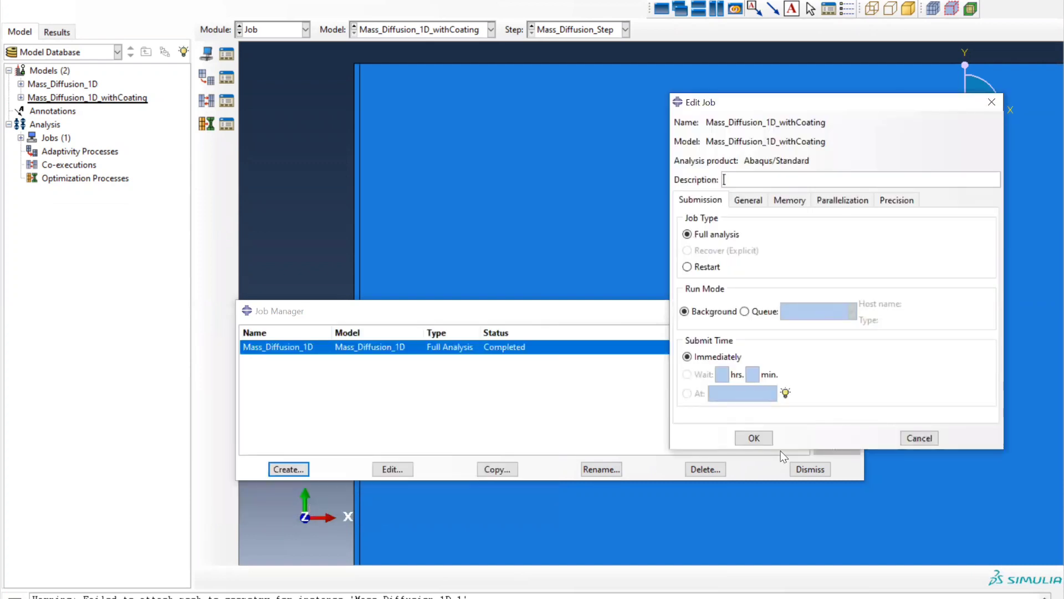
pyautogui.click(763, 438)
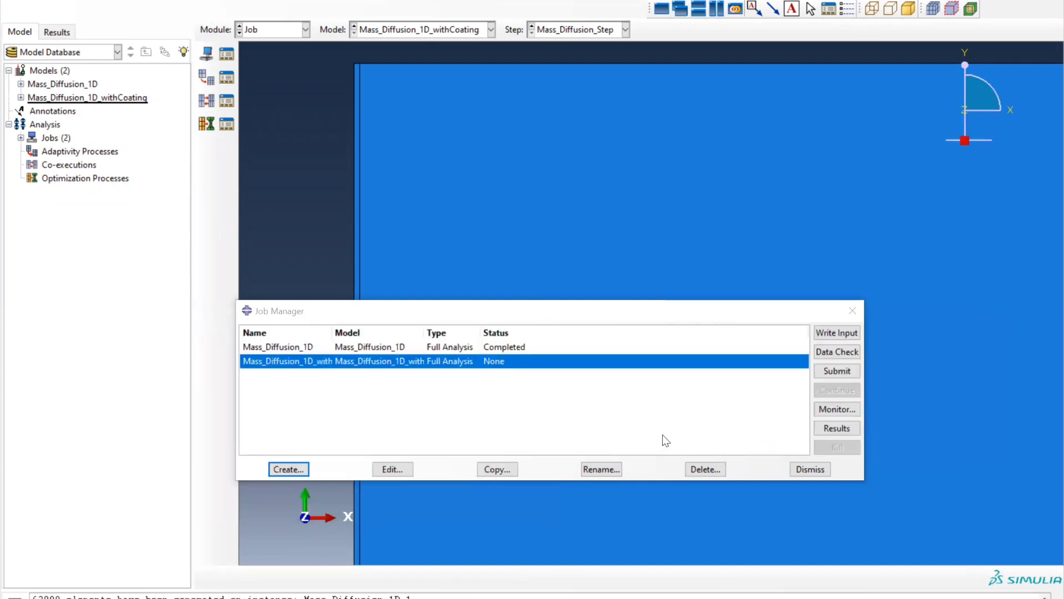
pyautogui.click(822, 372)
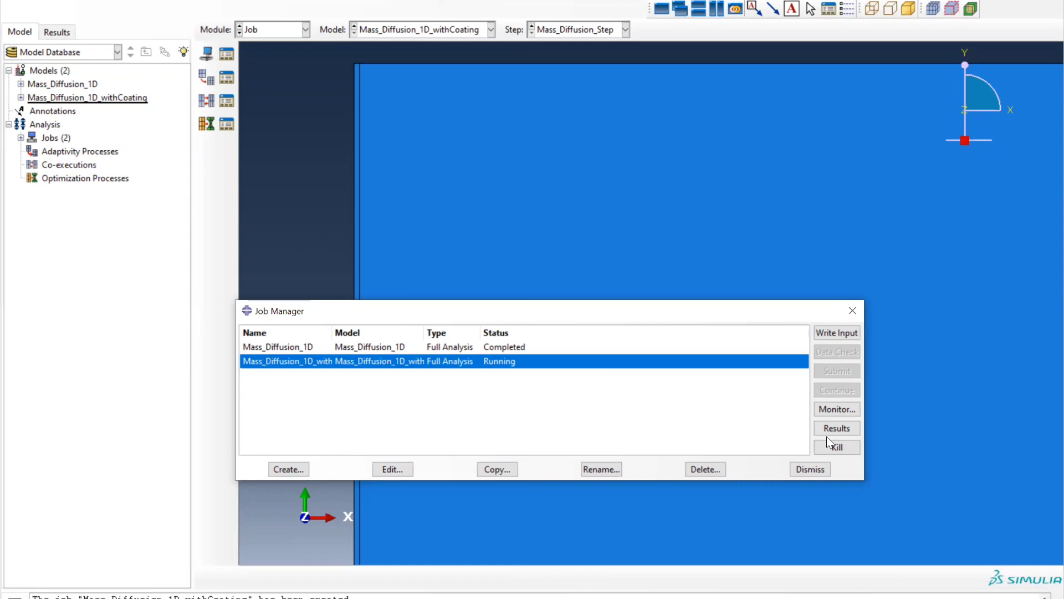
pyautogui.hotkey('alt', 'Tab')
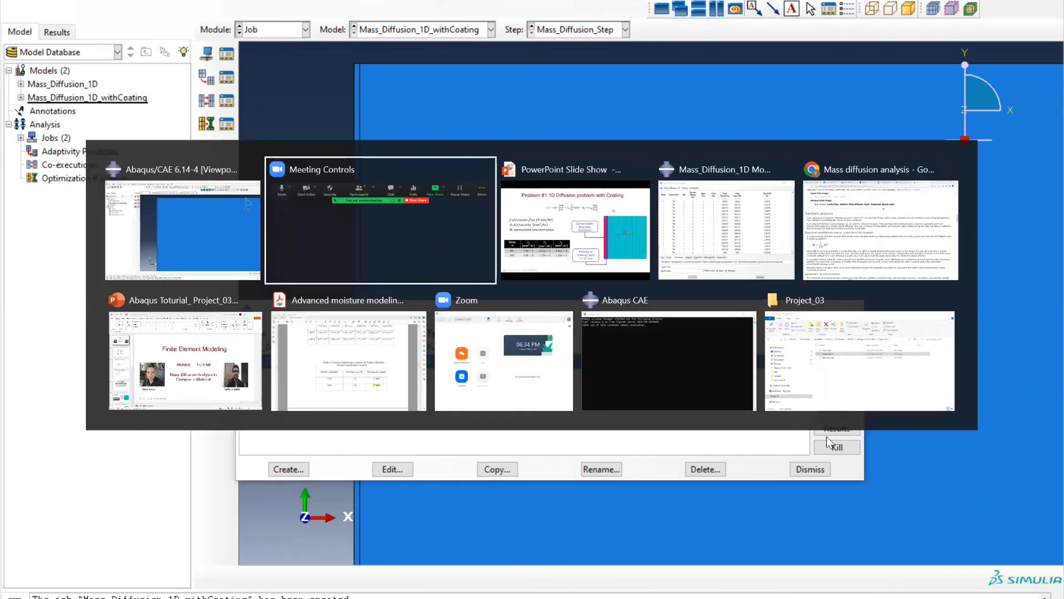
pyautogui.hotkey('alt', 'Tab')
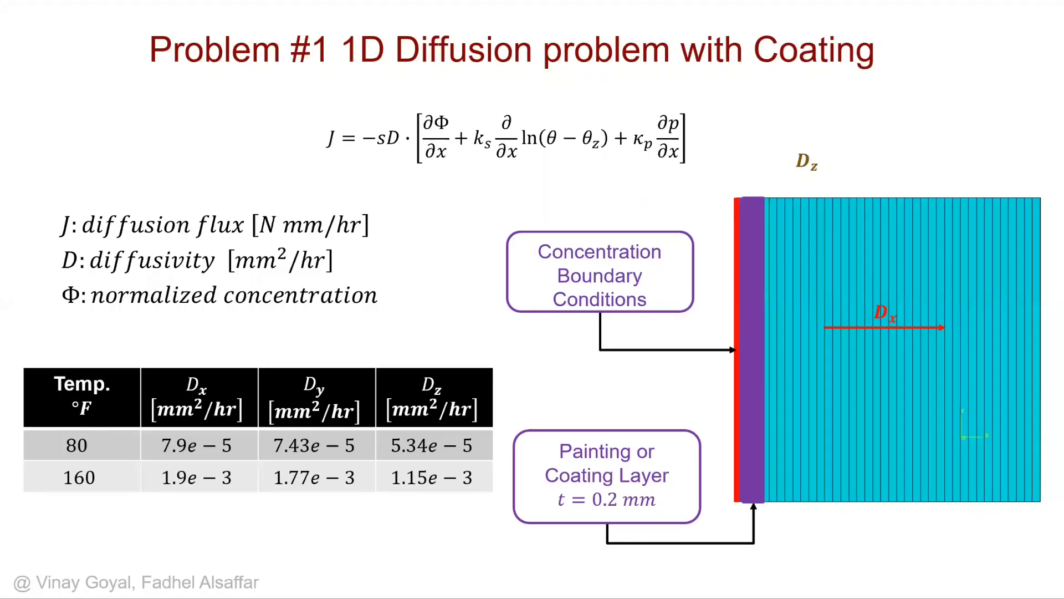
pyautogui.press('pagedown')
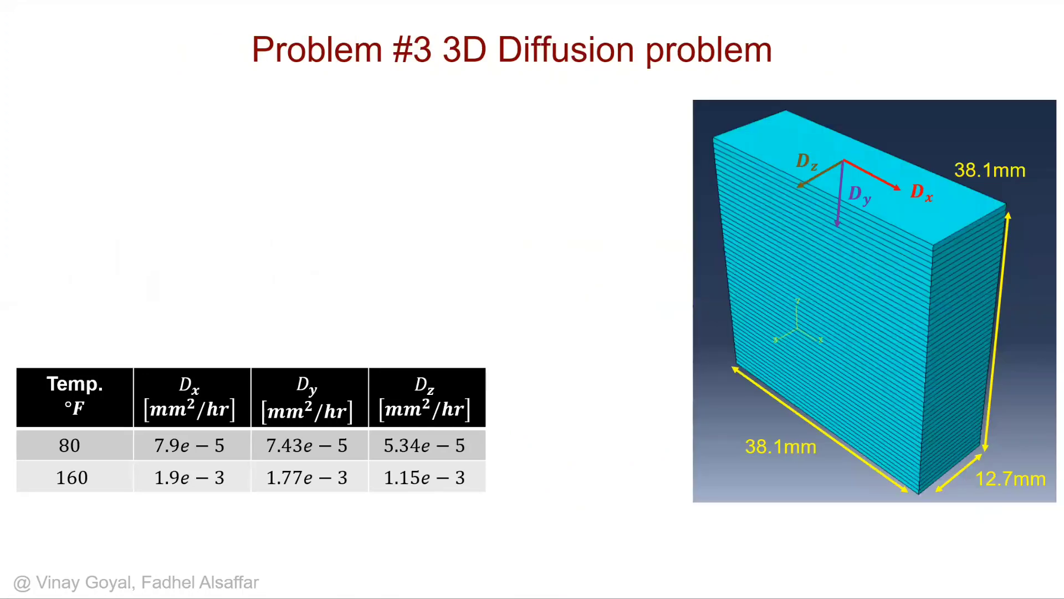
pyautogui.press('pagedown')
pyautogui.hotkey('alt', 'Tab')
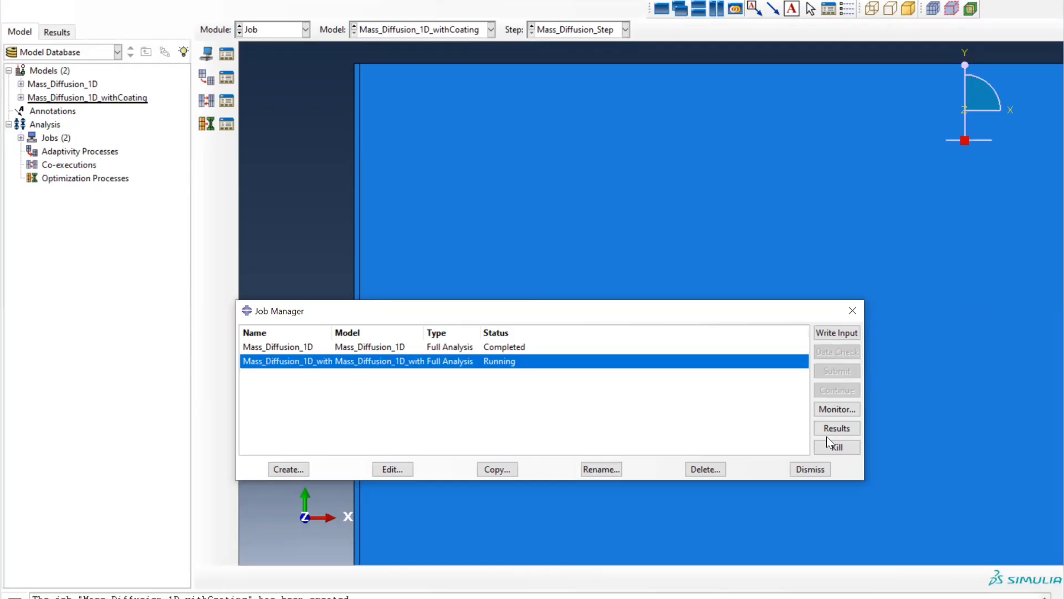
# Monitor the increments of the Mass_Diffusion_1D_withCoating job in an enlarged monitor window until the run ends, then close the monitor
pyautogui.click(835, 409)
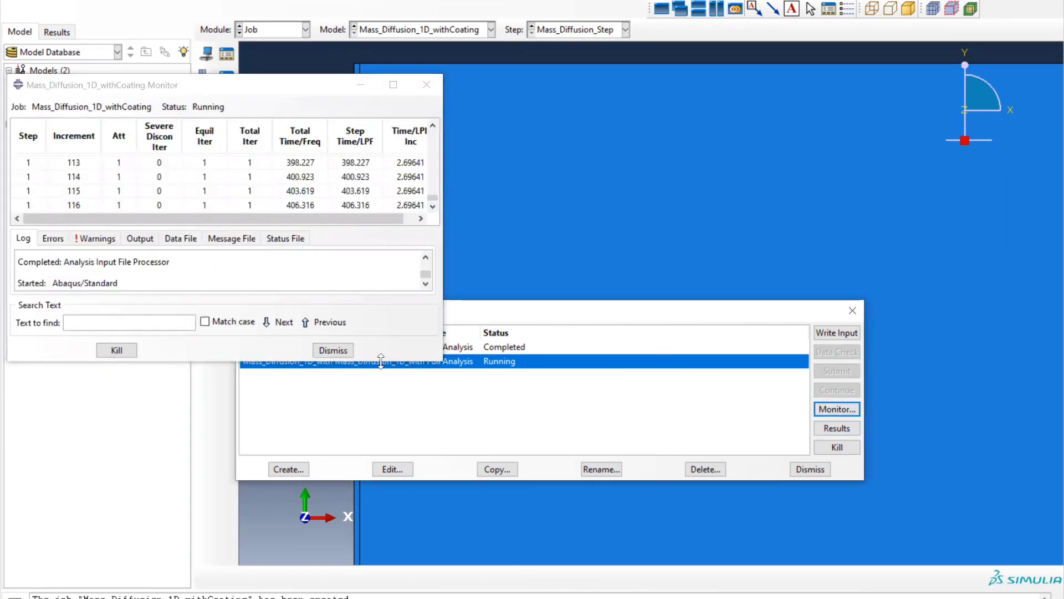
pyautogui.moveTo(381, 361); pyautogui.dragTo(381, 547)
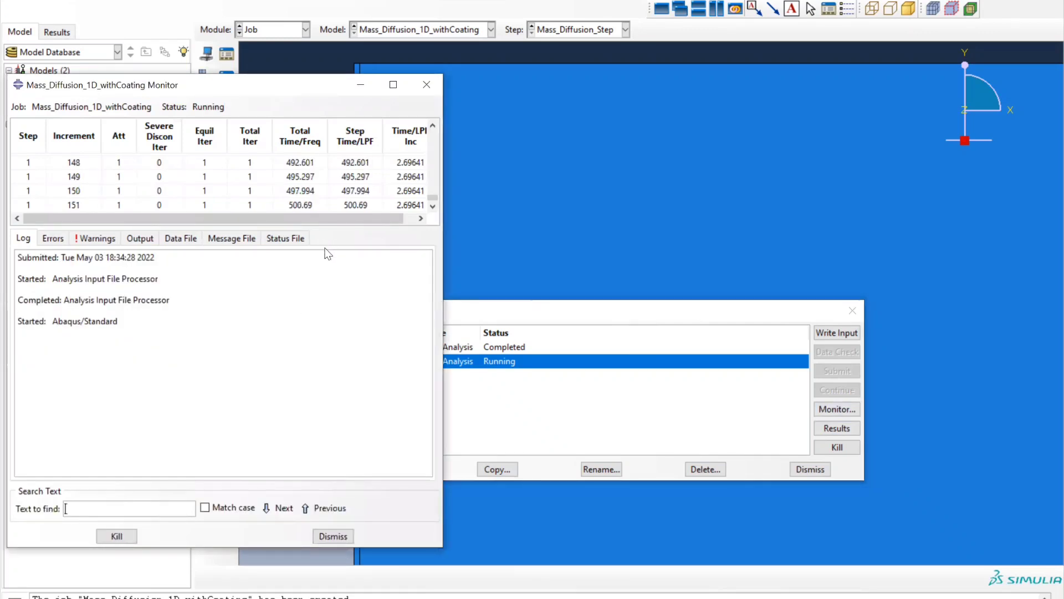
pyautogui.moveTo(321, 226); pyautogui.dragTo(294, 460)
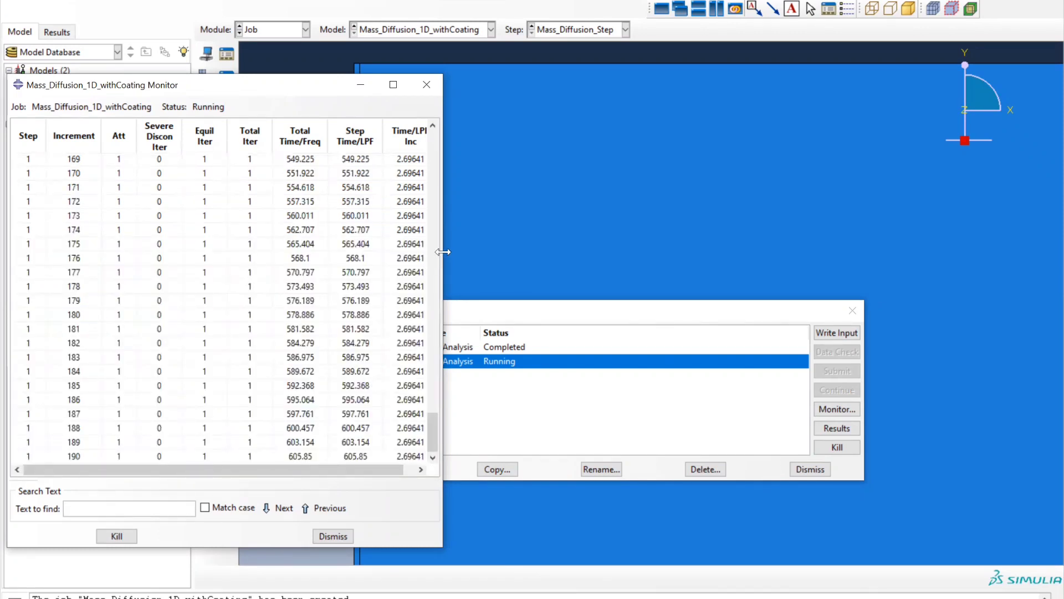
pyautogui.moveTo(442, 251); pyautogui.dragTo(533, 261)
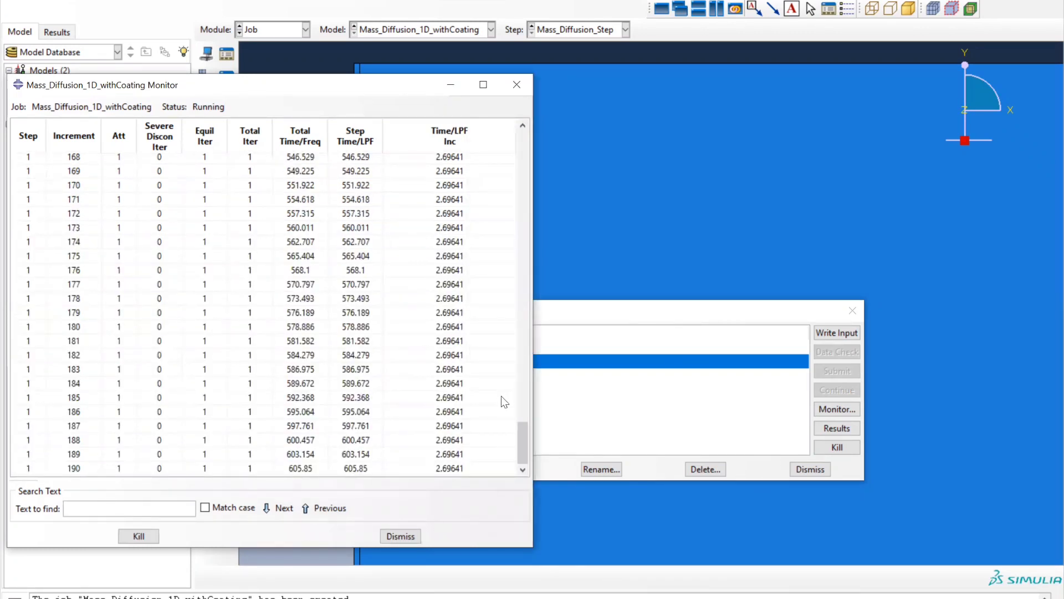
pyautogui.moveTo(526, 441); pyautogui.dragTo(512, 460)
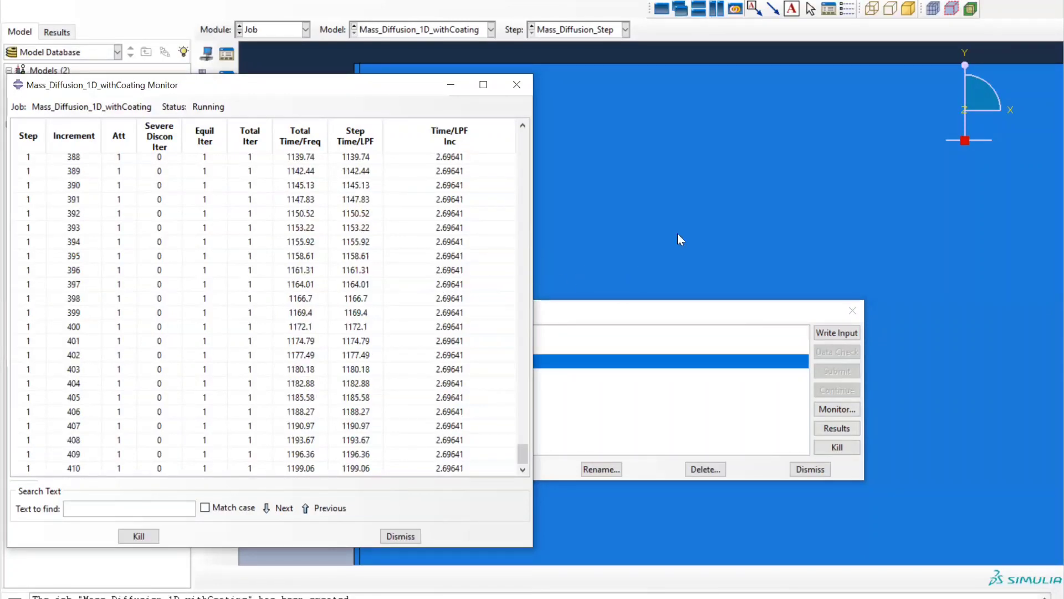
pyautogui.click(967, 25)
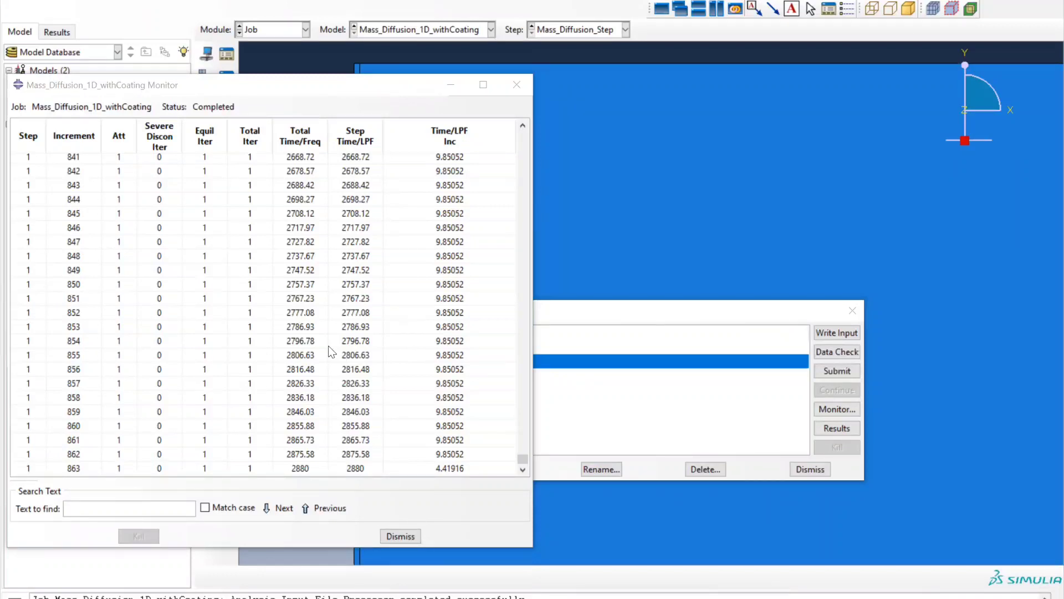
pyautogui.click(405, 534)
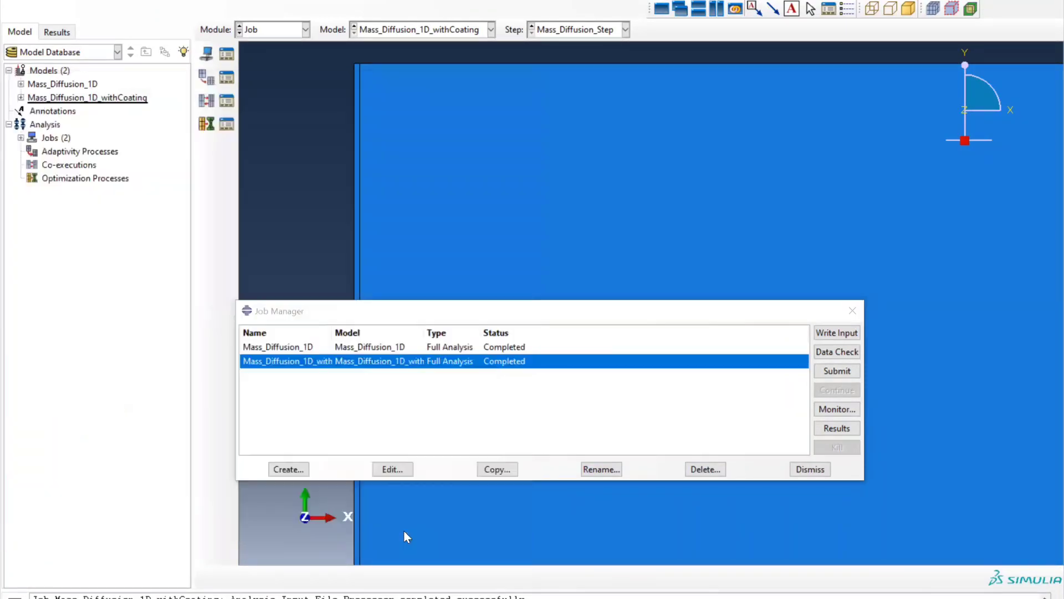
# Open the results of the coated job and plot the CONC contours, focusing on the coating side of the plate
pyautogui.click(851, 427)
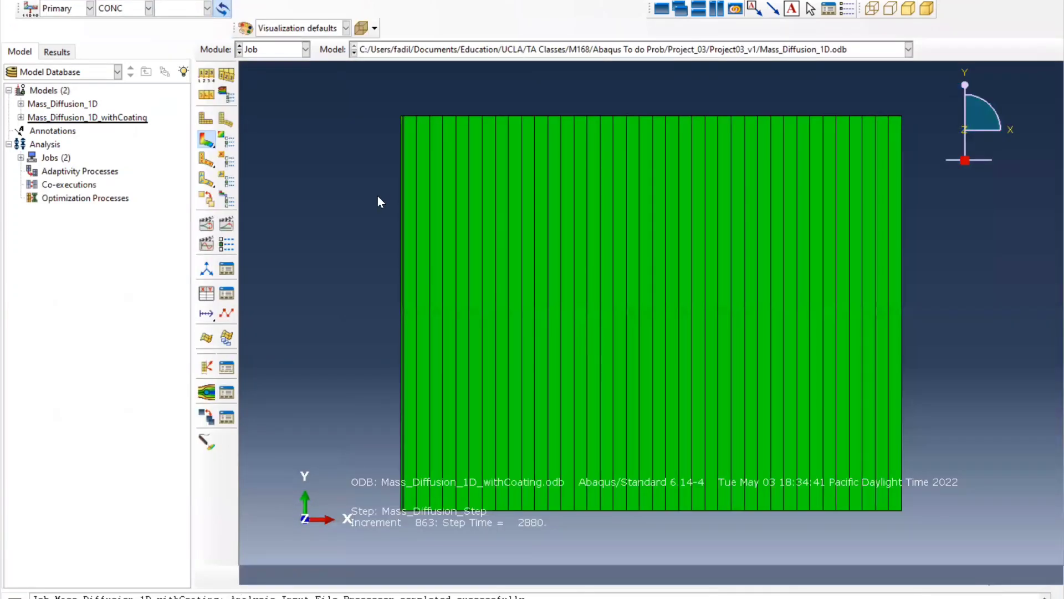
pyautogui.click(205, 140)
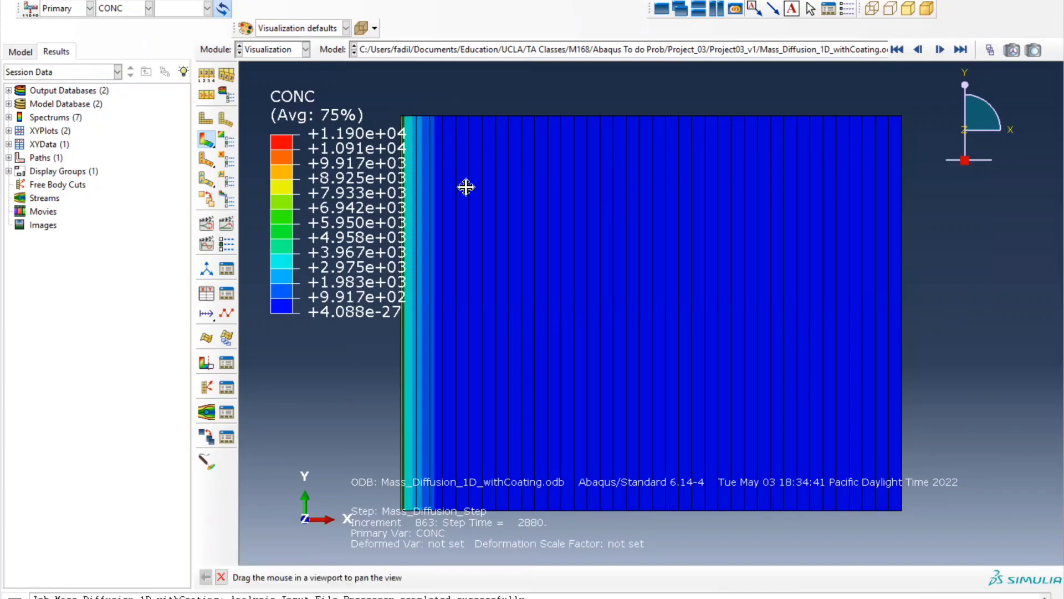
pyautogui.moveTo(467, 187); pyautogui.dragTo(489, 172)
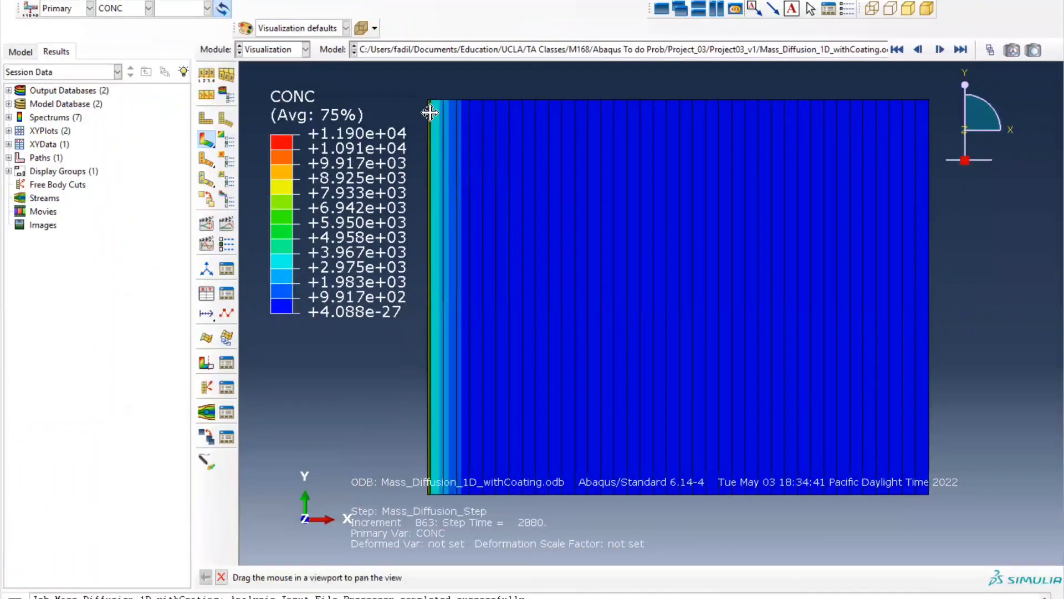
pyautogui.scroll(-4, 420, 111)
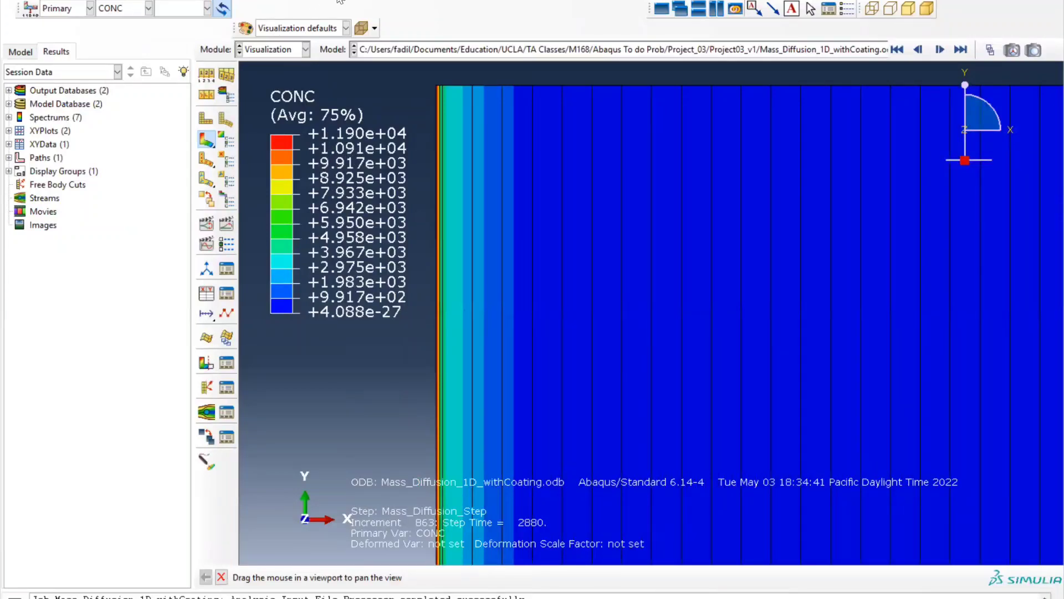
pyautogui.press('Escape')
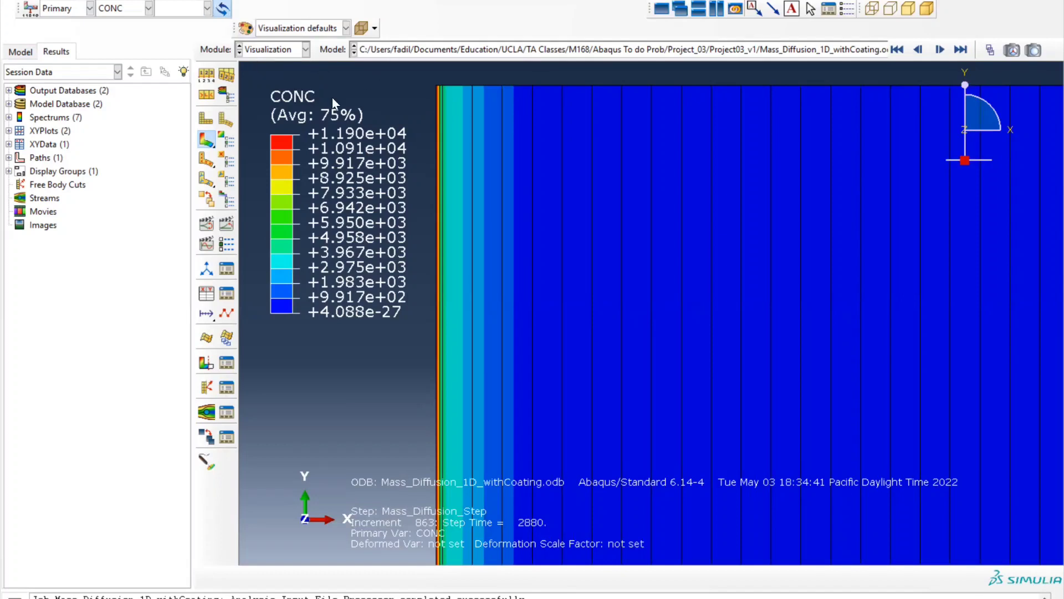
pyautogui.hotkey('alt', 'Tab')
pyautogui.hotkey('alt', 'Tab')
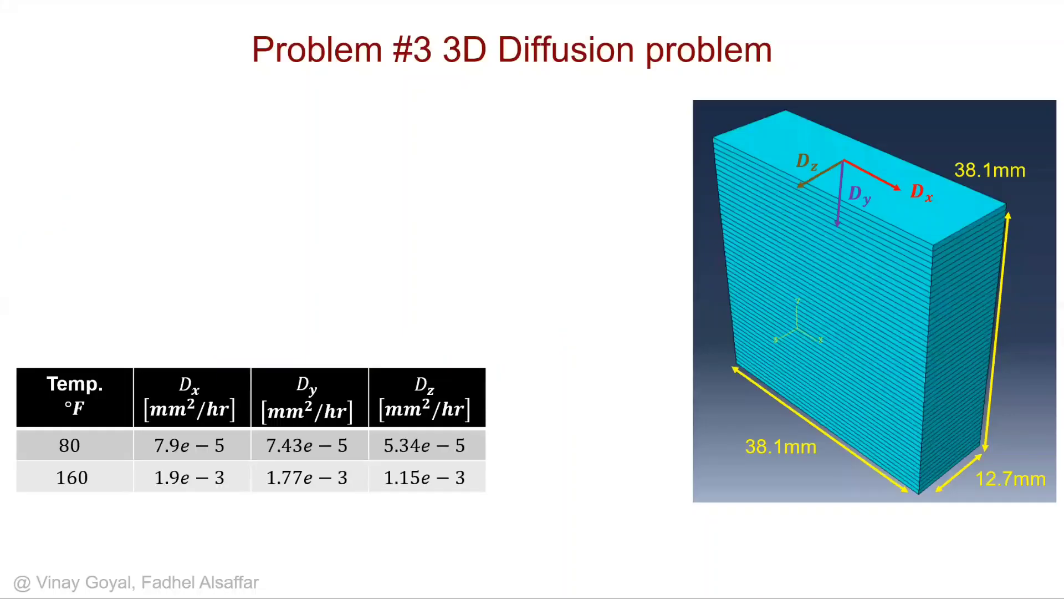
pyautogui.press('Left')
pyautogui.press('Left')
pyautogui.press('Left')
pyautogui.press('Left')
pyautogui.press('Left')
pyautogui.press('Left')
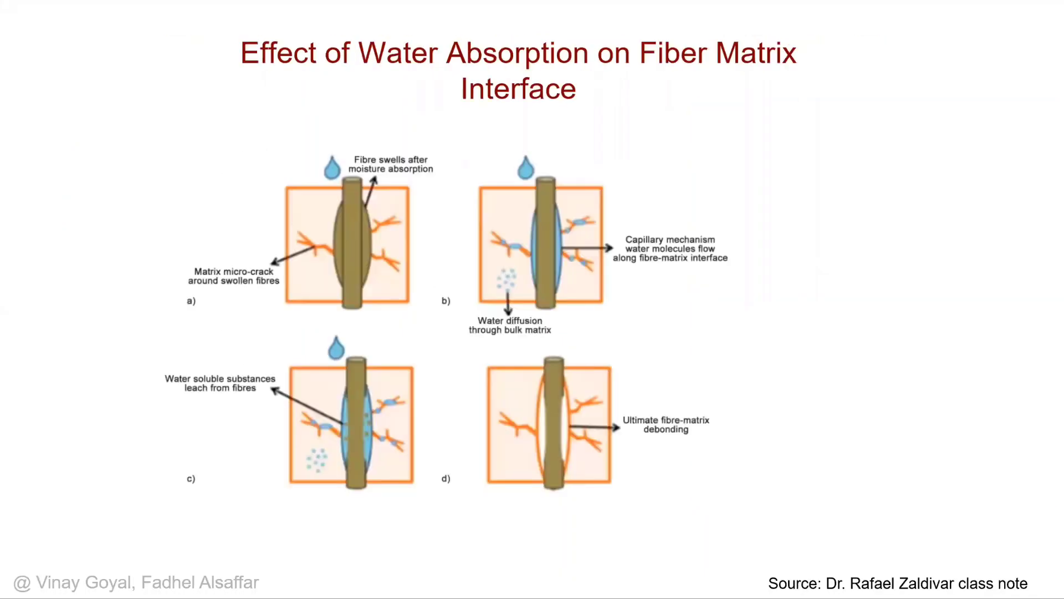
pyautogui.press('Right')
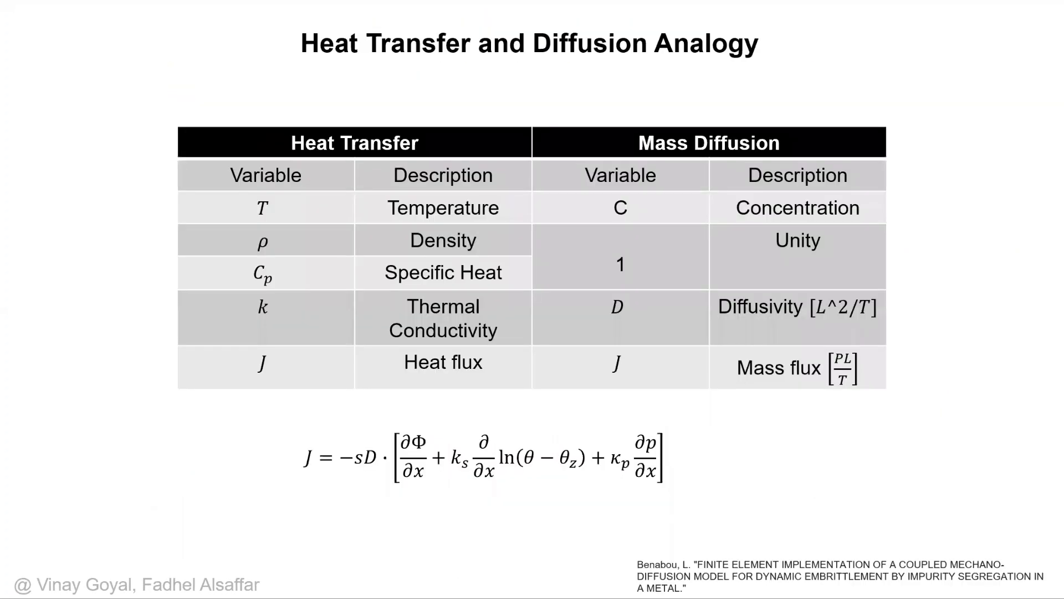
pyautogui.press('Right')
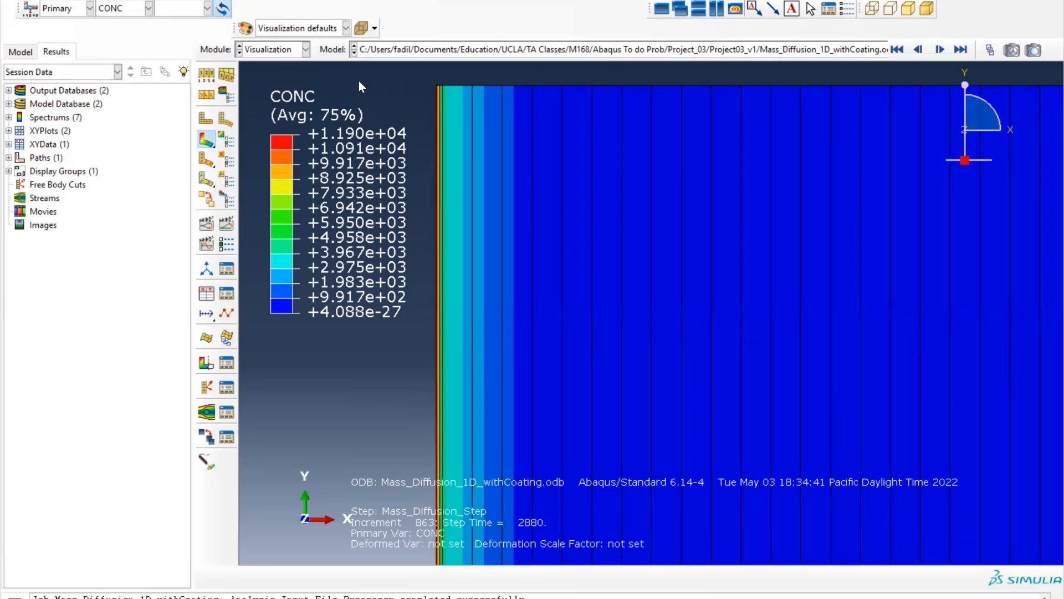
# Create an additional viewport of the coated results, cascade the viewports and move the new one partly clear of the first
pyautogui.click(679, 9)
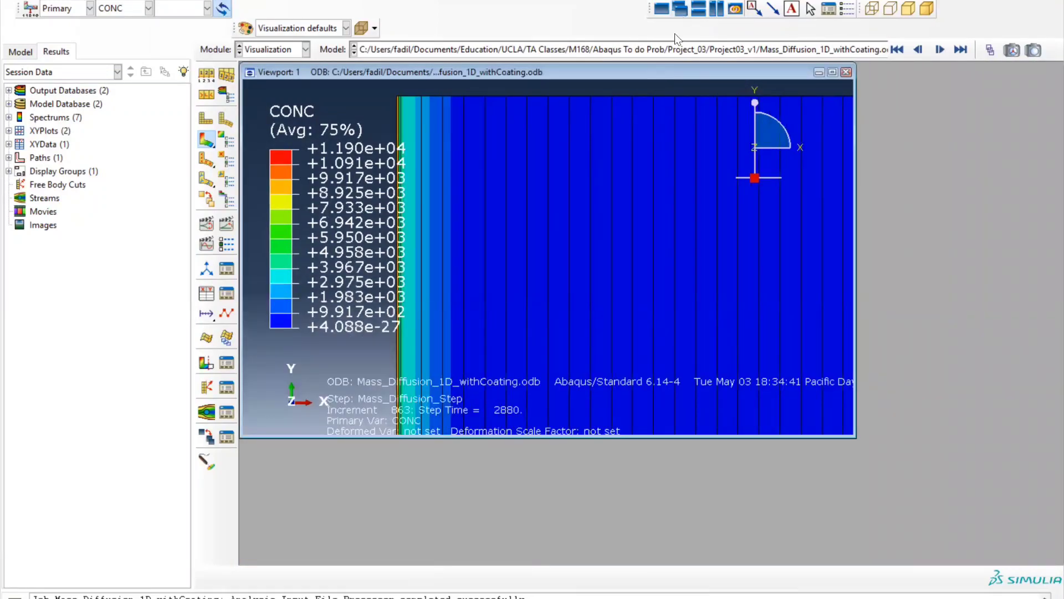
pyautogui.click(693, 11)
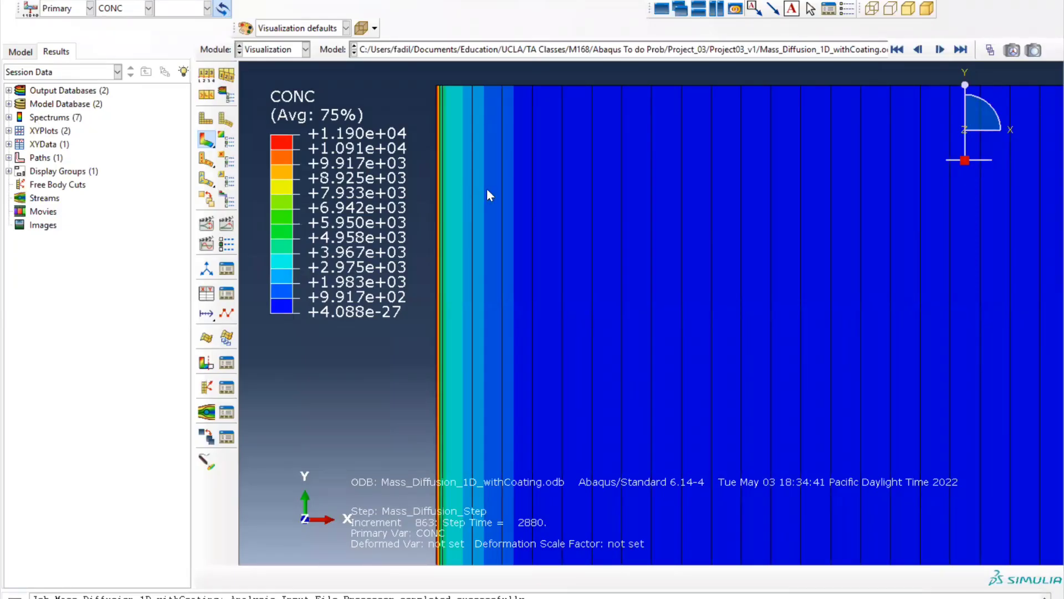
pyautogui.click(665, 12)
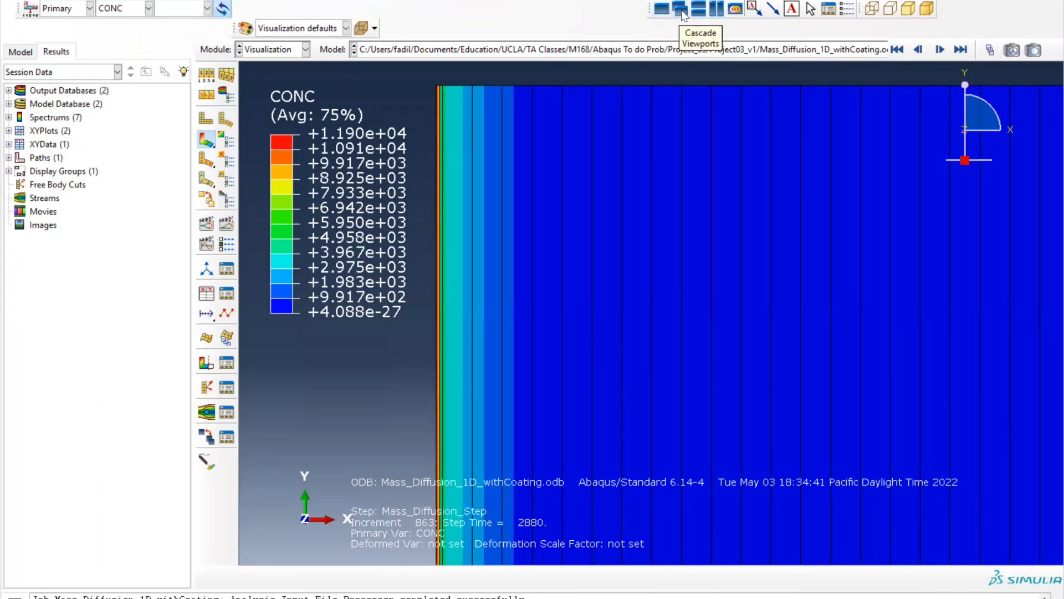
pyautogui.click(681, 10)
pyautogui.moveTo(449, 84); pyautogui.dragTo(757, 160)
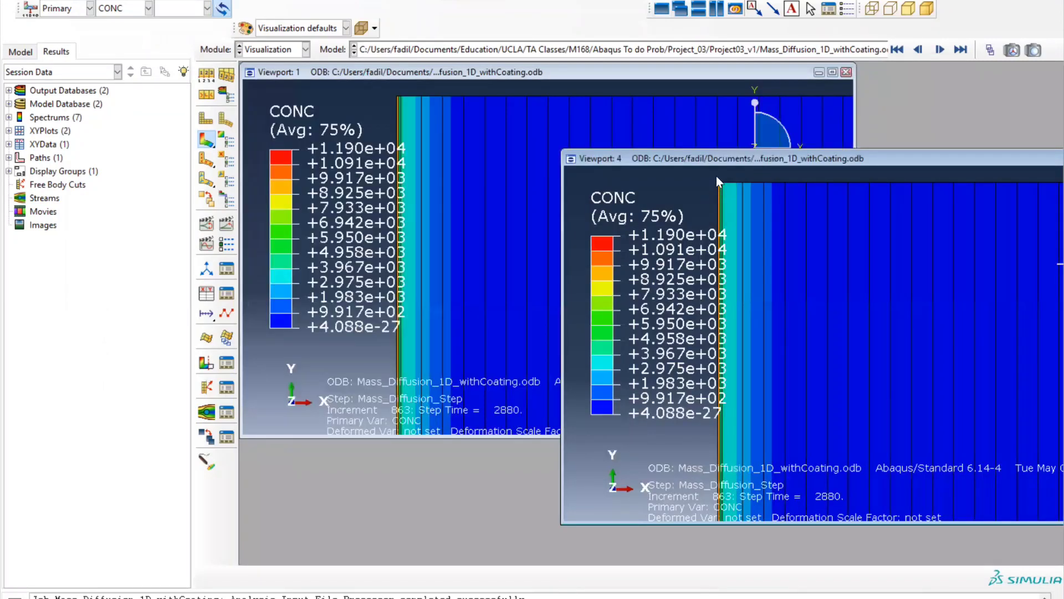
# Tile the two viewports vertically and shift the coated plate in Viewport 1 clear of its contour legend
pyautogui.click(716, 9)
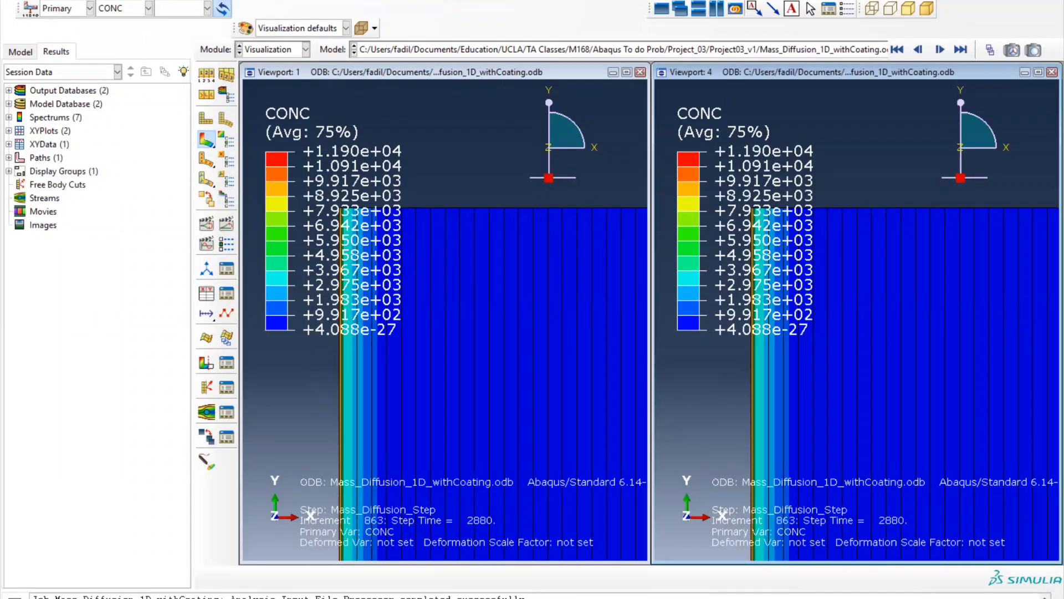
pyautogui.press('F2')
pyautogui.moveTo(475, 254); pyautogui.dragTo(574, 155)
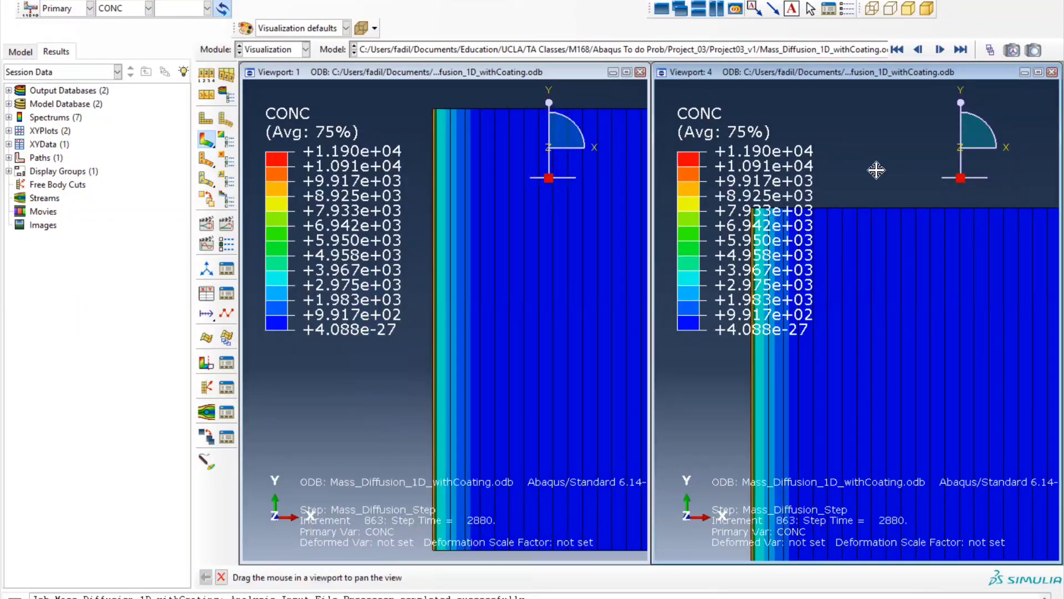
# Open Mass_Diffusion_1D.odb in Viewport 4, plot its CONC contours and shift the plate clear of the legend
pyautogui.click(8, 90)
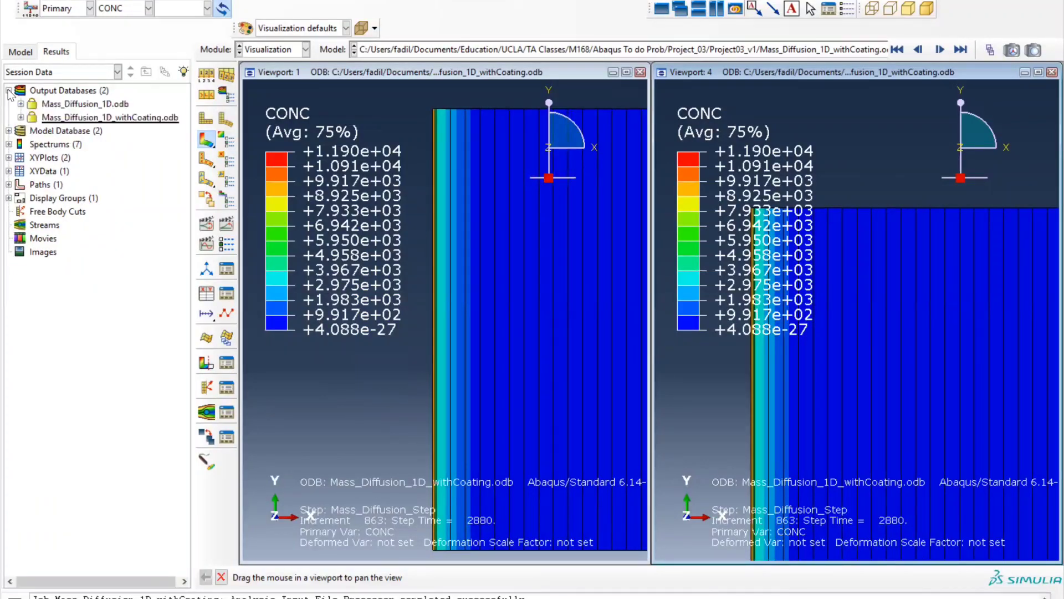
pyautogui.doubleClick(88, 104)
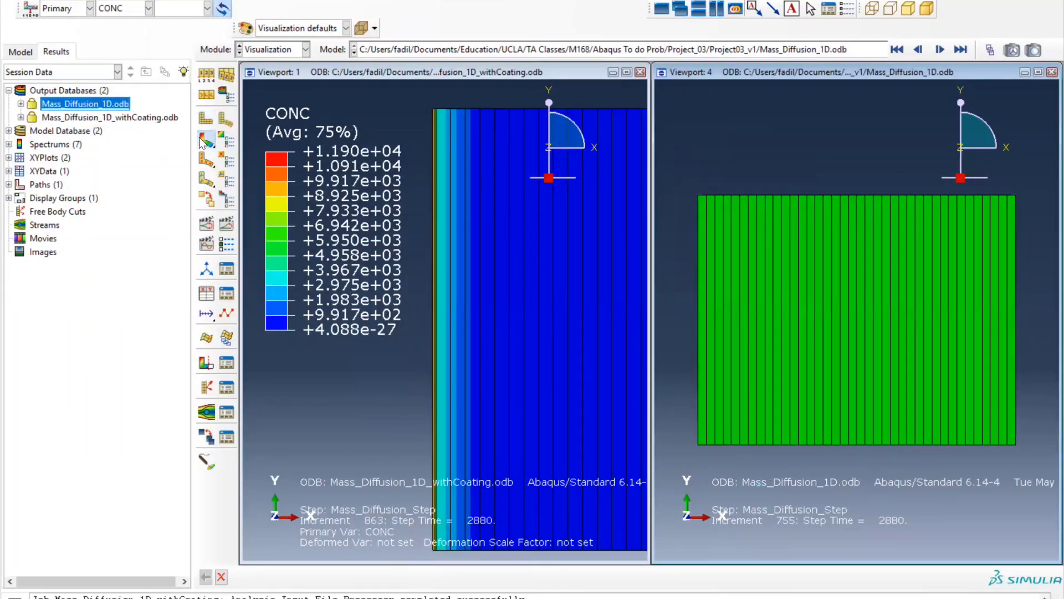
pyautogui.click(201, 142)
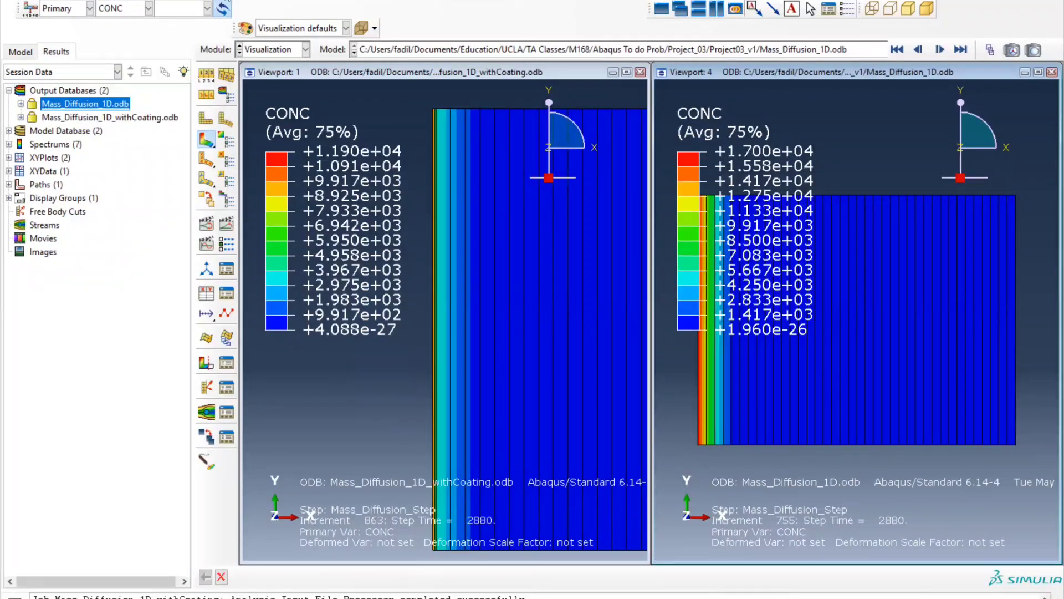
pyautogui.click(316, 2)
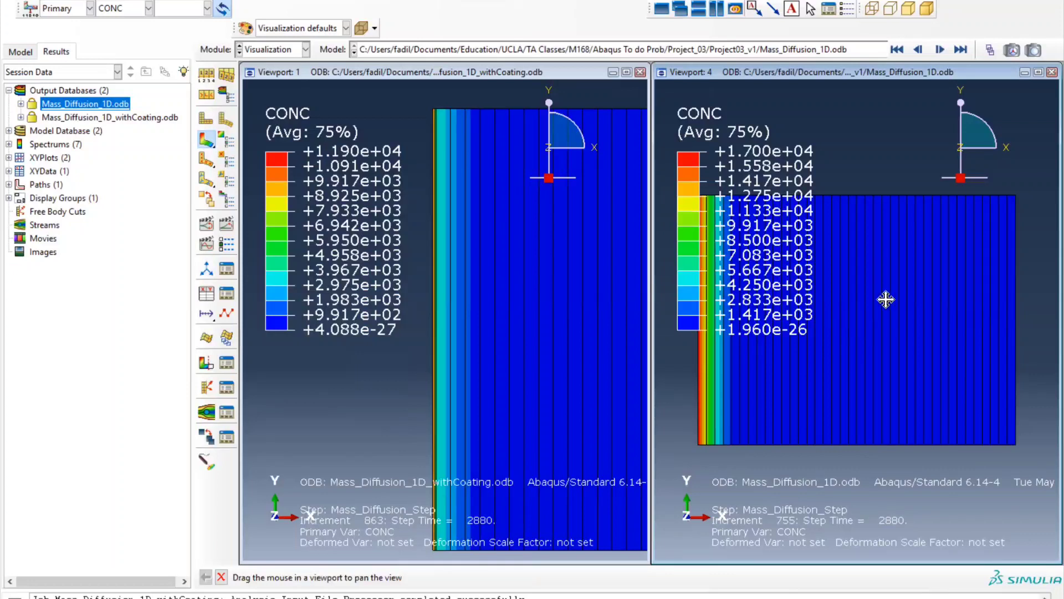
pyautogui.moveTo(851, 318); pyautogui.dragTo(1002, 282)
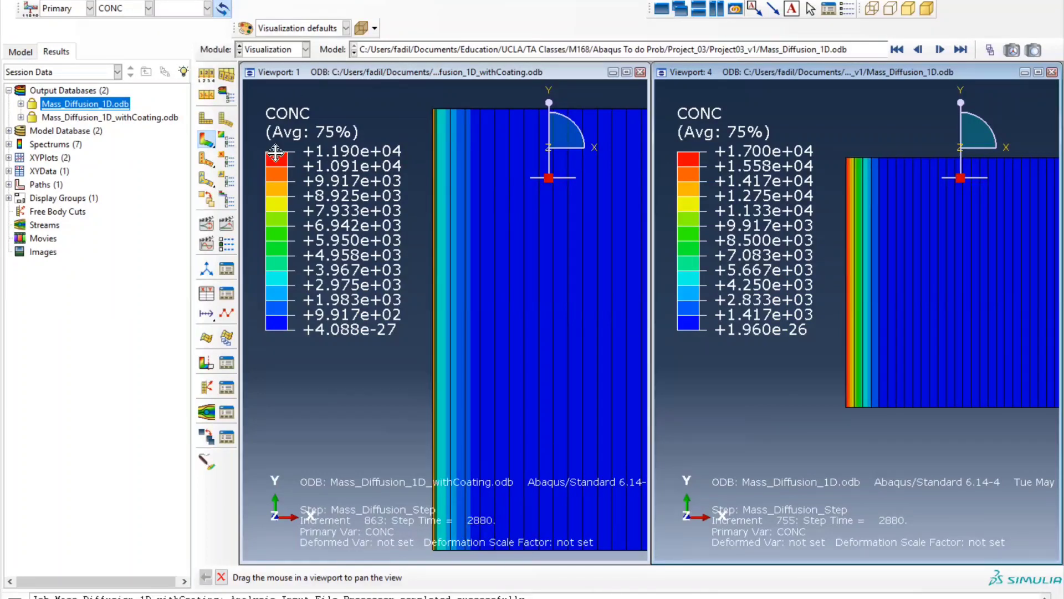
# Plot CONC against X distance along Path_1D for the uncoated results, close the extraction dialog and make Viewport 1 current
pyautogui.click(206, 294)
pyautogui.click(623, 316)
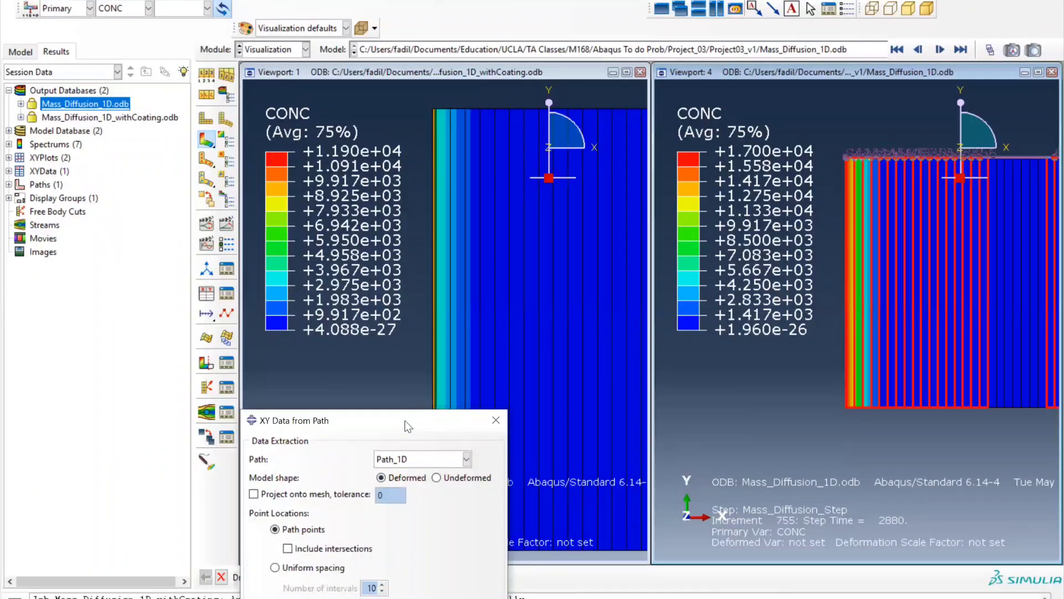
pyautogui.moveTo(405, 420); pyautogui.dragTo(326, 154)
pyautogui.click(295, 556)
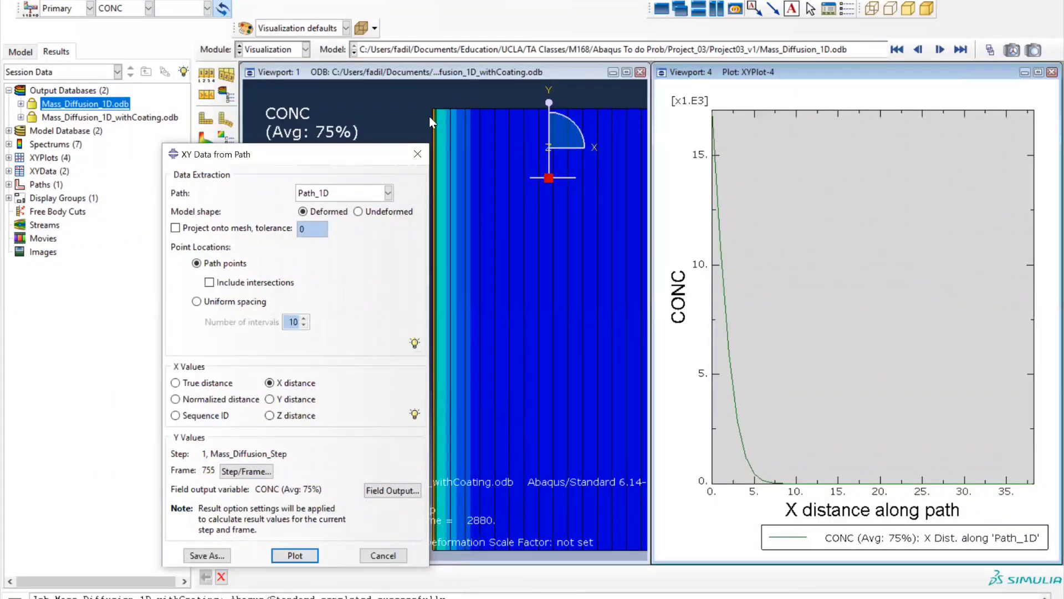
pyautogui.click(395, 76)
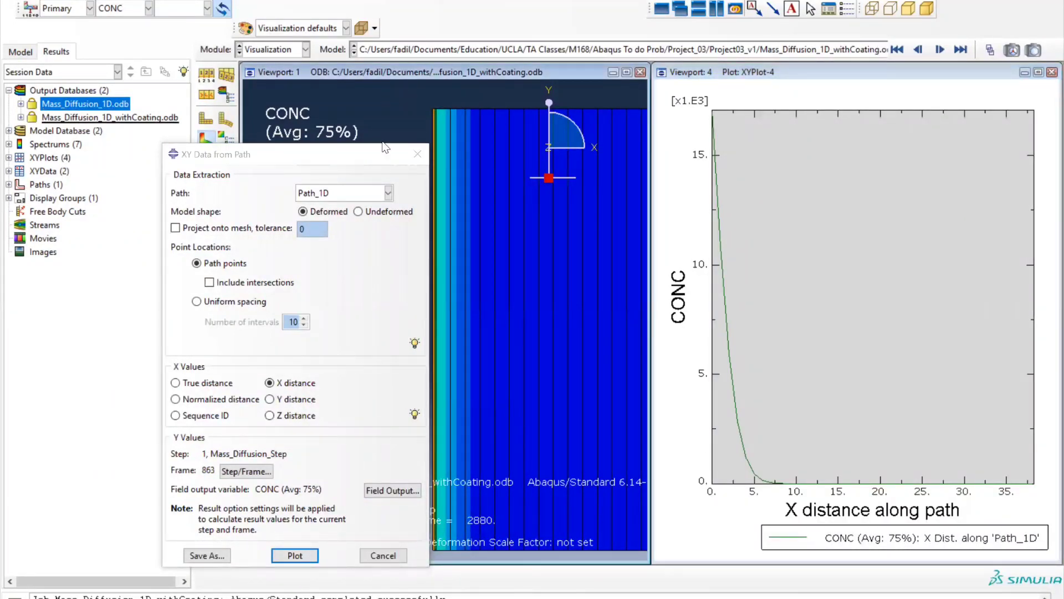
pyautogui.click(412, 154)
pyautogui.click(207, 292)
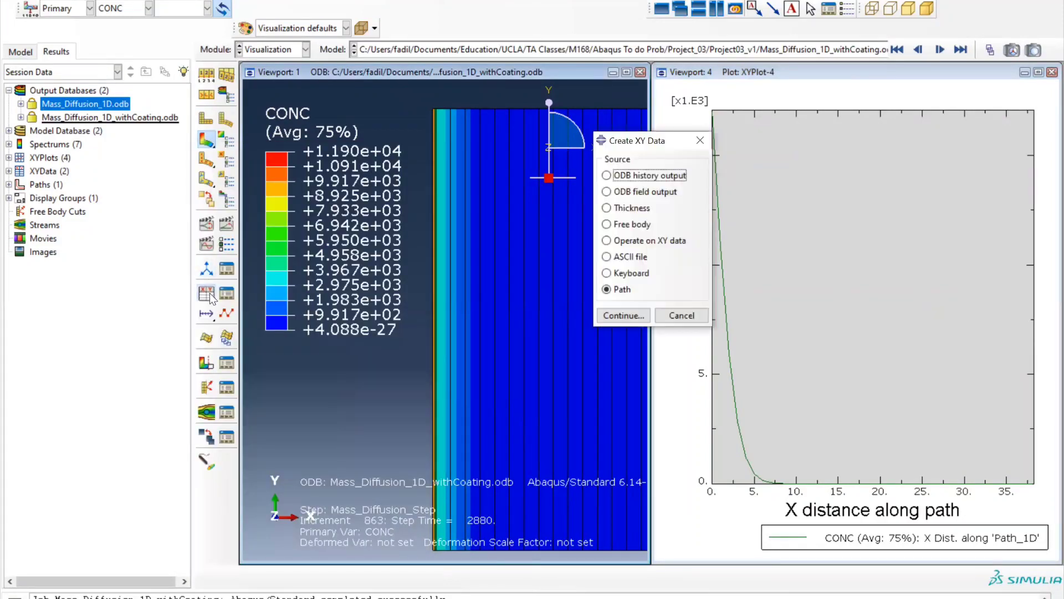
pyautogui.click(630, 313)
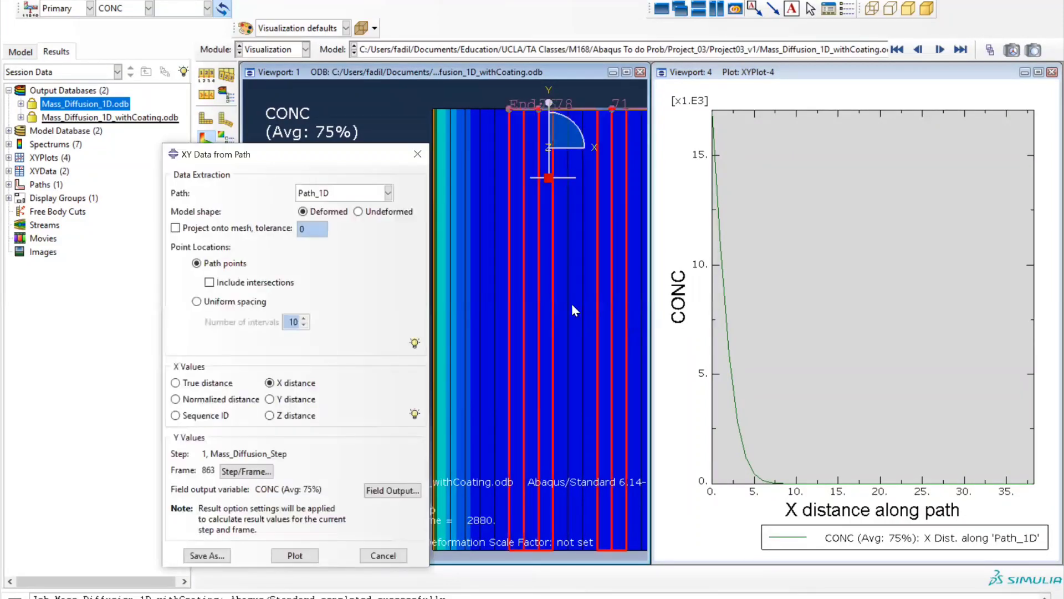
pyautogui.moveTo(299, 163); pyautogui.dragTo(249, 173)
pyautogui.click(368, 166)
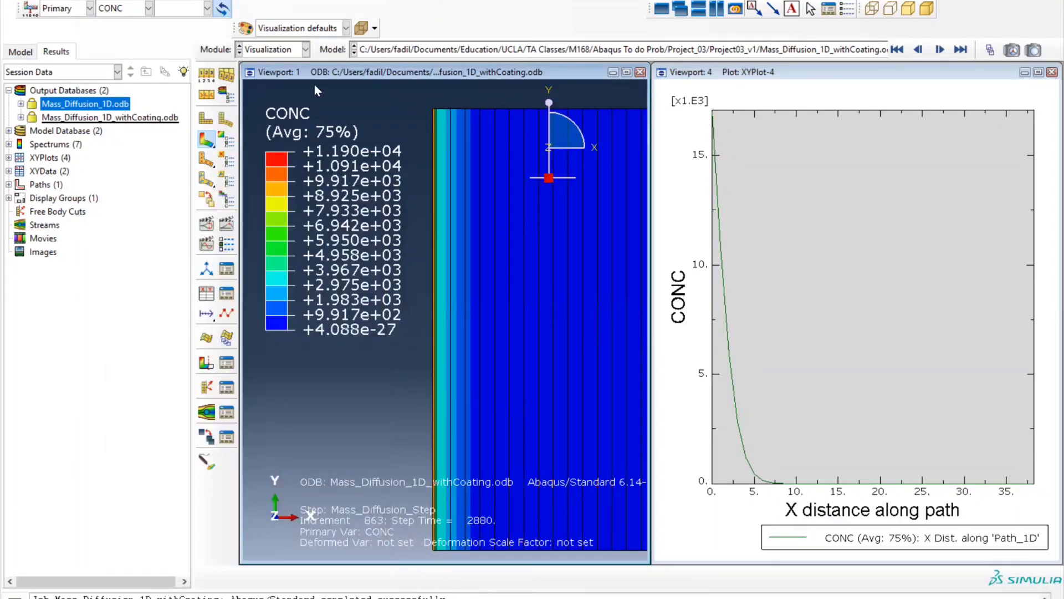
# Create a node list path named Path-2_withCoating for the coated results
pyautogui.click(328, 0)
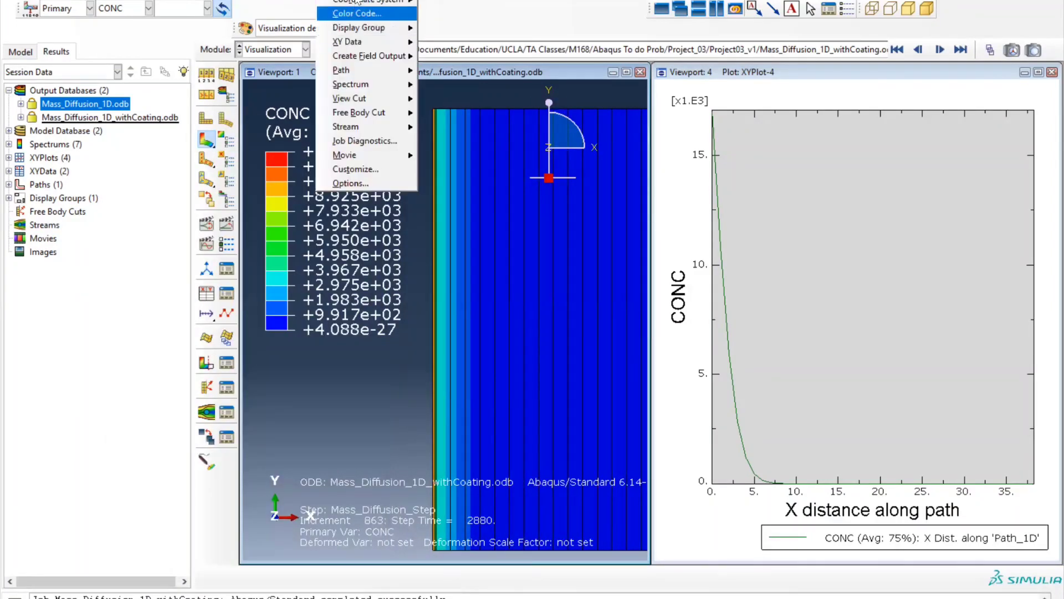
pyautogui.moveTo(381, 76)
pyautogui.click(437, 84)
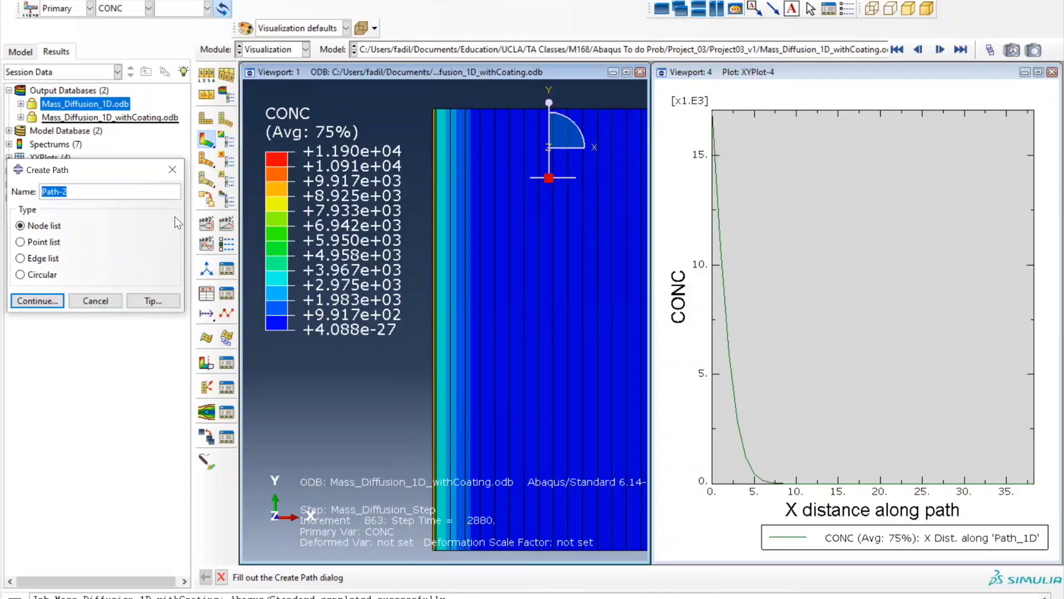
pyautogui.press('Right')
pyautogui.click(103, 192)
pyautogui.write('_withCoating')
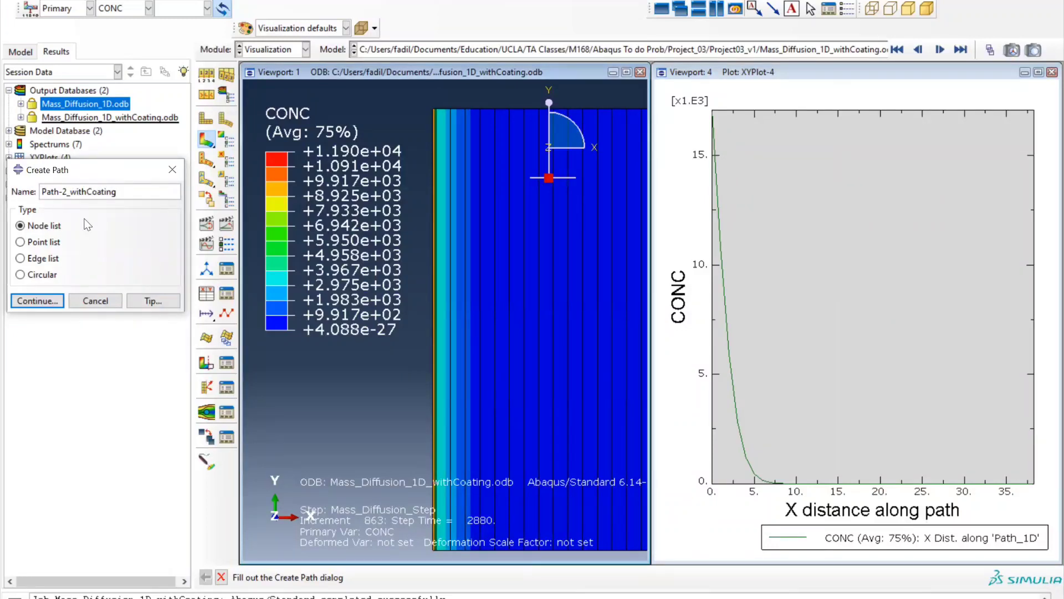
pyautogui.click(32, 299)
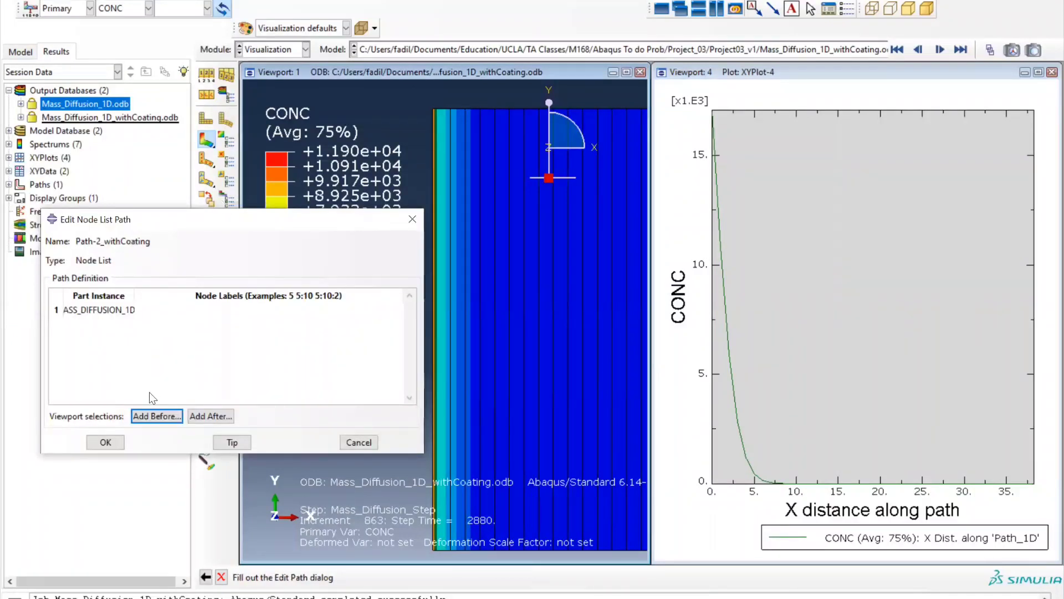
# Add nodes 3, 7, 2 and 82 to the path, starting at the coated end of the plate's upper edge
pyautogui.click(203, 416)
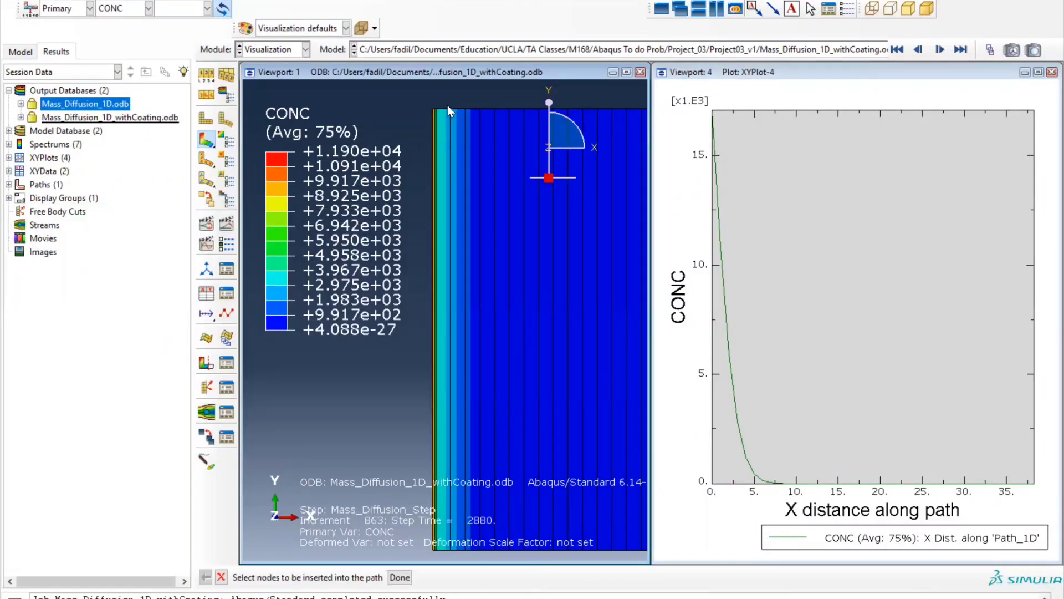
pyautogui.scroll(5, 447, 106)
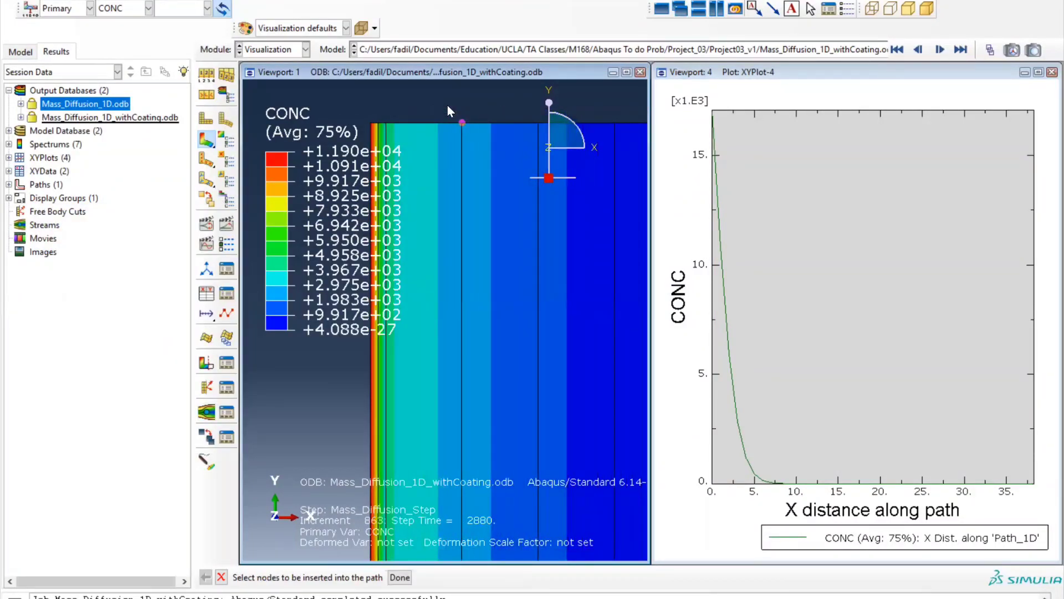
pyautogui.click(348, 129)
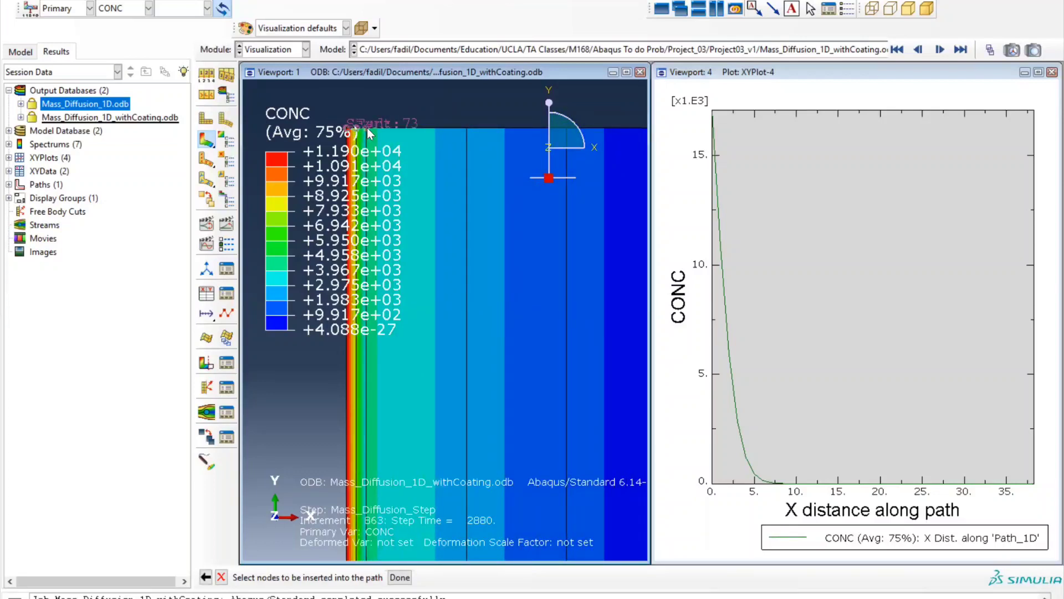
pyautogui.click(367, 129)
pyautogui.click(467, 130)
pyautogui.middleClick(567, 131)
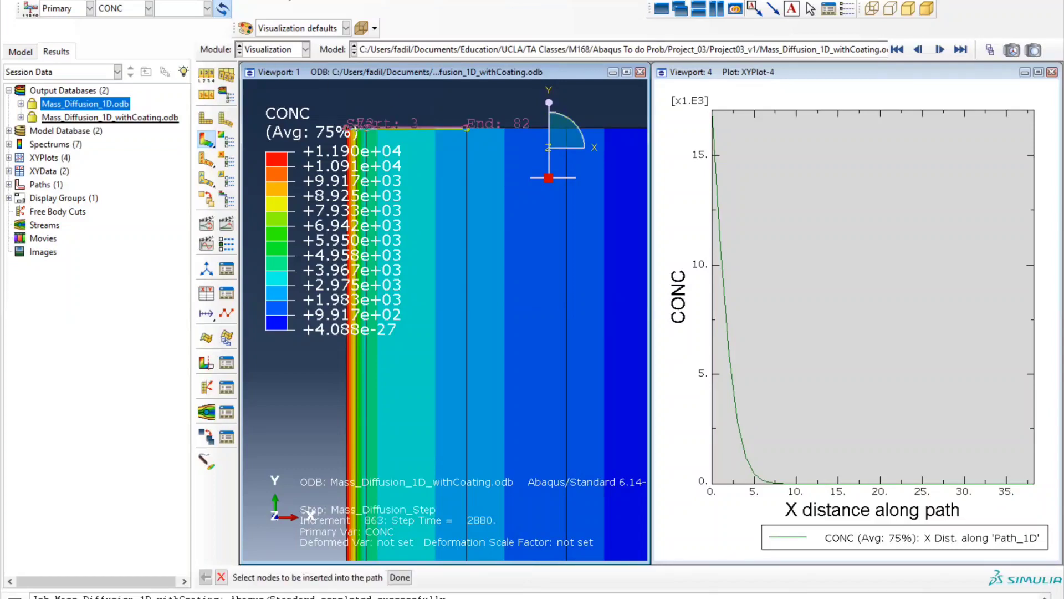
# Extend the path along the plate's upper edge through nodes 81, 80 and 79
pyautogui.click(285, 0)
pyautogui.moveTo(546, 200); pyautogui.dragTo(415, 201)
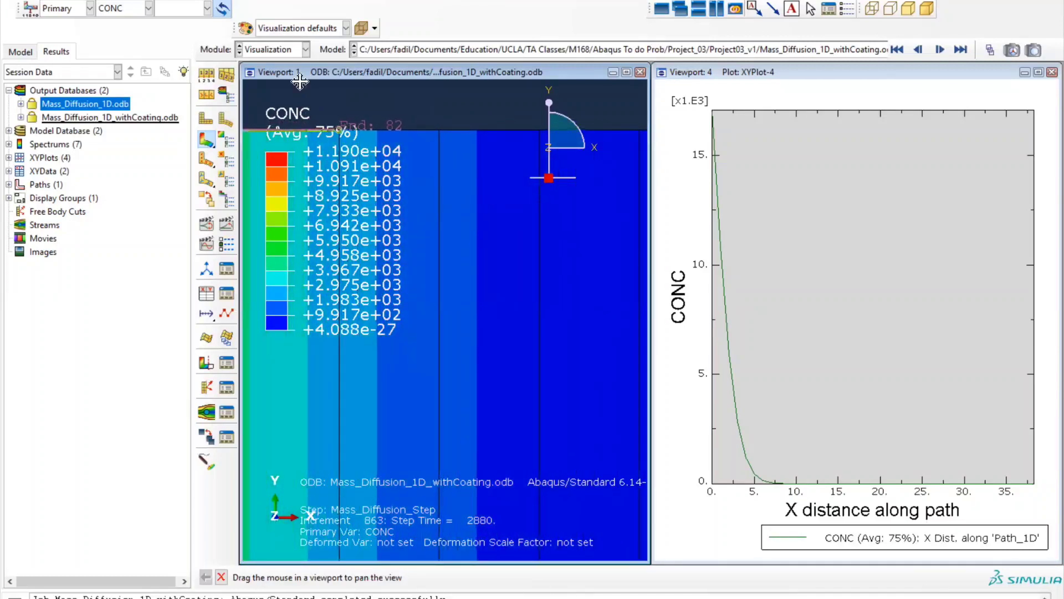
pyautogui.click(283, 1)
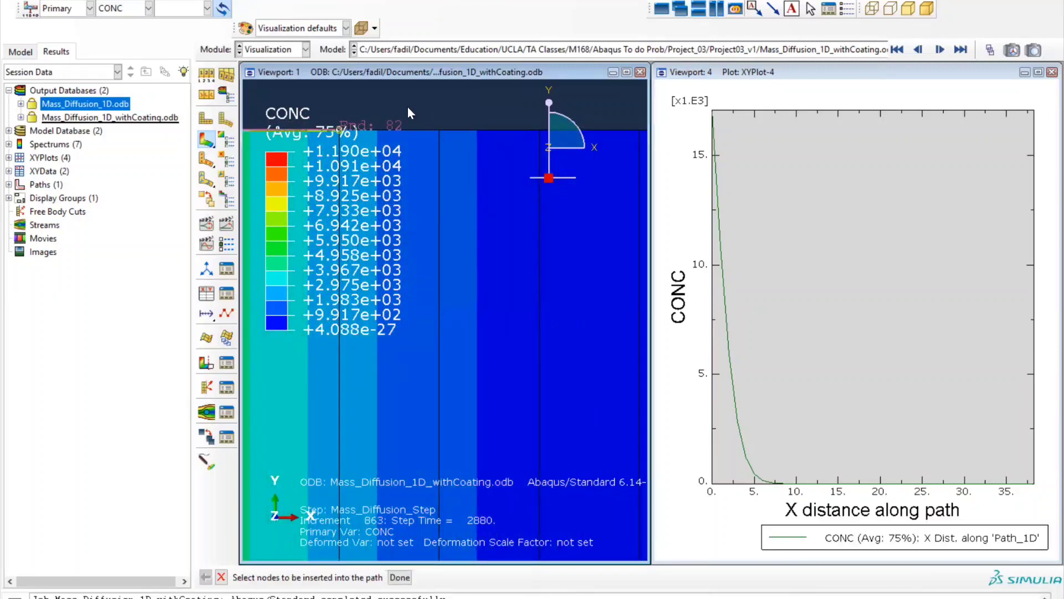
pyautogui.click(436, 131)
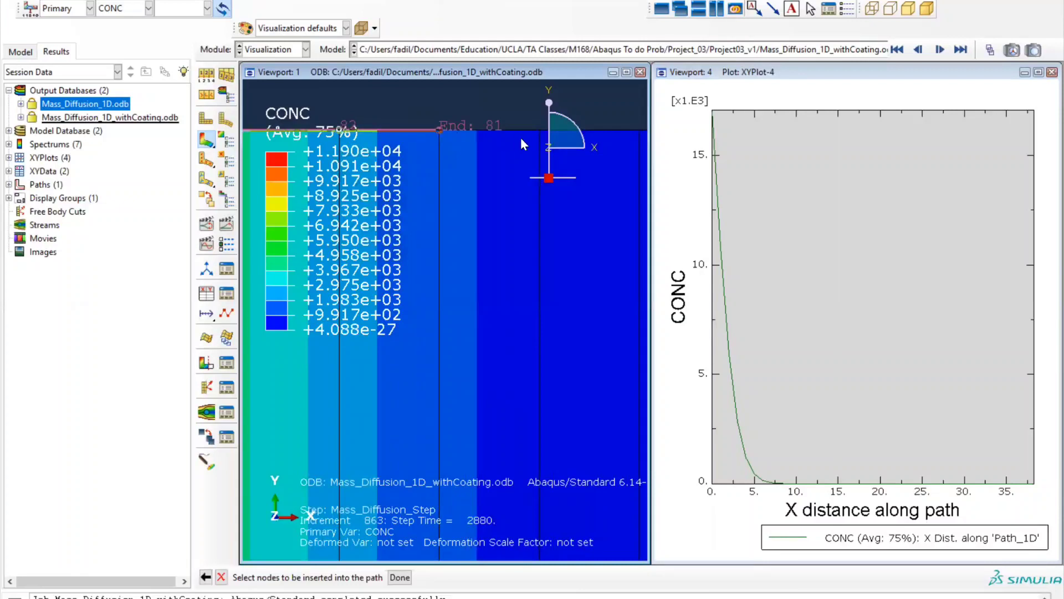
pyautogui.click(537, 129)
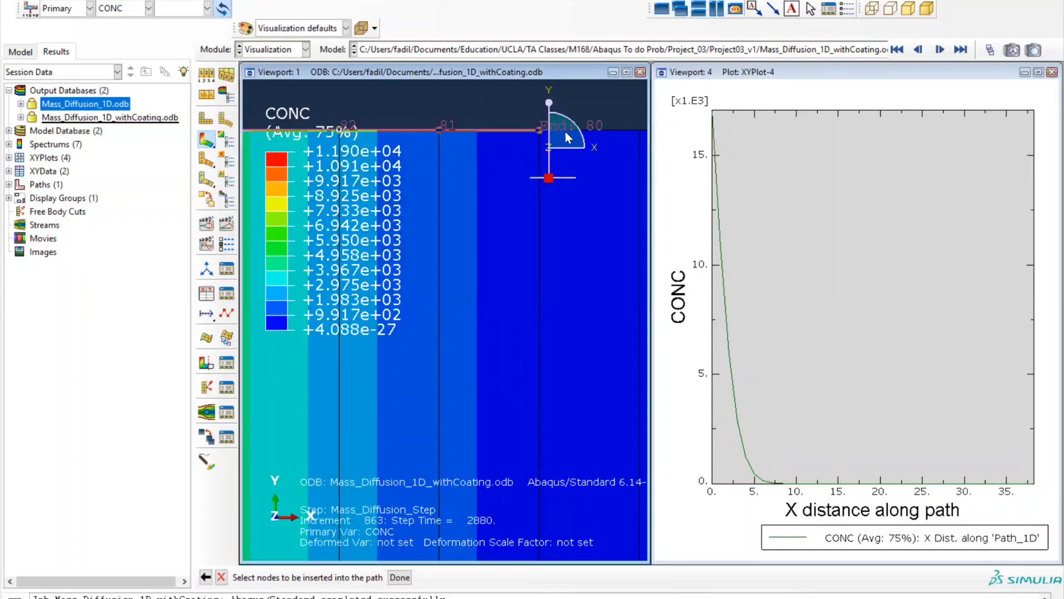
pyautogui.click(637, 129)
# Continue the path along the upper edge through nodes 78, 77, 74, 70, 67 and 64
pyautogui.press('F6')
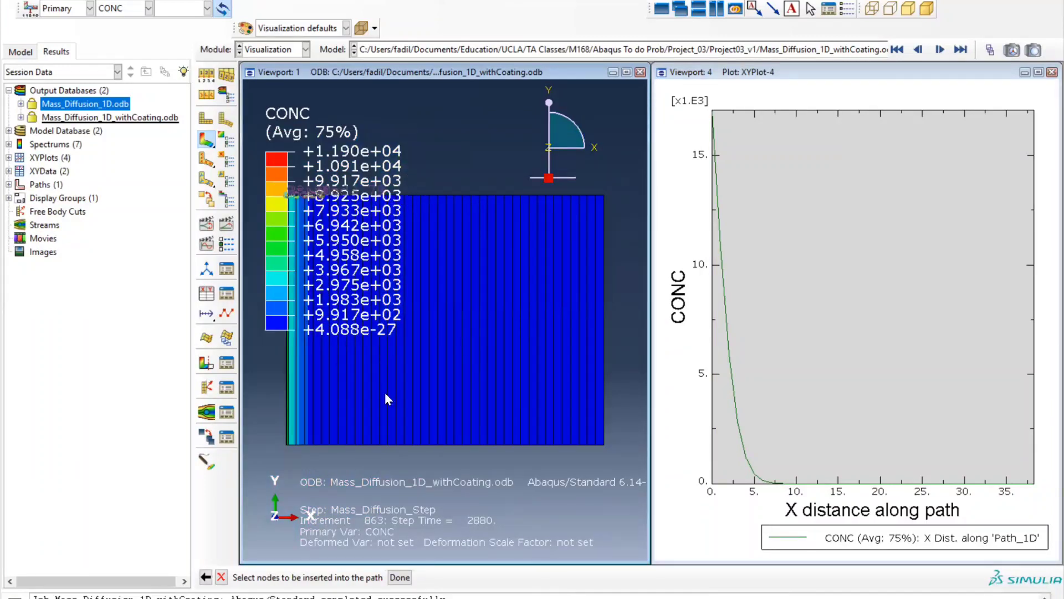
pyautogui.press('F2')
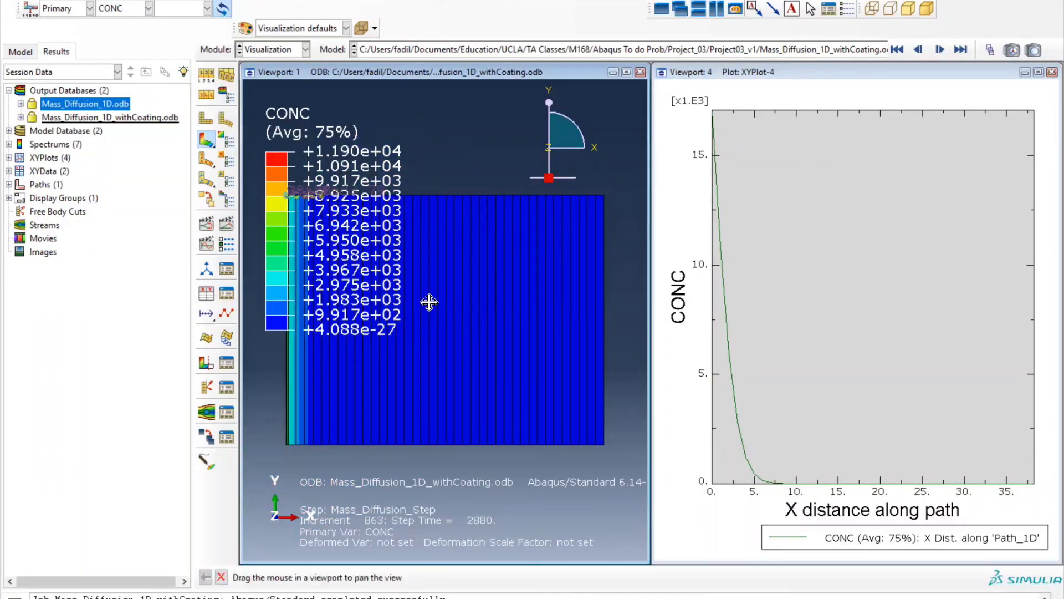
pyautogui.moveTo(413, 223); pyautogui.dragTo(416, 382)
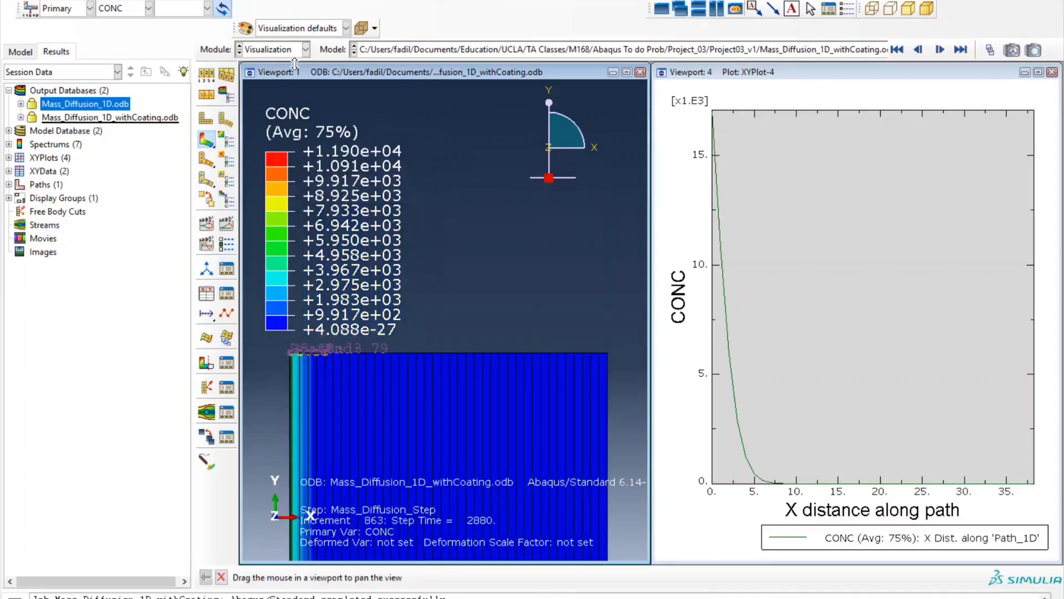
pyautogui.press('Escape')
pyautogui.scroll(-3, 357, 347)
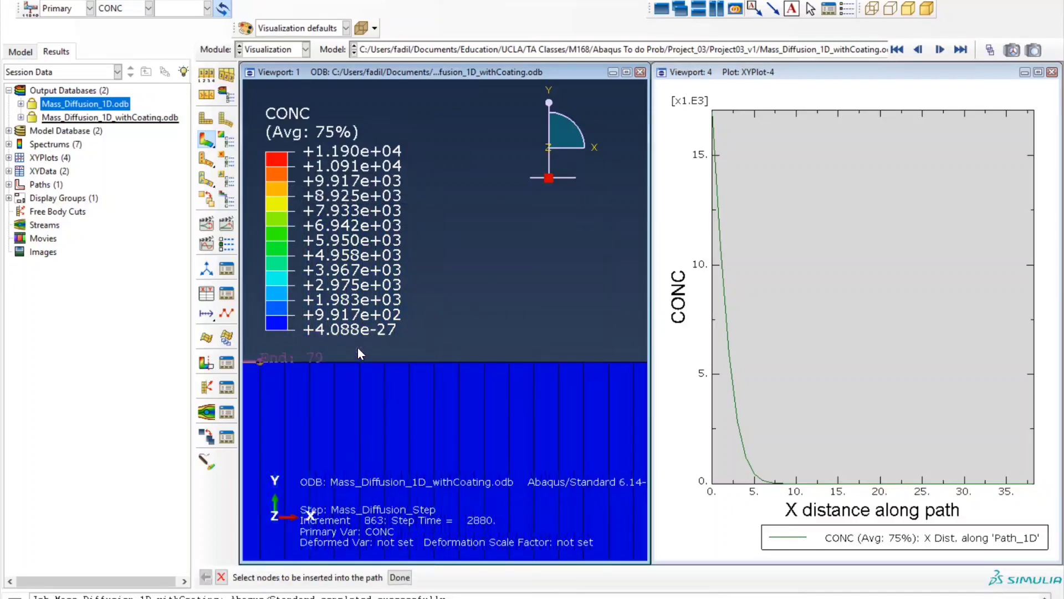
pyautogui.click(284, 362)
pyautogui.click(309, 361)
pyautogui.click(384, 362)
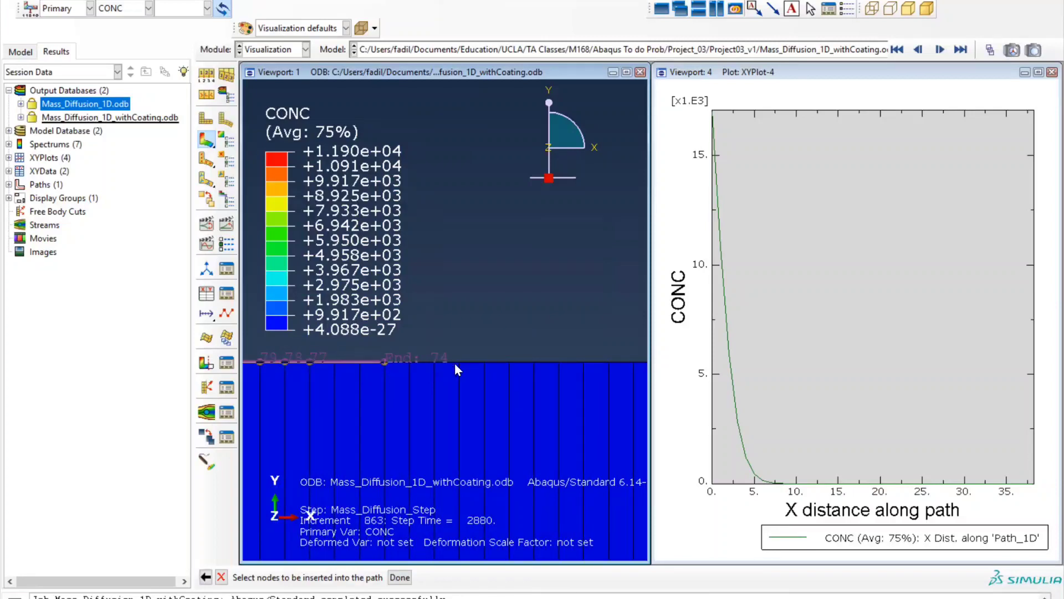
pyautogui.click(483, 361)
pyautogui.click(556, 361)
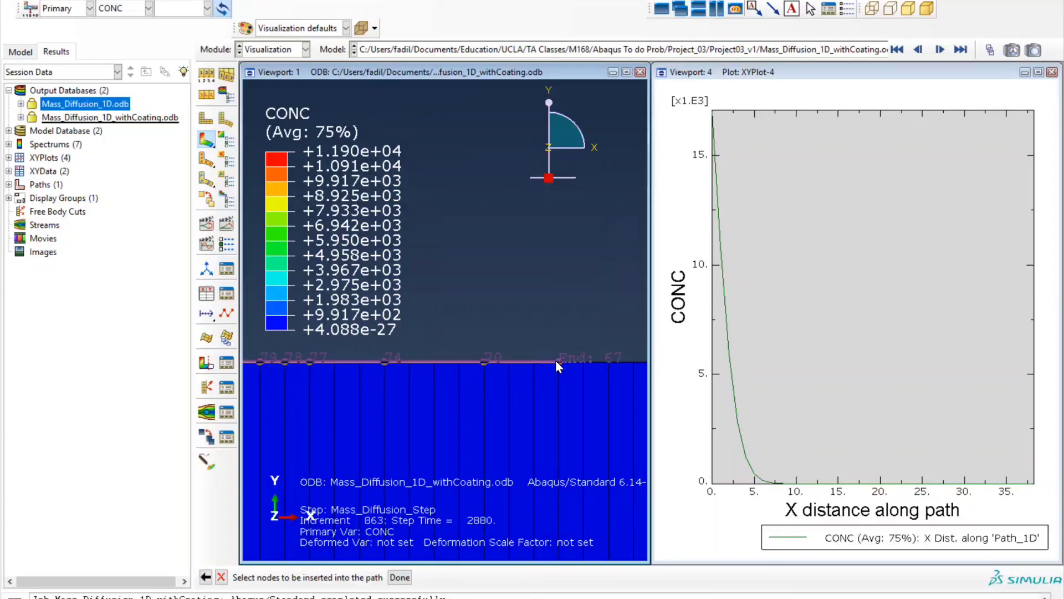
pyautogui.click(632, 361)
# Add node 52 and the uncoated end's corner node 6 to the path, and accept the path definition
pyautogui.press('F6')
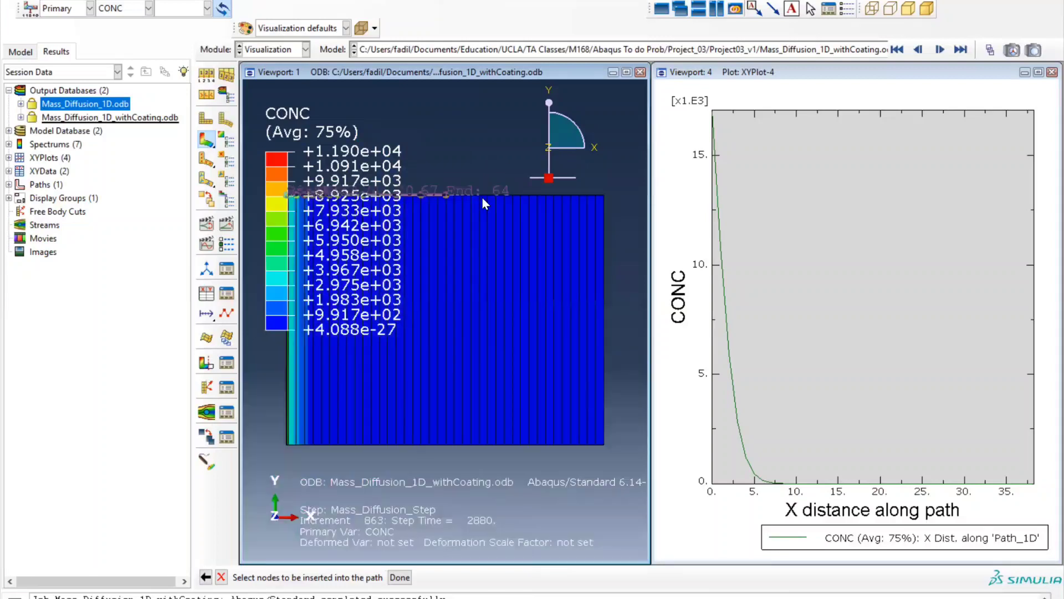
pyautogui.click(545, 195)
pyautogui.click(602, 194)
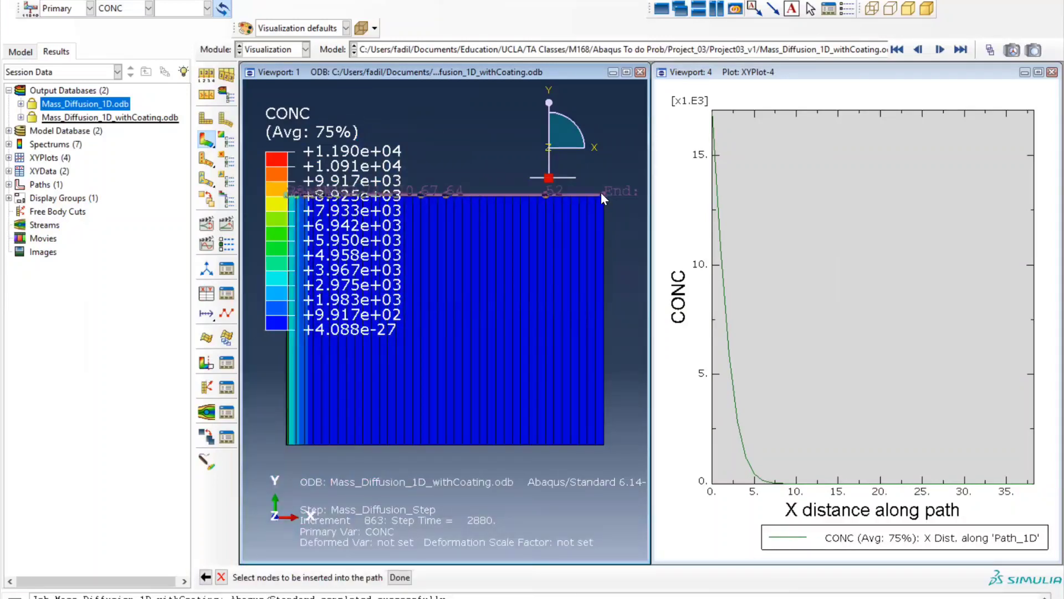
pyautogui.click(400, 577)
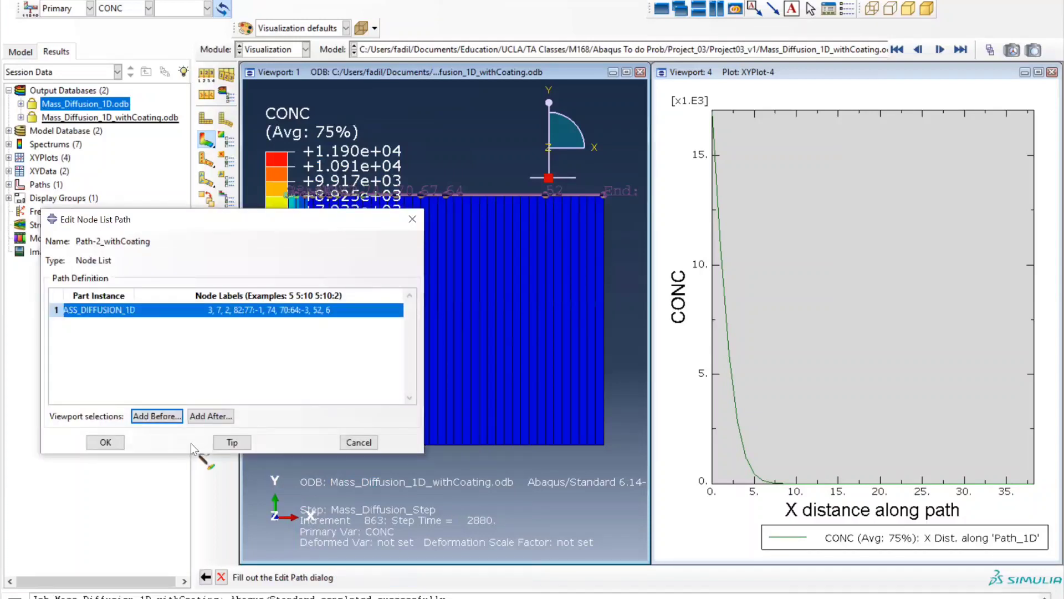
pyautogui.click(105, 442)
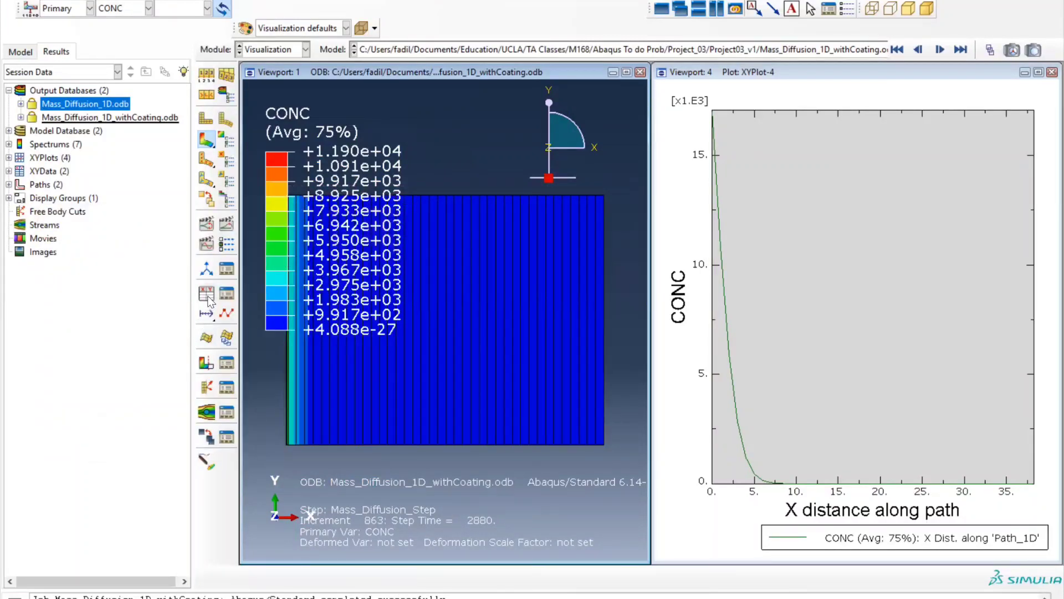
# Plot the CONC values along Path-2_withCoating against X distance, using path points on the deformed shape
pyautogui.click(207, 295)
pyautogui.click(598, 299)
pyautogui.click(622, 316)
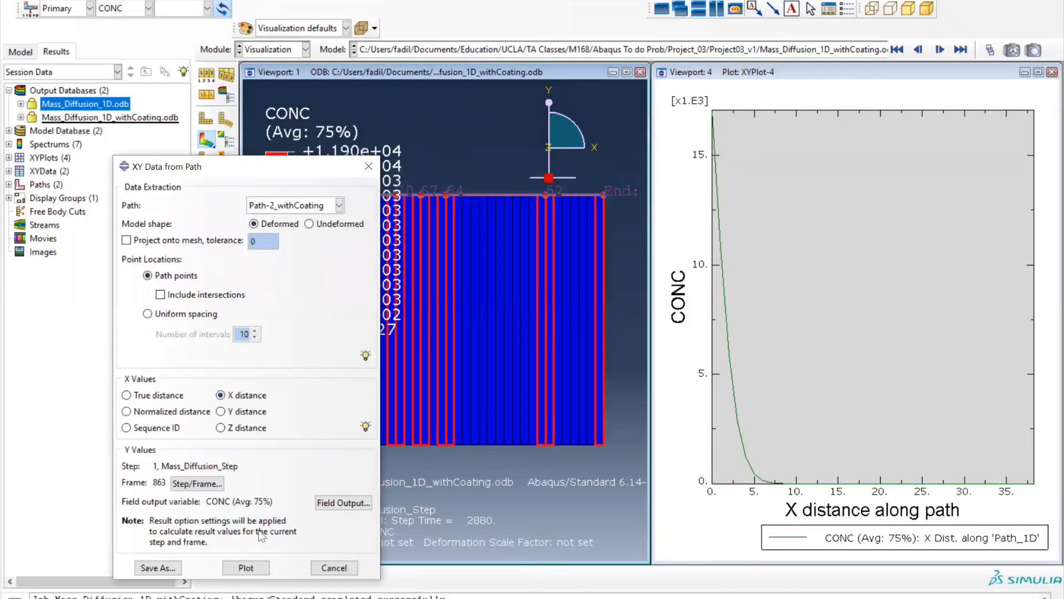
pyautogui.click(241, 568)
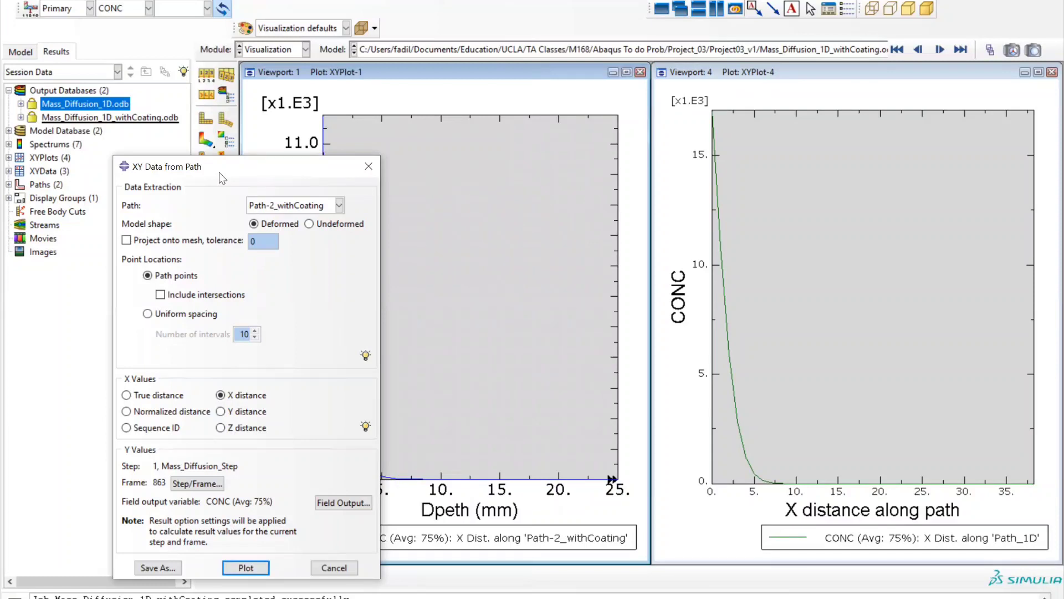
pyautogui.moveTo(220, 173); pyautogui.dragTo(108, 526)
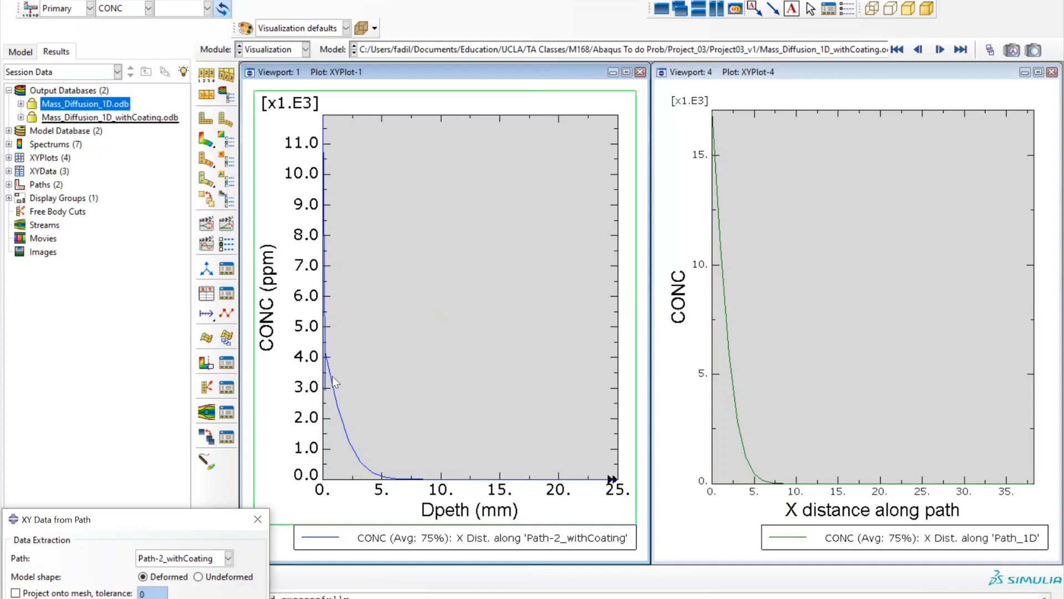
# Examine the coated path plot from the steep drop at the surface to the region around 5 mm depth
pyautogui.click(320, 331)
pyautogui.scroll(1, 328, 358)
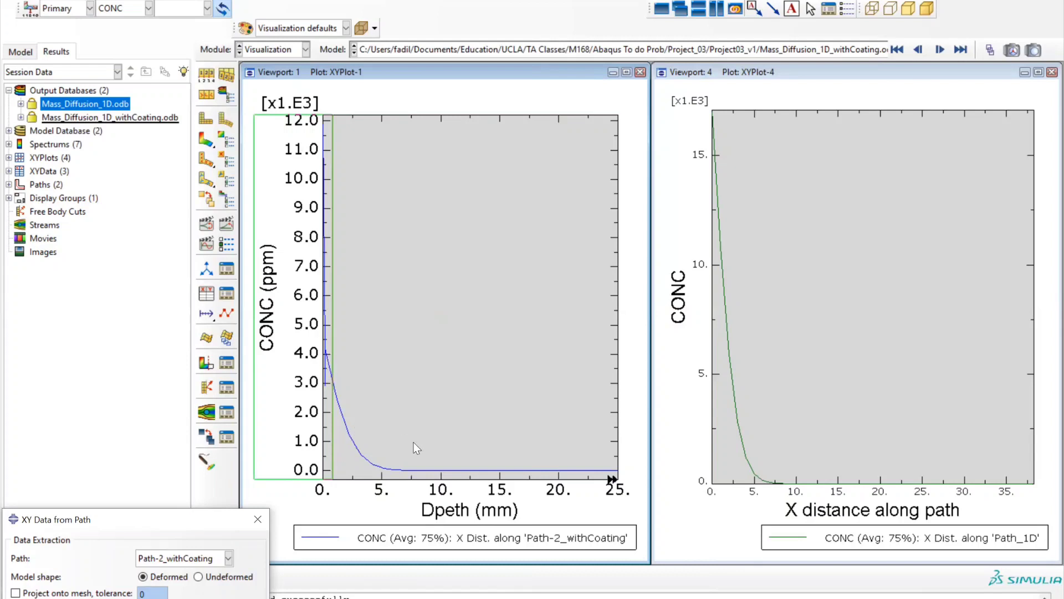
pyautogui.click(378, 459)
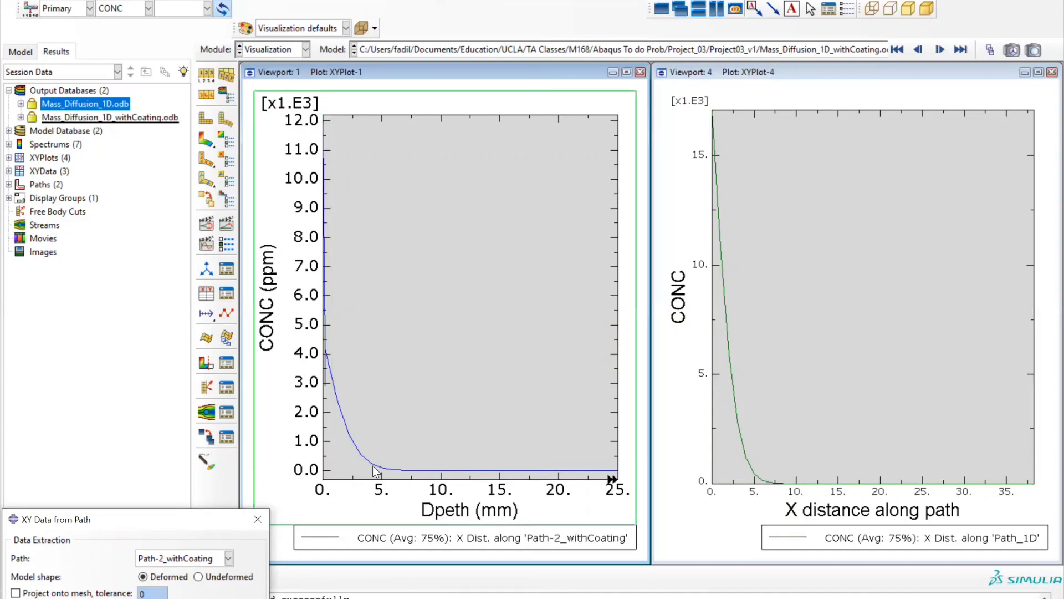
pyautogui.click(327, 351)
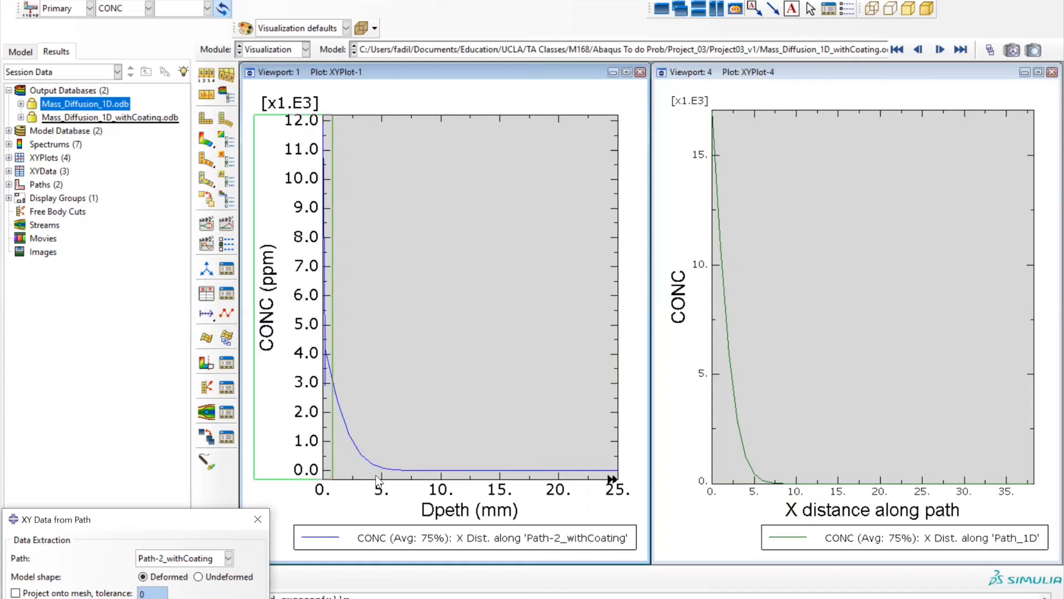
pyautogui.click(270, 495)
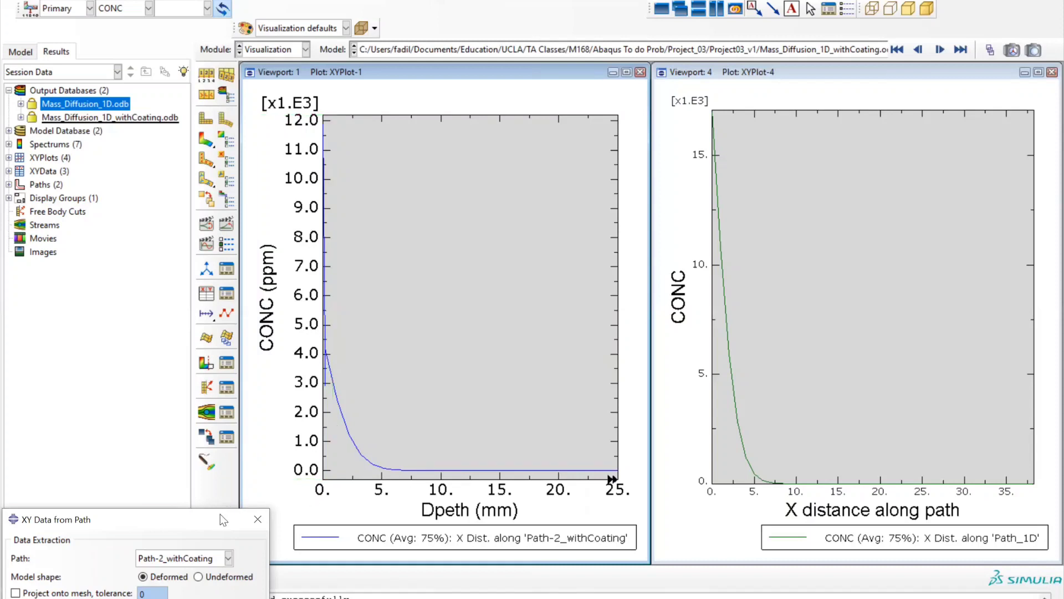
# Show the CONC contours of the coated and uncoated results side by side, with both coated ends clear of the legends
pyautogui.click(258, 519)
pyautogui.click(206, 139)
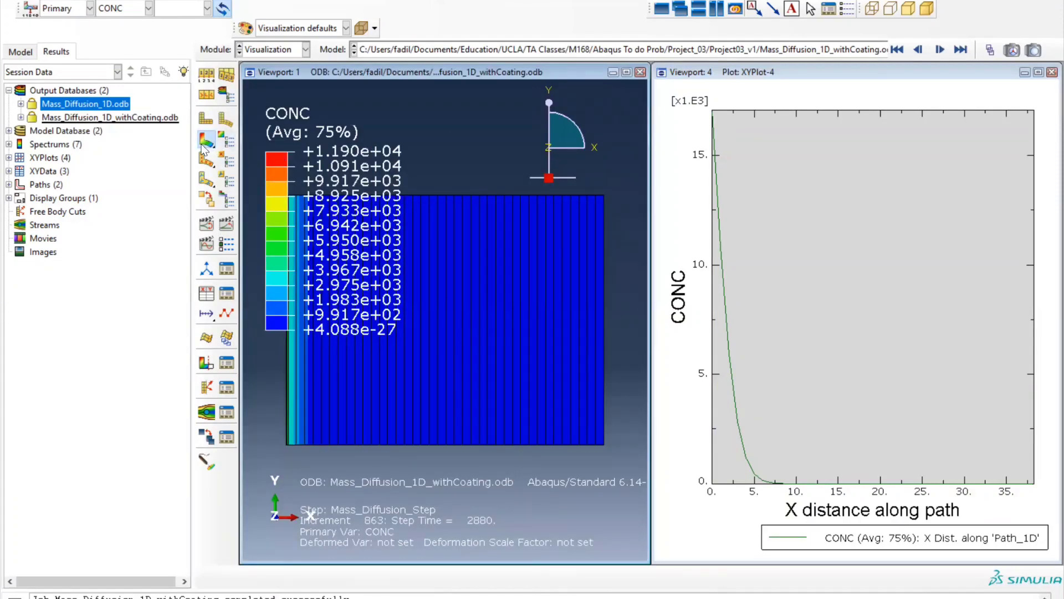
pyautogui.doubleClick(747, 73)
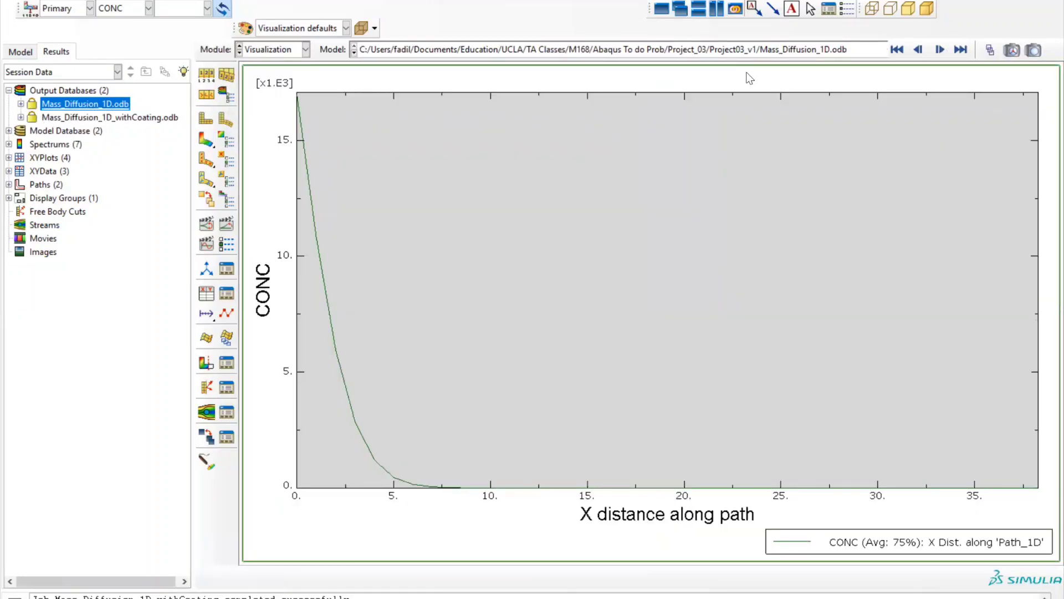
pyautogui.doubleClick(747, 73)
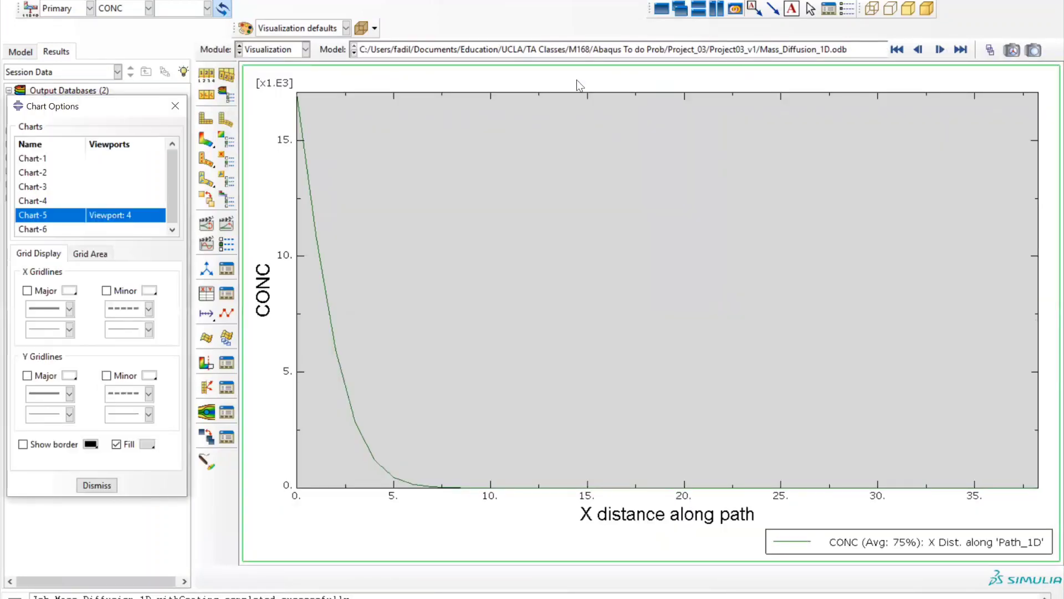
pyautogui.click(175, 106)
pyautogui.click(206, 139)
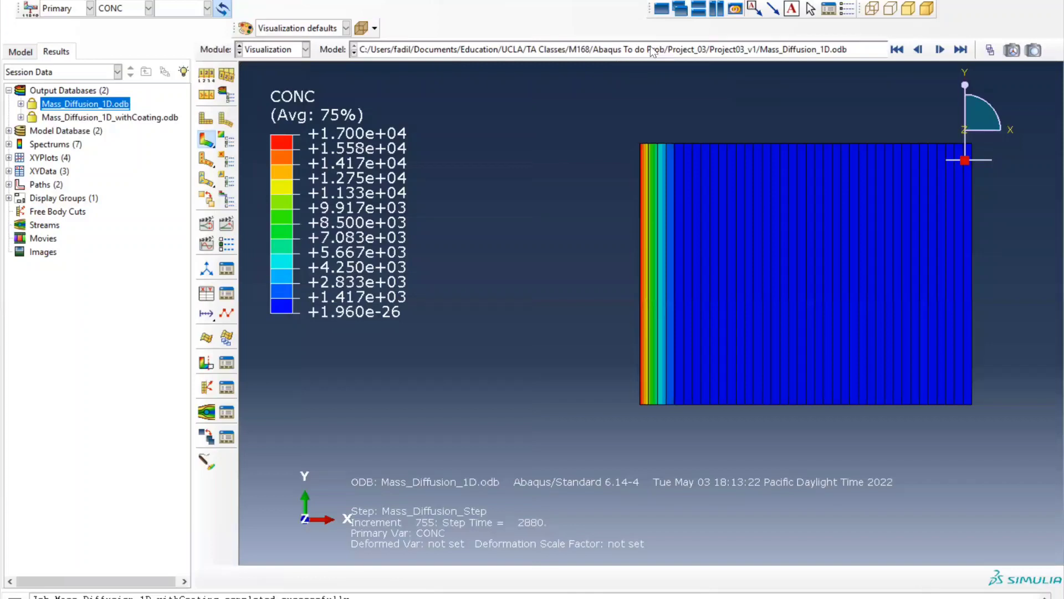
pyautogui.click(717, 10)
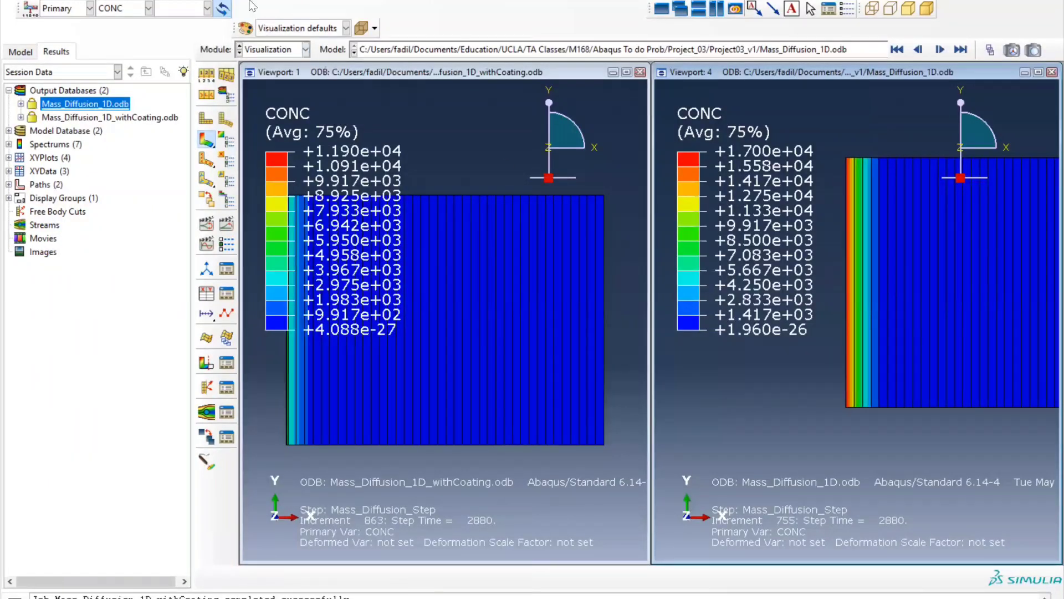
pyautogui.moveTo(447, 269); pyautogui.dragTo(566, 250)
pyautogui.moveTo(920, 302); pyautogui.dragTo(912, 275)
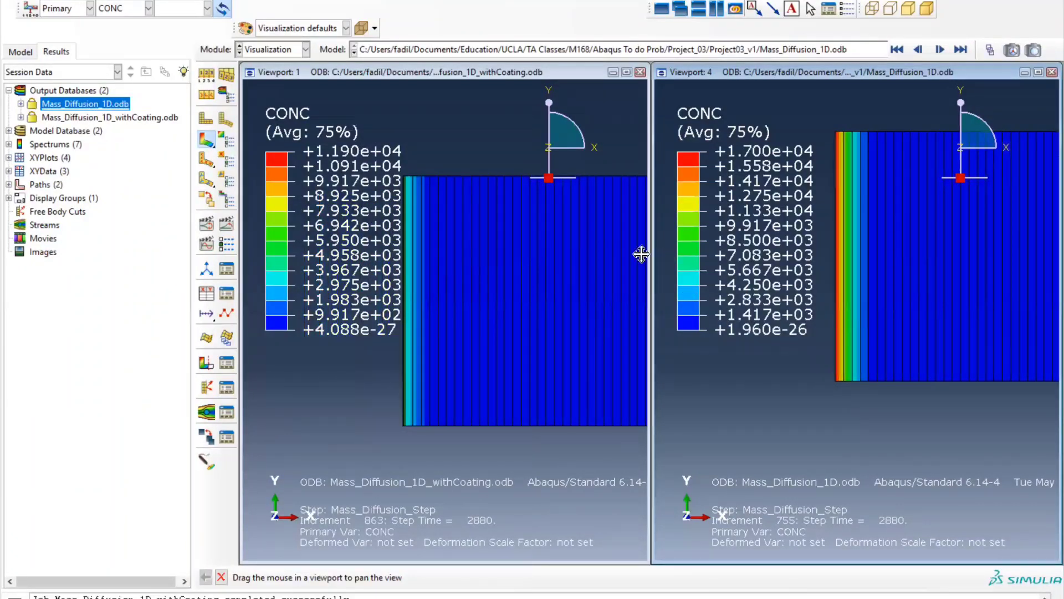
pyautogui.moveTo(508, 243); pyautogui.dragTo(518, 211)
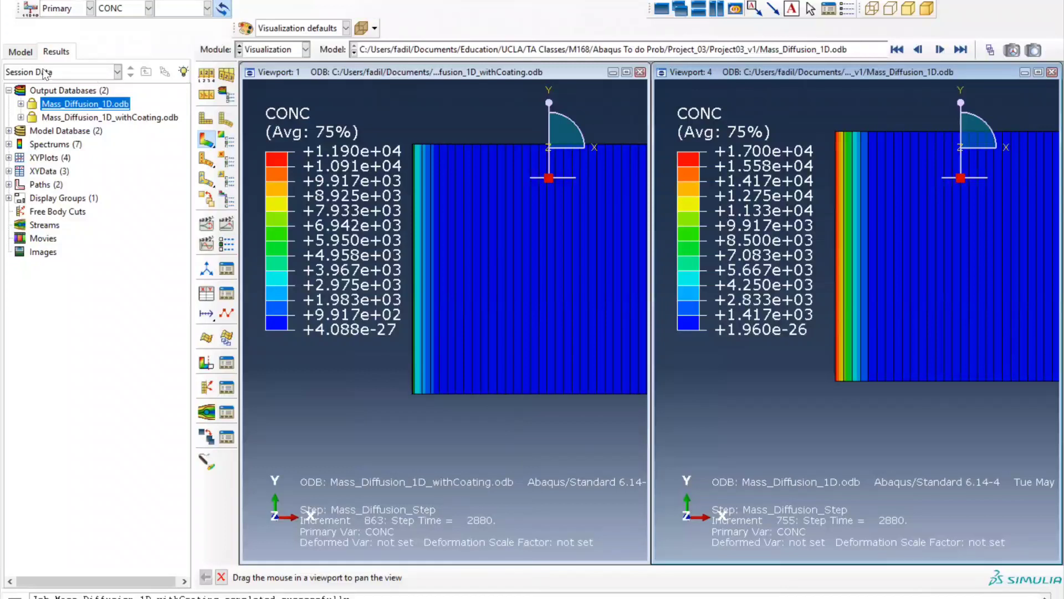
# Close the uncoated results viewport, maximize the remaining one, and switch to the Part module with the model tree shown
pyautogui.click(20, 52)
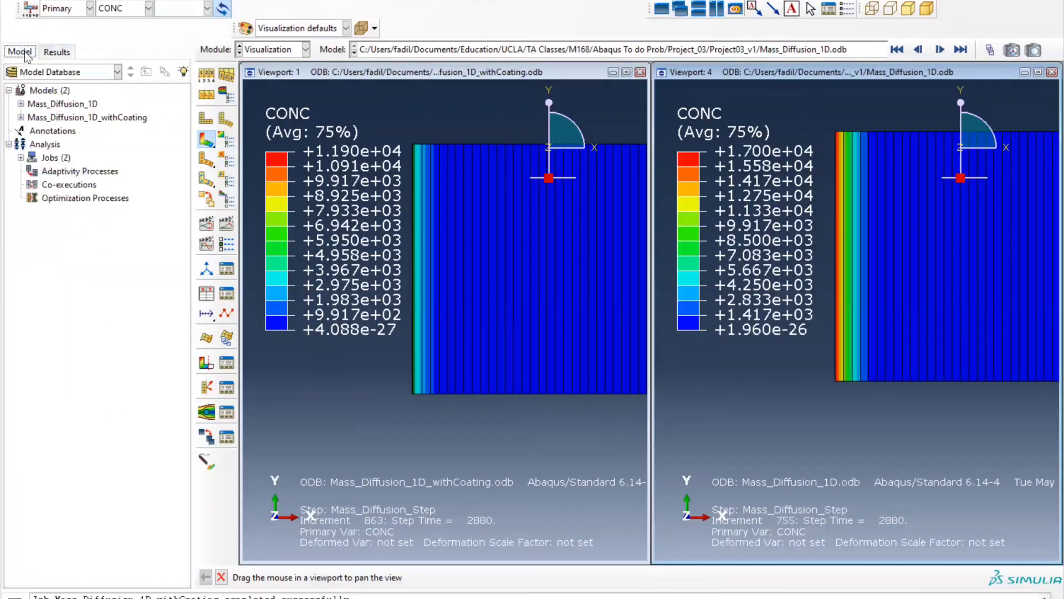
pyautogui.click(1051, 72)
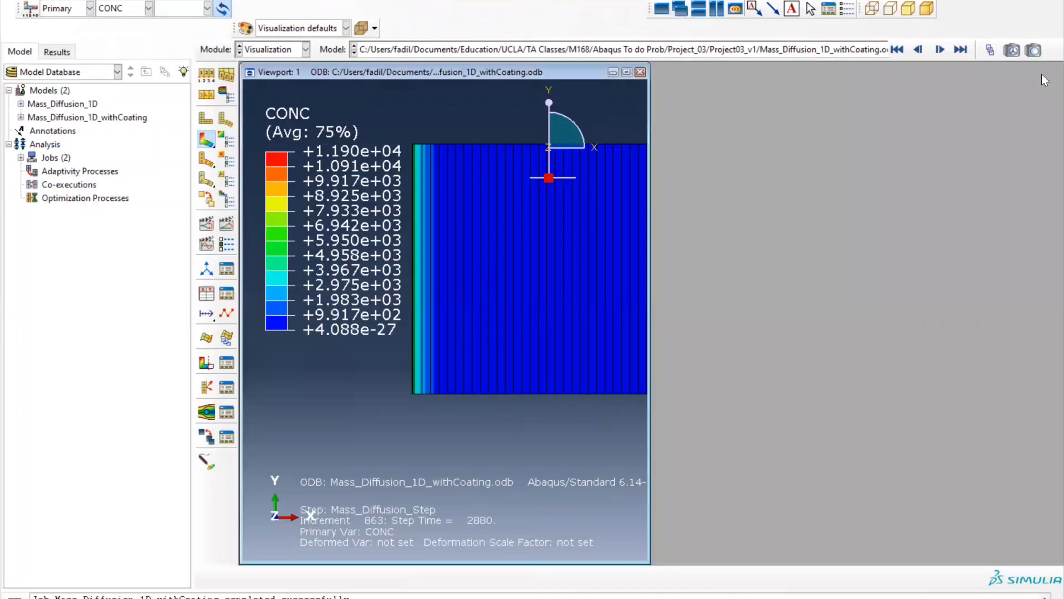
pyautogui.doubleClick(444, 74)
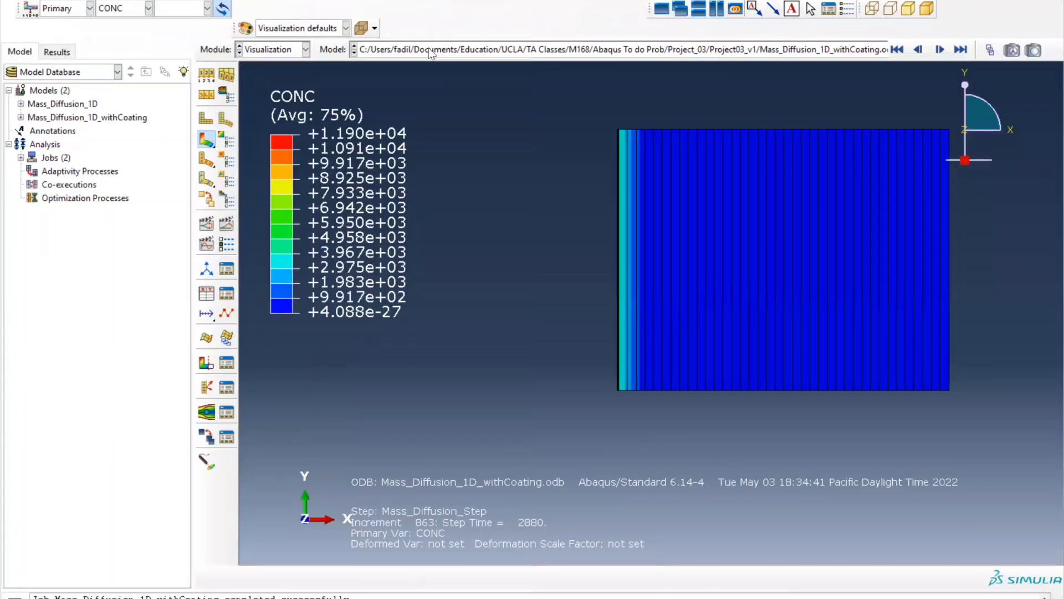
pyautogui.click(269, 49)
pyautogui.click(261, 66)
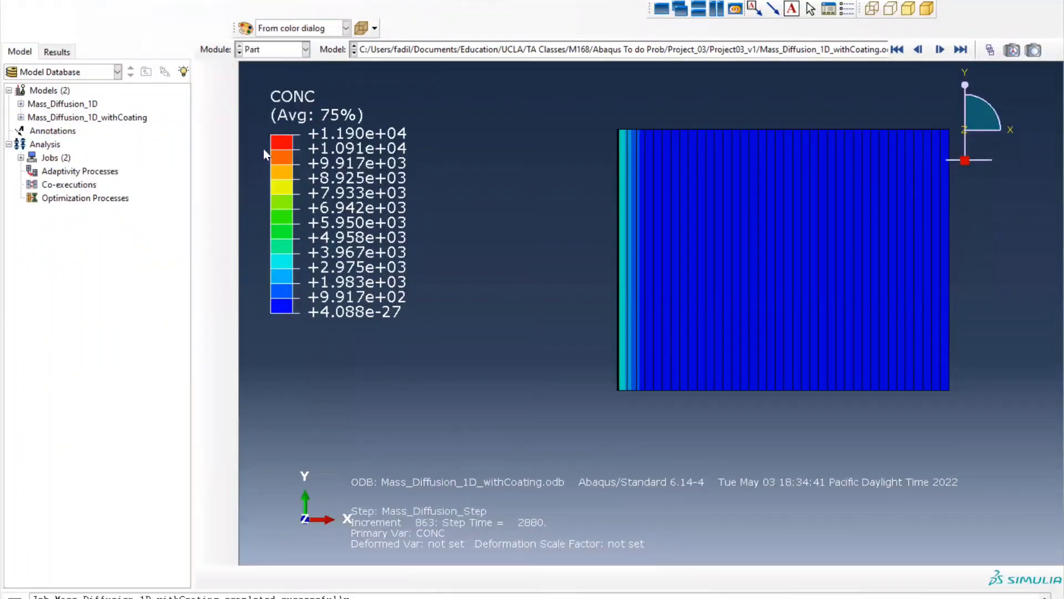
# Create a new Standard & Explicit model named Mass_Diffusion_3D
pyautogui.rightClick(50, 93)
pyautogui.click(84, 120)
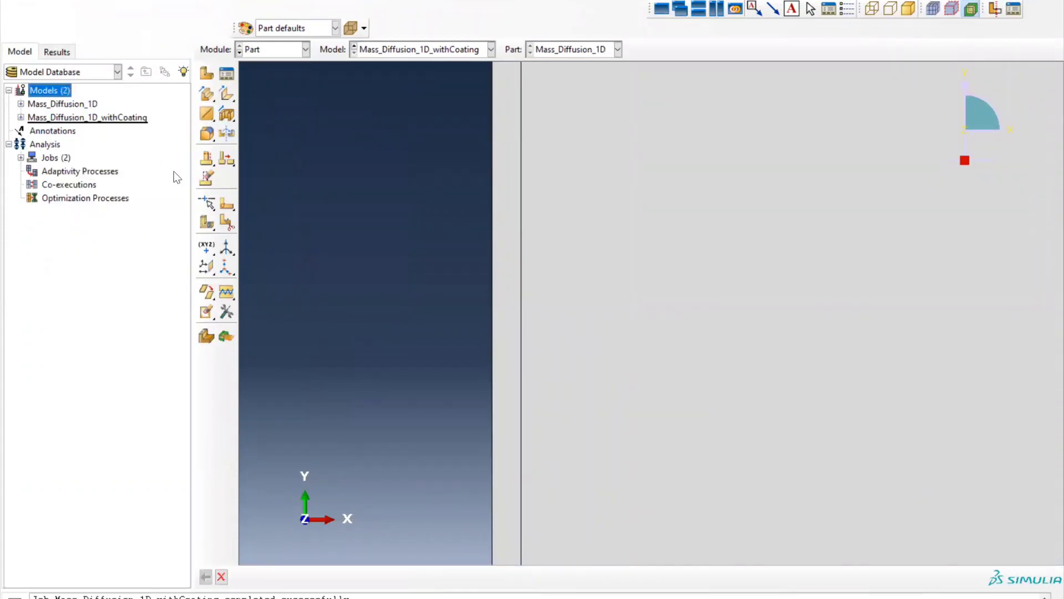
pyautogui.write('Mass_dif')
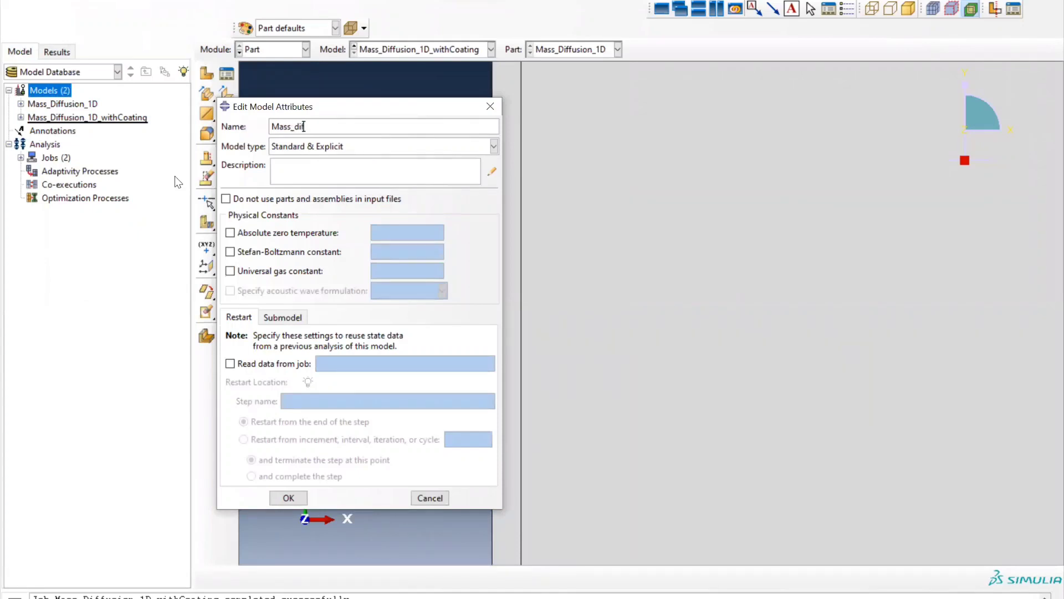
pyautogui.press('BackSpace')
pyautogui.press('BackSpace')
pyautogui.write('Diffusion_3D')
pyautogui.click(288, 497)
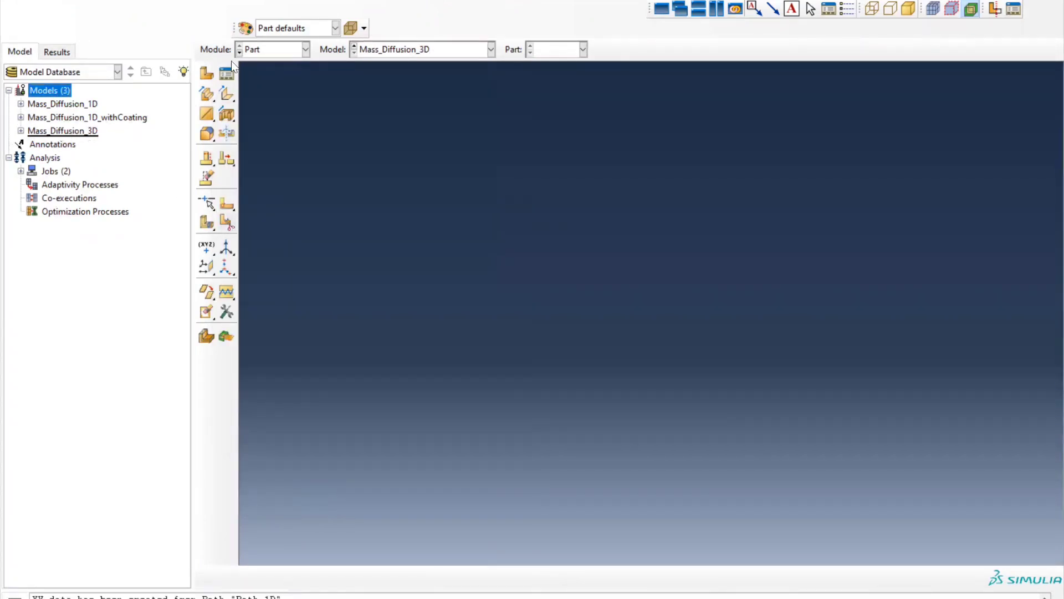
# Start a 3D deformable solid extrusion part named Mass_Diffusion_3D with an approximate size of 100
pyautogui.click(206, 73)
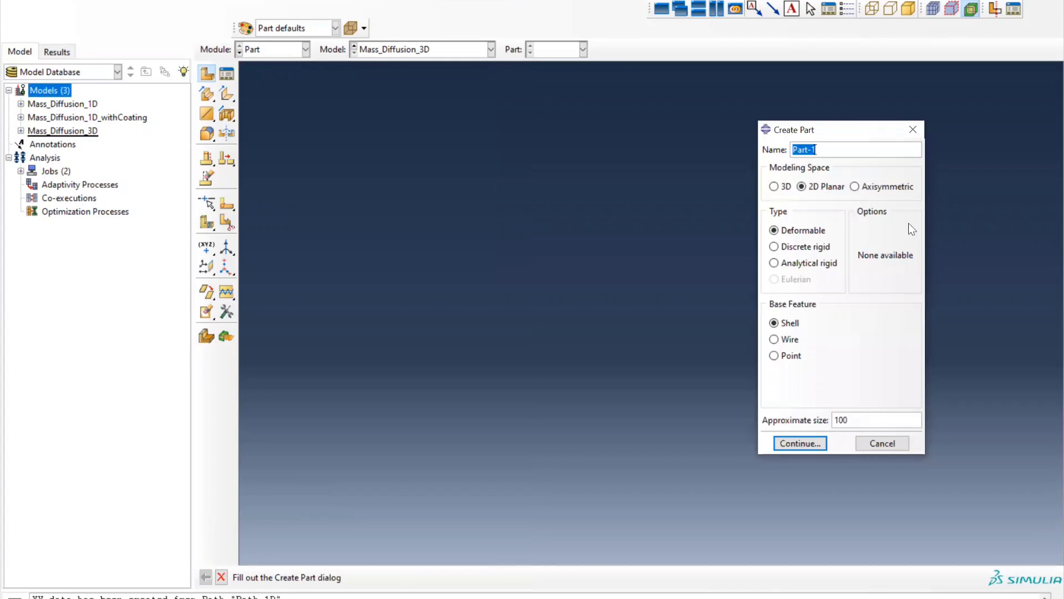
pyautogui.write('Mass_Diffusion_3D')
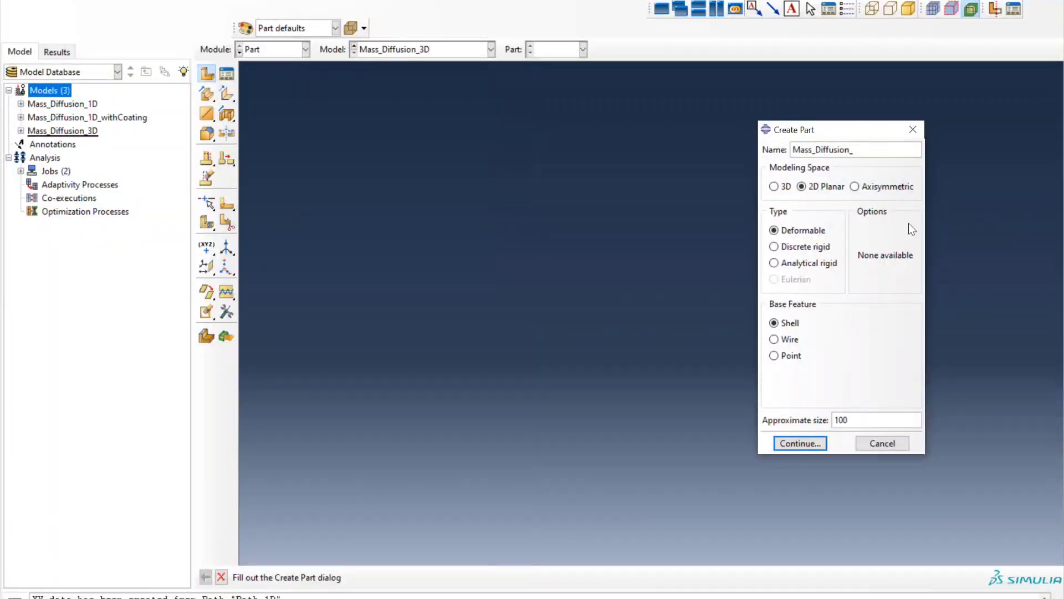
pyautogui.click(773, 186)
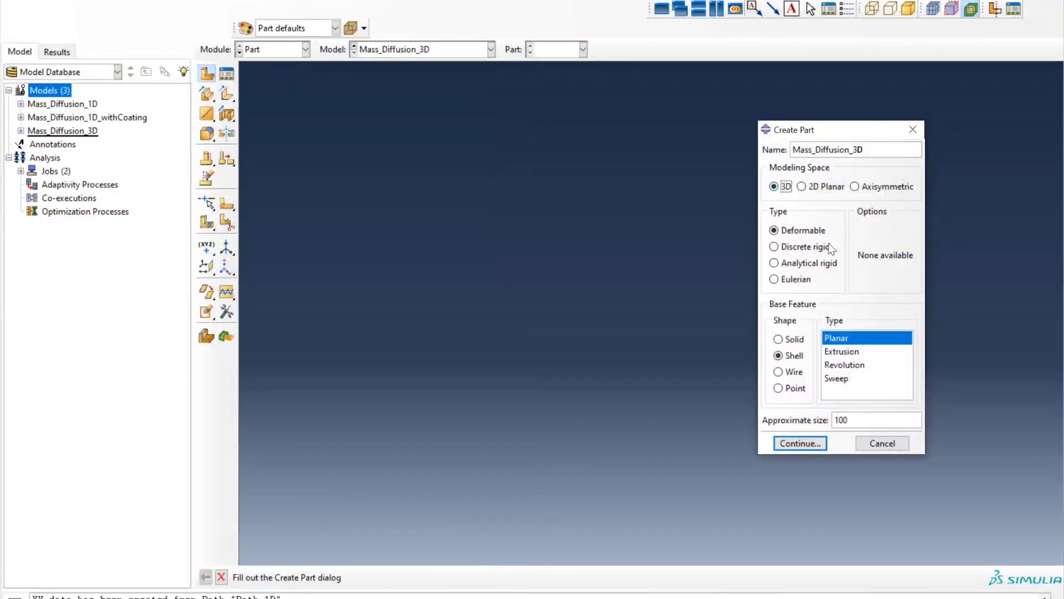
pyautogui.click(786, 339)
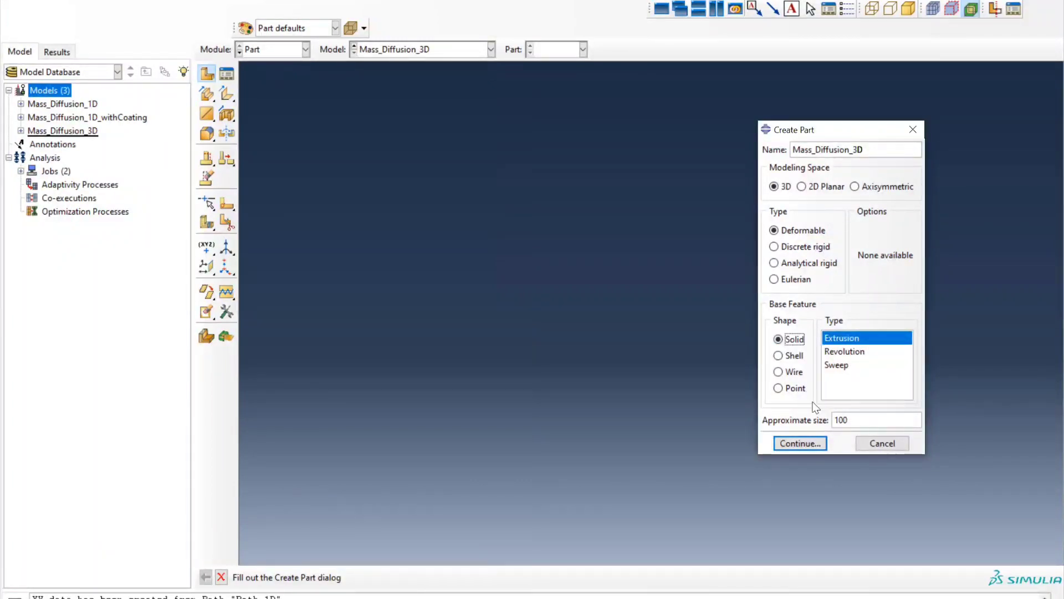
pyautogui.click(800, 443)
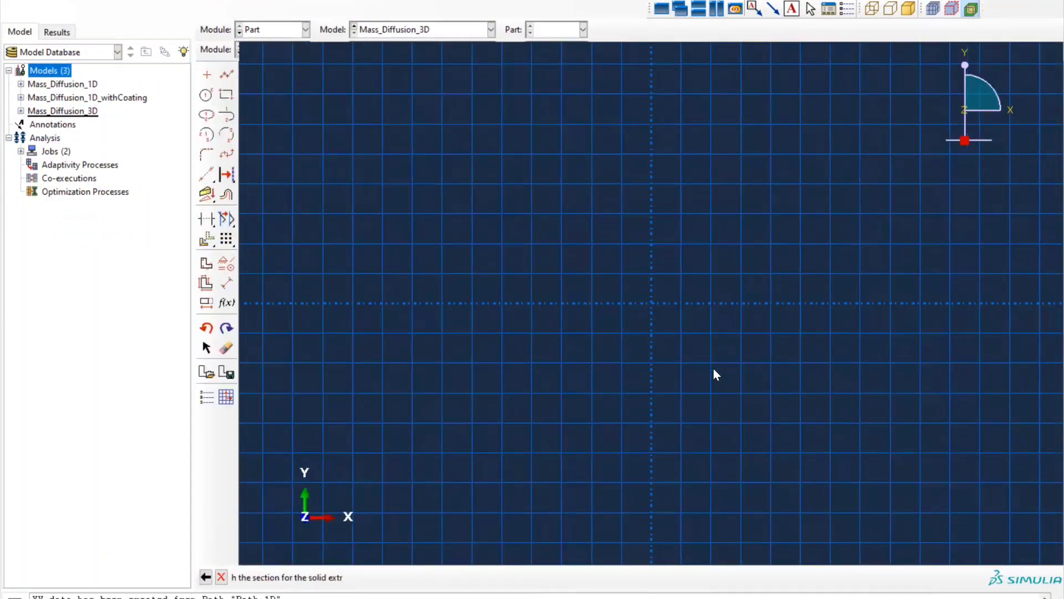
# Check the block dimensions and diffusivities on the Problem #3 3D Diffusion slide, and return to the Abaqus sketch
pyautogui.hotkey('alt', 'Tab')
pyautogui.hotkey('alt', 'Tab')
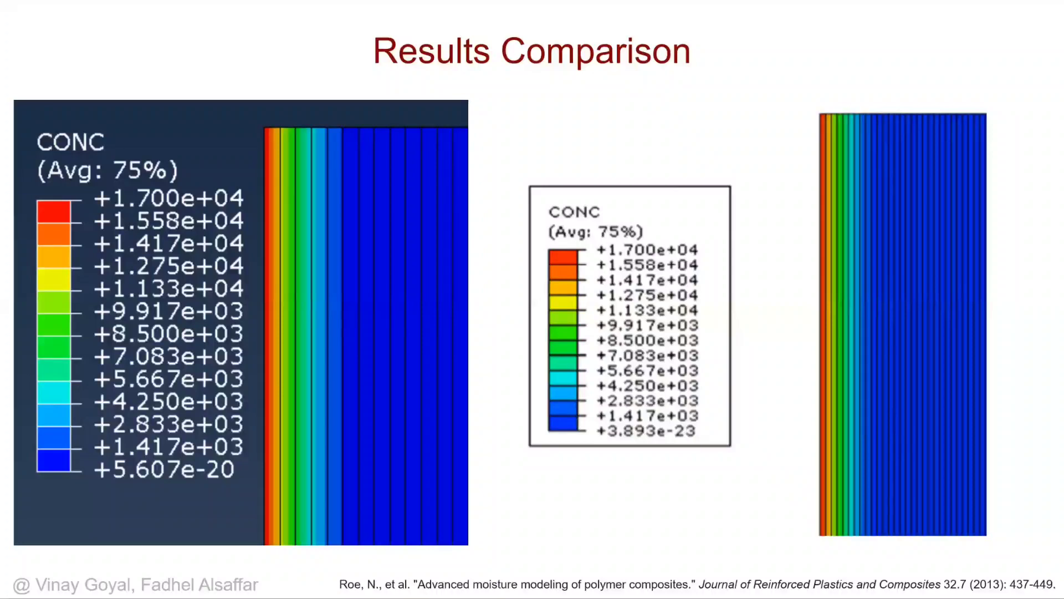
pyautogui.press('Right')
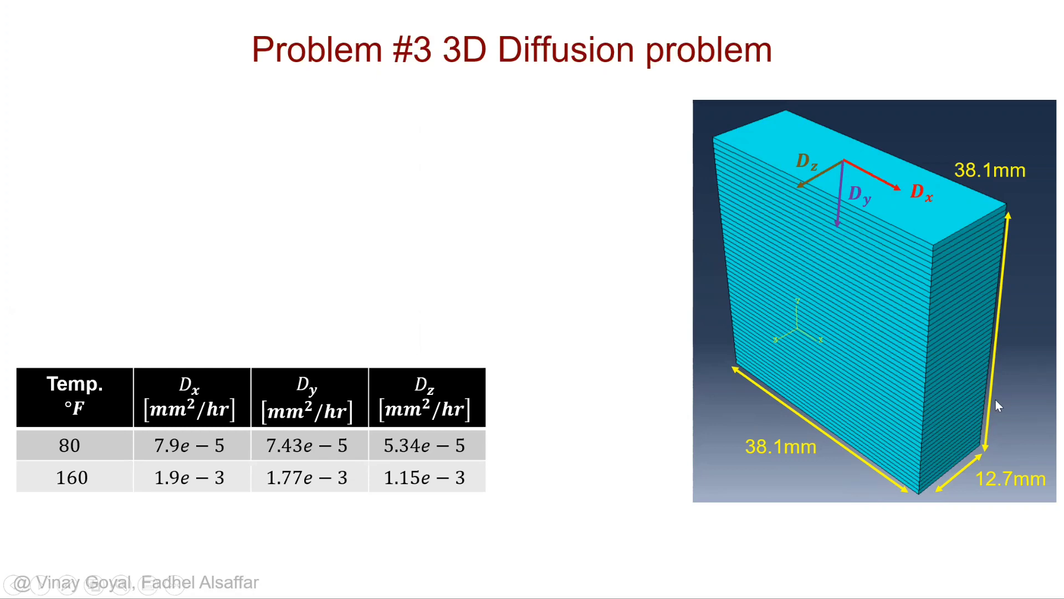
pyautogui.hotkey('alt', 'Tab')
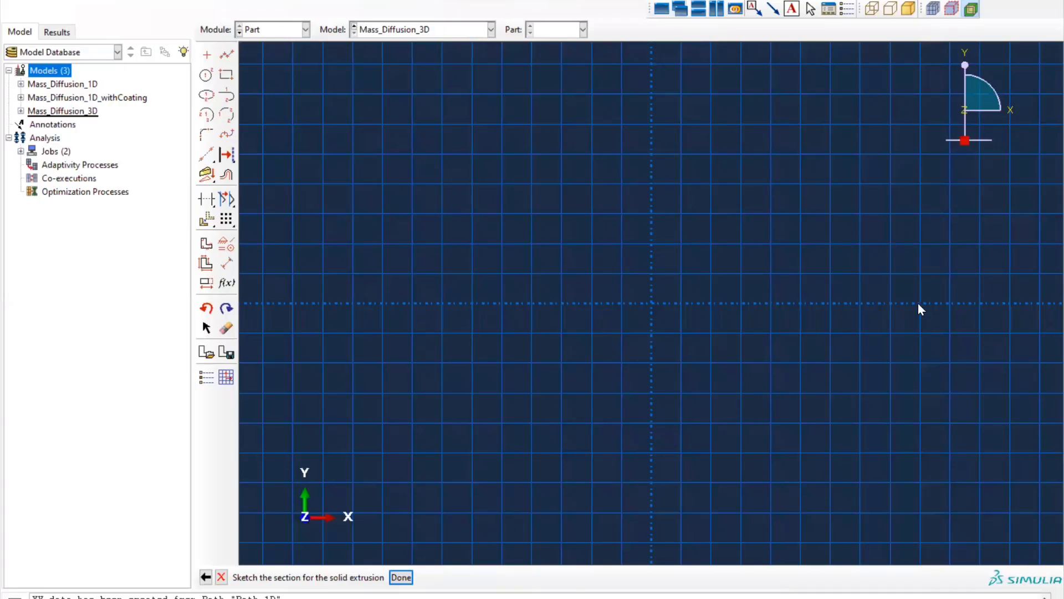
# Sketch a 38.1 by 38.1 rectangle with its starting corner at 0,0
pyautogui.click(226, 75)
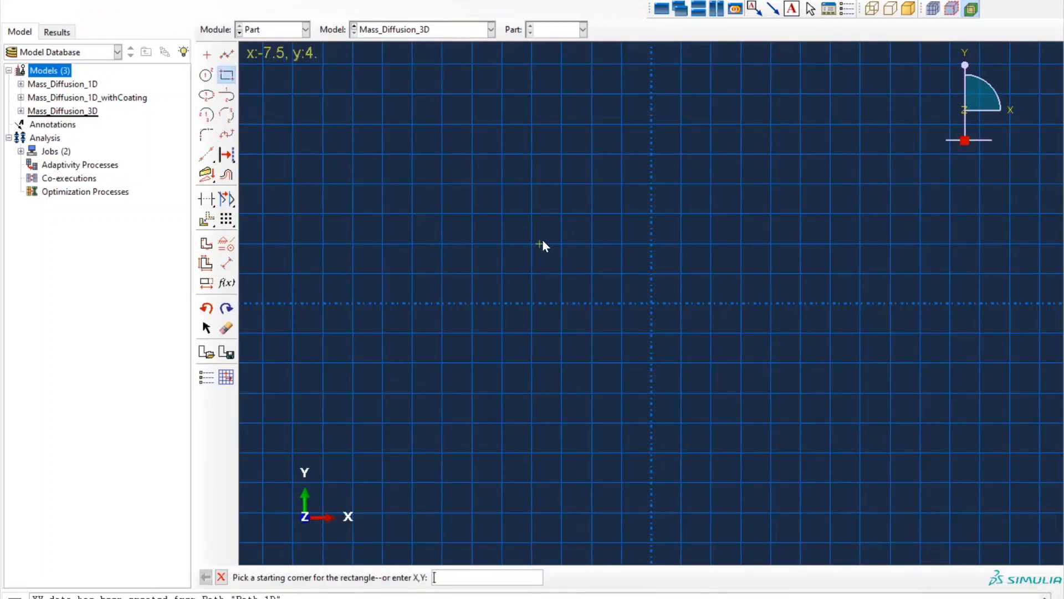
pyautogui.write('0,0')
pyautogui.press('Return')
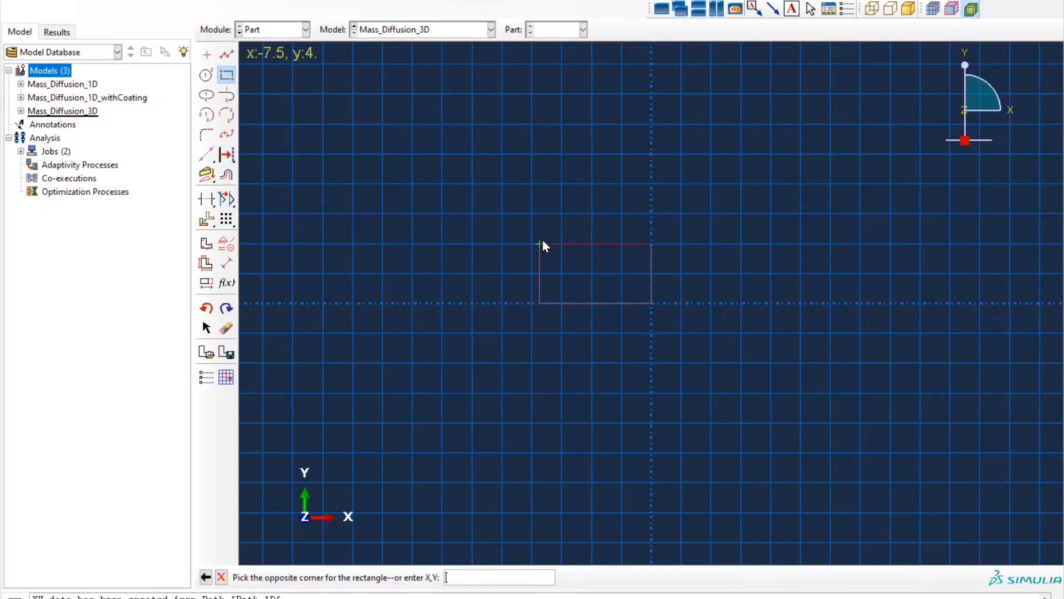
pyautogui.write('30')
pyautogui.write('.')
pyautogui.write('1,')
pyautogui.write('38')
pyautogui.write('.1')
pyautogui.press('Return')
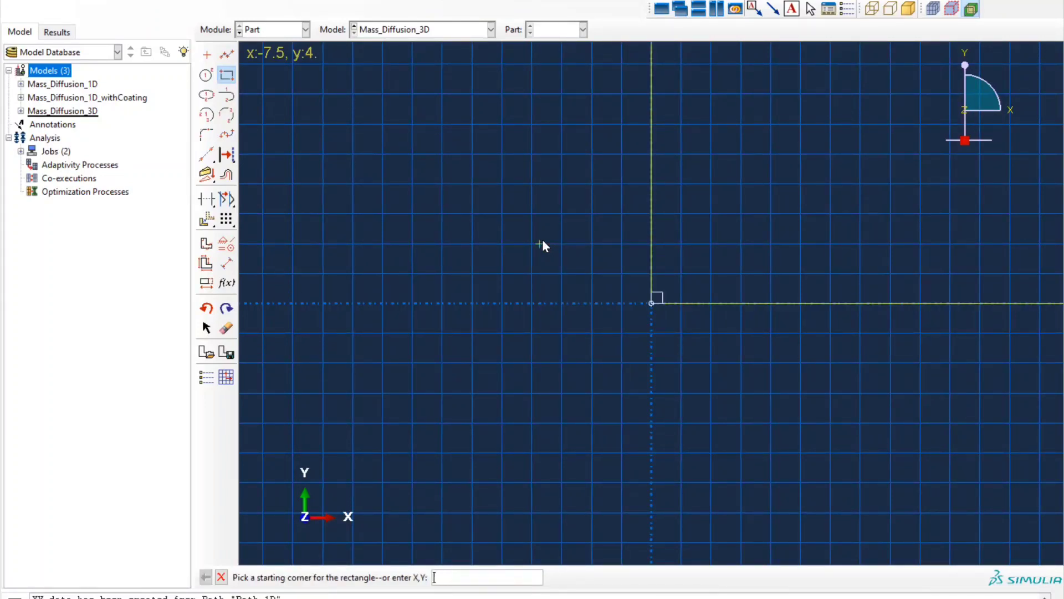
pyautogui.click(221, 577)
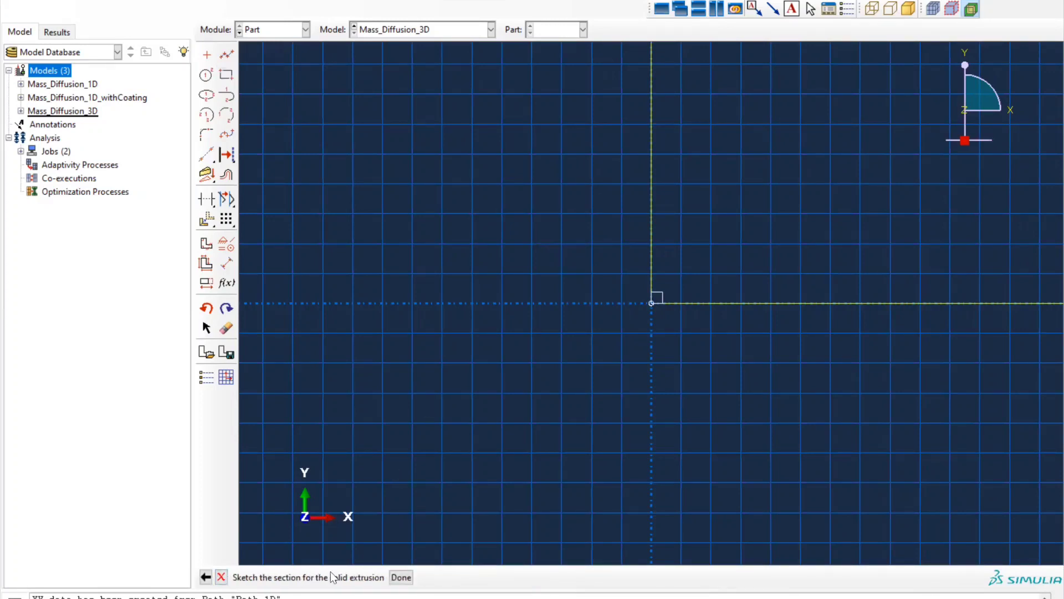
# Finish the section sketch and extrude it to a depth of 12.7
pyautogui.click(401, 577)
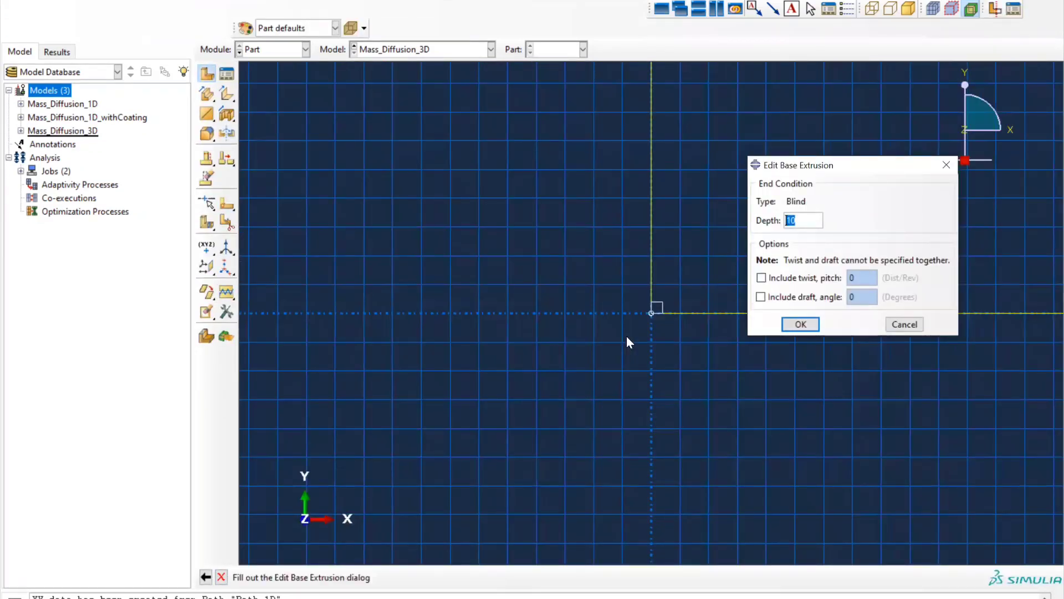
pyautogui.write('12.7')
pyautogui.click(800, 324)
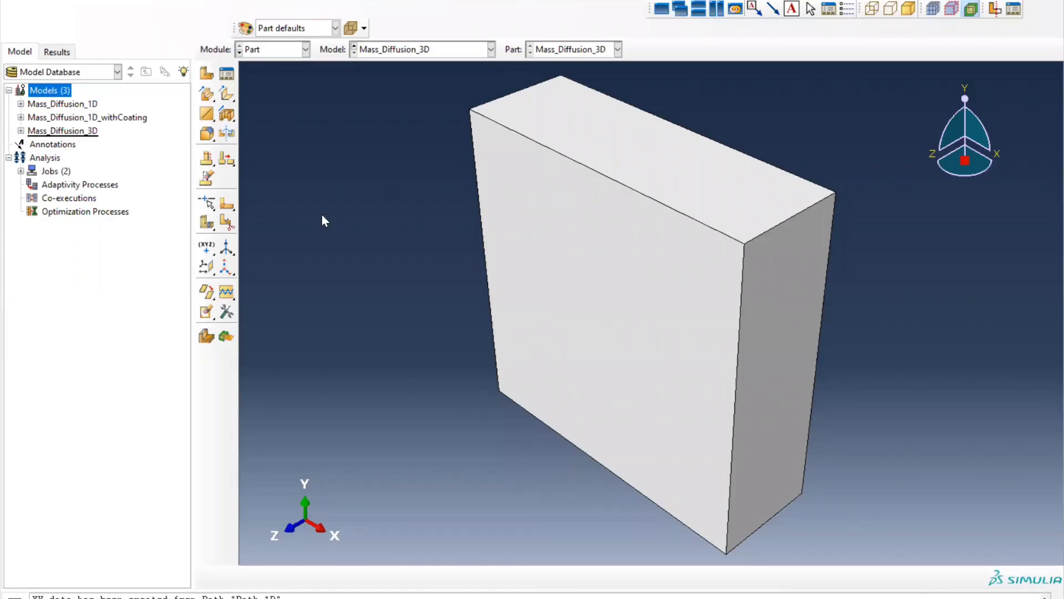
# Switch to the Property module and start a new material named Composite_3D
pyautogui.click(267, 53)
pyautogui.click(272, 79)
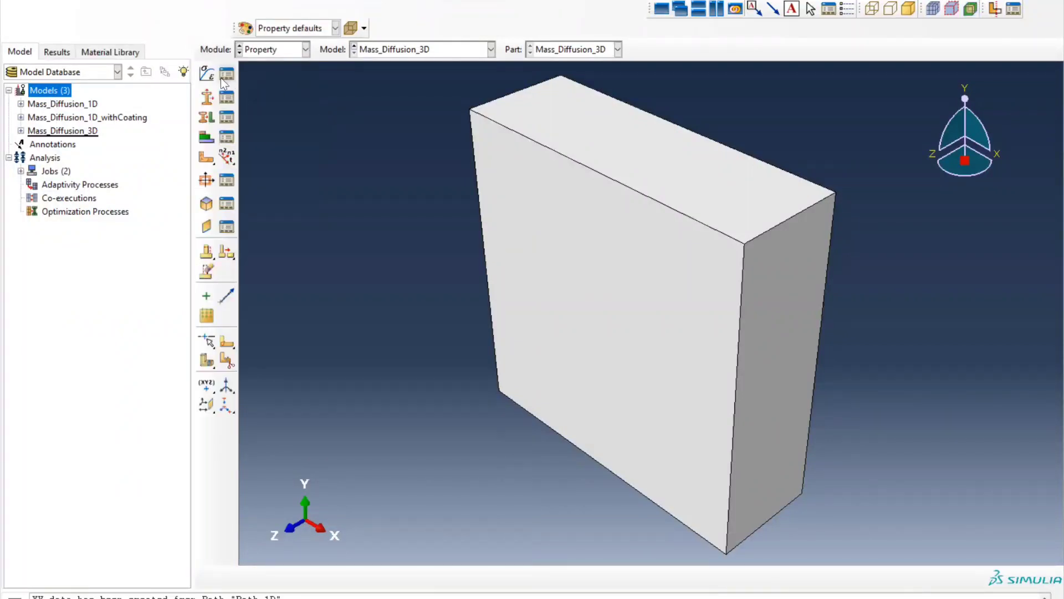
pyautogui.click(213, 76)
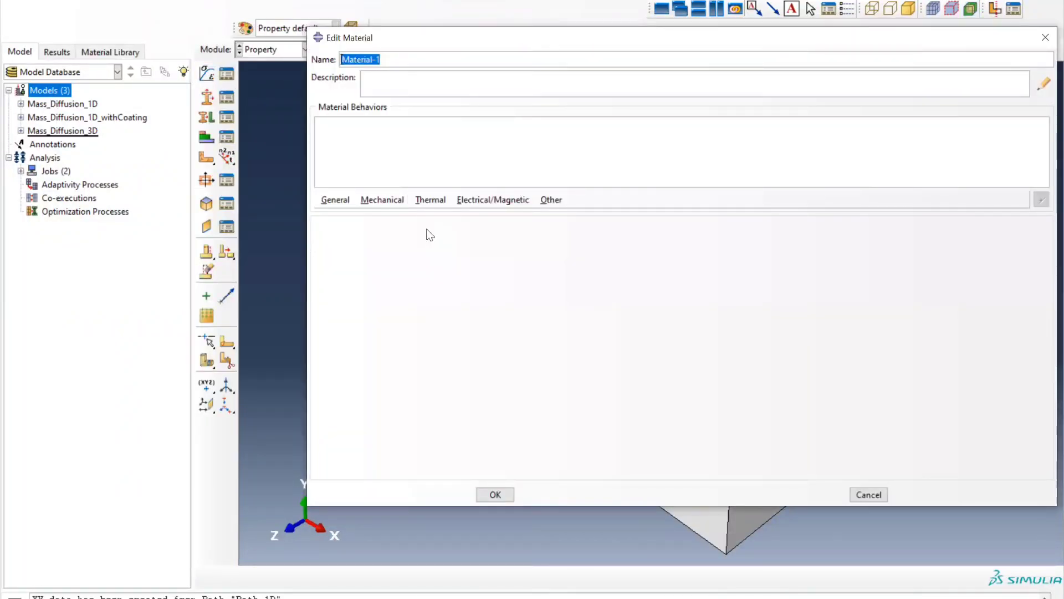
pyautogui.write('Com')
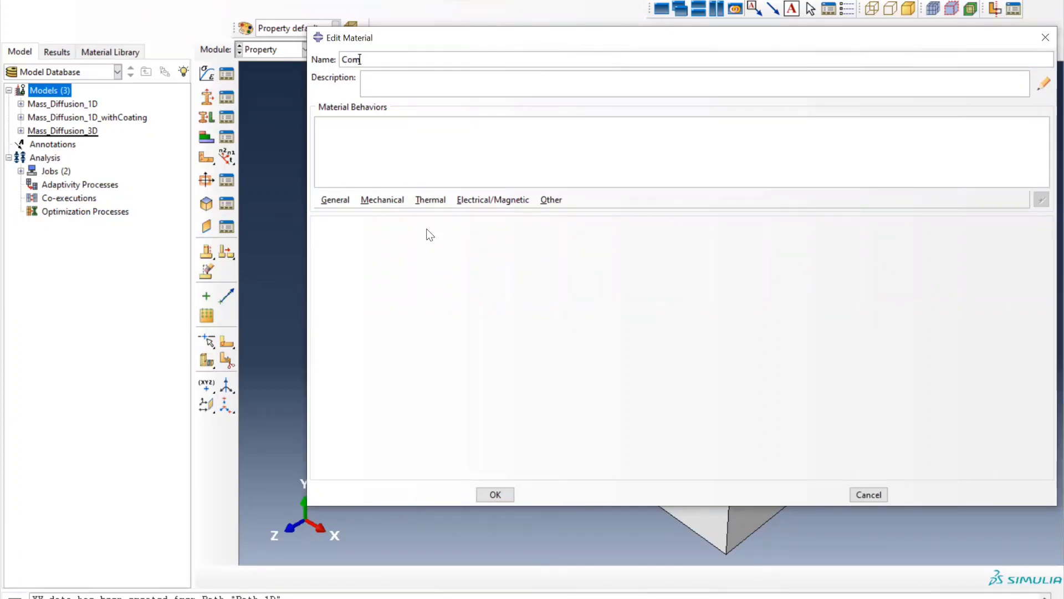
pyautogui.write('posite_3D')
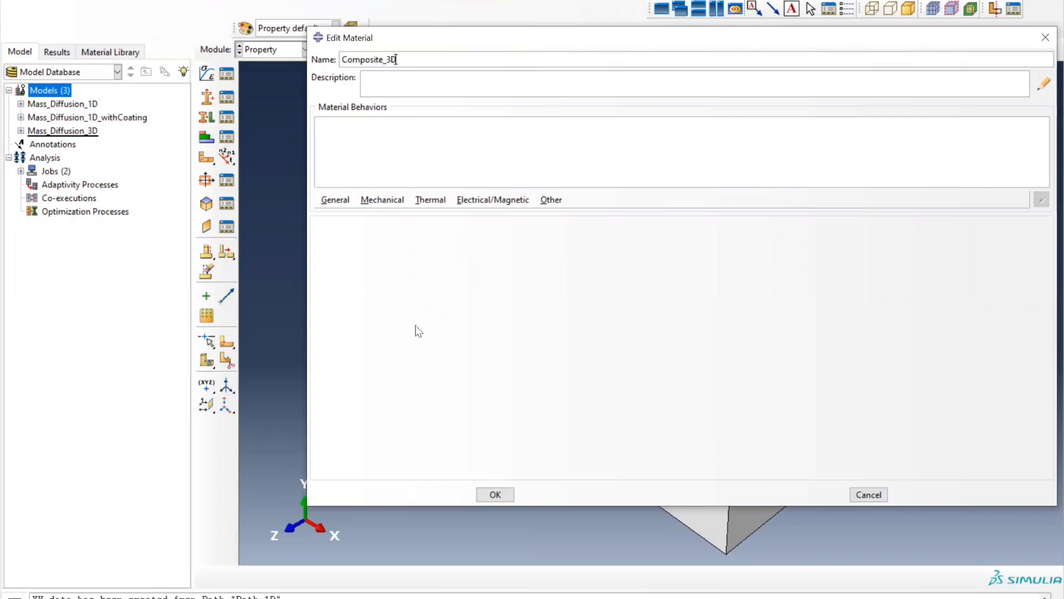
# Switch to the Problem #3 3D Diffusion slide and check the Dx, Dy and Dz diffusivities at each temperature
pyautogui.hotkey('alt', 'Tab')
pyautogui.hotkey('alt', 'Tab')
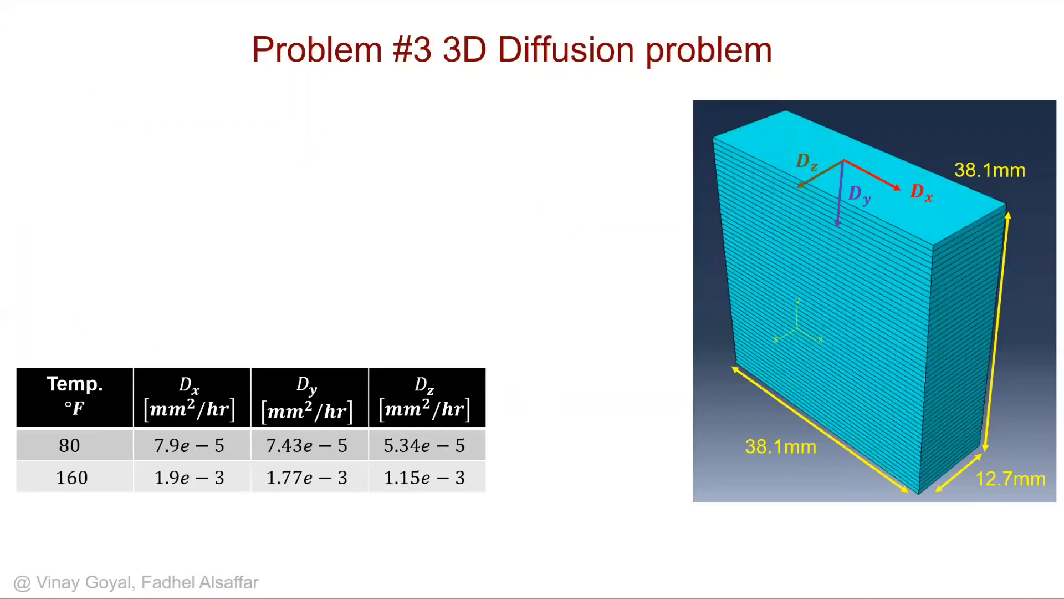
pyautogui.press('Left')
pyautogui.press('Right')
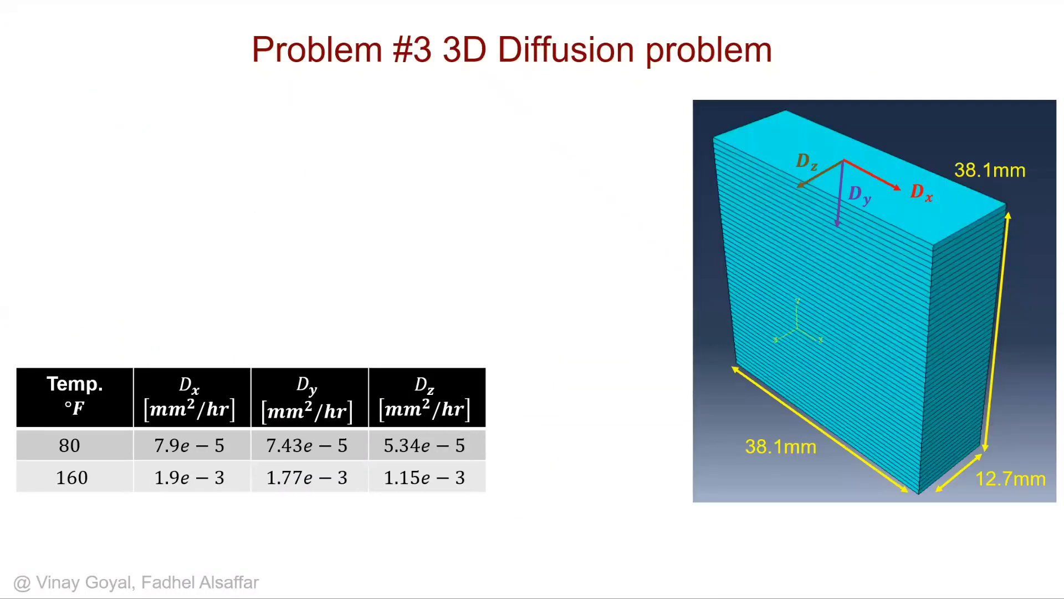
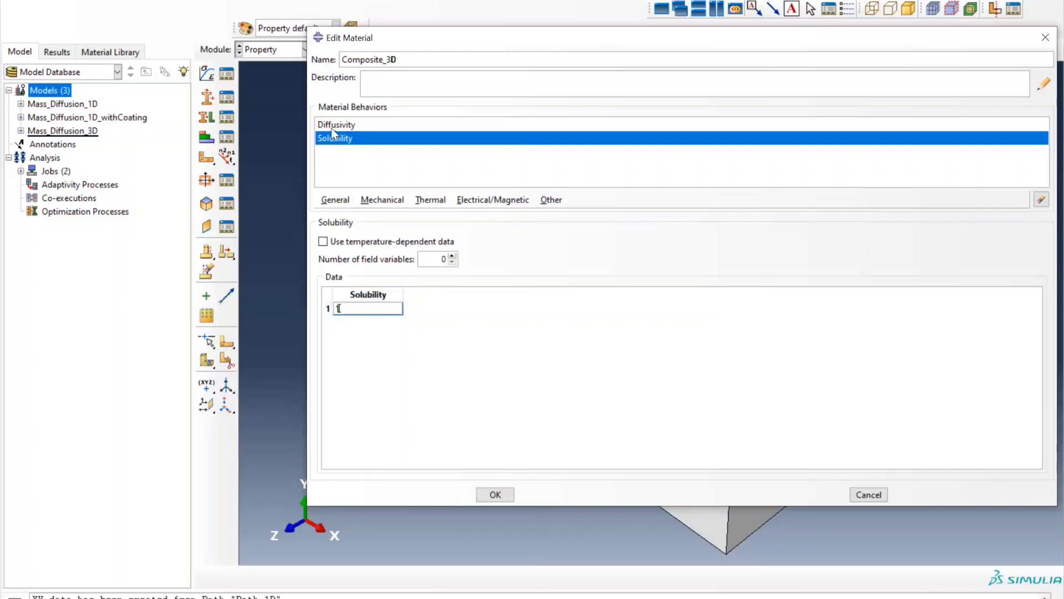
# Set the Composite_3D diffusivity to orthotropic with temperature-dependent data
pyautogui.click(336, 125)
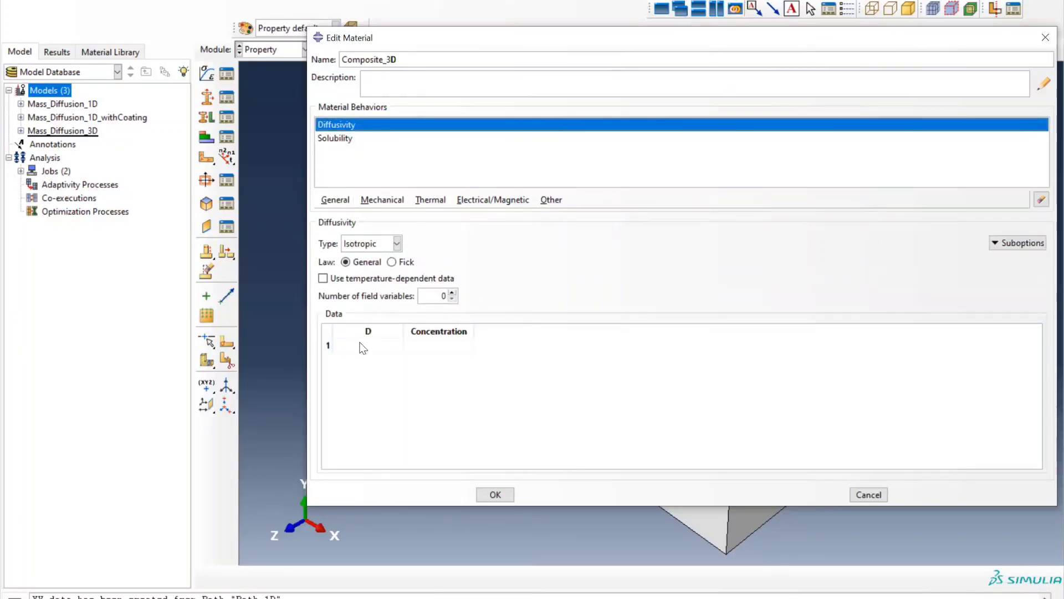
pyautogui.click(323, 278)
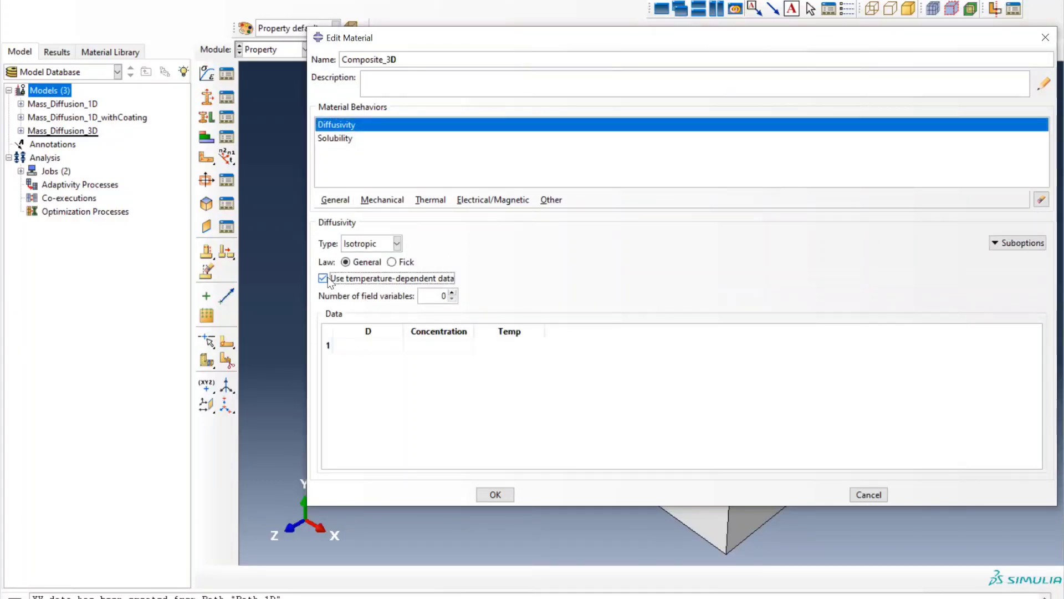
pyautogui.click(373, 345)
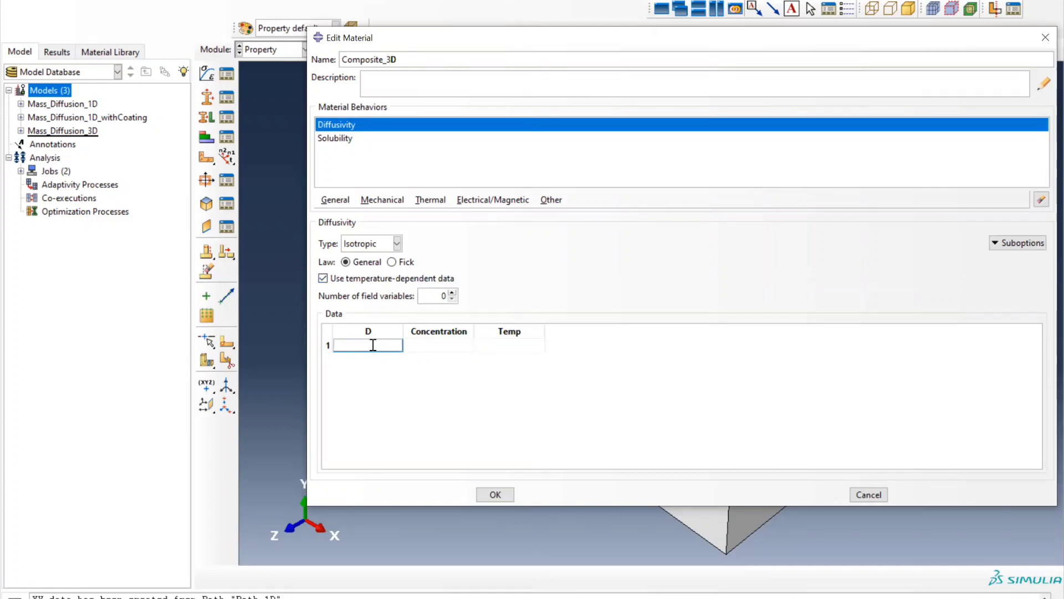
pyautogui.click(397, 244)
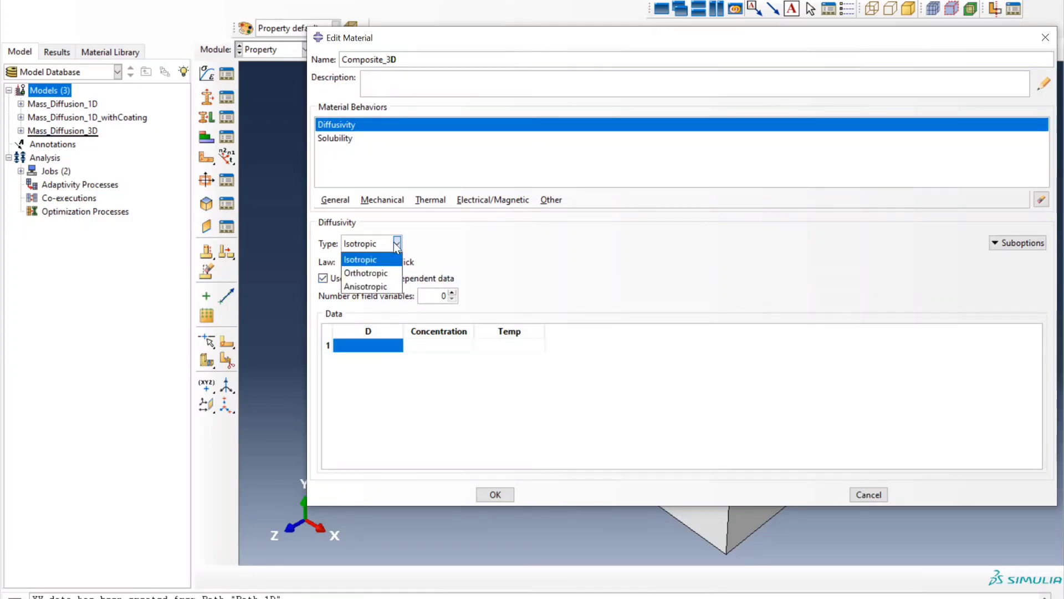
pyautogui.click(367, 274)
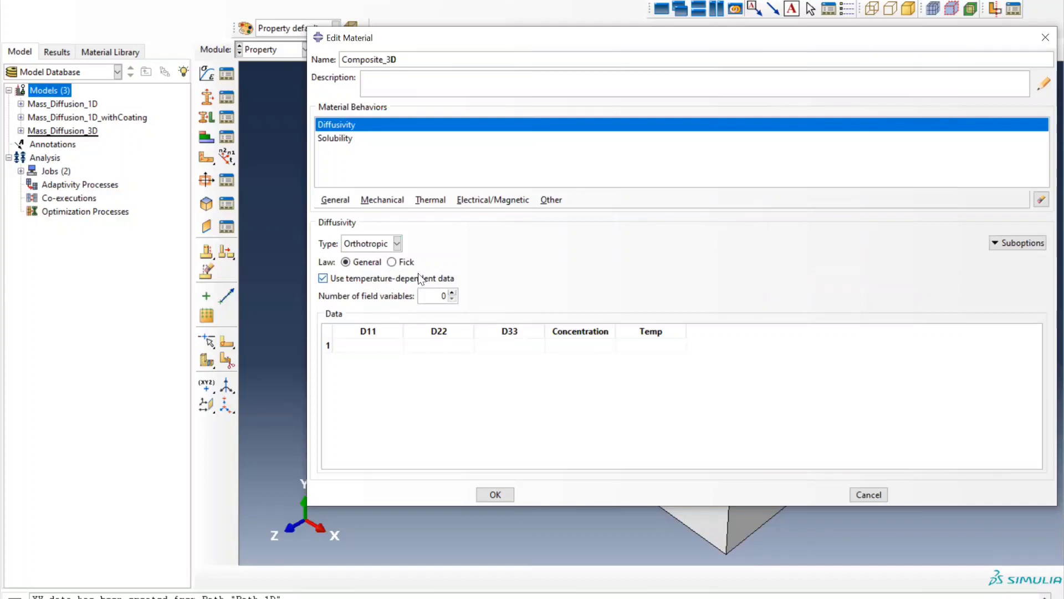
# Open the first D11 cell of the orthotropic diffusivity table for data entry
pyautogui.click(374, 344)
pyautogui.rightClick(375, 345)
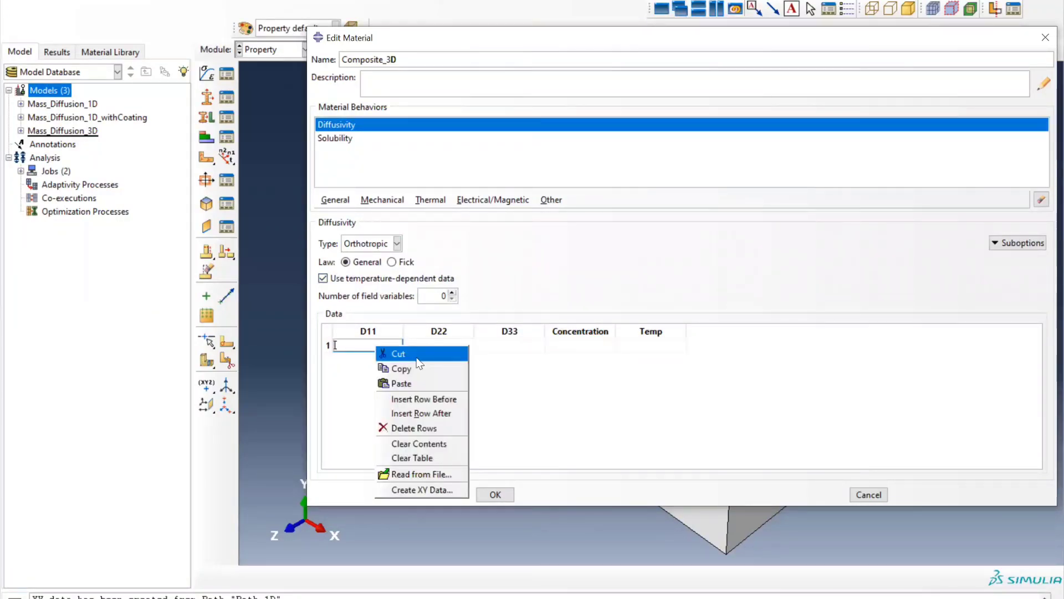
pyautogui.click(361, 345)
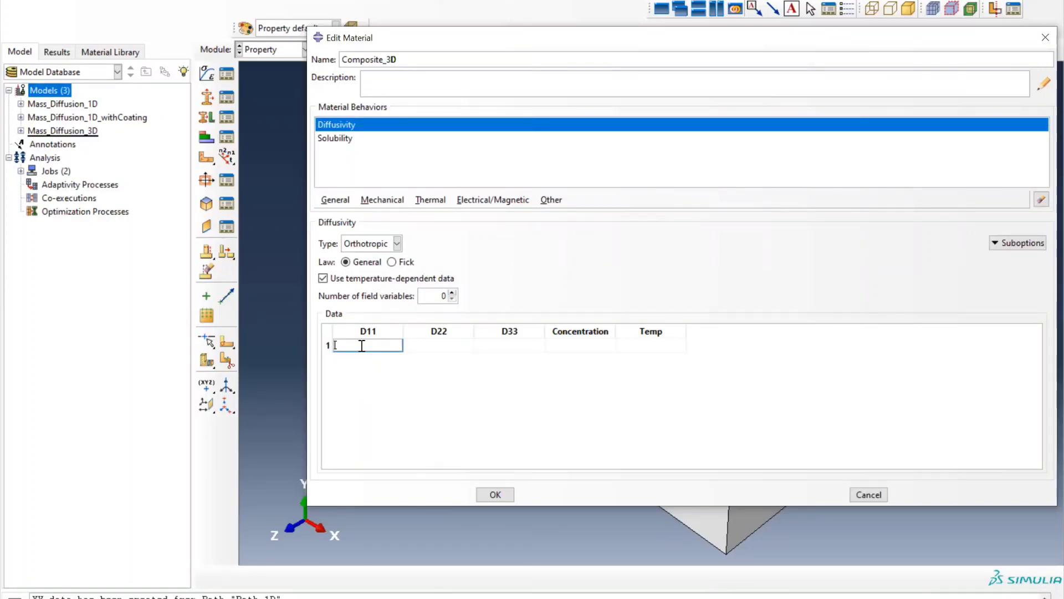
# Enter the first orthotropic diffusivity row for Composite_3D: D11 7.e-5, D22 7.43e-5, D33 5.34e-5, concentration 0, temperature 80
pyautogui.write('7.')
pyautogui.write('e-5')
pyautogui.press('Tab')
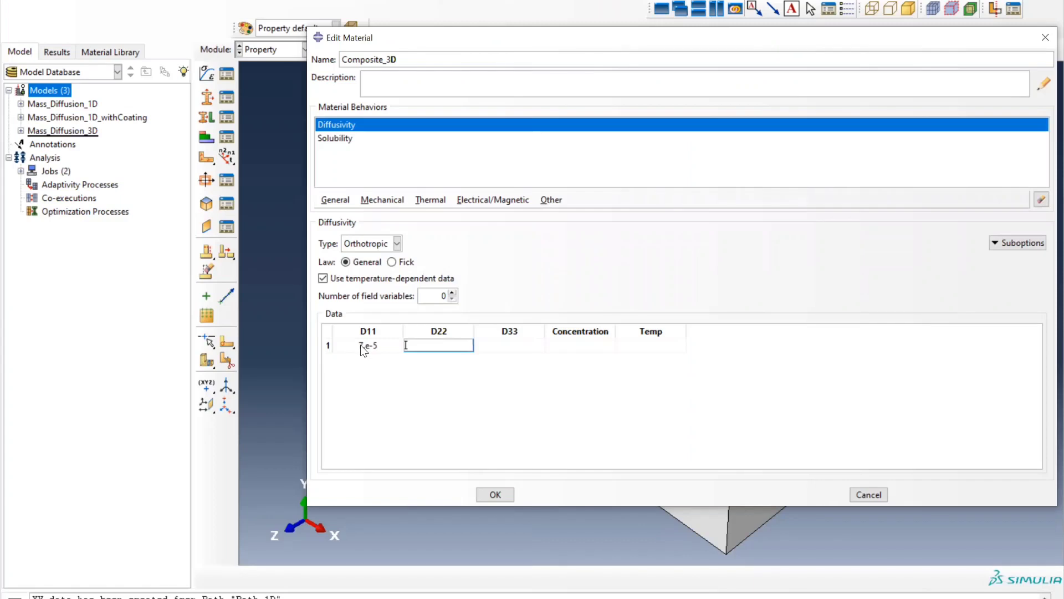
pyautogui.write('7.43e-5')
pyautogui.press('Tab')
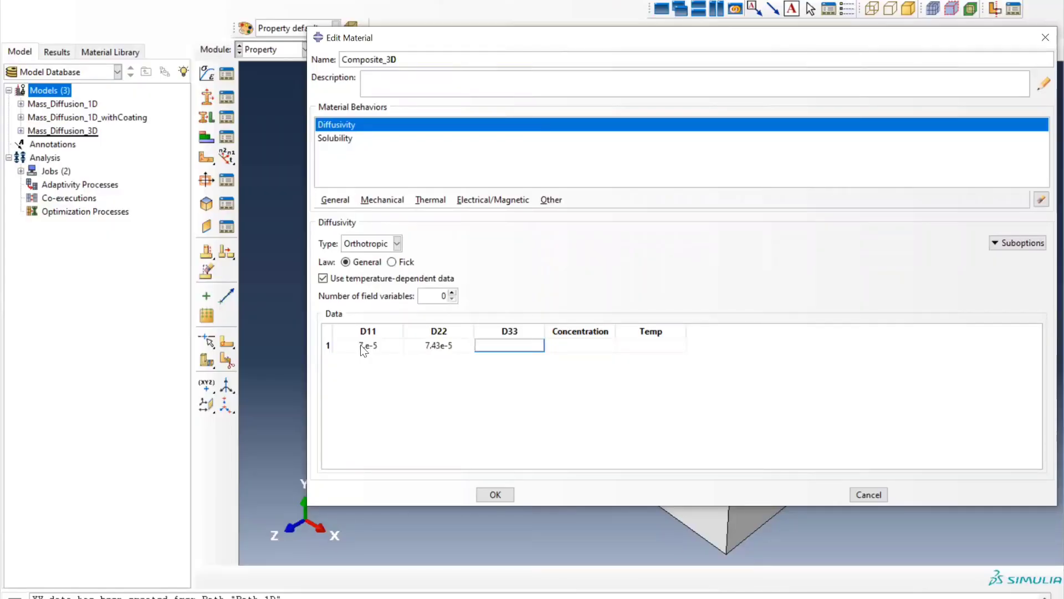
pyautogui.write('5.34e-5')
pyautogui.press('Tab')
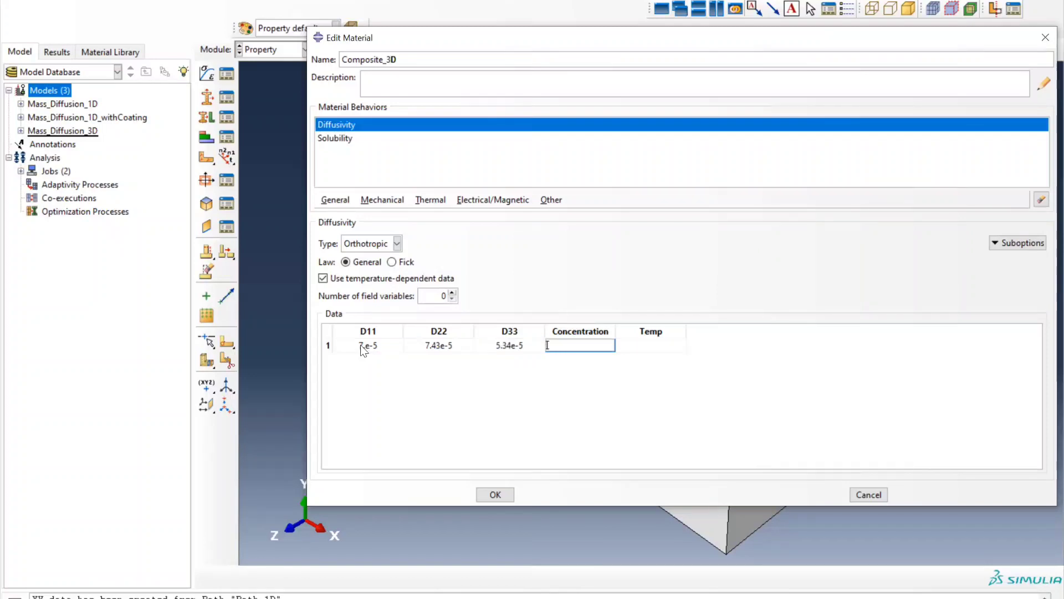
pyautogui.write('0')
pyautogui.press('Tab')
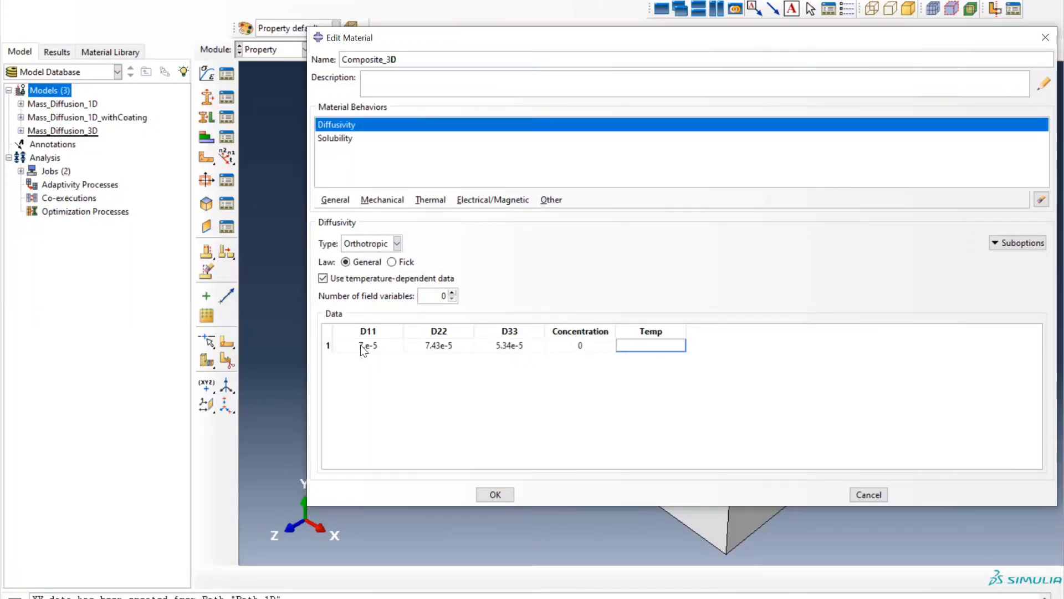
pyautogui.write('80')
pyautogui.press('Tab')
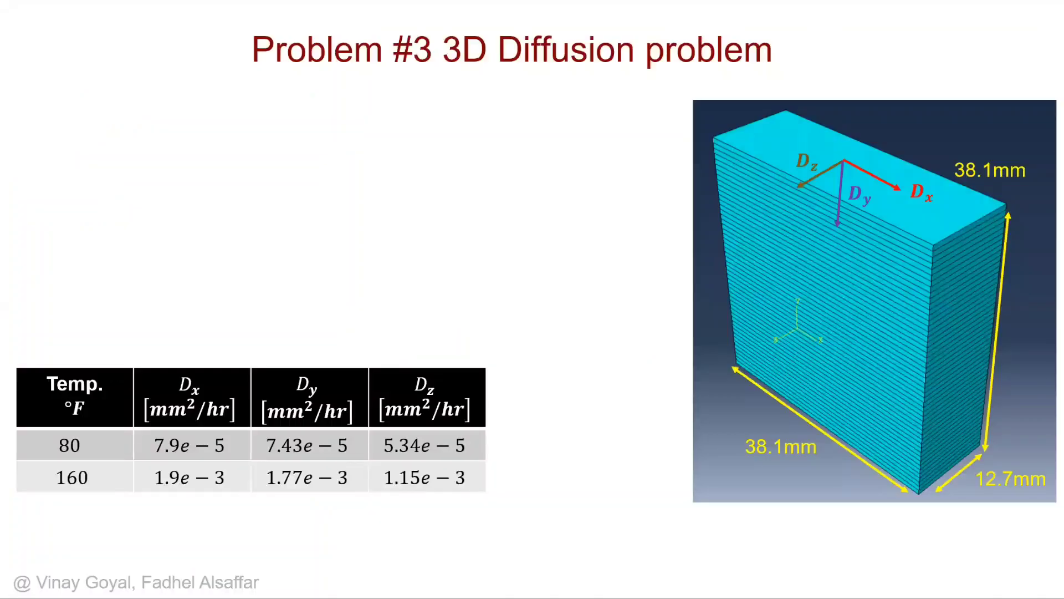
# Add a second diffusivity row with D11 1.9e-3, D22 1.77e-3, D33 1.15e-3, concentration 0, temperature 160, and save the material
pyautogui.write('1.9e-3')
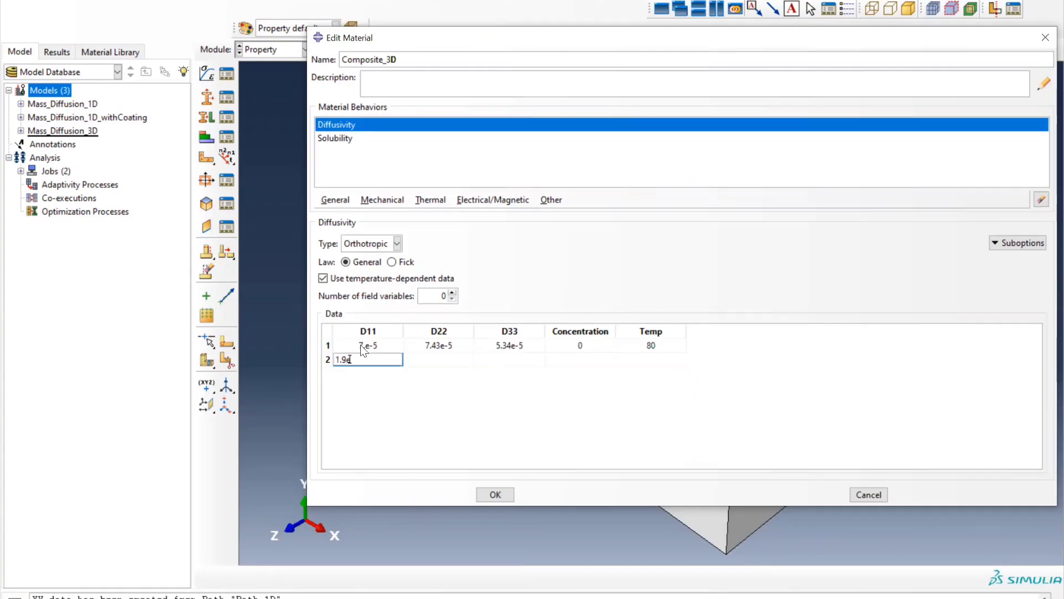
pyautogui.press('Tab')
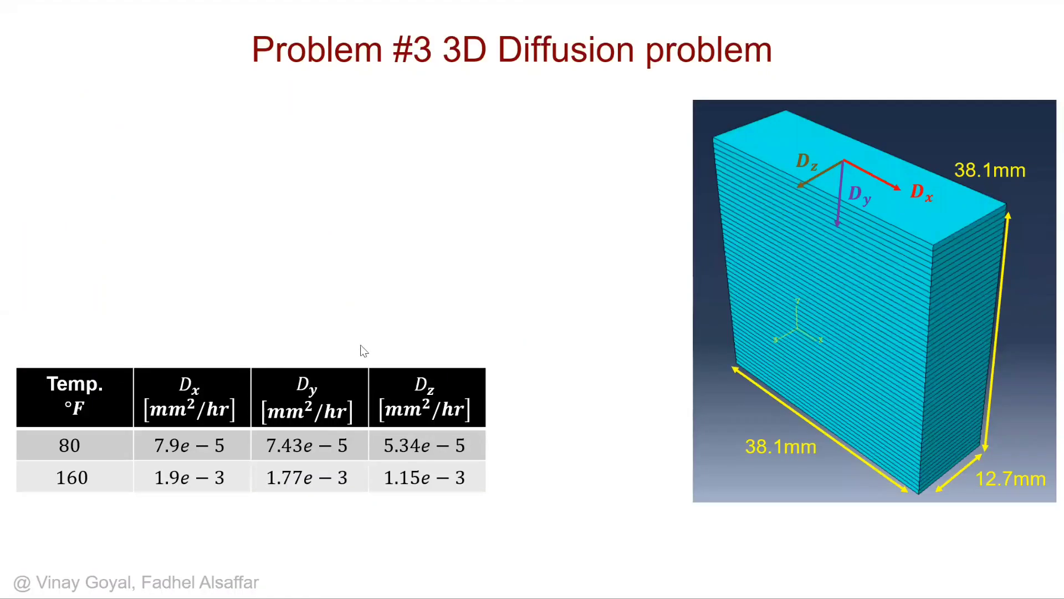
pyautogui.write('1.77')
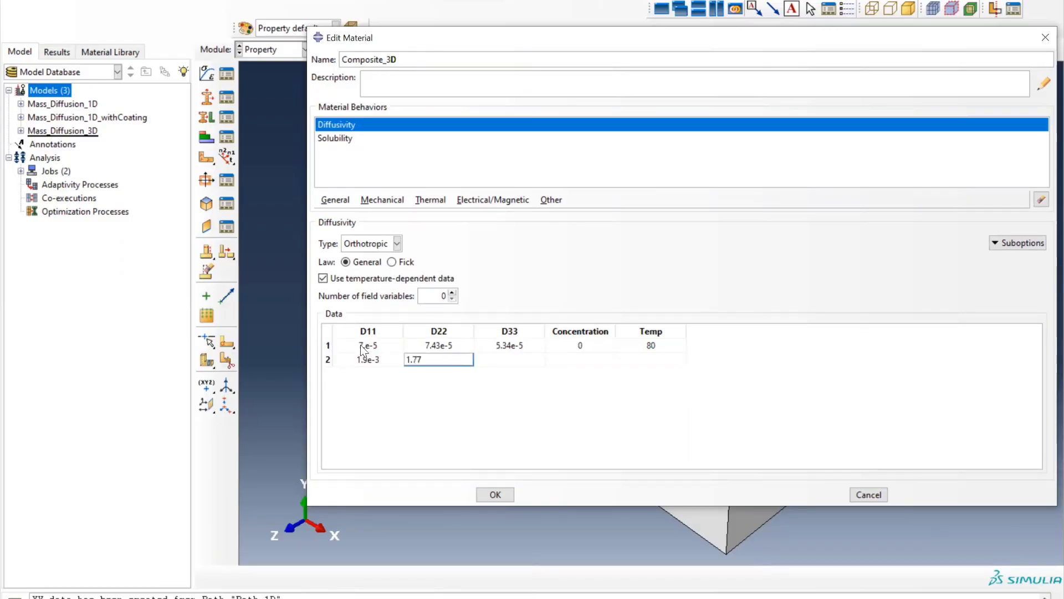
pyautogui.write('e-3')
pyautogui.press('Tab')
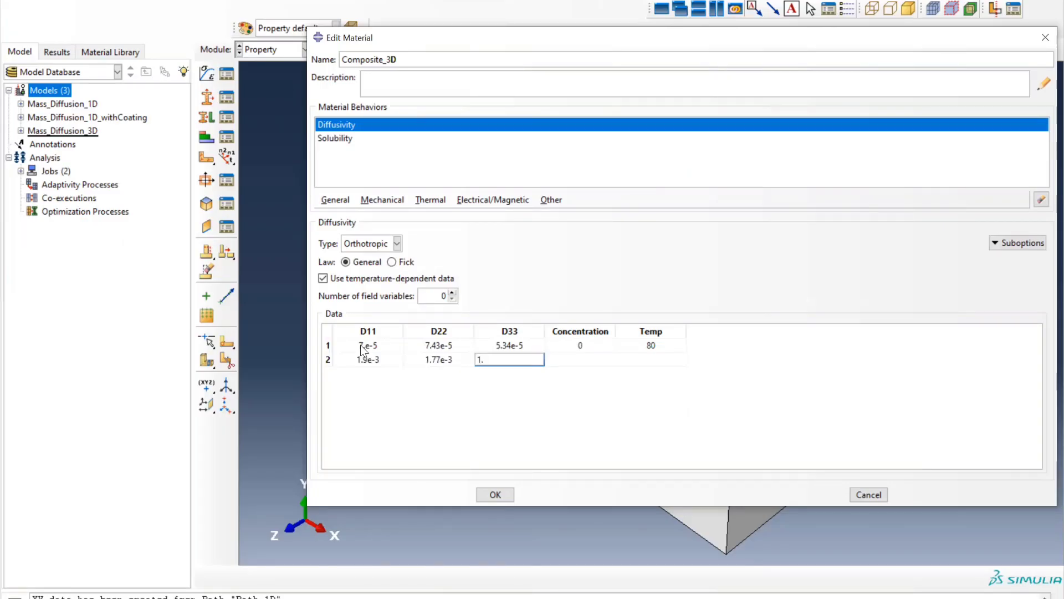
pyautogui.write('1.15e-3')
pyautogui.press('Tab')
pyautogui.write('0')
pyautogui.press('Tab')
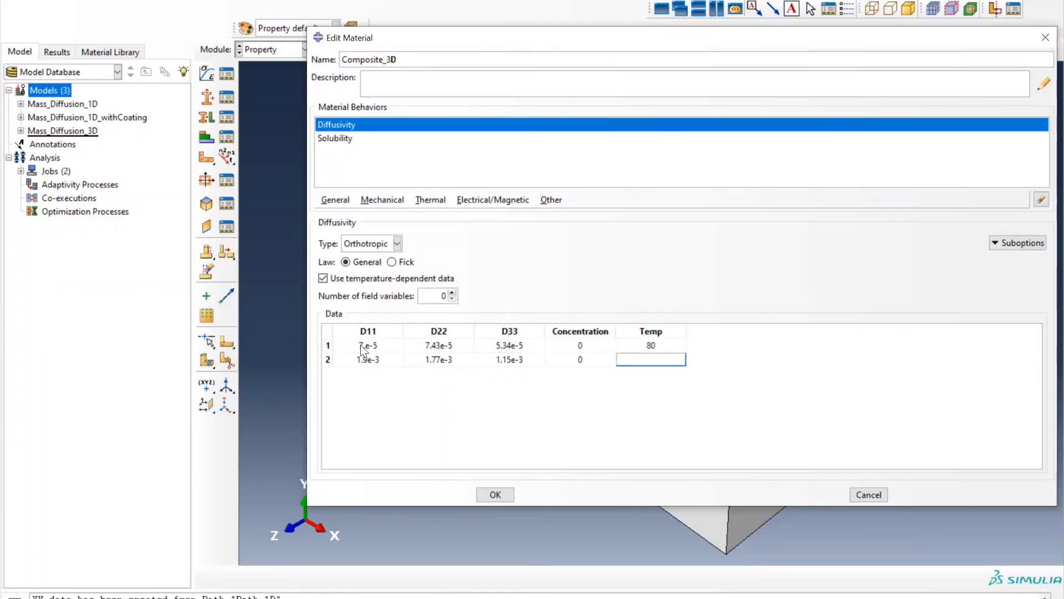
pyautogui.write('10')
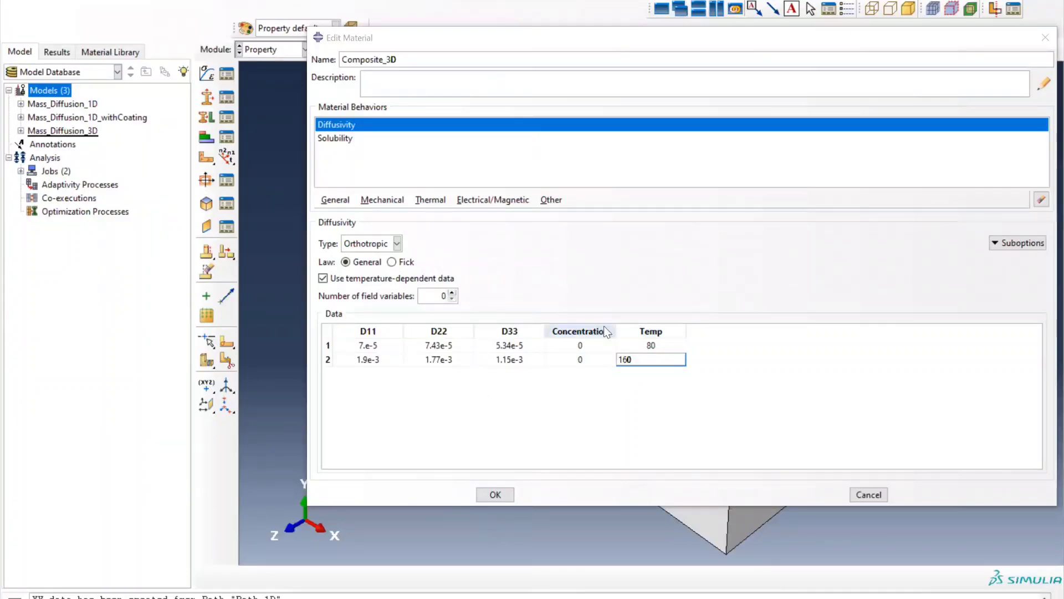
pyautogui.click(487, 493)
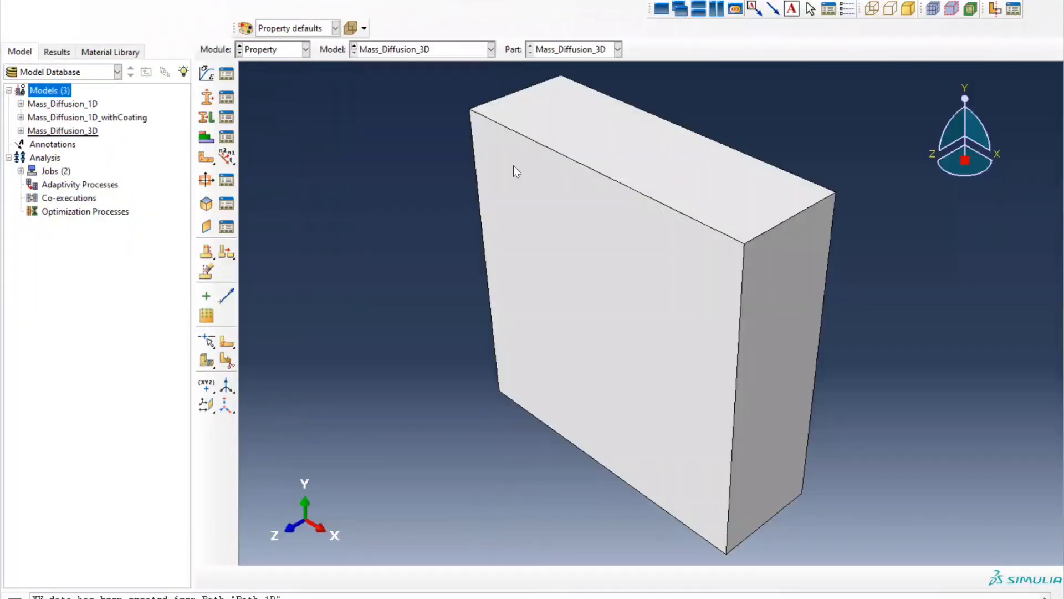
# Create a solid homogeneous section named Composite_Section using the Composite_3D material
pyautogui.click(227, 98)
pyautogui.click(39, 364)
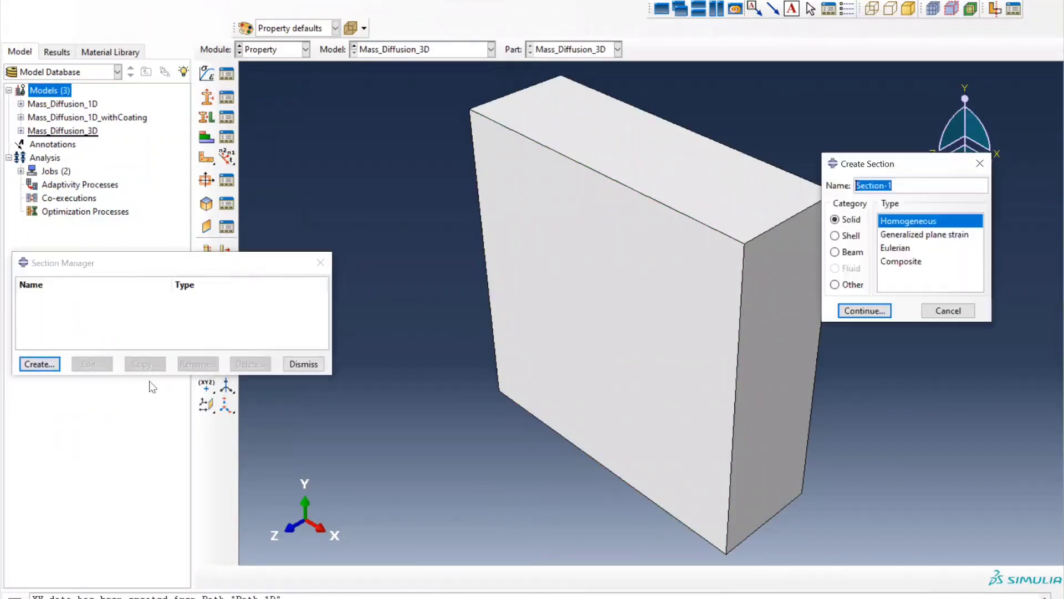
pyautogui.write('Solid')
pyautogui.press('BackSpace')
pyautogui.press('BackSpace')
pyautogui.press('BackSpace')
pyautogui.press('BackSpace')
pyautogui.press('BackSpace')
pyautogui.write('Composite')
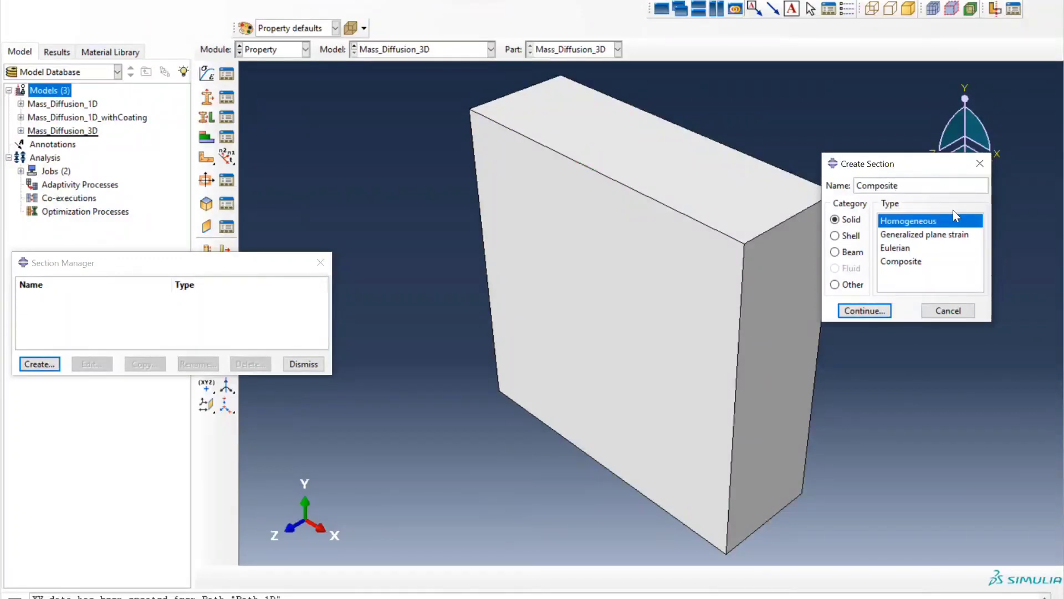
pyautogui.write('_Section')
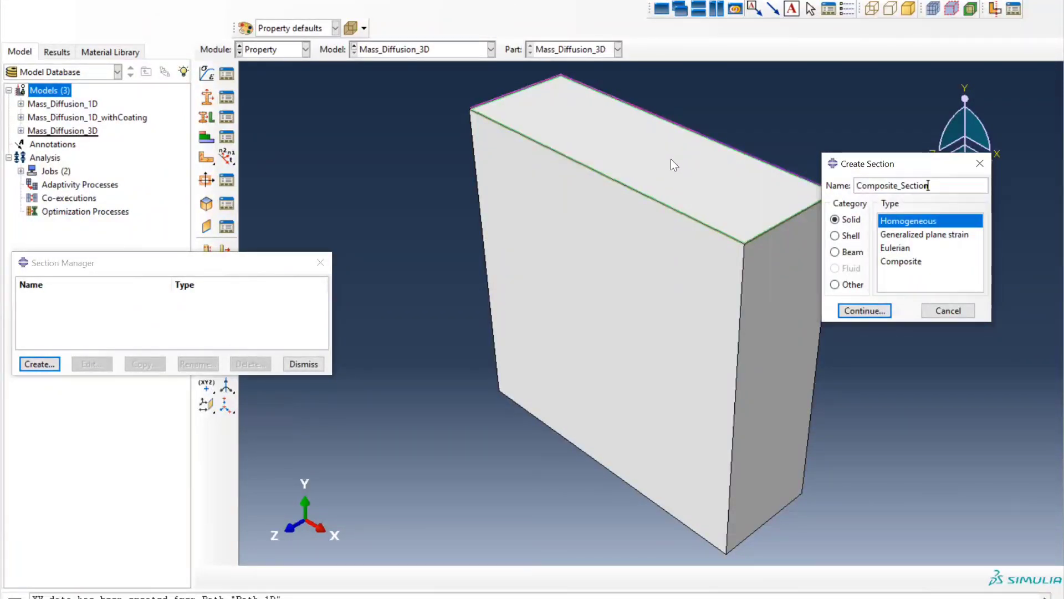
pyautogui.click(862, 310)
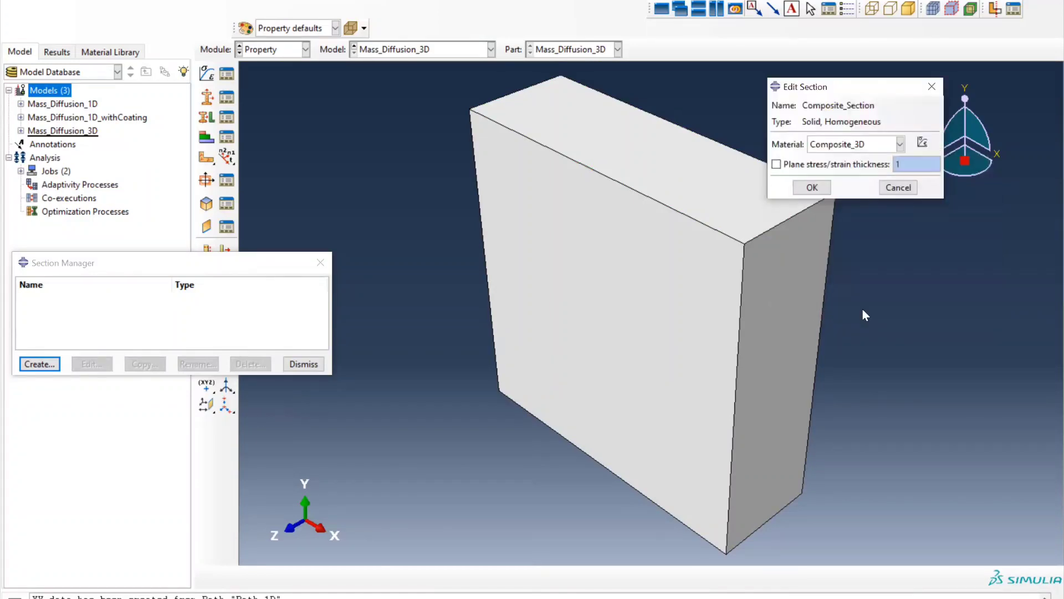
pyautogui.click(813, 188)
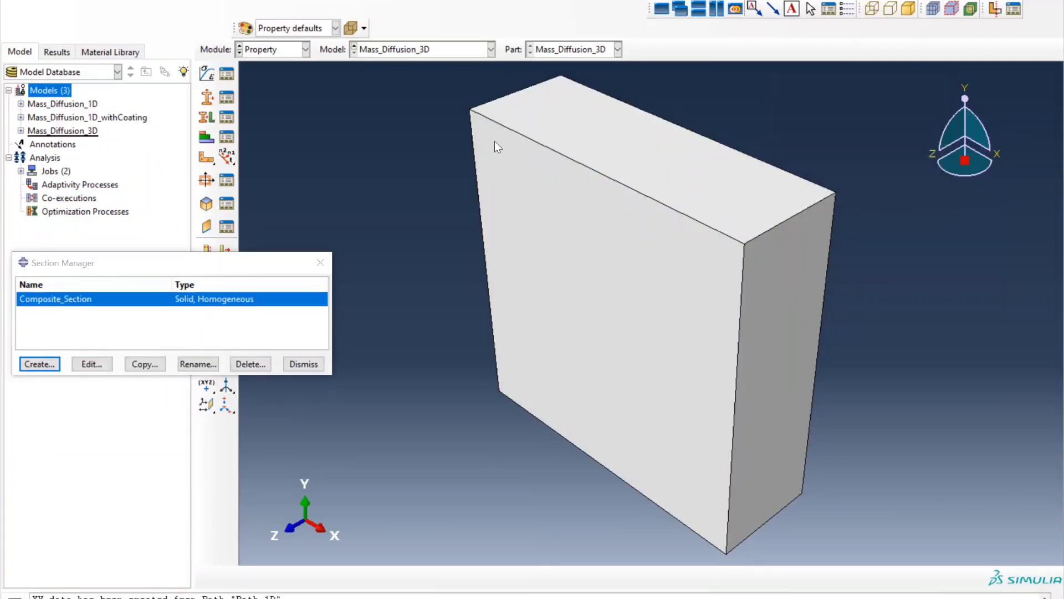
# Assign Composite_Section to the whole block and close the section and section assignment managers
pyautogui.click(227, 117)
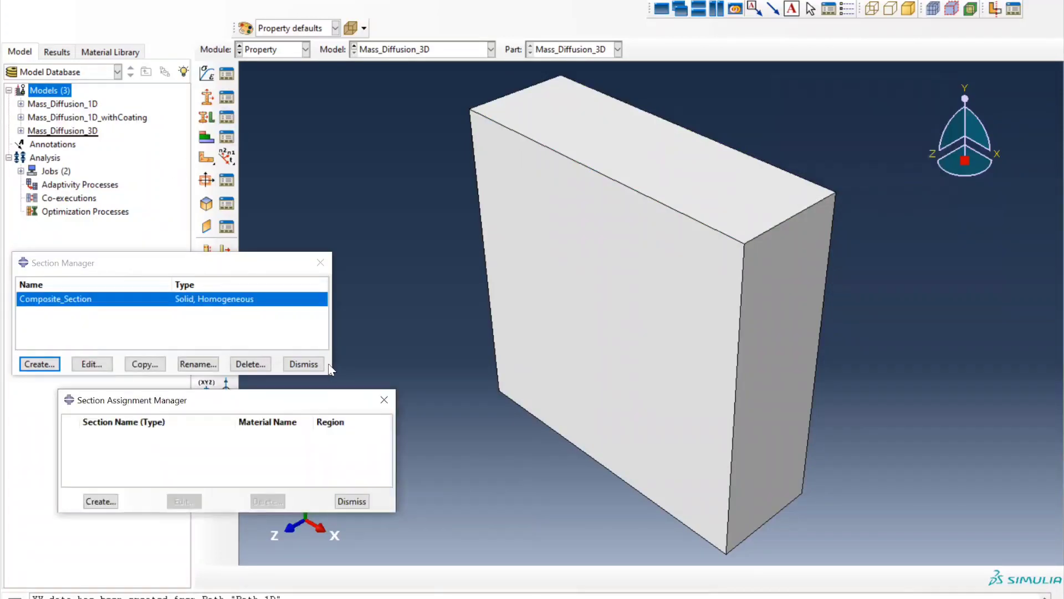
pyautogui.click(101, 501)
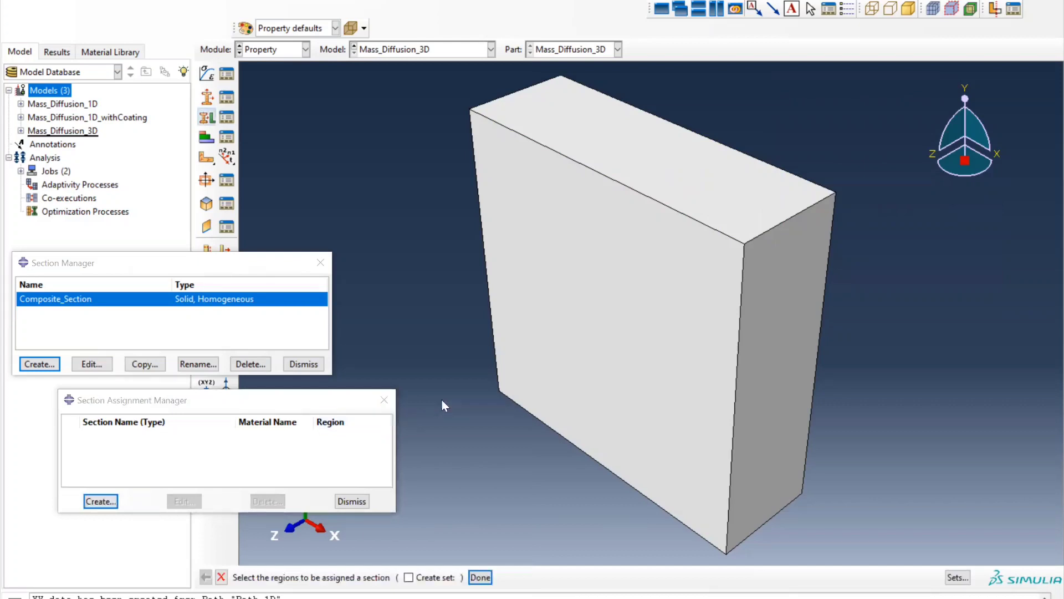
pyautogui.click(591, 384)
pyautogui.middleClick(590, 384)
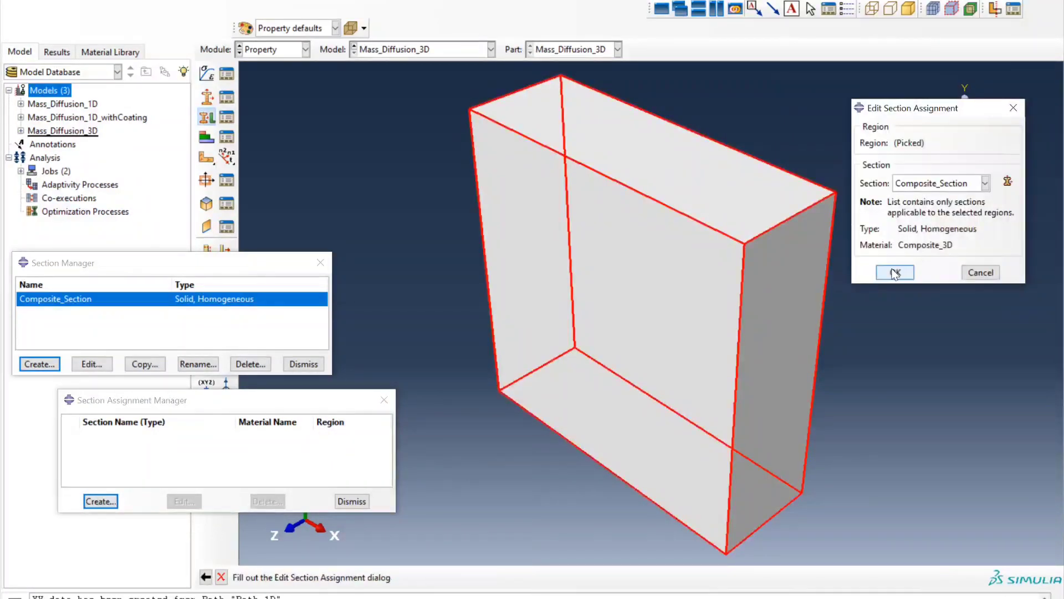
pyautogui.click(895, 273)
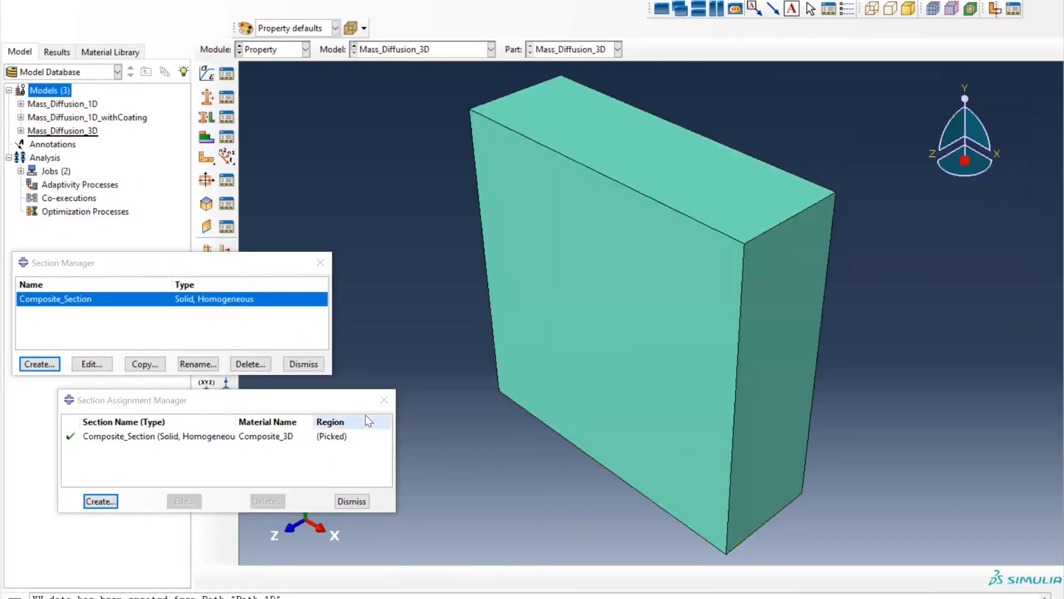
pyautogui.click(384, 400)
pyautogui.click(320, 263)
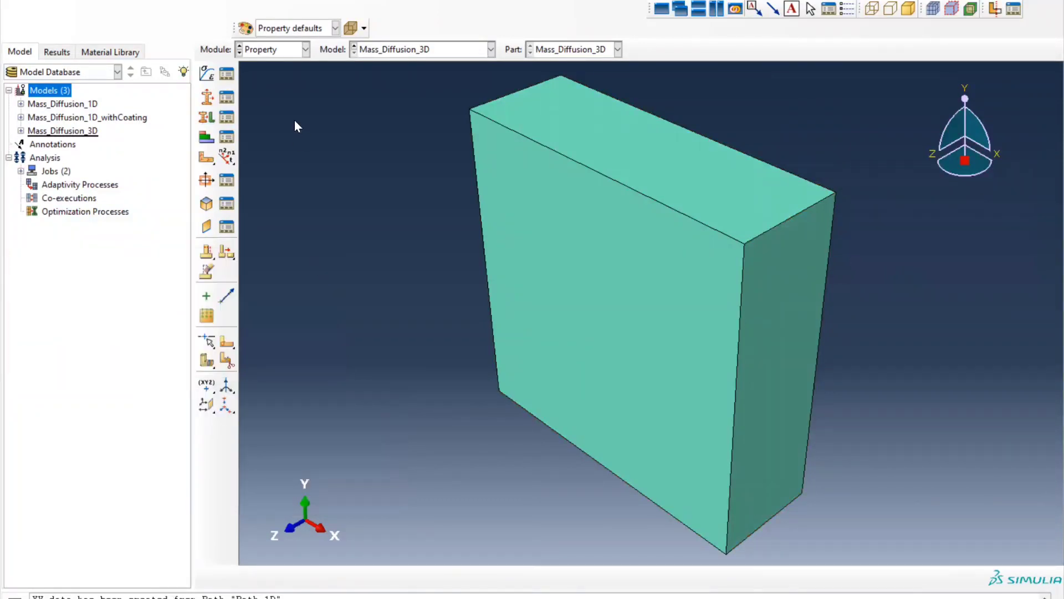
# Assign a material orientation to the whole block using the global coordinate system and the default stacking direction
pyautogui.click(205, 159)
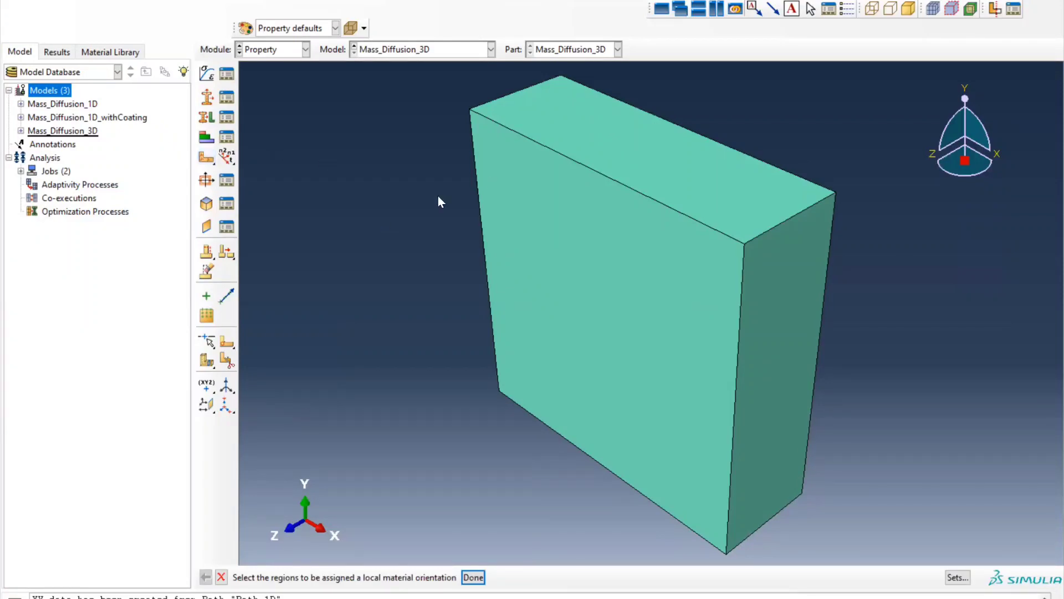
pyautogui.click(567, 164)
pyautogui.middleClick(566, 164)
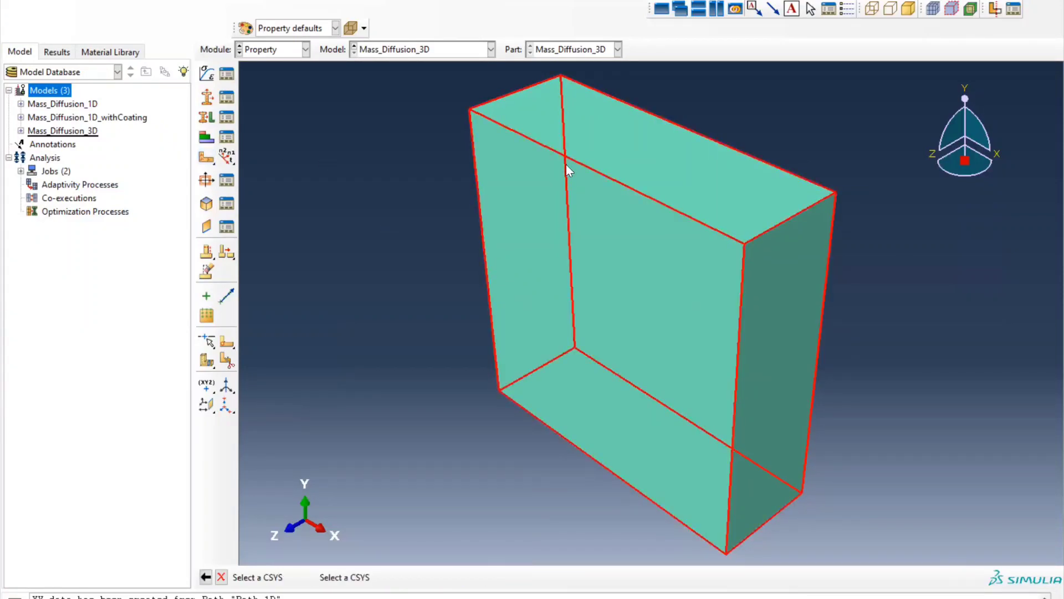
pyautogui.click(341, 578)
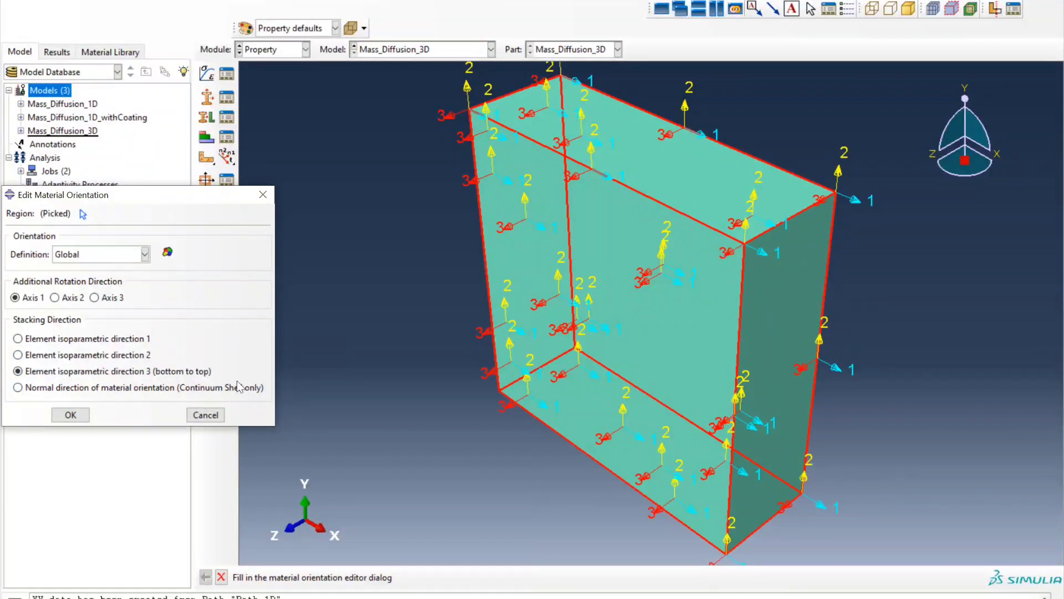
pyautogui.click(70, 416)
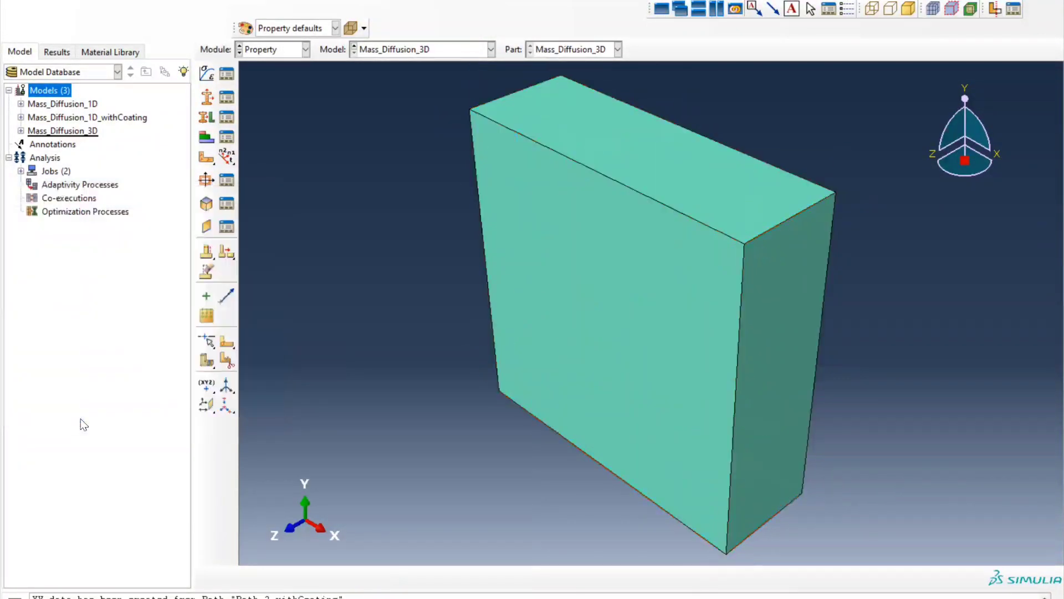
# Create an independent instance of the Mass_Diffusion_3D part in the assembly
pyautogui.click(268, 50)
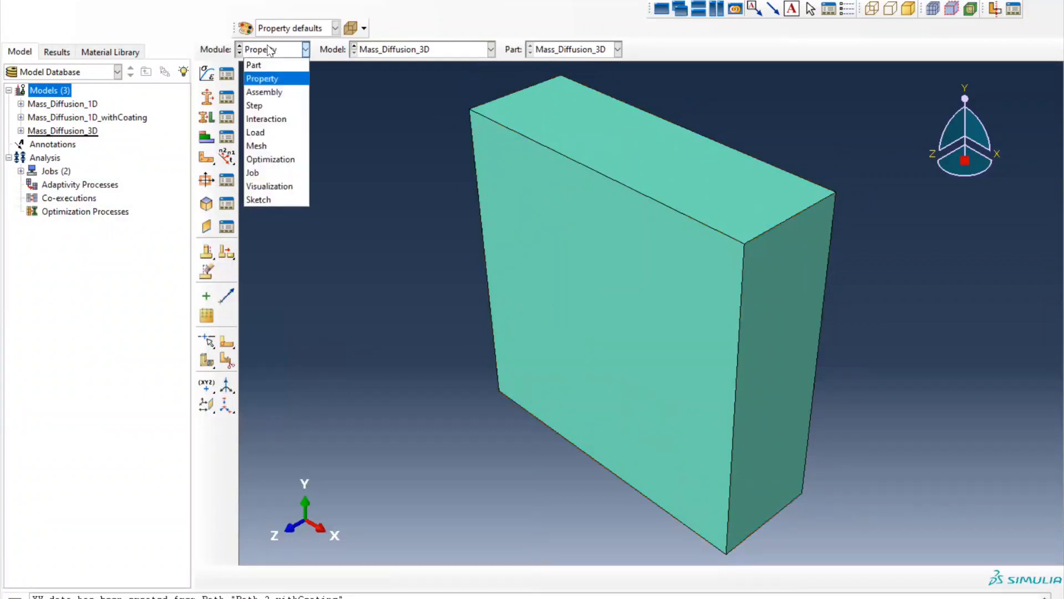
pyautogui.click(265, 92)
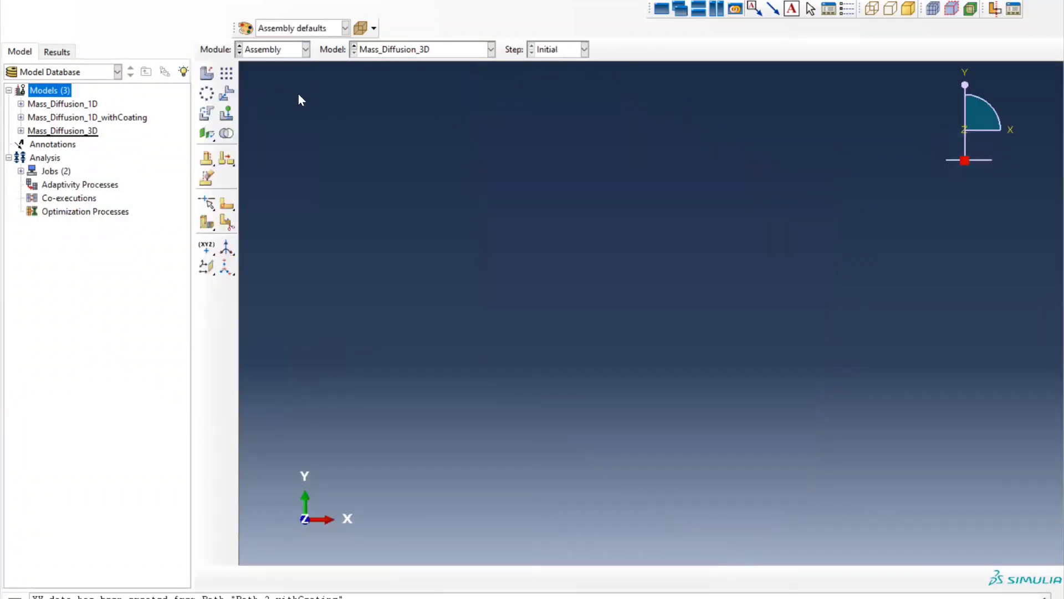
pyautogui.click(207, 73)
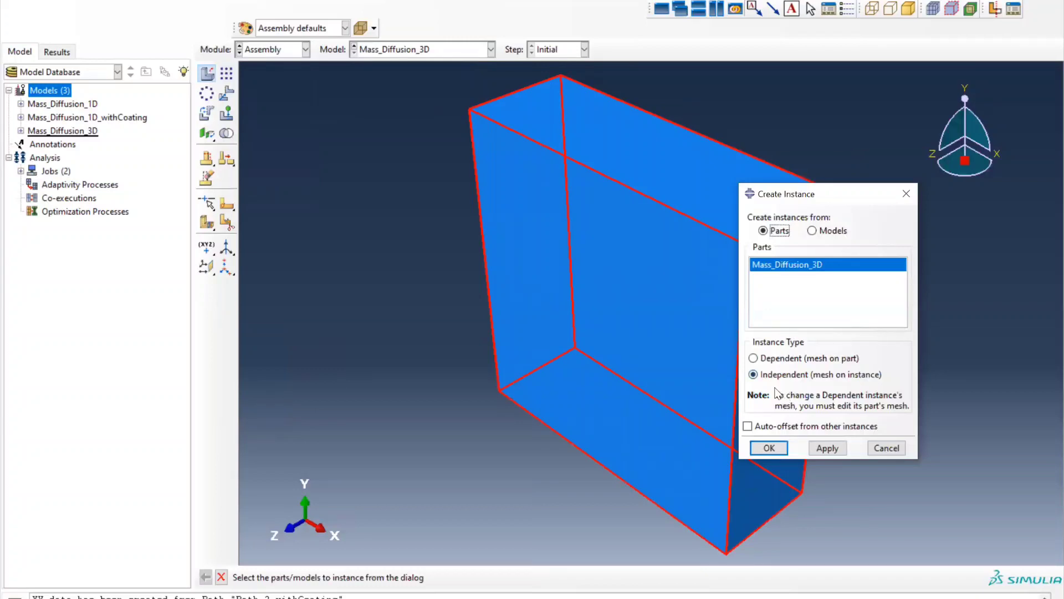
pyautogui.click(771, 444)
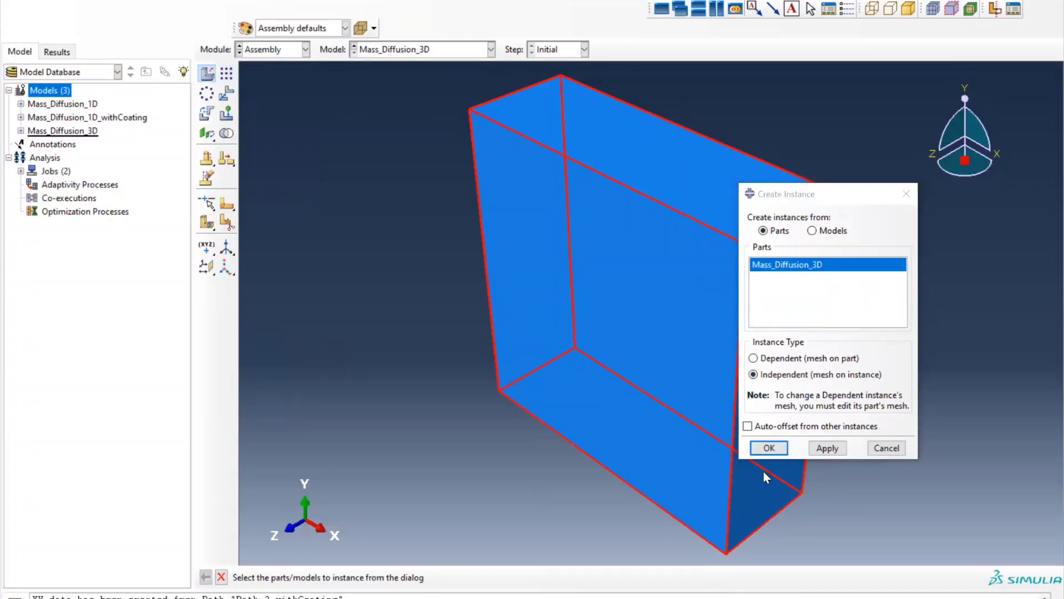
pyautogui.click(769, 448)
# Create a mass diffusion analysis step named Mass_Diffusion_Step after the Initial step
pyautogui.click(269, 50)
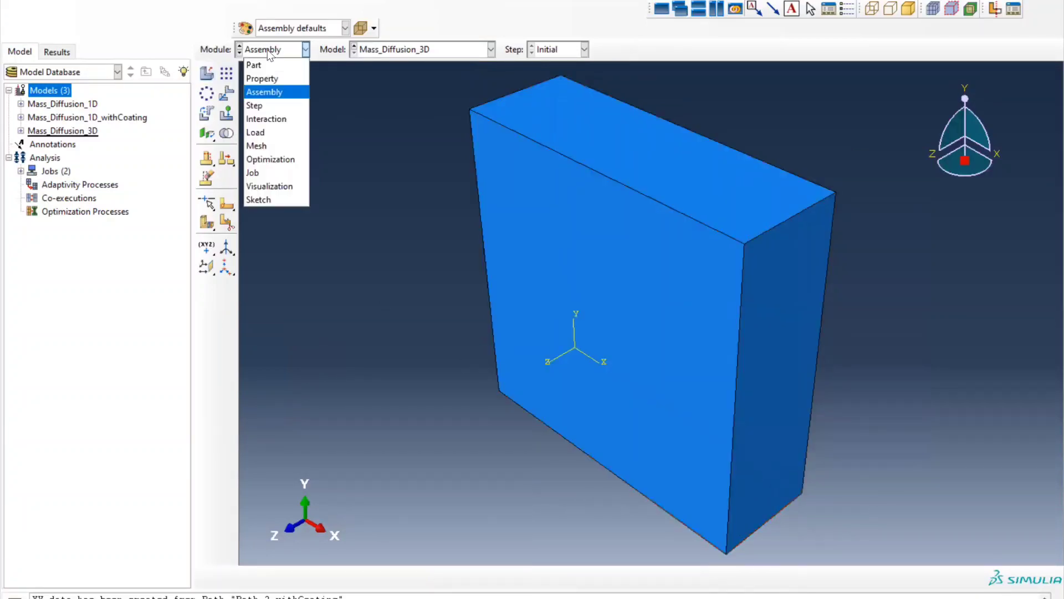
pyautogui.click(273, 103)
pyautogui.click(207, 74)
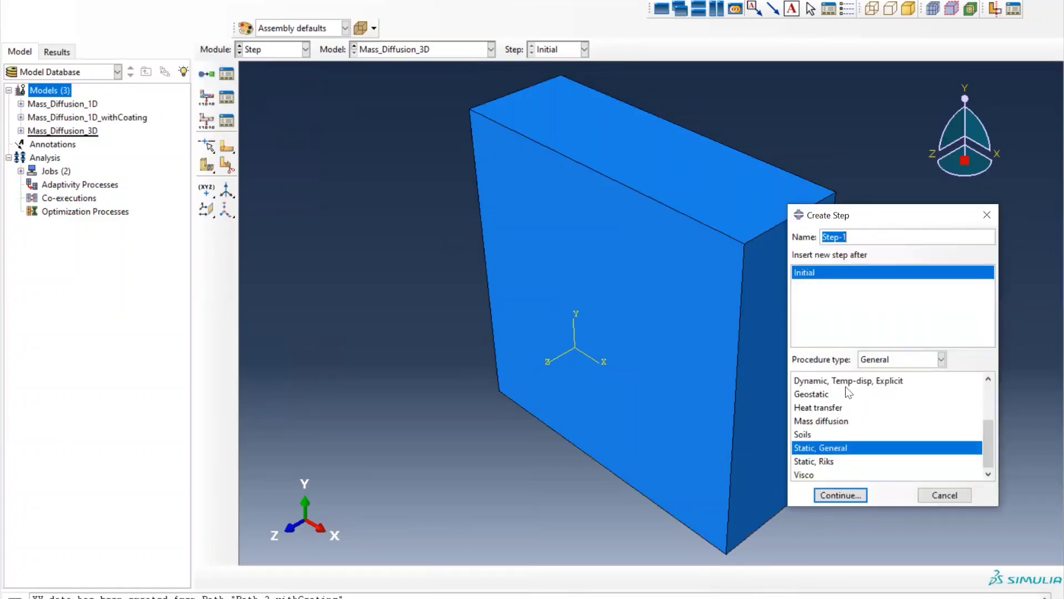
pyautogui.write('Mass_Diffusion_Step')
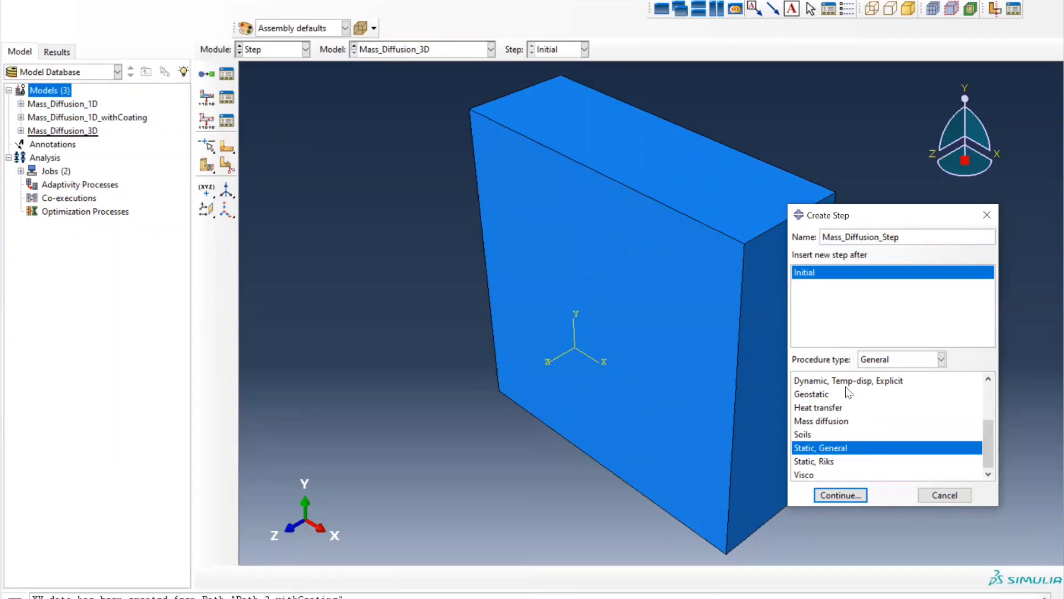
pyautogui.click(816, 423)
pyautogui.click(839, 493)
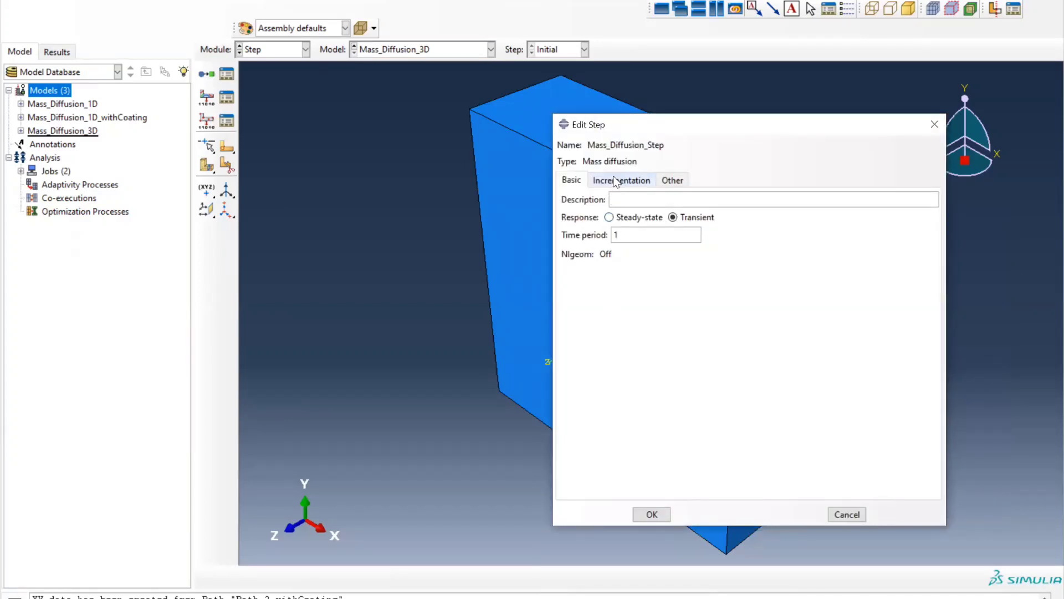
# Set the time period of the transient mass diffusion step to 1500
pyautogui.click(626, 180)
pyautogui.click(573, 180)
pyautogui.doubleClick(628, 235)
pyautogui.write('288')
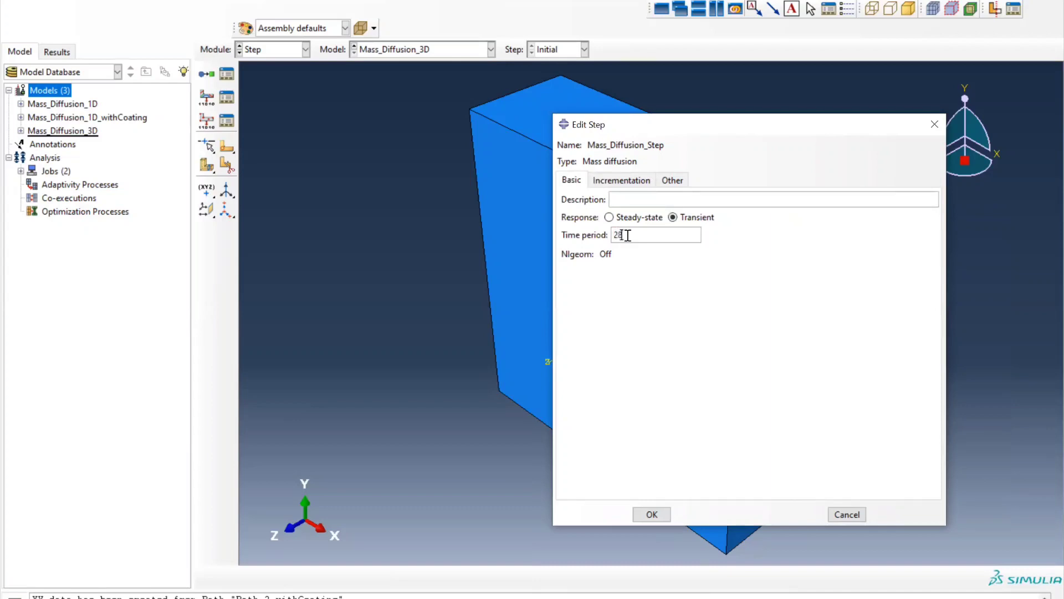
pyautogui.write('0')
pyautogui.doubleClick(633, 236)
pyautogui.write('1500')
pyautogui.moveTo(635, 236); pyautogui.dragTo(619, 236)
# Allow up to 3000 automatic increments, with an initial increment size of 0.1 and a maximum increment size of 20
pyautogui.click(622, 180)
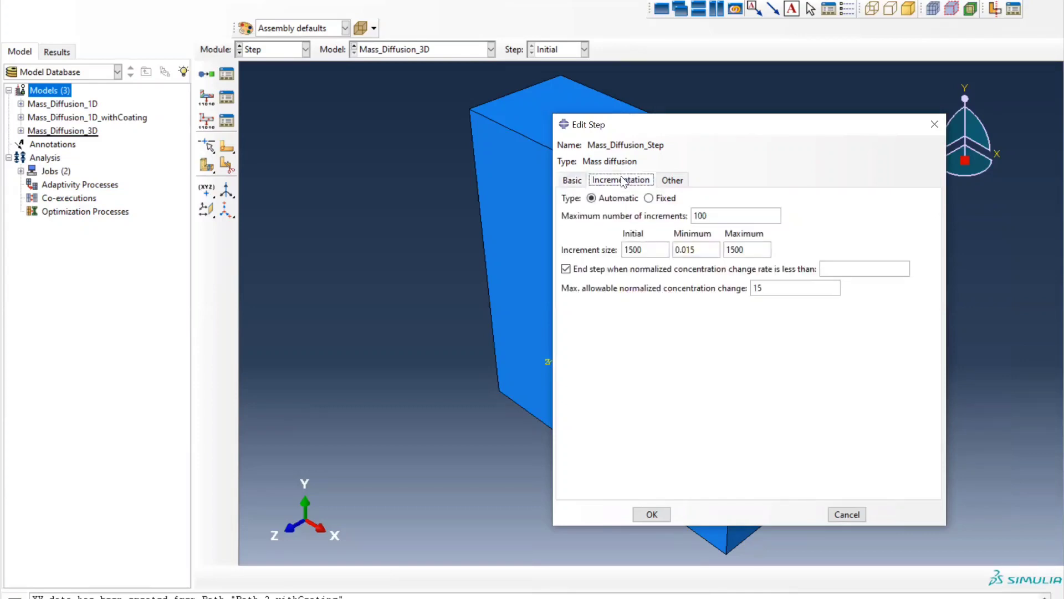
pyautogui.doubleClick(700, 215)
pyautogui.write('3000')
pyautogui.doubleClick(645, 248)
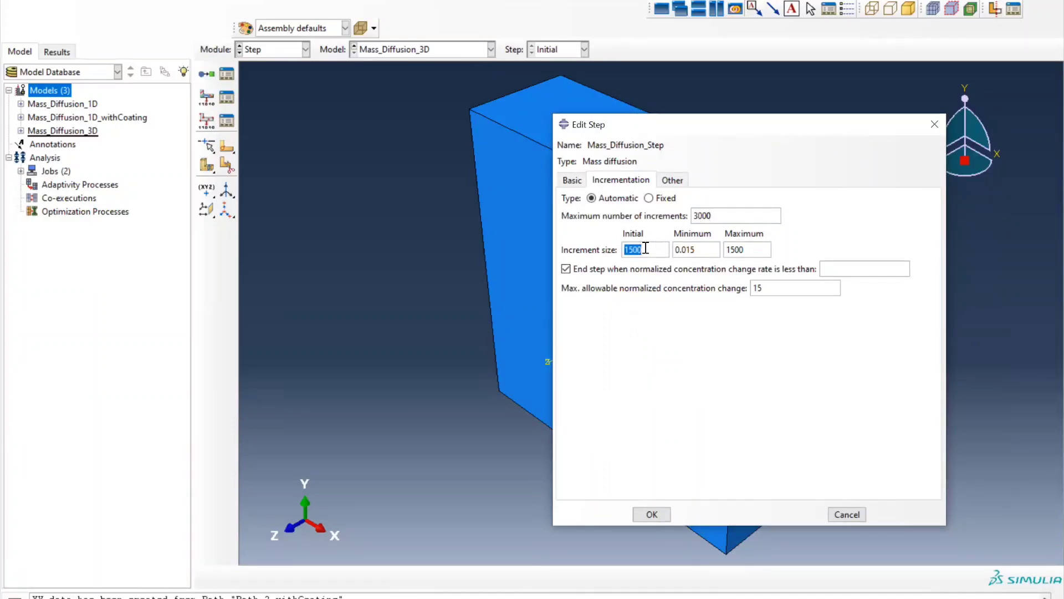
pyautogui.write('0.1')
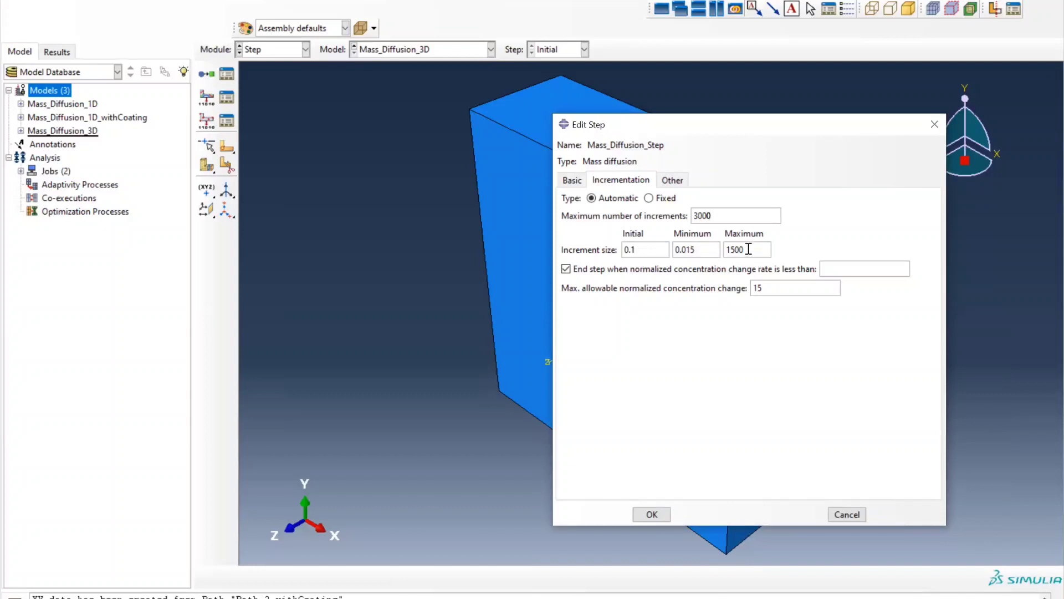
pyautogui.doubleClick(748, 250)
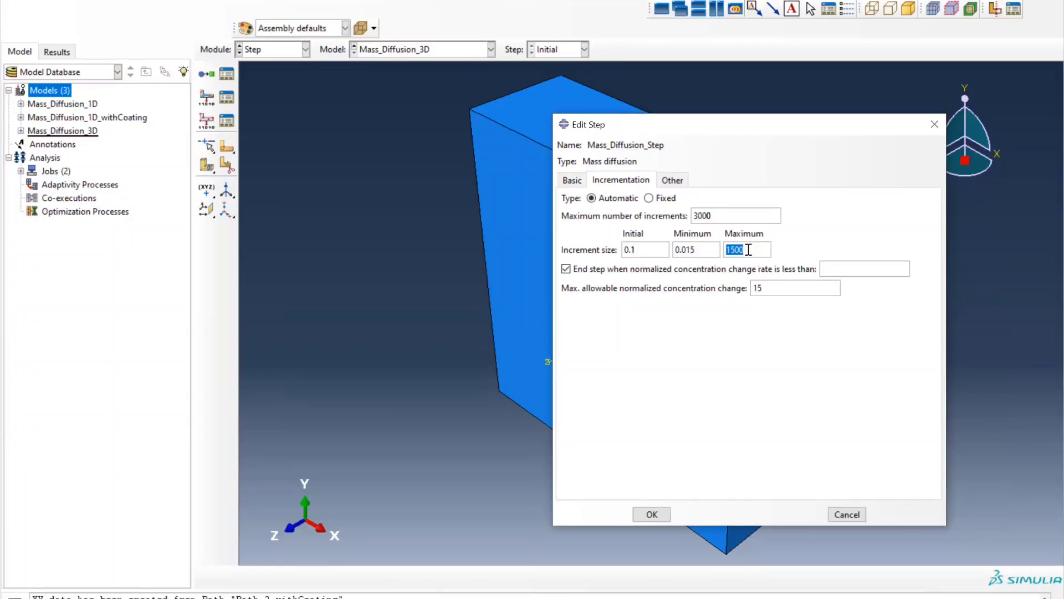
pyautogui.write('20')
# Disable ending the step based on the normalized concentration change rate and finish the step definition
pyautogui.click(592, 269)
pyautogui.doubleClick(774, 288)
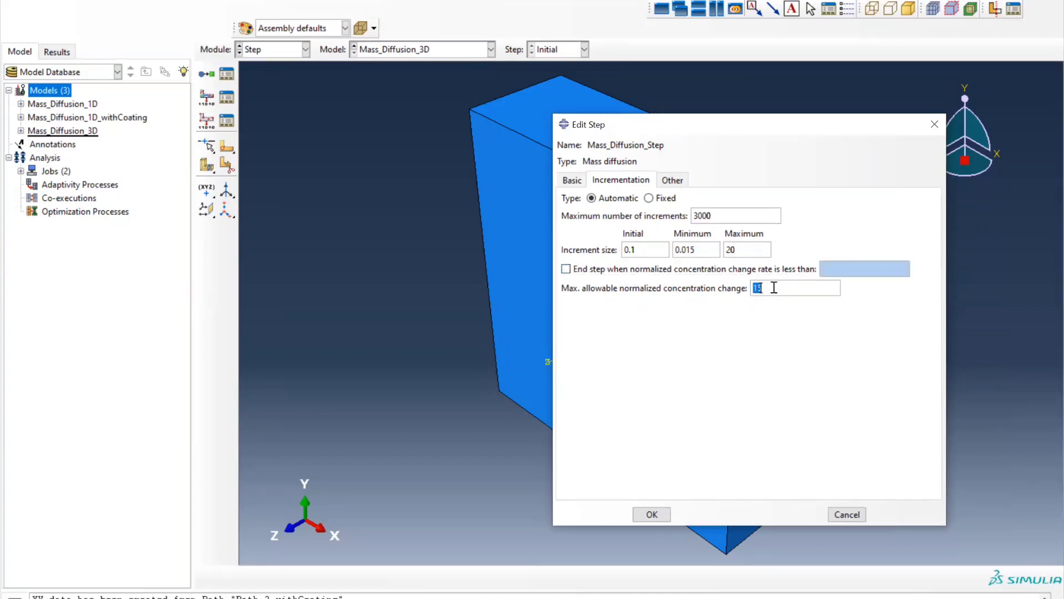
pyautogui.click(775, 287)
pyautogui.click(649, 514)
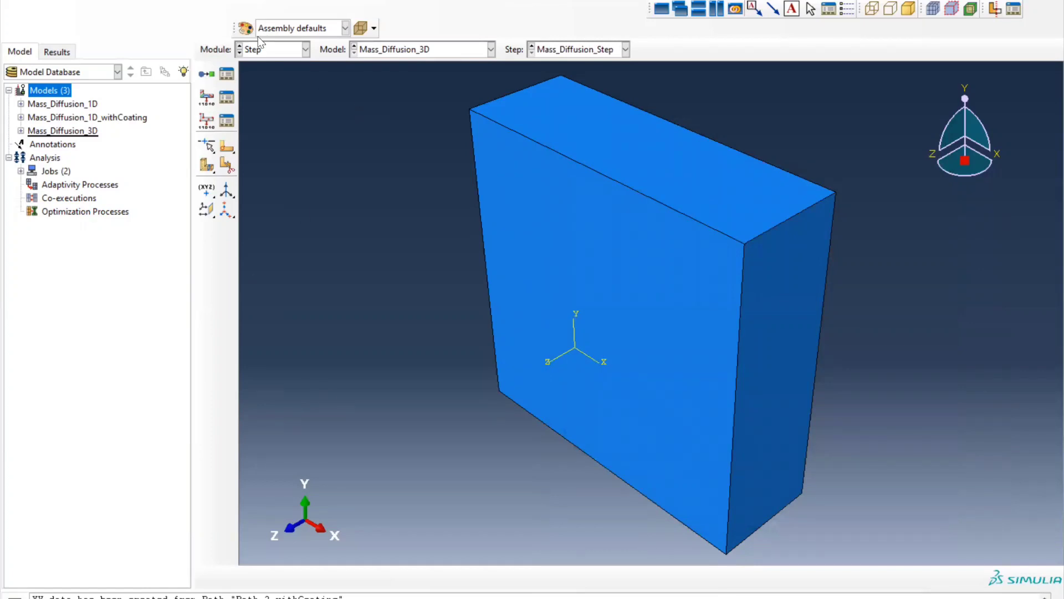
# Switch to the Load module for defining boundary conditions and predefined fields
pyautogui.click(260, 49)
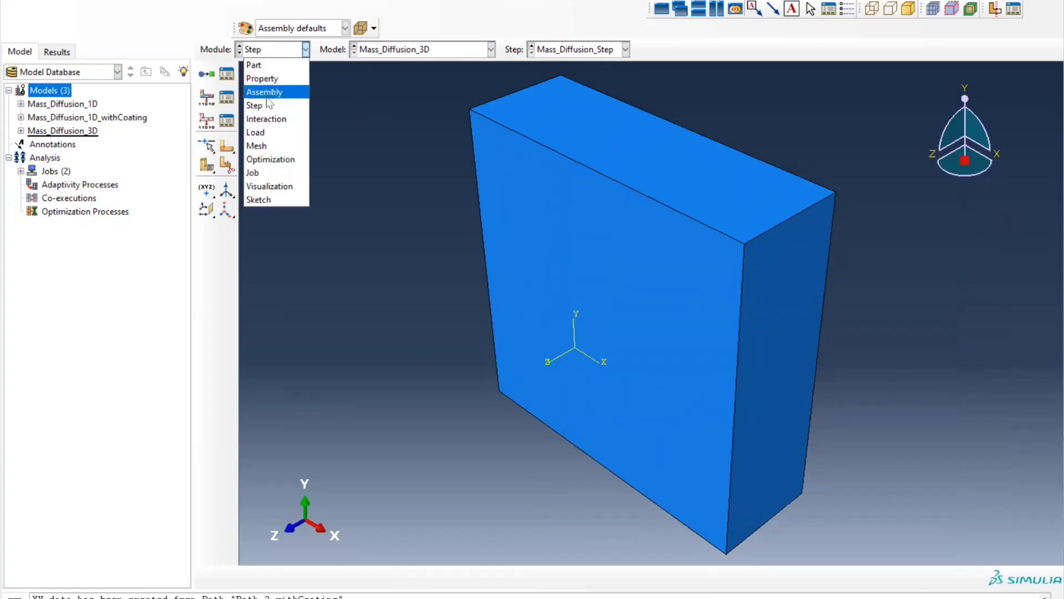
pyautogui.click(263, 133)
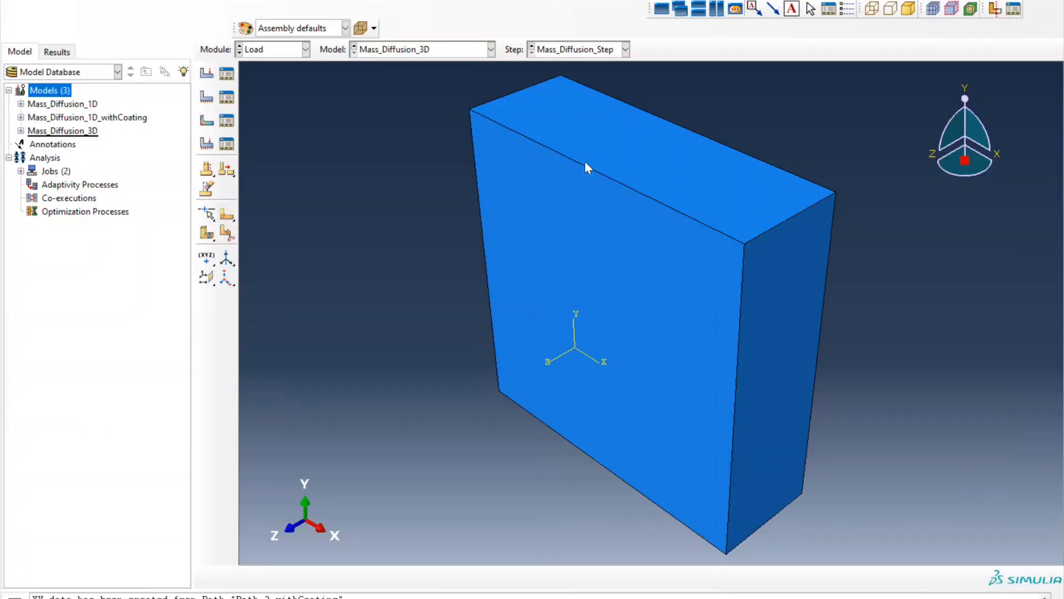
pyautogui.click(486, 139)
pyautogui.click(453, 107)
pyautogui.click(611, 145)
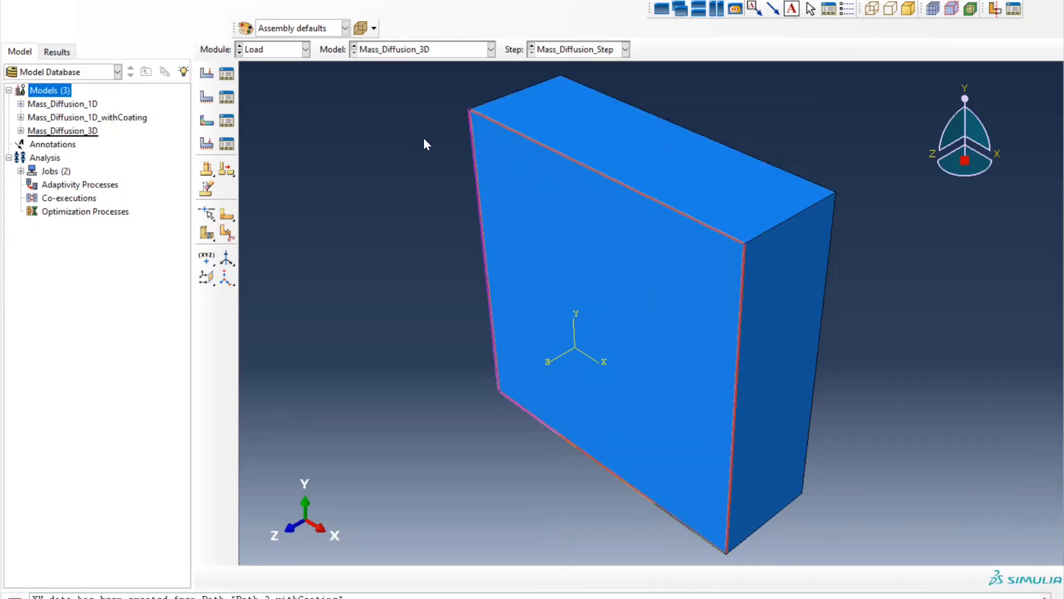
pyautogui.click(384, 152)
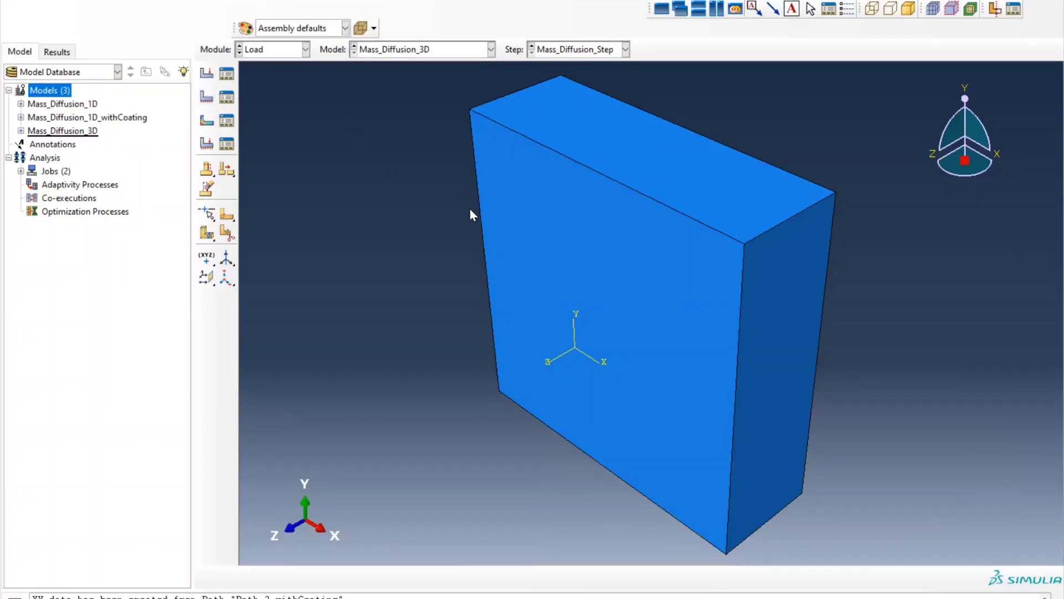
pyautogui.click(516, 259)
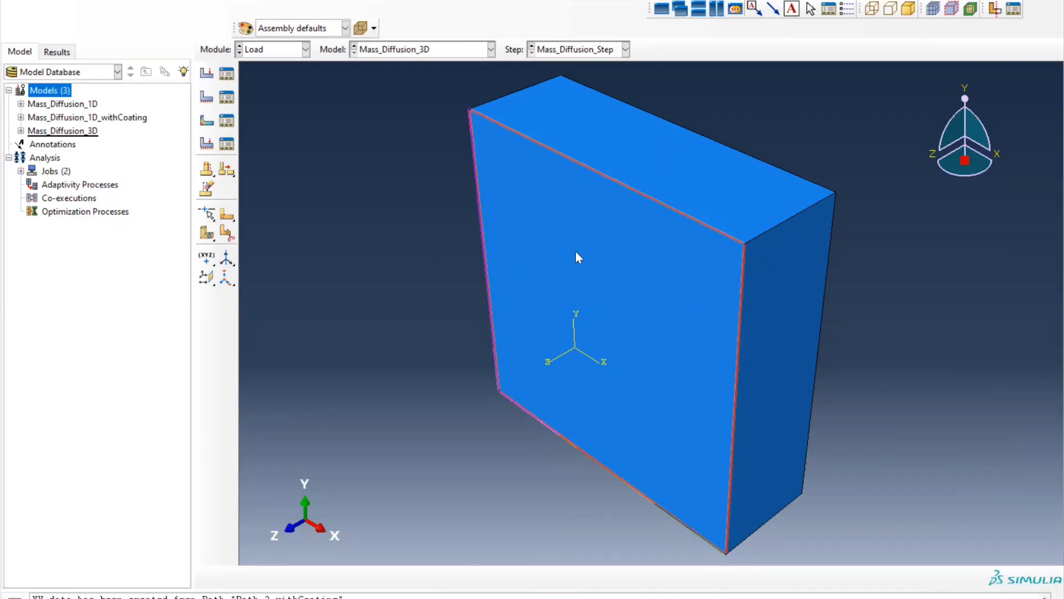
pyautogui.click(320, 124)
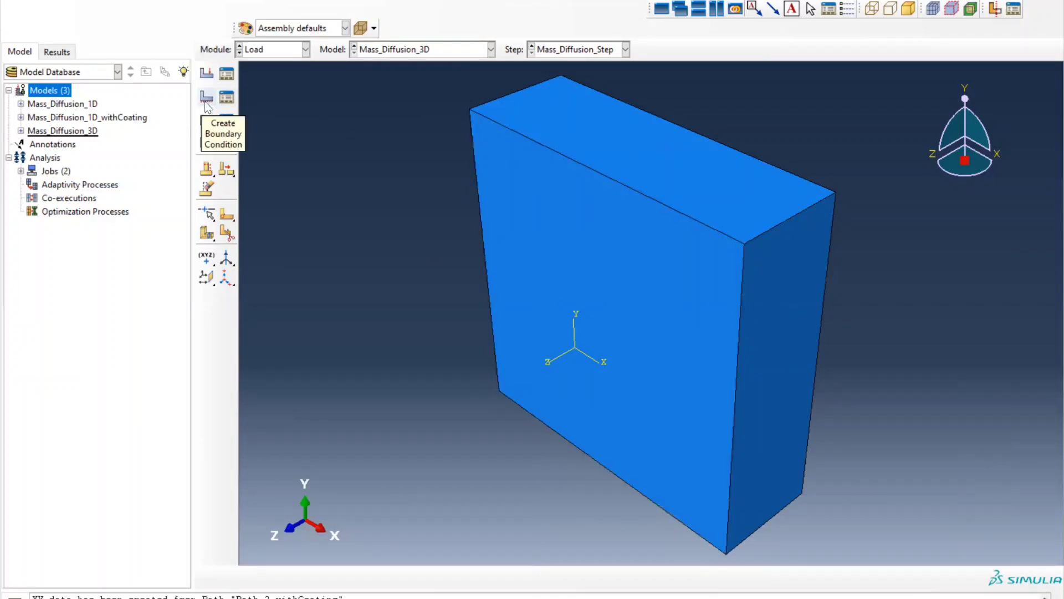
# Create a mass concentration boundary condition named Diffusion_along_y in Mass_Diffusion_Step on the block's upper face
pyautogui.click(206, 99)
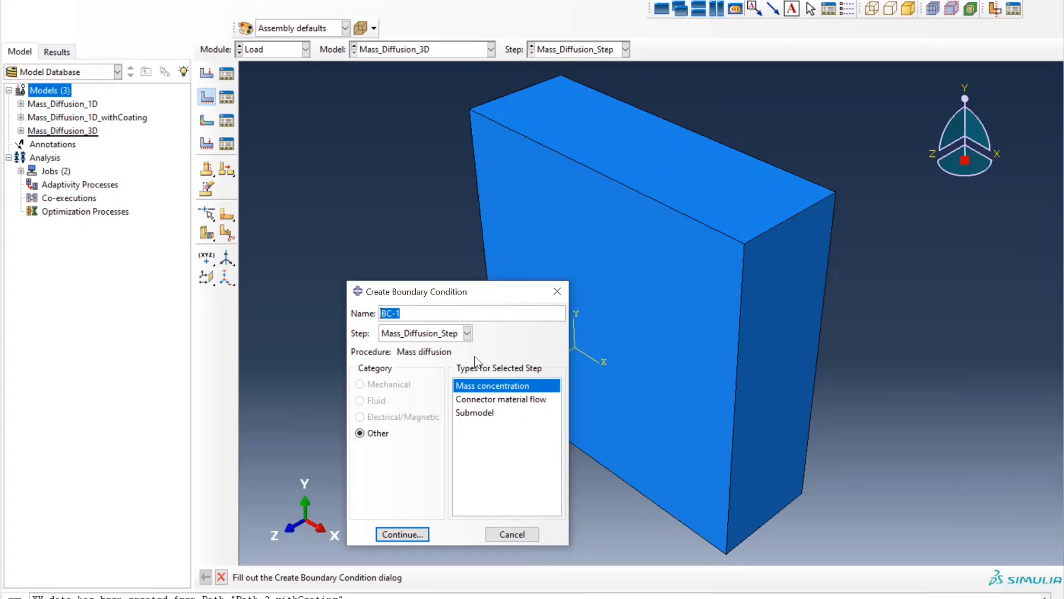
pyautogui.write('Diffusion_along_y')
pyautogui.click(405, 533)
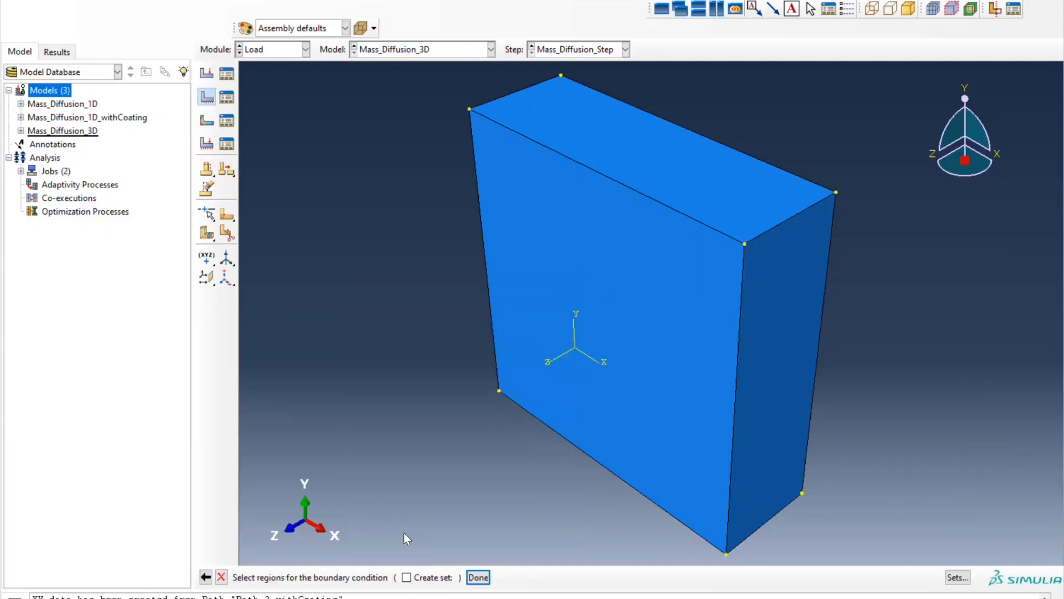
pyautogui.click(657, 157)
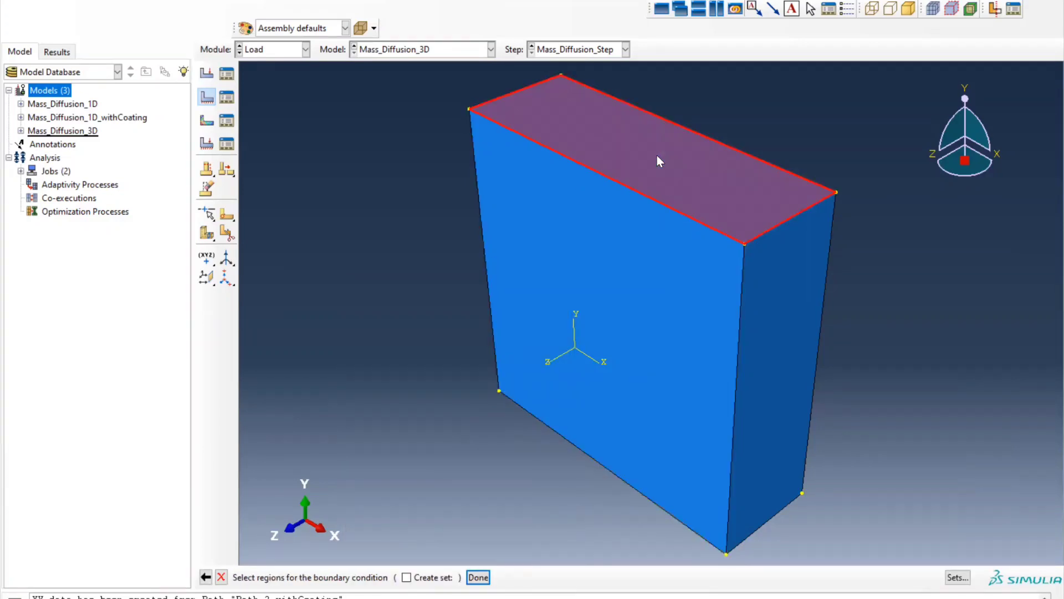
pyautogui.click(478, 577)
# Create a tabular amplitude named Concentration_BC for the boundary condition
pyautogui.click(111, 238)
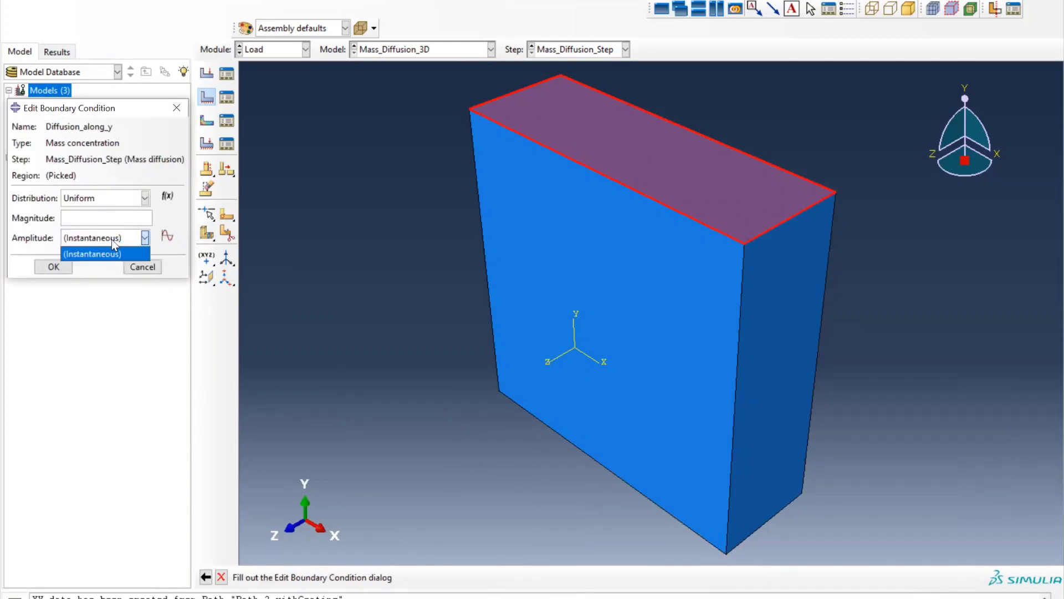
pyautogui.click(111, 239)
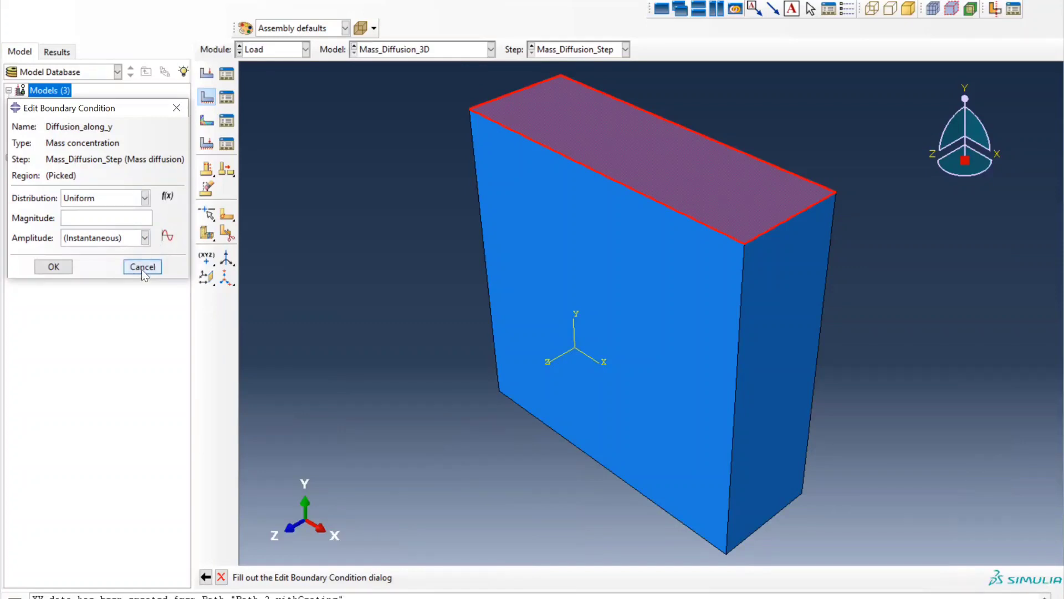
pyautogui.click(167, 237)
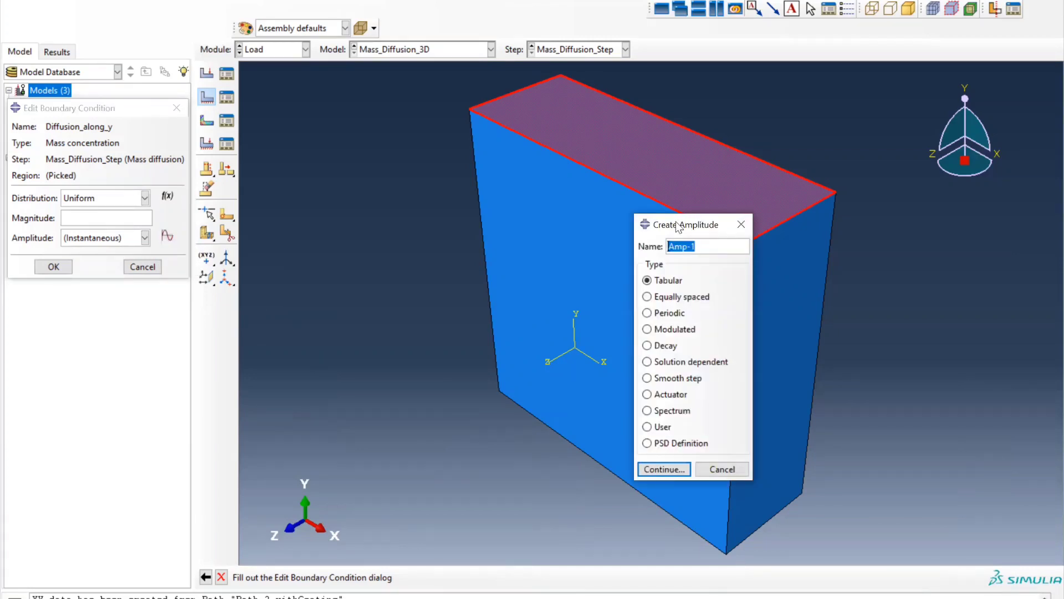
pyautogui.moveTo(676, 224); pyautogui.dragTo(349, 271)
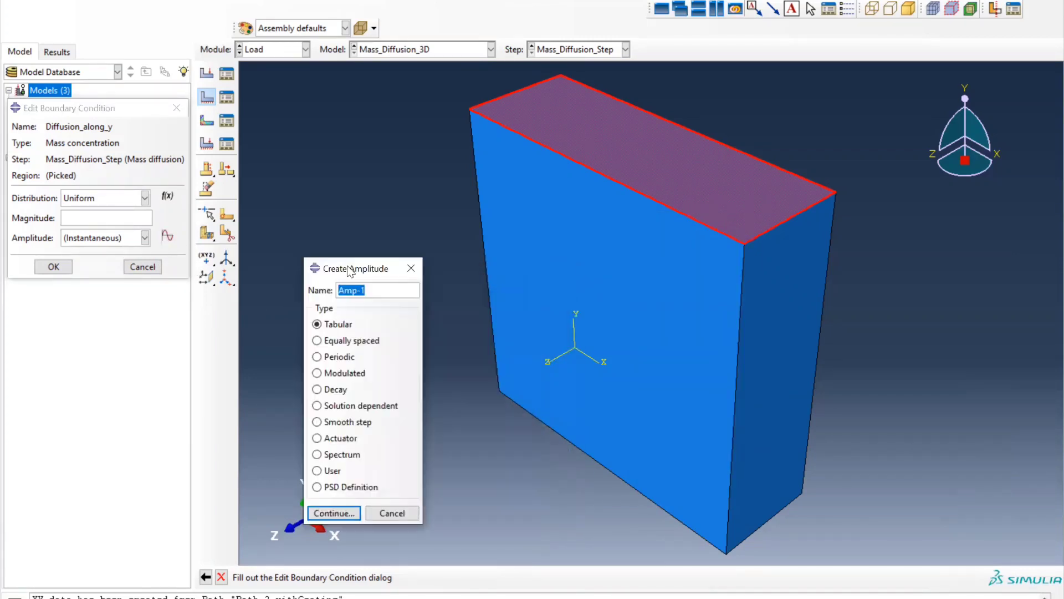
pyautogui.write('Concentration_BC')
pyautogui.click(332, 513)
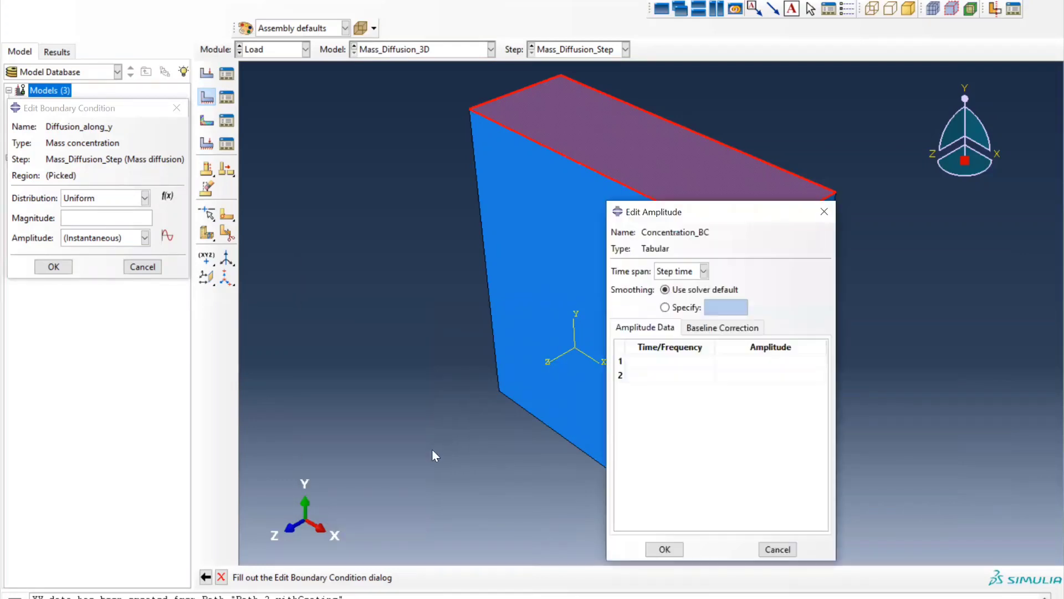
# Fill the Concentration_BC amplitude with value 0 at time 0 and value 17000 at time 1500, and save it
pyautogui.click(685, 364)
pyautogui.write('0')
pyautogui.press('Tab')
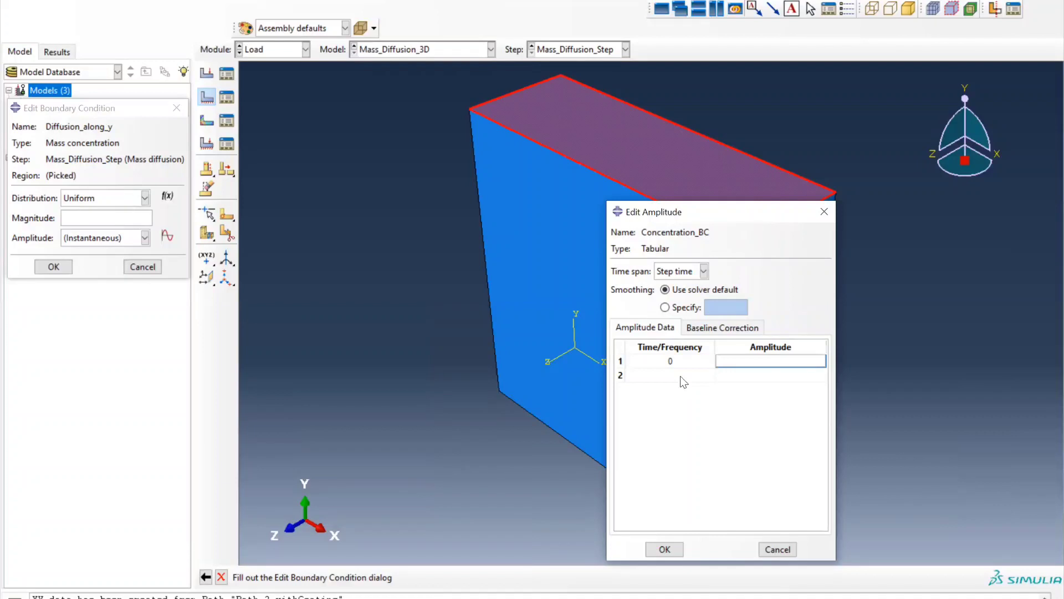
pyautogui.write('0')
pyautogui.click(682, 376)
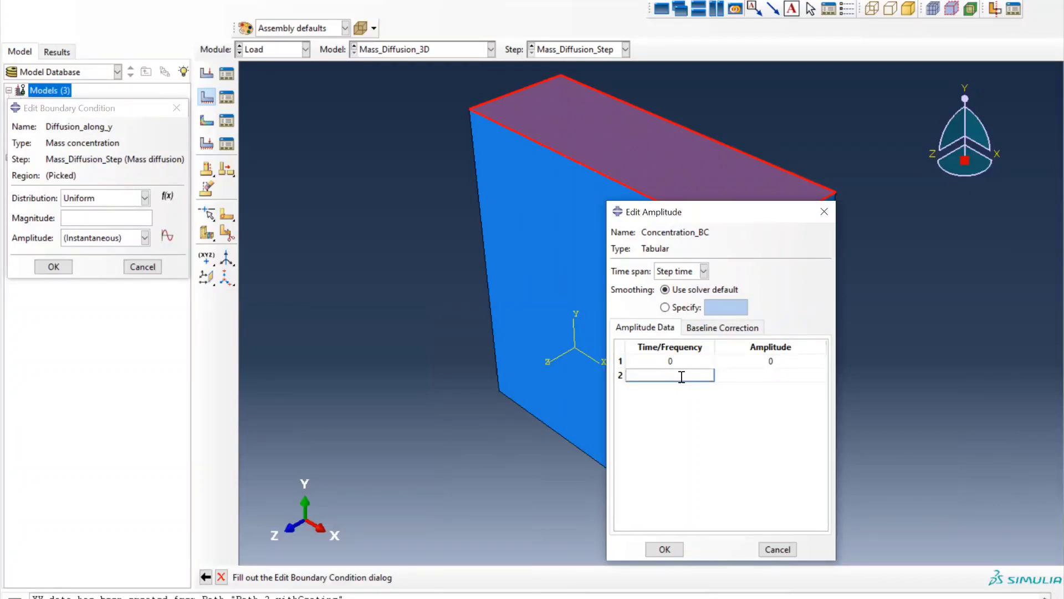
pyautogui.write('1500')
pyautogui.press('Tab')
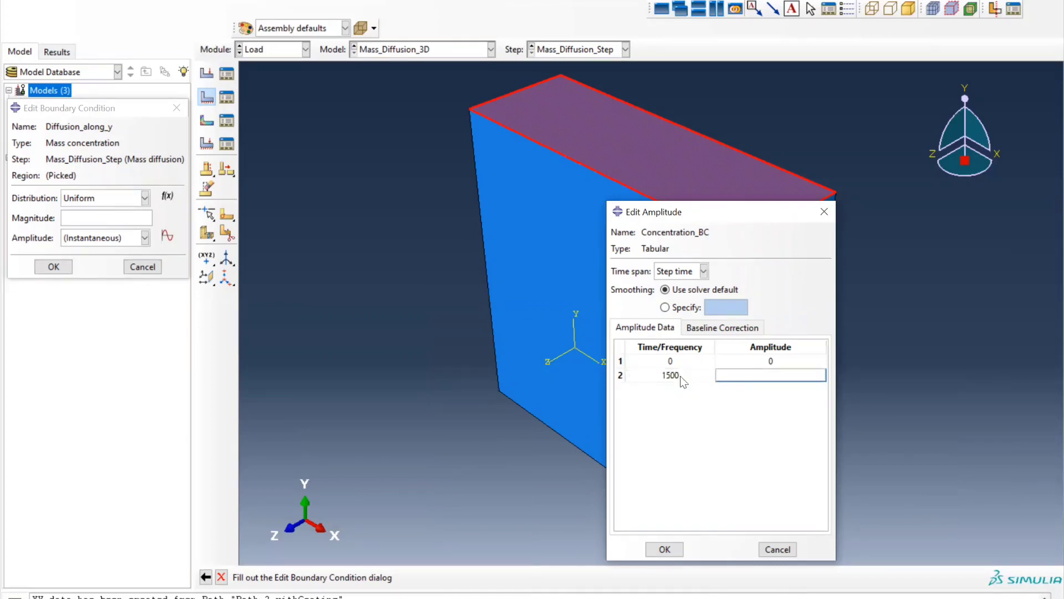
pyautogui.write('17000')
pyautogui.click(665, 549)
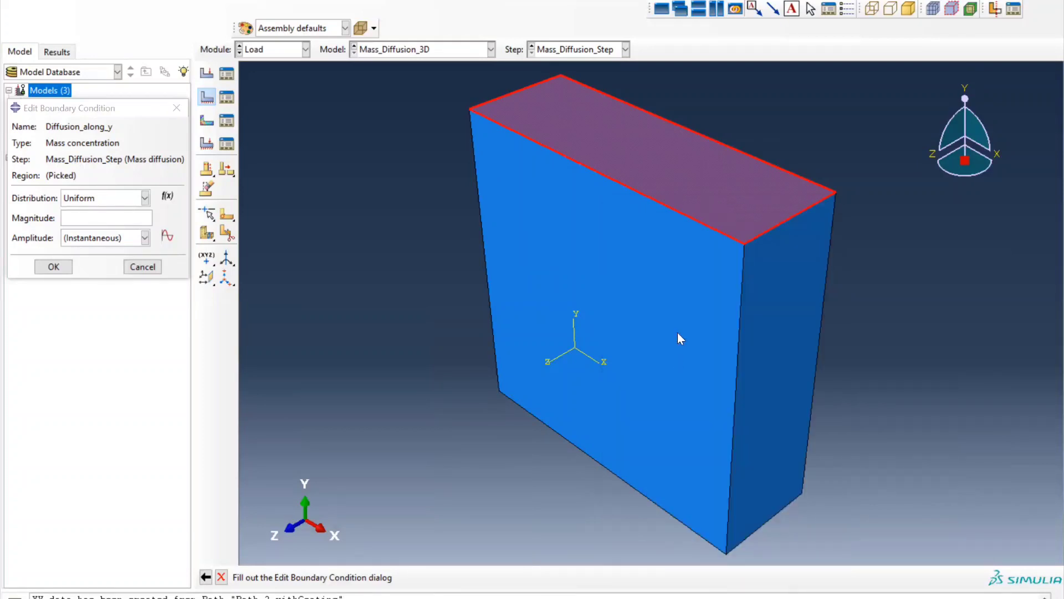
# Give Diffusion_along_y a magnitude of 1 with the Concentration_BC amplitude and finish the boundary condition
pyautogui.click(106, 218)
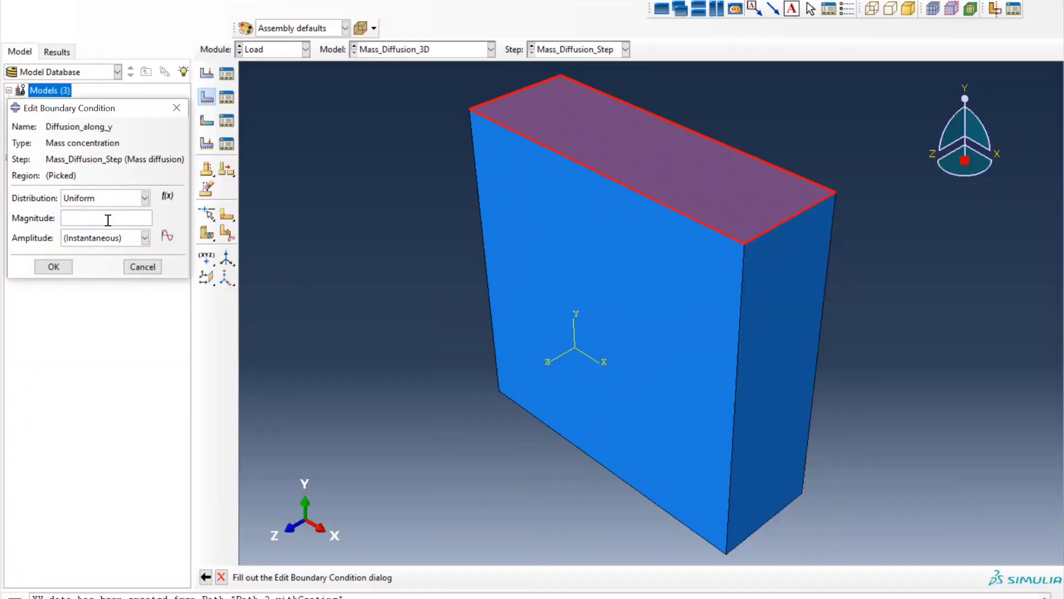
pyautogui.write('1')
pyautogui.click(117, 239)
pyautogui.click(92, 266)
pyautogui.click(54, 266)
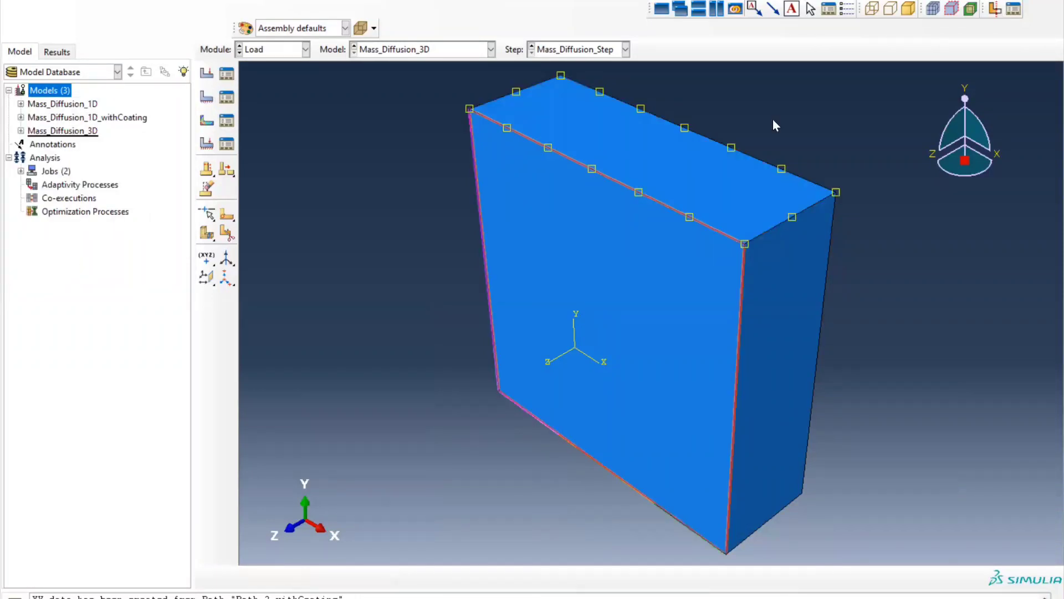
# Create a temperature predefined field named Temp in Mass_Diffusion_Step covering the whole block
pyautogui.click(207, 120)
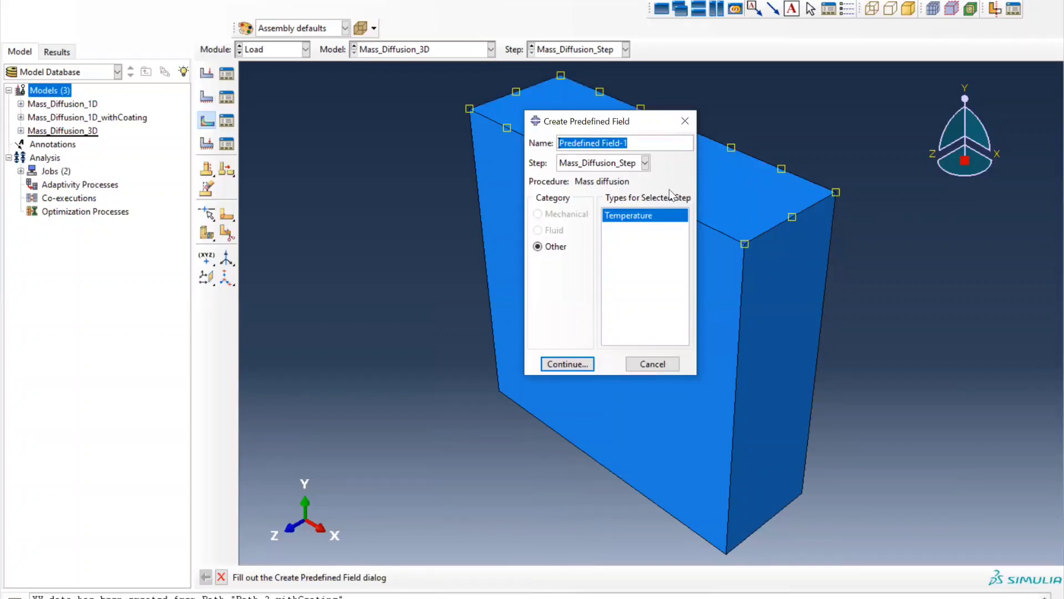
pyautogui.write('Temp')
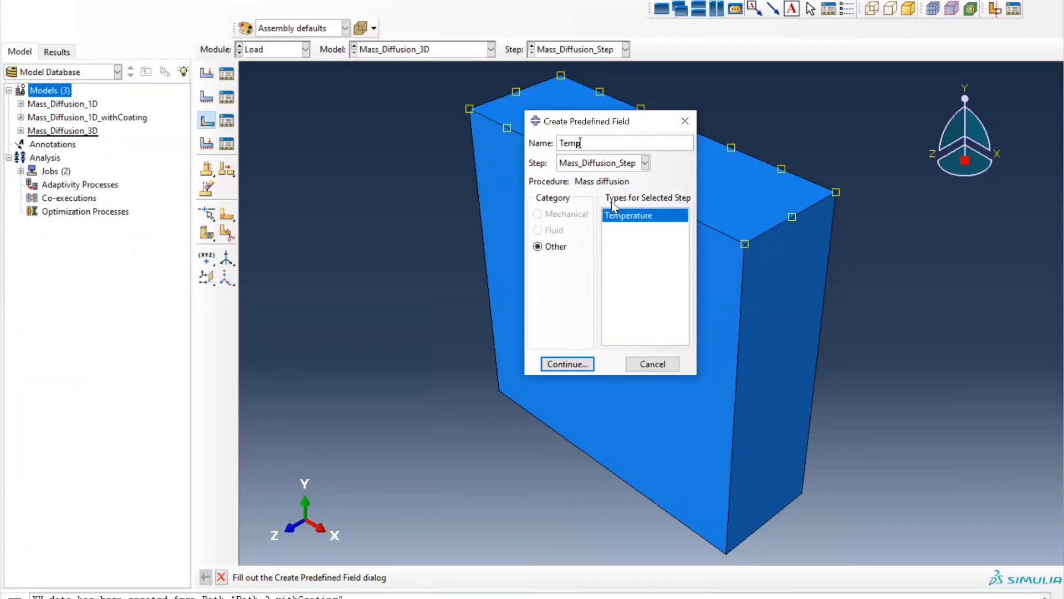
pyautogui.click(562, 364)
pyautogui.click(511, 303)
pyautogui.moveTo(402, 76); pyautogui.dragTo(926, 566)
pyautogui.moveTo(917, 588); pyautogui.dragTo(912, 561)
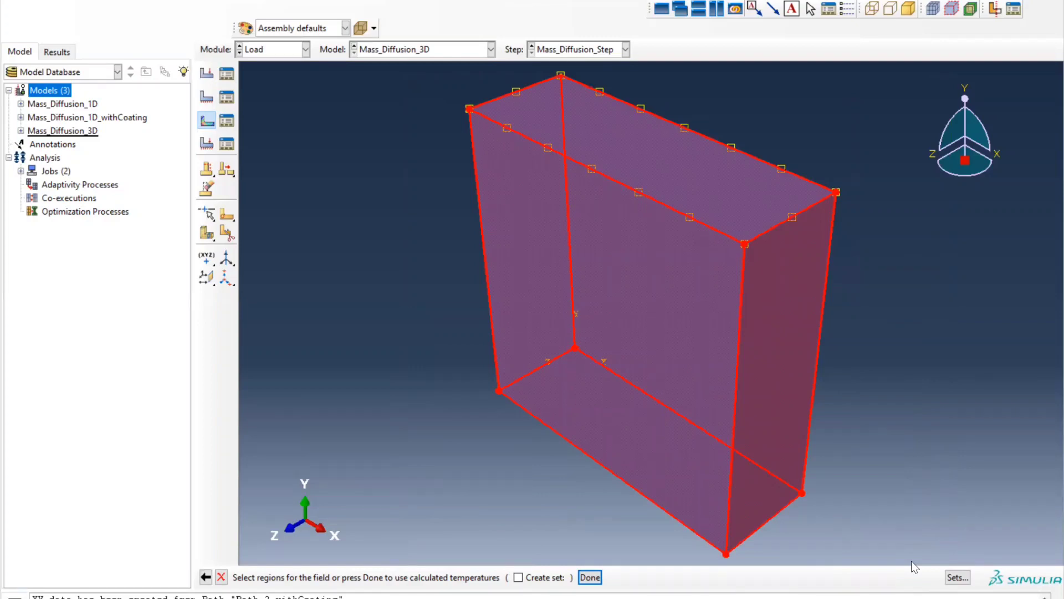
pyautogui.middleClick(911, 561)
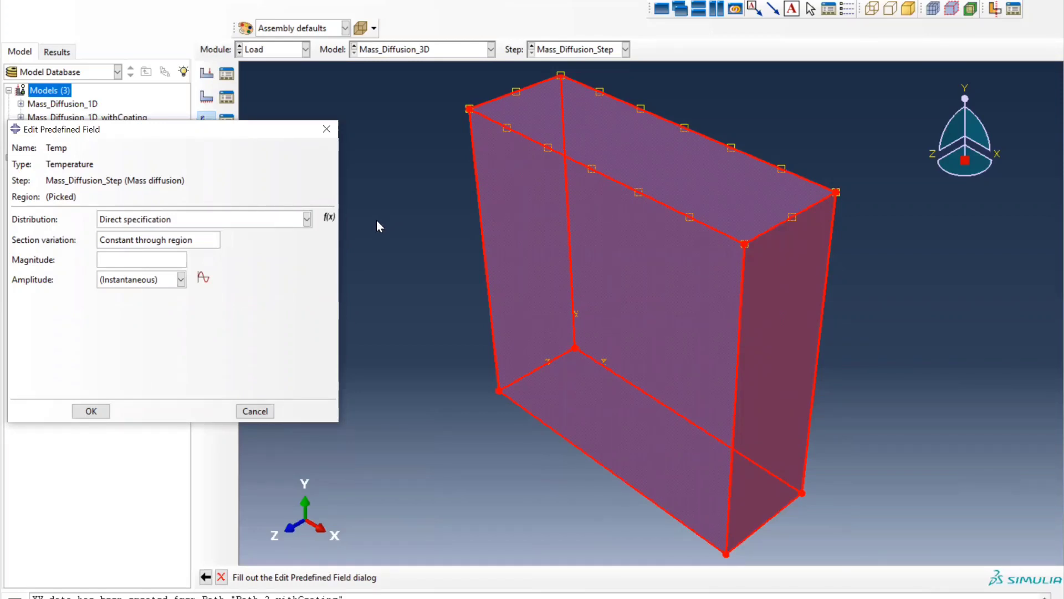
# Set the Temp field's magnitude to 1 and create a tabular amplitude named Temp_filed for it
pyautogui.click(135, 258)
pyautogui.write('1')
pyautogui.click(146, 282)
pyautogui.click(146, 282)
pyautogui.click(204, 277)
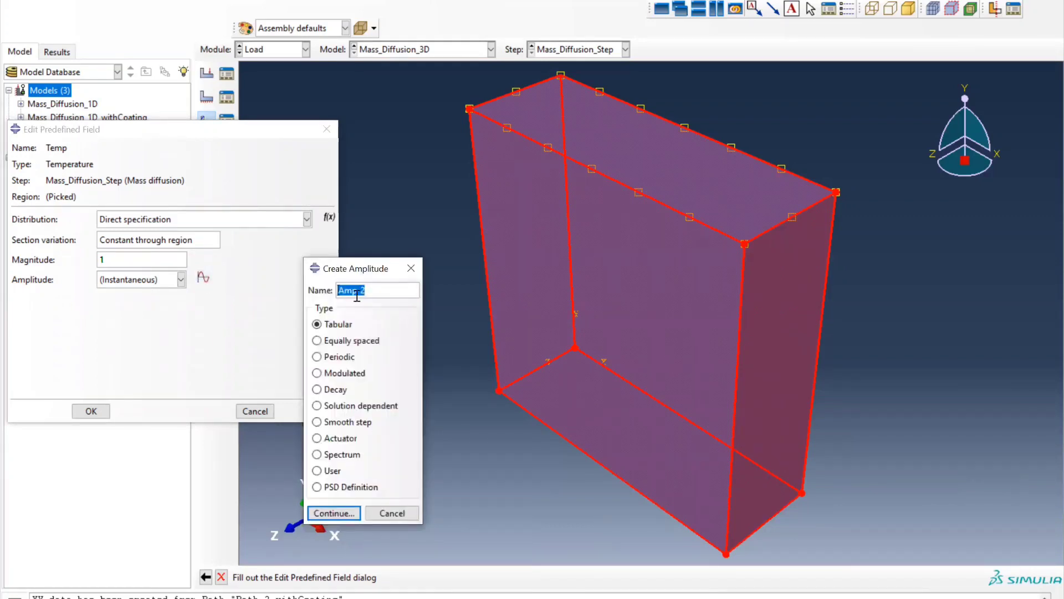
pyautogui.write('TempF')
pyautogui.press('BackSpace')
pyautogui.write('_filed')
pyautogui.click(330, 513)
# Fill the Temp_filed amplitude with value 80 at time 0 and value 160 at time 1500, and save it
pyautogui.click(662, 361)
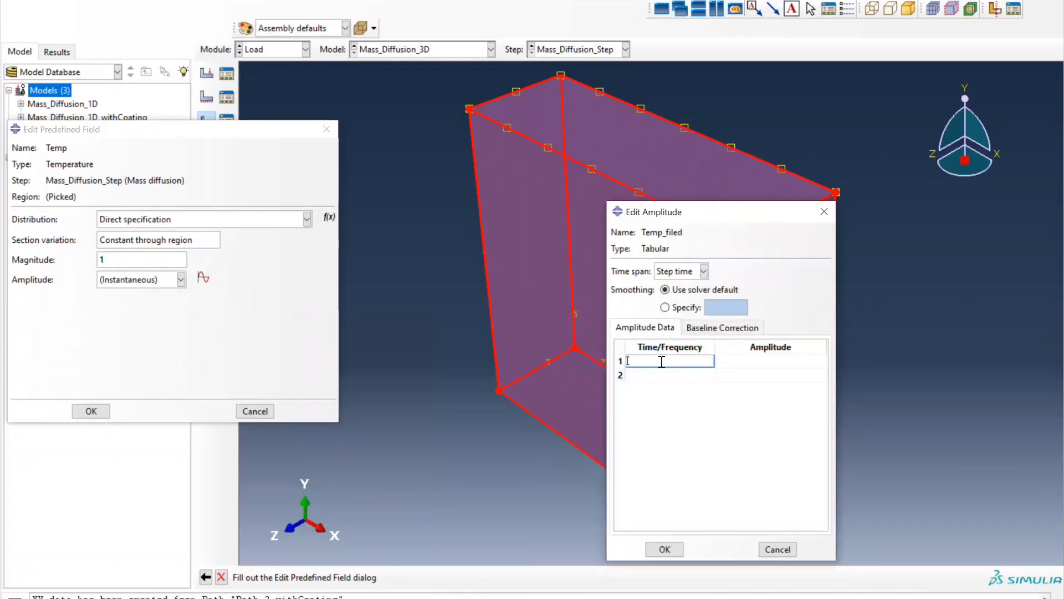
pyautogui.write('0')
pyautogui.press('Tab')
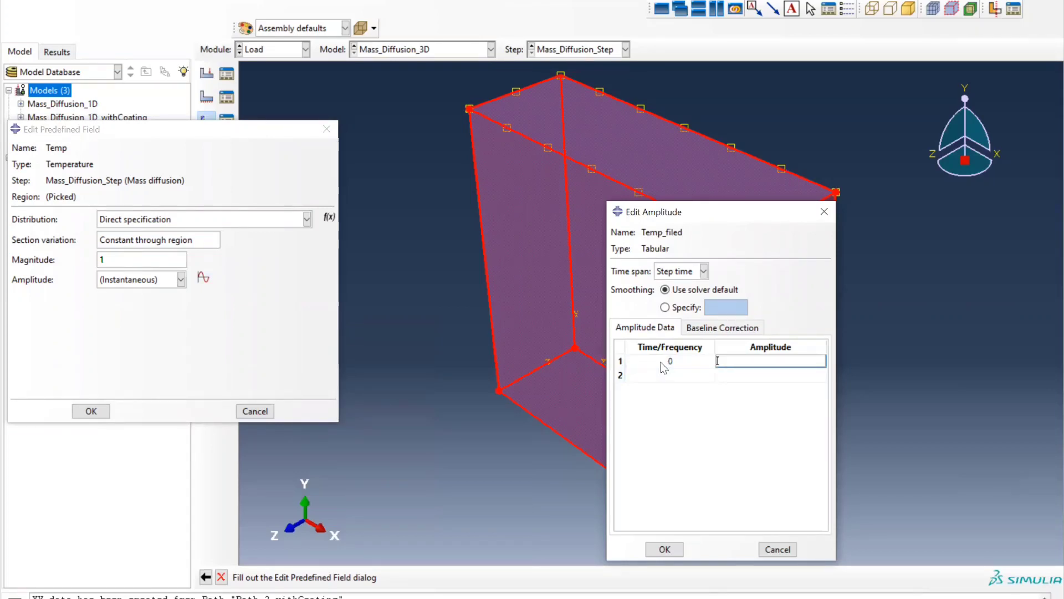
pyautogui.write('0')
pyautogui.press('BackSpace')
pyautogui.write('80')
pyautogui.press('Tab')
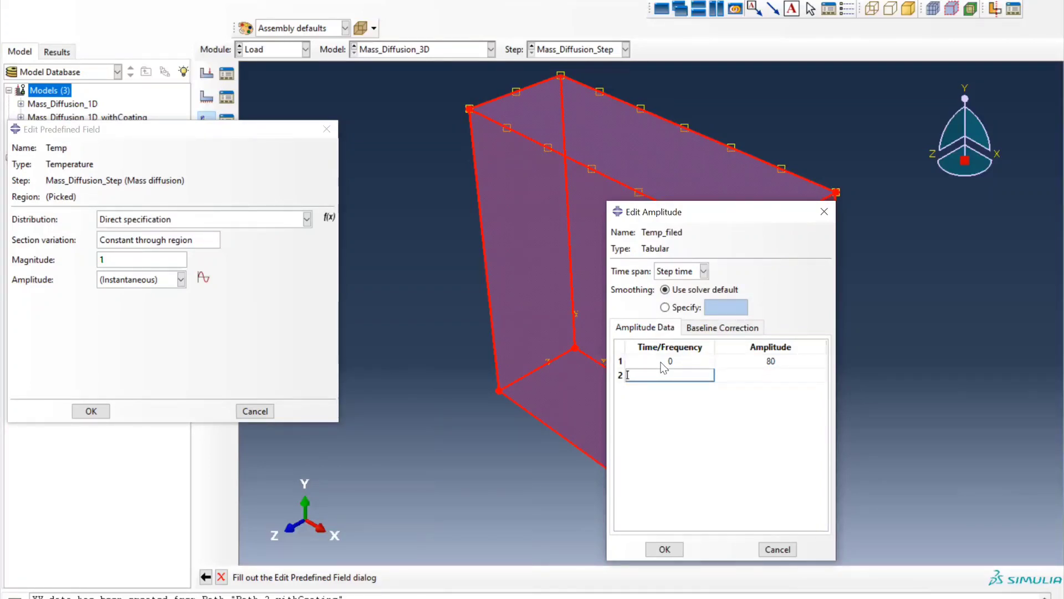
pyautogui.write('1500')
pyautogui.press('Tab')
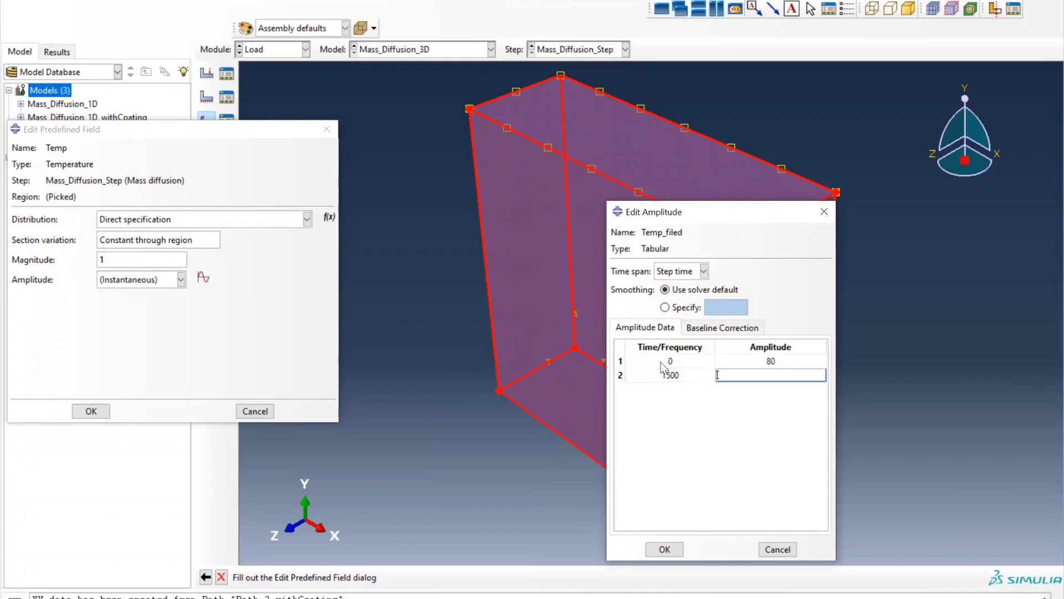
pyautogui.write('160')
pyautogui.click(668, 549)
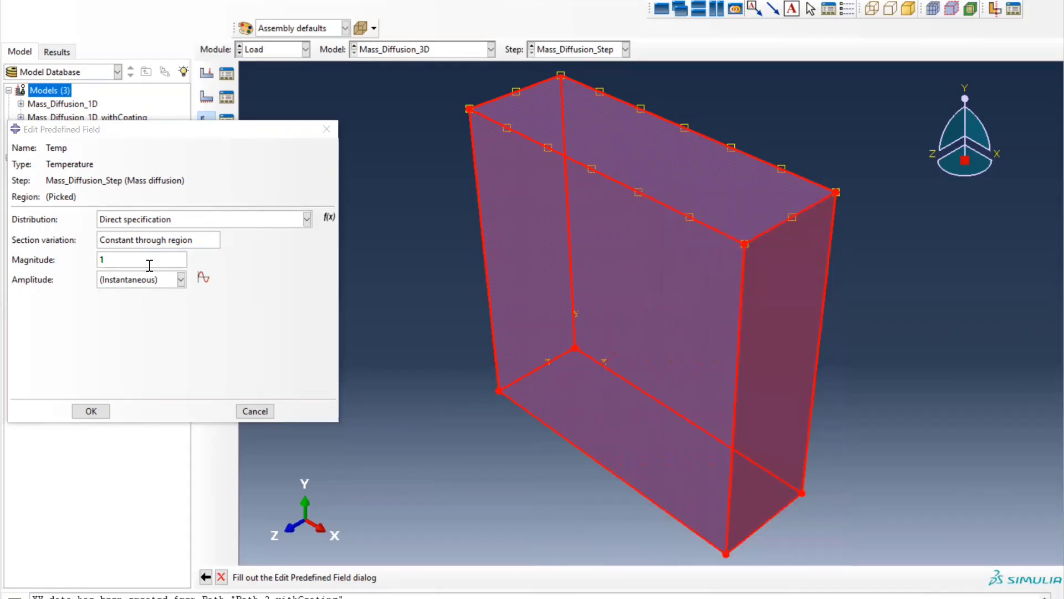
# Assign the Temp_filed amplitude to the Temp predefined field and finish the field
pyautogui.click(159, 280)
pyautogui.click(135, 322)
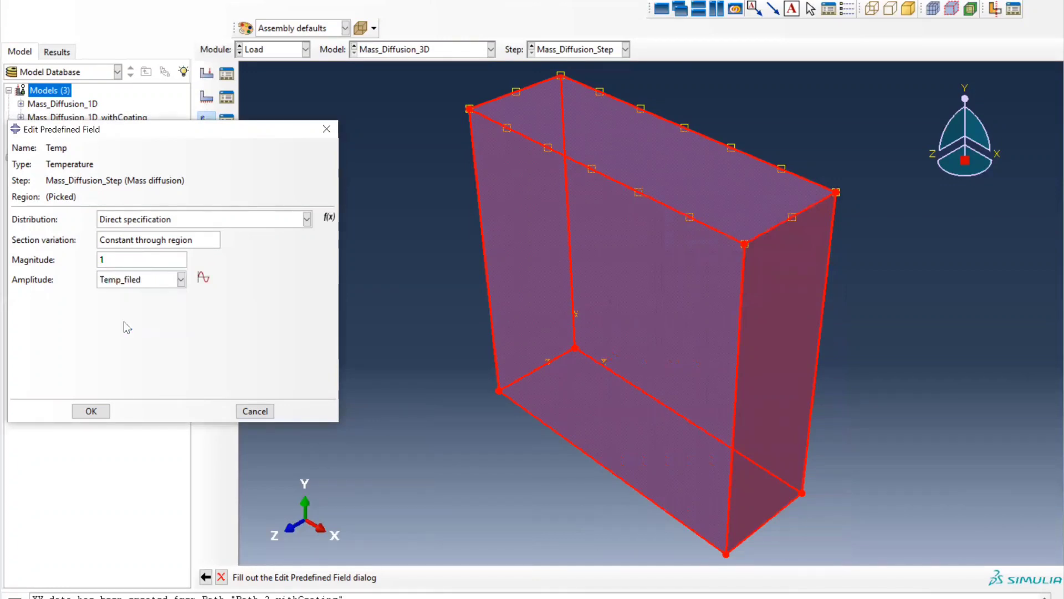
pyautogui.click(91, 411)
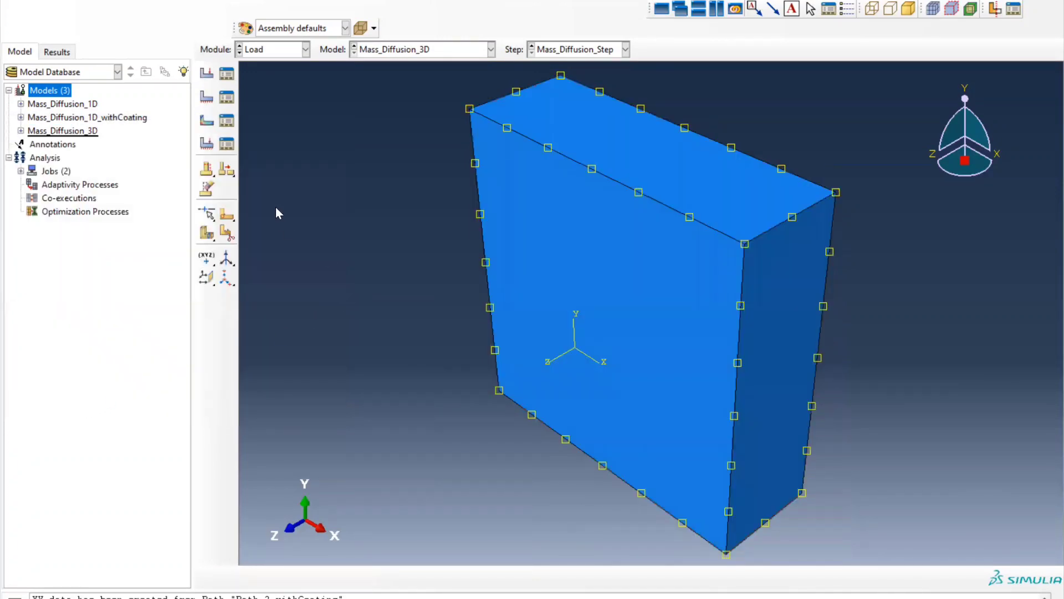
# In the Mesh module, seed the block's front vertical edge by size with an approximate element size of 1
pyautogui.click(286, 50)
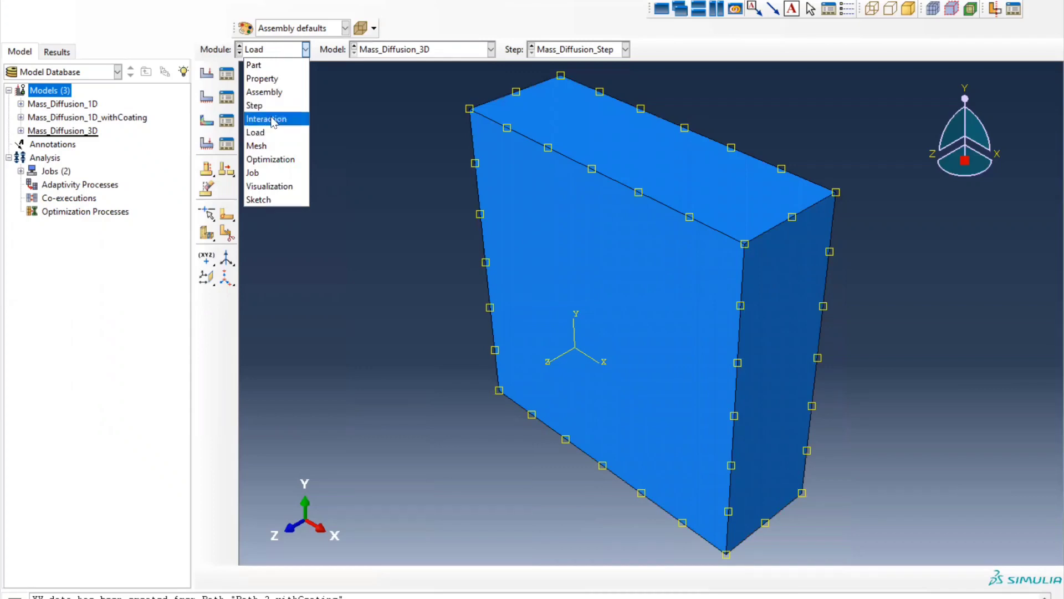
pyautogui.click(259, 146)
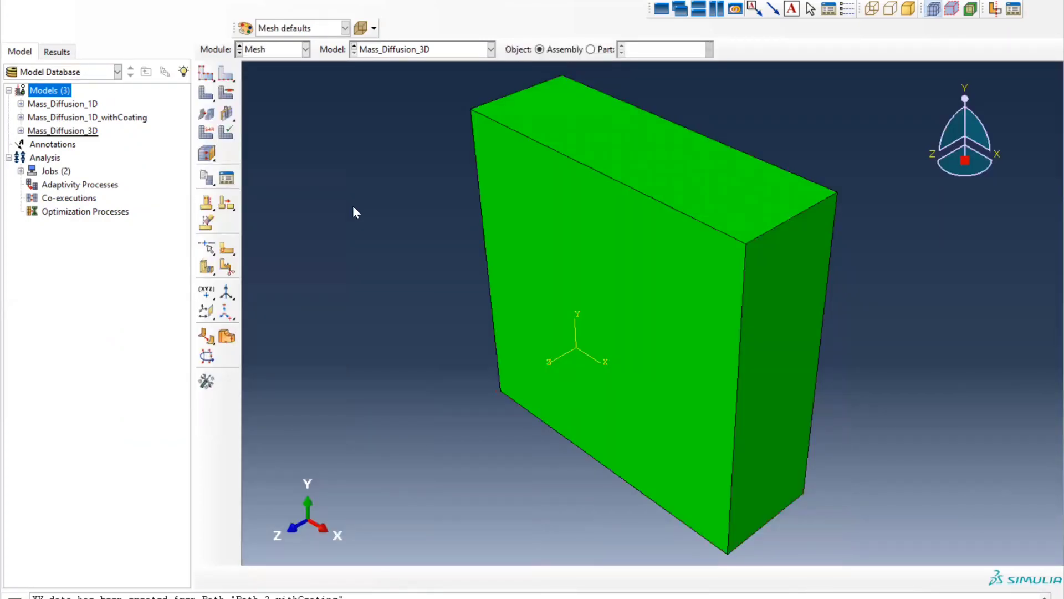
pyautogui.click(653, 145)
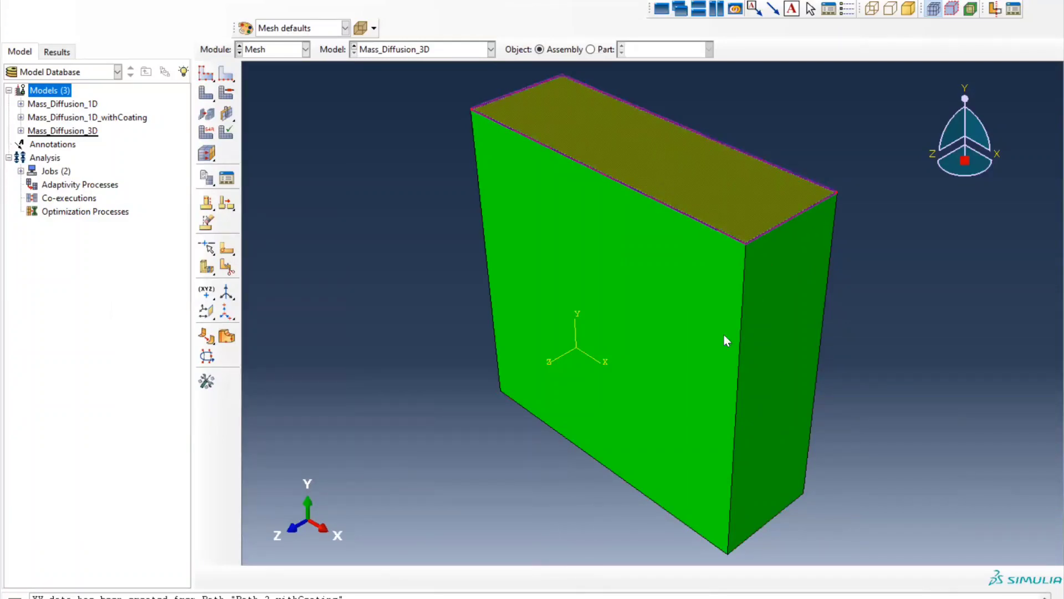
pyautogui.click(334, 157)
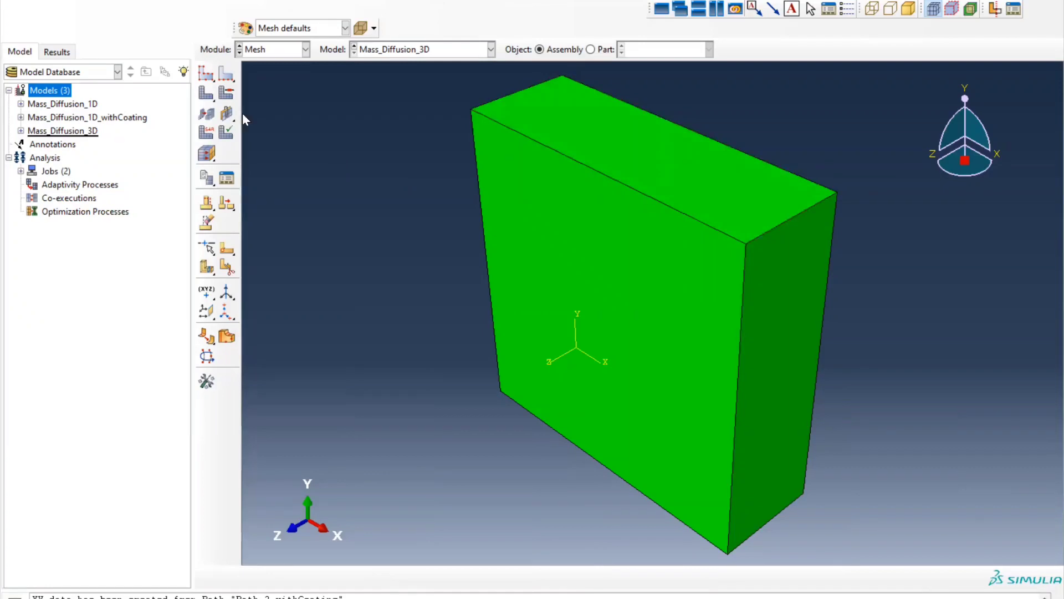
pyautogui.click(227, 78)
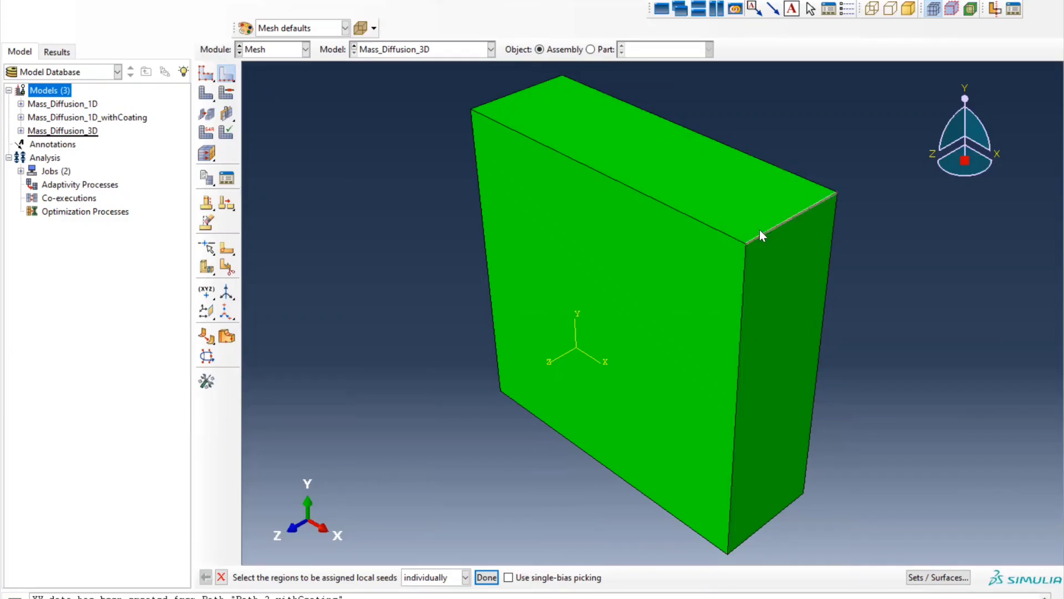
pyautogui.click(741, 281)
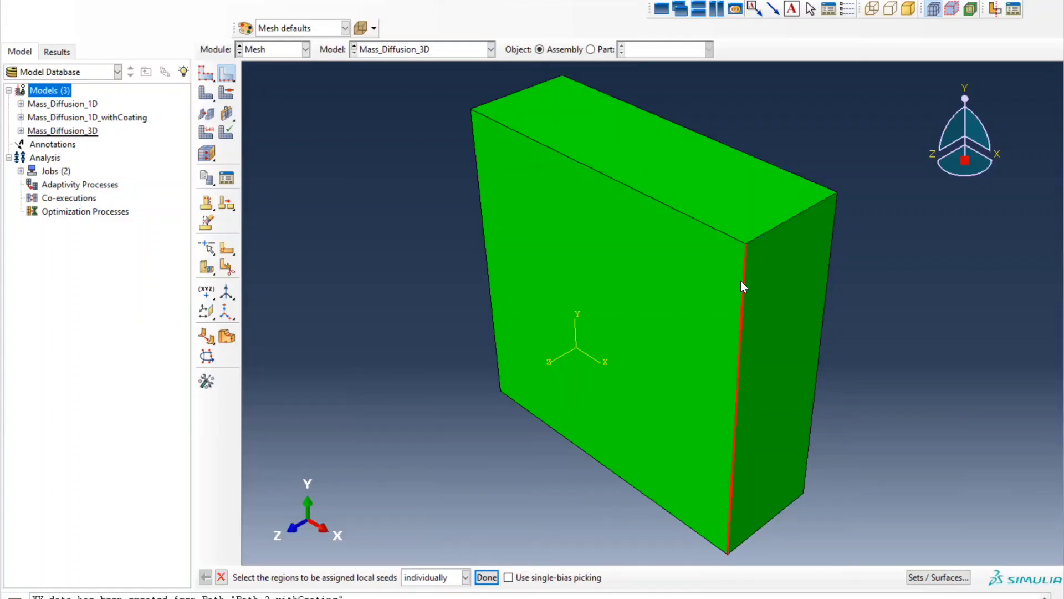
pyautogui.middleClick(740, 281)
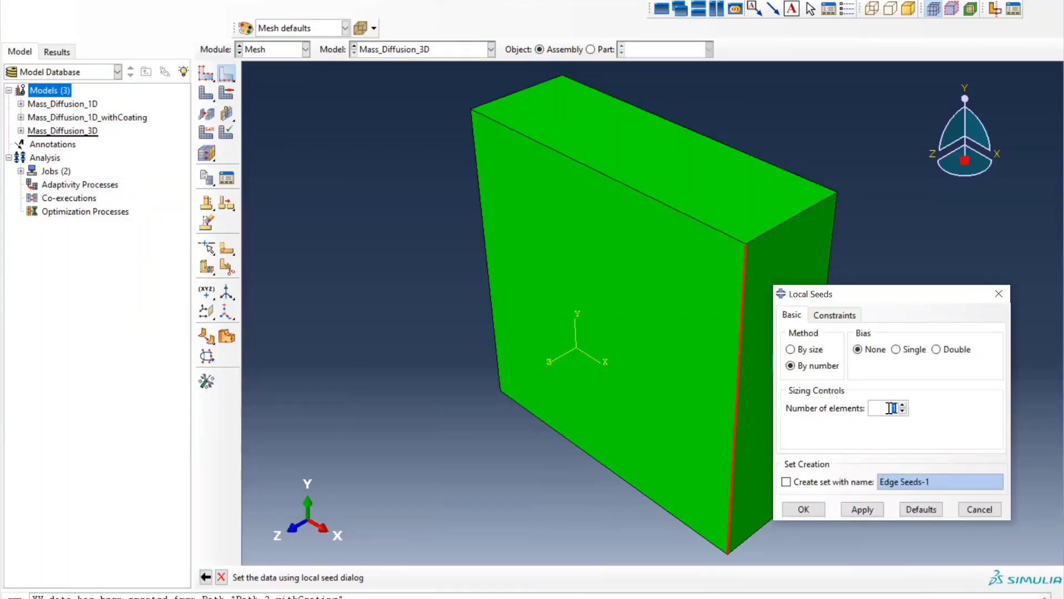
pyautogui.click(791, 350)
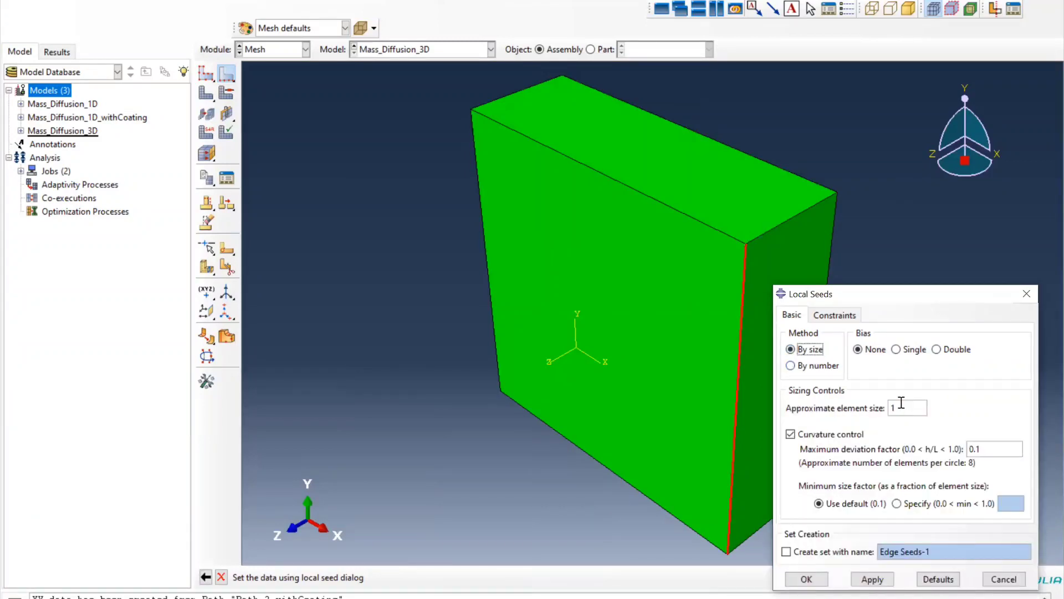
pyautogui.click(873, 579)
pyautogui.click(826, 578)
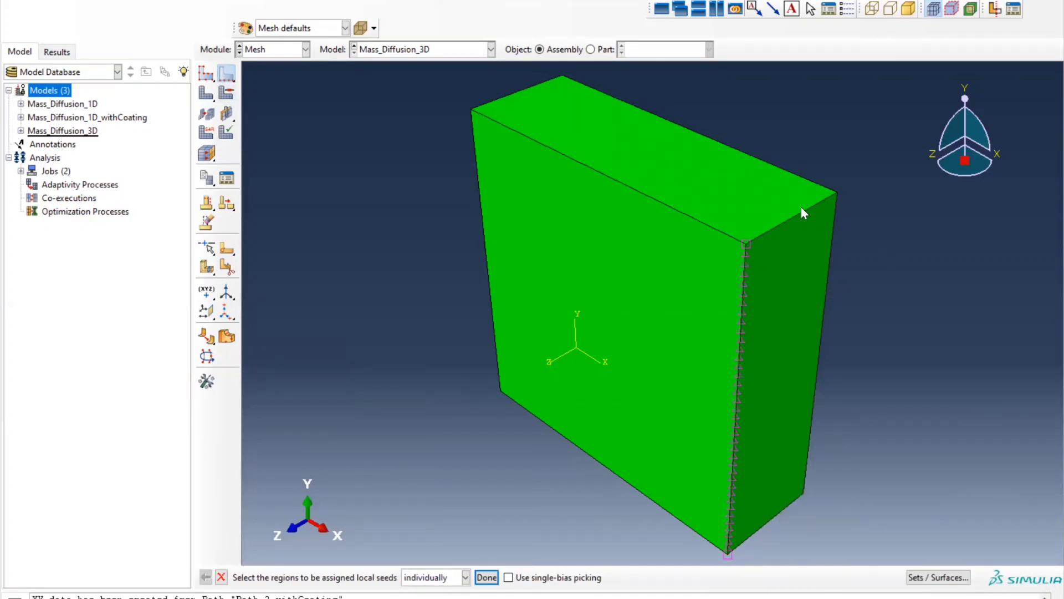
# Seed the top face's front long edge and adjoining short edge by number with 1 element each, and mesh the block
pyautogui.click(787, 217)
pyautogui.keyDown('shift'); pyautogui.click(672, 210); pyautogui.keyUp('shift')
pyautogui.middleClick(672, 209)
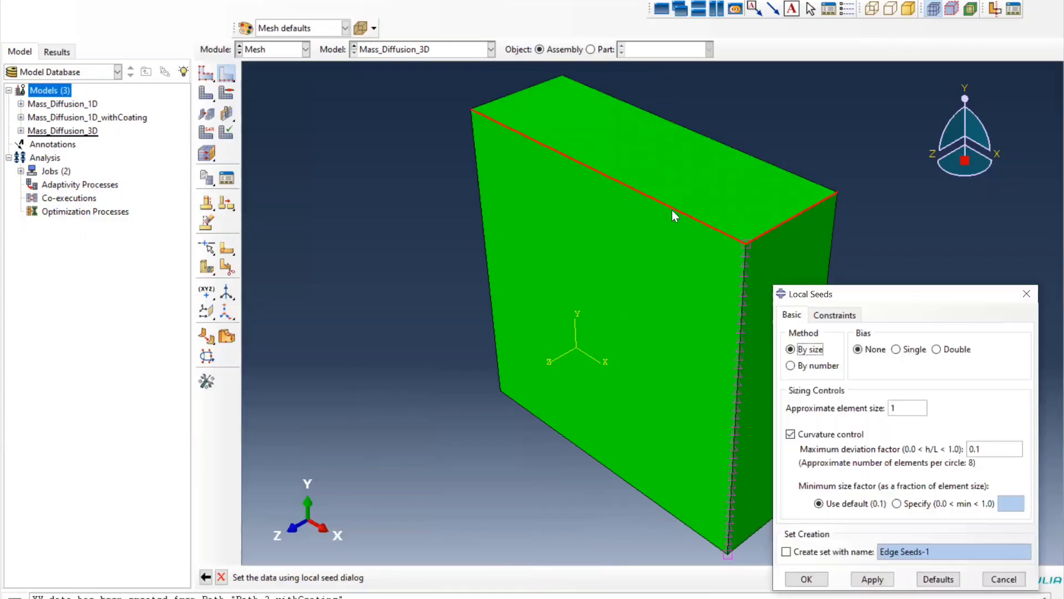
pyautogui.click(791, 366)
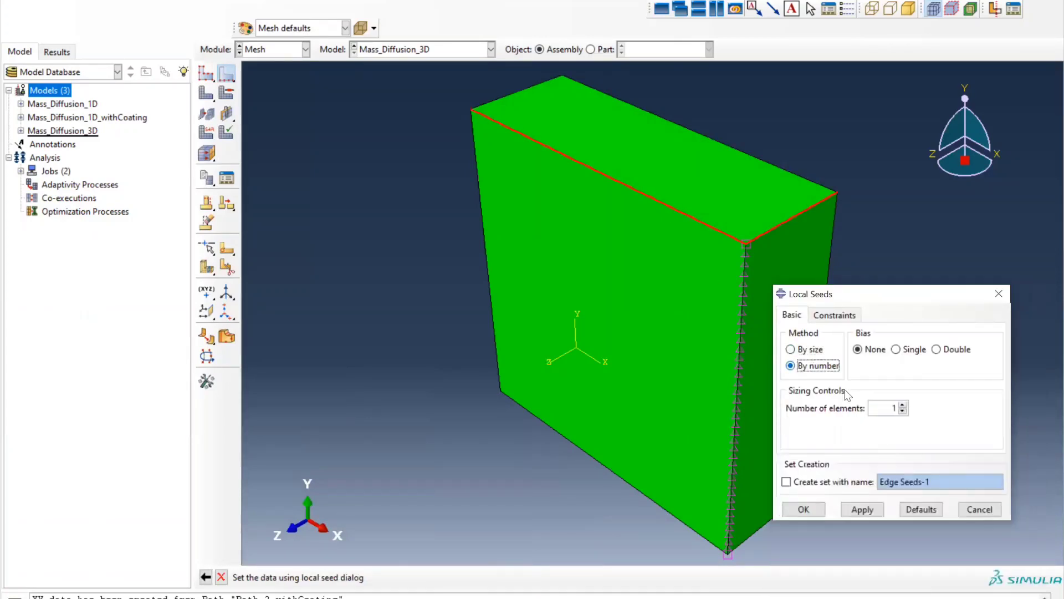
pyautogui.click(862, 509)
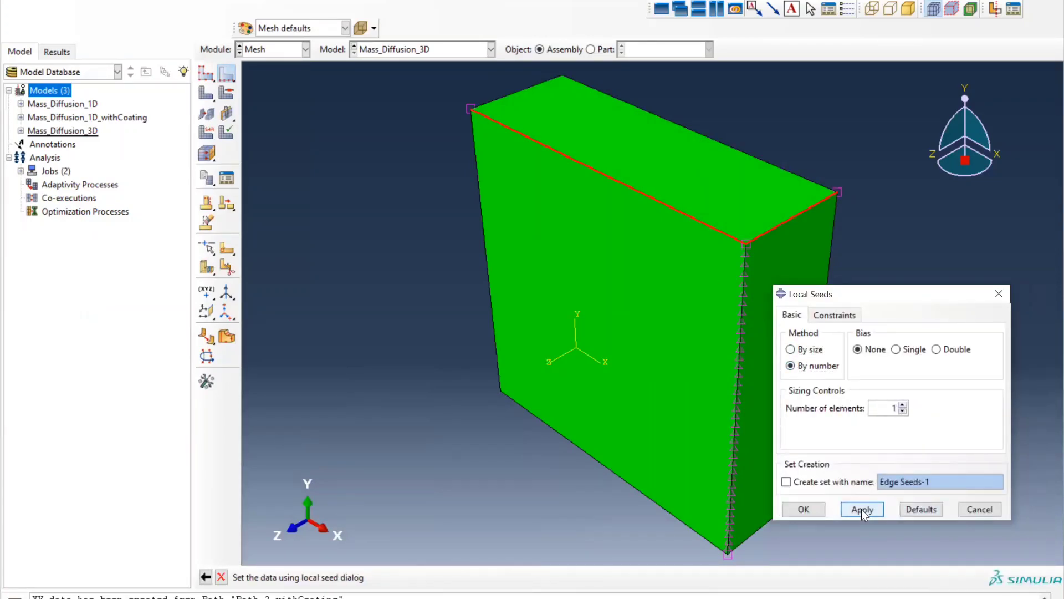
pyautogui.click(789, 510)
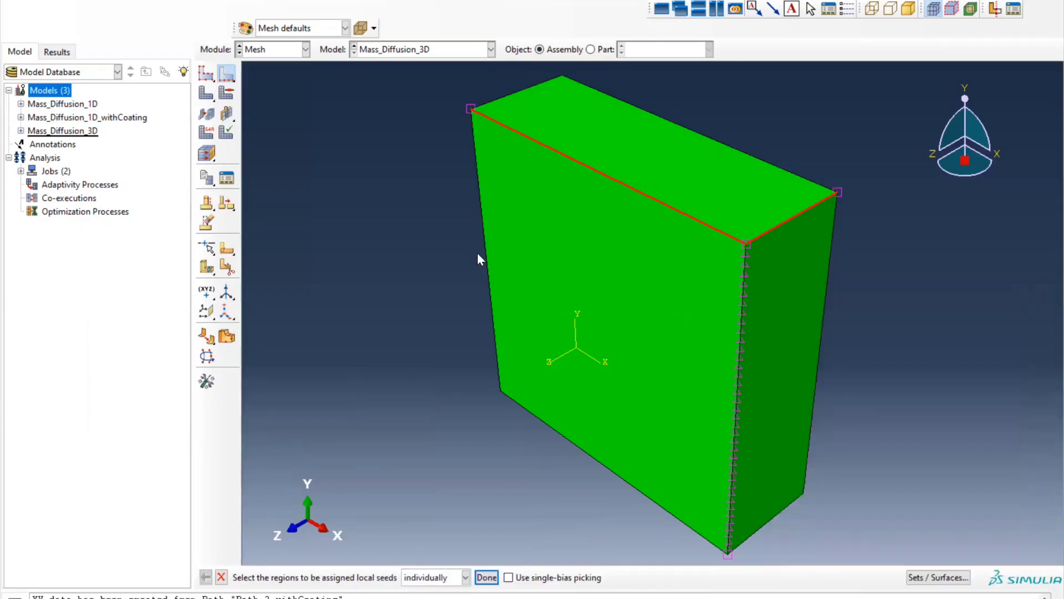
pyautogui.click(207, 93)
pyautogui.middleClick(408, 372)
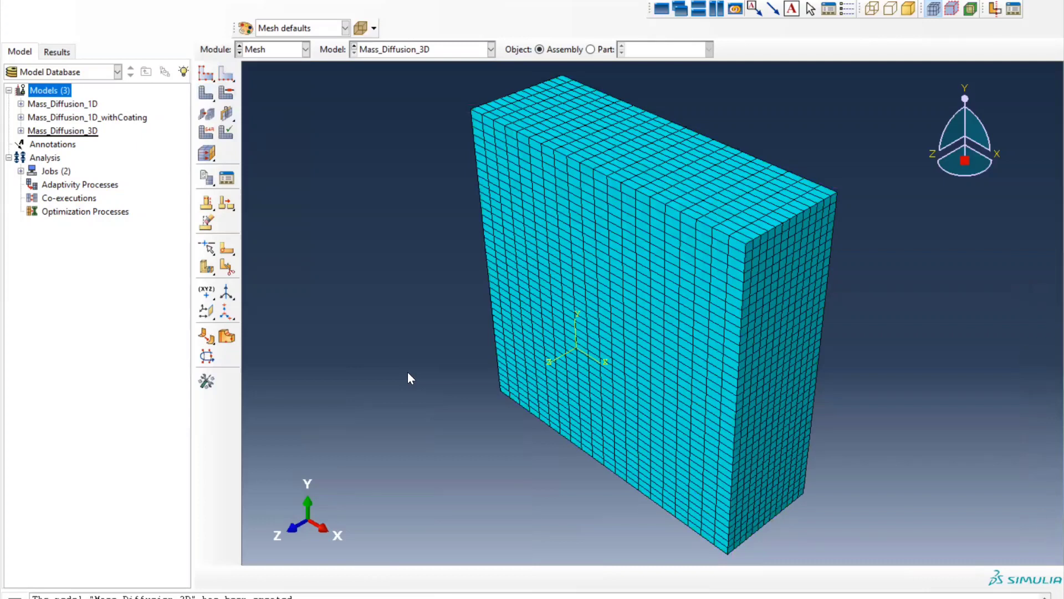
# Seed the top rear and bottom front long edges by number with 1 element each, deleting the invalidated mesh
pyautogui.click(225, 73)
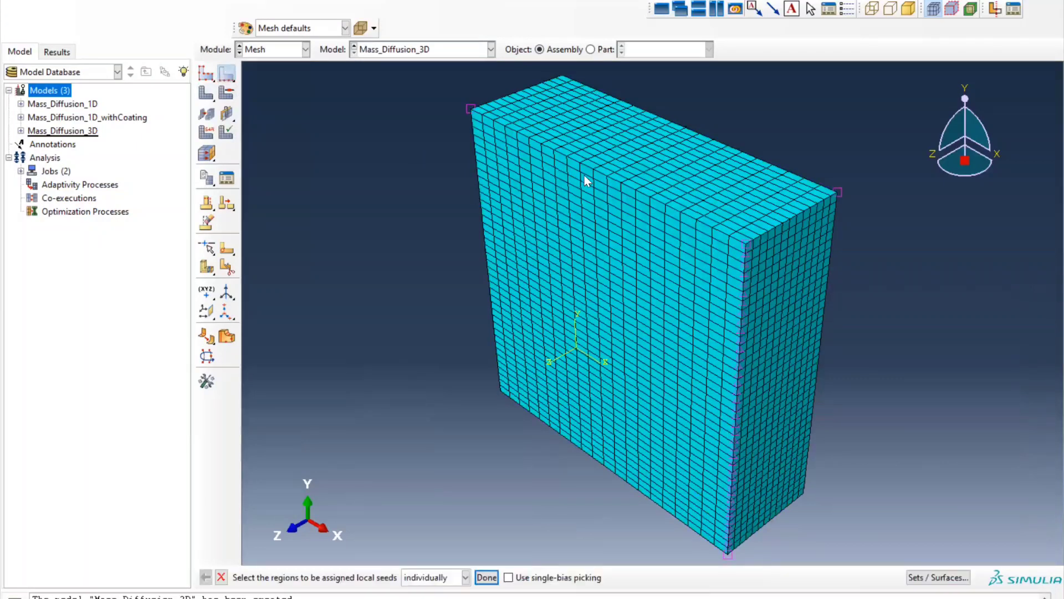
pyautogui.click(688, 127)
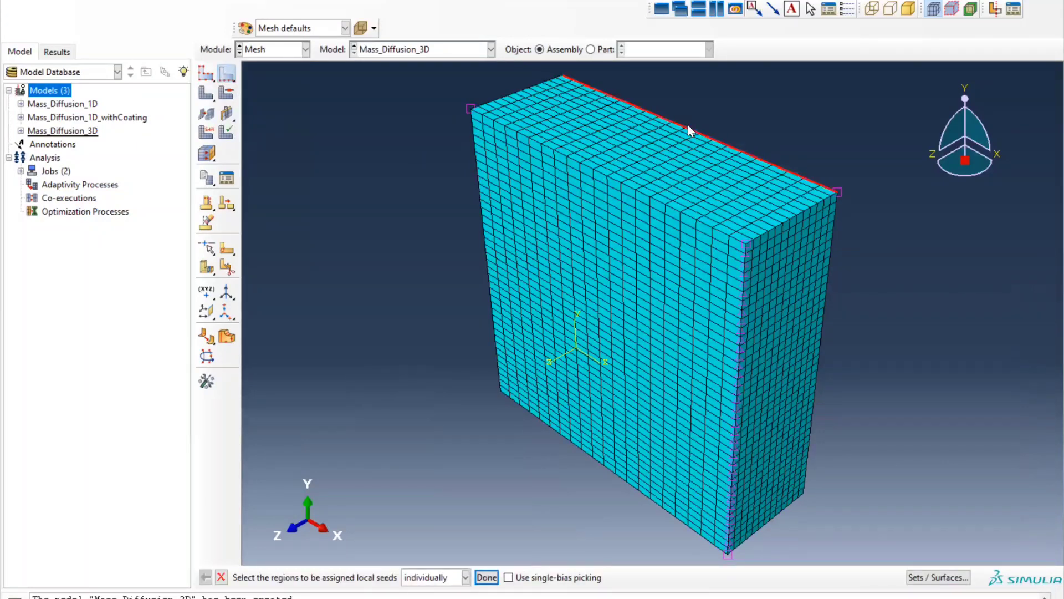
pyautogui.keyDown('shift'); pyautogui.click(602, 467); pyautogui.keyUp('shift')
pyautogui.middleClick(602, 467)
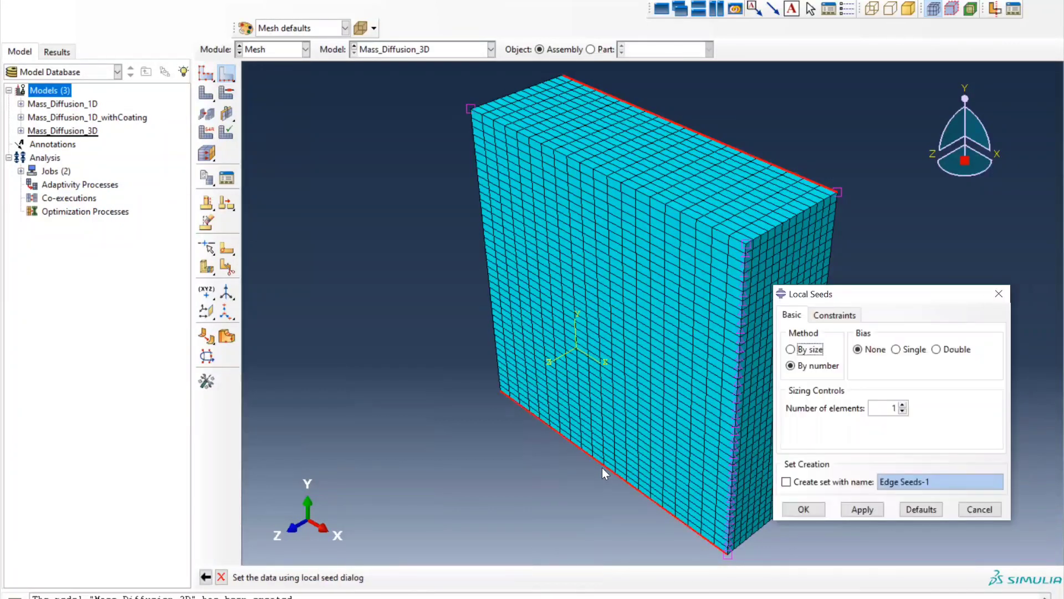
pyautogui.click(863, 509)
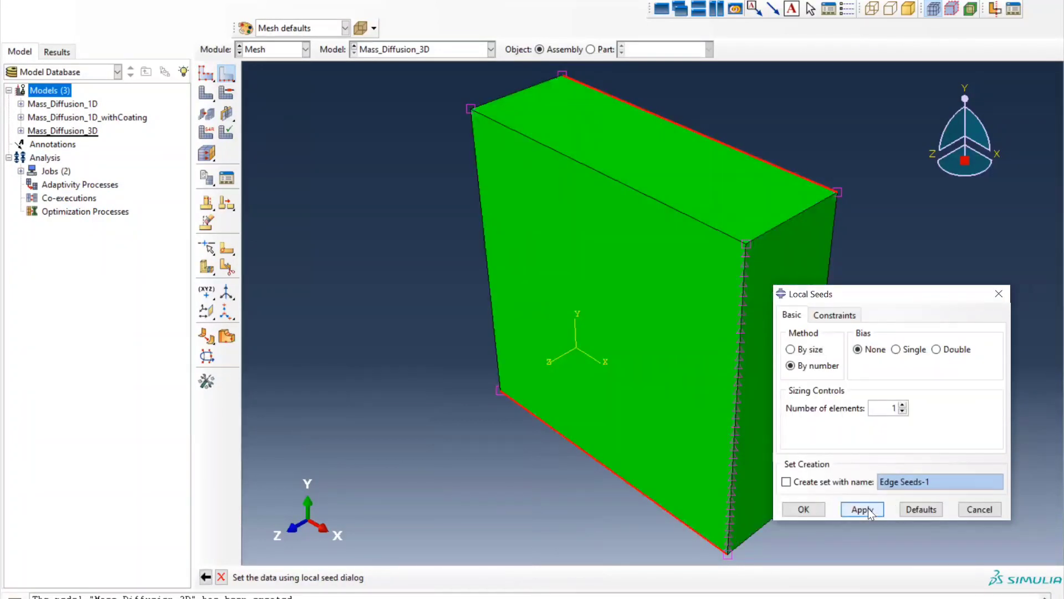
pyautogui.click(789, 510)
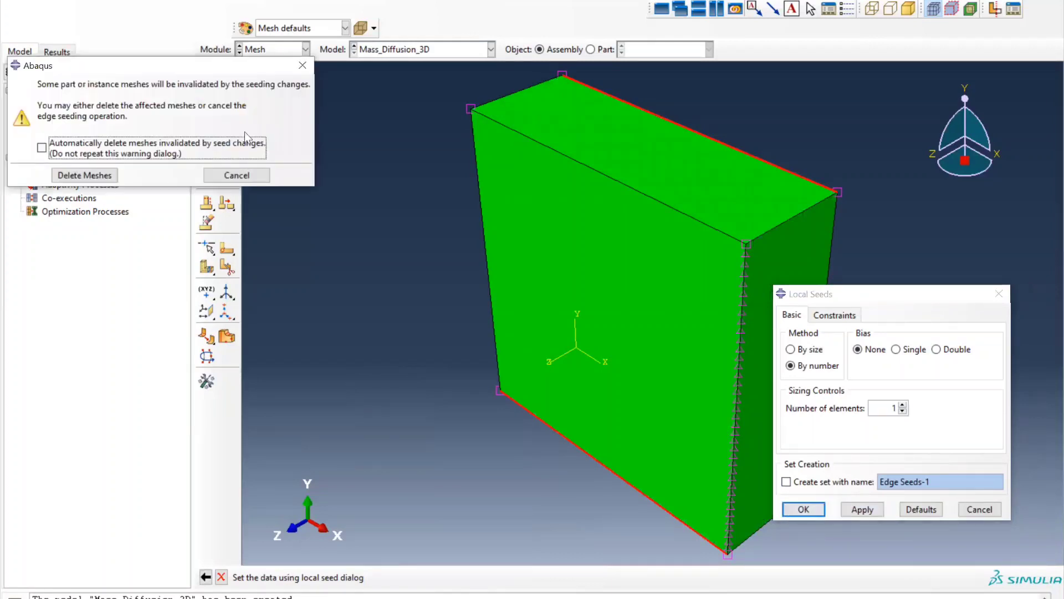
pyautogui.click(84, 174)
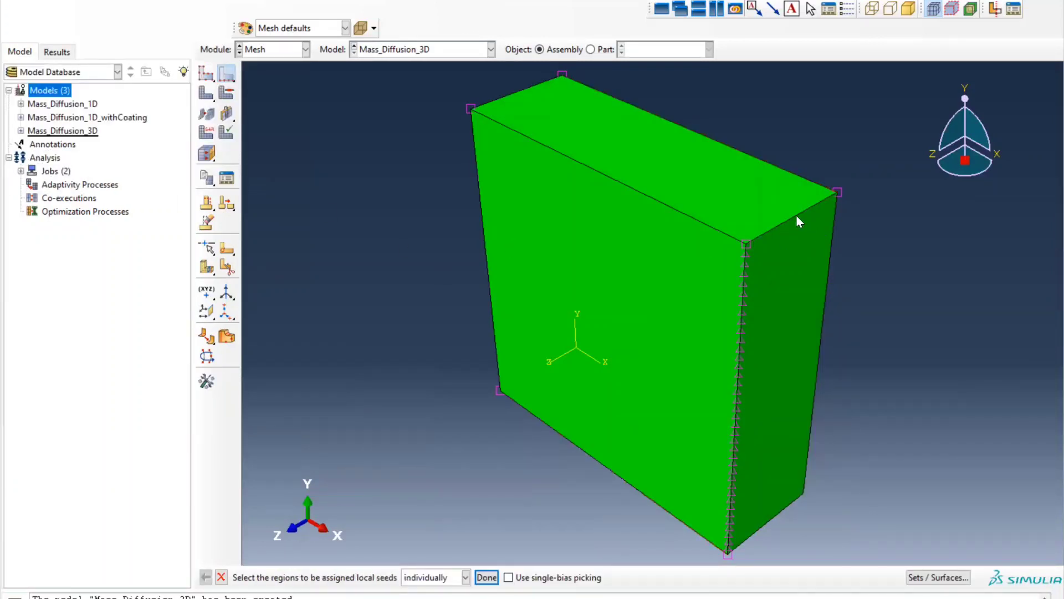
# Seed both short top edges and the visible short bottom edge with 1 element each, and mesh the block again
pyautogui.click(796, 214)
pyautogui.keyDown('shift'); pyautogui.click(758, 530); pyautogui.keyUp('shift')
pyautogui.keyDown('shift'); pyautogui.click(547, 110); pyautogui.keyUp('shift')
pyautogui.middleClick(547, 111)
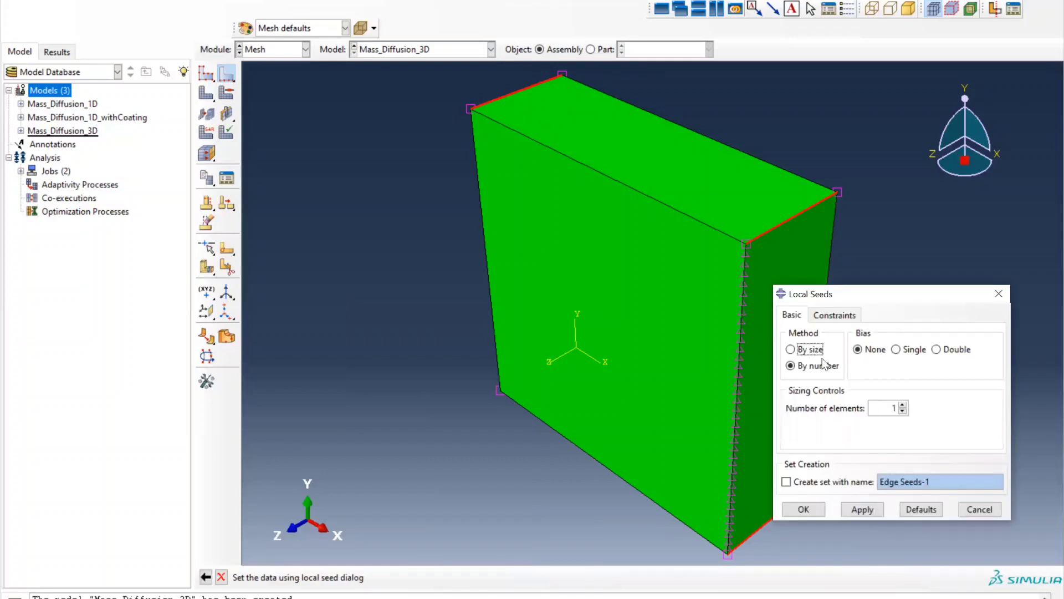
pyautogui.click(863, 510)
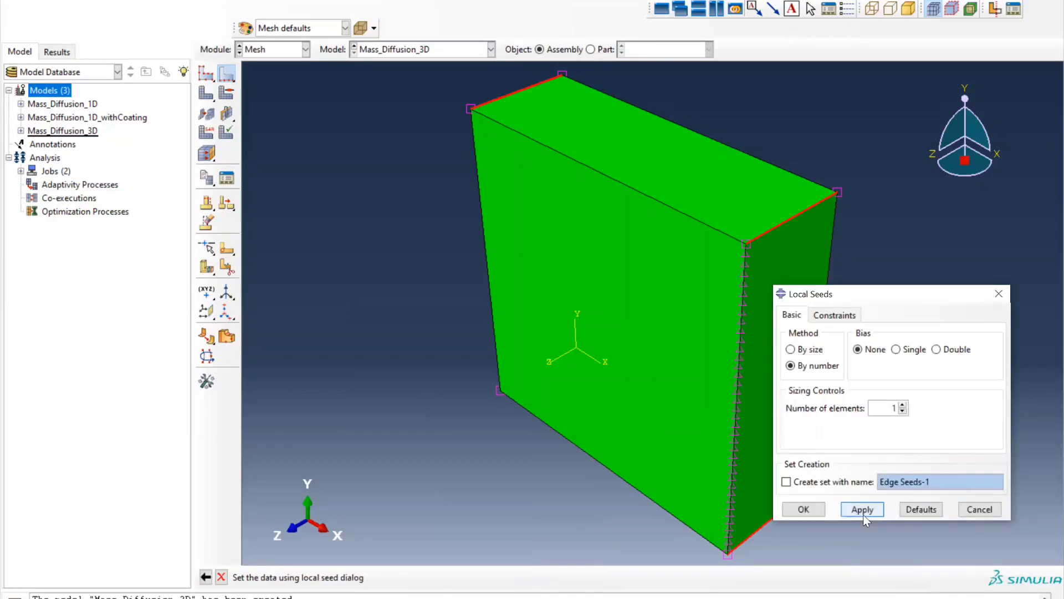
pyautogui.click(809, 509)
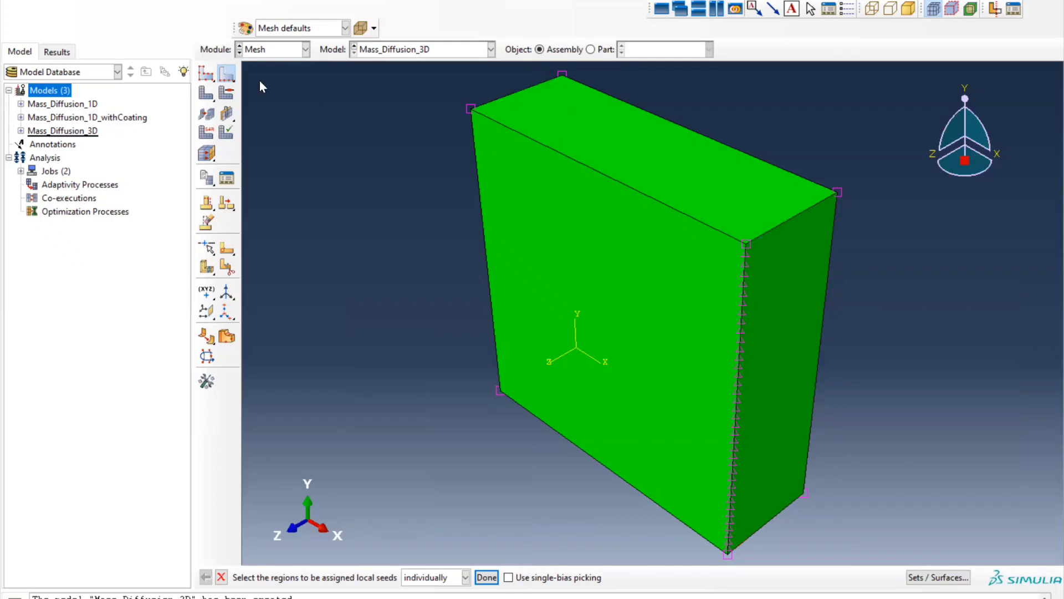
pyautogui.click(206, 94)
pyautogui.click(358, 577)
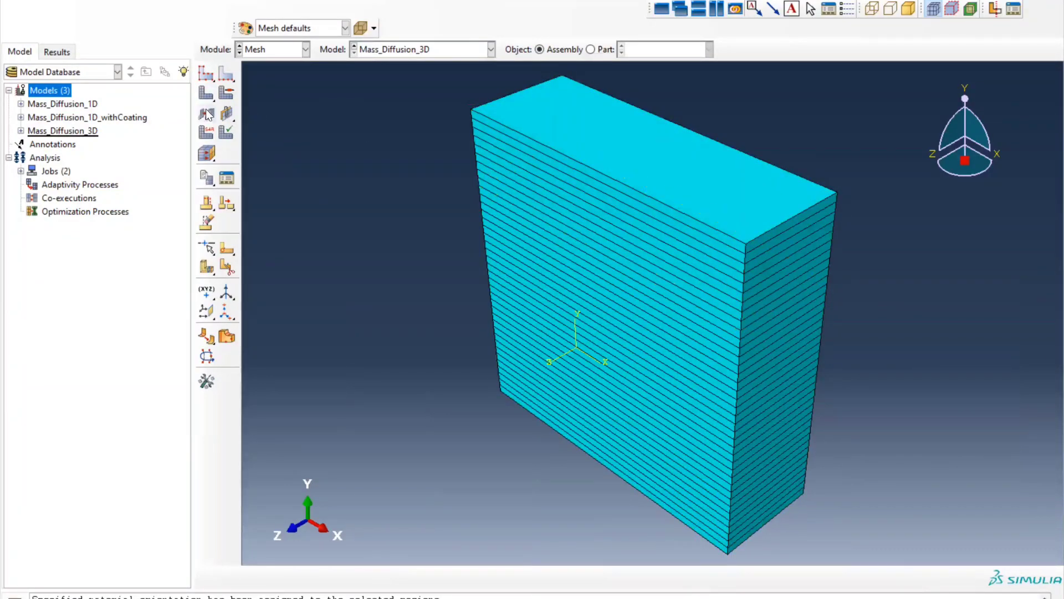
# Assign the block mesh the Standard linear Heat Transfer element type DC3D8
pyautogui.click(207, 132)
pyautogui.scroll(3, 427, 188)
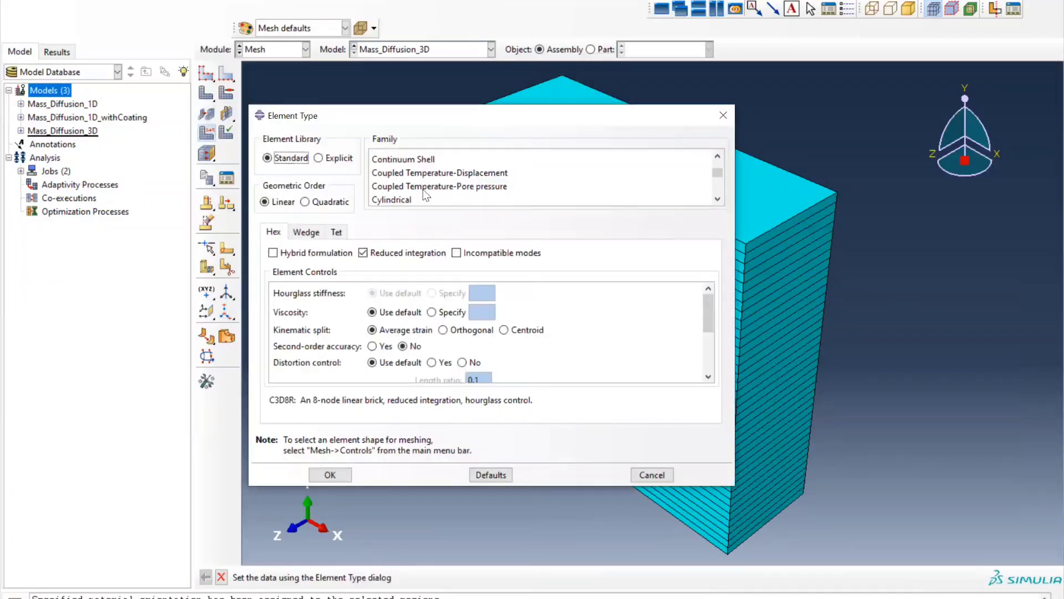
pyautogui.scroll(-1, 425, 195)
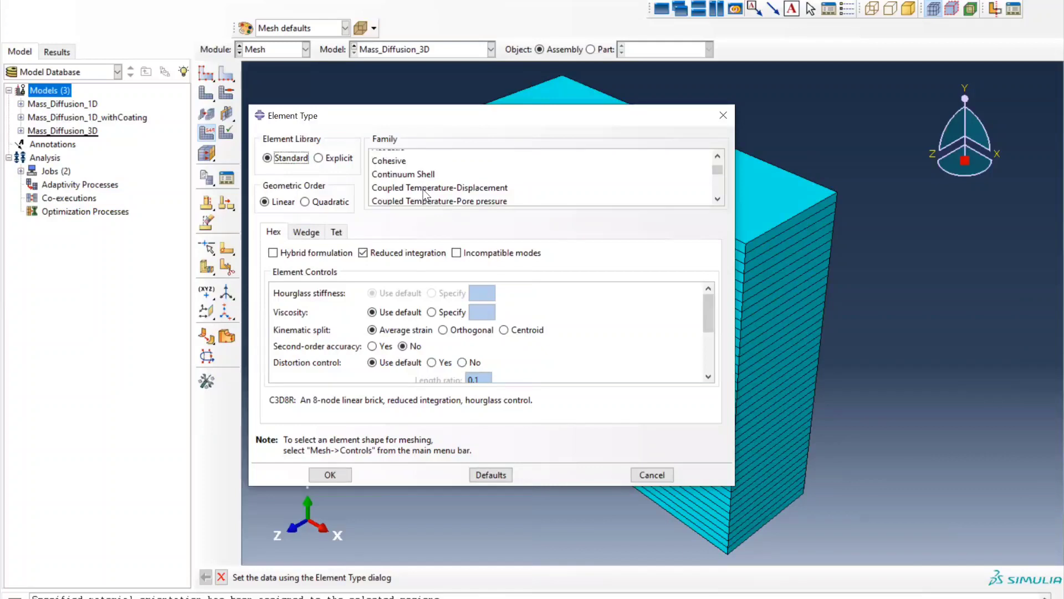
pyautogui.scroll(2, 426, 195)
pyautogui.scroll(-2, 425, 194)
pyautogui.scroll(-4, 426, 195)
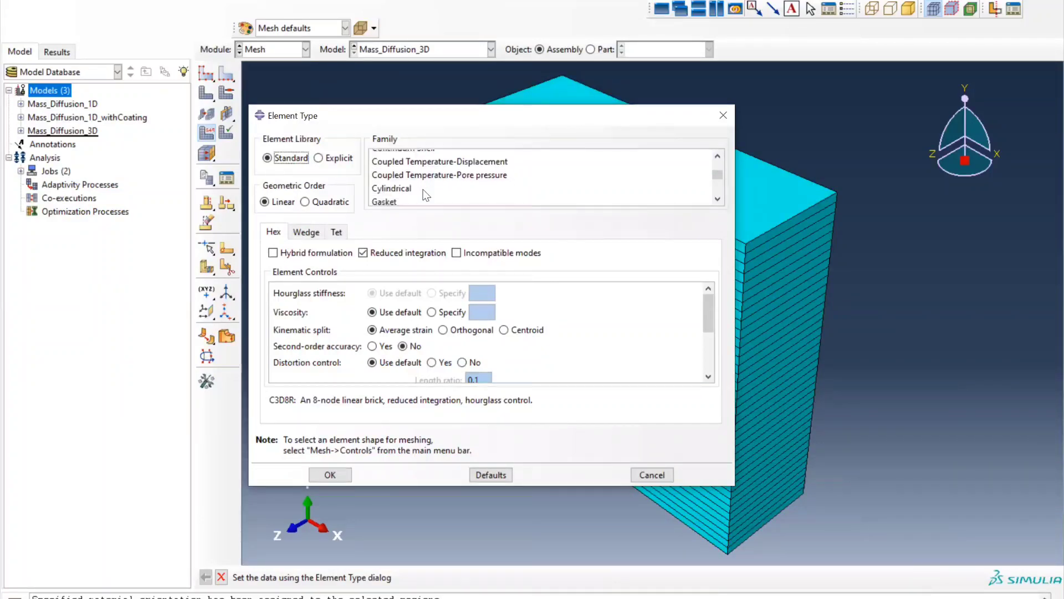
pyautogui.scroll(-1, 424, 194)
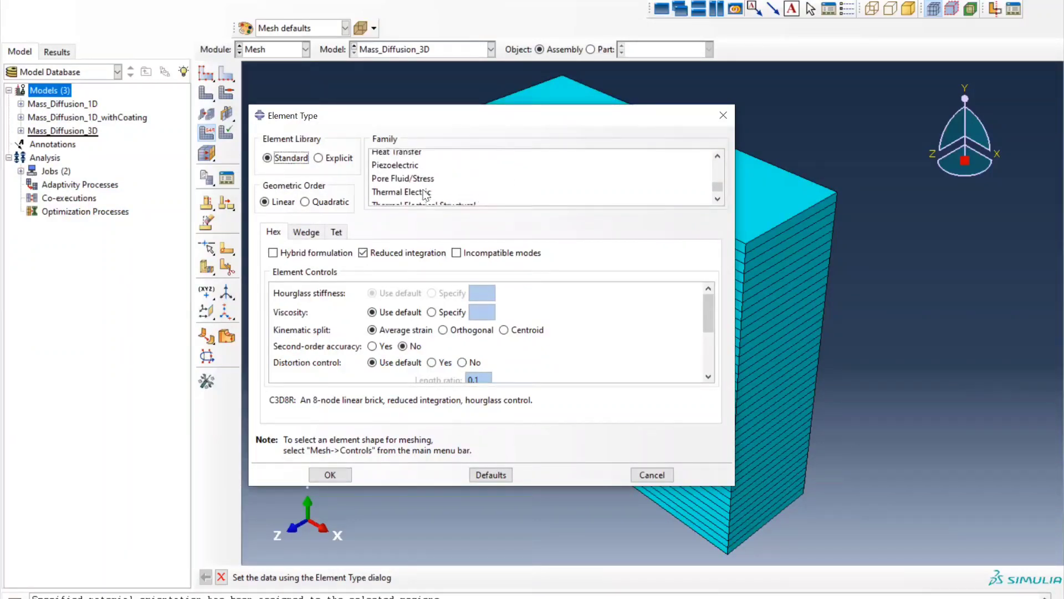
pyautogui.click(400, 161)
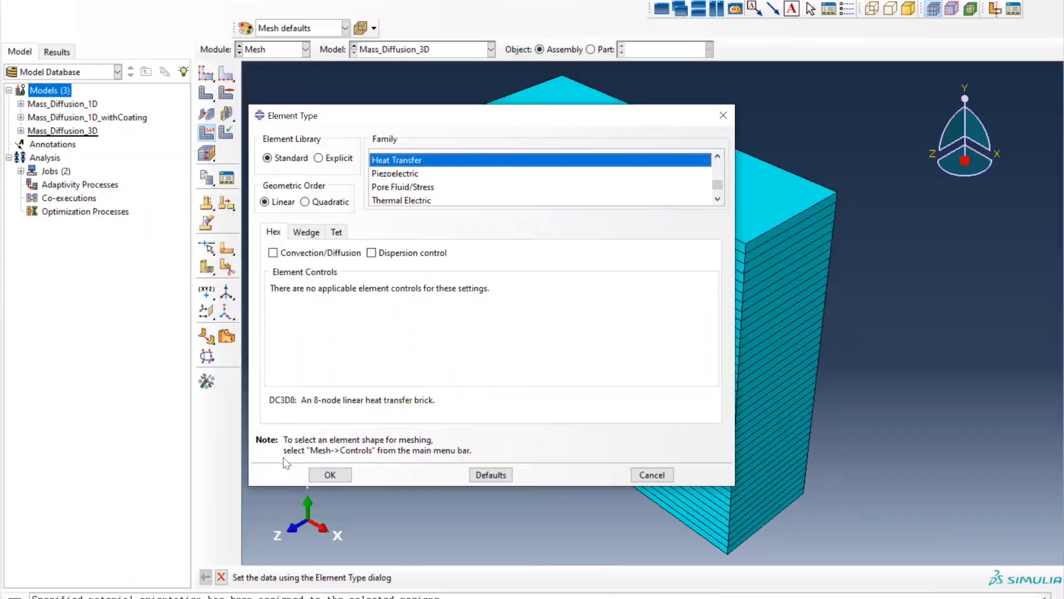
pyautogui.moveTo(269, 400); pyautogui.dragTo(301, 400)
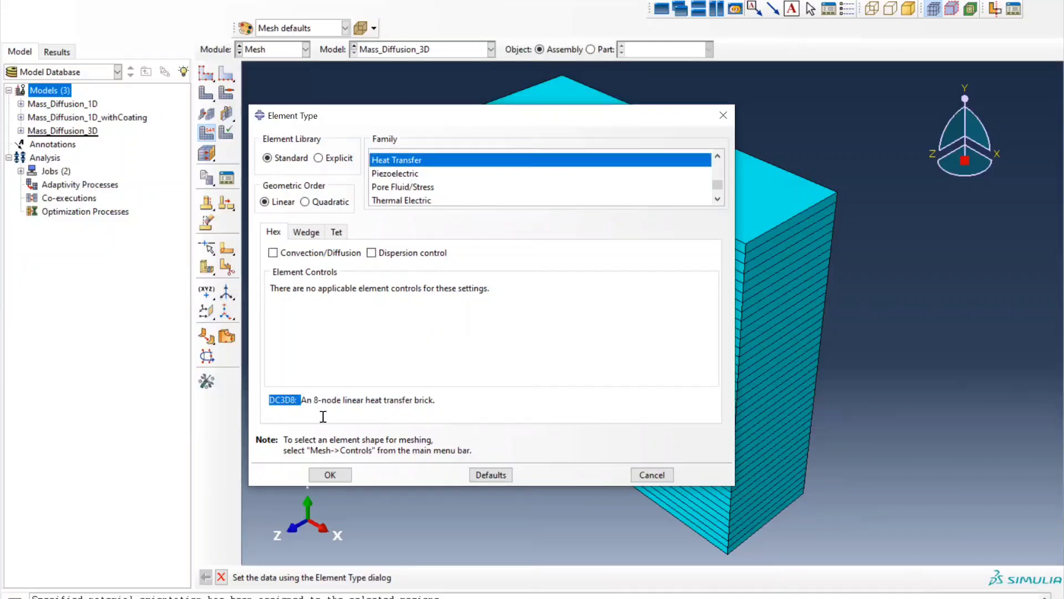
pyautogui.click(331, 474)
# In the Job module, create a full-analysis job named Mass_Diffusion_3D from the Mass_Diffusion_3D model, keeping the default job settings
pyautogui.click(264, 51)
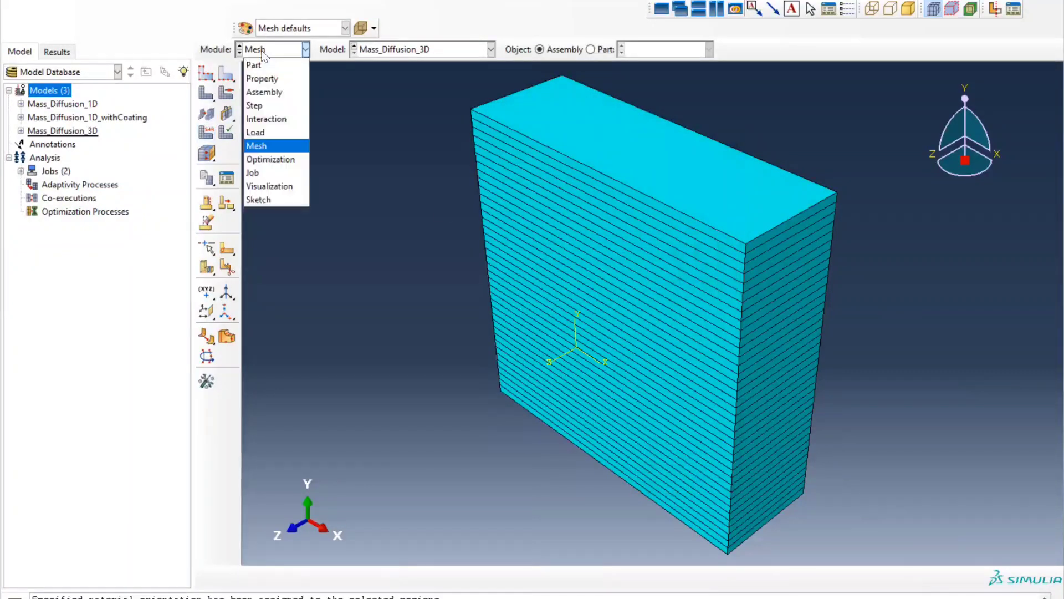
pyautogui.click(252, 173)
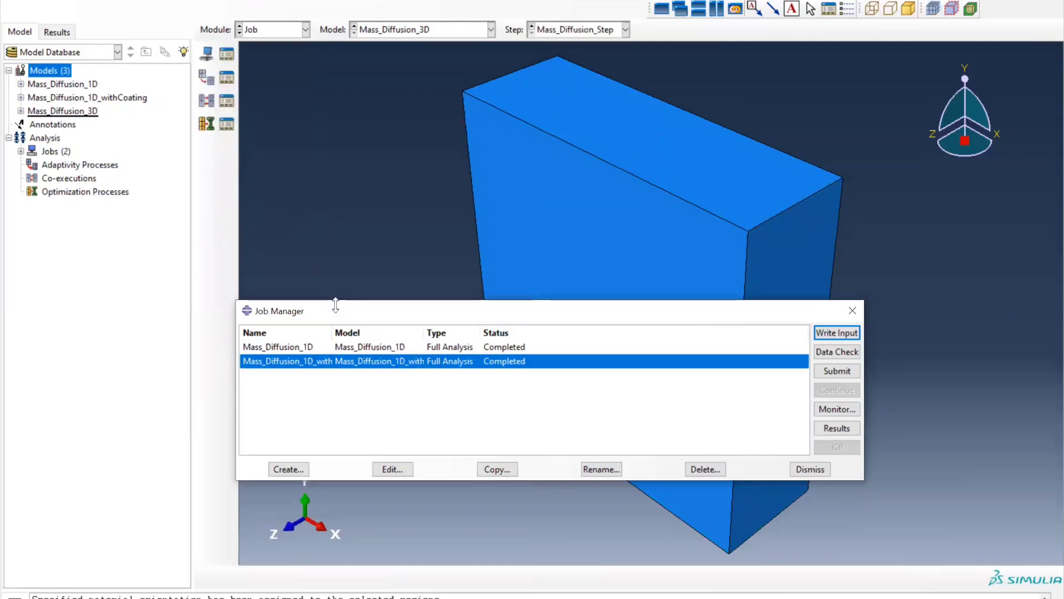
pyautogui.click(304, 469)
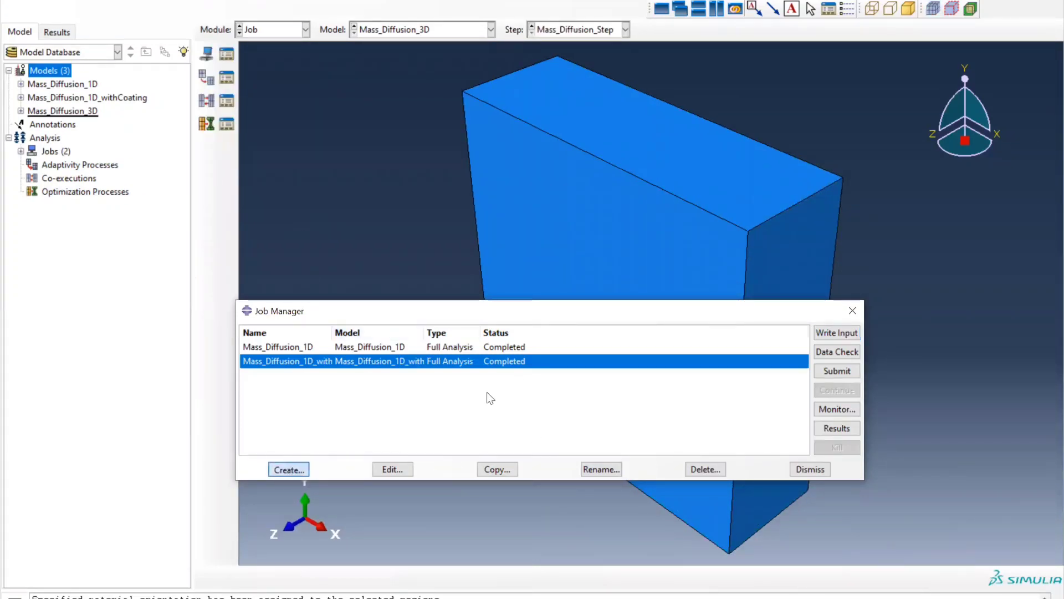
pyautogui.write('Ma')
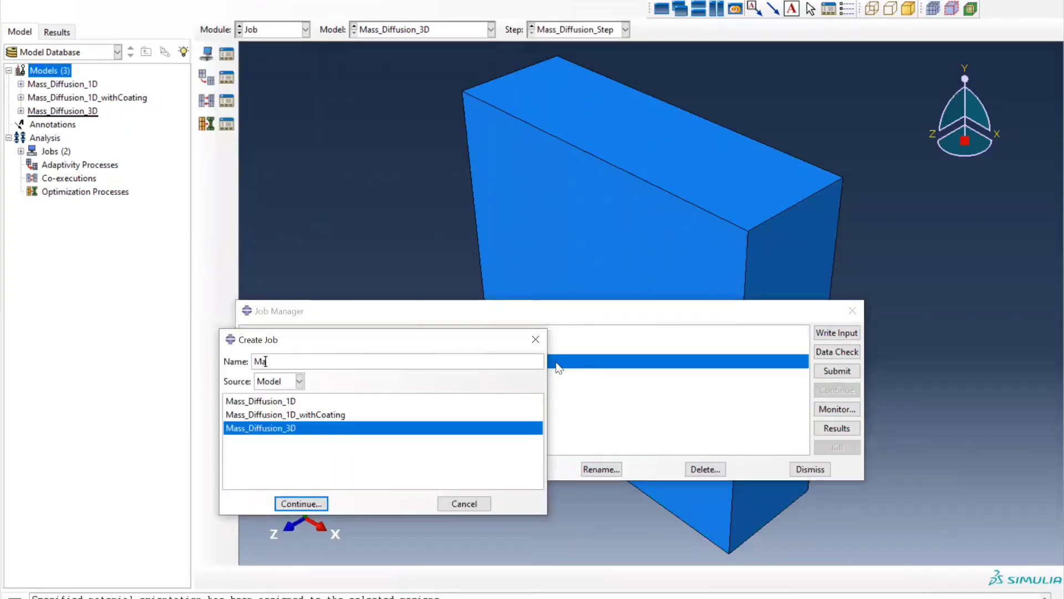
pyautogui.write('ss_Di')
pyautogui.hotkey('ctrl', 'a')
pyautogui.press('BackSpace')
pyautogui.write('Mass_Diffusion')
pyautogui.write('_3D')
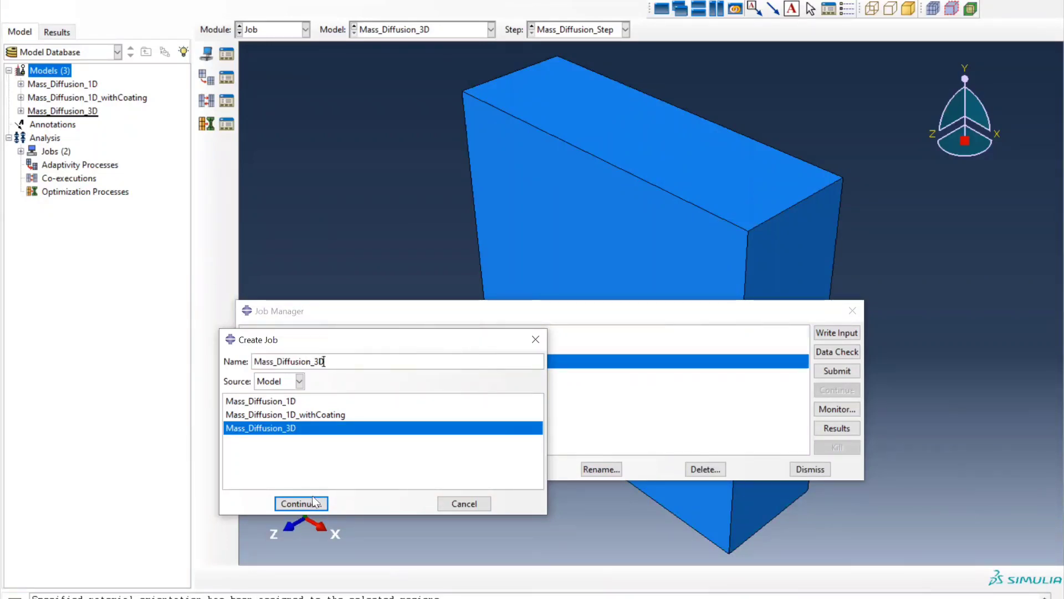
pyautogui.click(288, 506)
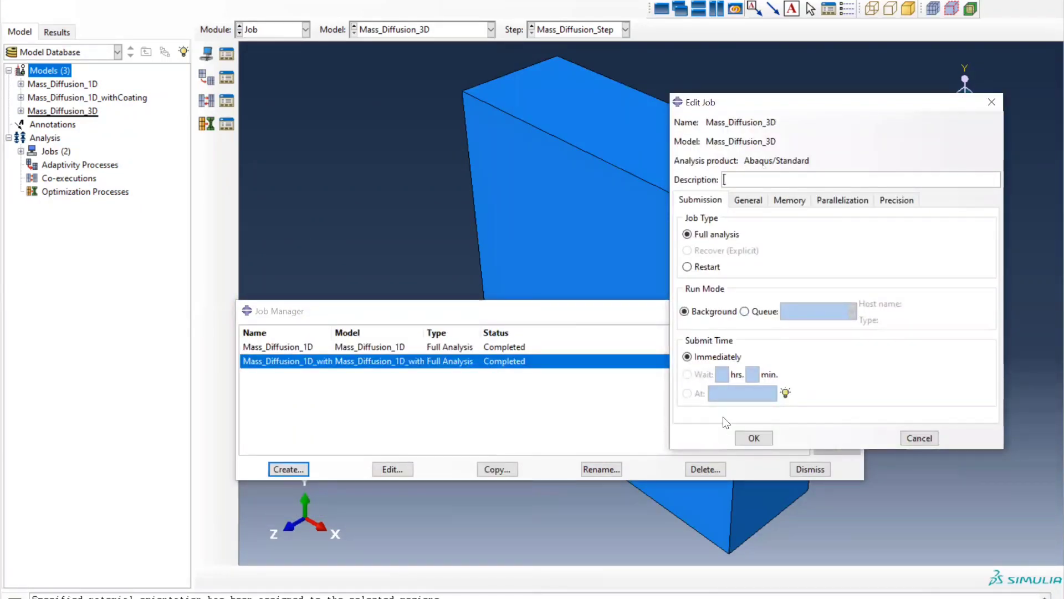
pyautogui.click(754, 438)
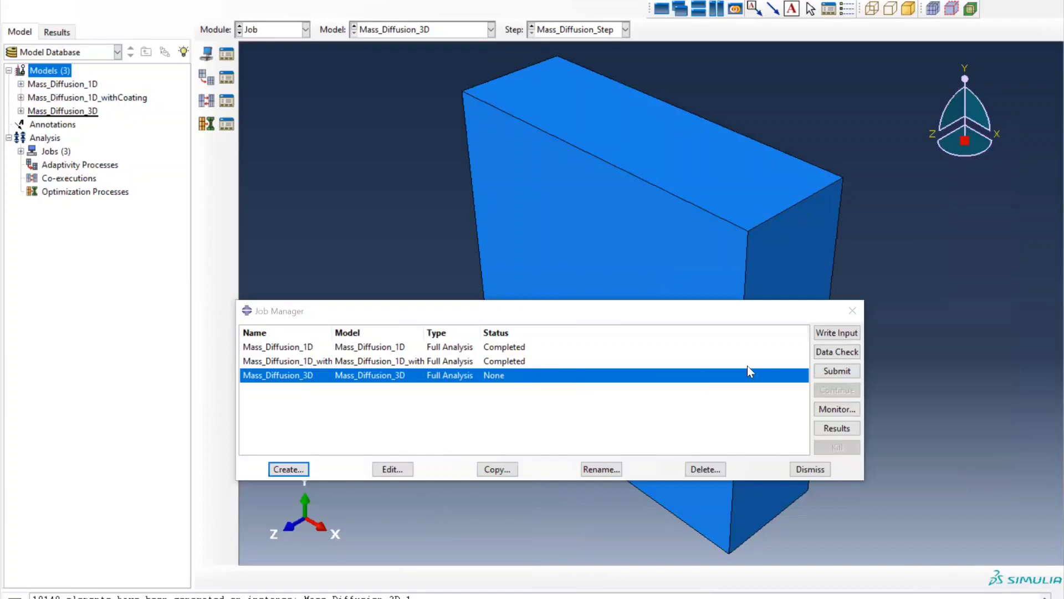
# Submit the Mass_Diffusion_3D job and check its warnings and errors in the job monitor
pyautogui.click(833, 371)
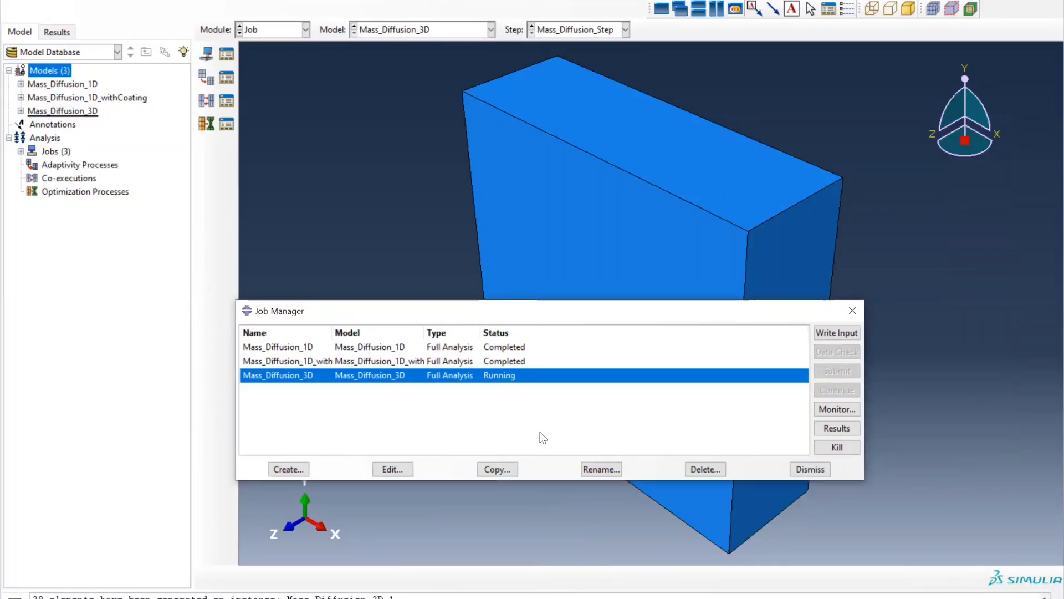
pyautogui.click(831, 411)
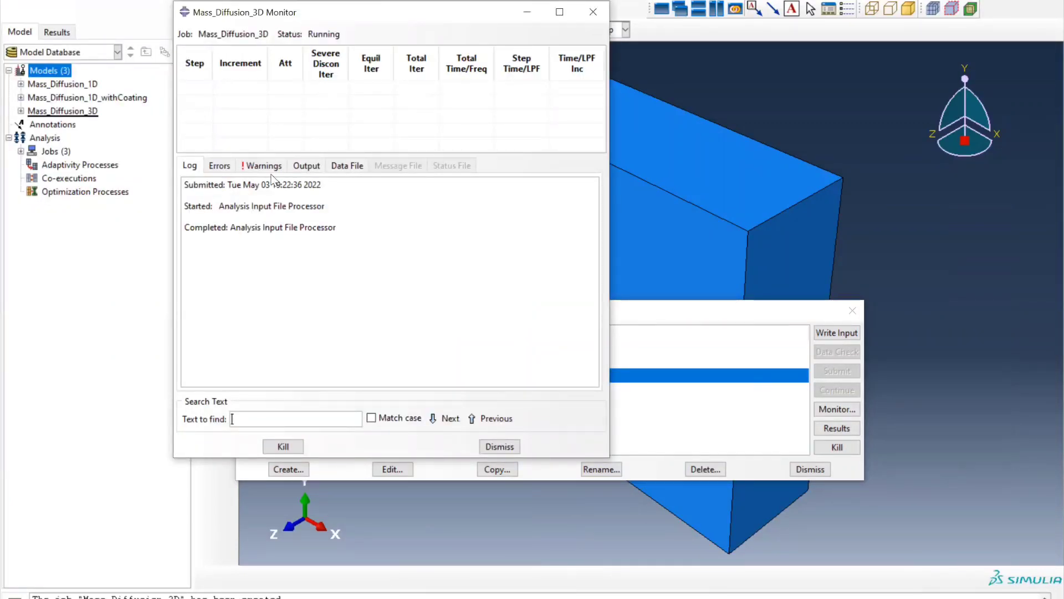
pyautogui.click(267, 166)
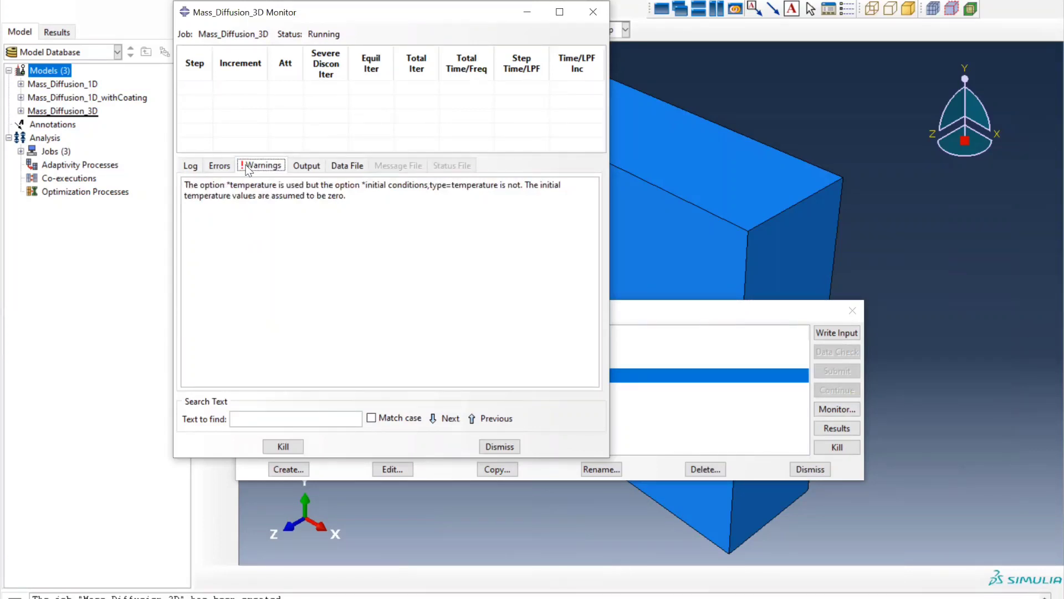
pyautogui.click(221, 165)
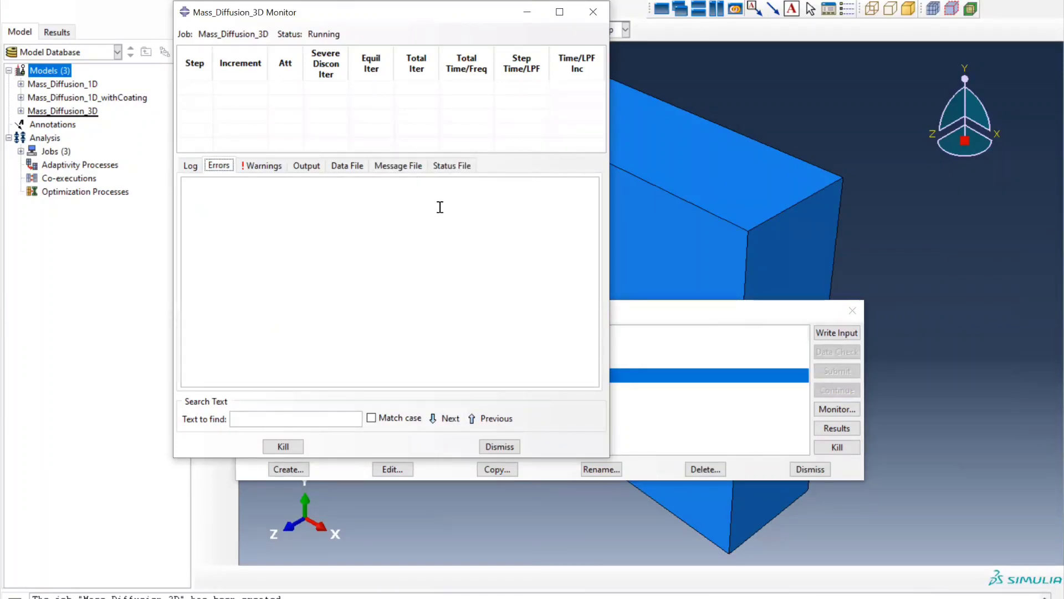
# Enlarge the job monitor's increment table, review the time increments and attempts until the analysis completes, and close the monitor
pyautogui.moveTo(440, 154); pyautogui.dragTo(464, 360)
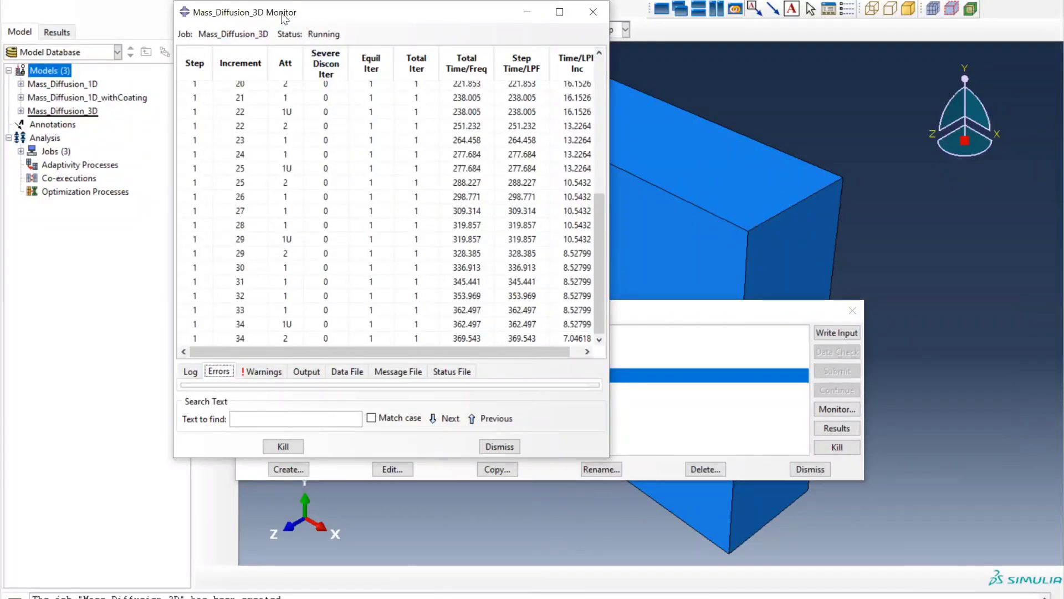
pyautogui.moveTo(281, 16); pyautogui.dragTo(156, 35)
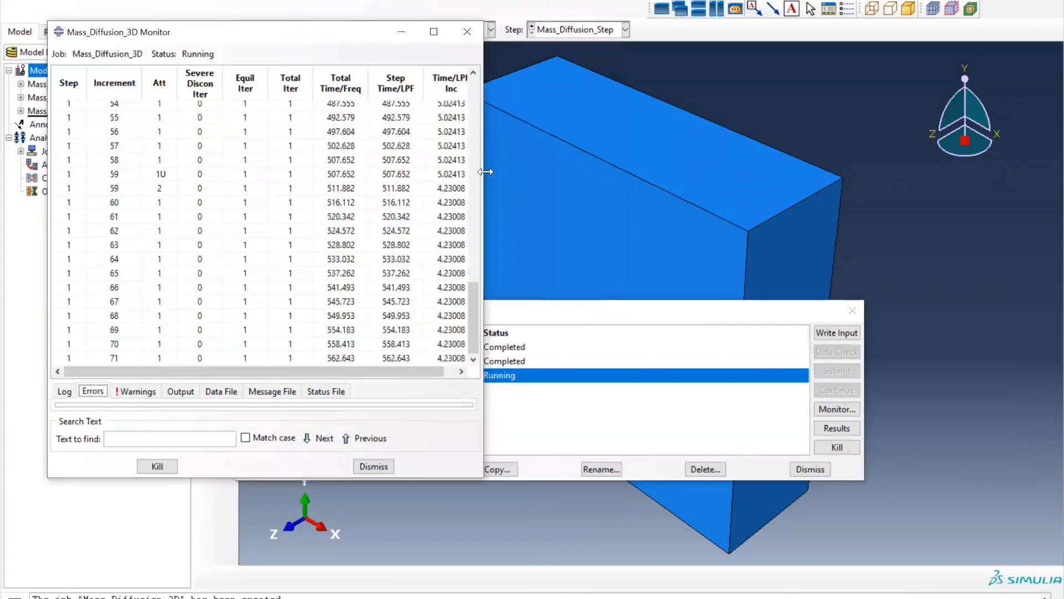
pyautogui.moveTo(521, 182); pyautogui.dragTo(519, 183)
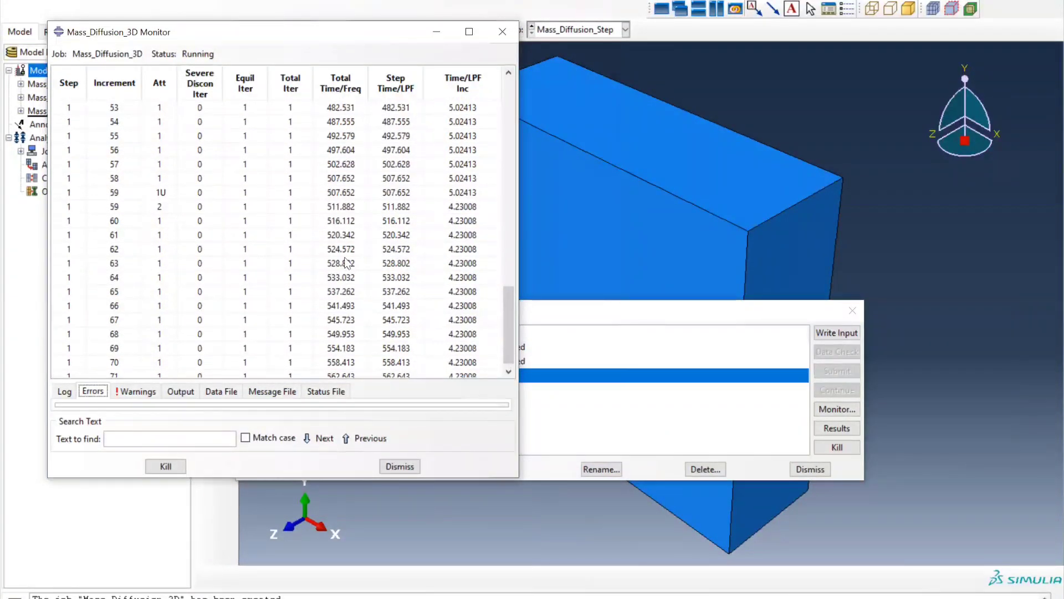
pyautogui.scroll(10, 344, 258)
pyautogui.scroll(9, 344, 258)
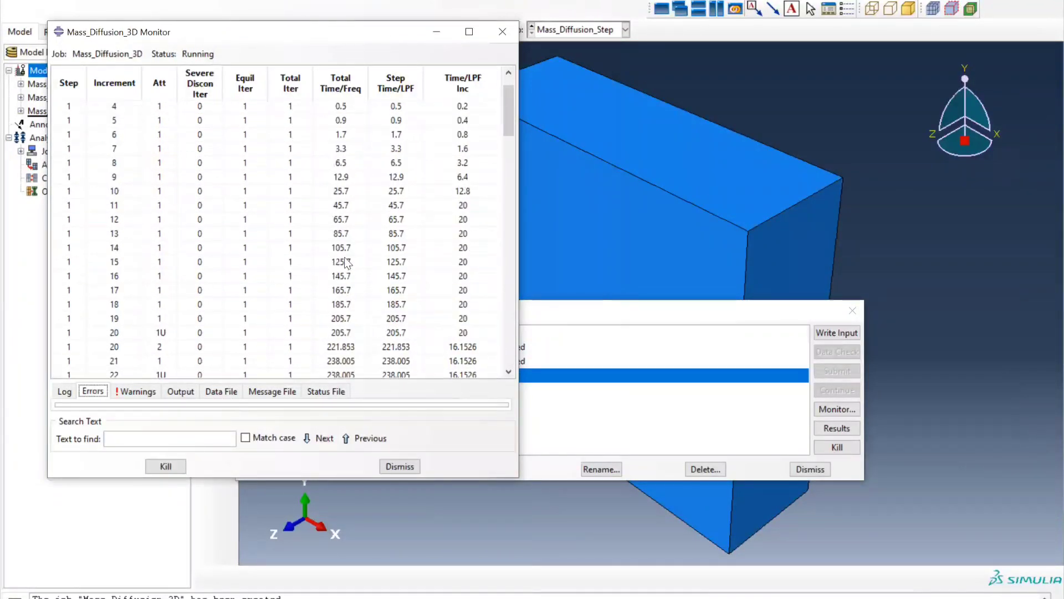
pyautogui.scroll(-8, 344, 263)
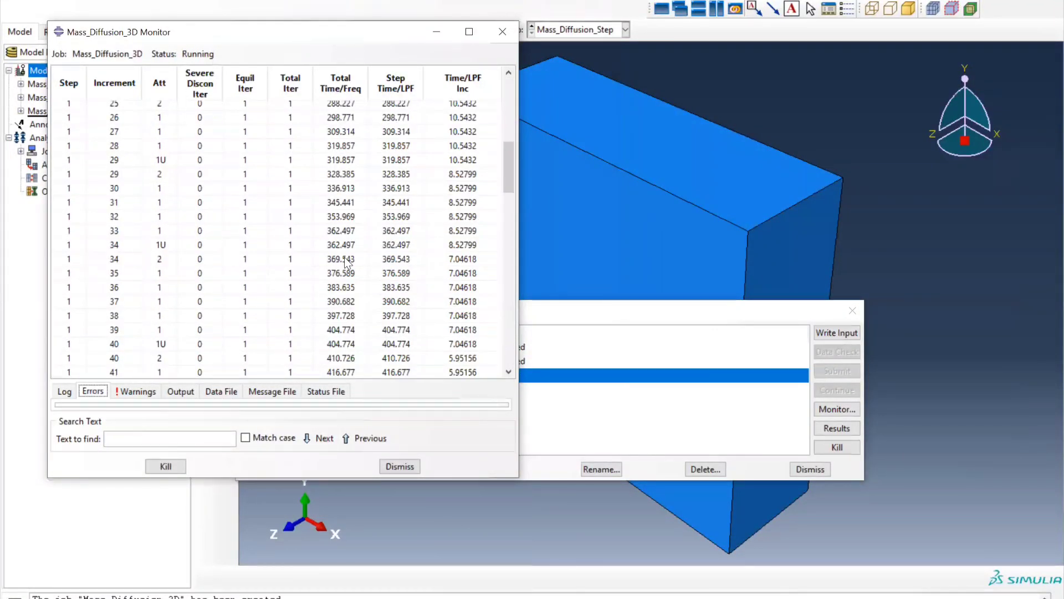
pyautogui.scroll(-20, 344, 257)
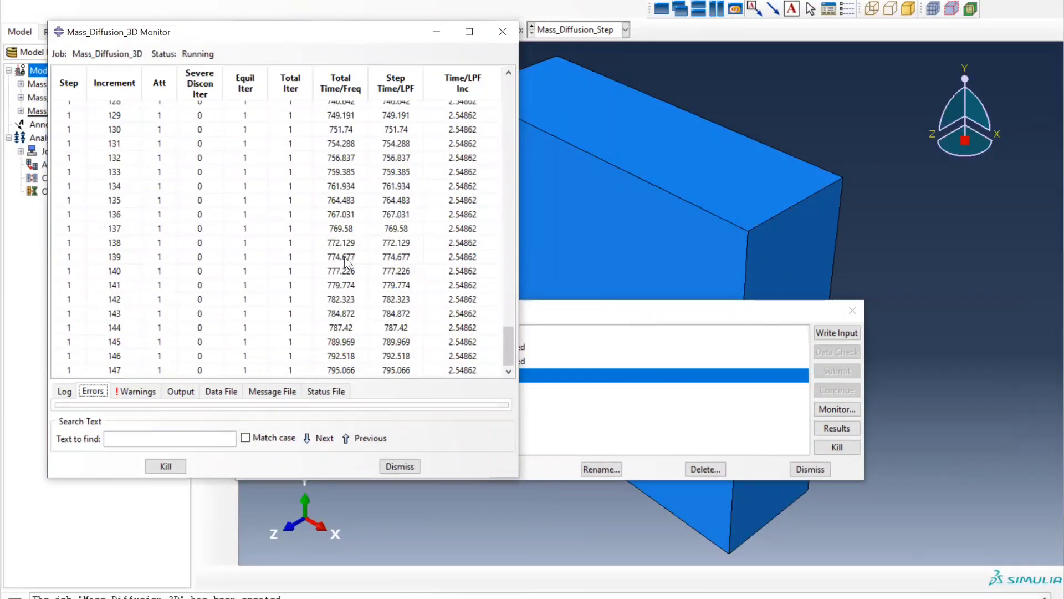
pyautogui.scroll(20, 345, 263)
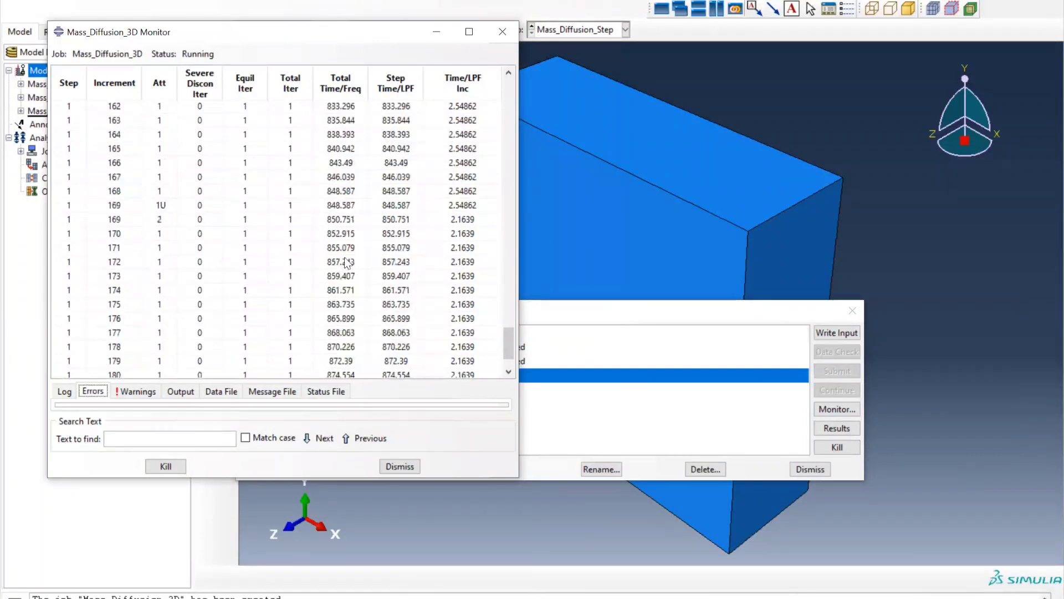
pyautogui.scroll(13, 345, 263)
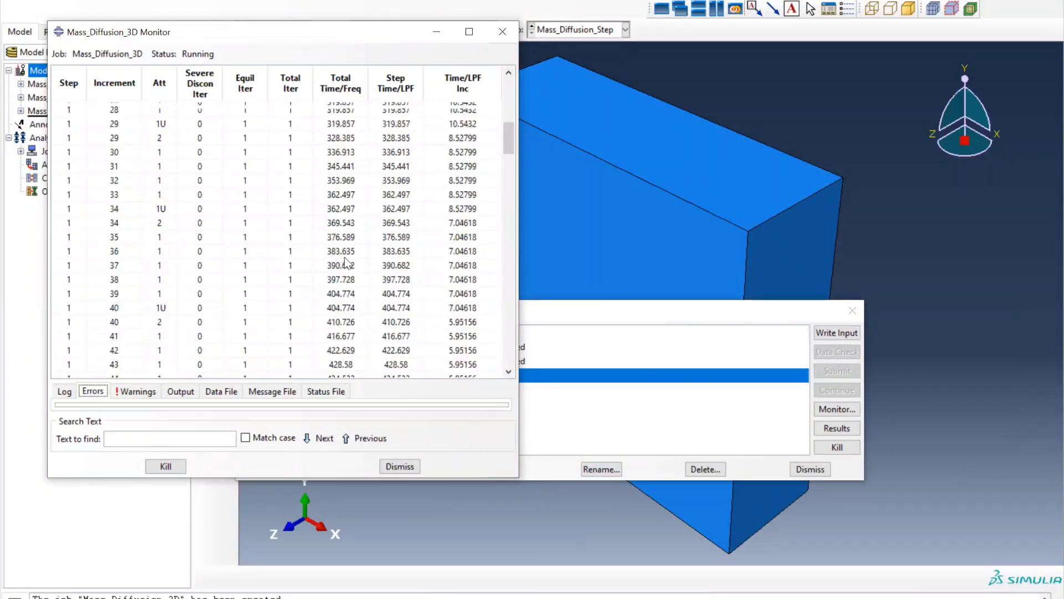
pyautogui.scroll(-20, 345, 263)
pyautogui.scroll(-17, 344, 262)
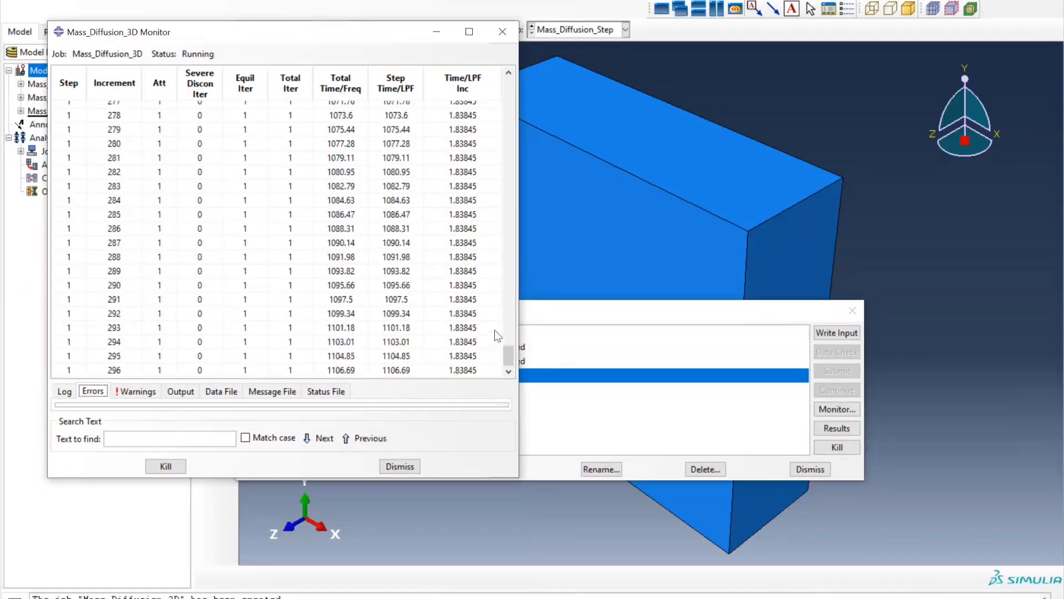
pyautogui.click(822, 134)
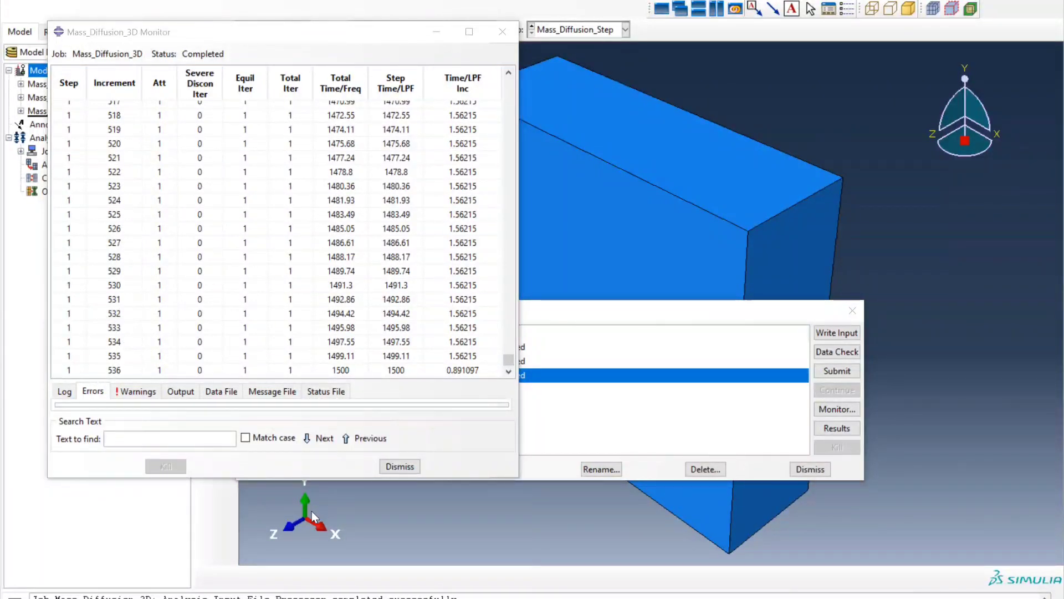
pyautogui.click(389, 468)
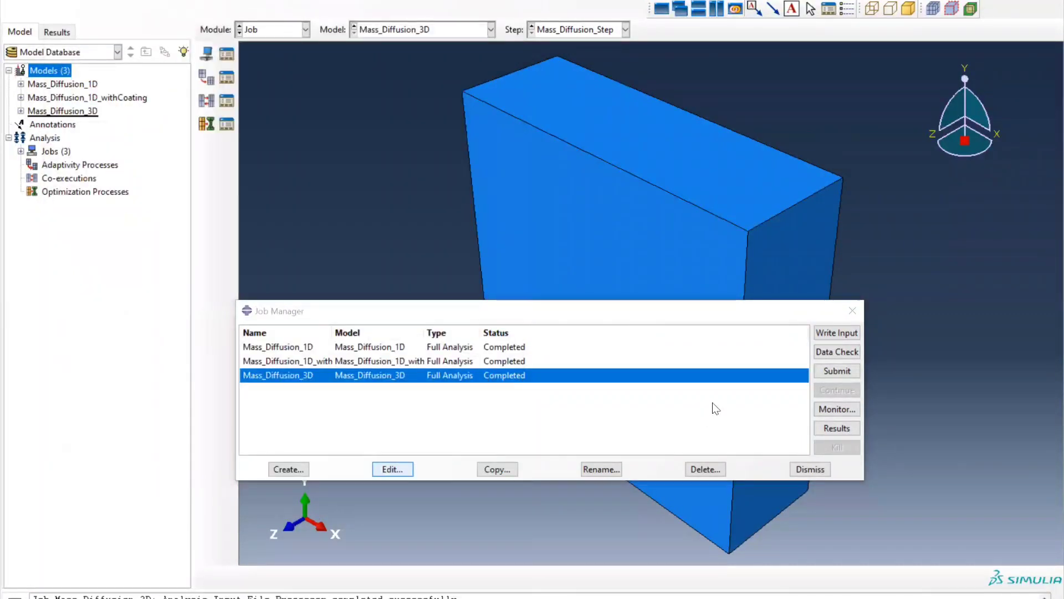
# Open the Mass_Diffusion_3D job's results and show the concentration (CONC) contour in front view
pyautogui.click(848, 432)
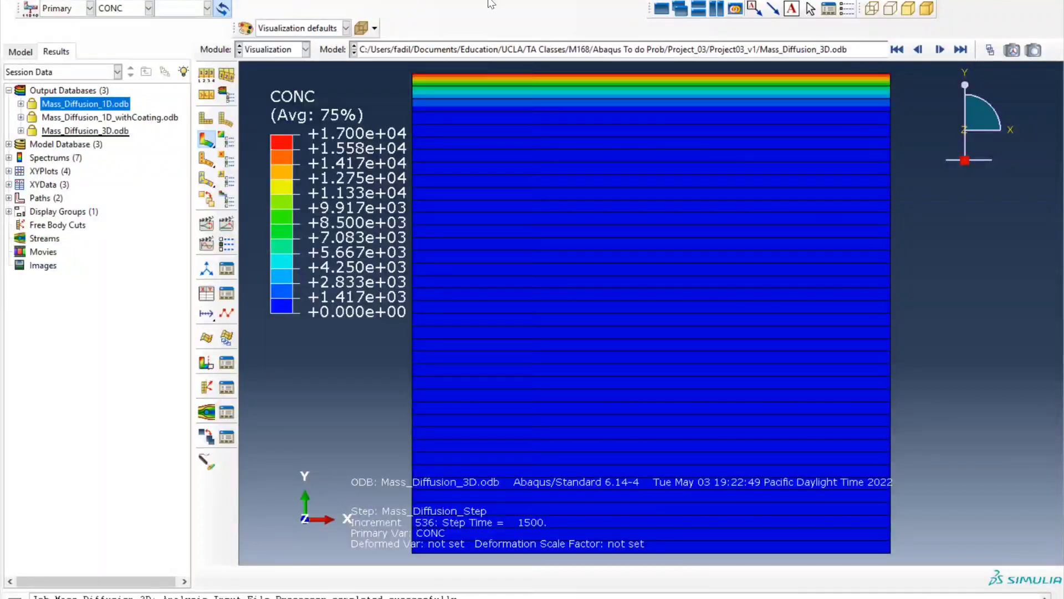
pyautogui.scroll(-1, 578, 193)
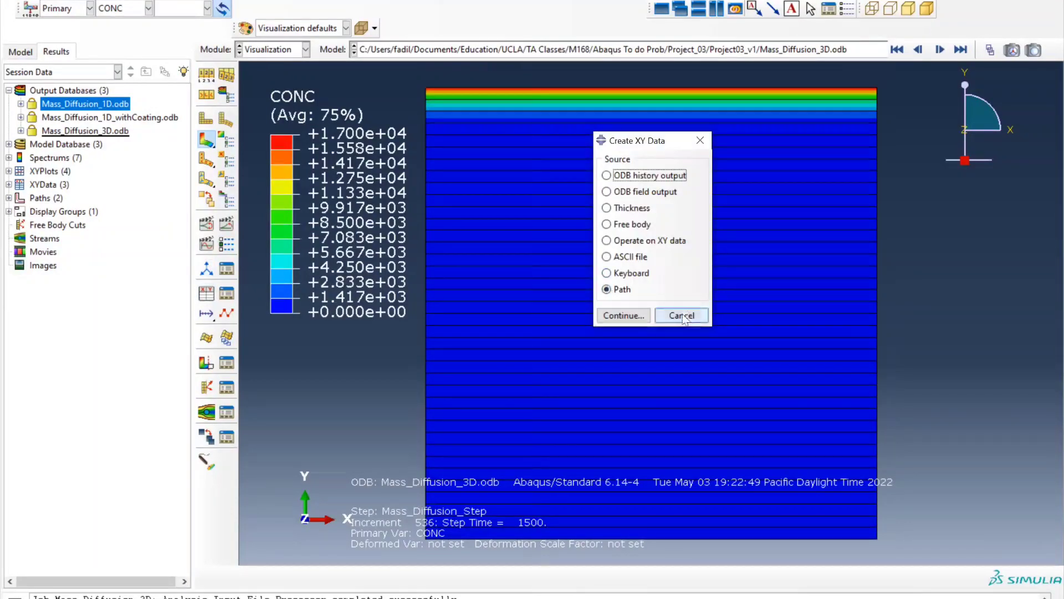
pyautogui.click(682, 315)
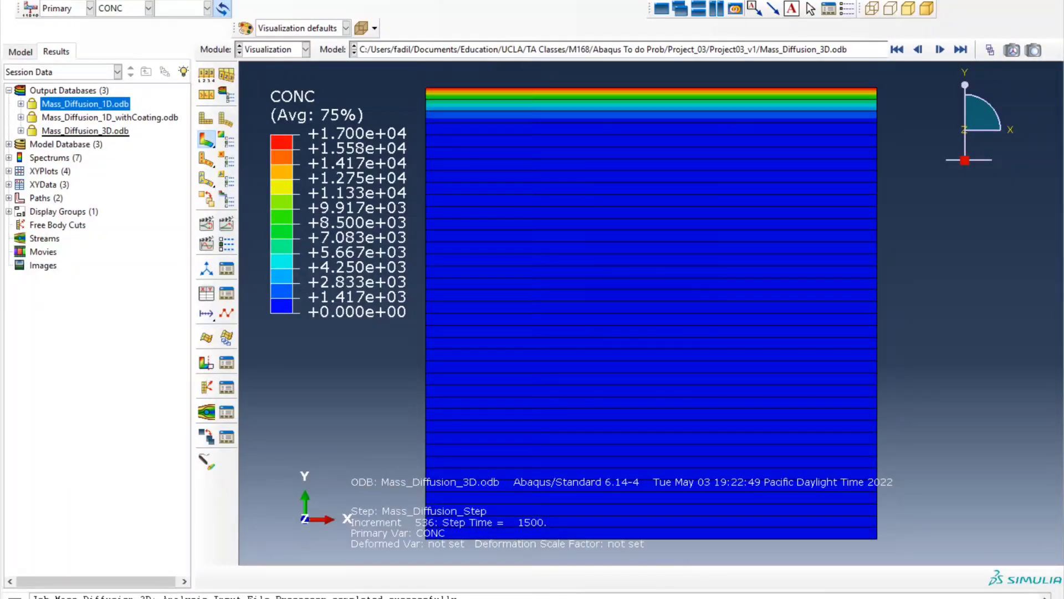
# Create a node list path named path_along_y
pyautogui.click(302, 0)
pyautogui.moveTo(342, 0)
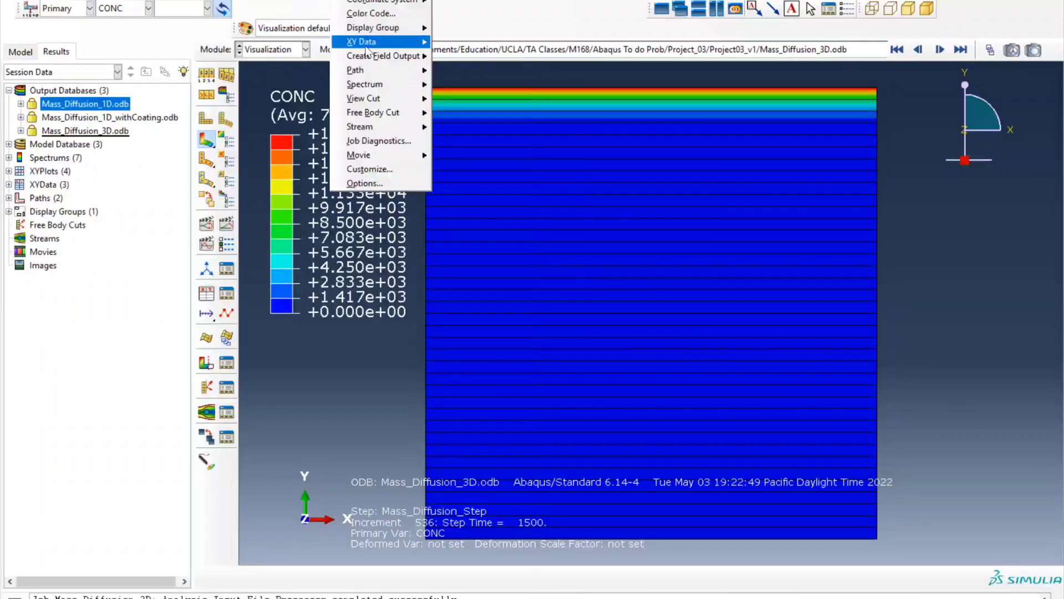
pyautogui.moveTo(407, 75)
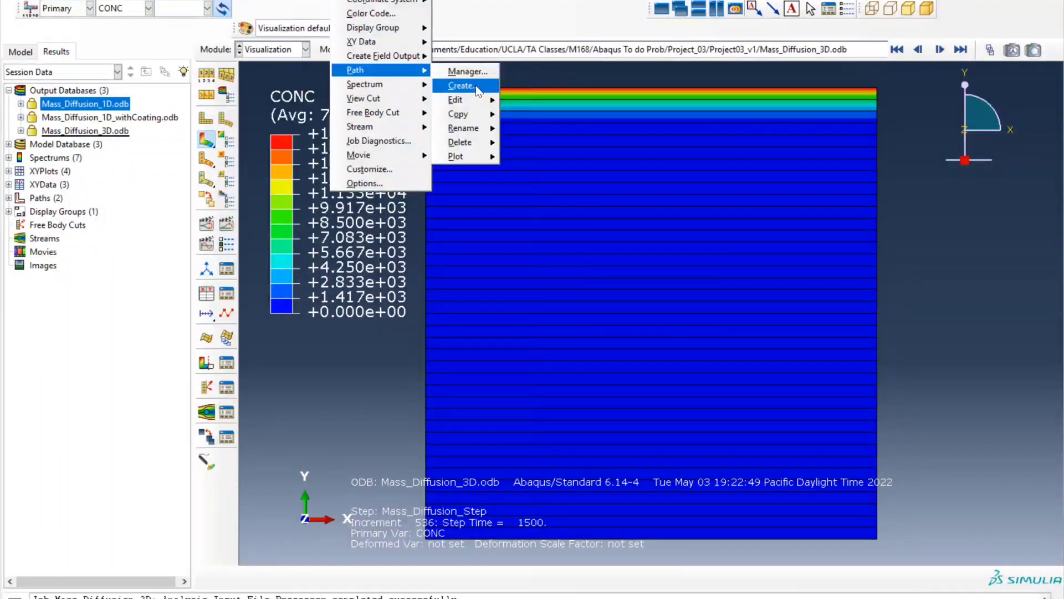
pyautogui.click(469, 86)
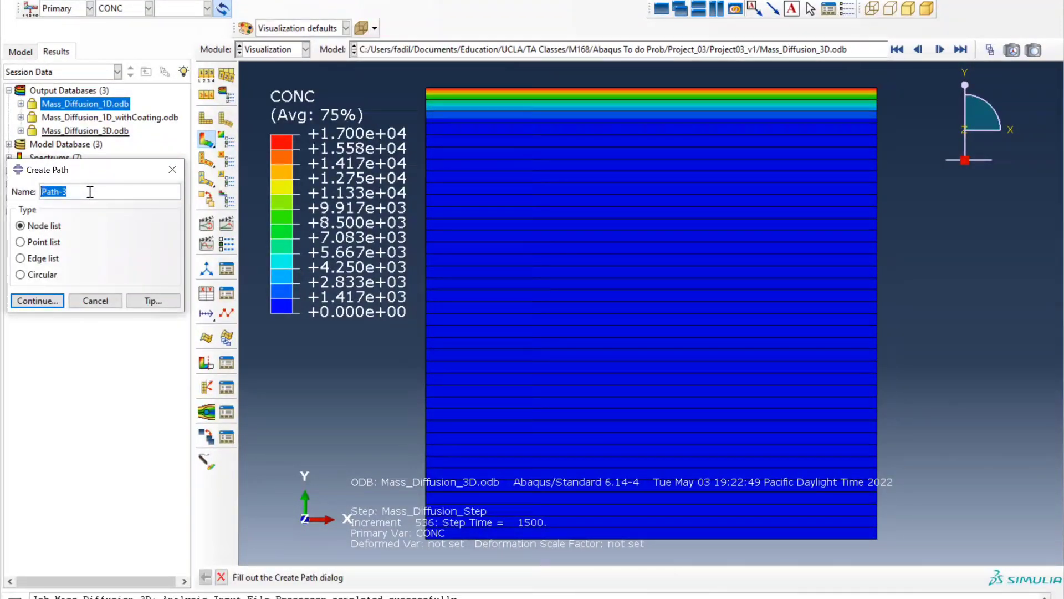
pyautogui.write('along_y')
pyautogui.press('Home')
pyautogui.write('path_')
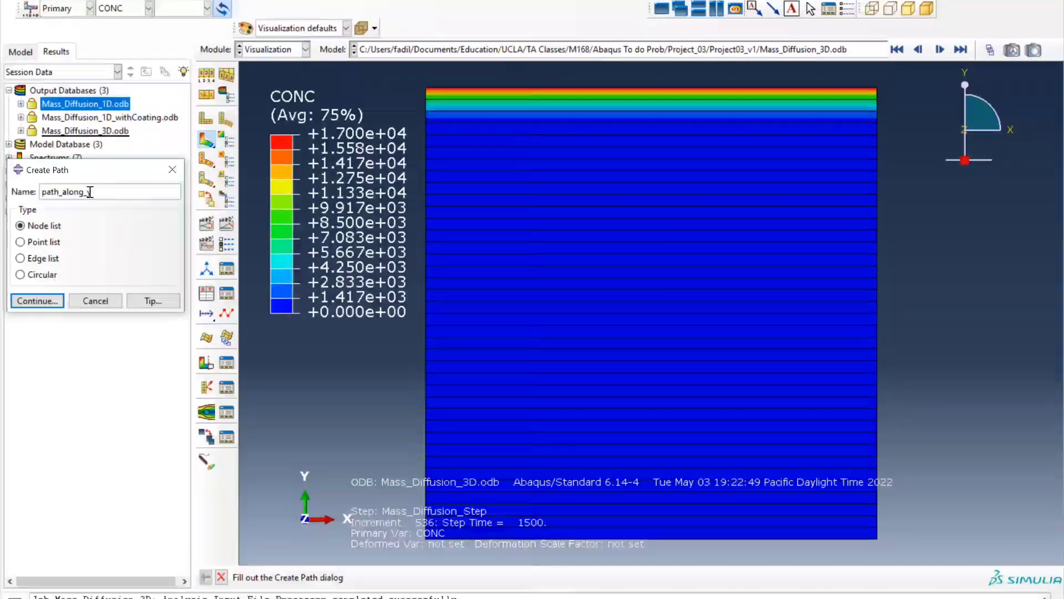
pyautogui.click(37, 301)
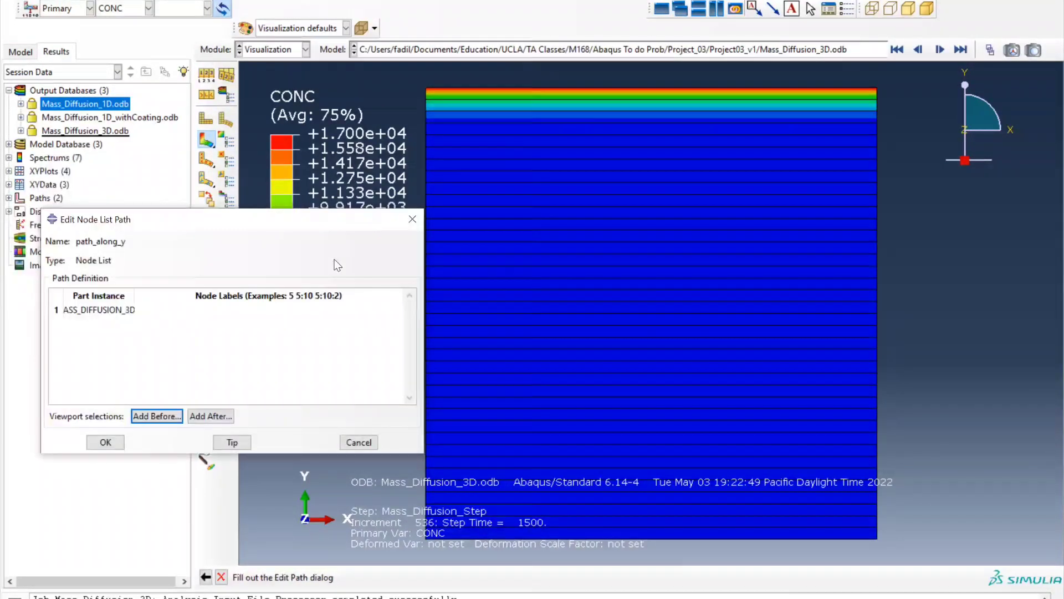
# Add nodes 1 to 18 and 22, in order from the top down the block's right front edge, to path_along_y and save the path
pyautogui.click(211, 416)
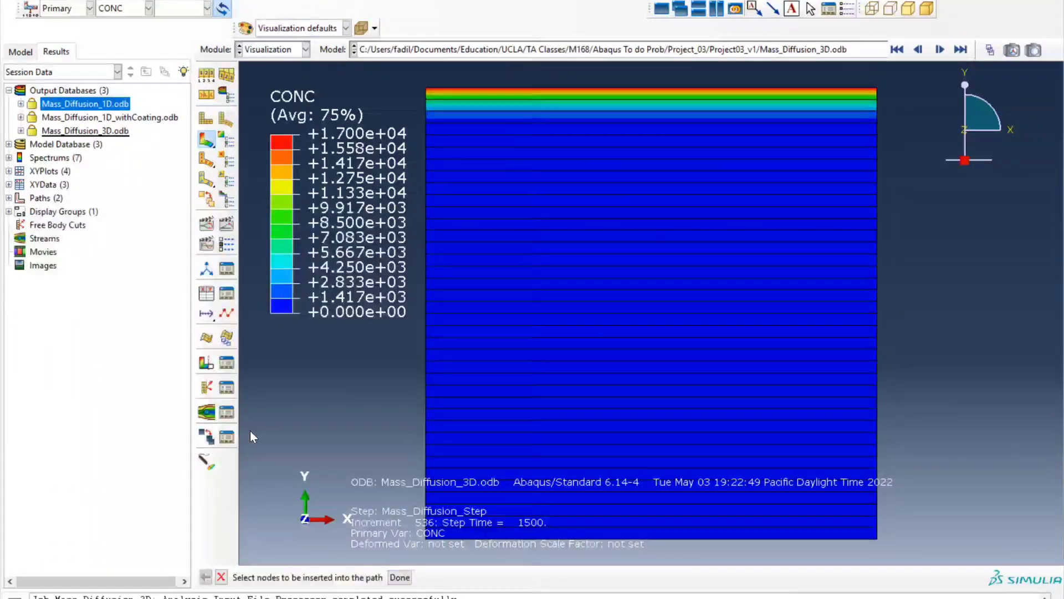
pyautogui.scroll(-2, 877, 95)
pyautogui.click(879, 83)
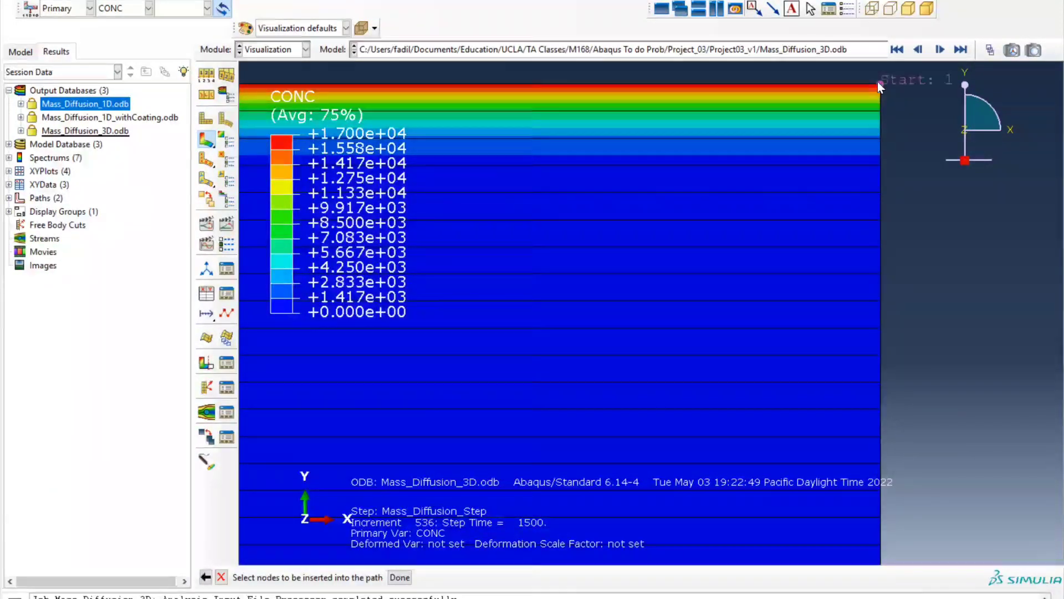
pyautogui.click(881, 110)
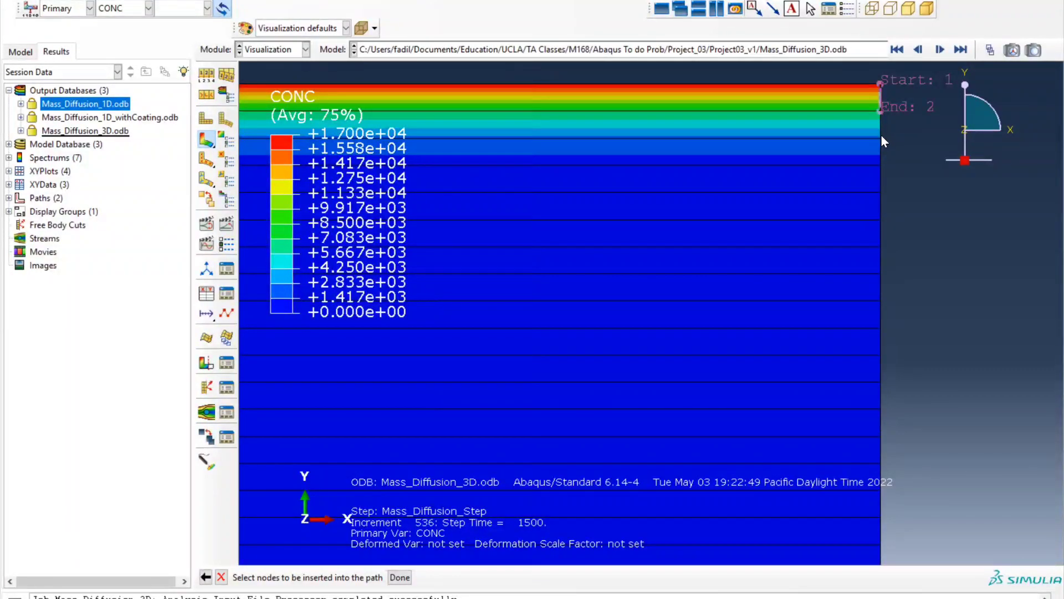
pyautogui.click(881, 137)
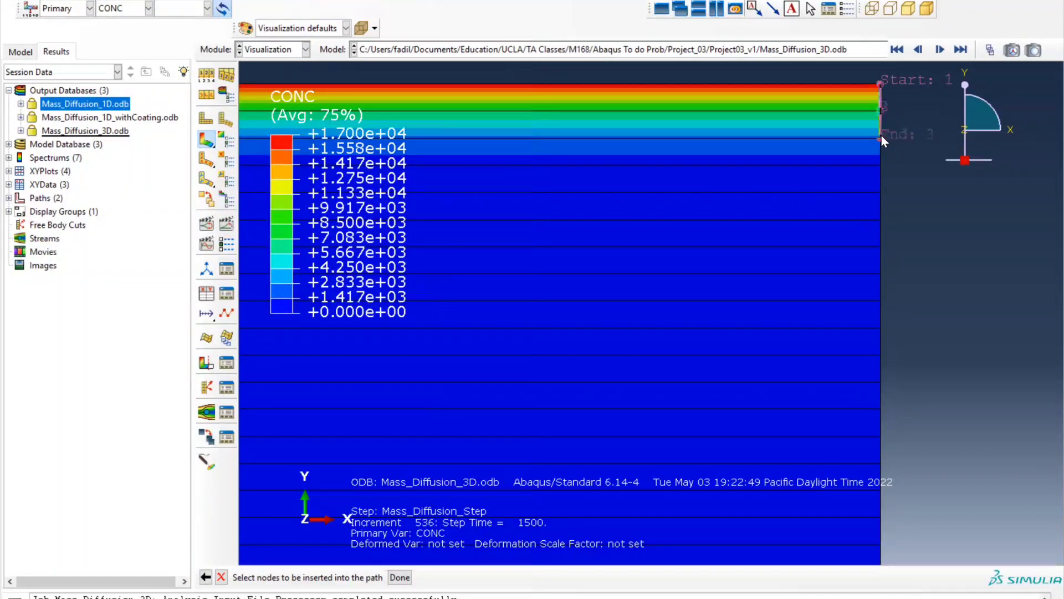
pyautogui.click(880, 165)
pyautogui.click(880, 192)
pyautogui.click(881, 219)
pyautogui.click(881, 245)
pyautogui.click(882, 274)
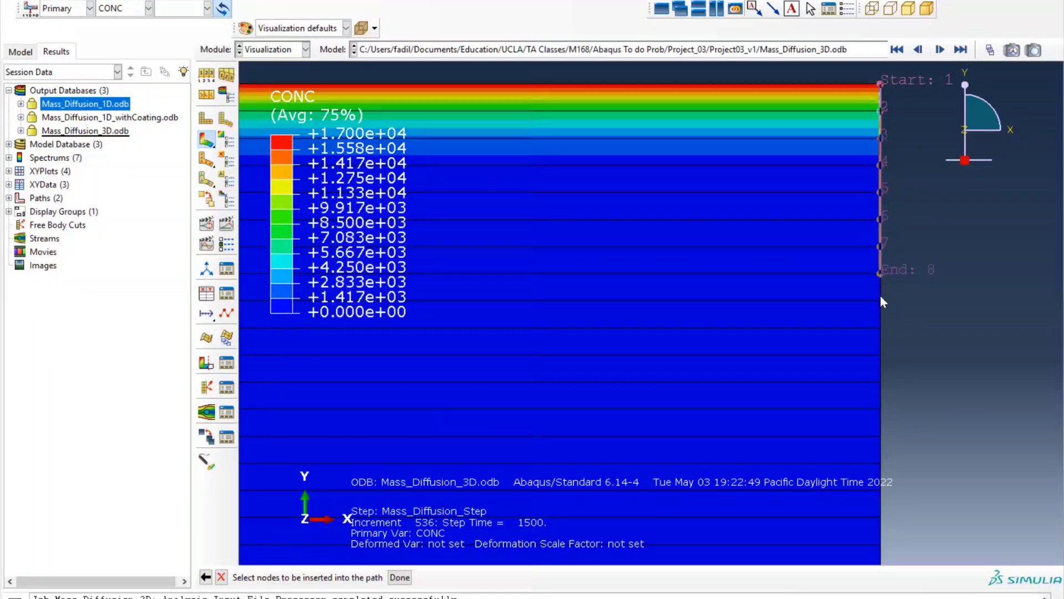
pyautogui.click(880, 300)
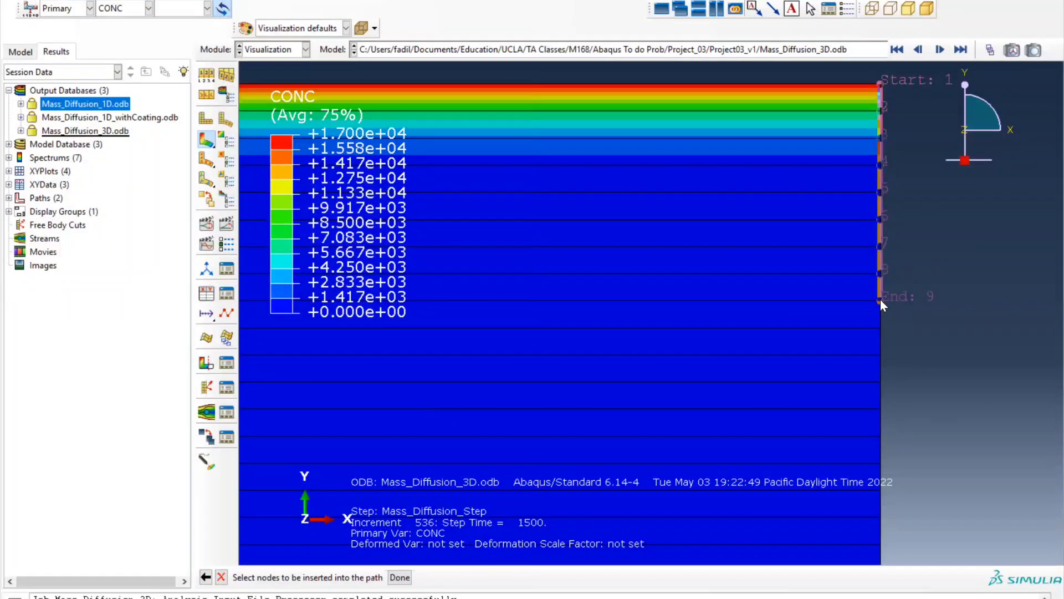
pyautogui.click(881, 328)
pyautogui.click(880, 355)
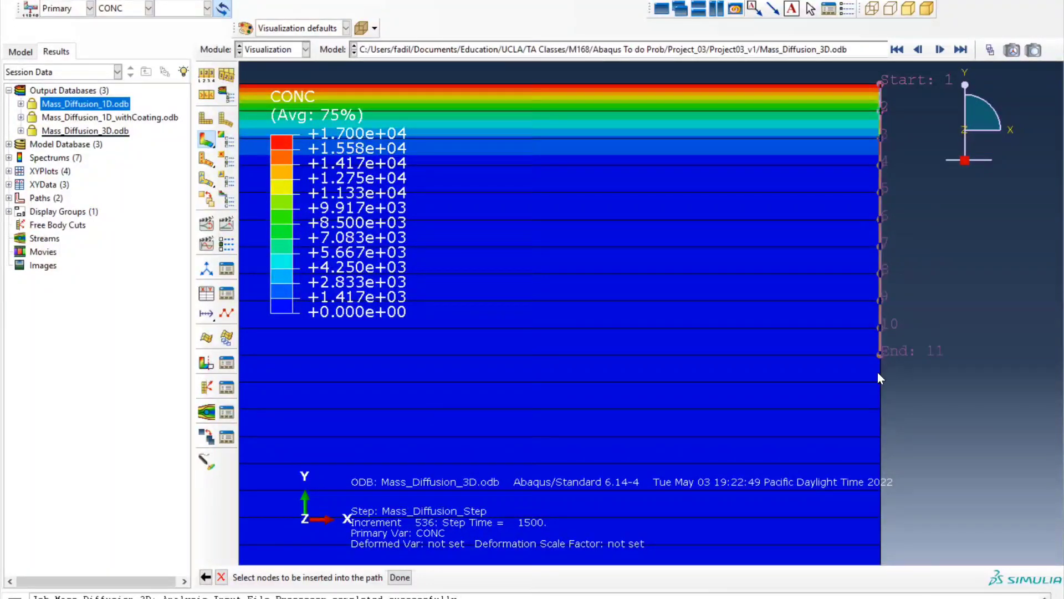
pyautogui.click(881, 408)
pyautogui.click(881, 436)
pyautogui.click(881, 464)
pyautogui.click(880, 490)
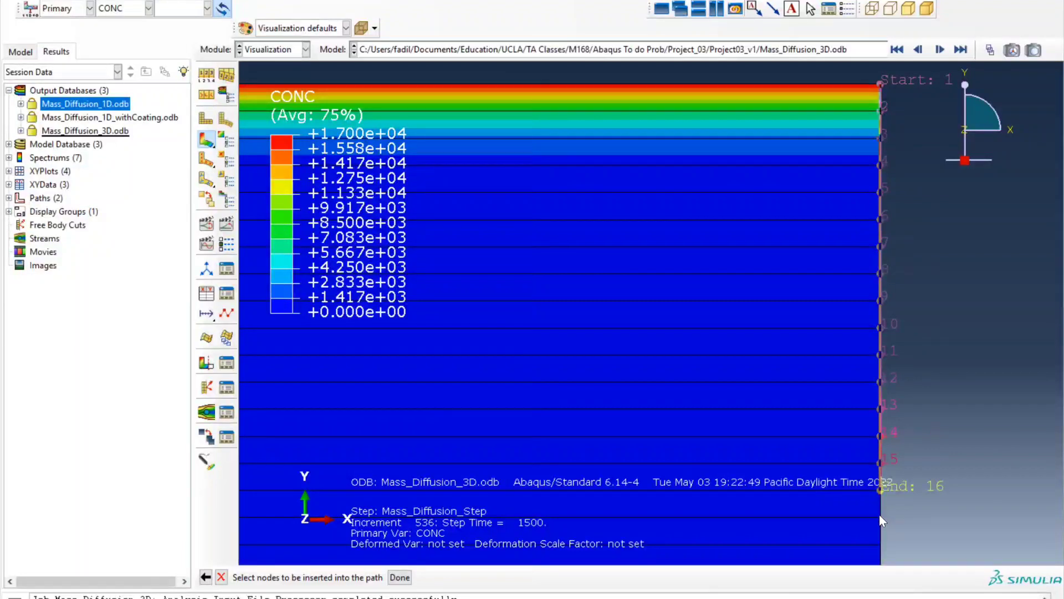
pyautogui.click(880, 516)
pyautogui.click(881, 544)
pyautogui.click(382, 9)
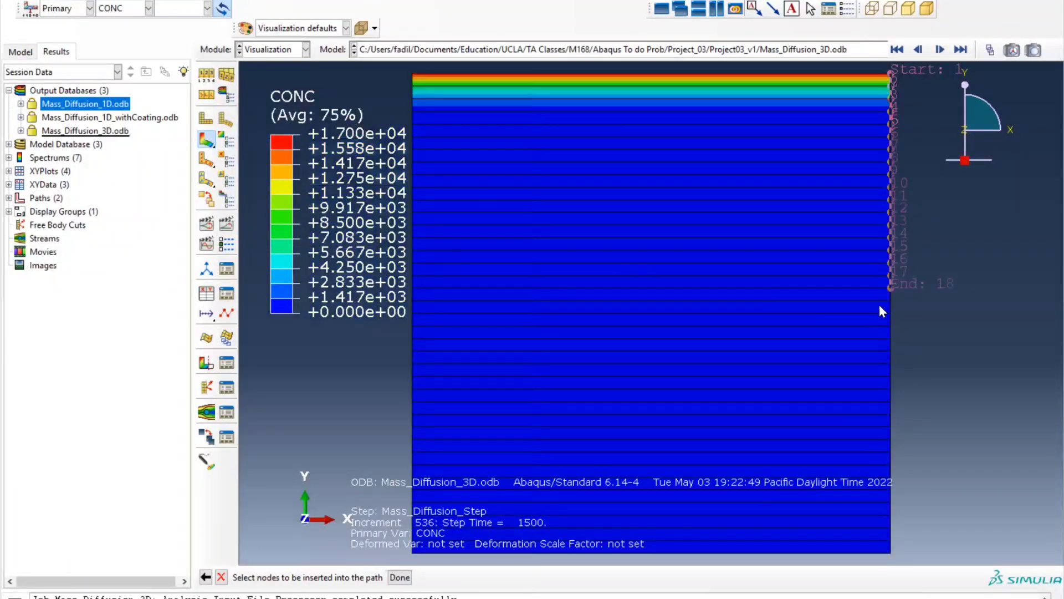
pyautogui.click(891, 336)
pyautogui.click(400, 577)
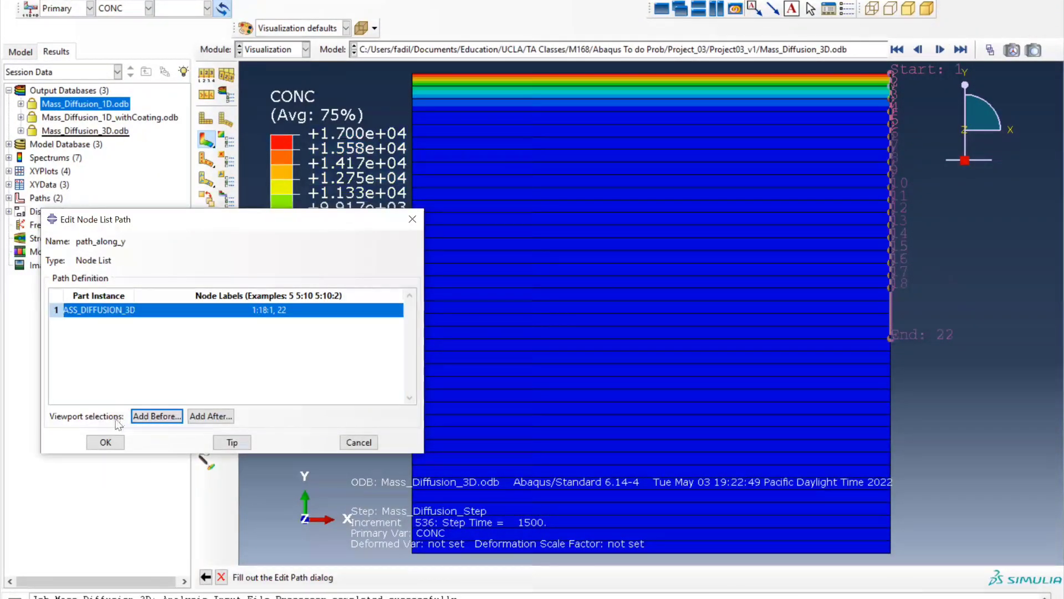
pyautogui.click(106, 441)
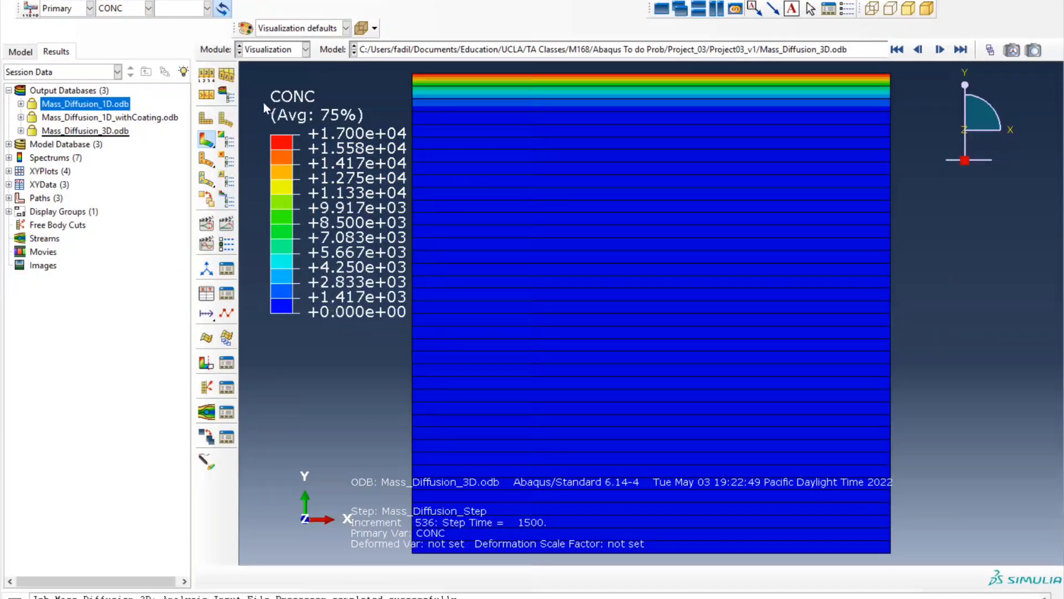
# Plot CONC against Y distance along path_along_y as XY data from a path, and uncover the whole graph
pyautogui.click(205, 295)
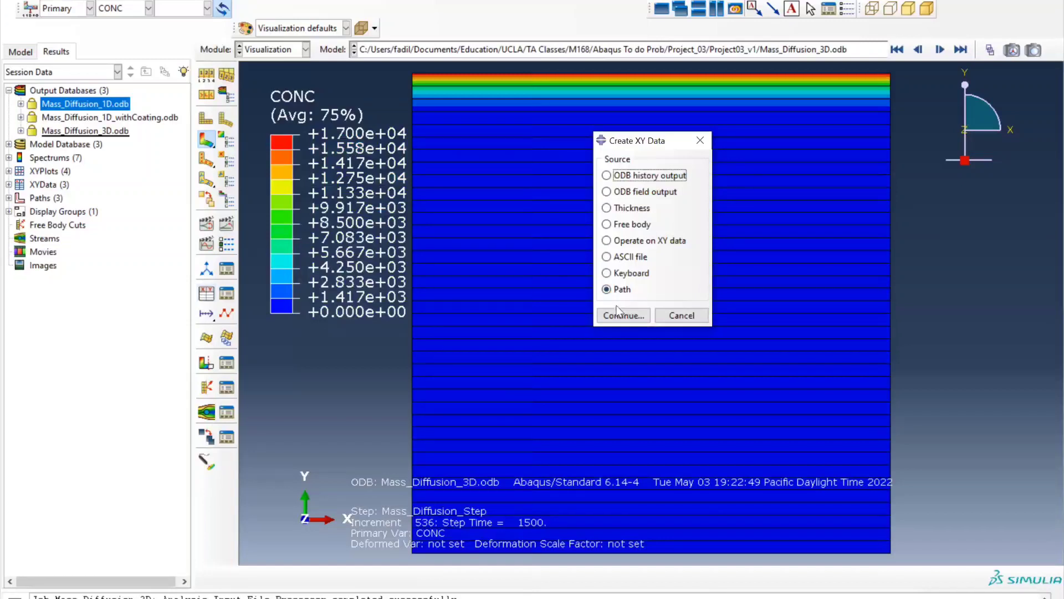
pyautogui.click(612, 321)
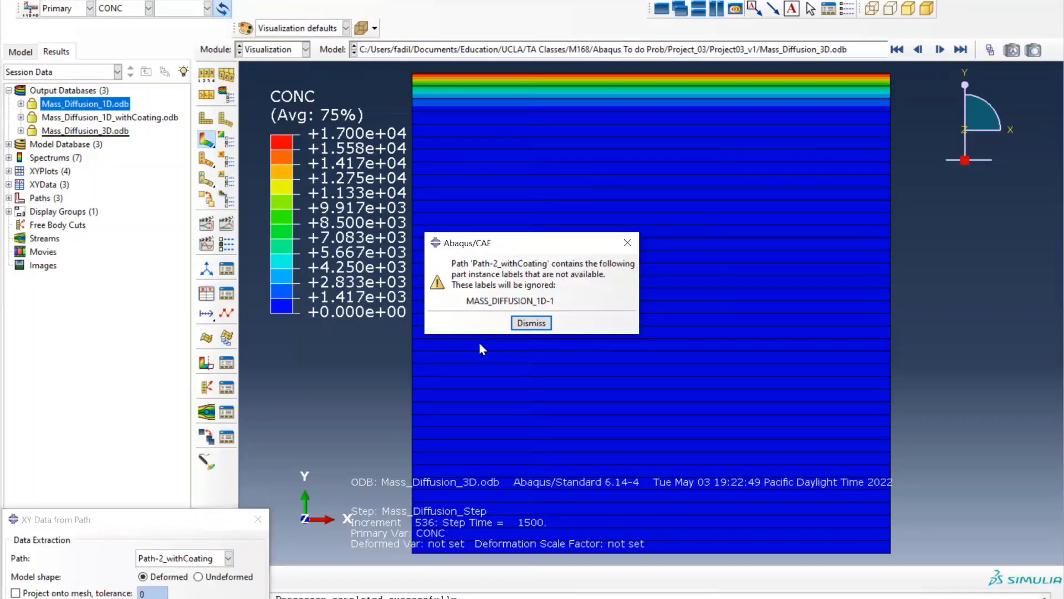
pyautogui.click(524, 323)
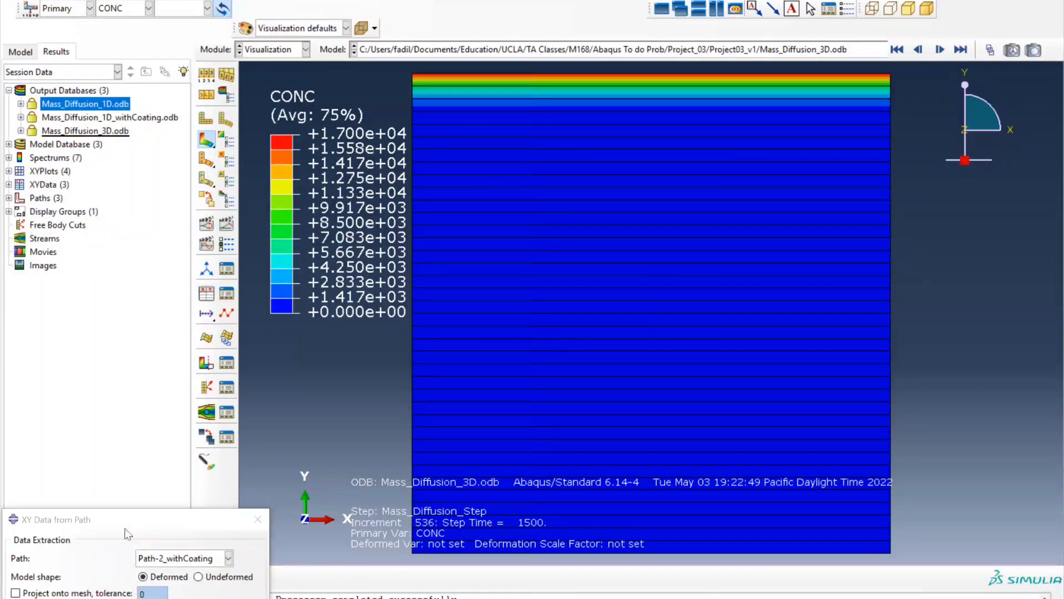
pyautogui.moveTo(122, 524); pyautogui.dragTo(134, 277)
pyautogui.click(183, 311)
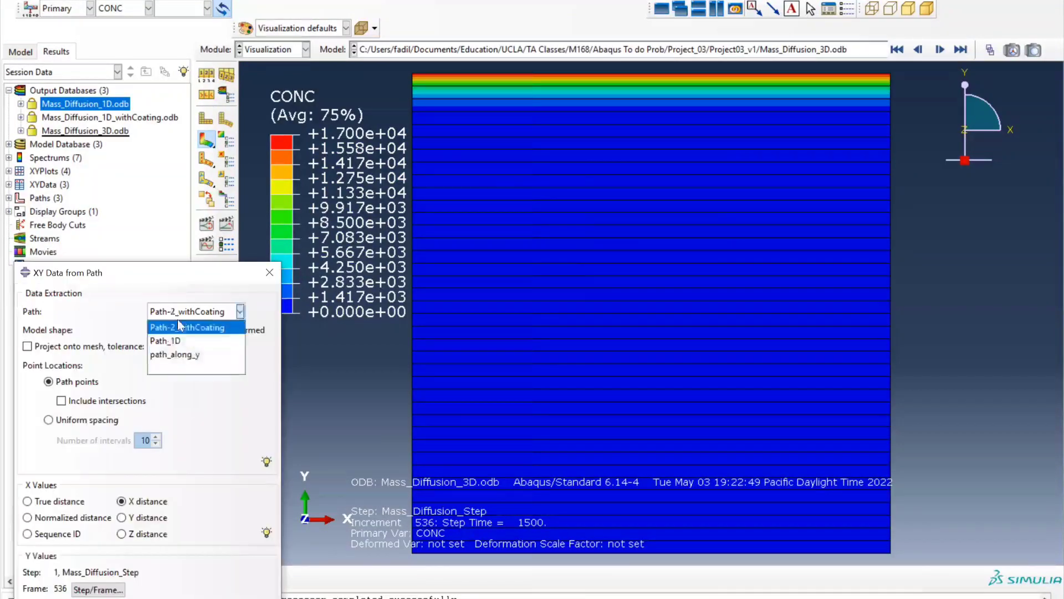
pyautogui.click(174, 355)
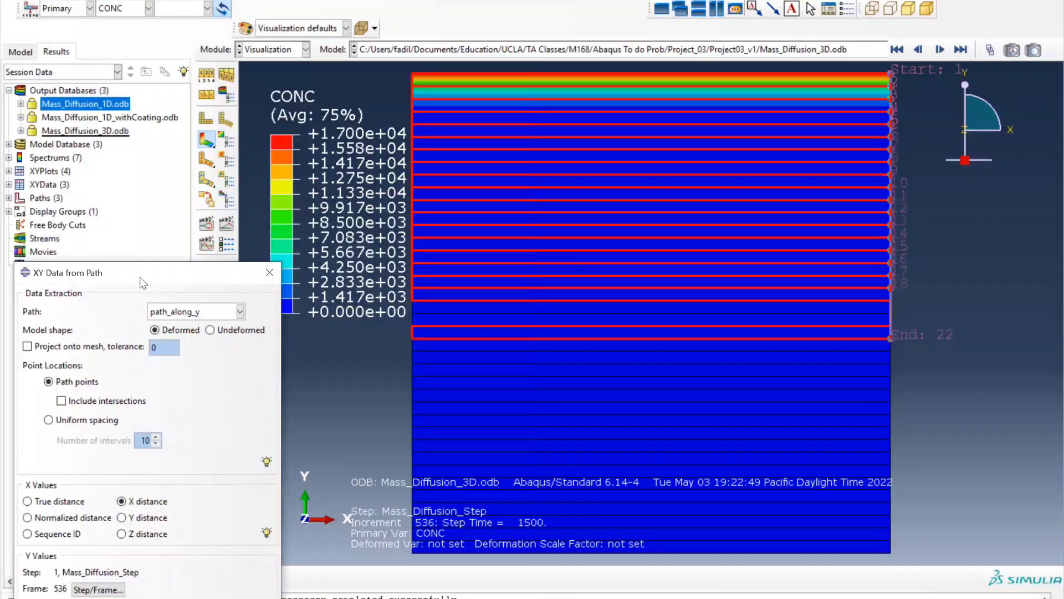
pyautogui.moveTo(142, 278); pyautogui.dragTo(146, 188)
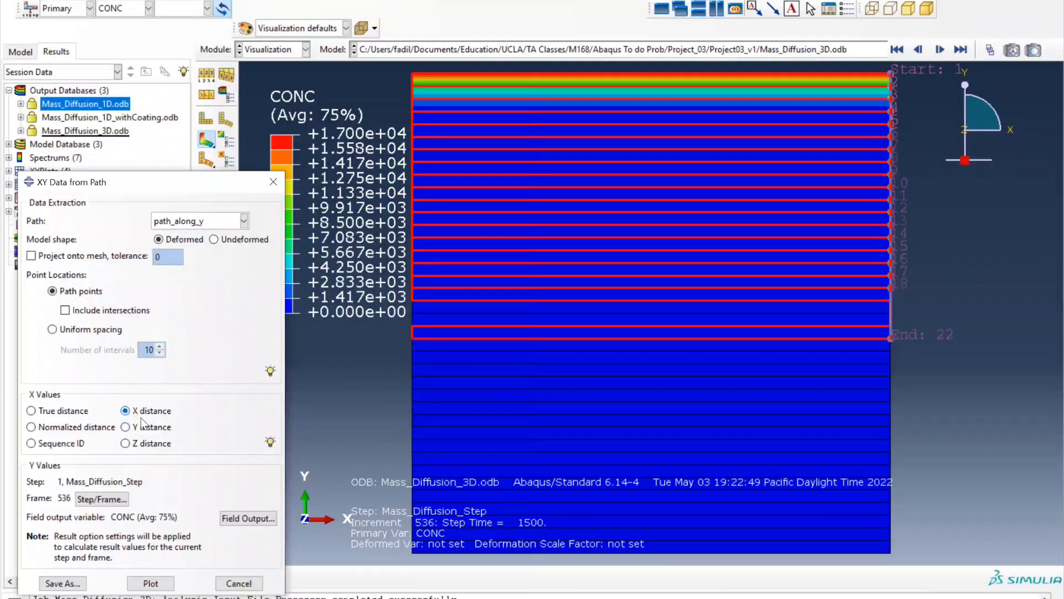
pyautogui.click(129, 429)
pyautogui.click(151, 587)
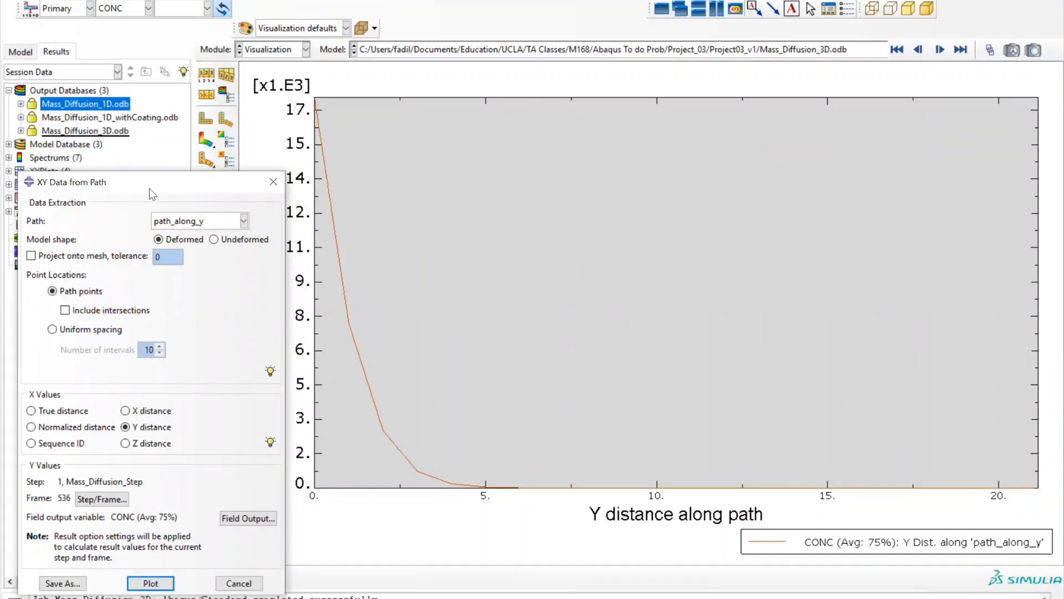
pyautogui.moveTo(148, 188); pyautogui.dragTo(495, 559)
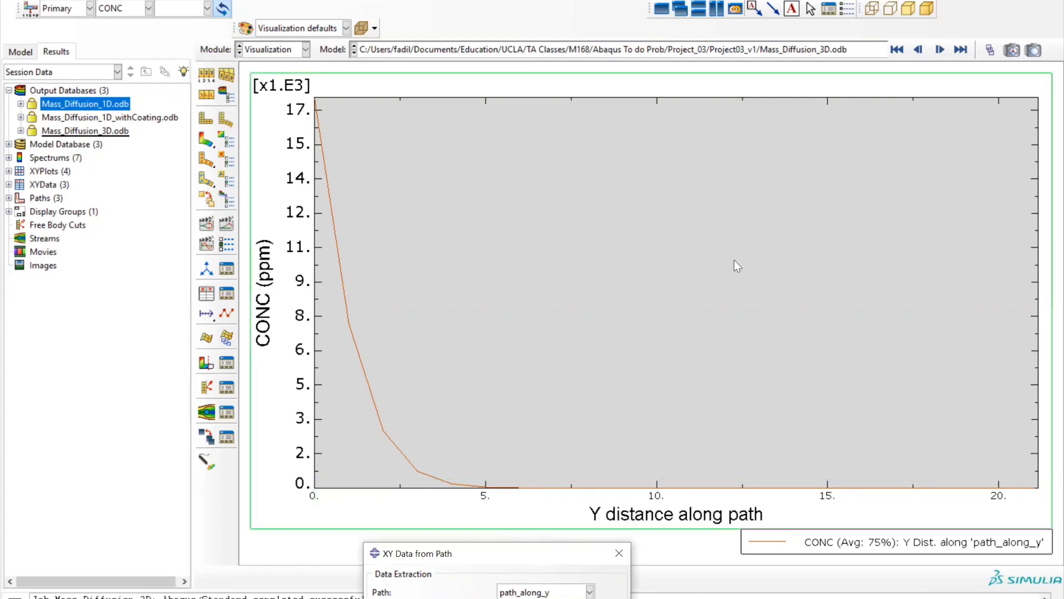
pyautogui.hotkey('alt', 'Tab')
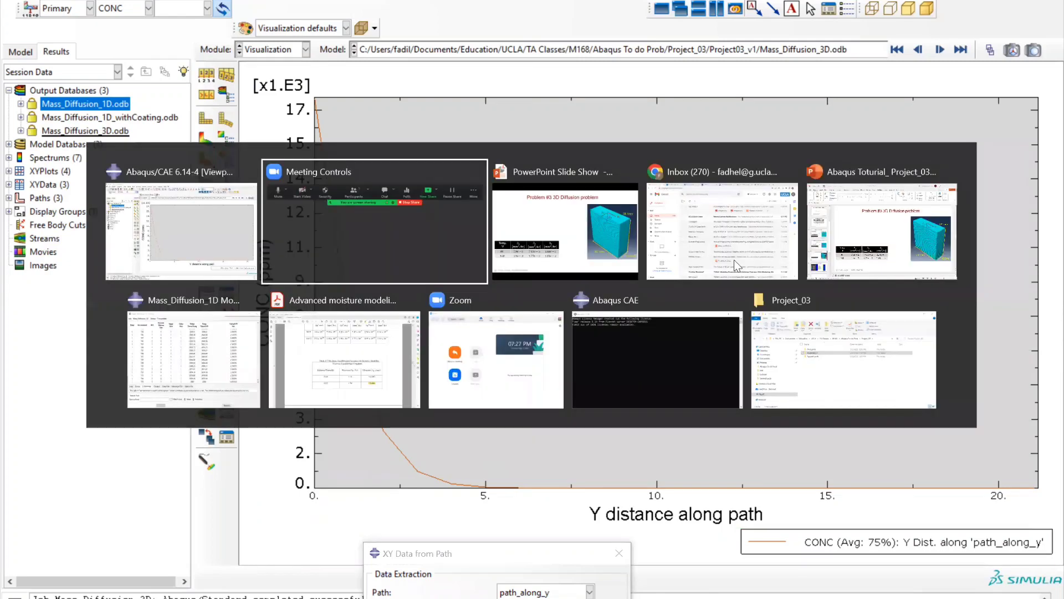
pyautogui.hotkey('alt', 'Tab')
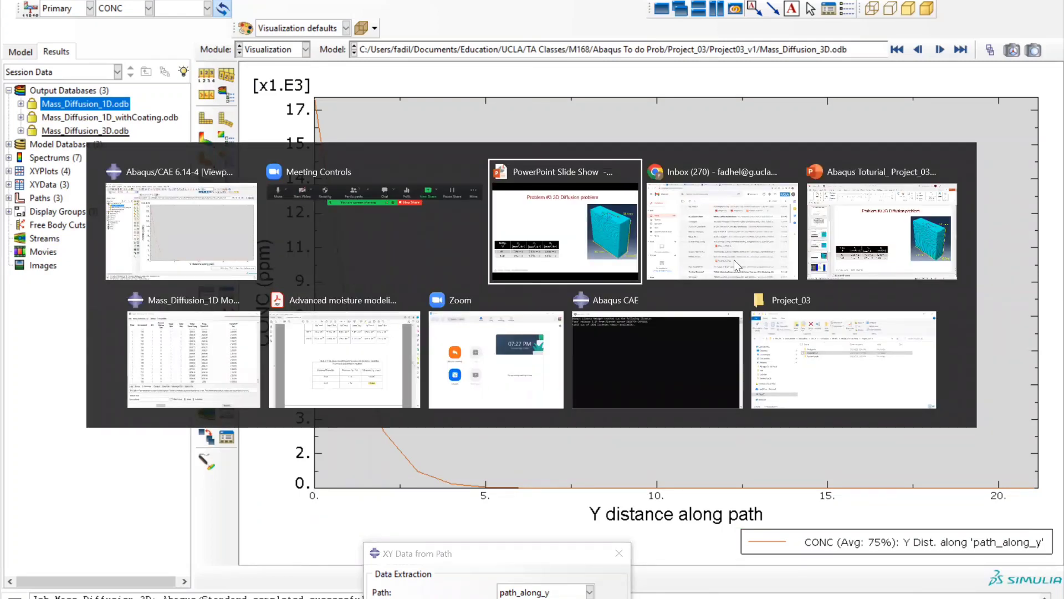
pyautogui.hotkey('alt', 'shift', 'Tab')
pyautogui.hotkey('alt', 'shift', 'Tab')
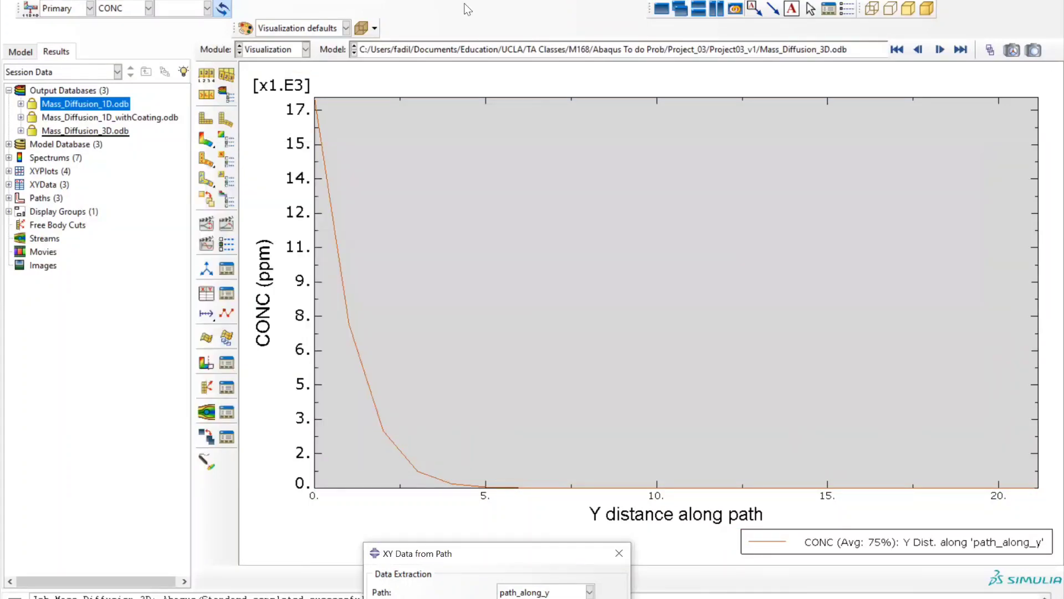
# Return to the CONC contour plot of the block and show it in isometric view
pyautogui.click(261, 50)
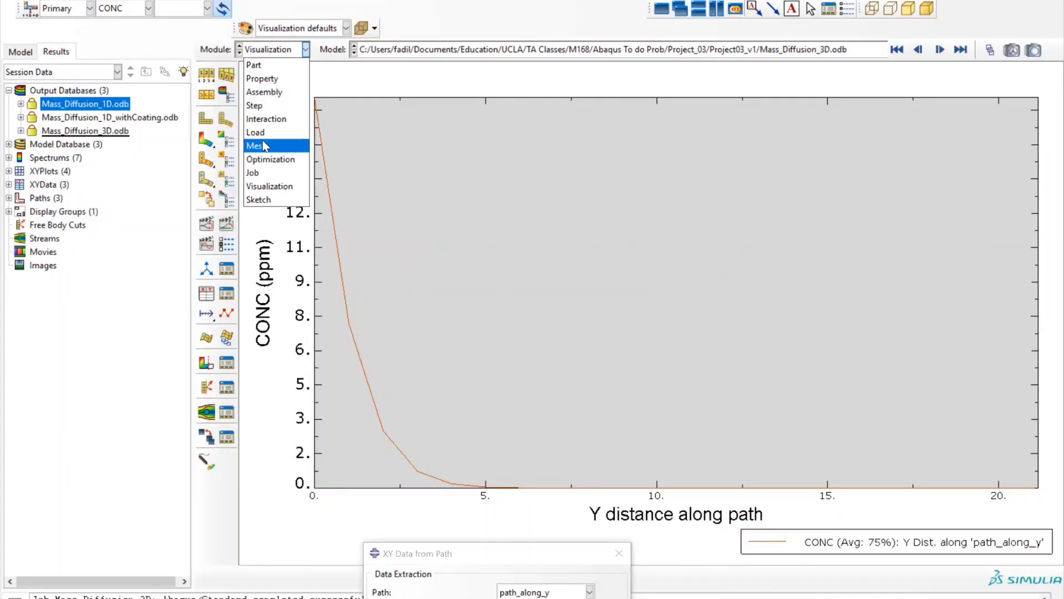
pyautogui.click(207, 143)
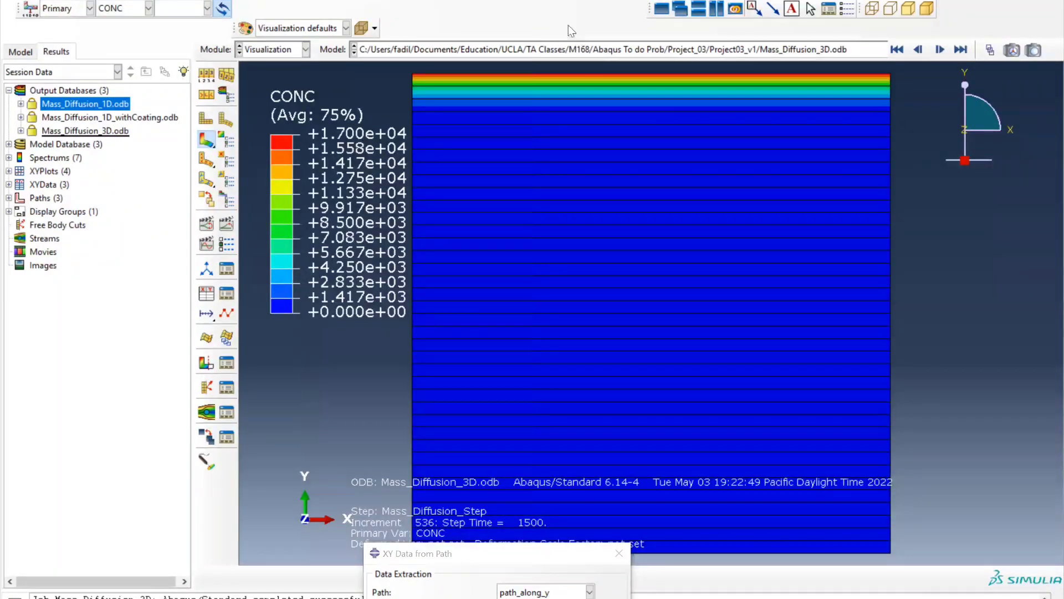
pyautogui.click(556, 1)
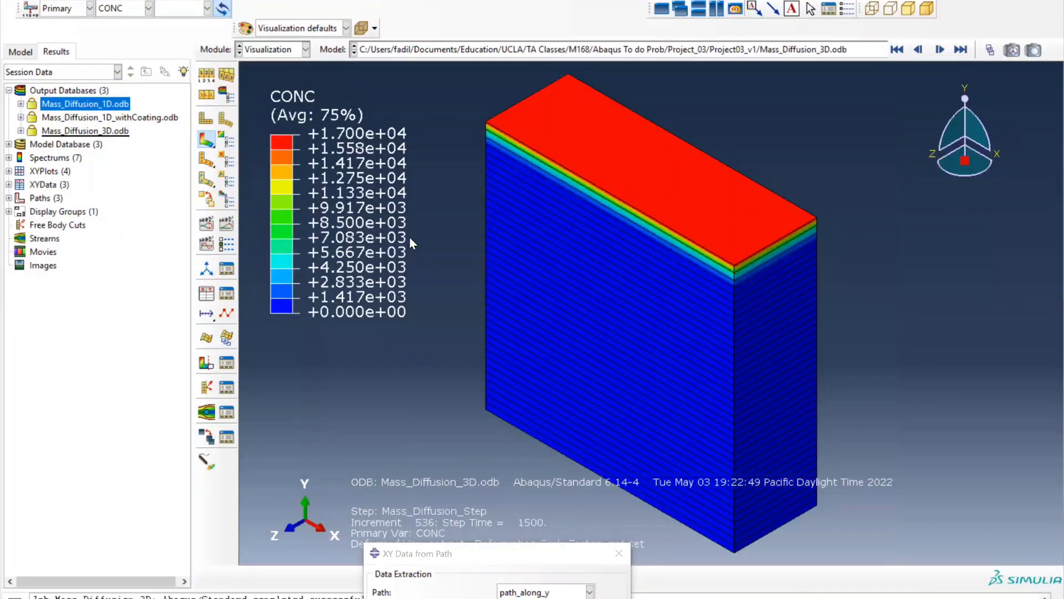
# Switch to the Mesh module and delete the mesh of the Mass_Diffusion_3D part instance
pyautogui.click(271, 51)
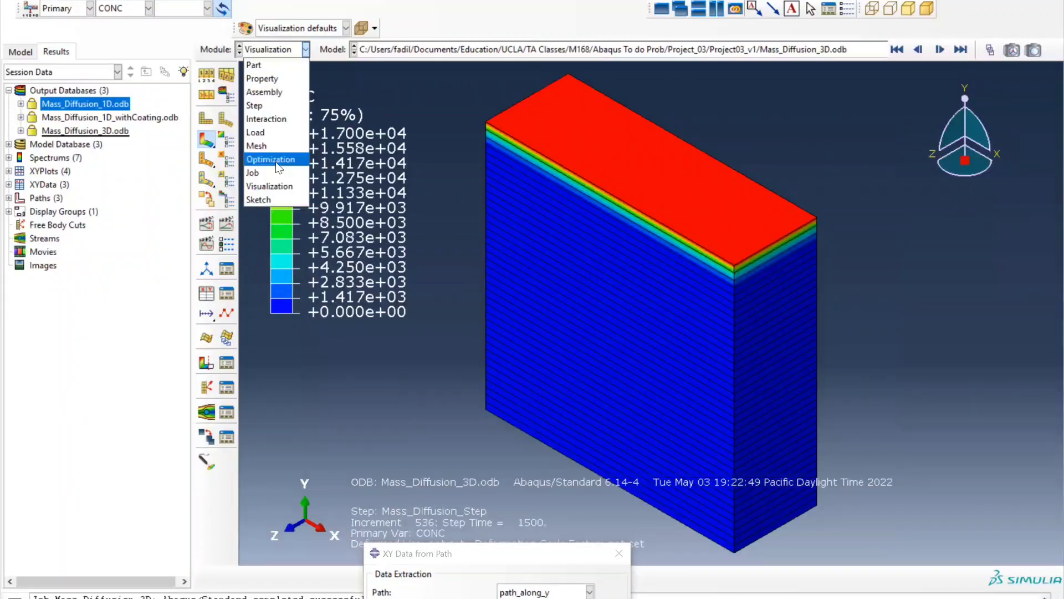
pyautogui.click(255, 146)
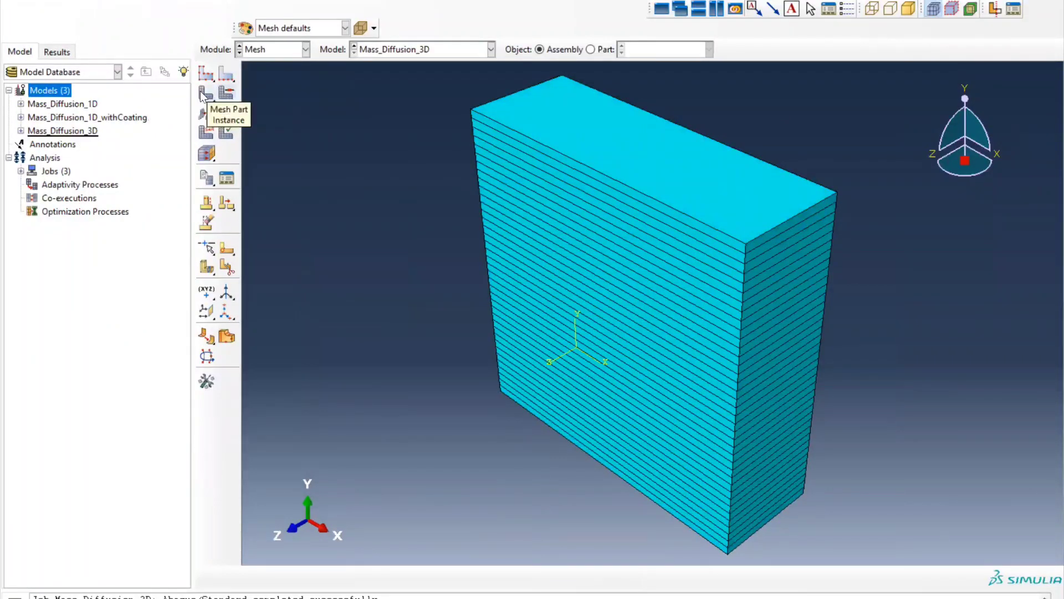
pyautogui.moveTo(206, 95); pyautogui.dragTo(266, 96)
pyautogui.click(386, 571)
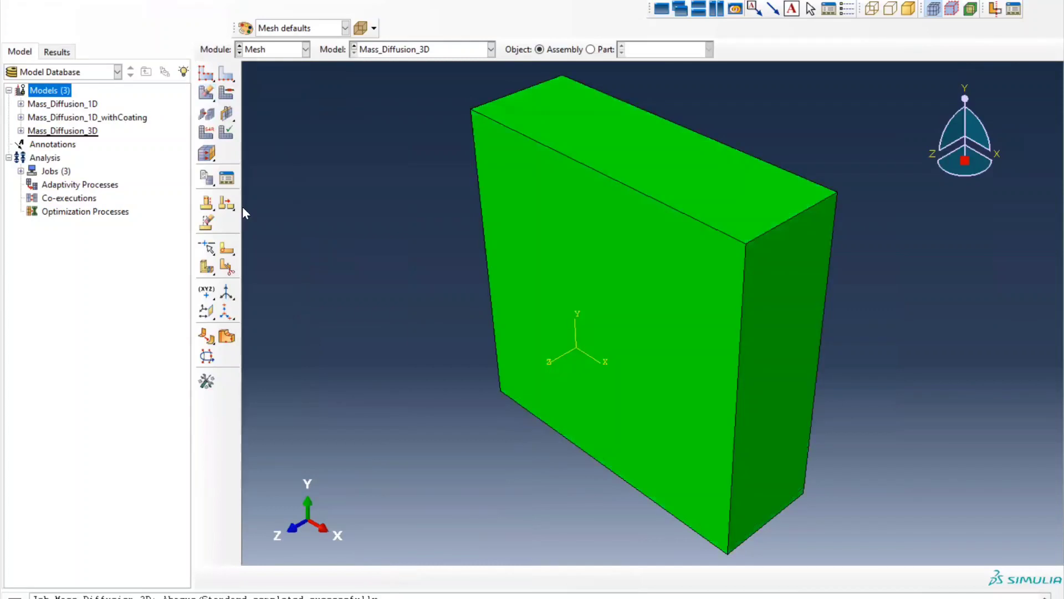
# Delete the local seeds from all edges of the block
pyautogui.moveTo(226, 76); pyautogui.dragTo(265, 77)
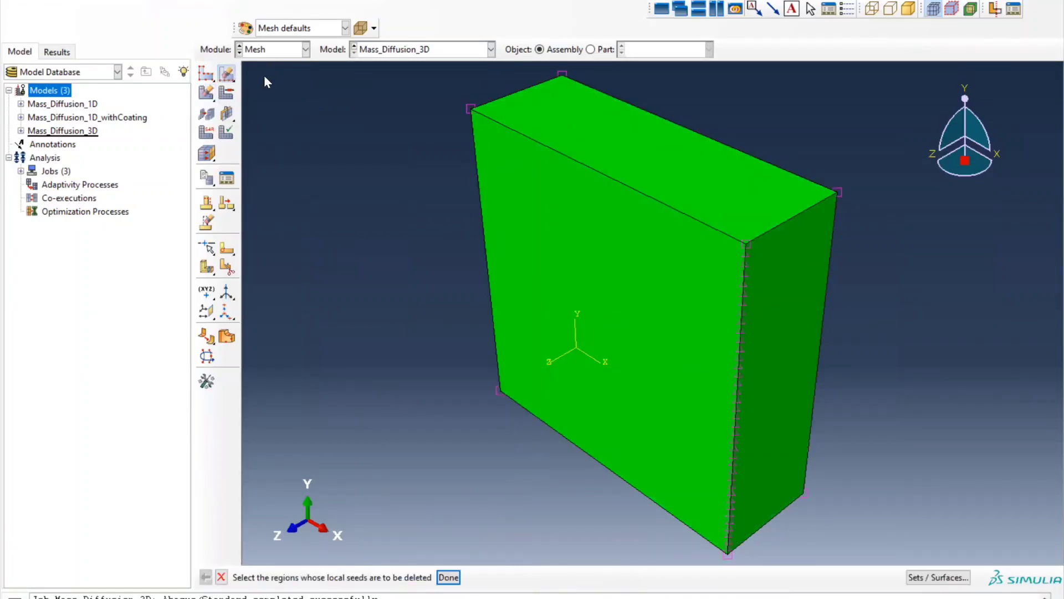
pyautogui.moveTo(416, 79); pyautogui.dragTo(856, 560)
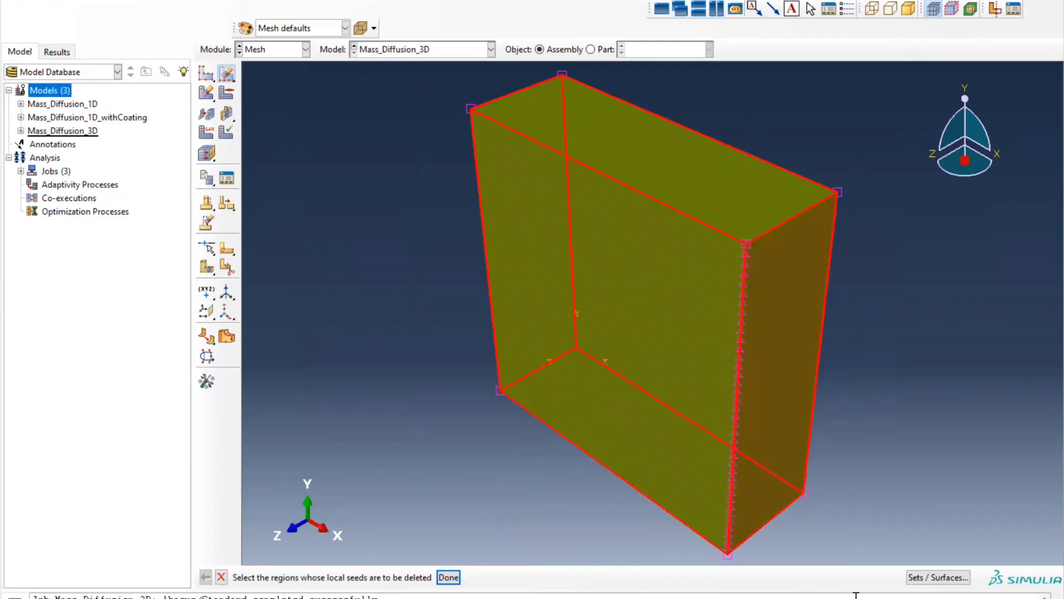
pyautogui.middleClick(857, 596)
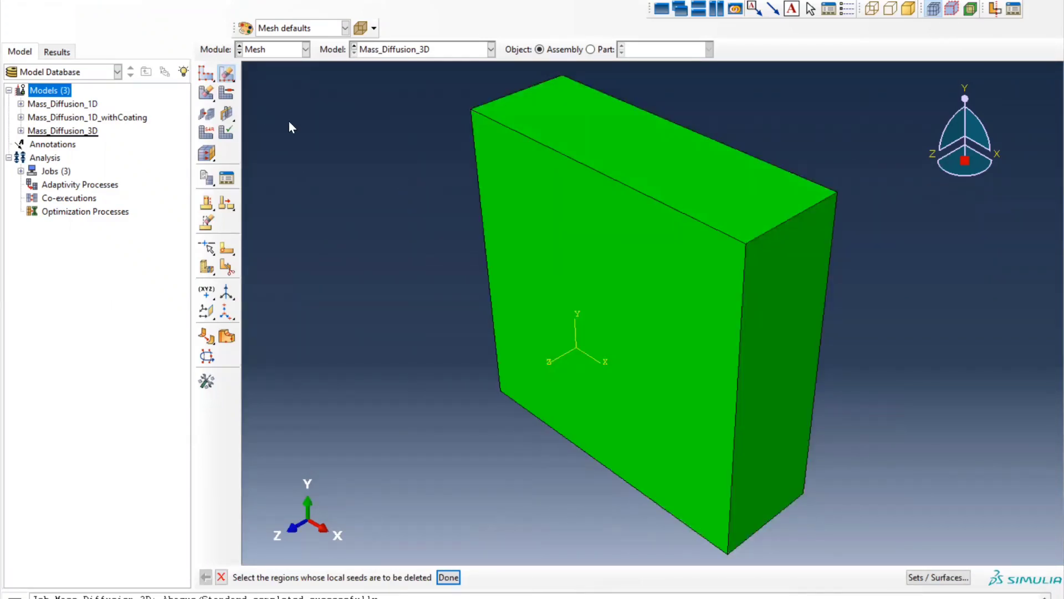
# Seed the block's top short edge, running through the thickness on the right face, by size with an approximate element size of 1
pyautogui.moveTo(226, 77); pyautogui.dragTo(245, 76)
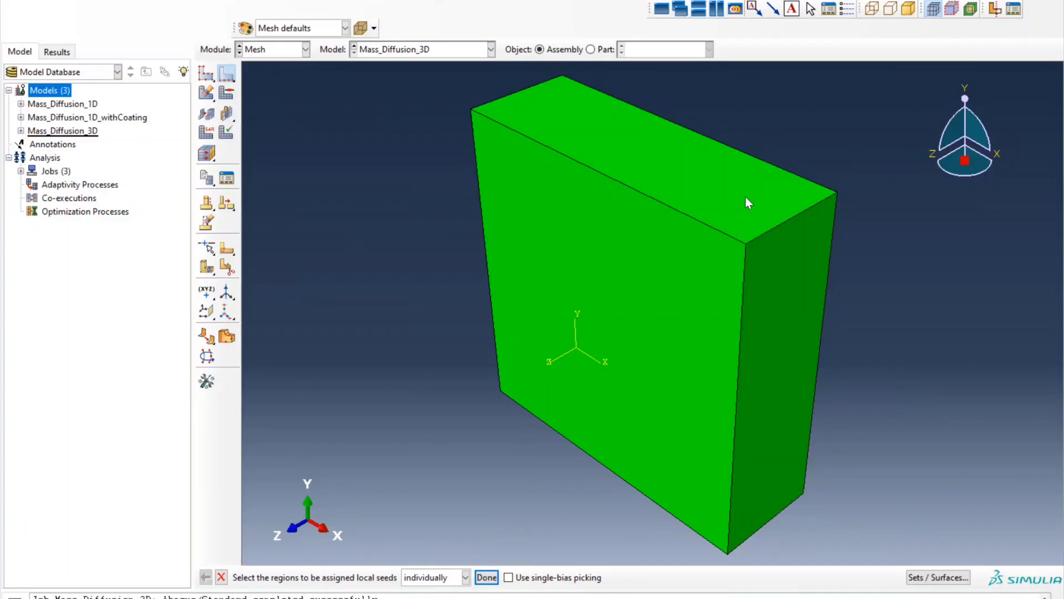
pyautogui.click(757, 234)
pyautogui.click(487, 577)
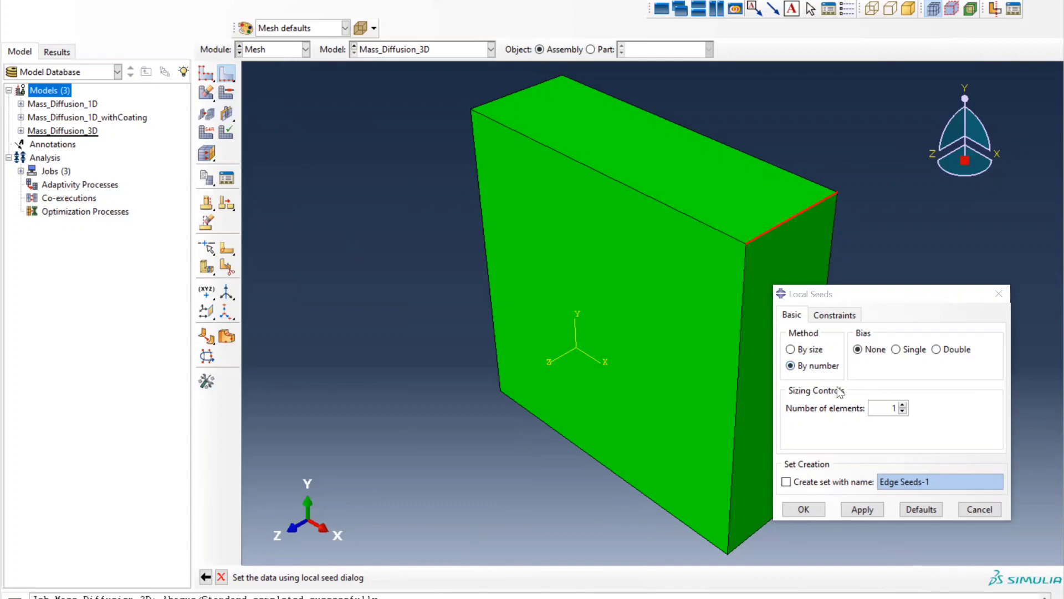
pyautogui.click(807, 349)
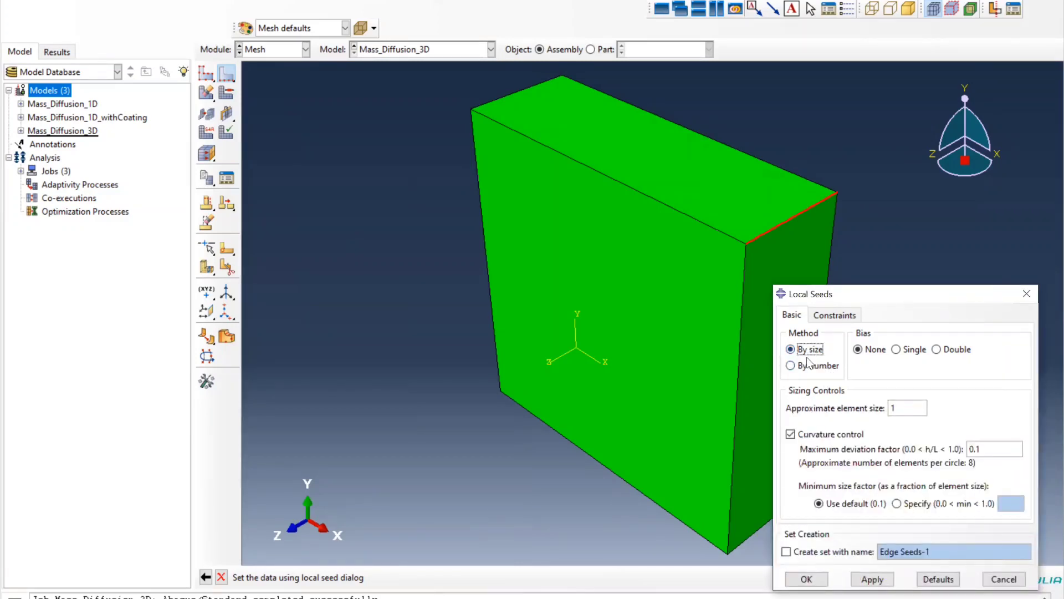
pyautogui.click(809, 366)
pyautogui.click(797, 349)
pyautogui.click(869, 578)
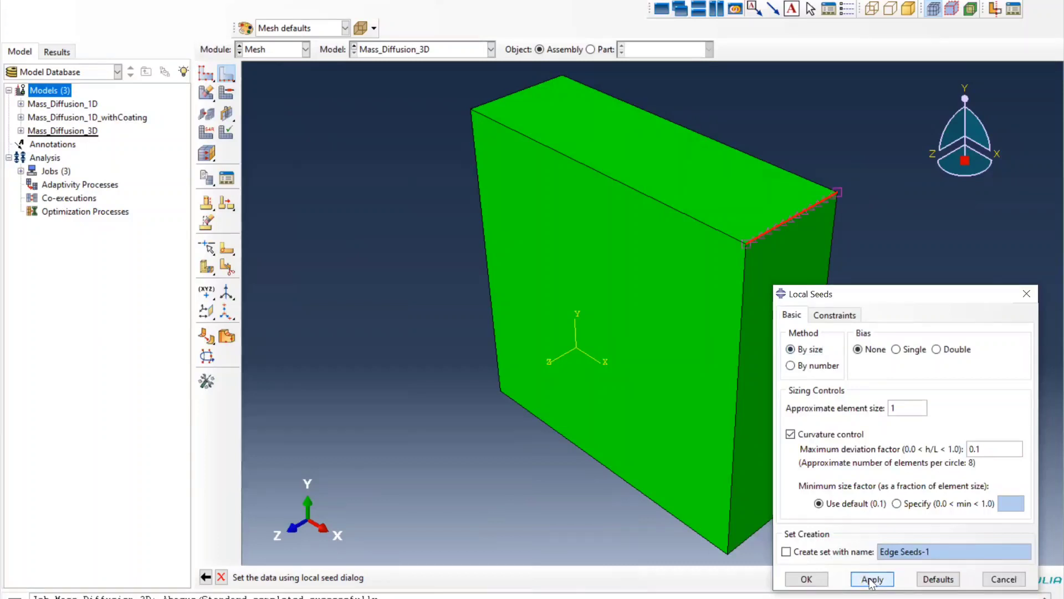
pyautogui.click(806, 579)
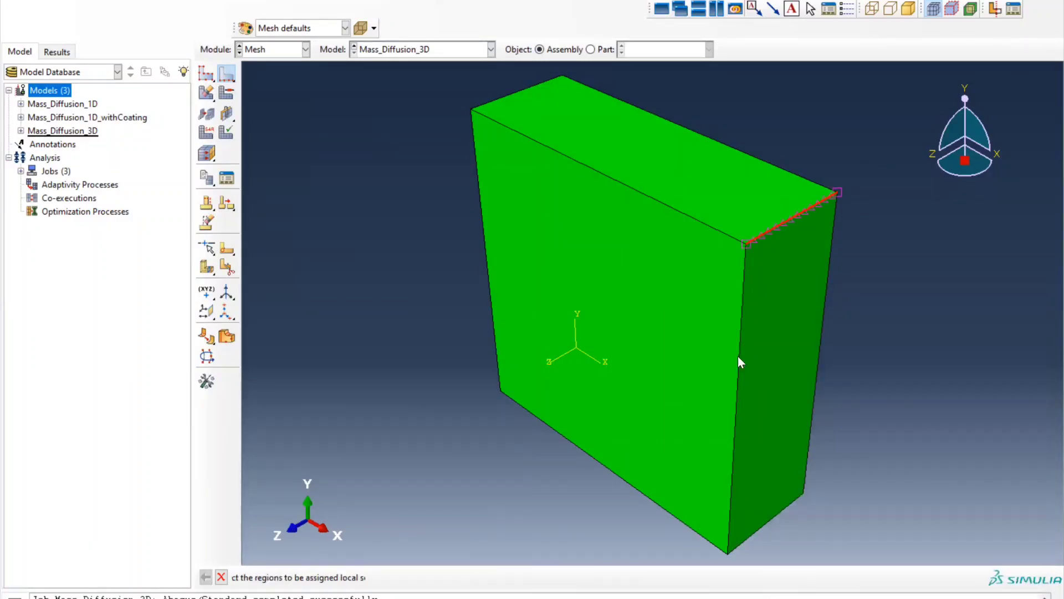
# Seed the two long top edges and the right face's two vertical edges by number with 1 element, and mesh the part instance
pyautogui.click(661, 205)
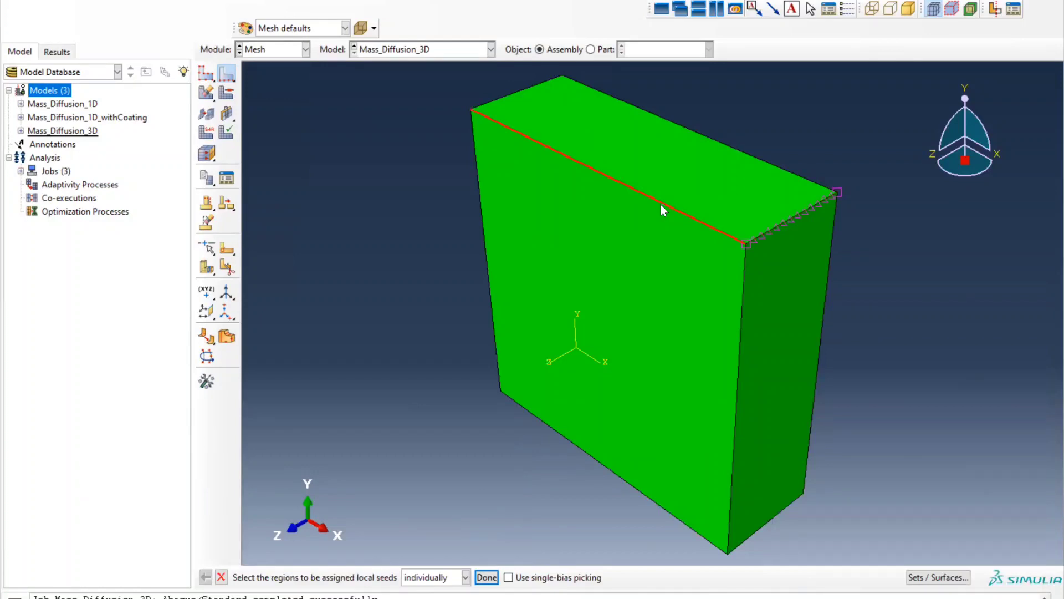
pyautogui.keyDown('shift'); pyautogui.click(708, 138); pyautogui.keyUp('shift')
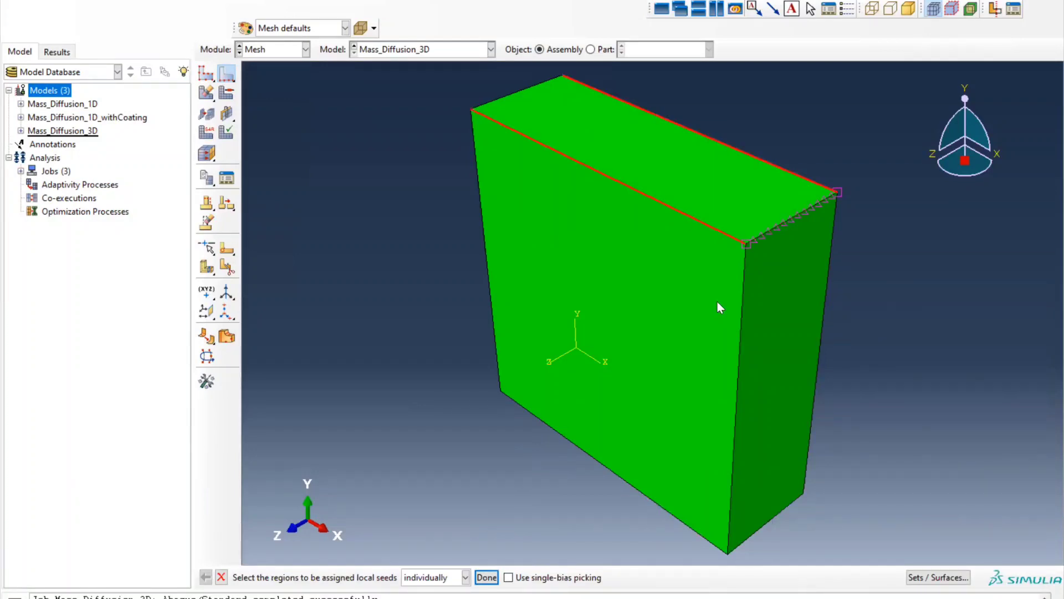
pyautogui.keyDown('shift'); pyautogui.click(740, 360); pyautogui.keyUp('shift')
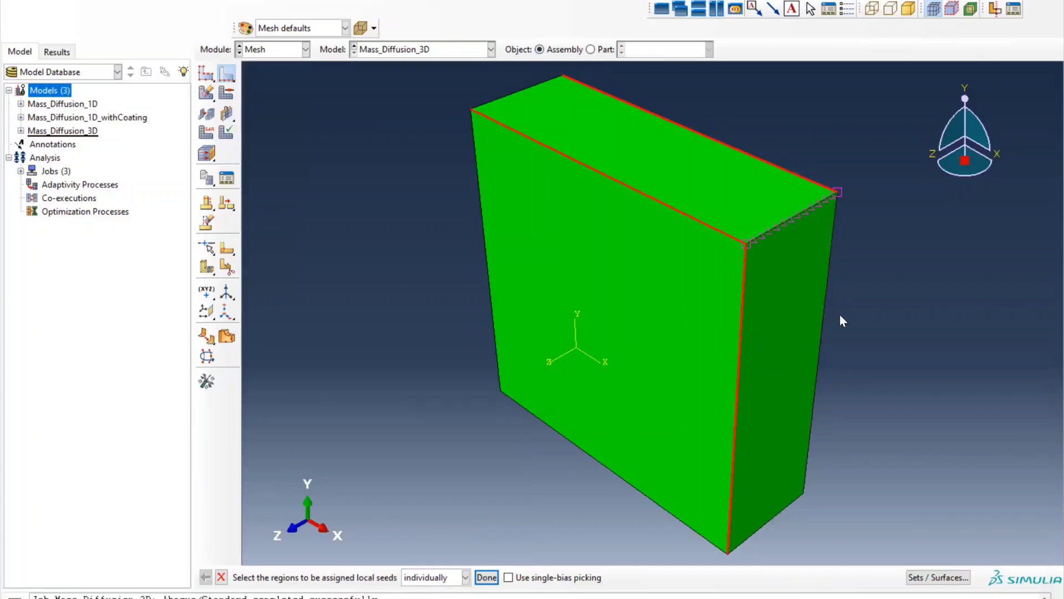
pyautogui.keyDown('shift'); pyautogui.click(824, 307); pyautogui.keyUp('shift')
pyautogui.middleClick(824, 307)
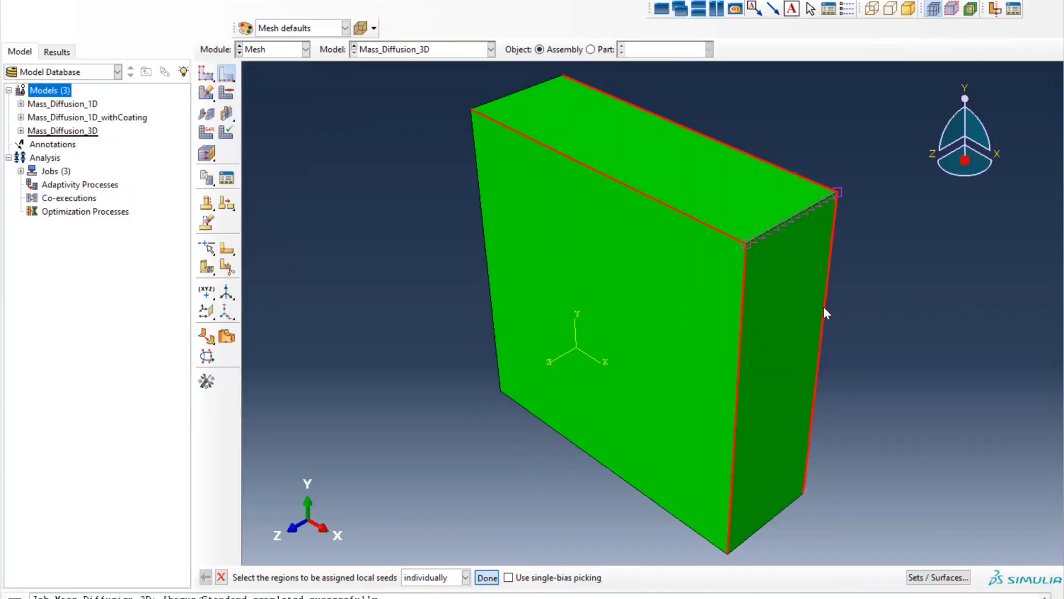
pyautogui.click(823, 367)
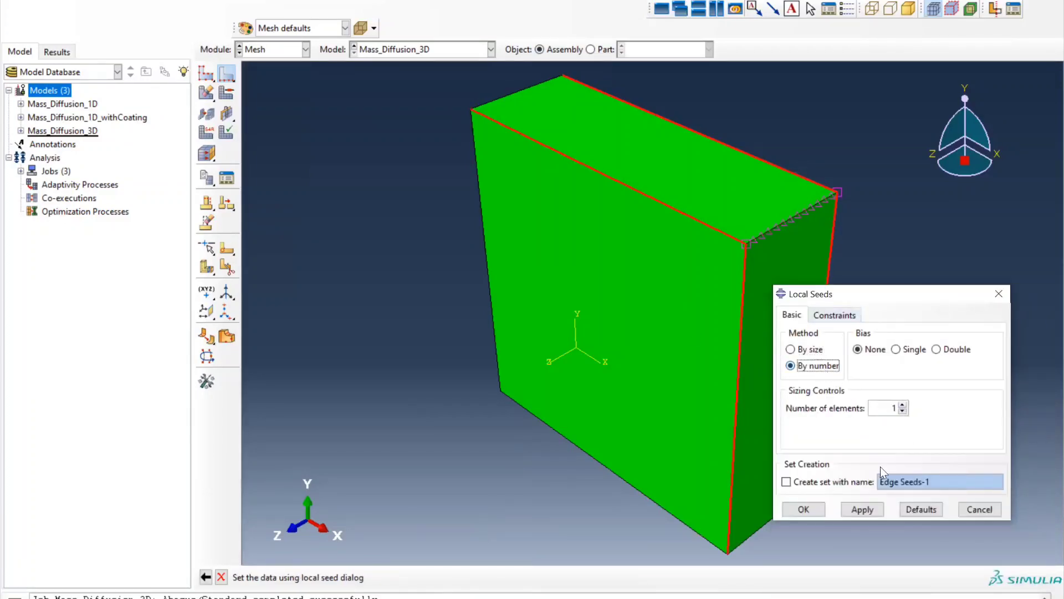
pyautogui.click(853, 513)
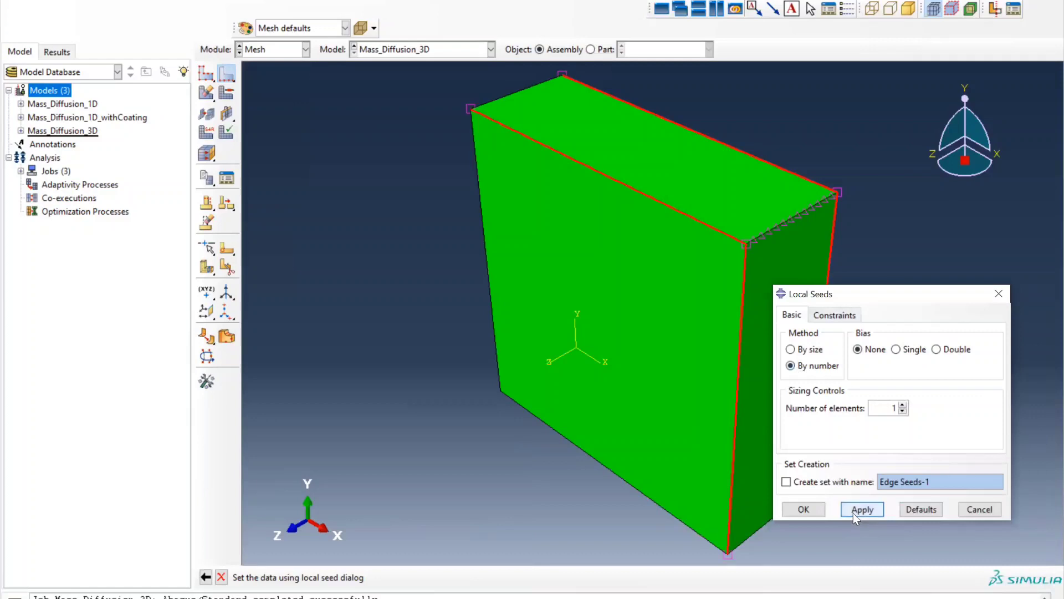
pyautogui.click(813, 510)
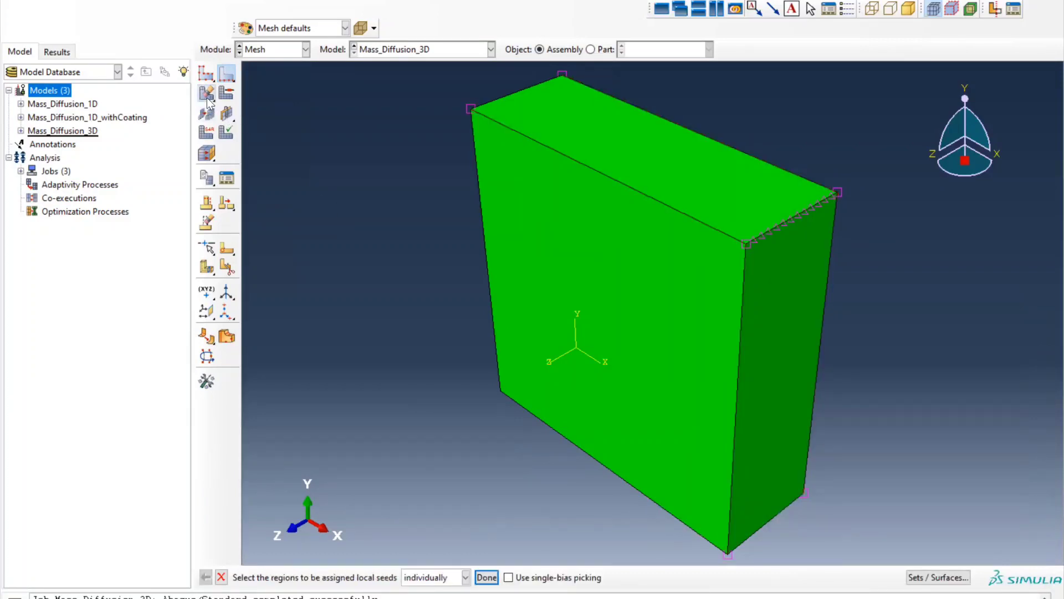
pyautogui.moveTo(207, 98); pyautogui.dragTo(224, 96)
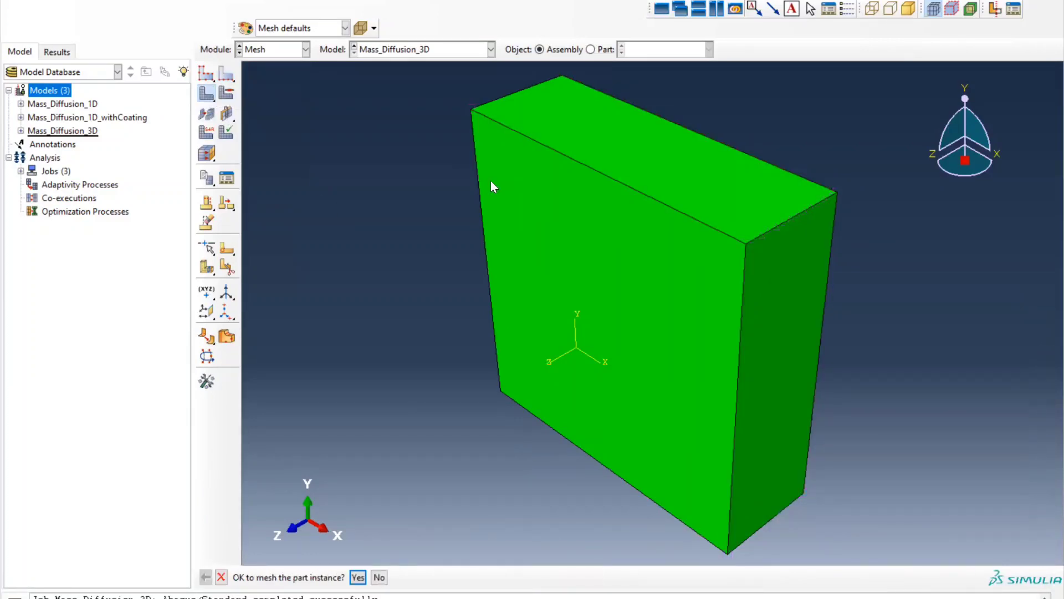
pyautogui.middleClick(491, 182)
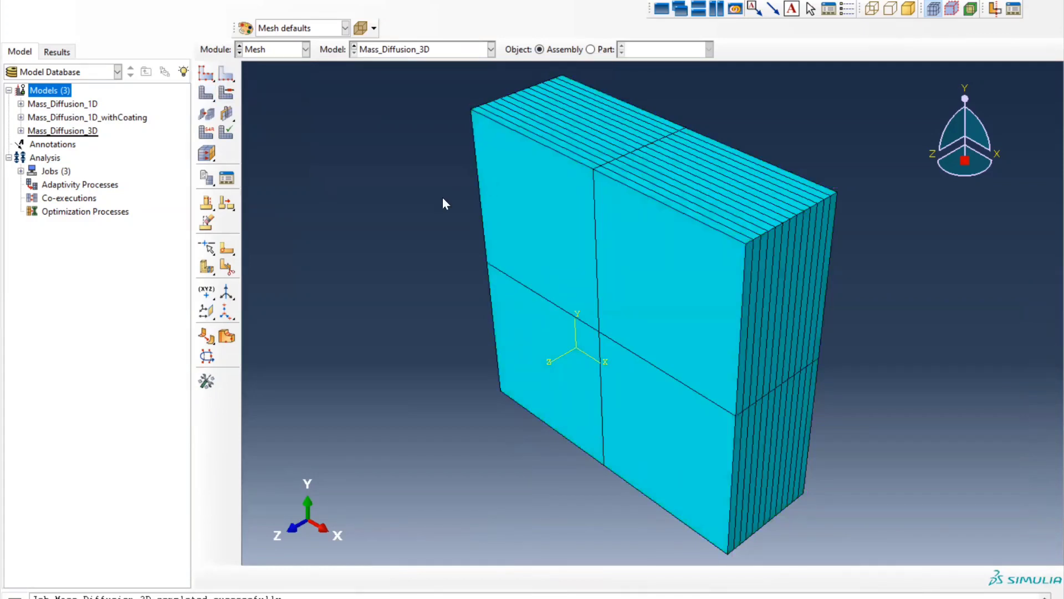
# Seed the front face's bottom long edge with 1 element, deleting the invalidated mesh, and mesh the part instance again
pyautogui.click(227, 76)
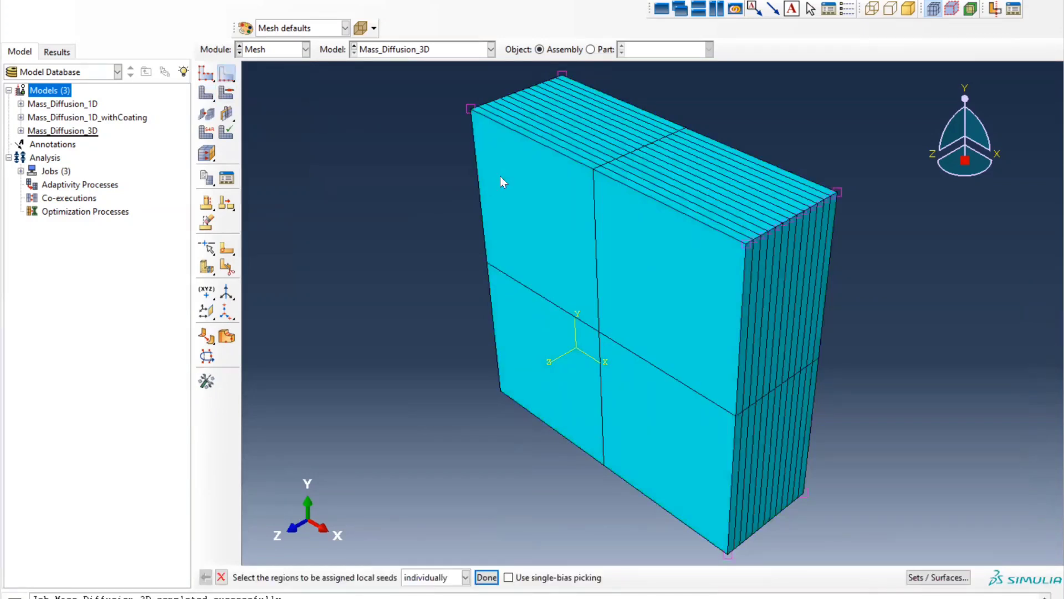
pyautogui.click(551, 424)
pyautogui.middleClick(551, 424)
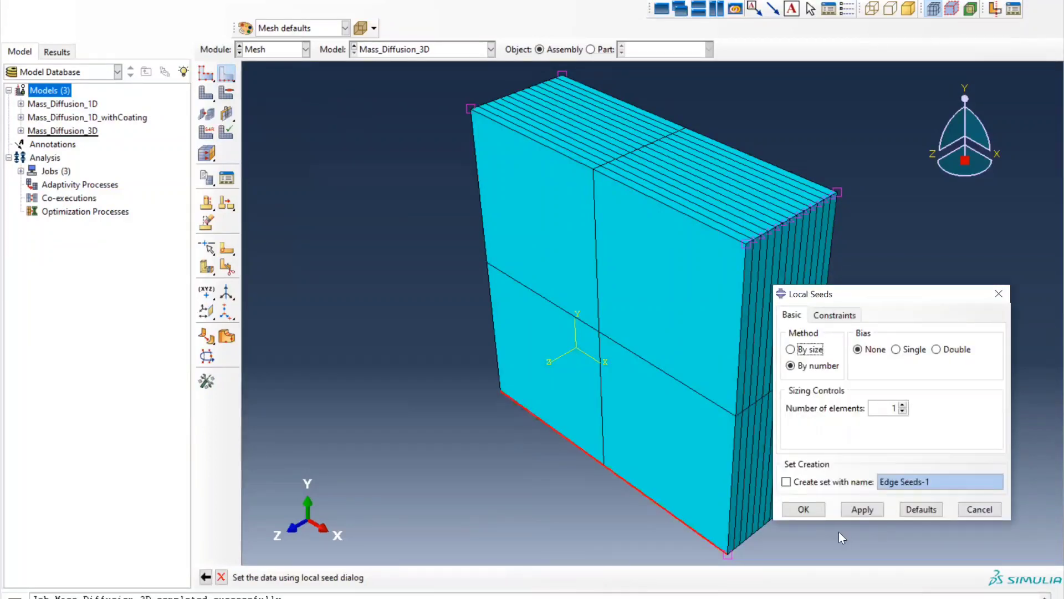
pyautogui.click(862, 509)
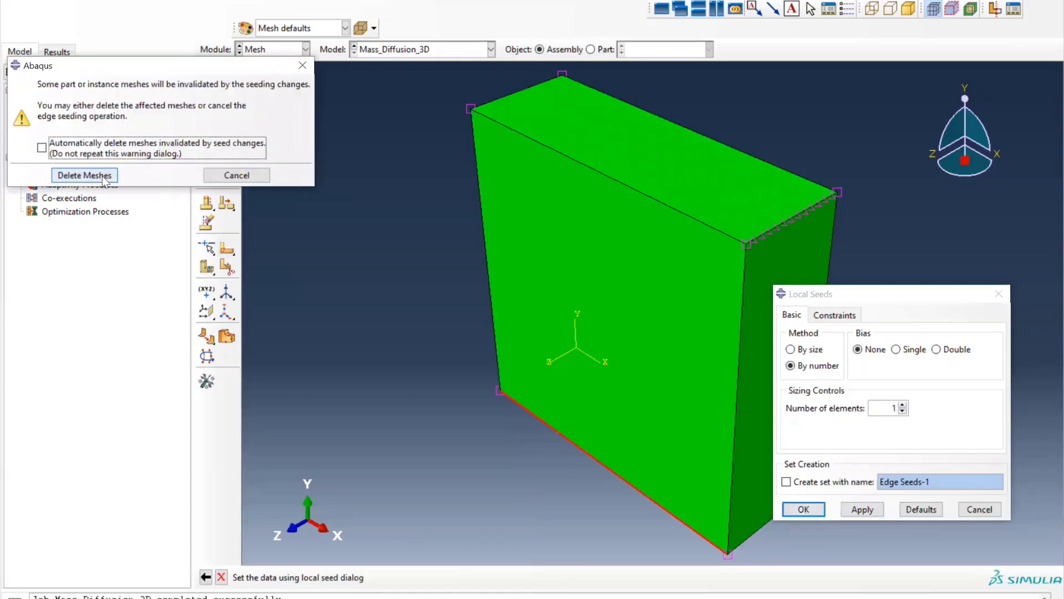
pyautogui.click(84, 175)
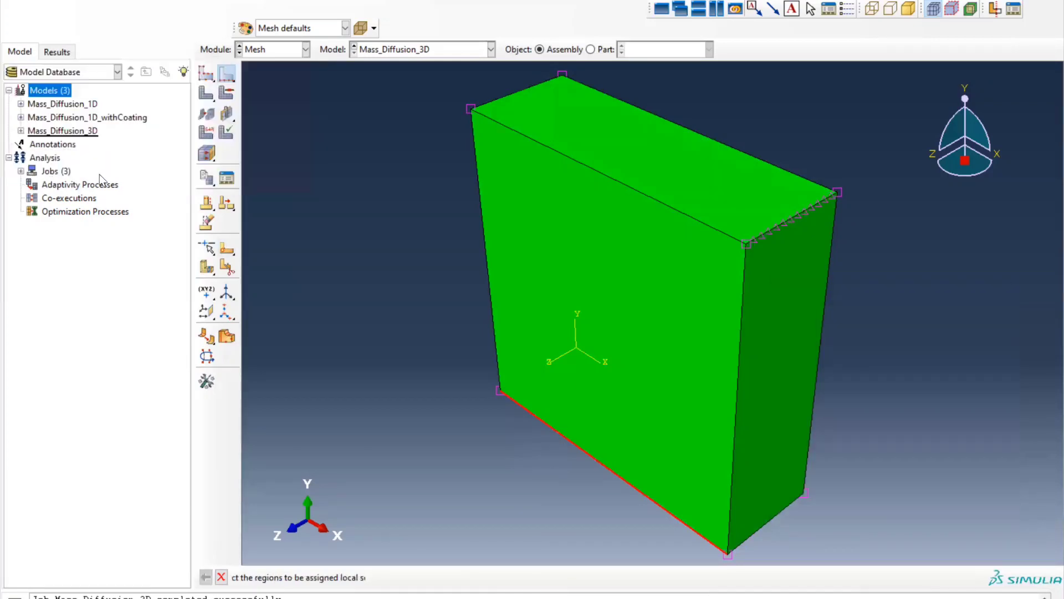
pyautogui.click(205, 90)
pyautogui.middleClick(534, 286)
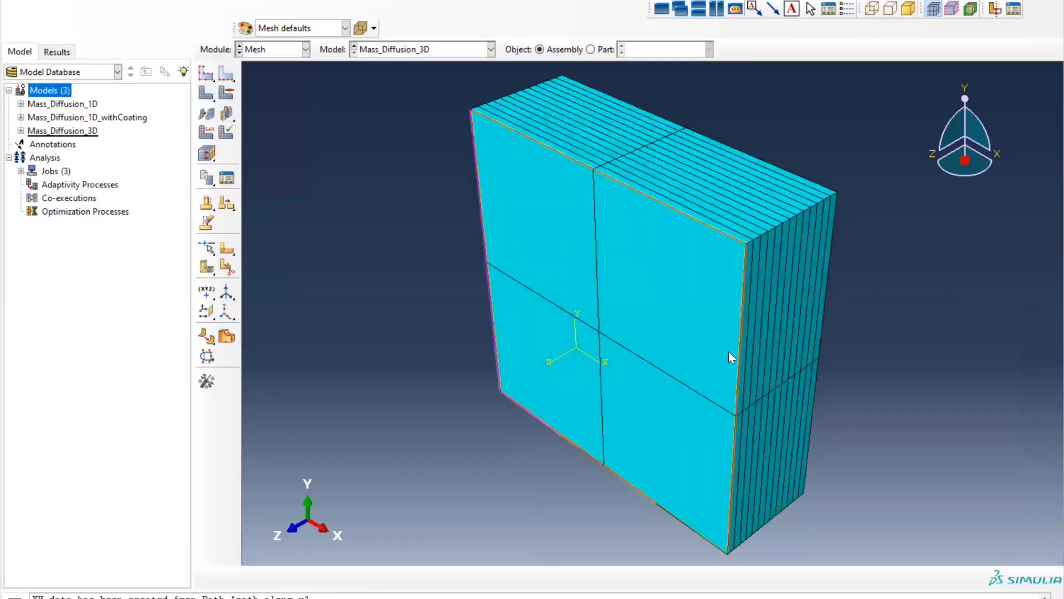
# Seed the back face's bottom long edge by number with 1 element
pyautogui.click(226, 74)
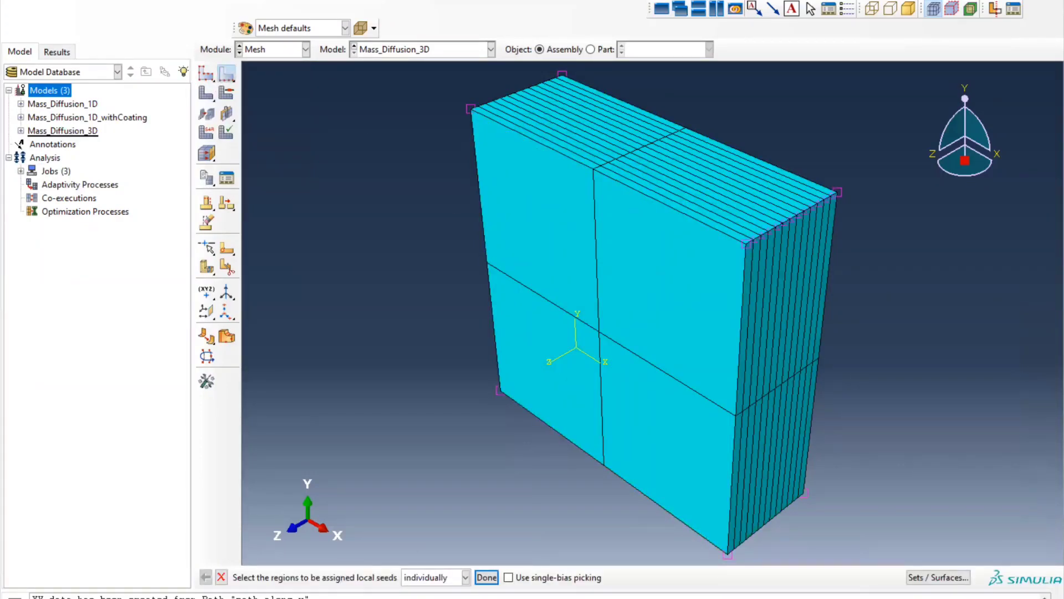
pyautogui.click(303, 0)
pyautogui.moveTo(732, 382); pyautogui.dragTo(410, 368)
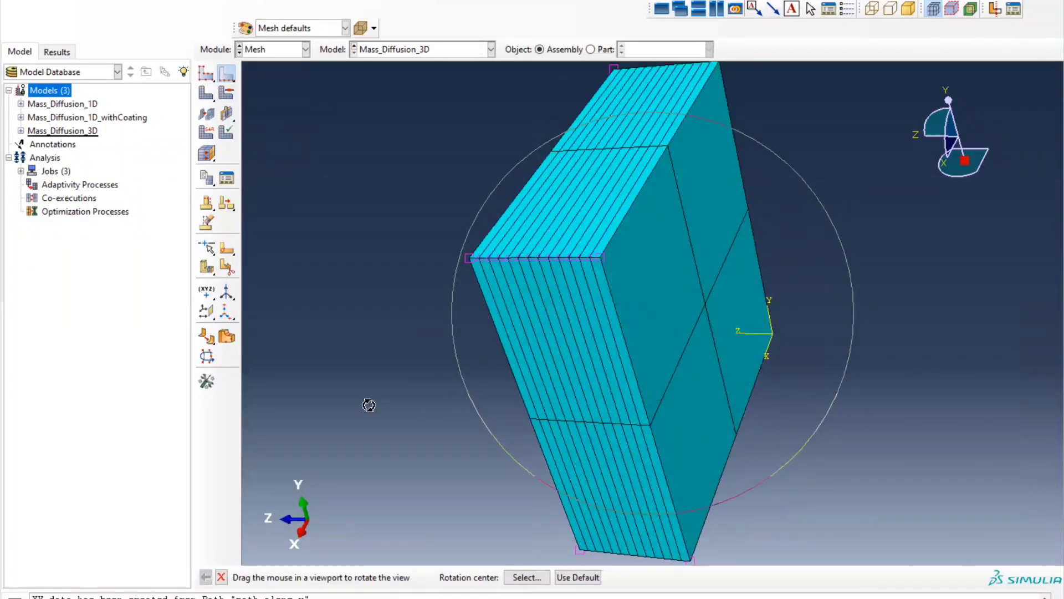
pyautogui.click(732, 453)
pyautogui.middleClick(733, 452)
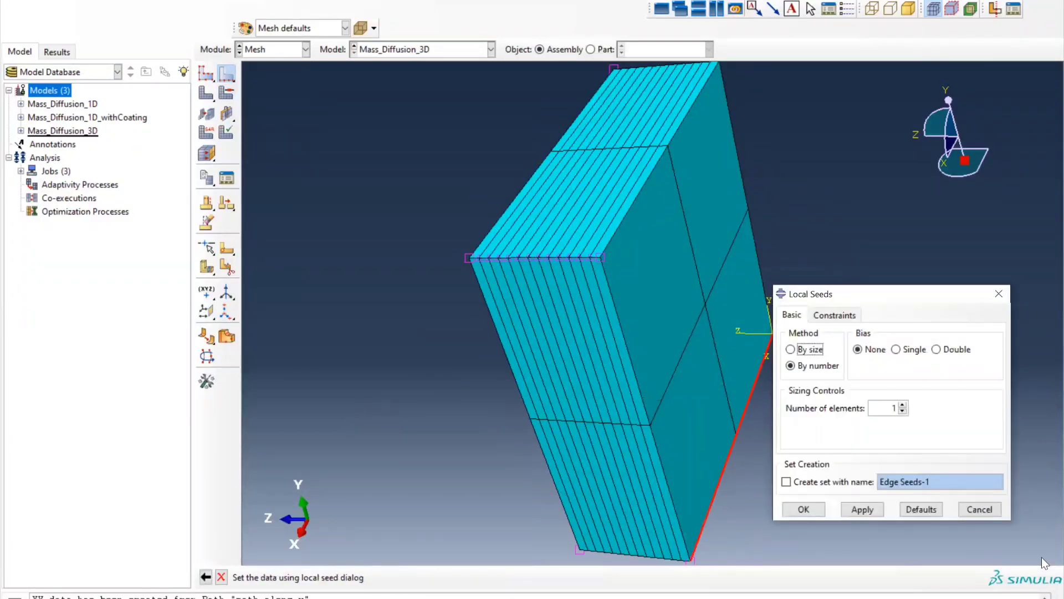
pyautogui.click(863, 508)
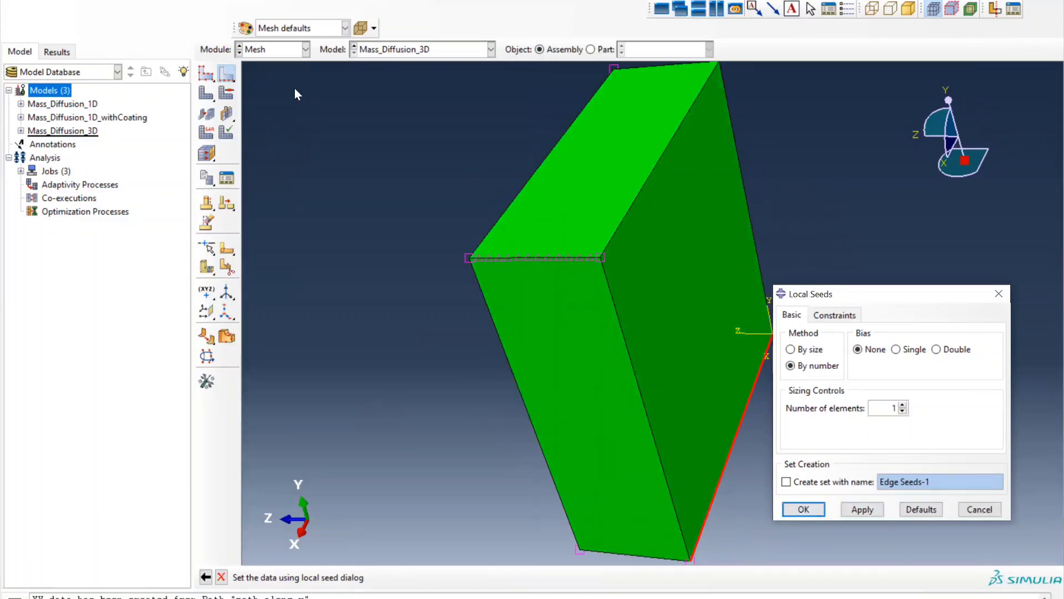
# Accept the edge seeding with its mesh deletion and generate the mesh on the block's part instance
pyautogui.click(206, 95)
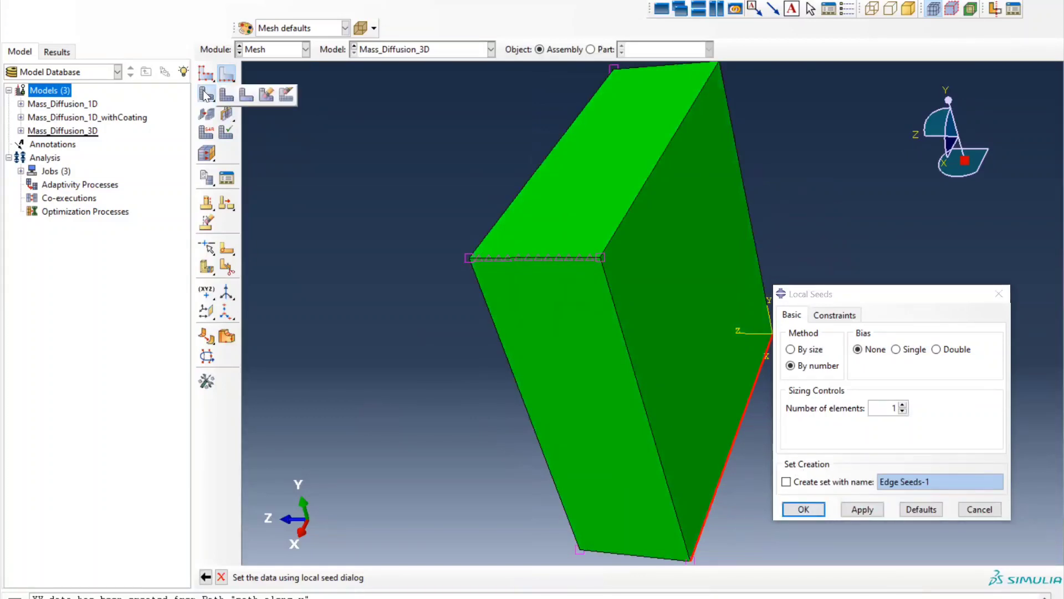
pyautogui.click(251, 101)
pyautogui.scroll(-3, 252, 111)
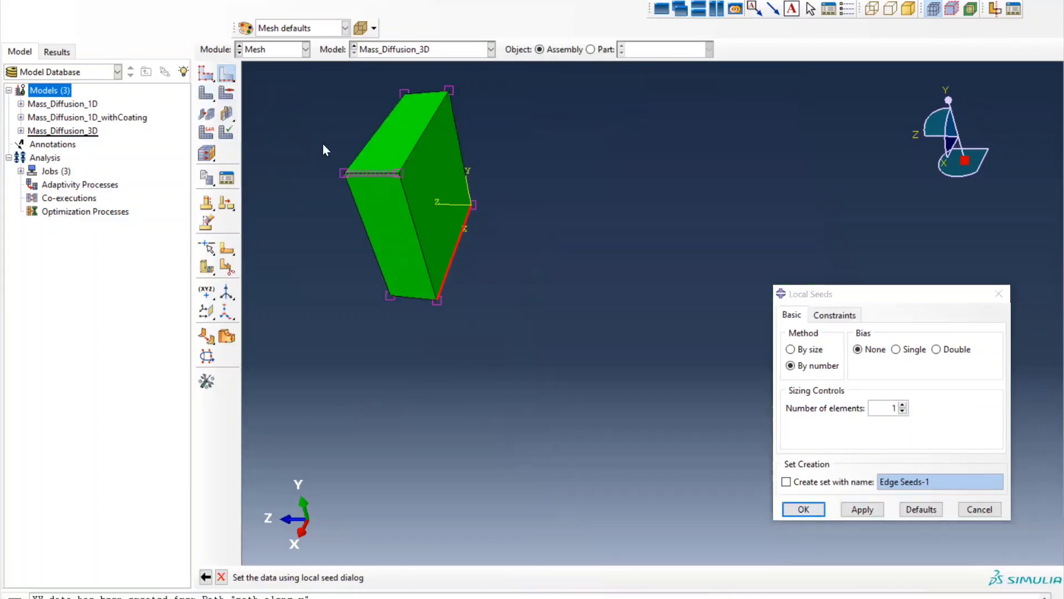
pyautogui.click(799, 516)
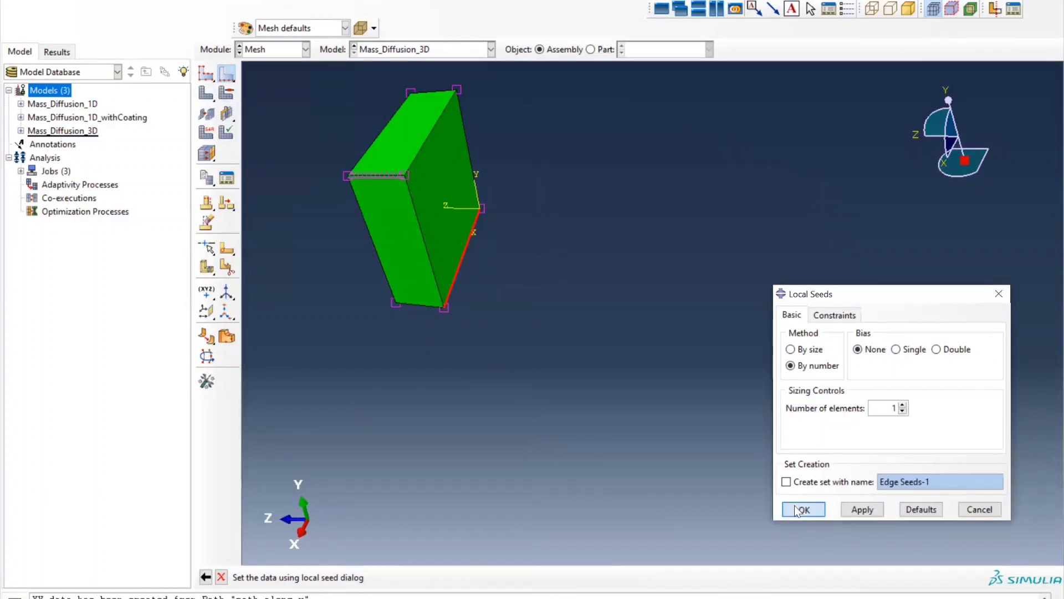
pyautogui.click(94, 175)
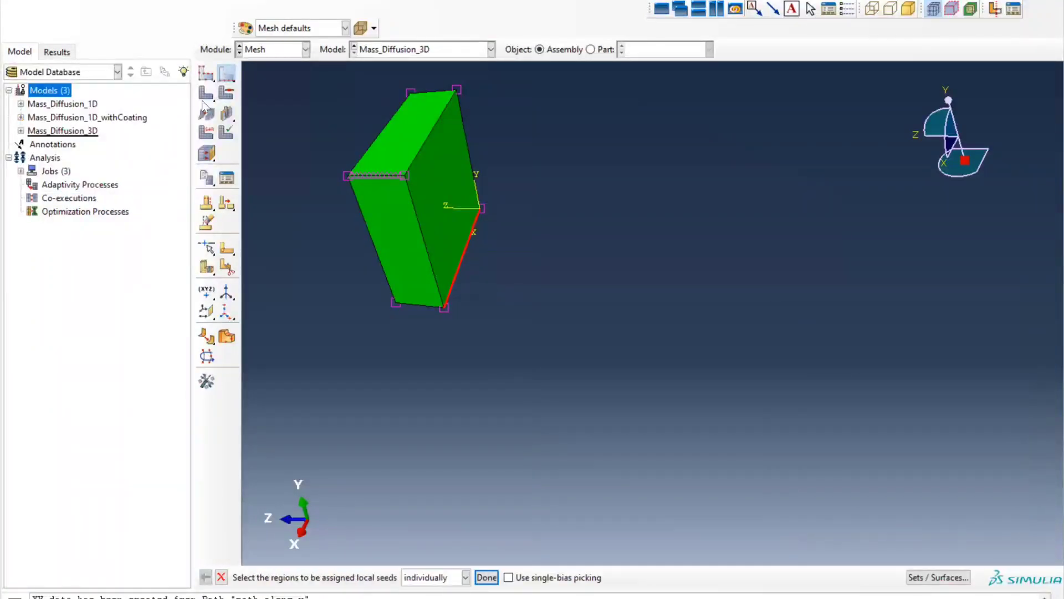
pyautogui.click(206, 92)
pyautogui.click(358, 579)
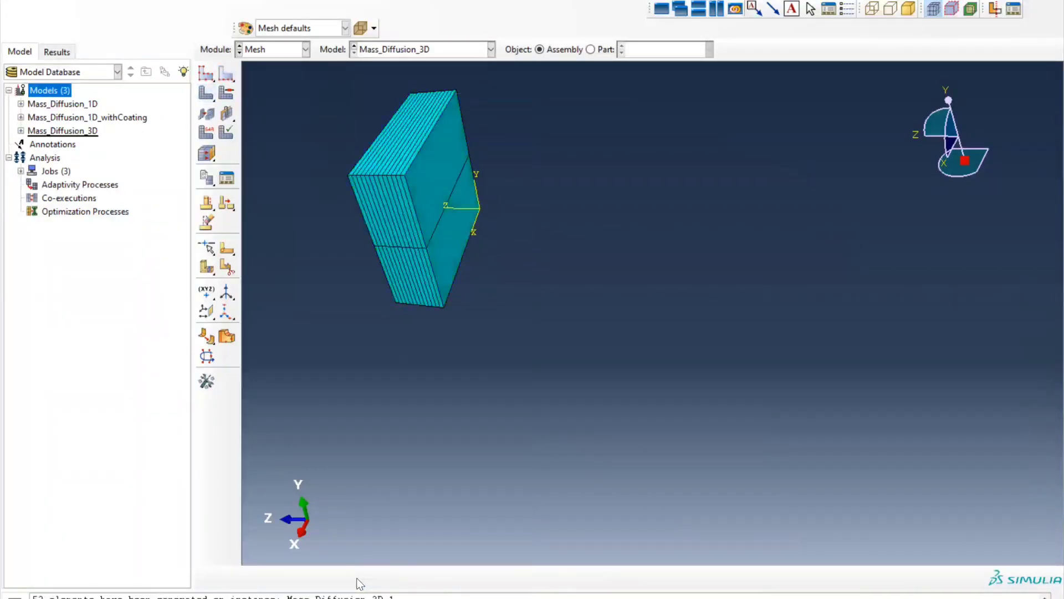
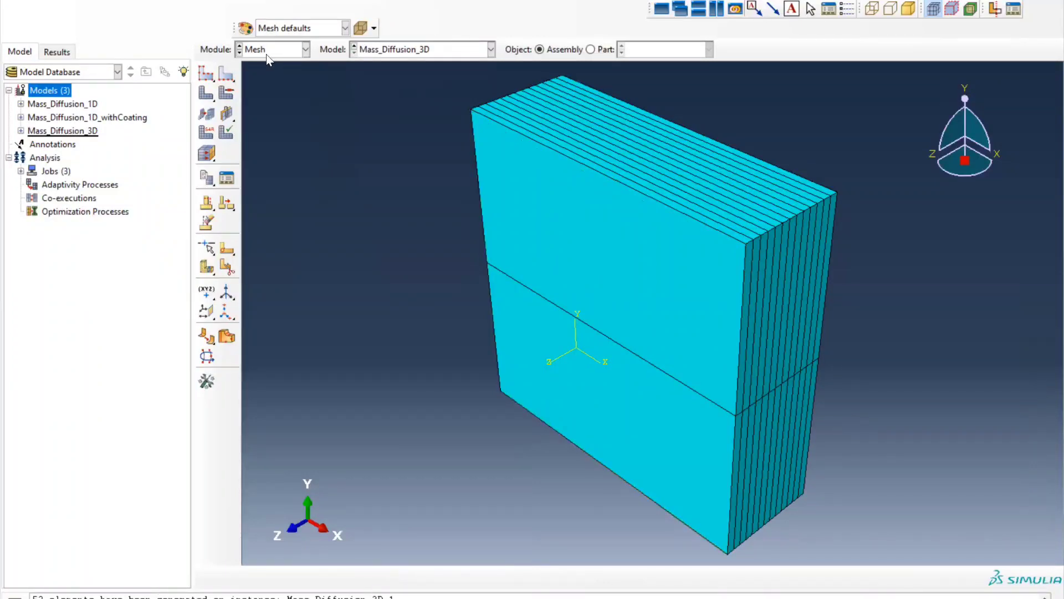
# Create a mass concentration boundary condition named DIffusion_along_z in Mass_Diffusion_Step on the block's large front face
pyautogui.click(306, 49)
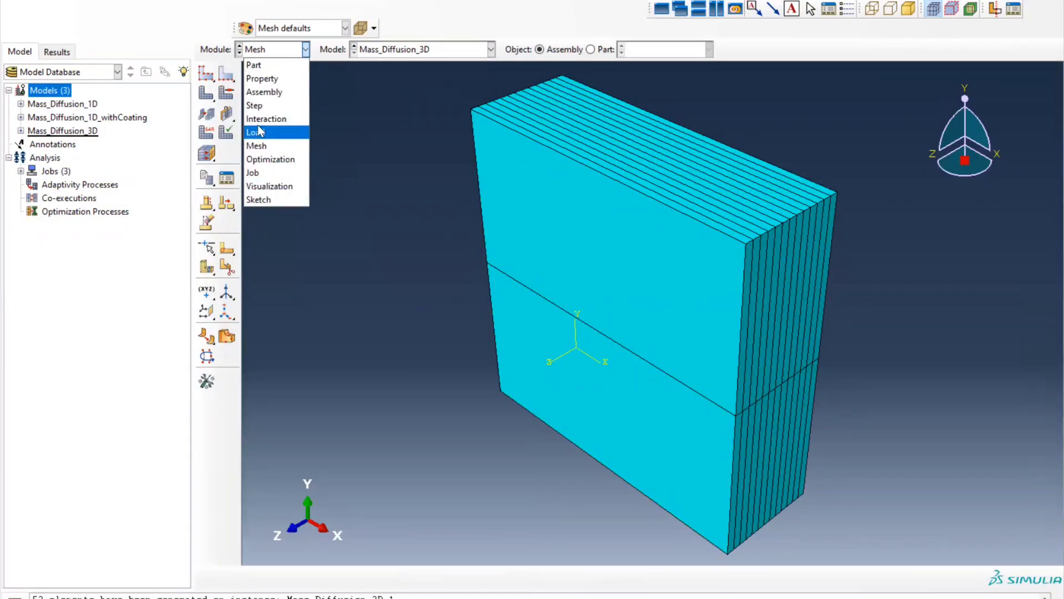
pyautogui.click(259, 132)
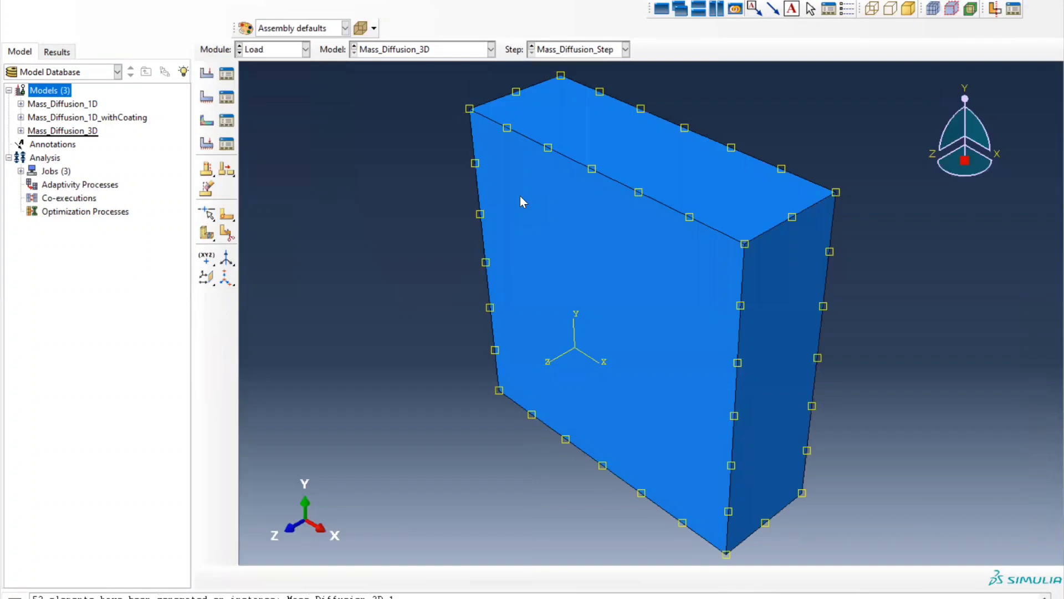
pyautogui.click(207, 97)
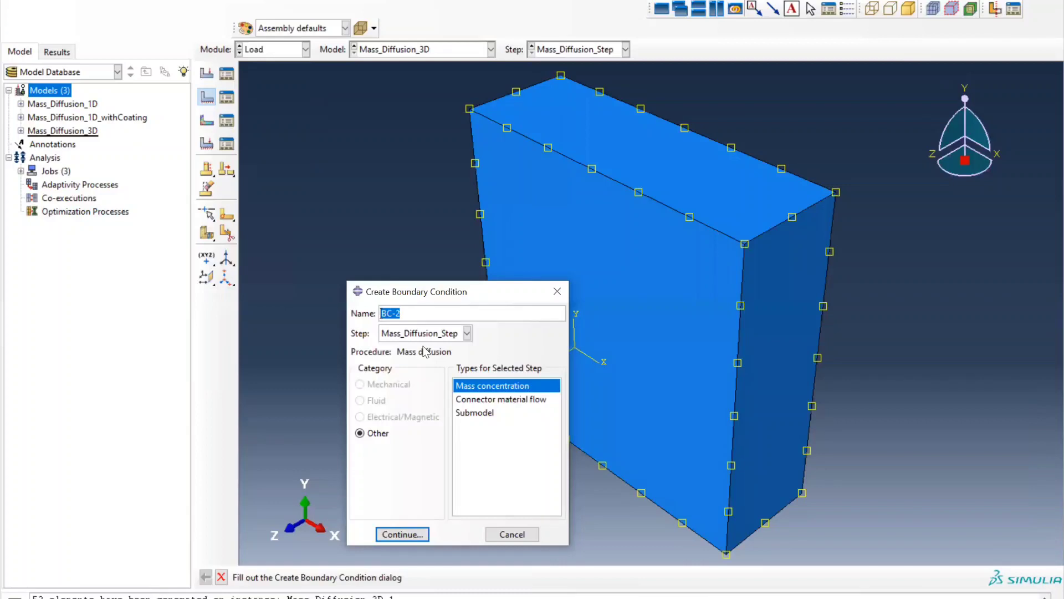
pyautogui.write('Diffusion_along_z')
pyautogui.click(405, 535)
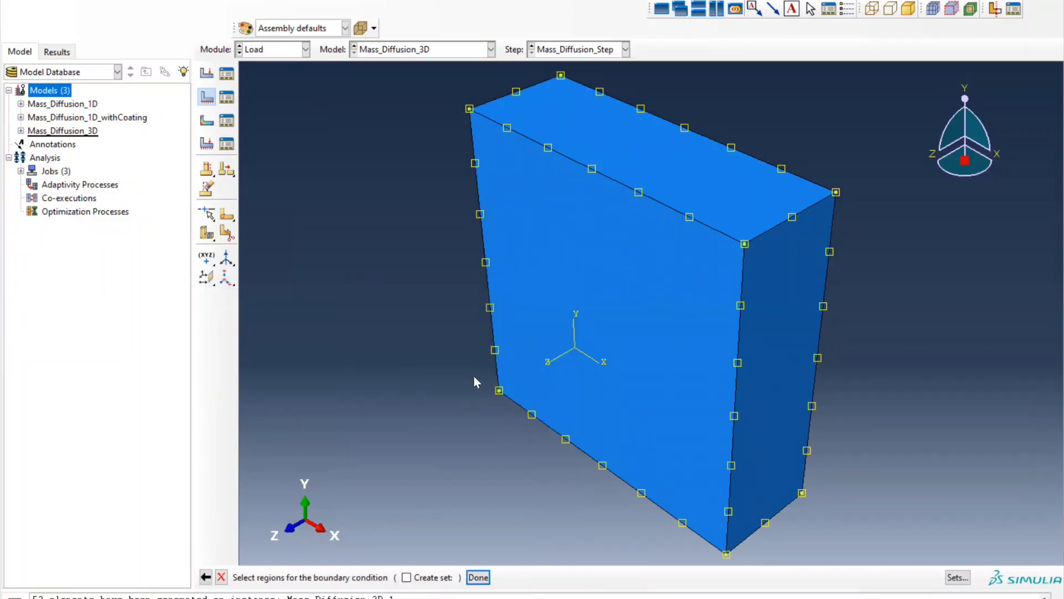
pyautogui.click(538, 303)
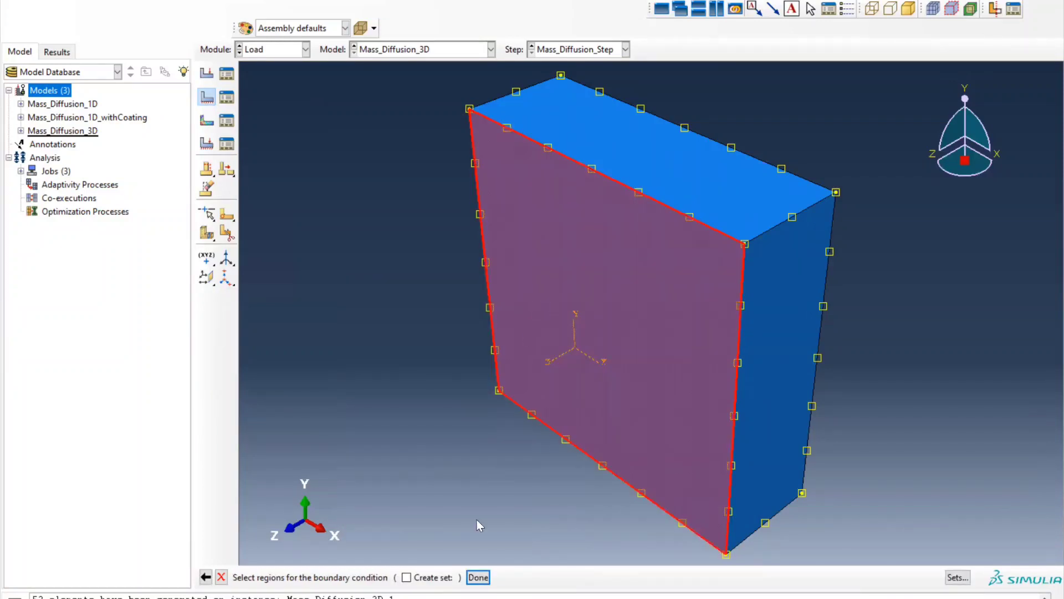
pyautogui.click(477, 577)
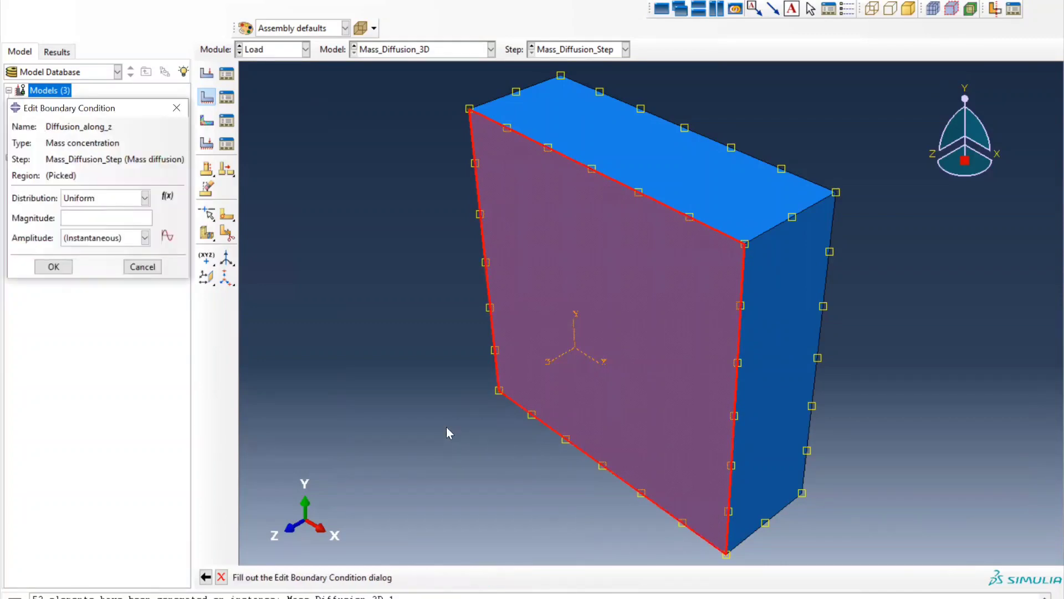
# Set the boundary condition's magnitude to 1 with the Concentration_BC amplitude and accept it
pyautogui.click(137, 214)
pyautogui.write('1')
pyautogui.click(127, 239)
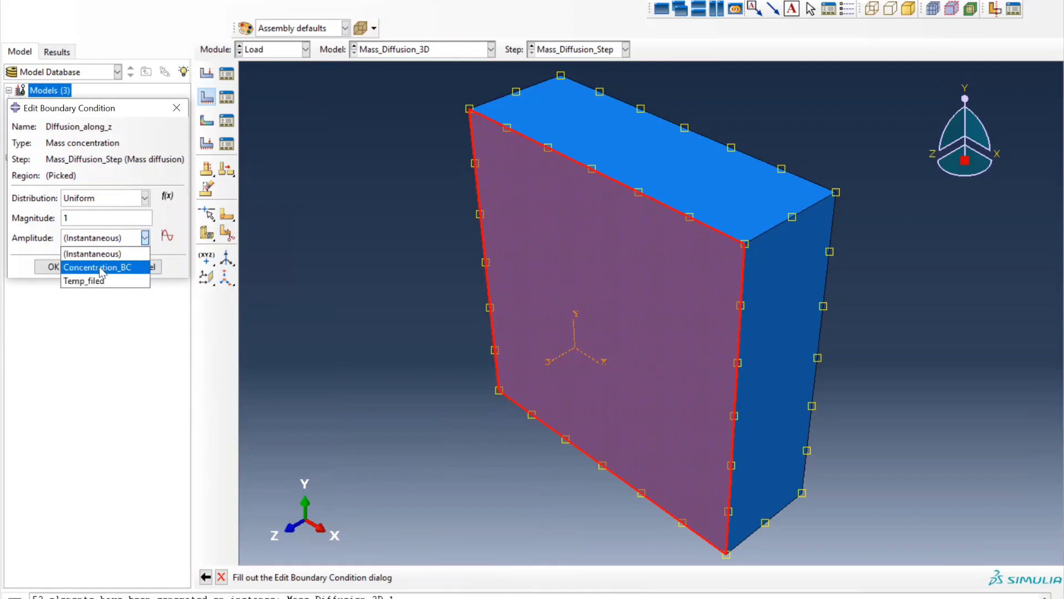
pyautogui.click(101, 269)
pyautogui.click(54, 267)
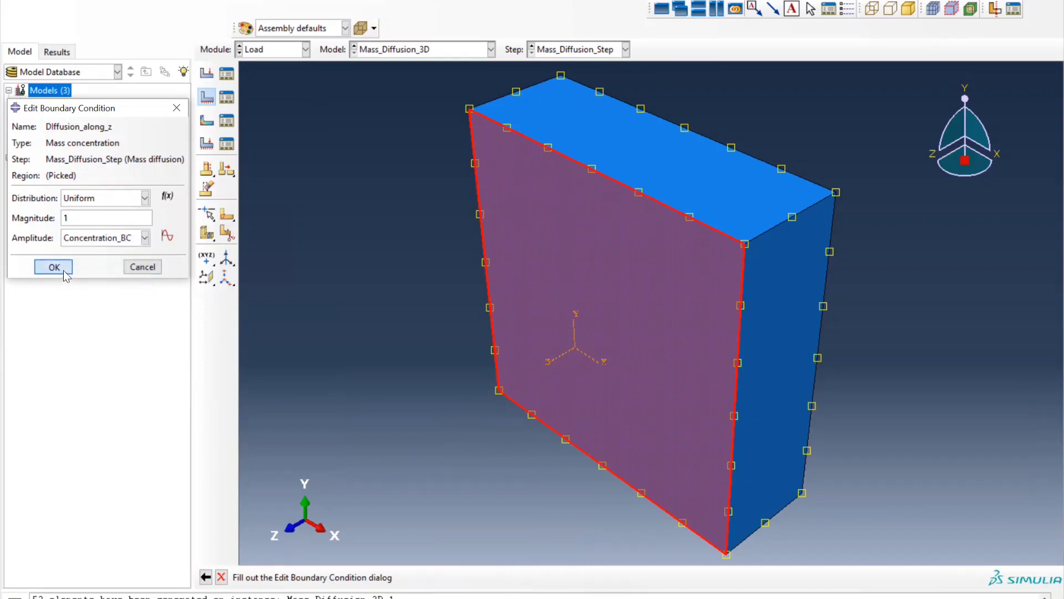
# Suppress the Diffusion_along_y boundary condition, leaving only DIffusion_along_z active
pyautogui.click(226, 97)
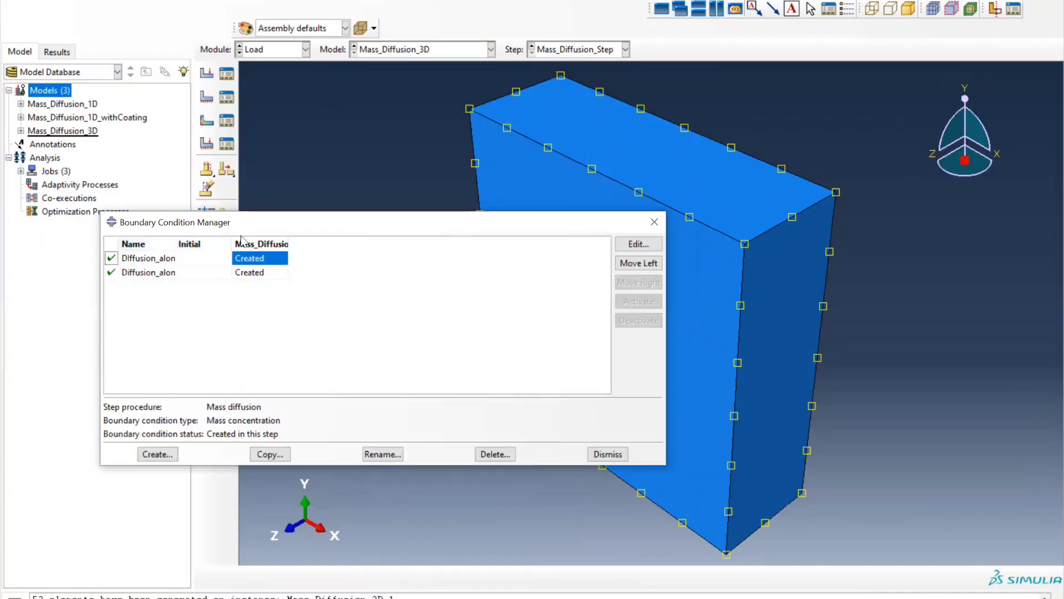
pyautogui.moveTo(173, 245); pyautogui.dragTo(222, 247)
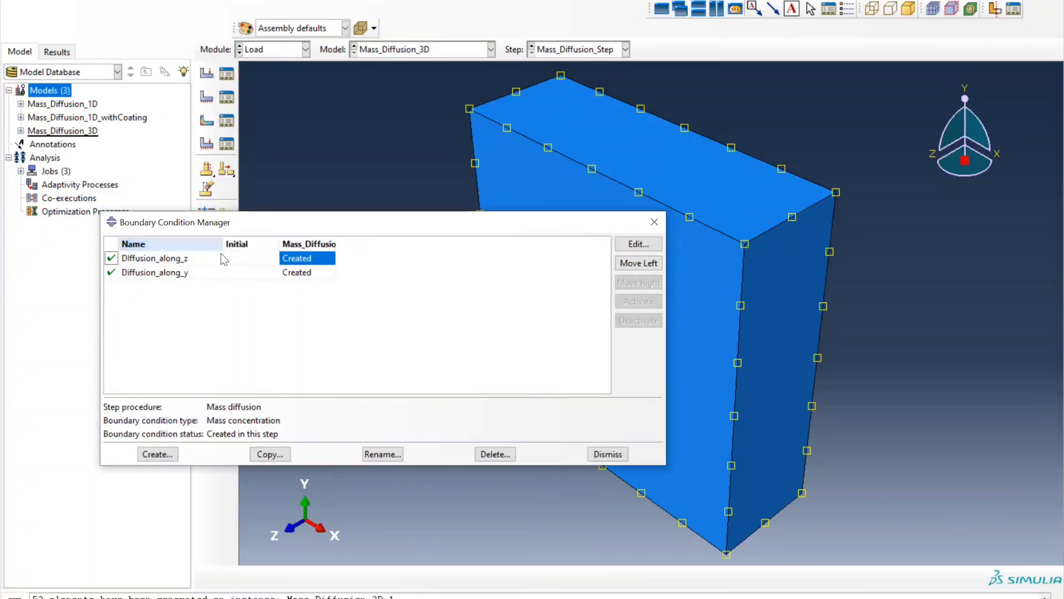
pyautogui.click(111, 273)
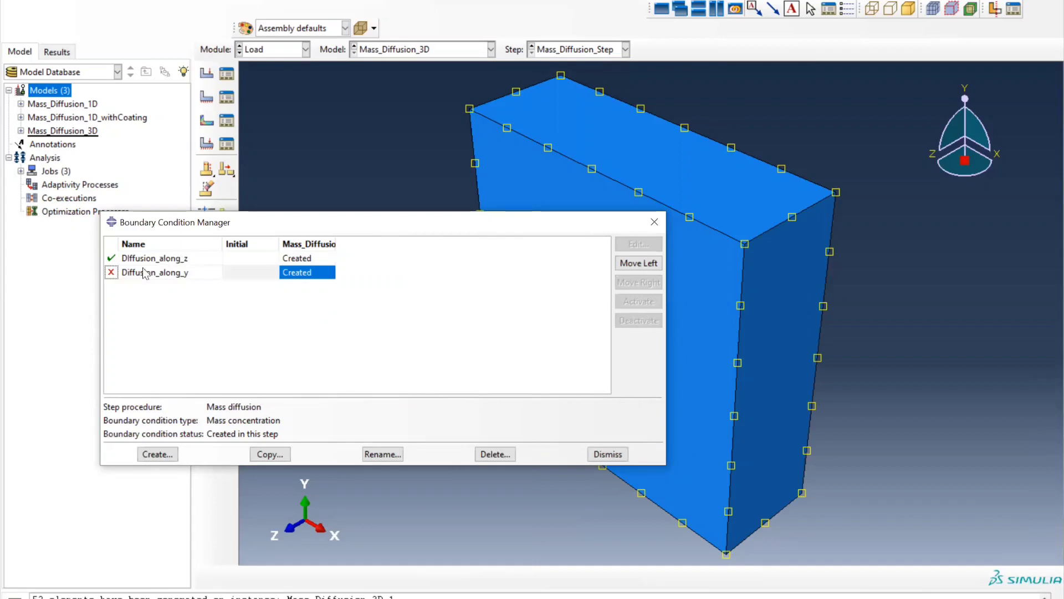
pyautogui.click(111, 272)
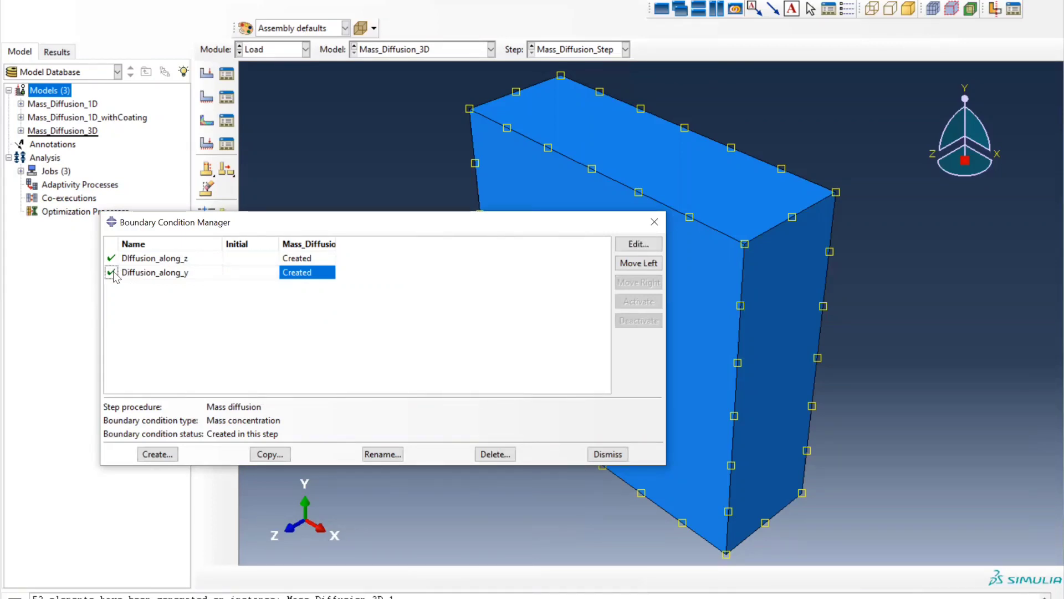
pyautogui.click(112, 272)
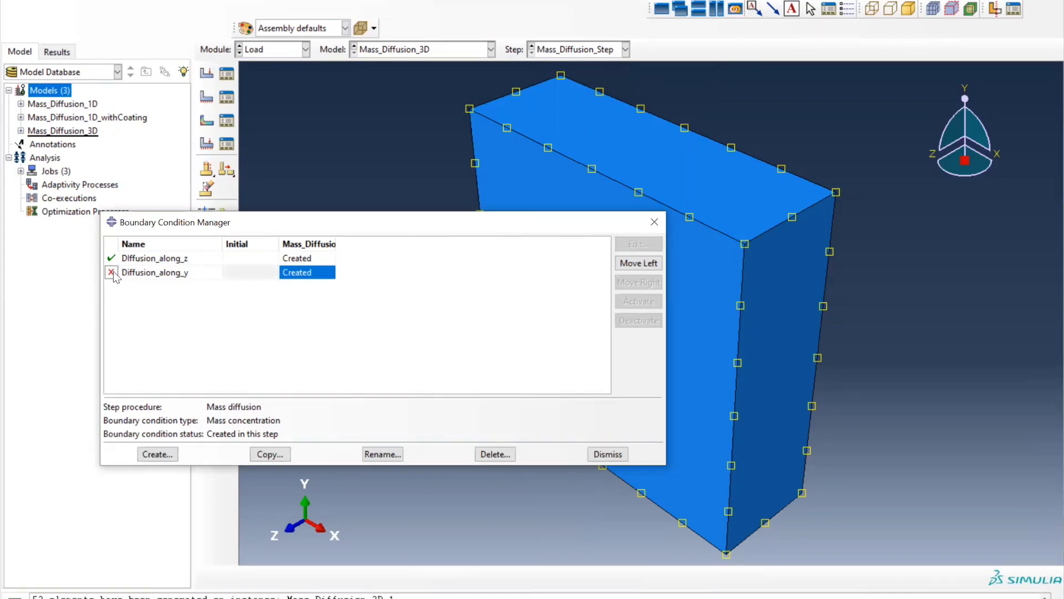
pyautogui.click(607, 454)
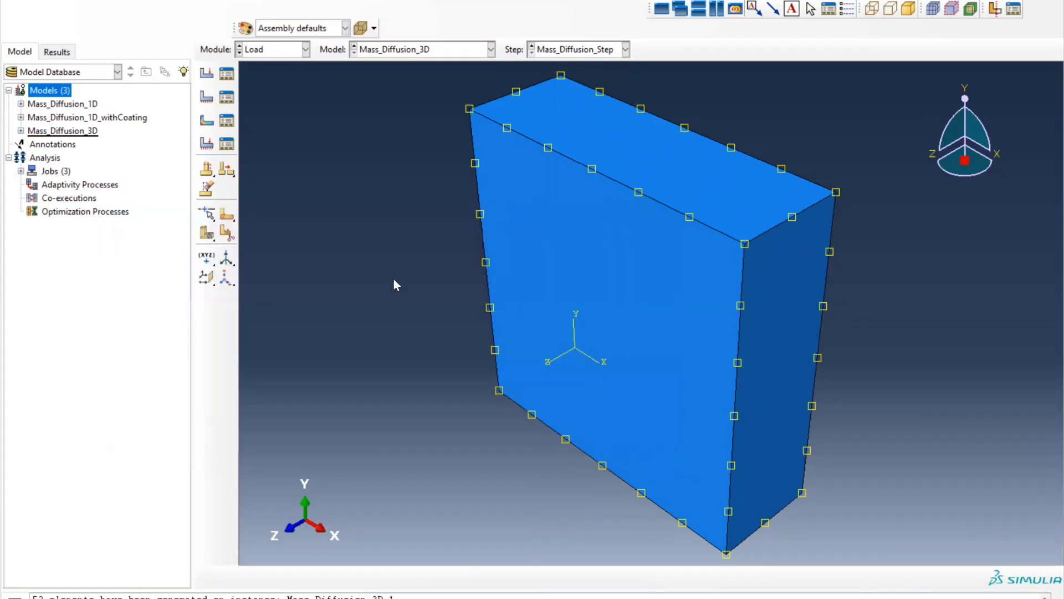
# Copy the Mass_Diffusion_3D job to a new job named Mass_Diffusion_3D_along_z, using the Mass_Diffusion_3D model
pyautogui.click(252, 50)
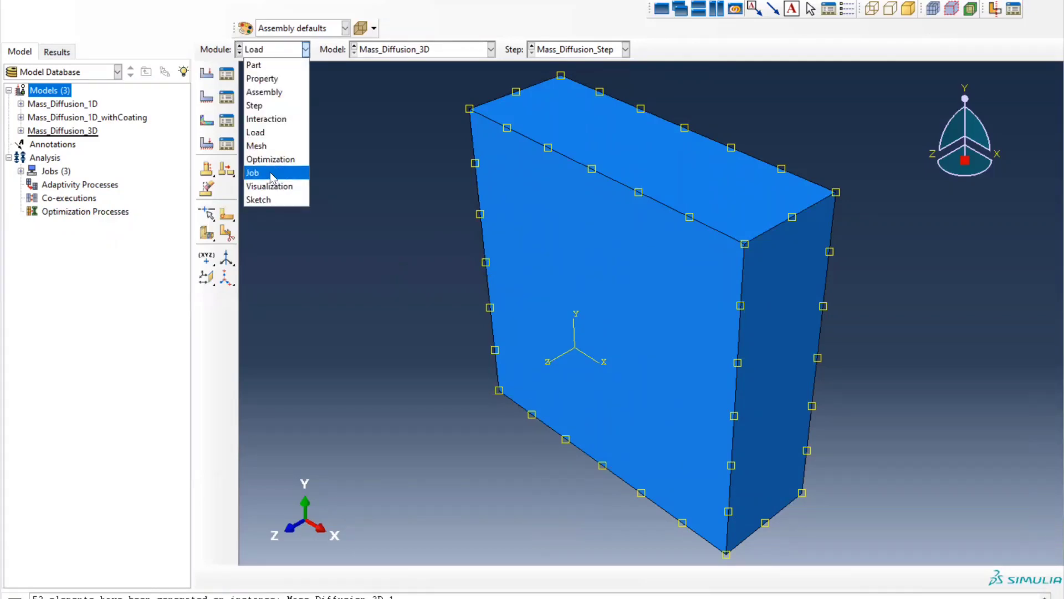
pyautogui.click(271, 173)
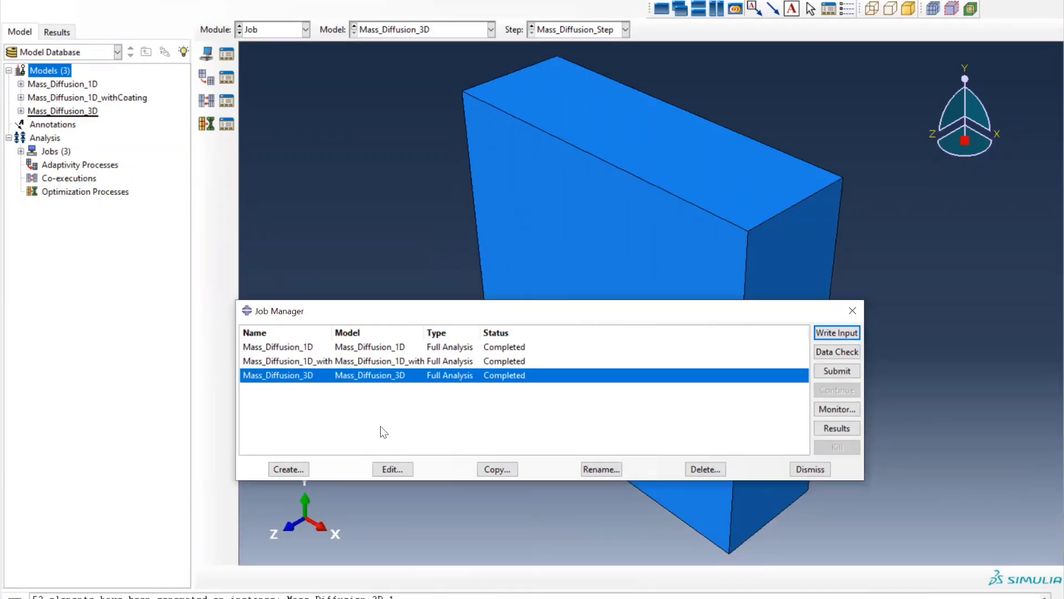
pyautogui.click(299, 470)
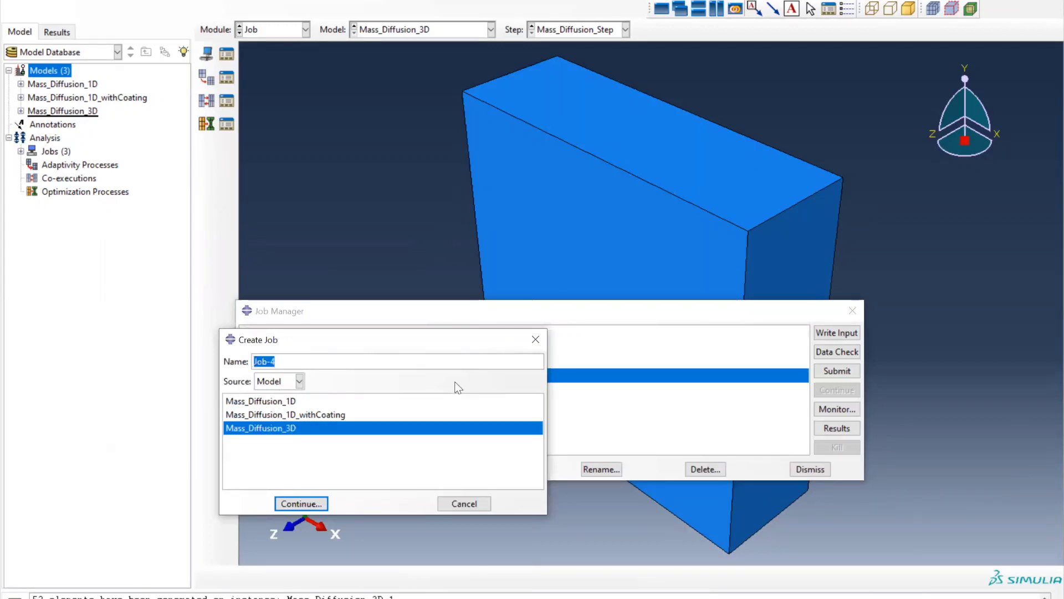
pyautogui.click(464, 502)
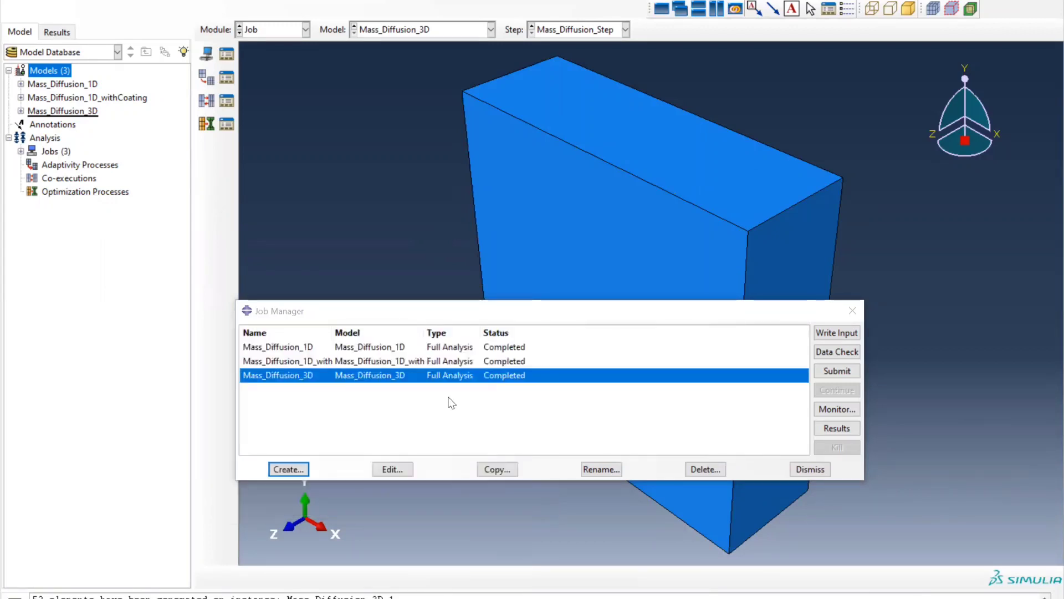
pyautogui.click(498, 466)
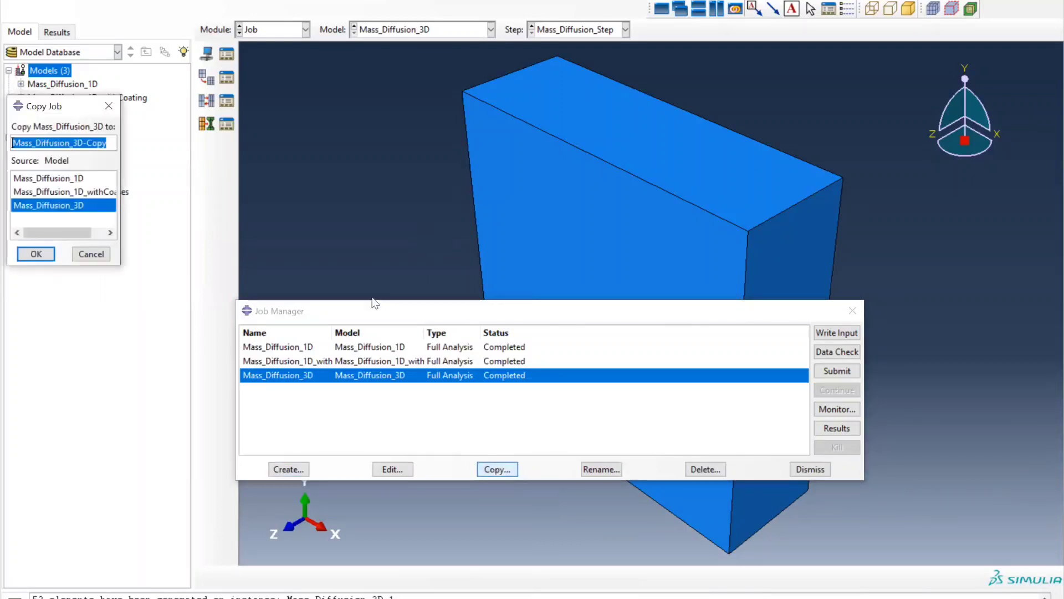
pyautogui.click(107, 143)
pyautogui.press('BackSpace')
pyautogui.press('BackSpace')
pyautogui.press('BackSpace')
pyautogui.press('BackSpace')
pyautogui.press('BackSpace')
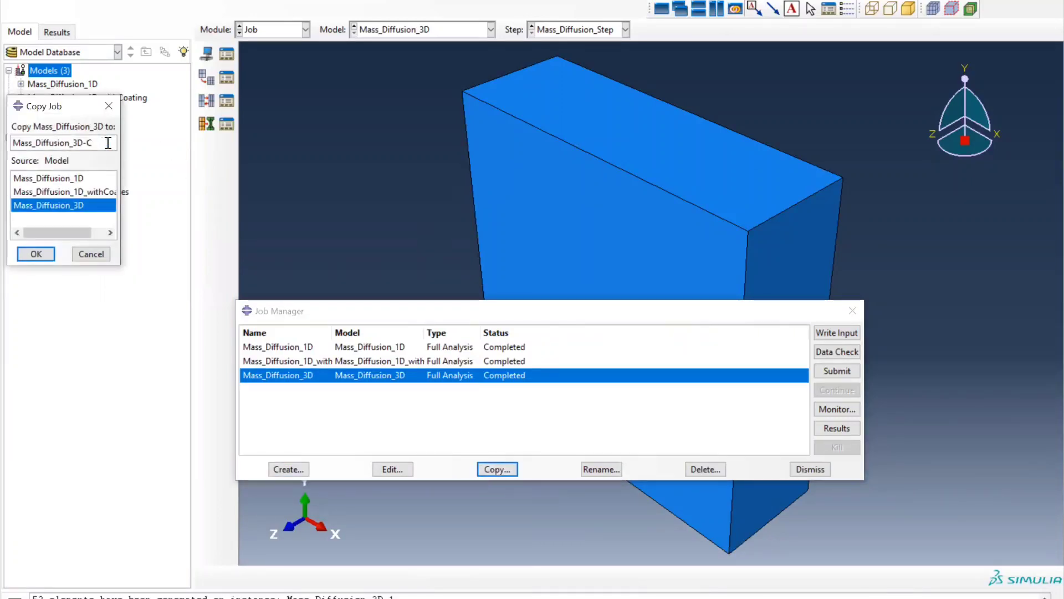
pyautogui.write('_along_z')
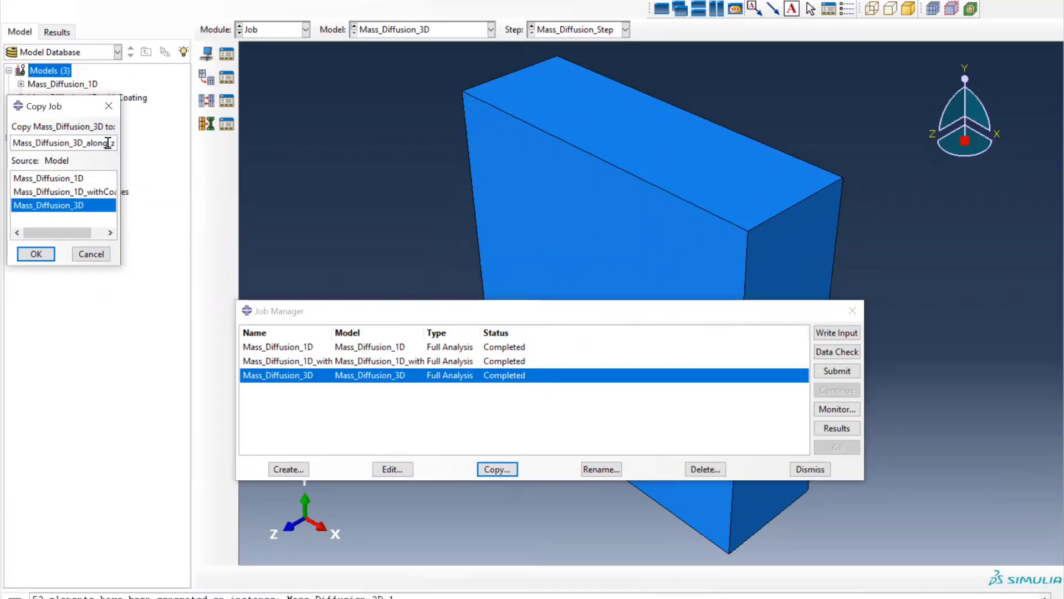
pyautogui.click(36, 254)
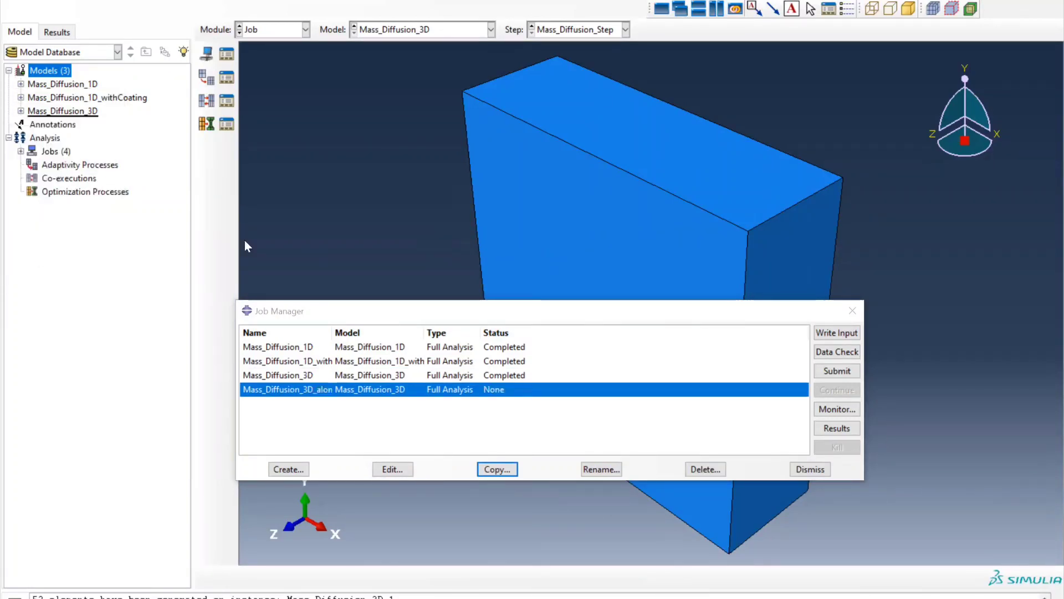
# Submit the Mass_Diffusion_3D_along_z job and open its results once the analysis is complete
pyautogui.click(850, 373)
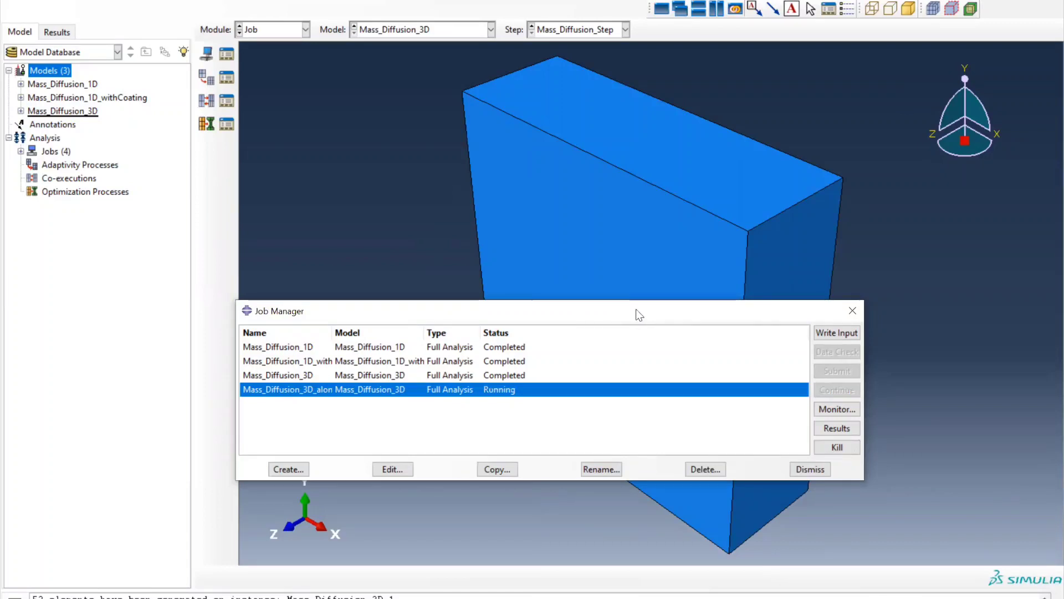
pyautogui.moveTo(651, 312); pyautogui.dragTo(751, 279)
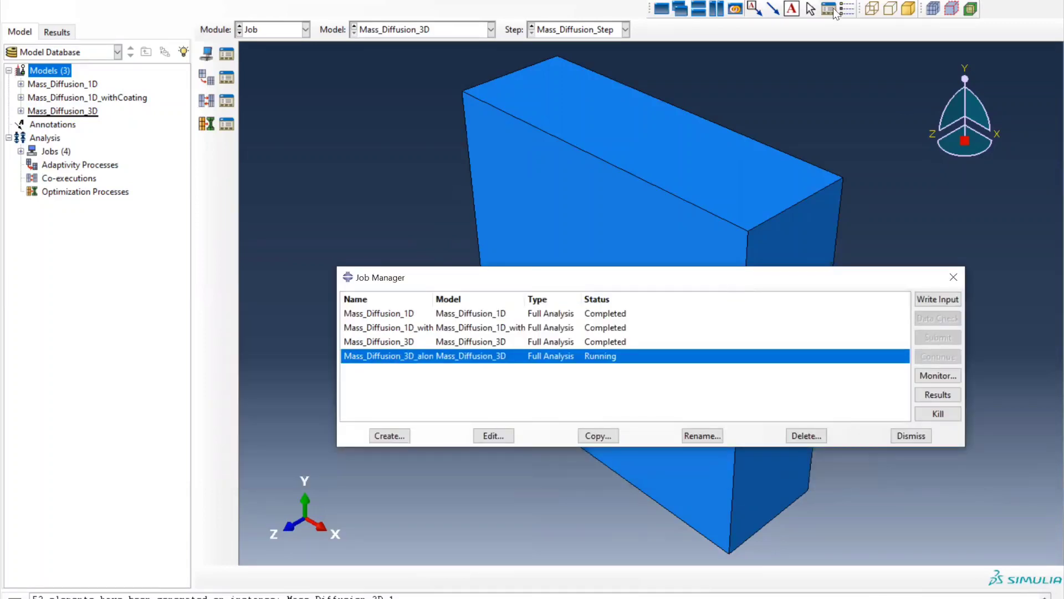
pyautogui.click(834, 9)
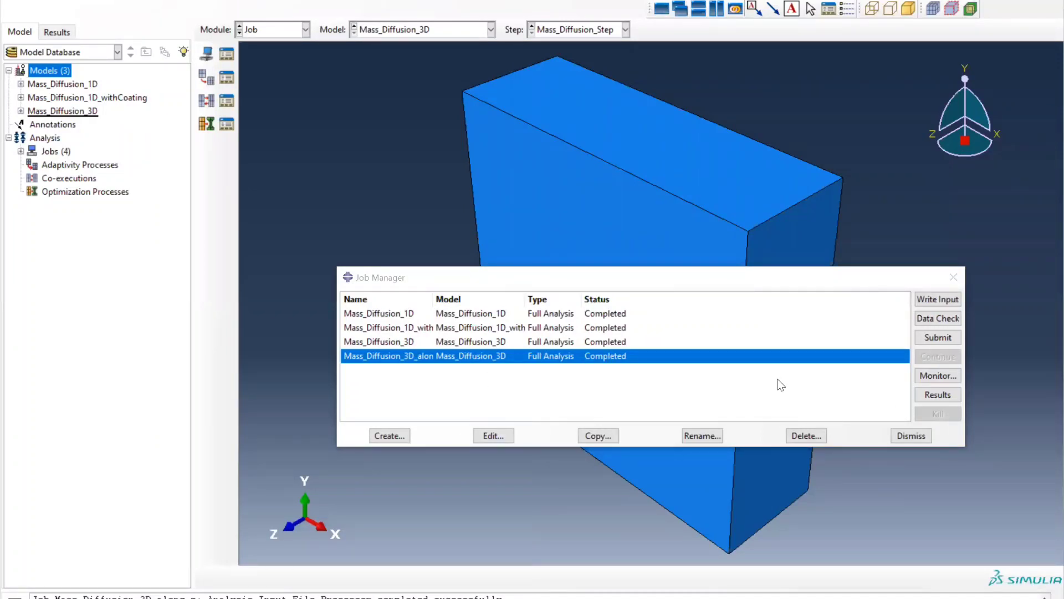
pyautogui.click(937, 394)
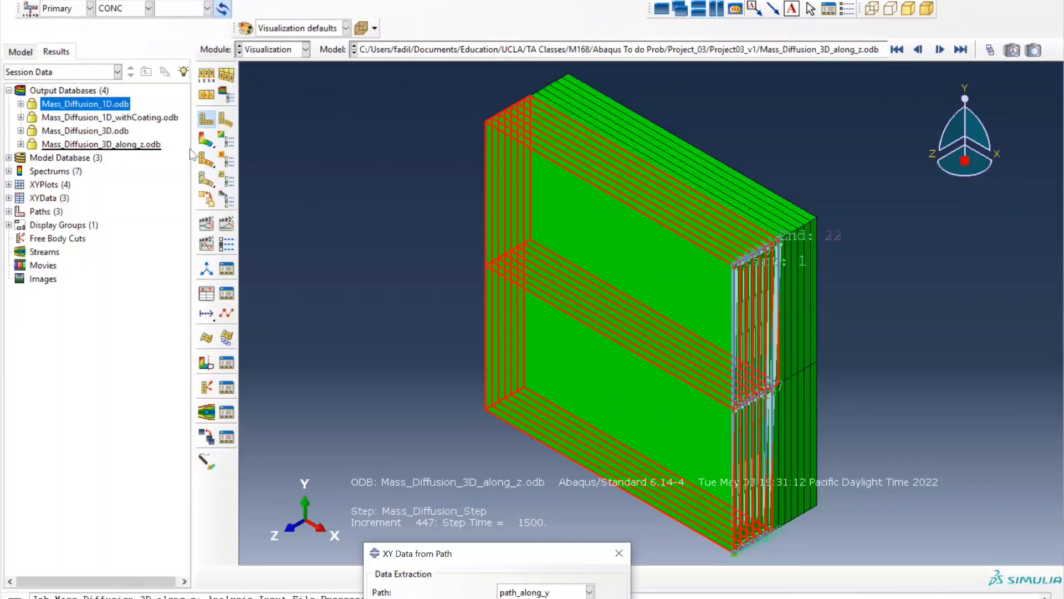
# Display the CONC contours on the block and close the leftover XY Data from Path dialog
pyautogui.click(207, 139)
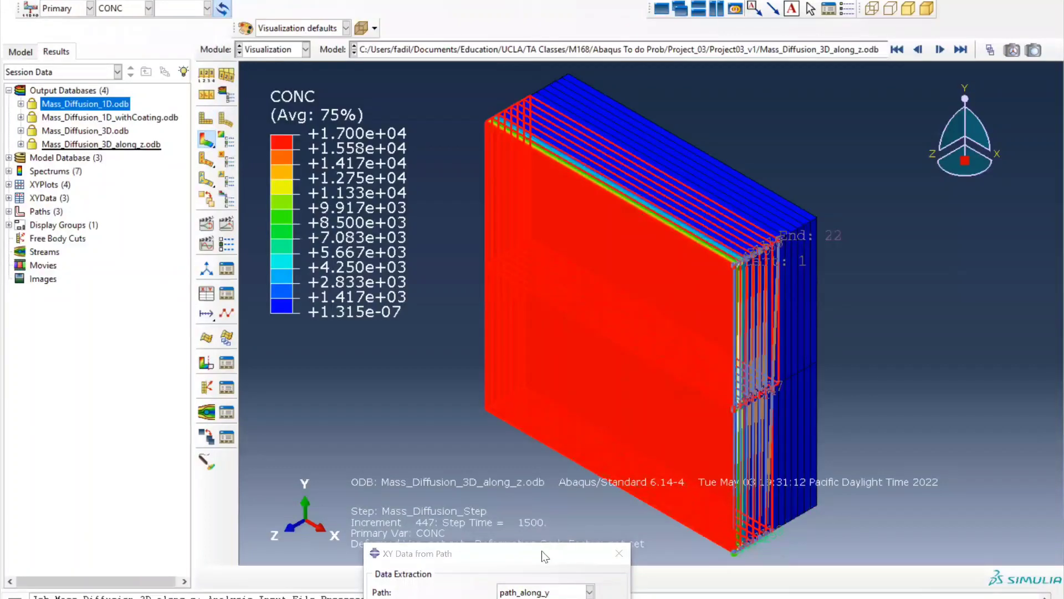
pyautogui.moveTo(545, 556); pyautogui.dragTo(488, 366)
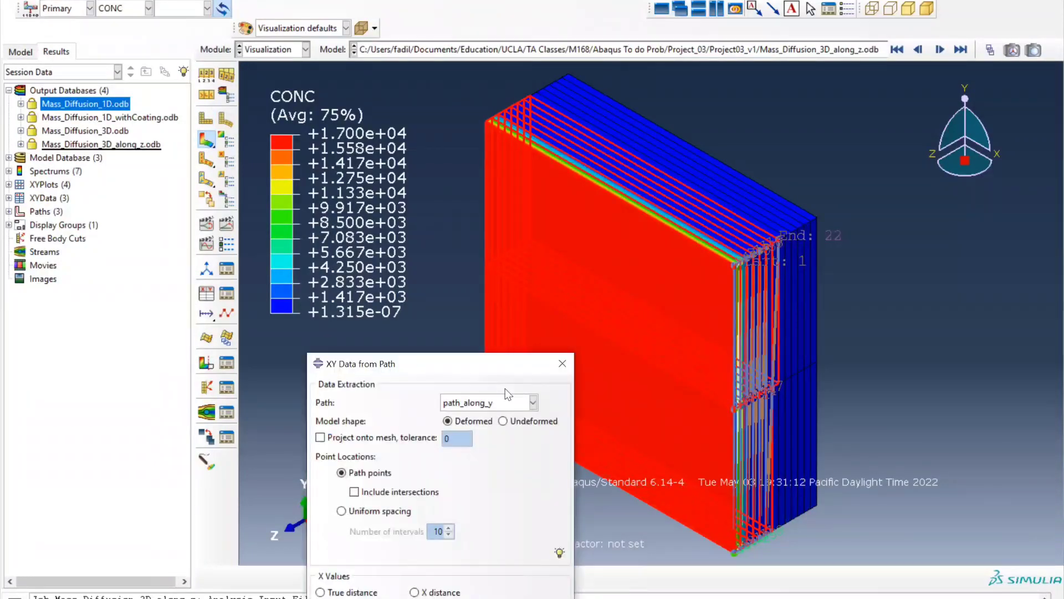
pyautogui.click(562, 365)
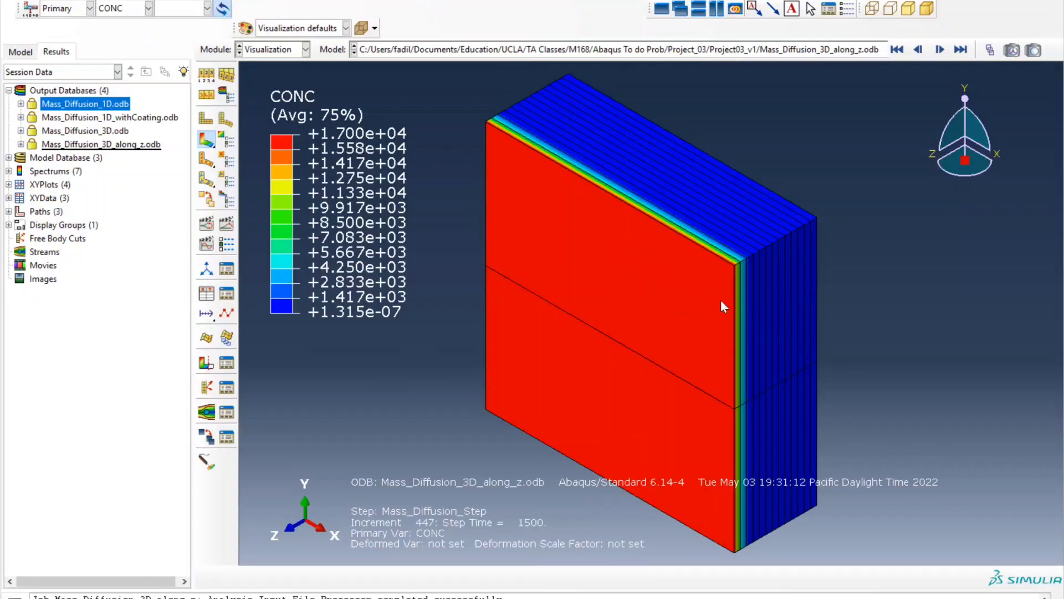
# Create a node list path named Path_along_z-axis, with the block viewed from the side along the x-axis
pyautogui.click(546, 0)
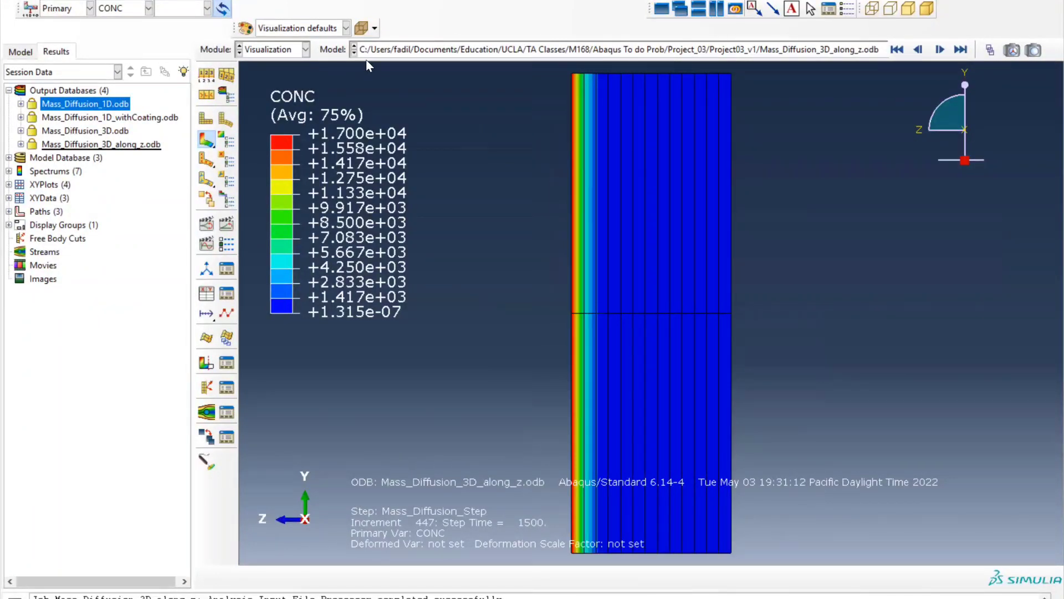
pyautogui.click(343, 1)
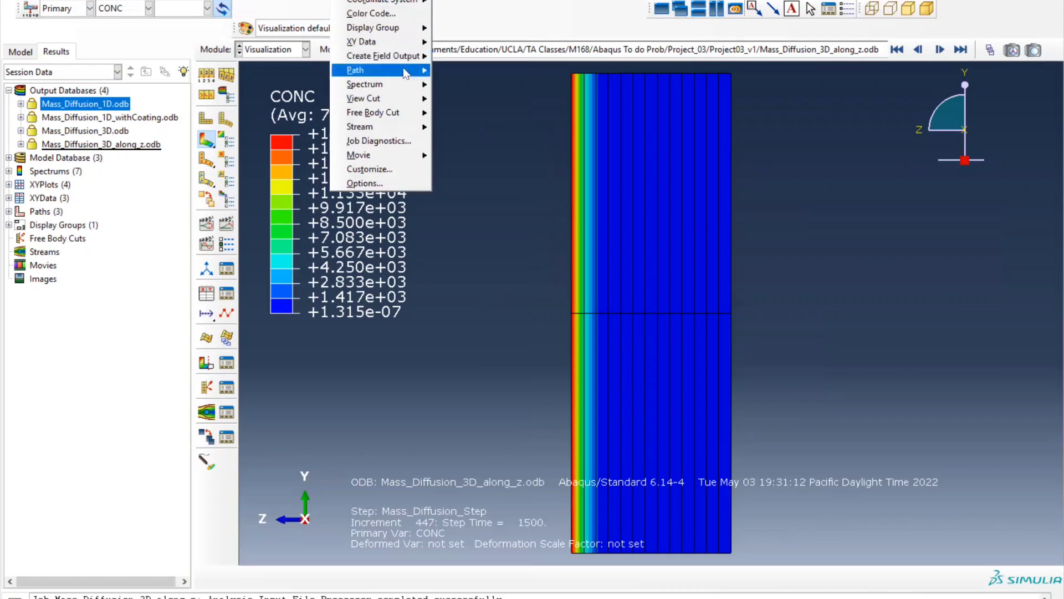
pyautogui.moveTo(405, 72)
pyautogui.click(471, 90)
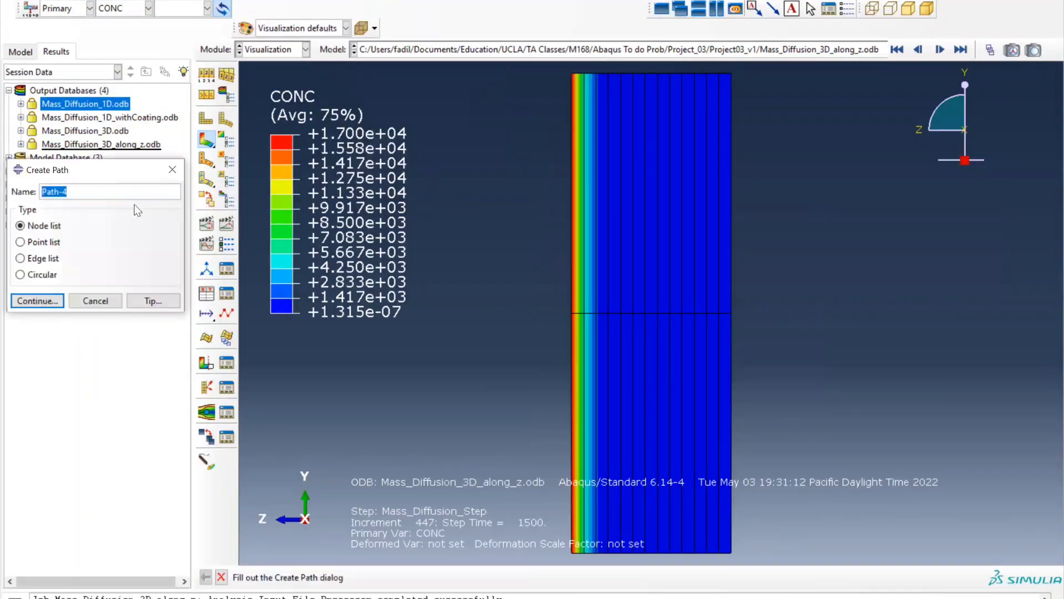
pyautogui.write('Path_along_z-axis')
pyautogui.click(33, 300)
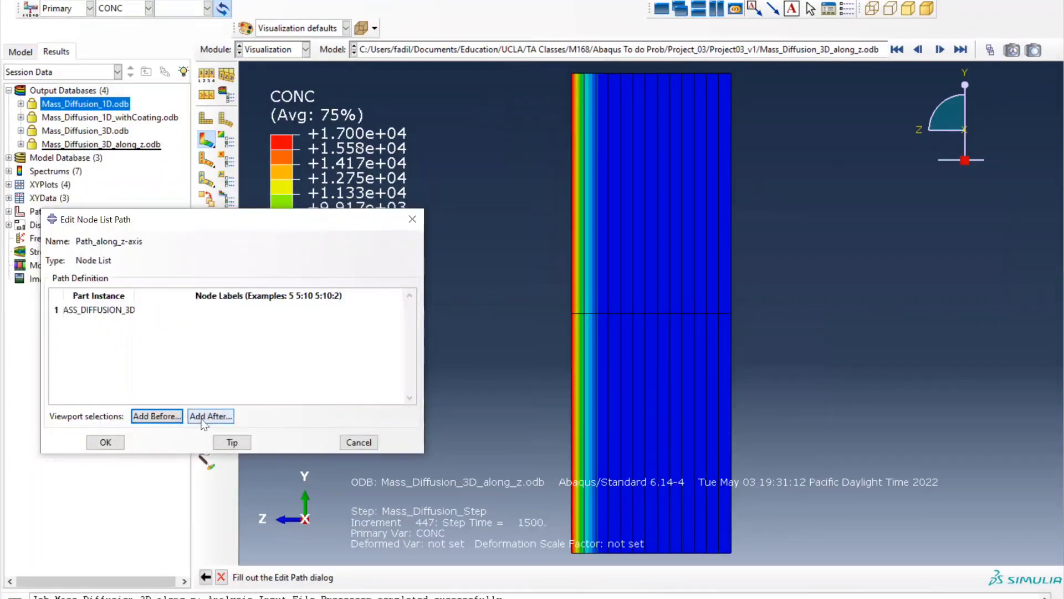
# Define the path with every node along the block's top edge, in order from the high-concentration face to the opposite face
pyautogui.click(156, 416)
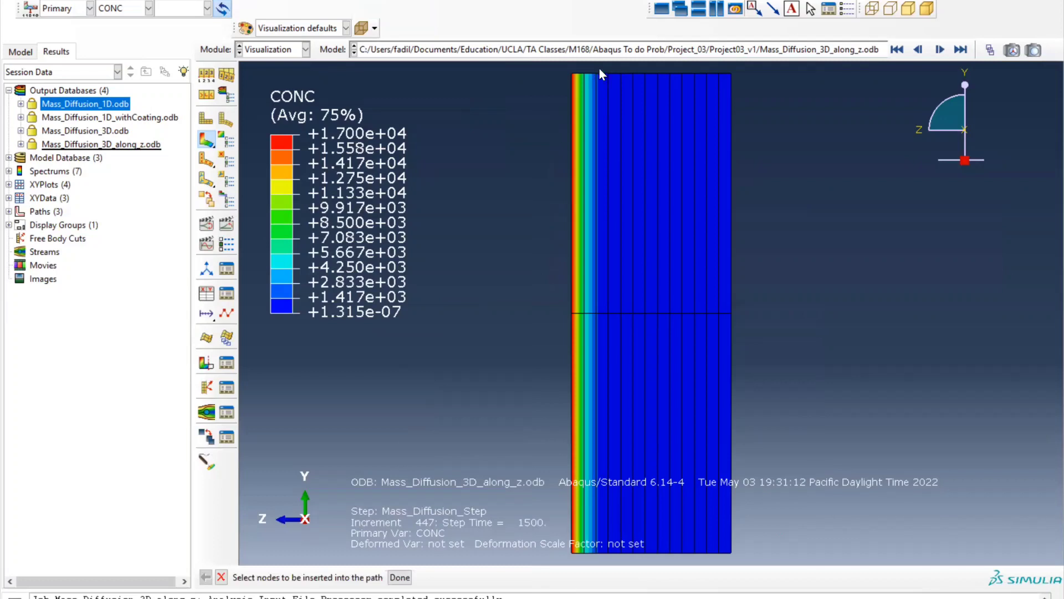
pyautogui.scroll(-3, 600, 68)
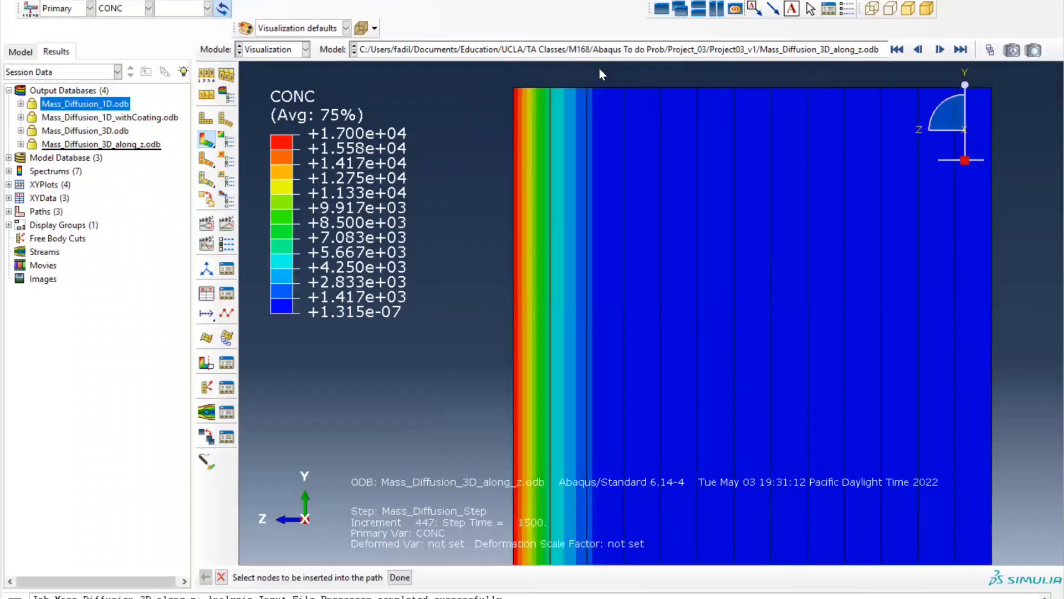
pyautogui.click(513, 88)
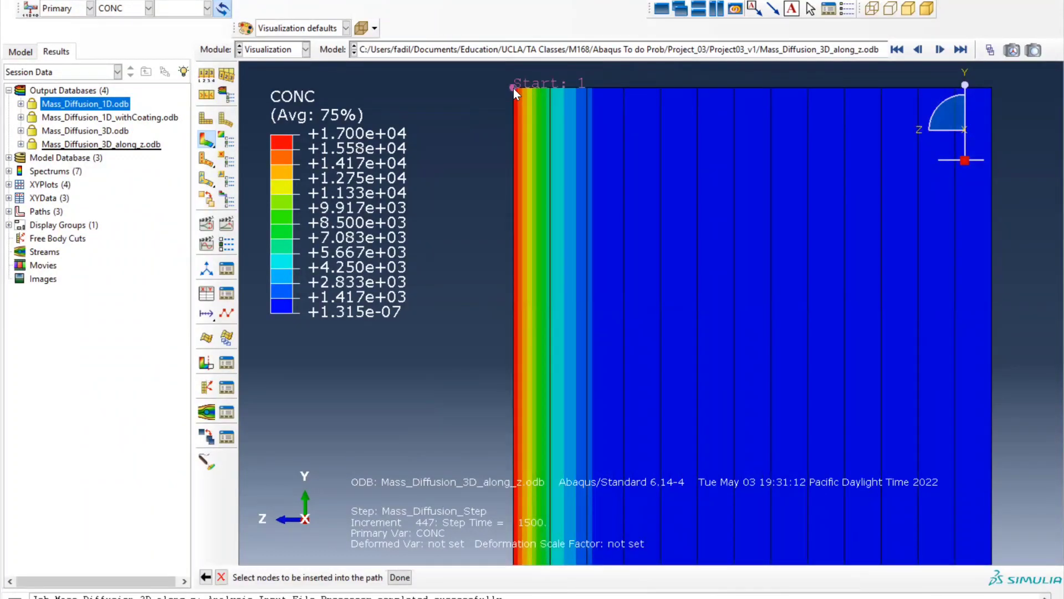
pyautogui.click(550, 89)
pyautogui.click(587, 87)
pyautogui.click(623, 87)
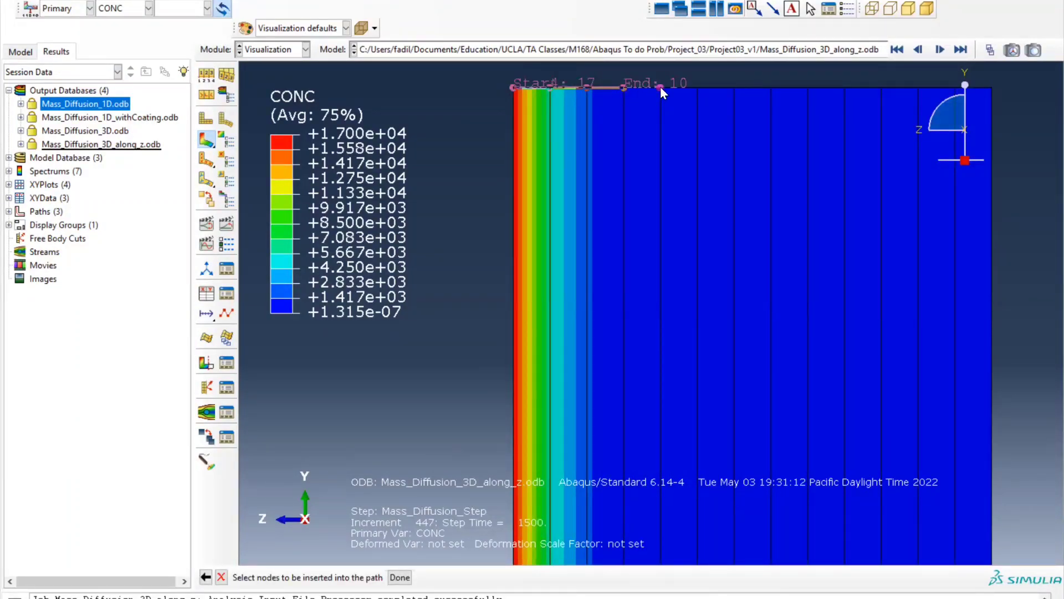
pyautogui.click(660, 87)
pyautogui.click(698, 87)
pyautogui.click(734, 87)
pyautogui.click(771, 88)
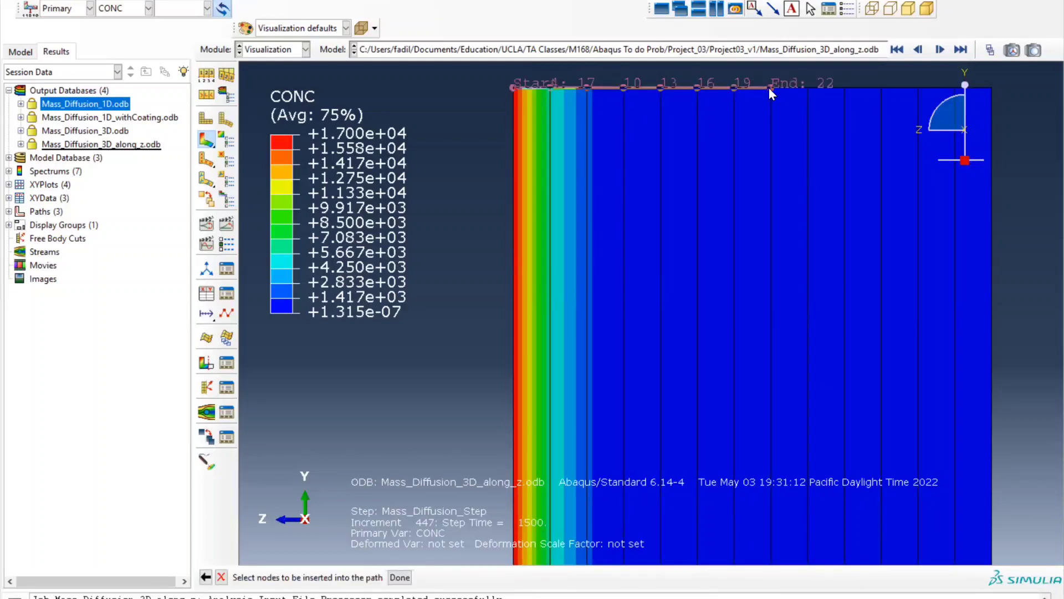
pyautogui.click(808, 88)
pyautogui.click(844, 87)
pyautogui.click(882, 87)
pyautogui.click(917, 88)
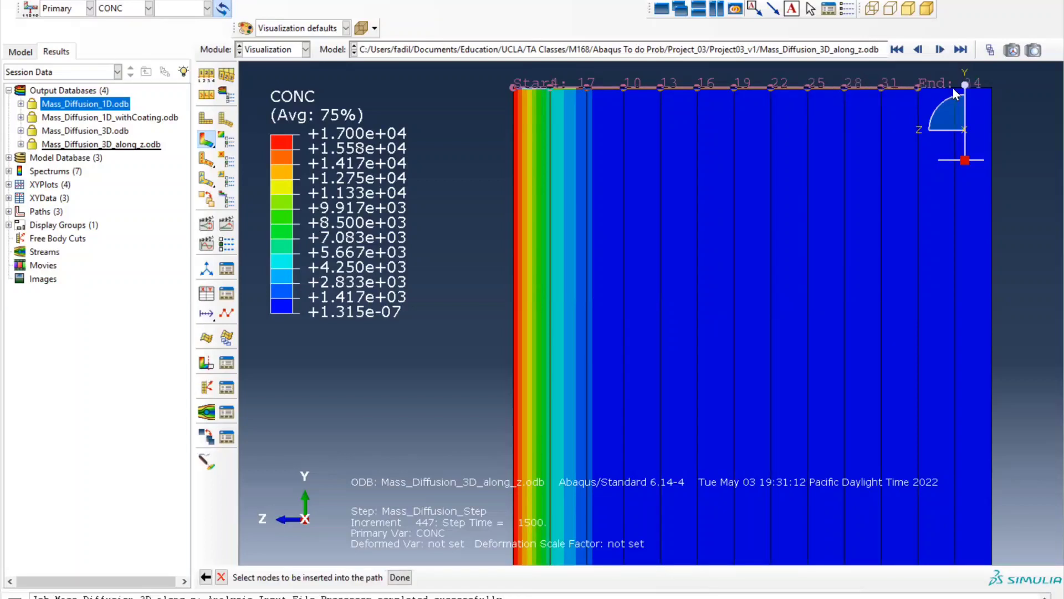
pyautogui.click(954, 86)
pyautogui.click(990, 88)
pyautogui.click(399, 578)
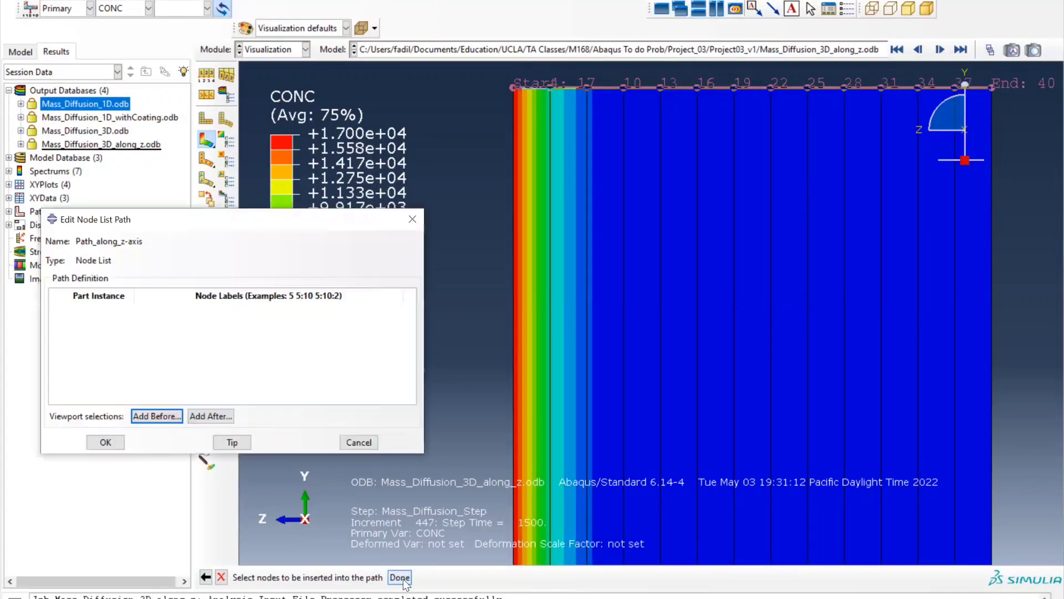
pyautogui.click(105, 442)
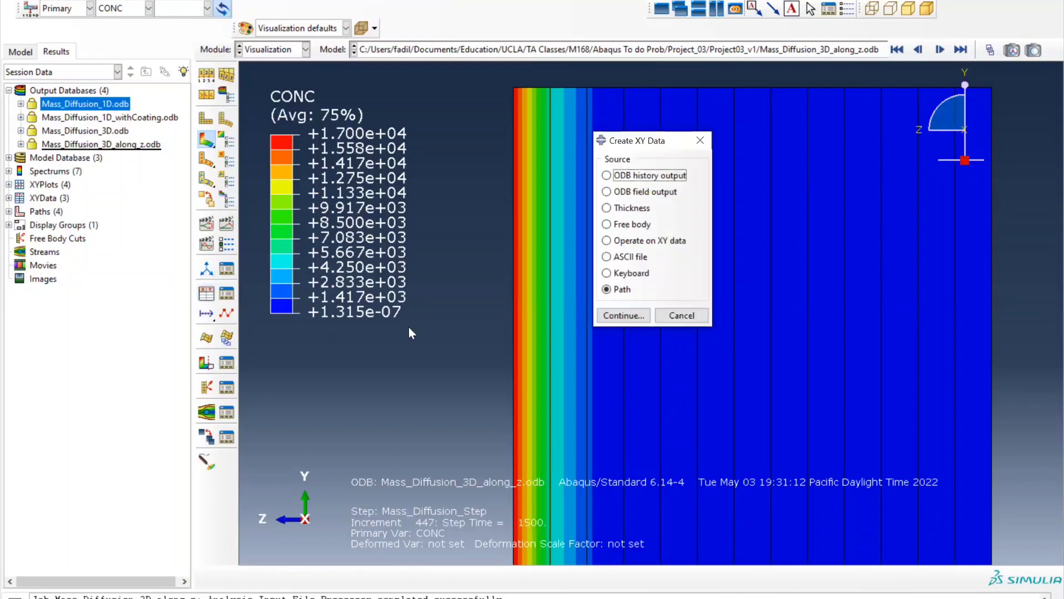
# Plot CONC along Path_along_z-axis from XY path data, using Z distance for the X values
pyautogui.click(617, 313)
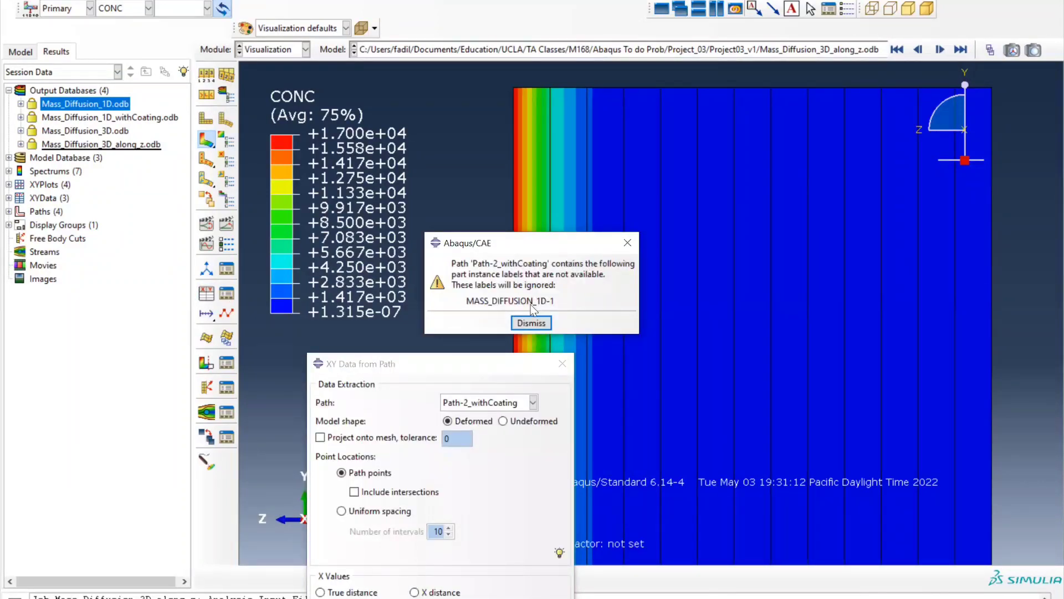
pyautogui.click(531, 324)
pyautogui.click(468, 403)
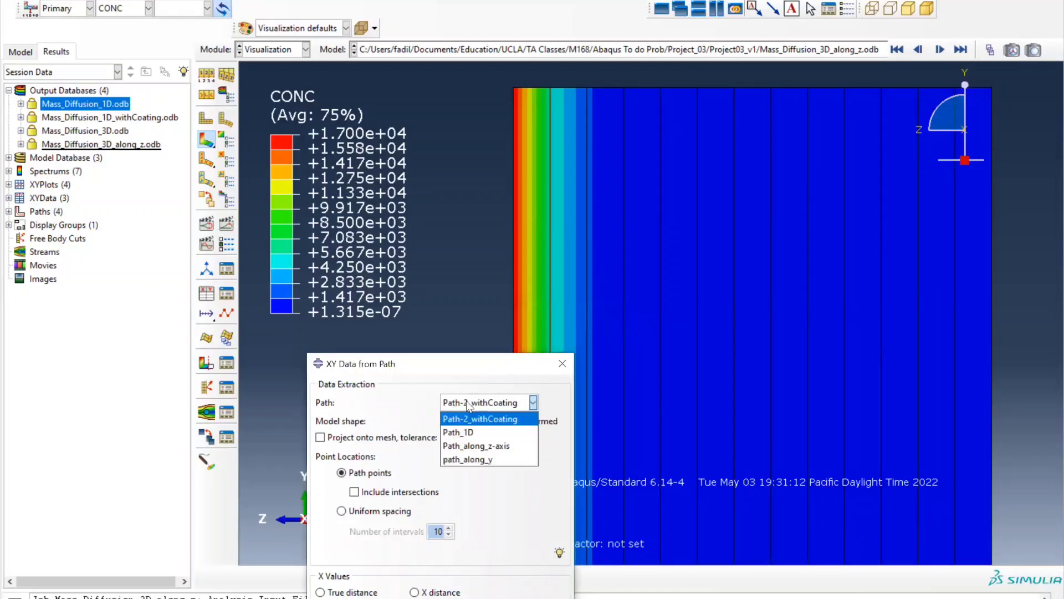
pyautogui.click(475, 446)
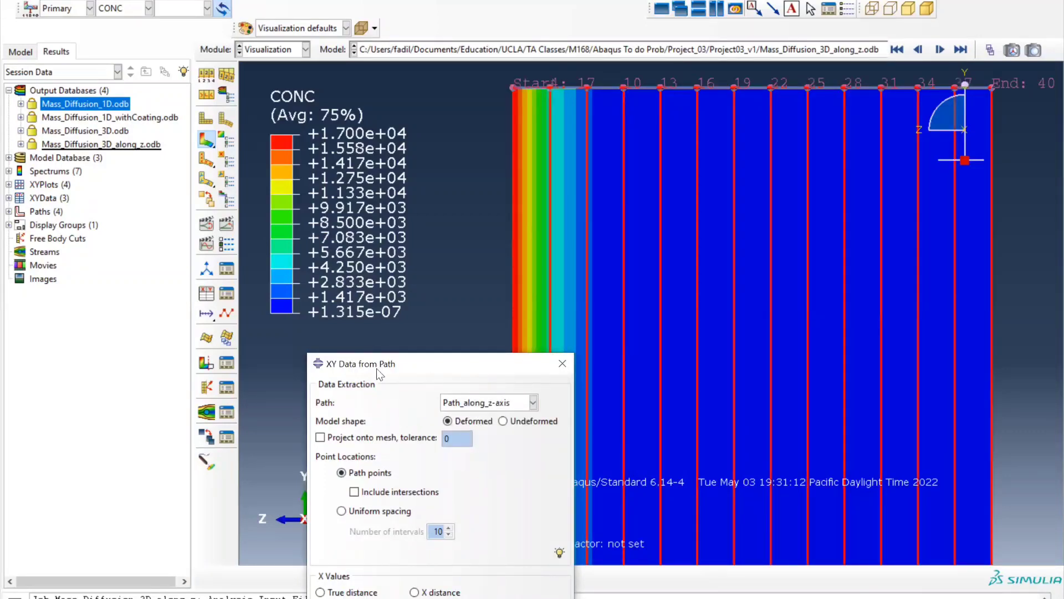
pyautogui.moveTo(377, 368); pyautogui.dragTo(255, 168)
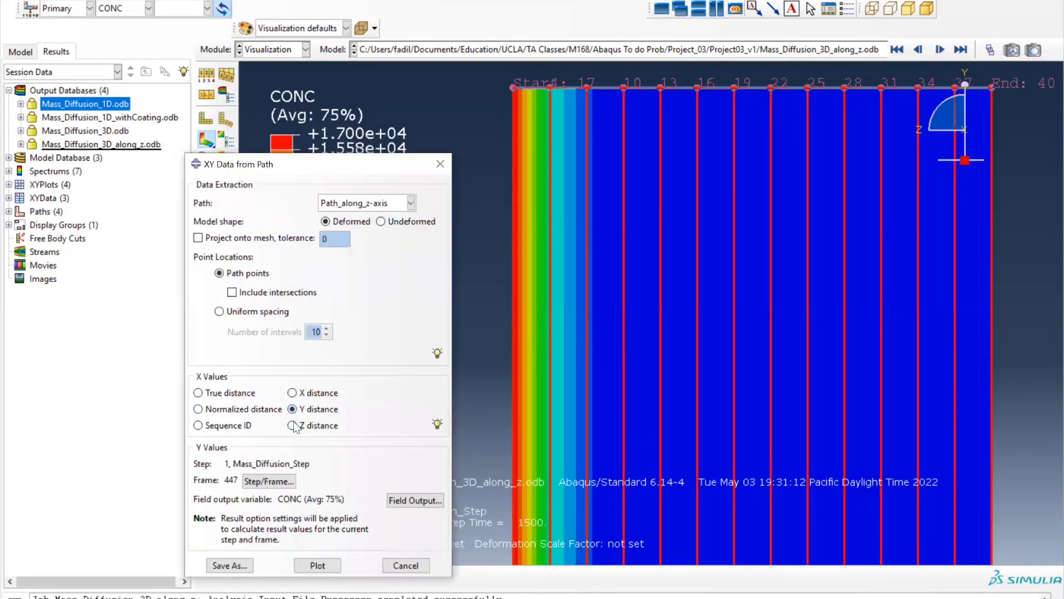
pyautogui.click(294, 426)
pyautogui.click(318, 565)
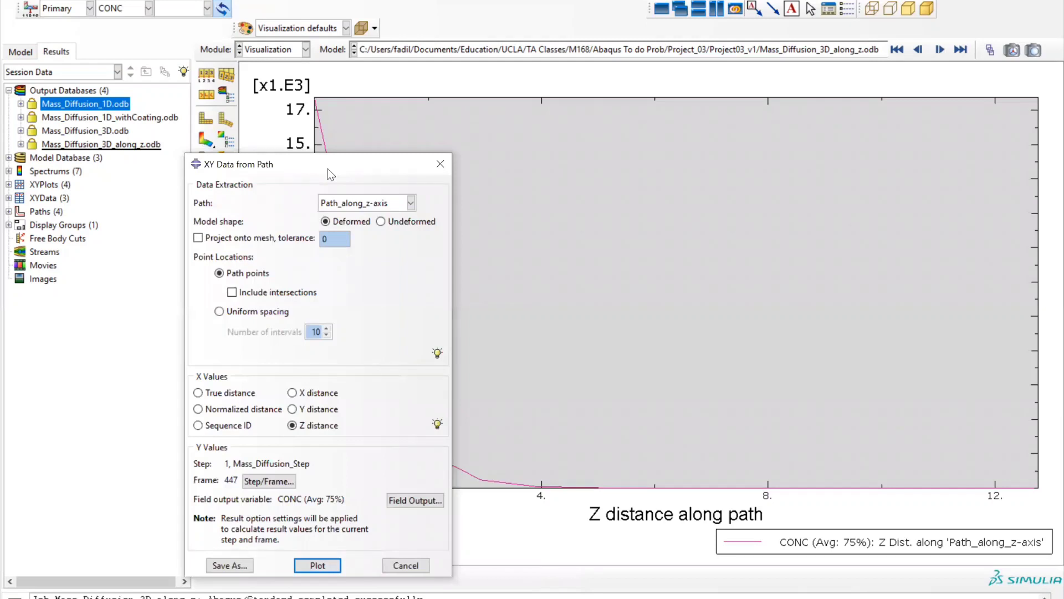
pyautogui.moveTo(329, 174); pyautogui.dragTo(318, 559)
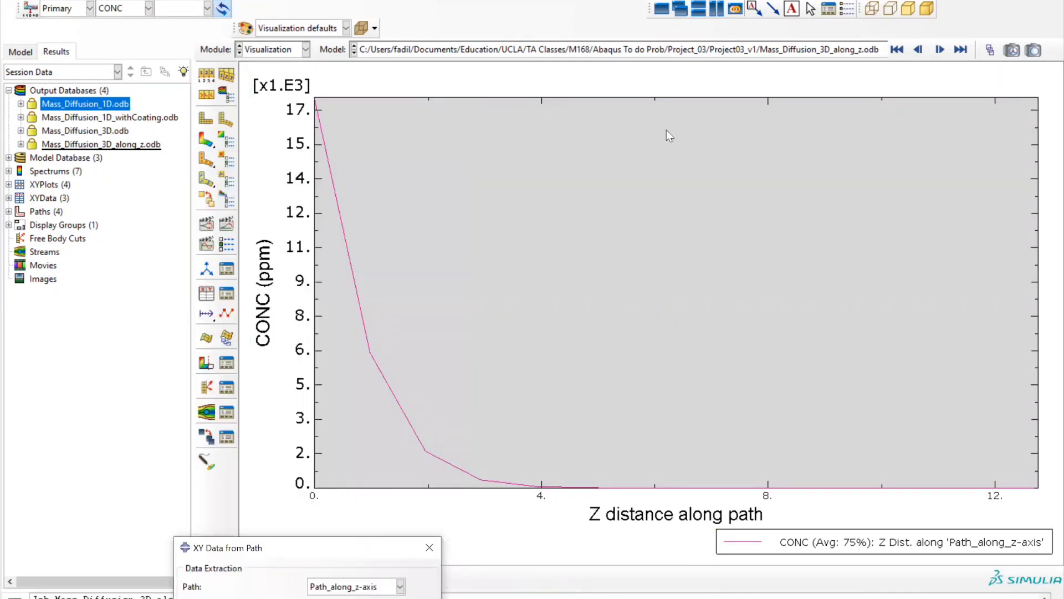
# Switch to the PowerPoint slide show to review the diffusion coefficients and block dimensions of Problem #3, and return to Abaqus/CAE
pyautogui.hotkey('alt', 'Tab')
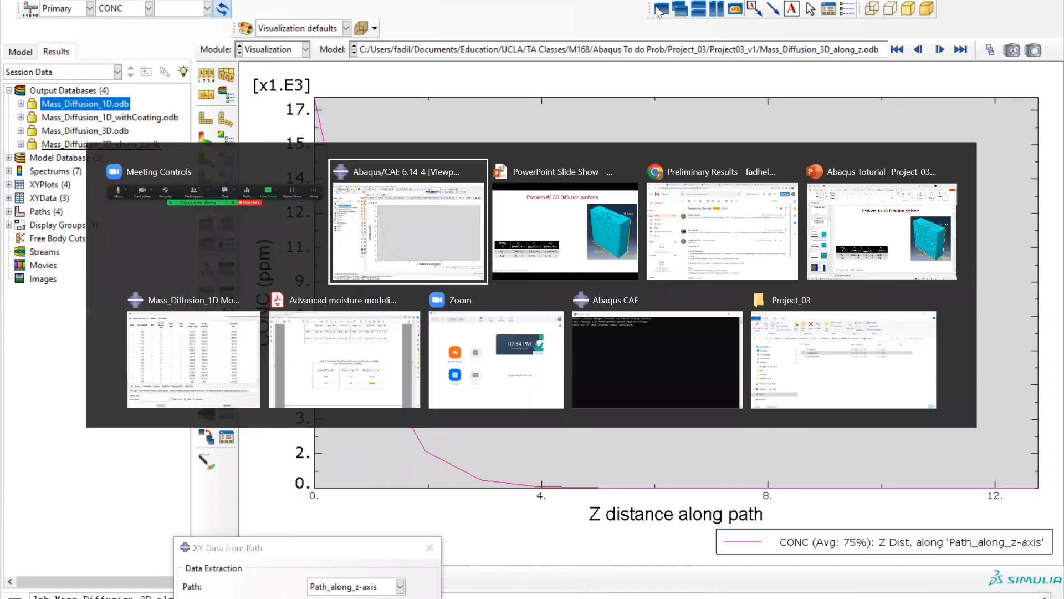
pyautogui.hotkey('alt', 'Tab')
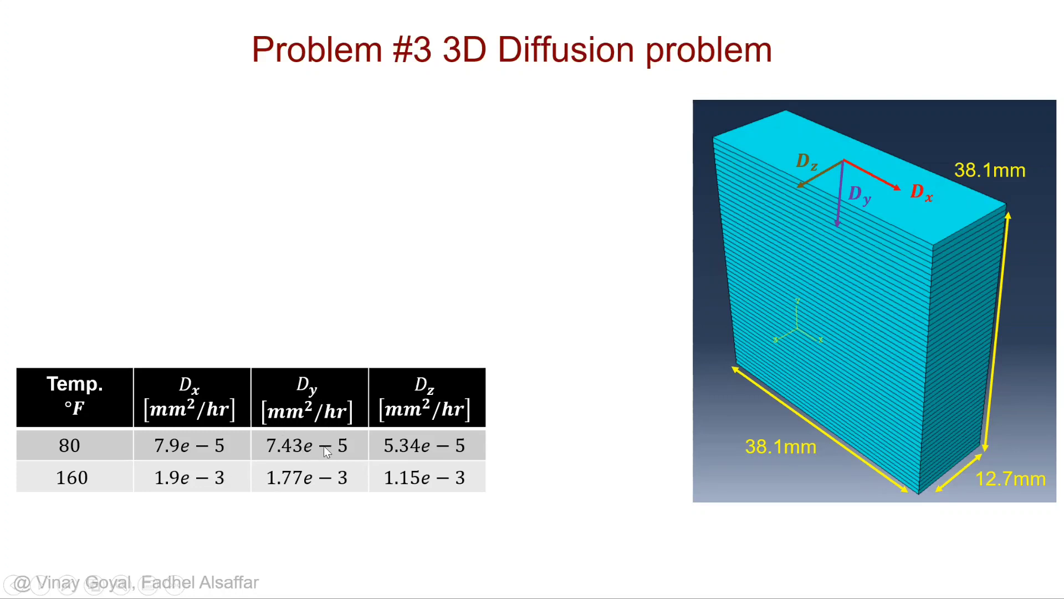
pyautogui.hotkey('alt', 'Tab')
pyautogui.hotkey('alt', 'Tab')
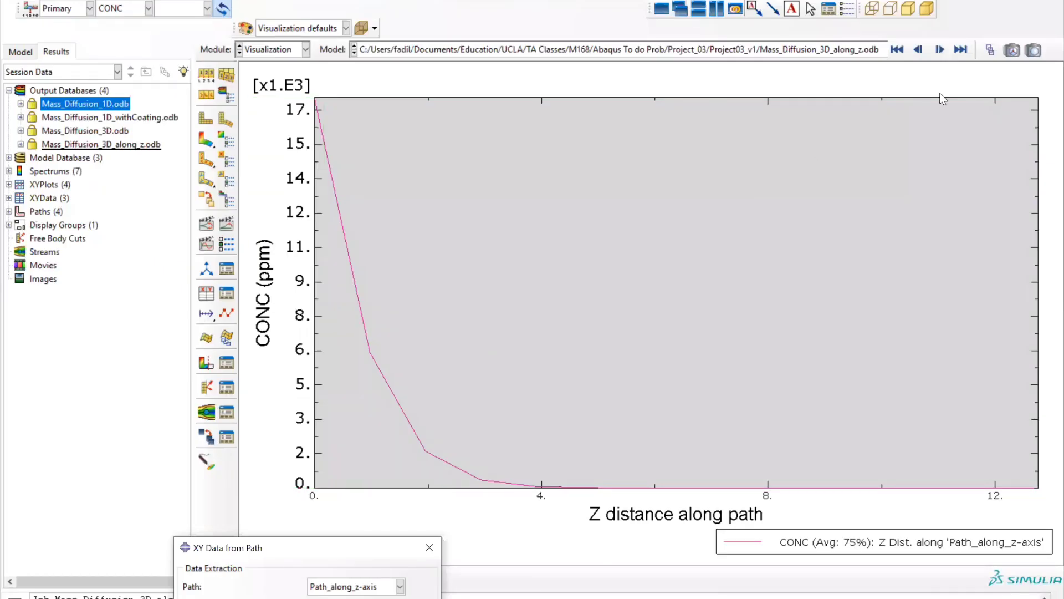
# Create a second viewport, tile the viewports side by side, and display Mass_Diffusion_3D.odb in the new one
pyautogui.click(663, 9)
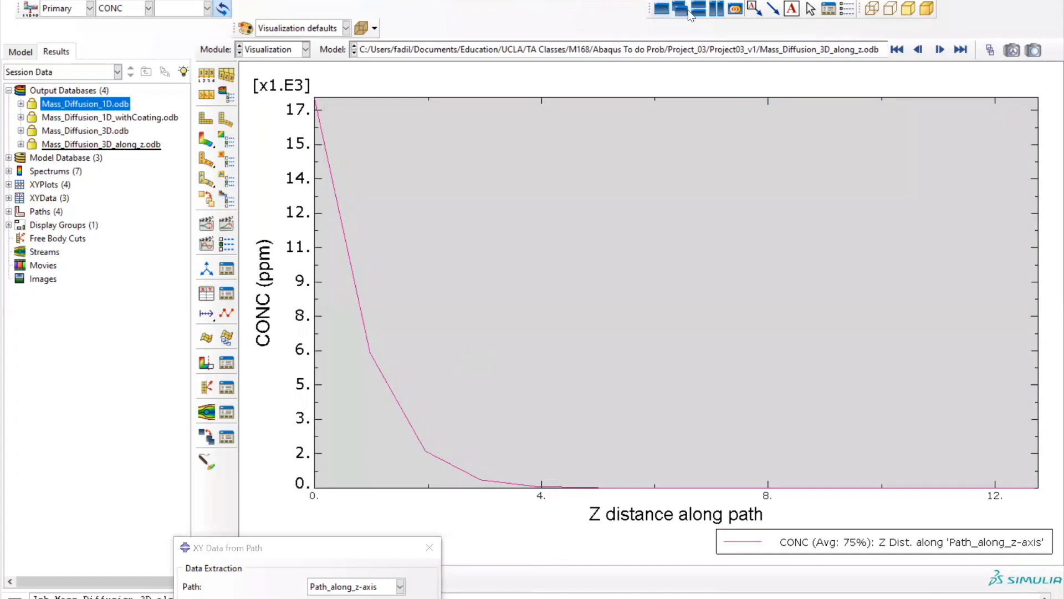
pyautogui.click(717, 9)
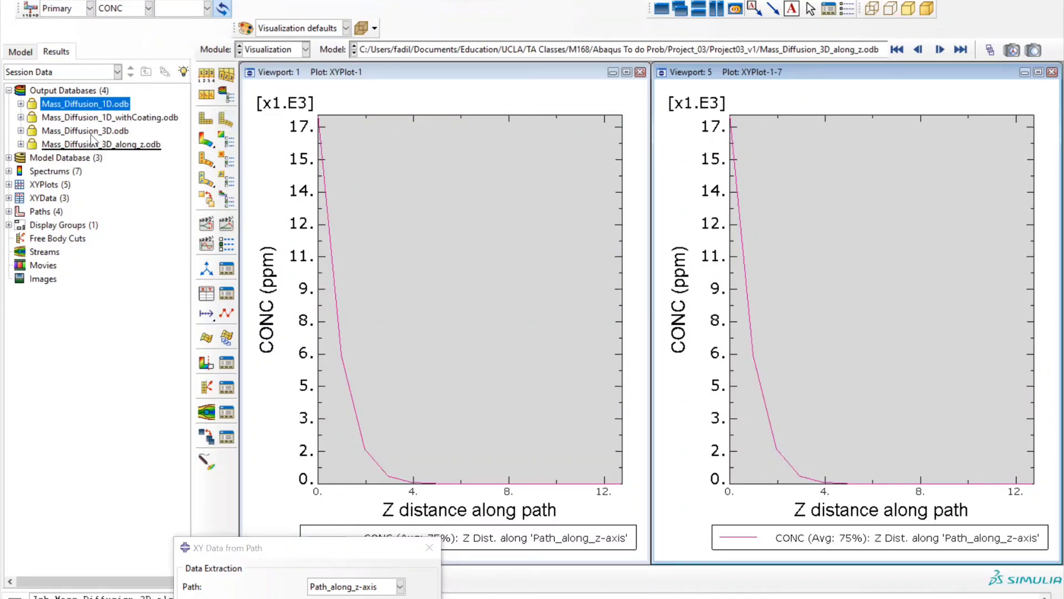
pyautogui.doubleClick(107, 132)
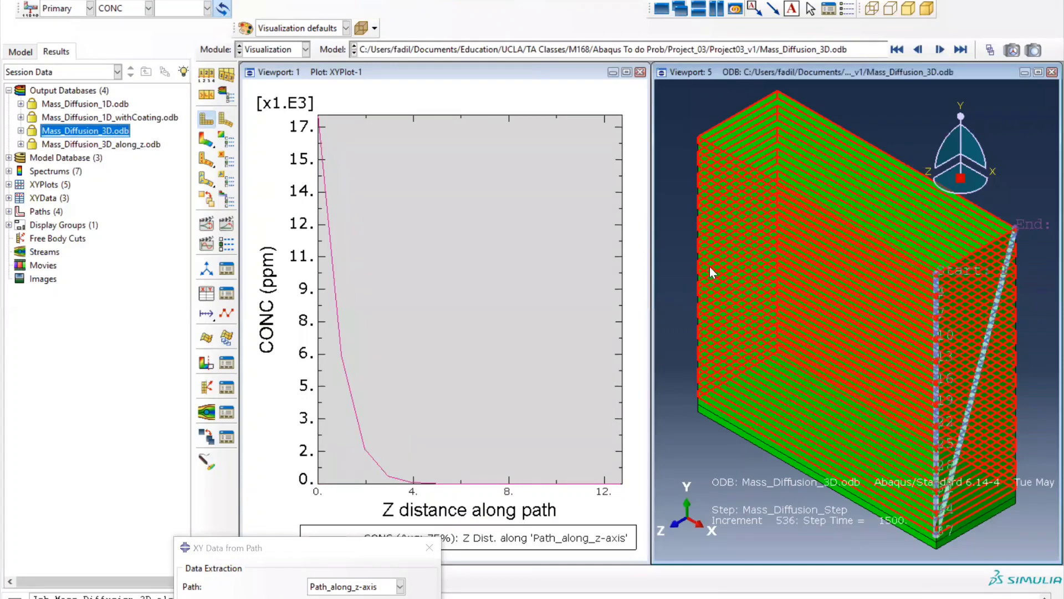
# Plot CONC along path_along_y in the second viewport, using Y distance for the X values
pyautogui.click(205, 294)
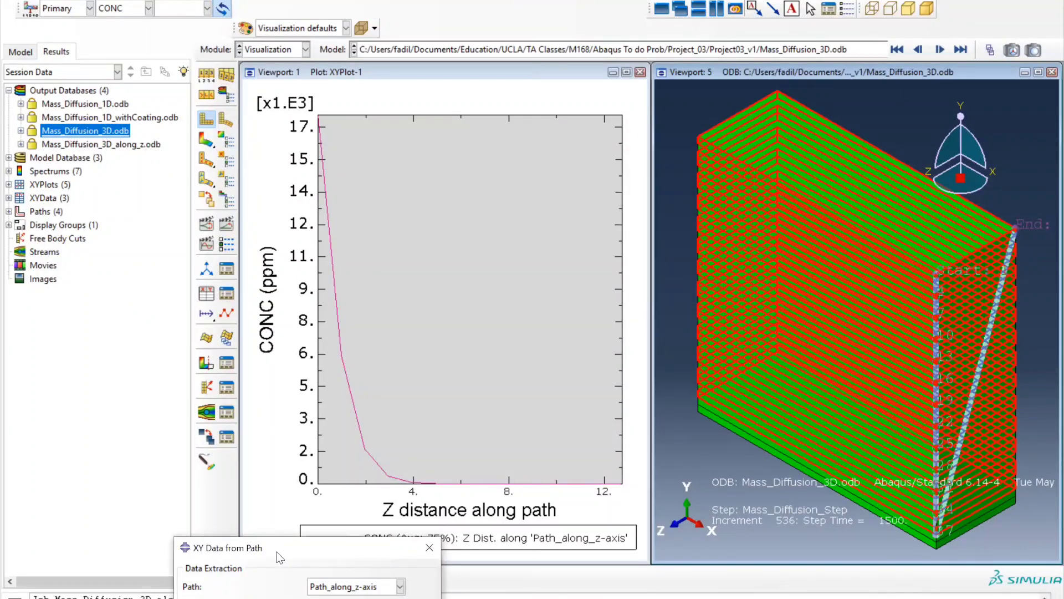
pyautogui.moveTo(277, 551); pyautogui.dragTo(317, 168)
pyautogui.click(391, 204)
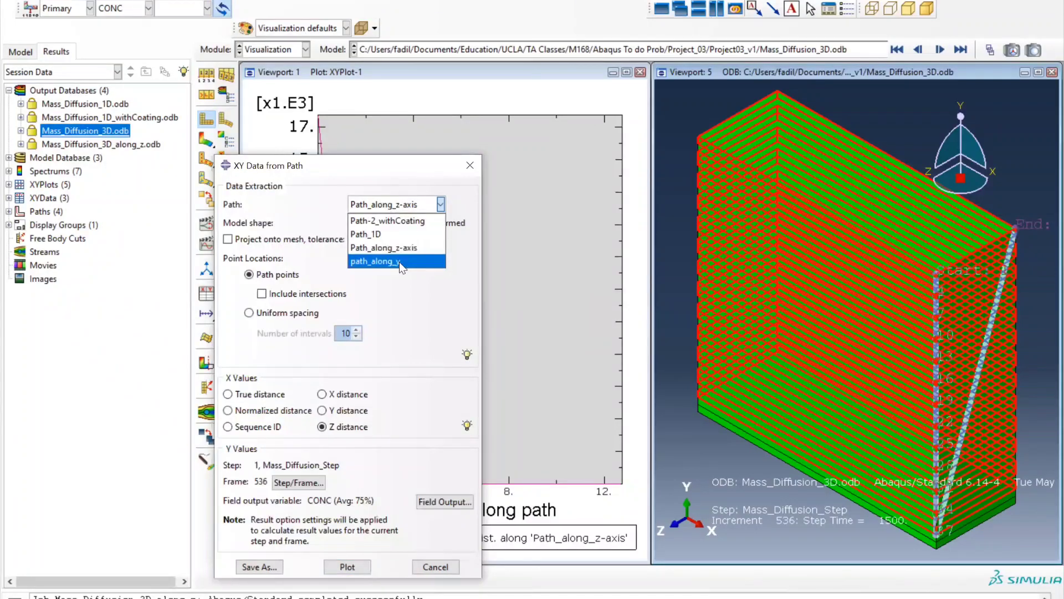
pyautogui.click(399, 261)
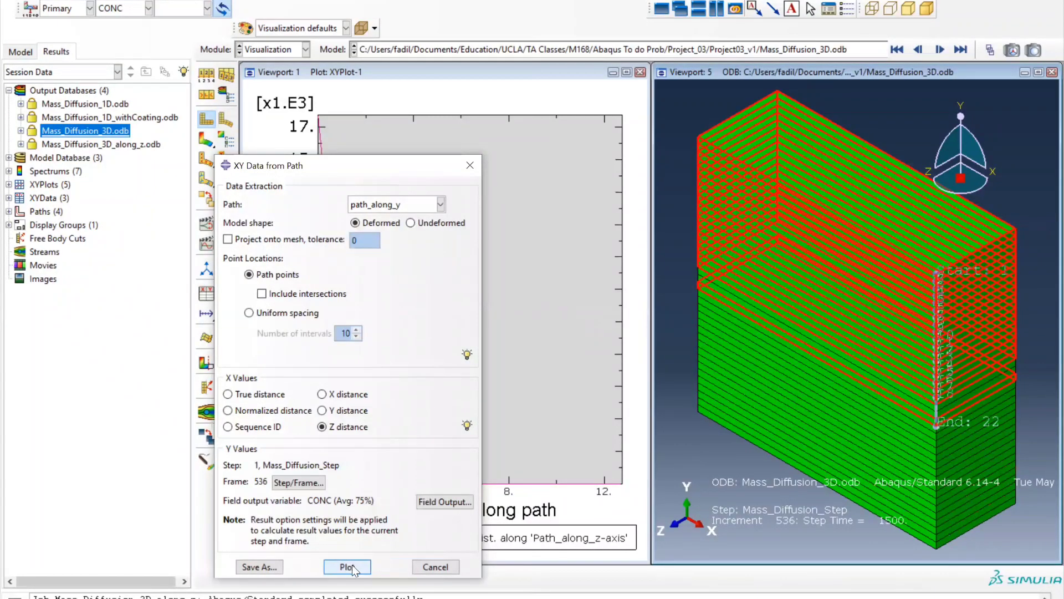
pyautogui.click(329, 413)
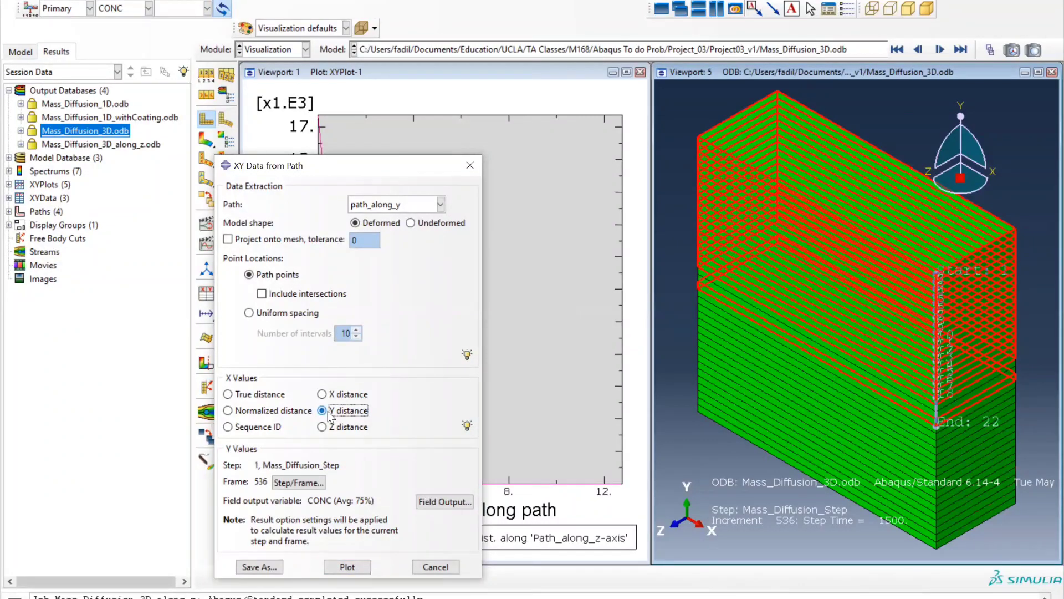
pyautogui.click(340, 567)
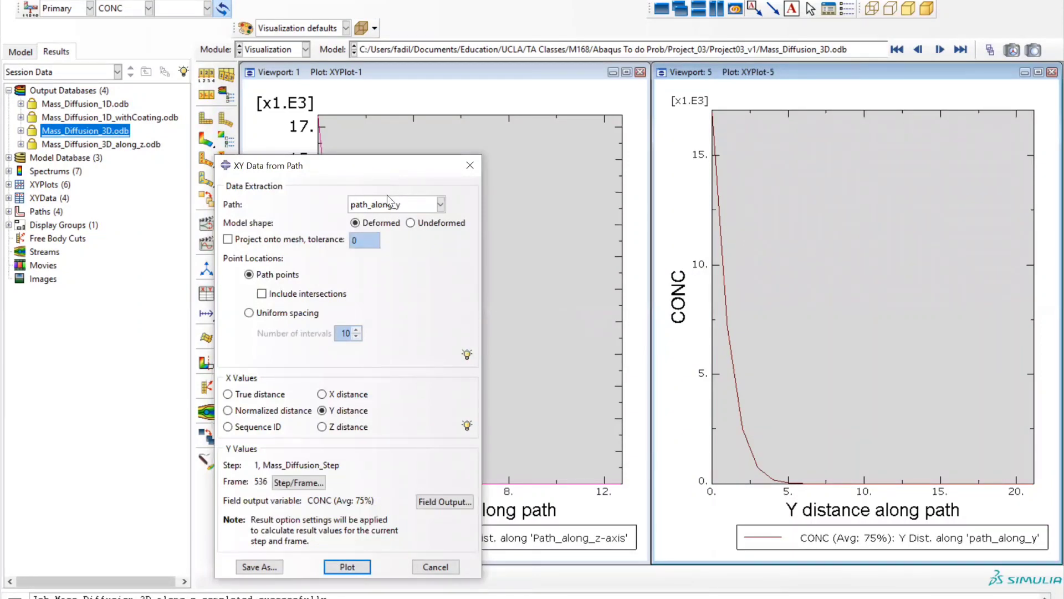
pyautogui.moveTo(383, 166); pyautogui.dragTo(523, 597)
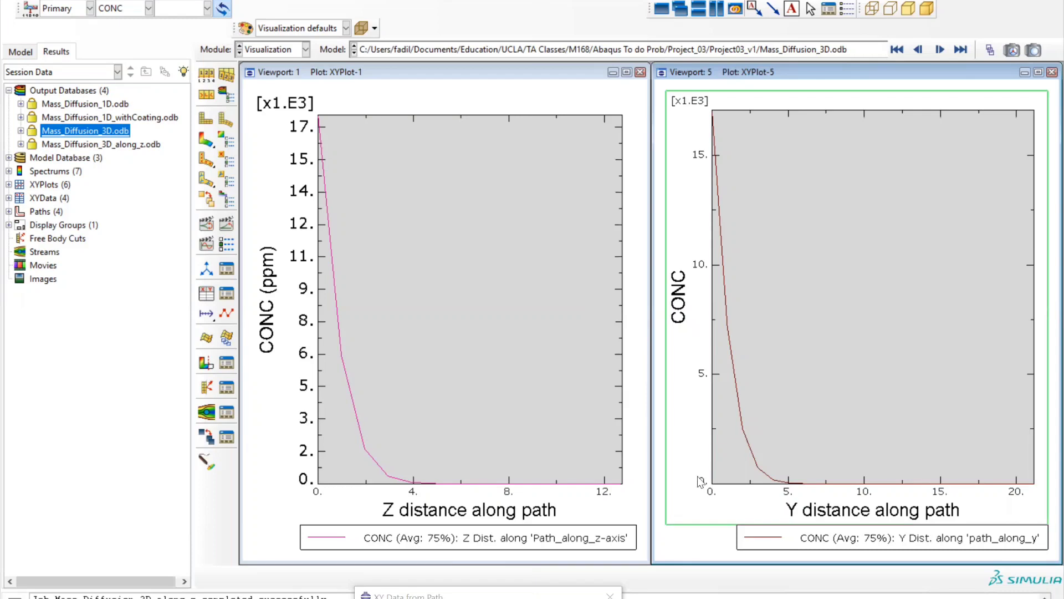
# Set the Y distance axis of the path_along_y plot to place major ticks by count, with 10 ticks
pyautogui.doubleClick(785, 492)
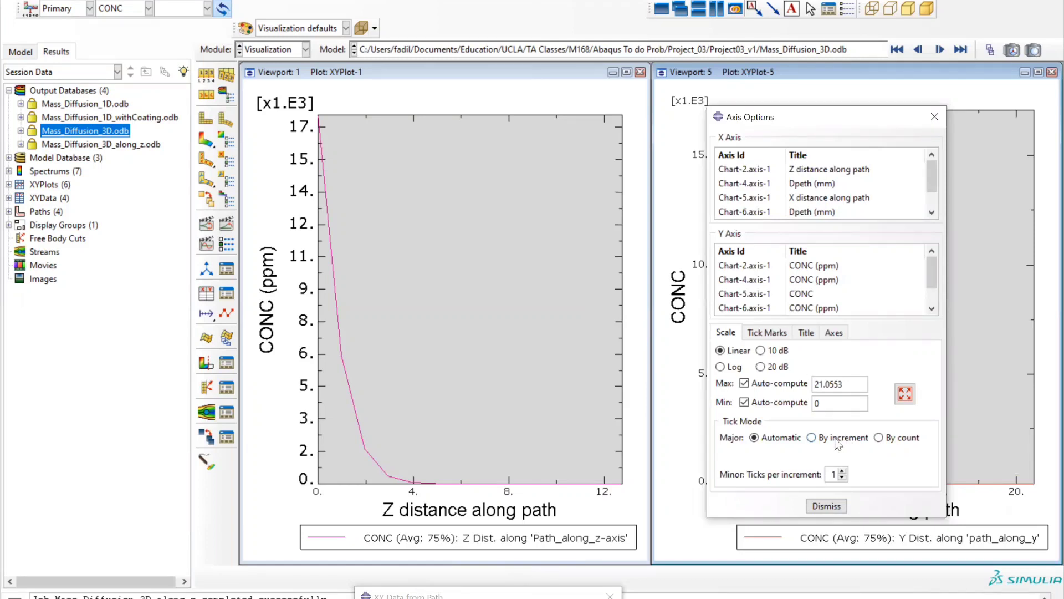
pyautogui.click(888, 438)
pyautogui.click(832, 452)
pyautogui.click(833, 451)
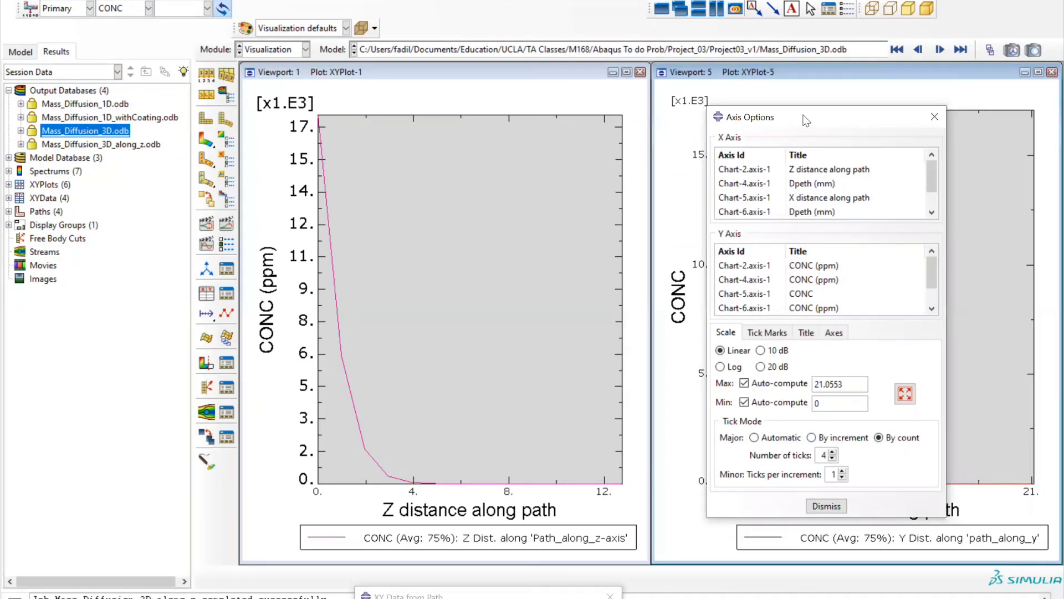
pyautogui.moveTo(806, 120); pyautogui.dragTo(827, 0)
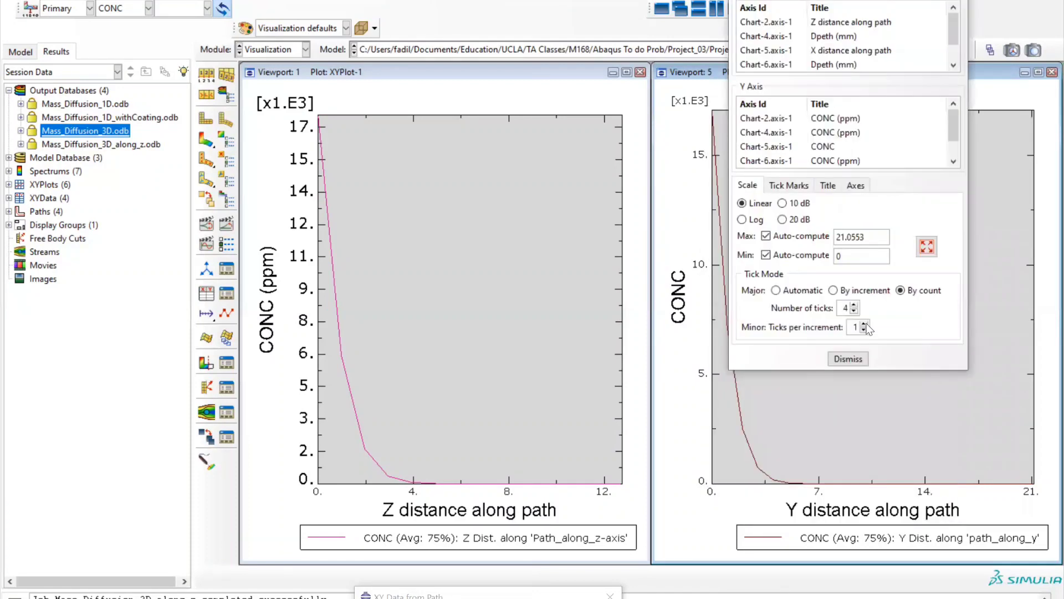
pyautogui.click(854, 305)
pyautogui.click(854, 305)
pyautogui.click(854, 305)
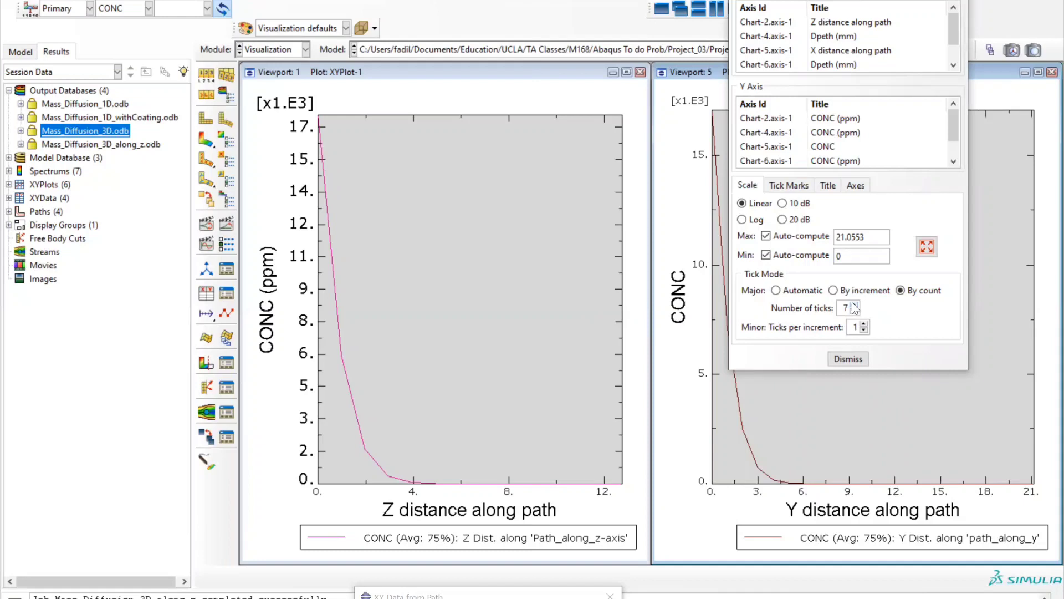
pyautogui.click(854, 305)
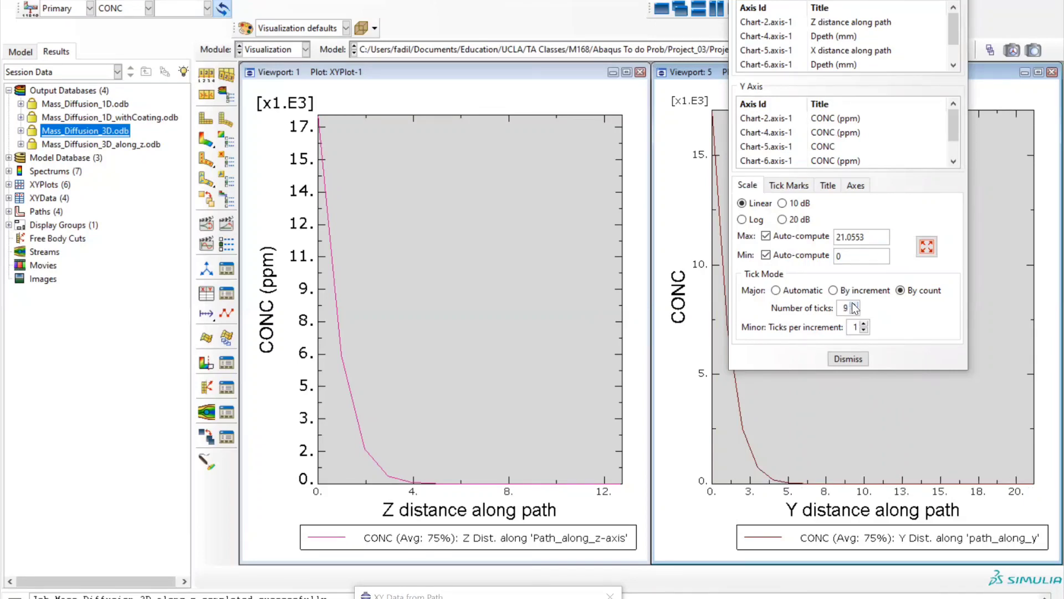
pyautogui.click(854, 305)
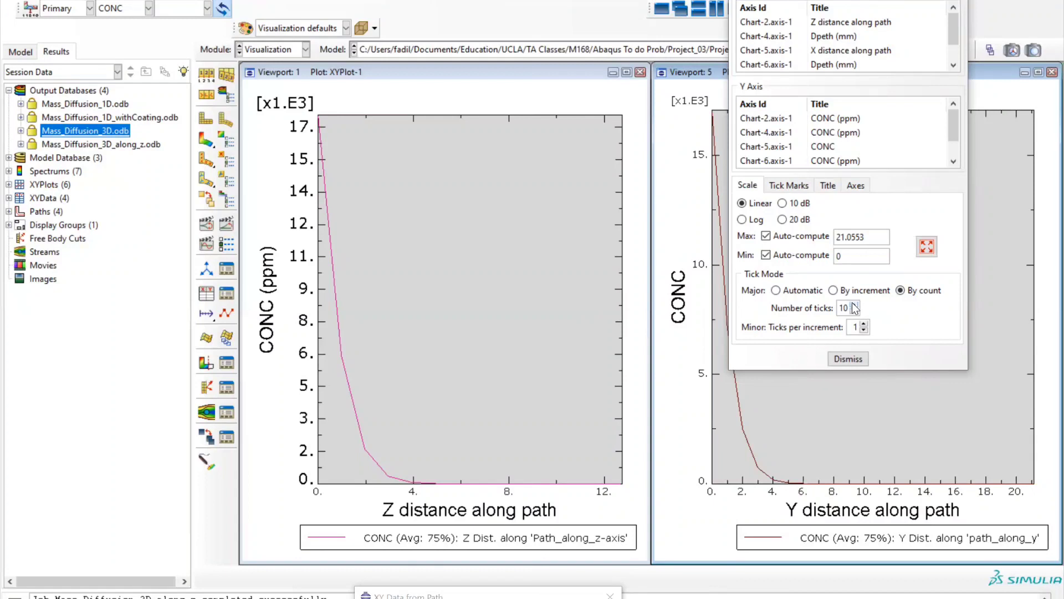
pyautogui.click(848, 359)
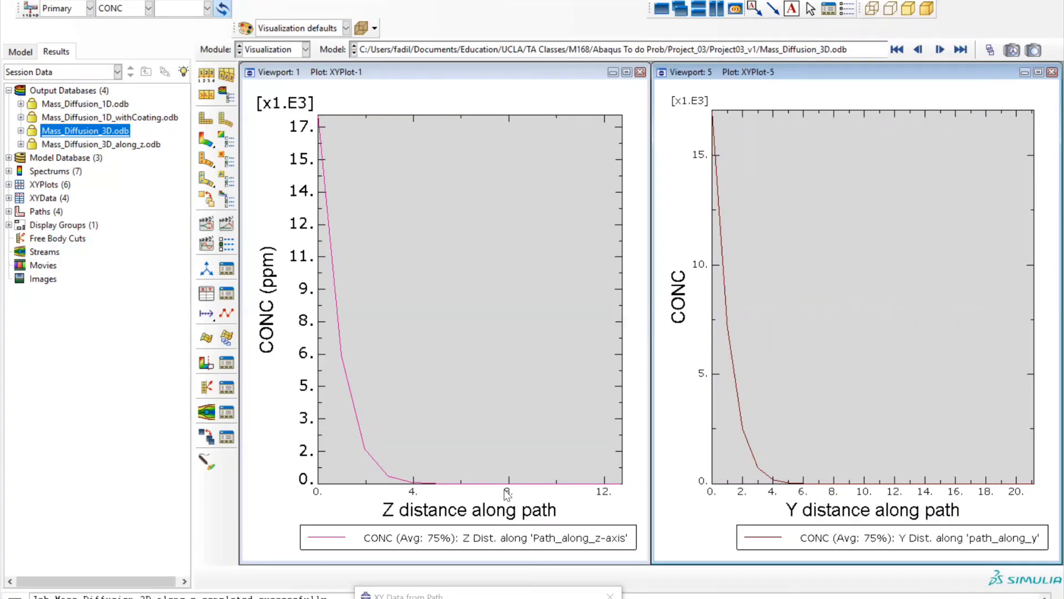
# Close the XY Data from Path dialog and set the Z distance axis in Viewport 1 to 12 major ticks by count
pyautogui.click(515, 596)
pyautogui.click(648, 126)
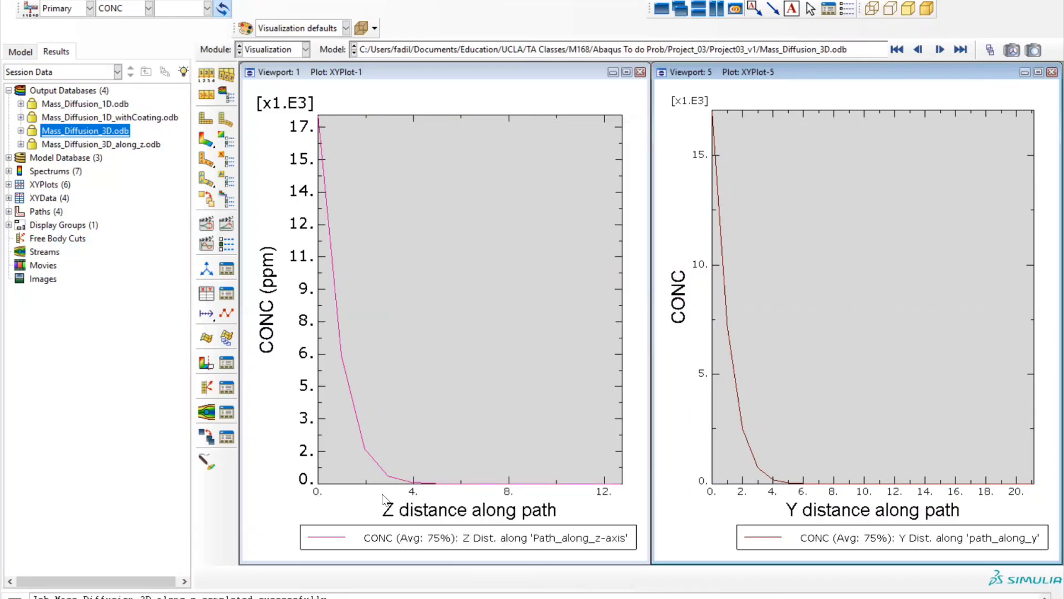
pyautogui.click(567, 74)
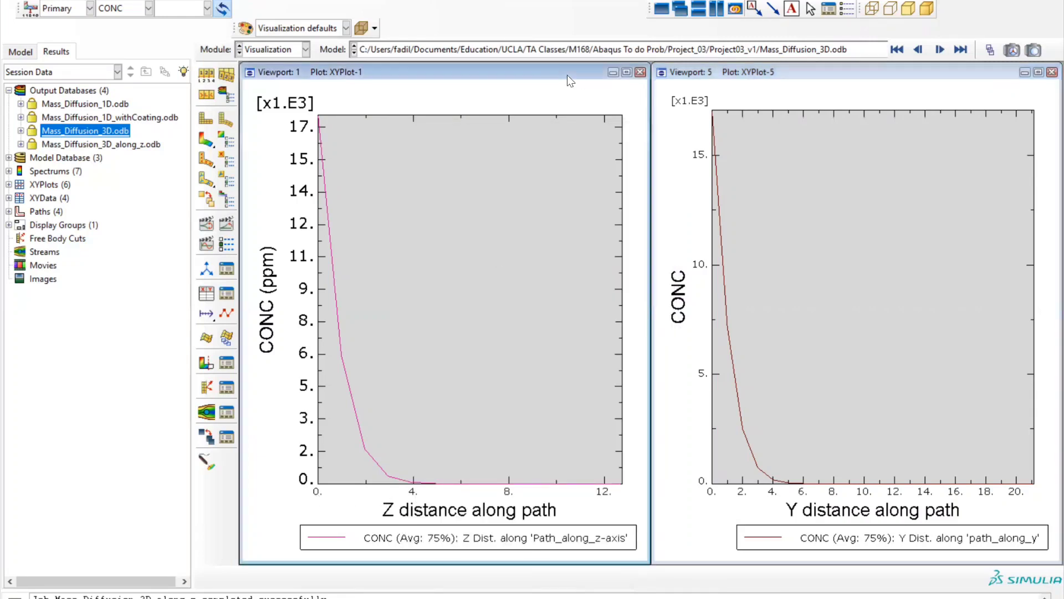
pyautogui.doubleClick(415, 492)
pyautogui.click(852, 290)
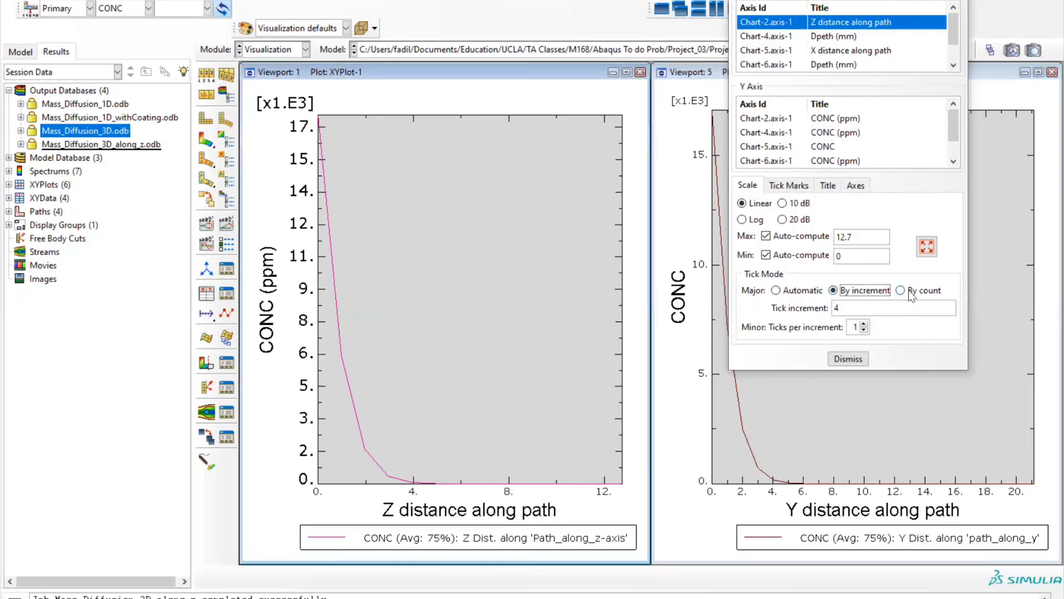
pyautogui.click(909, 291)
pyautogui.doubleClick(844, 307)
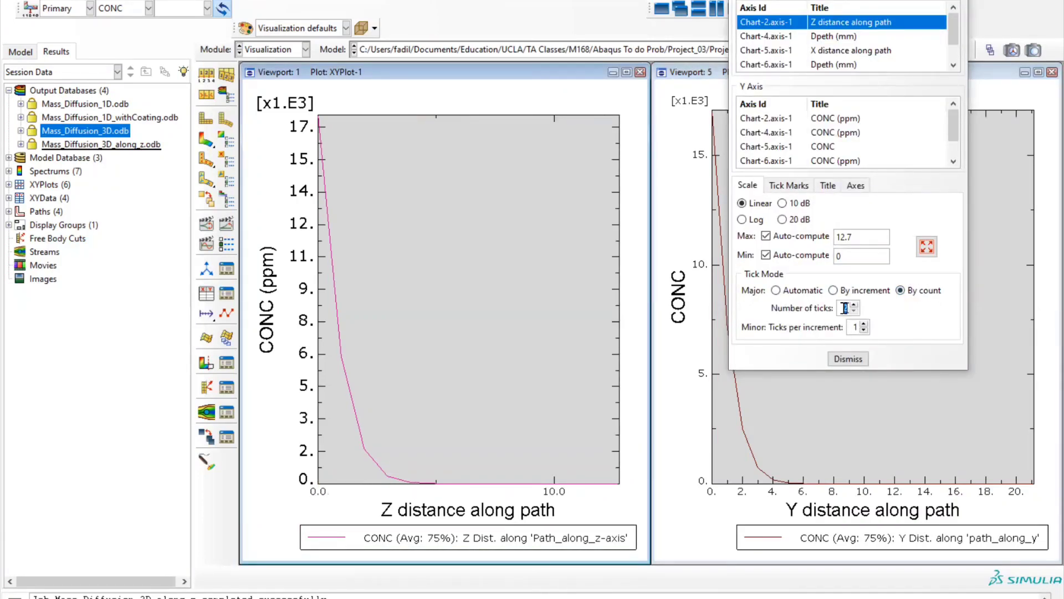
pyautogui.write('13')
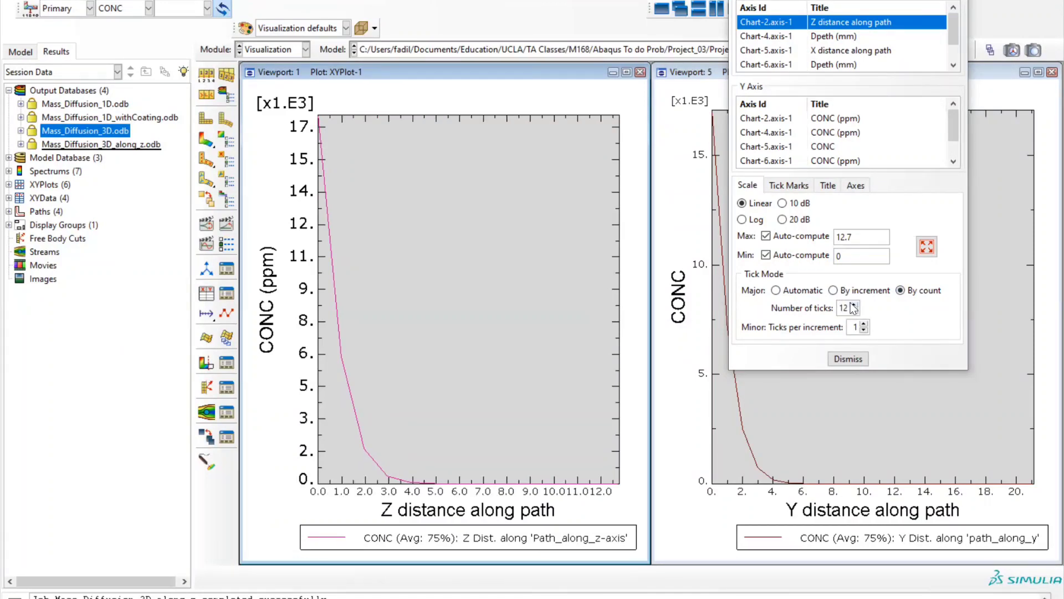
# Try increasing the number of major ticks on the Z distance axis step by step up to 20
pyautogui.click(854, 305)
pyautogui.click(854, 305)
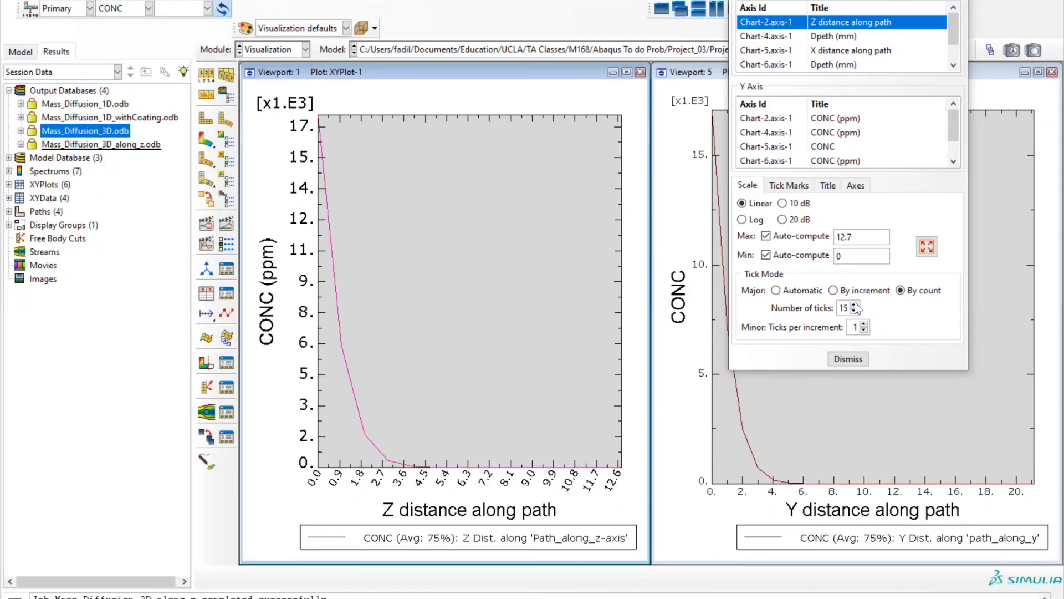
pyautogui.click(854, 305)
pyautogui.click(853, 304)
pyautogui.click(853, 305)
pyautogui.click(853, 305)
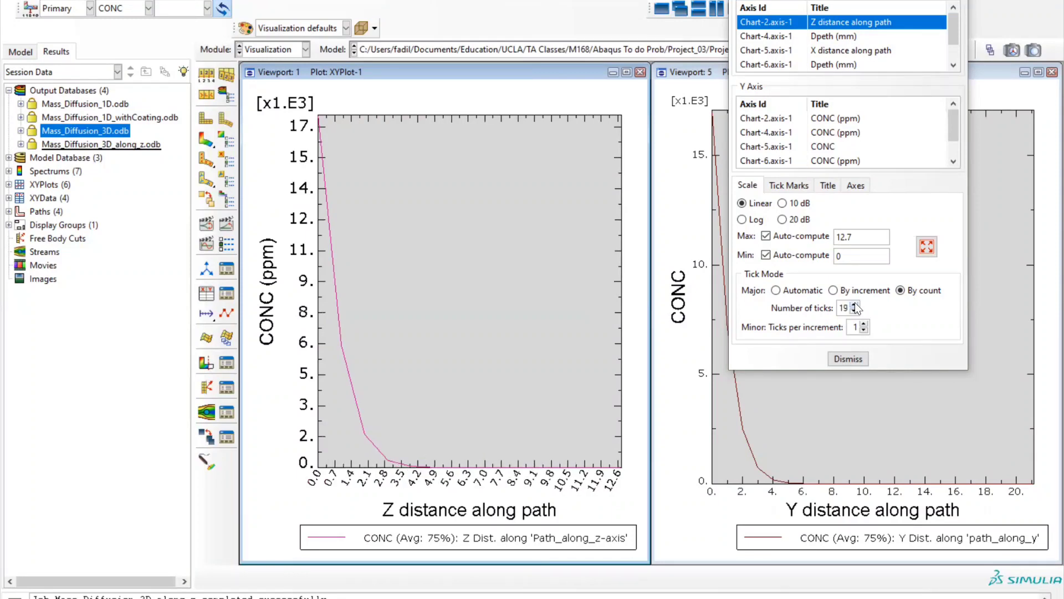
pyautogui.click(853, 305)
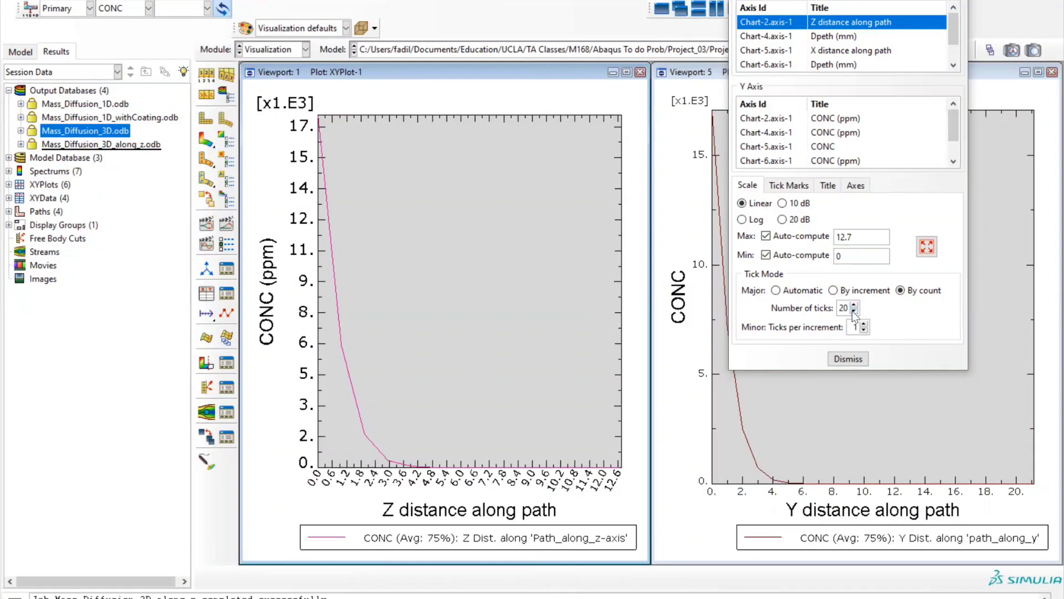
# Reduce the Z distance axis to 12 major ticks and close the axis options
pyautogui.click(854, 311)
pyautogui.click(854, 311)
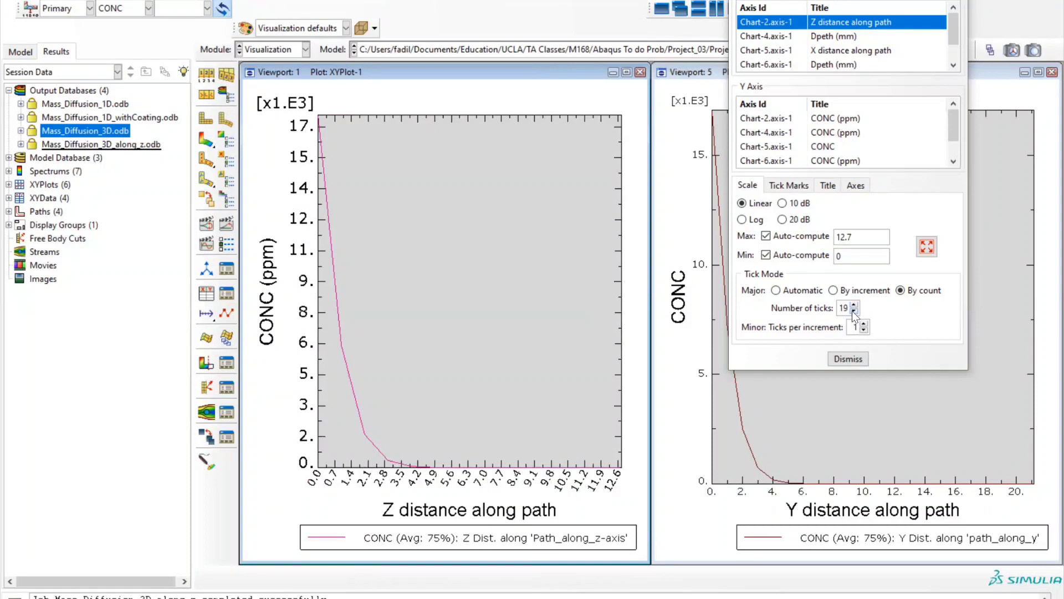
pyautogui.click(854, 311)
pyautogui.click(854, 311)
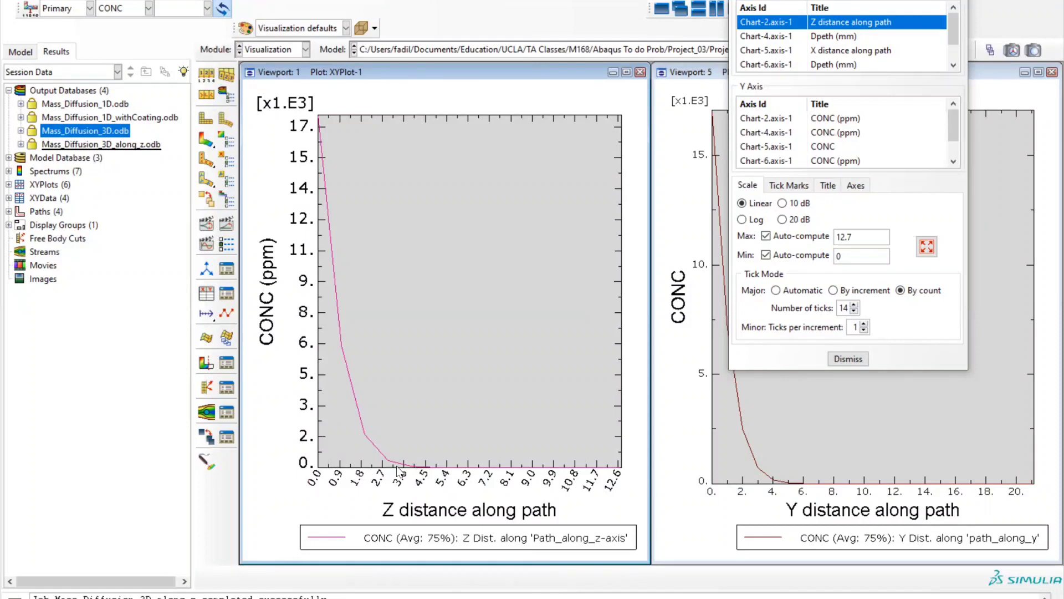
pyautogui.click(854, 311)
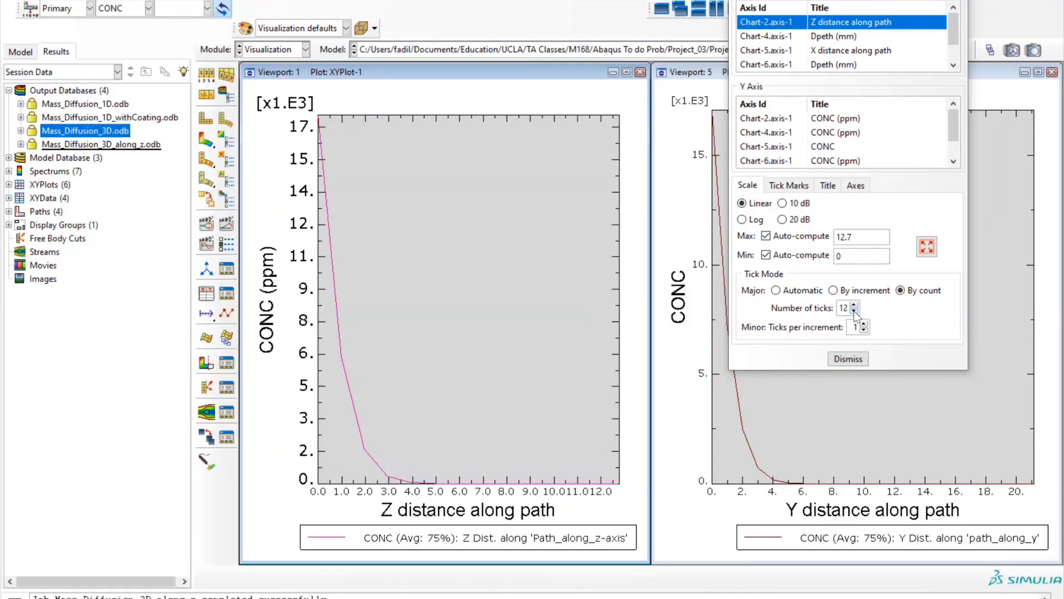
pyautogui.click(854, 311)
pyautogui.click(848, 359)
# Switch to the PowerPoint slide show to check the Problem #3 diffusion coefficients against the plots, and return to Abaqus/CAE
pyautogui.hotkey('alt', 'Tab')
pyautogui.hotkey('alt', 'Tab')
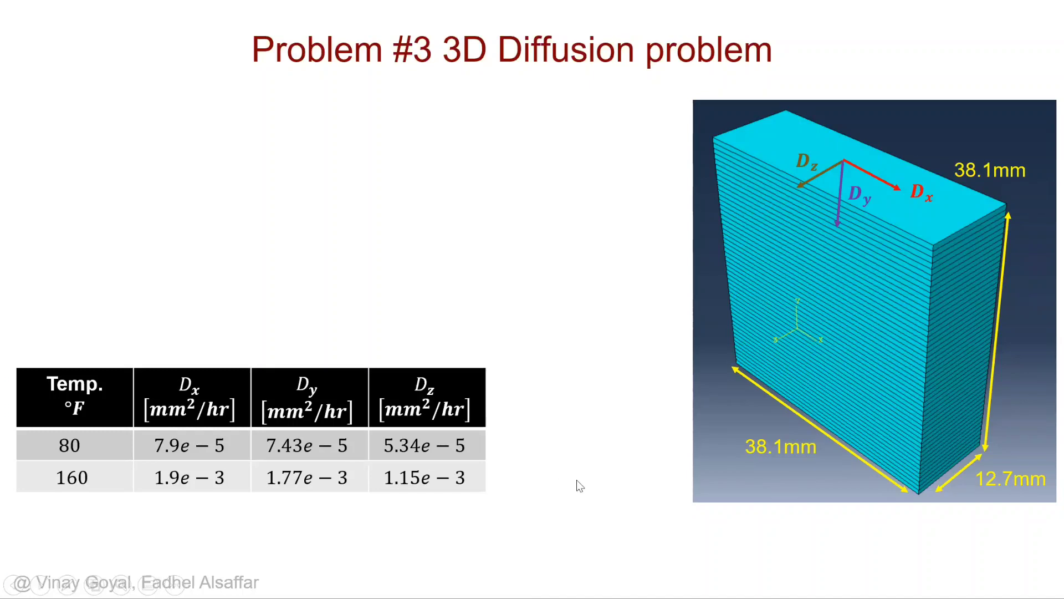
pyautogui.hotkey('alt', 'Tab')
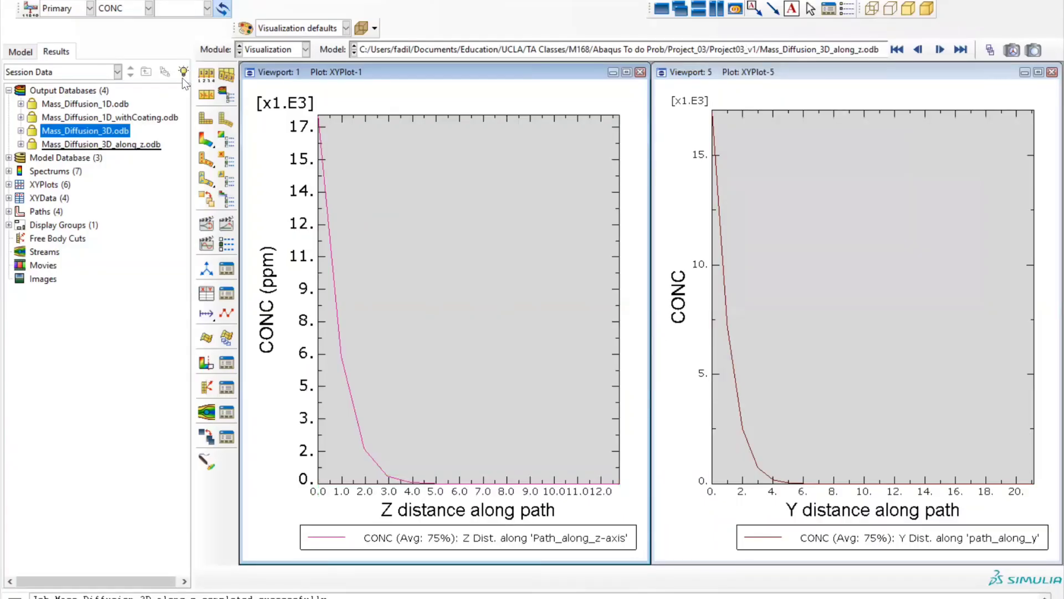
# Display the CONC contour plot of Mass_Diffusion_3D_along_z.odb in Viewport 1 in an isometric view
pyautogui.click(206, 140)
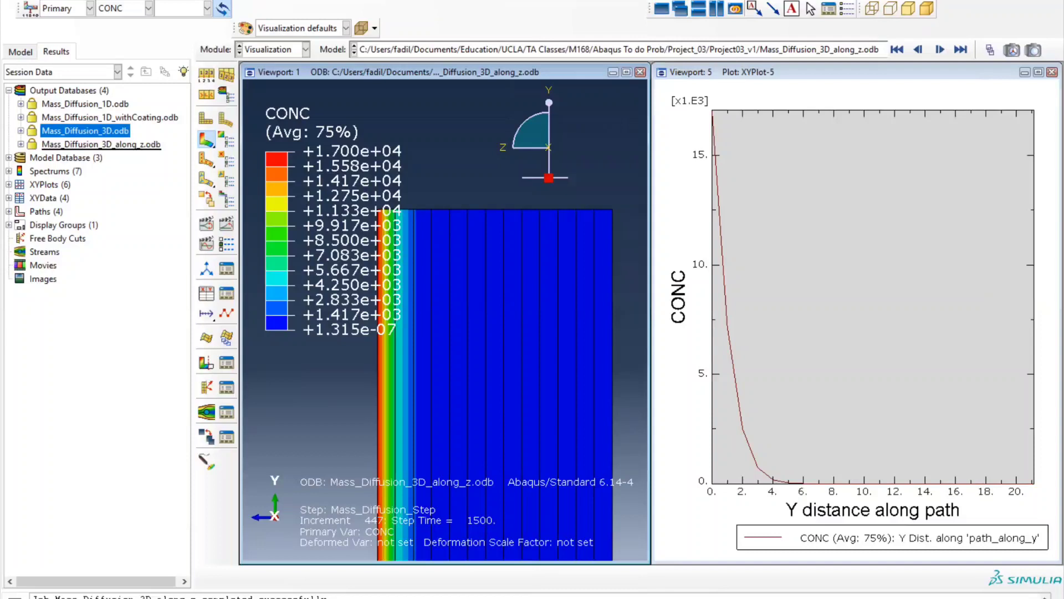
pyautogui.click(492, 1)
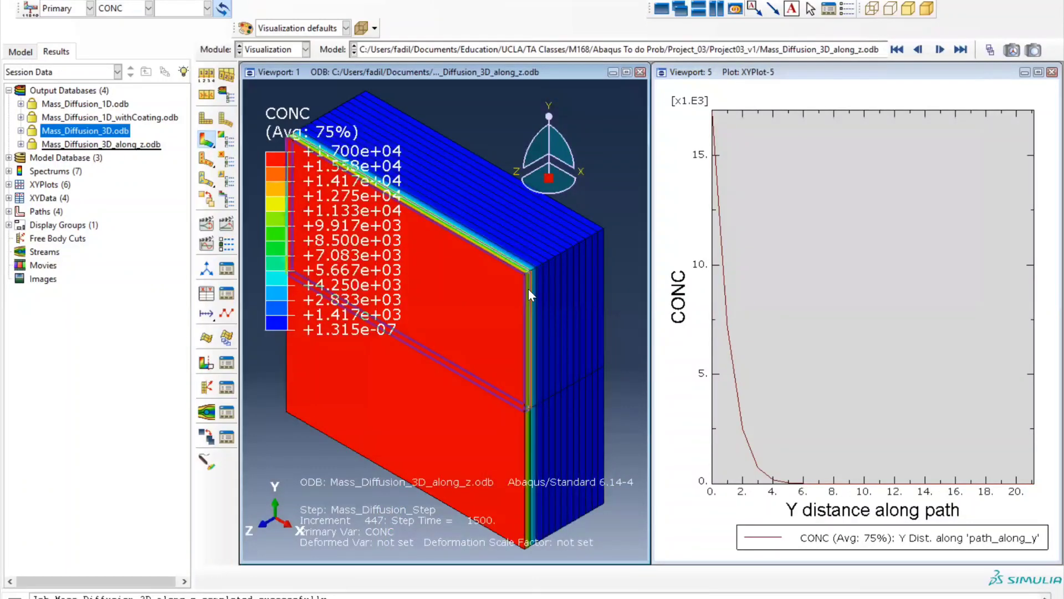
# Switch to the PowerPoint slide show and review the Heat Transfer and Diffusion Analogy and Problem #1 1D Diffusion slides
pyautogui.hotkey('alt', 'Tab')
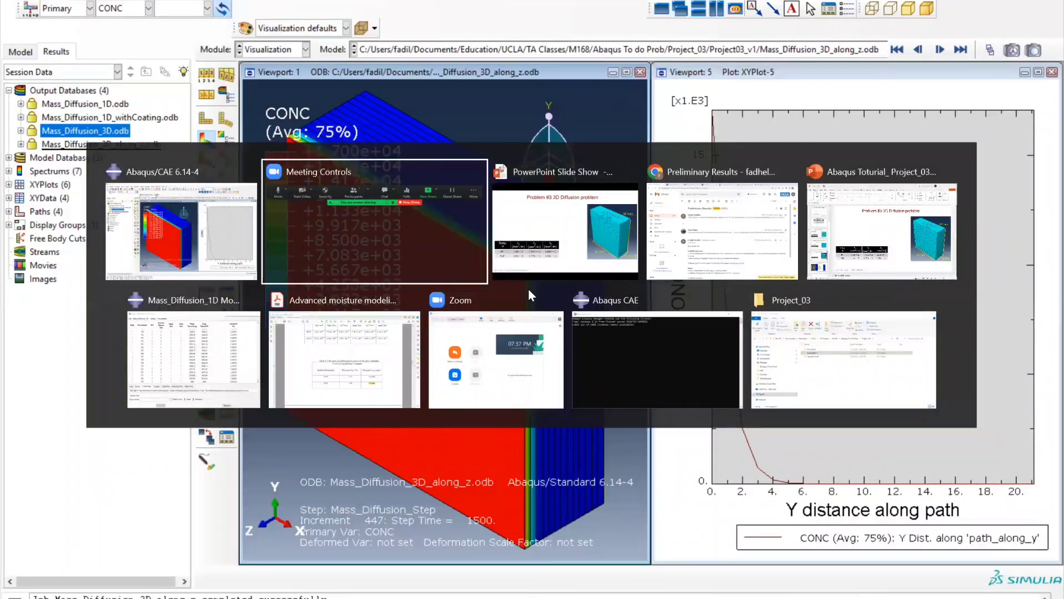
pyautogui.hotkey('alt', 'Tab')
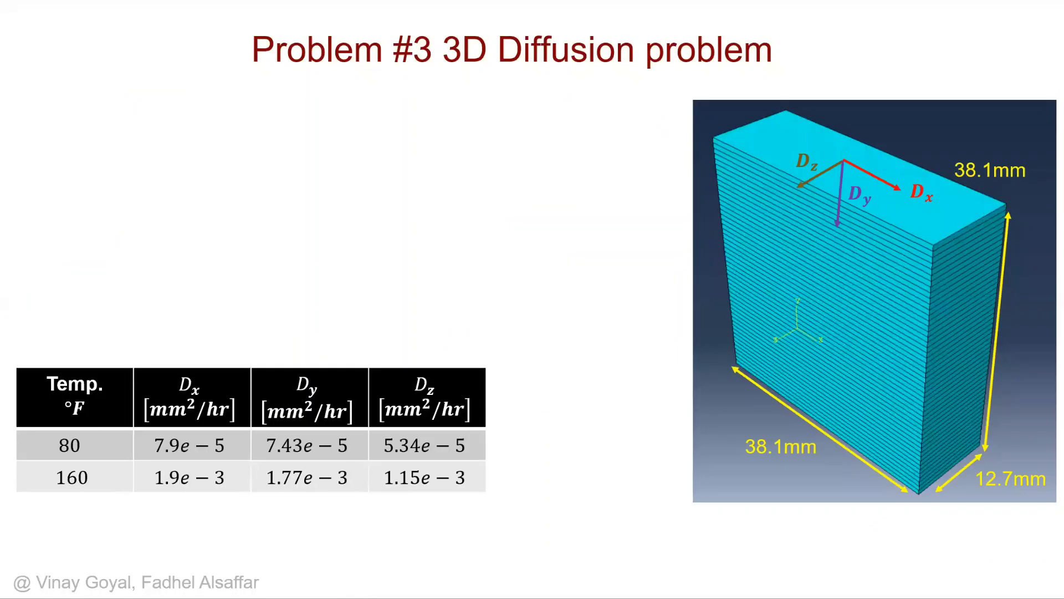
pyautogui.press('Left')
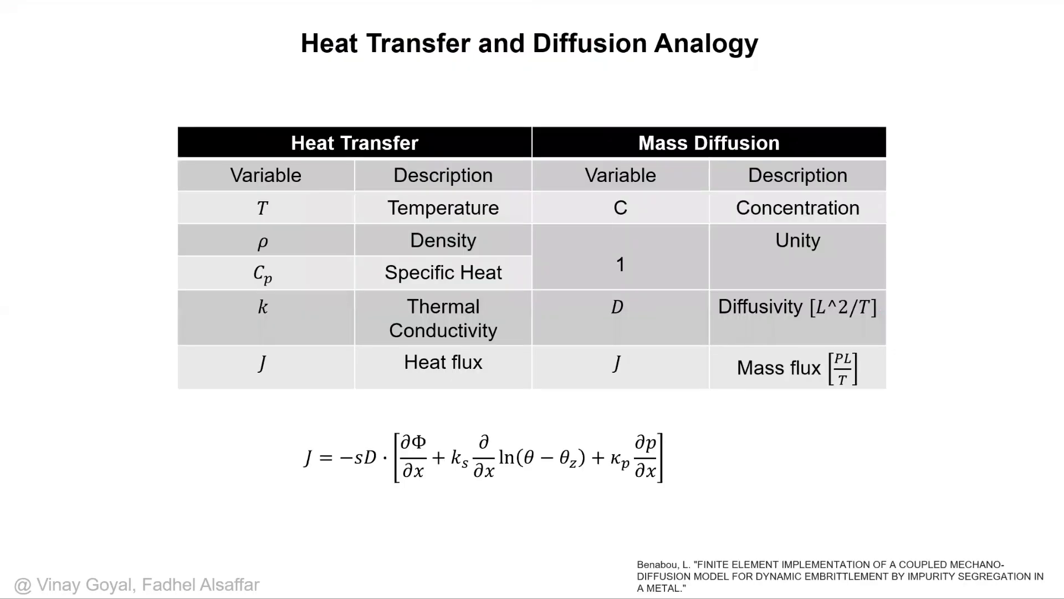
pyautogui.press('Right')
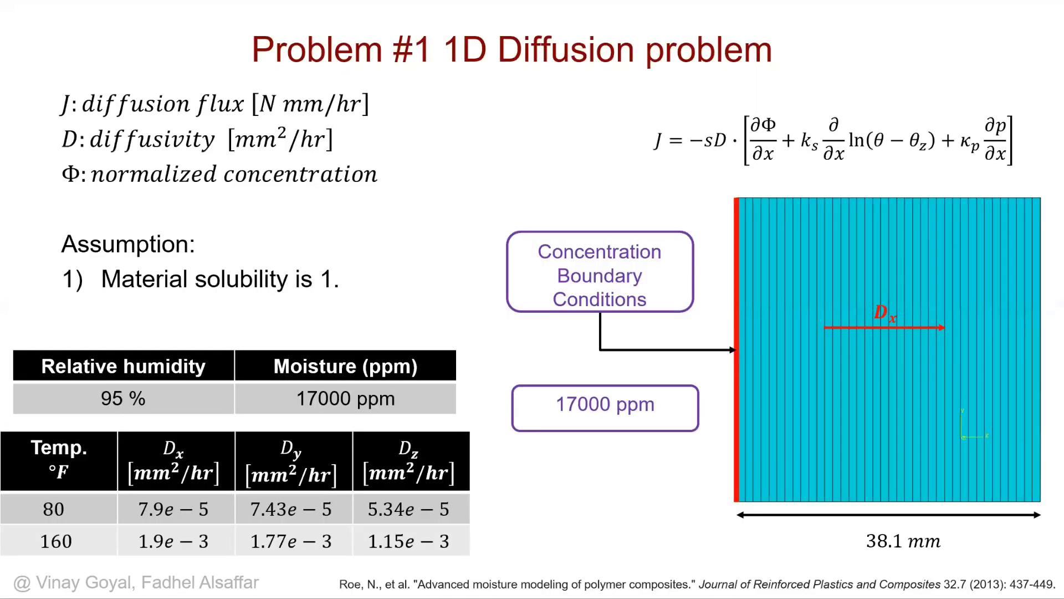